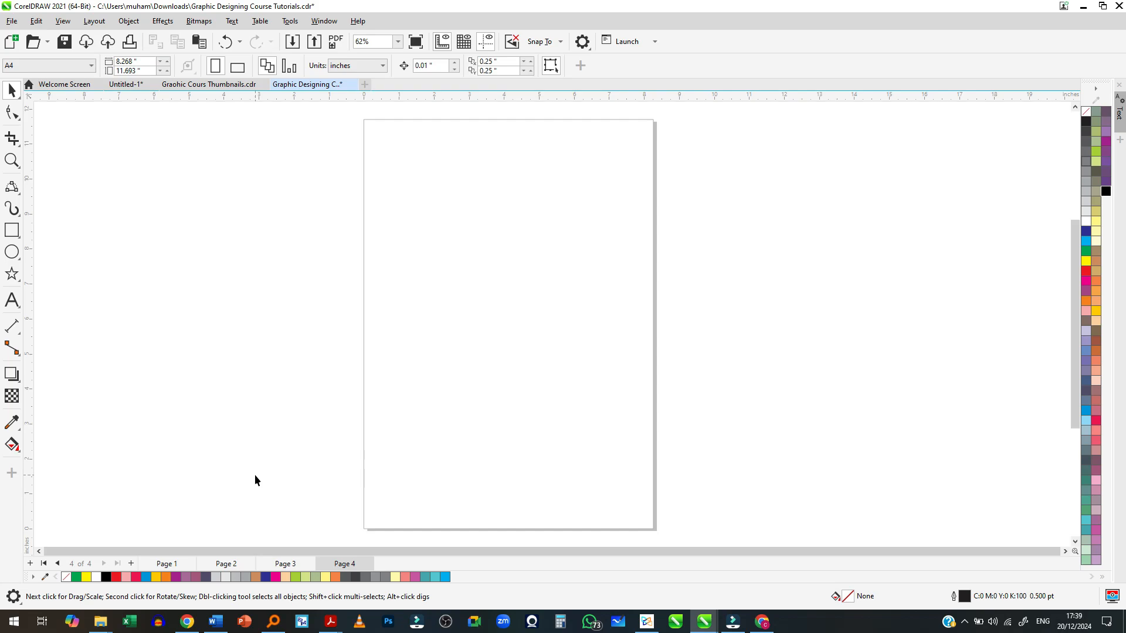
# In the browser, search Unsplash for Landscape and download the photo of the wildflower meadow at sunset
pyautogui.click(101, 622)
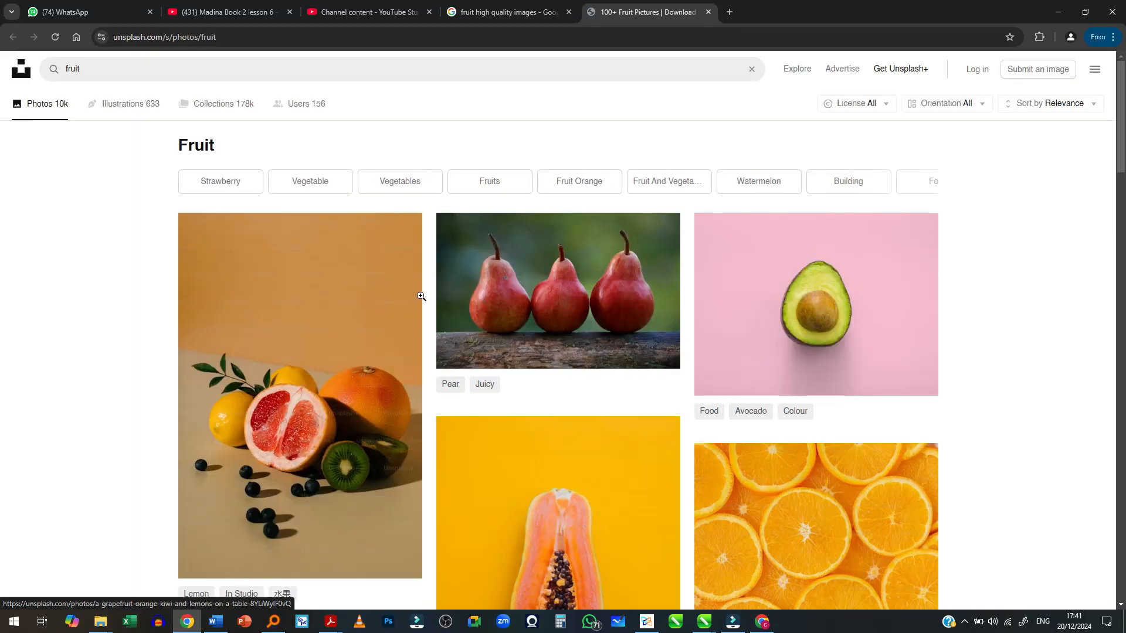
pyautogui.scroll(-5, 422, 297)
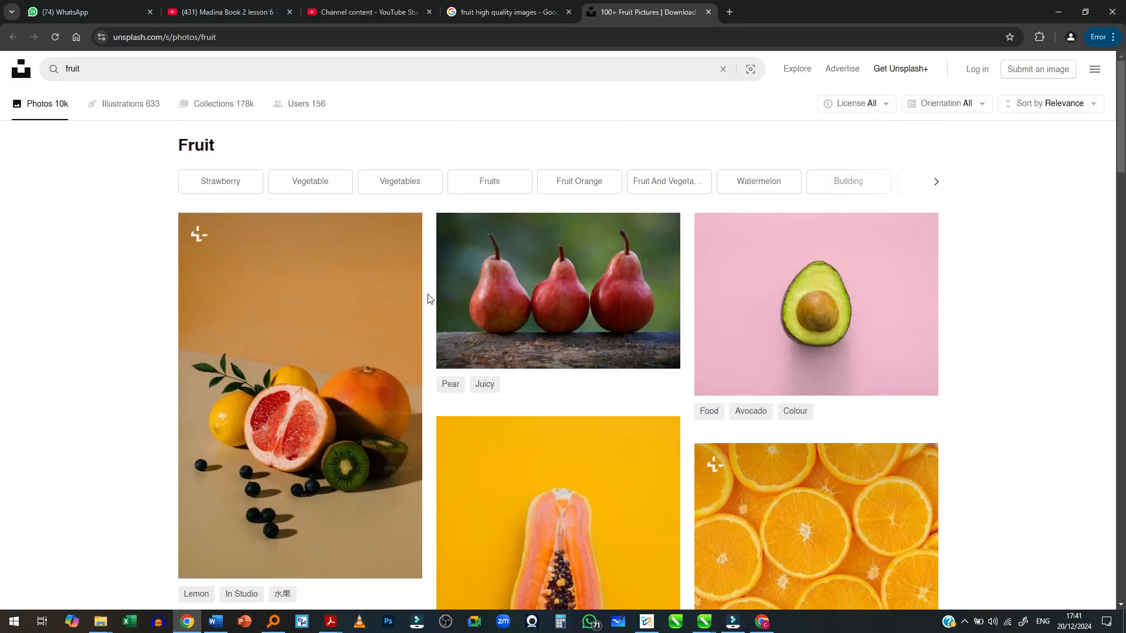
pyautogui.click(137, 73)
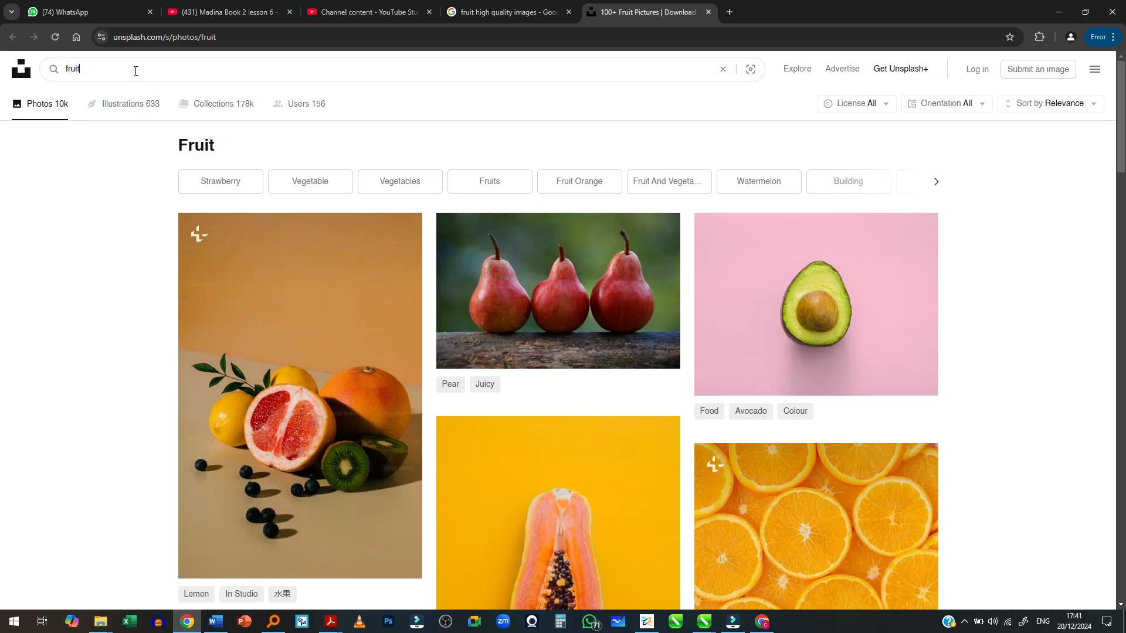
pyautogui.doubleClick(137, 74)
pyautogui.scroll(-5, 230, 254)
pyautogui.scroll(-8, 230, 254)
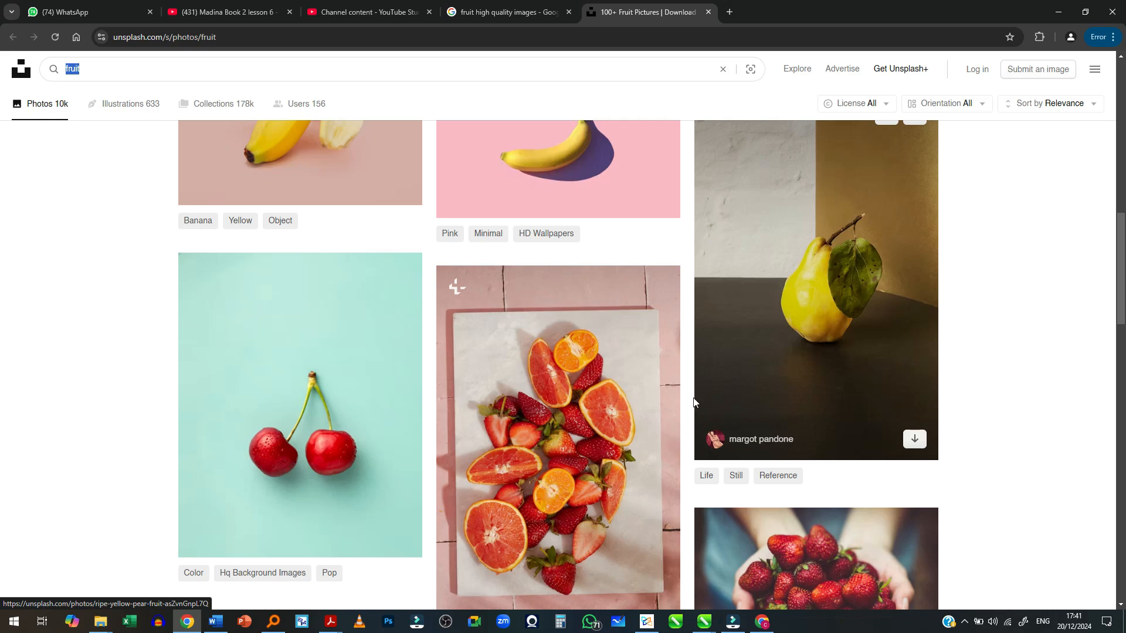
pyautogui.scroll(5, 359, 385)
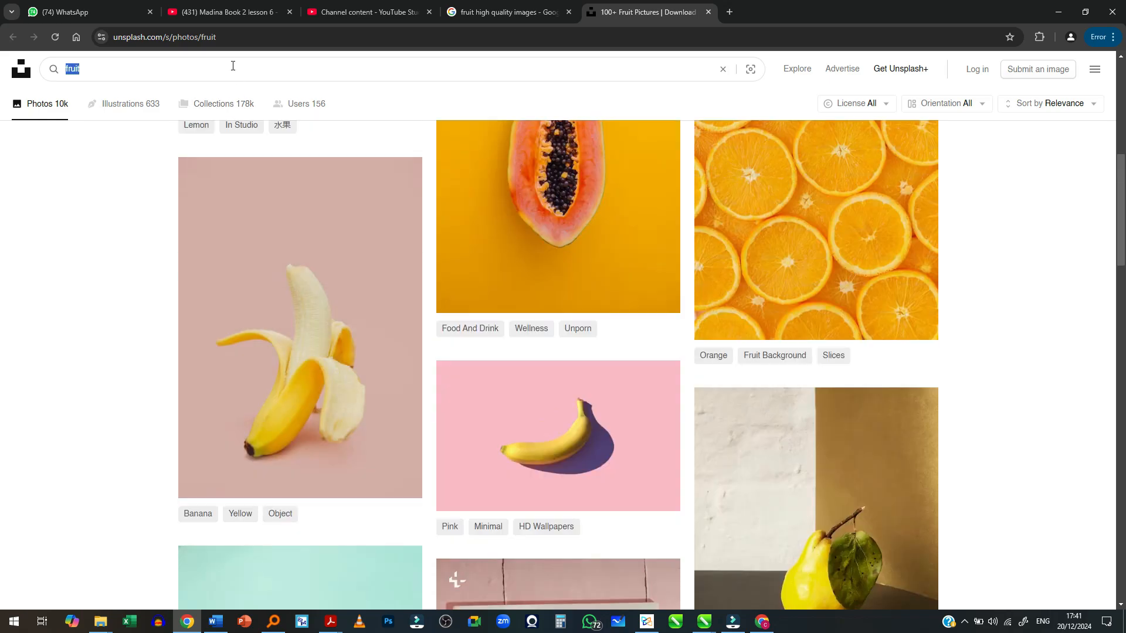
pyautogui.write('Landscape')
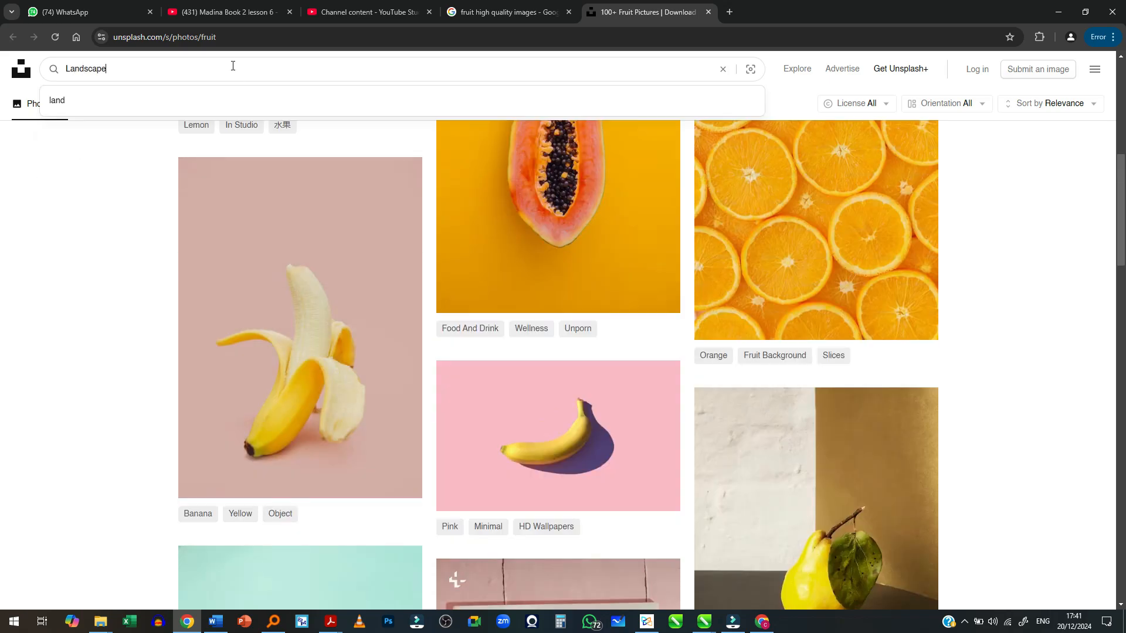
pyautogui.press('Return')
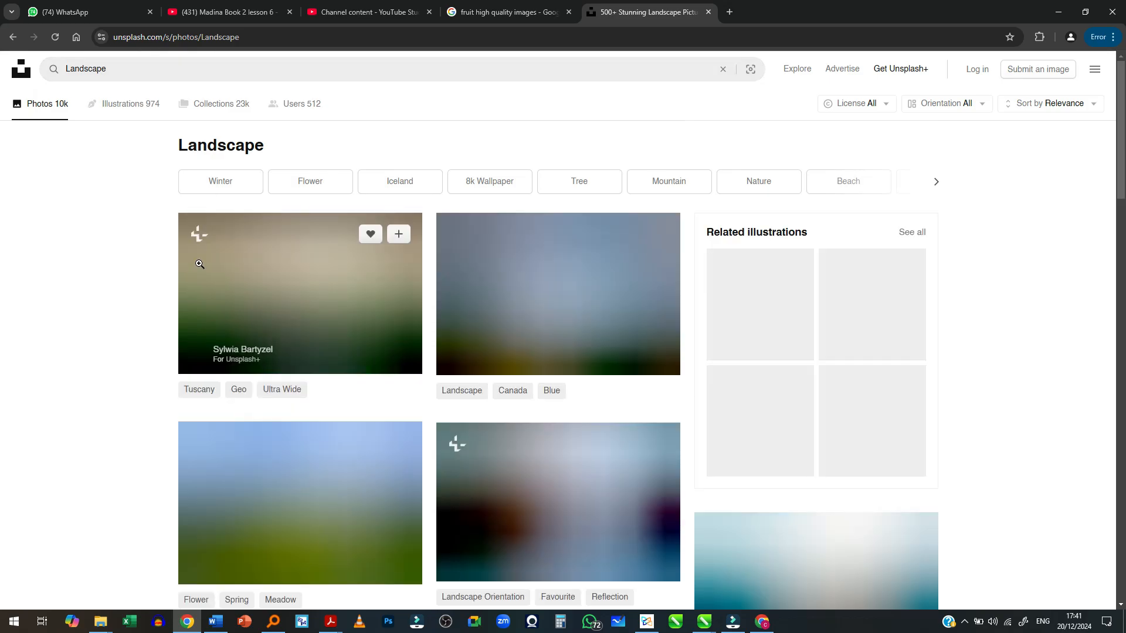
pyautogui.scroll(-1, 99, 278)
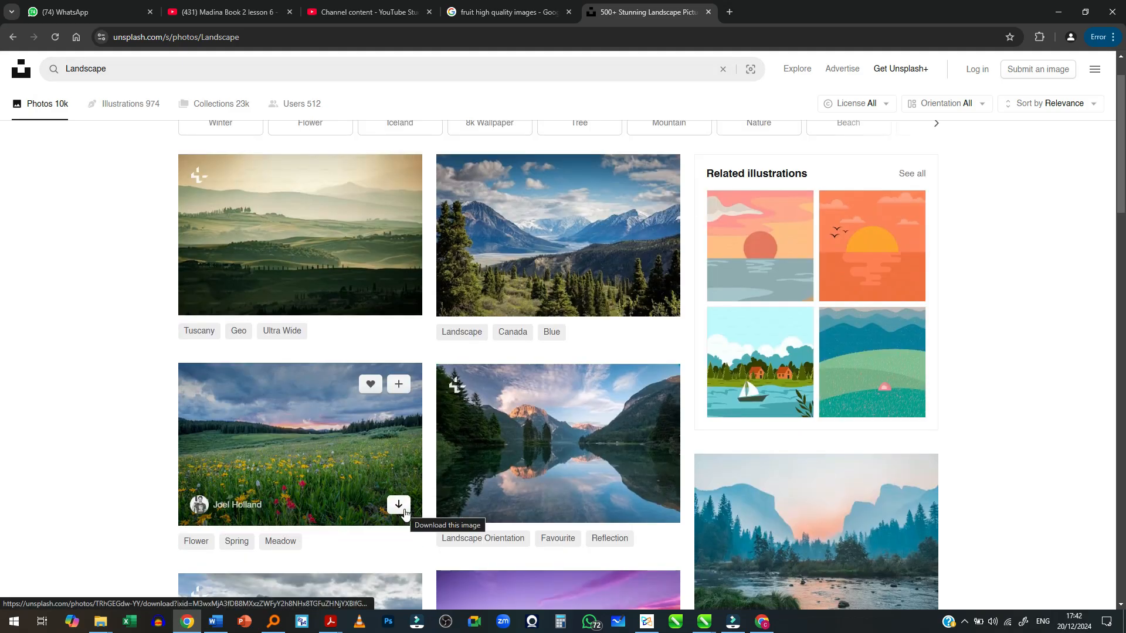
pyautogui.click(399, 505)
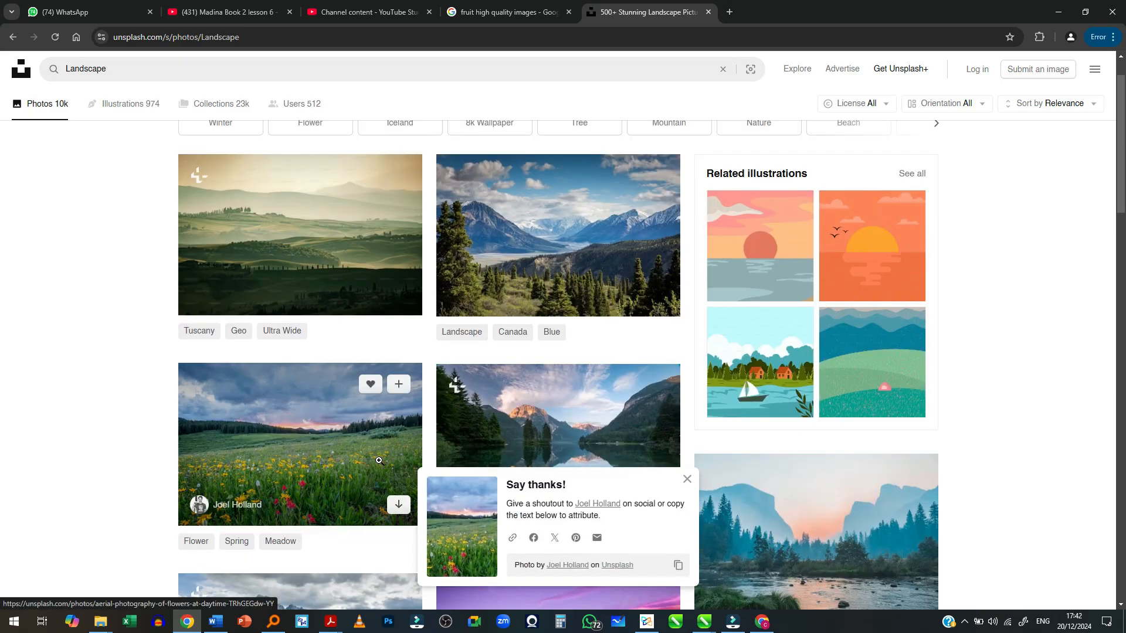
# Search Unsplash for Kid and download the photo of the astonished boy holding an open book
pyautogui.scroll(1, 379, 461)
pyautogui.doubleClick(256, 71)
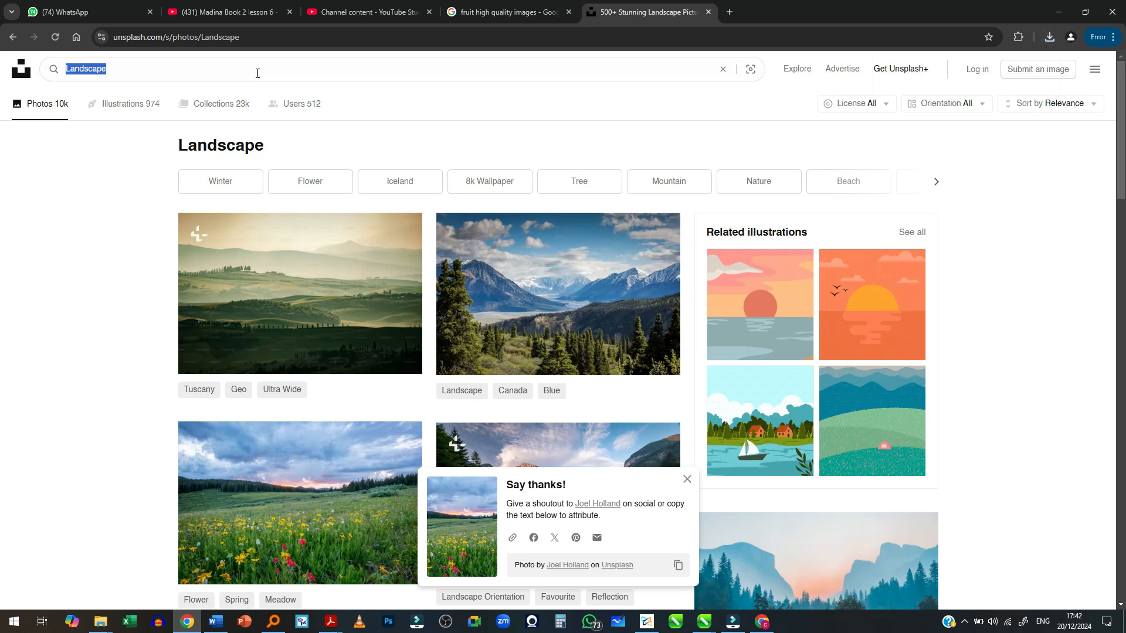
pyautogui.write('Kid')
pyautogui.press('Return')
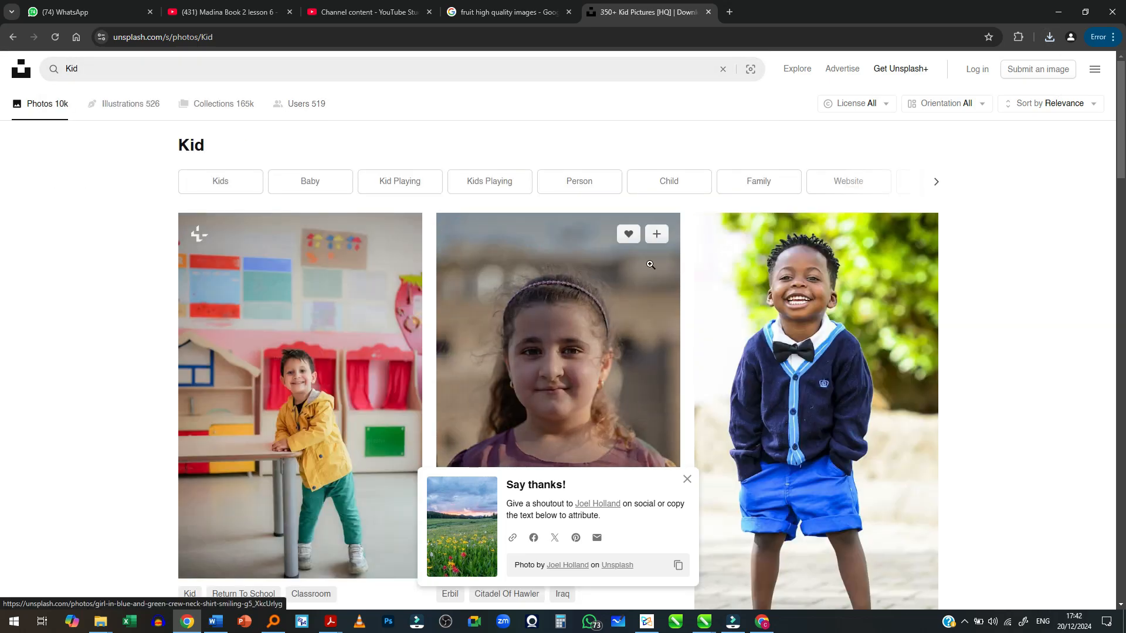
pyautogui.scroll(-1, 590, 252)
pyautogui.scroll(-12, 590, 252)
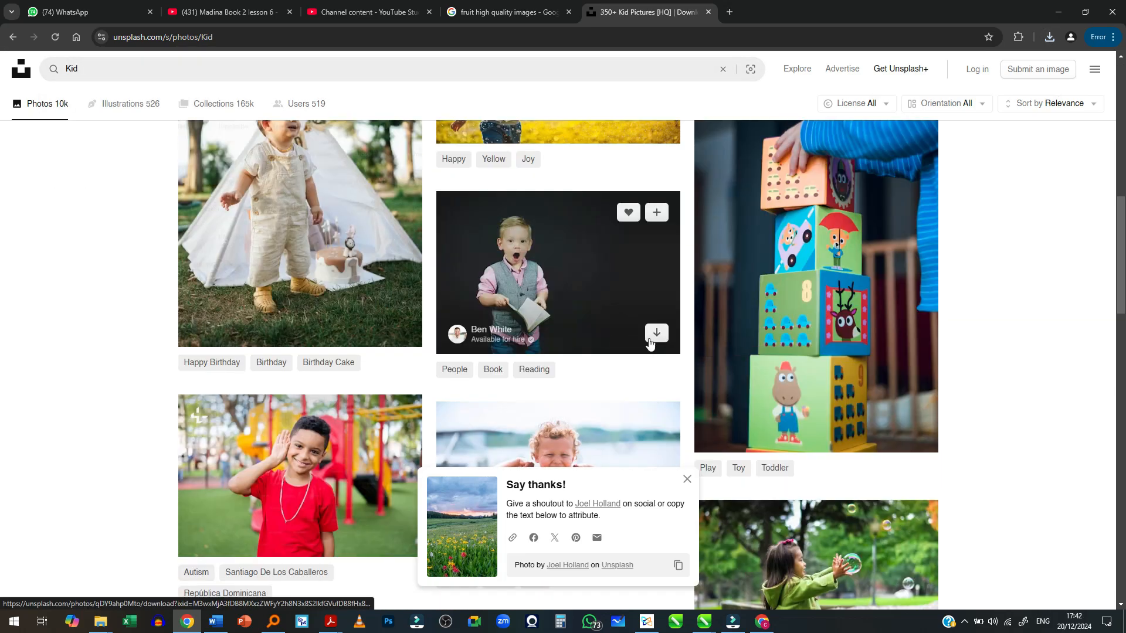
pyautogui.click(657, 333)
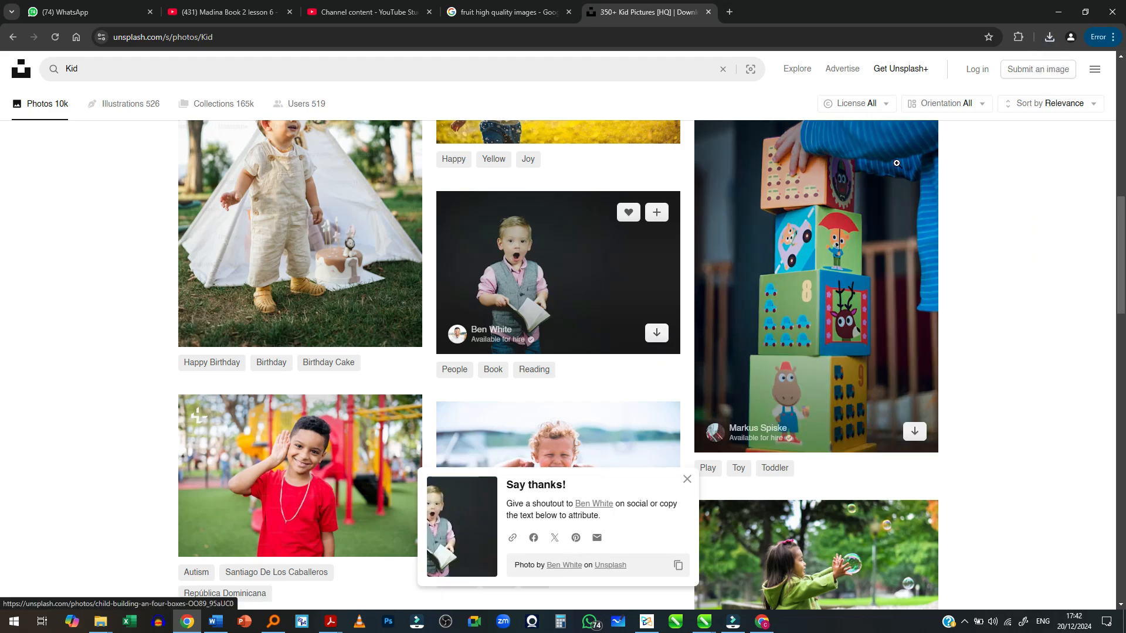
# Open the Downloads folder and bring the photo of the boy onto page 4 of the CorelDRAW drawing
pyautogui.click(1017, 67)
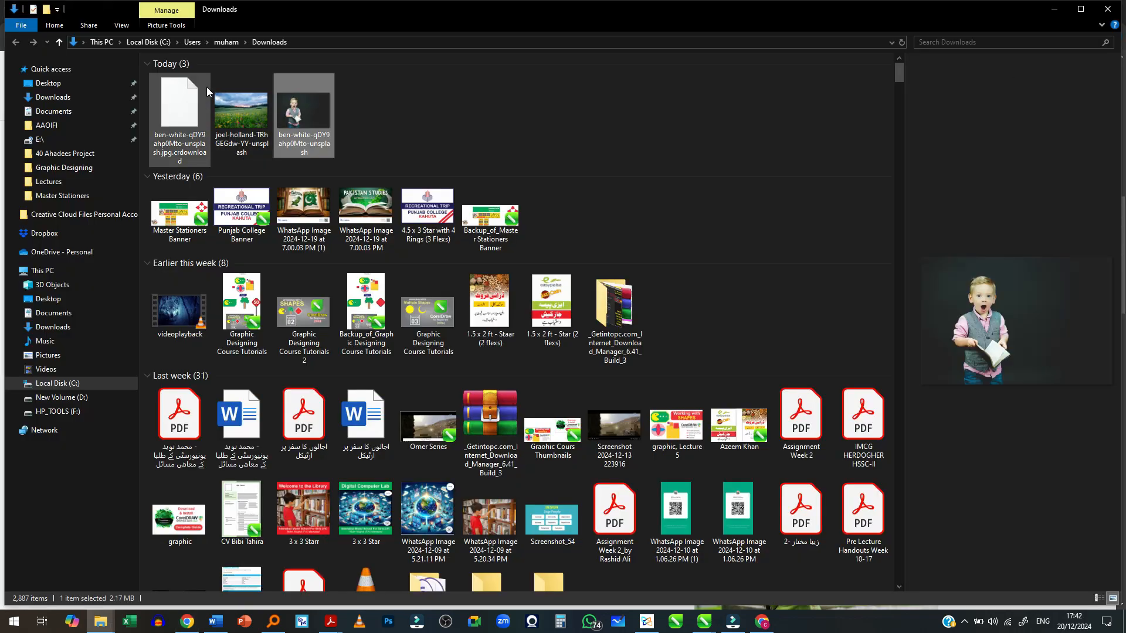
pyautogui.moveTo(344, 97); pyautogui.dragTo(257, 123)
pyautogui.click(333, 131)
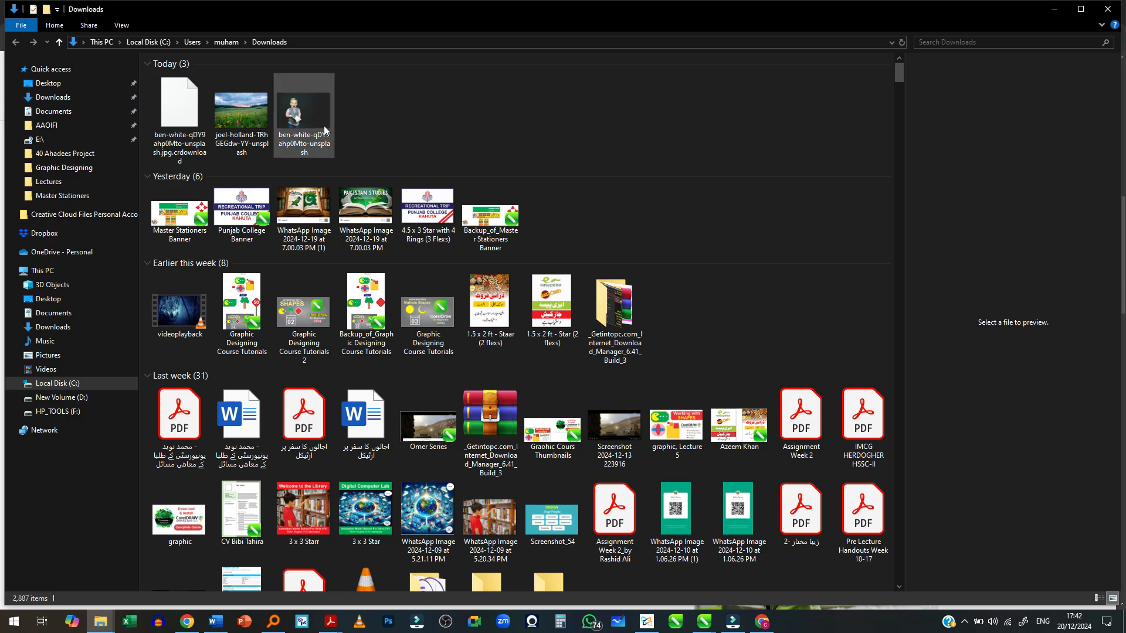
pyautogui.moveTo(360, 101); pyautogui.dragTo(587, 319)
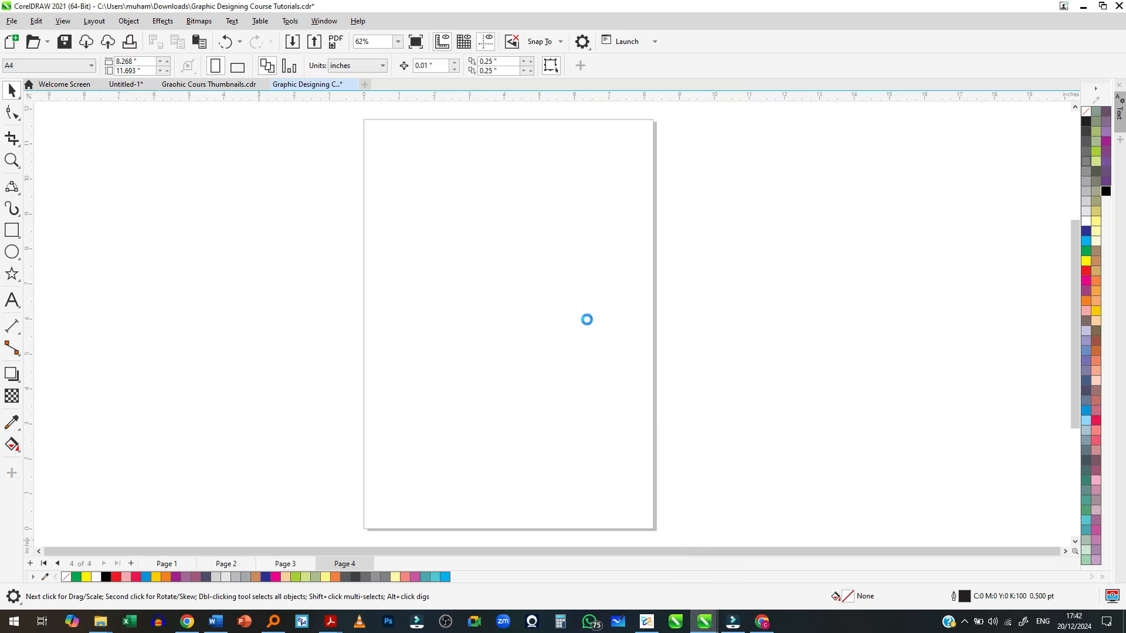
pyautogui.scroll(-3, 584, 317)
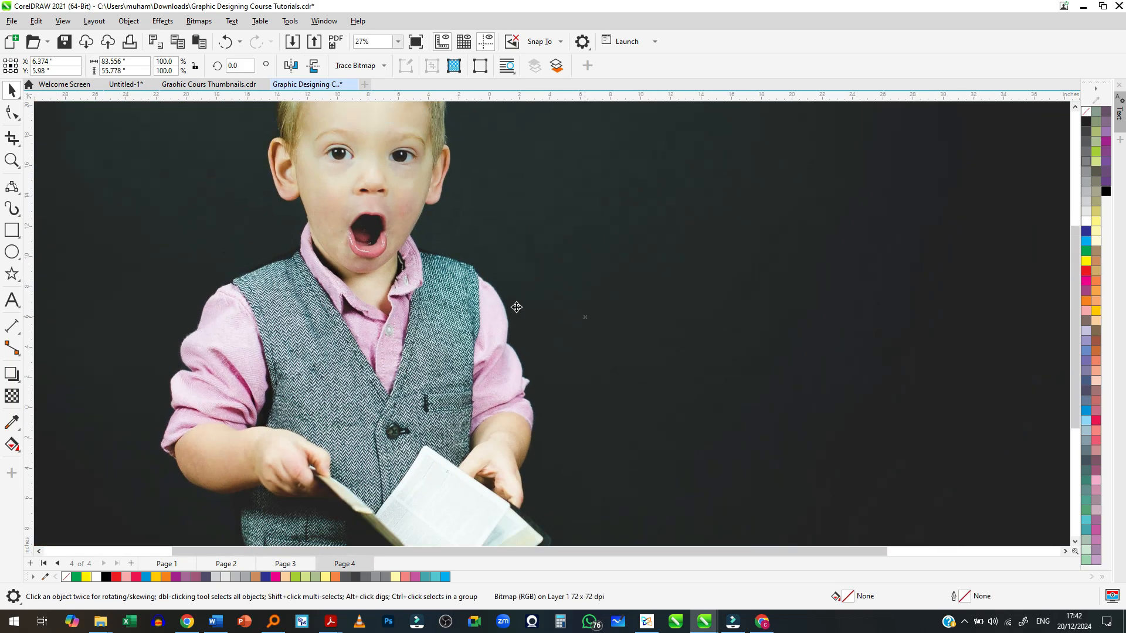
pyautogui.scroll(-3, 517, 307)
pyautogui.press('Escape')
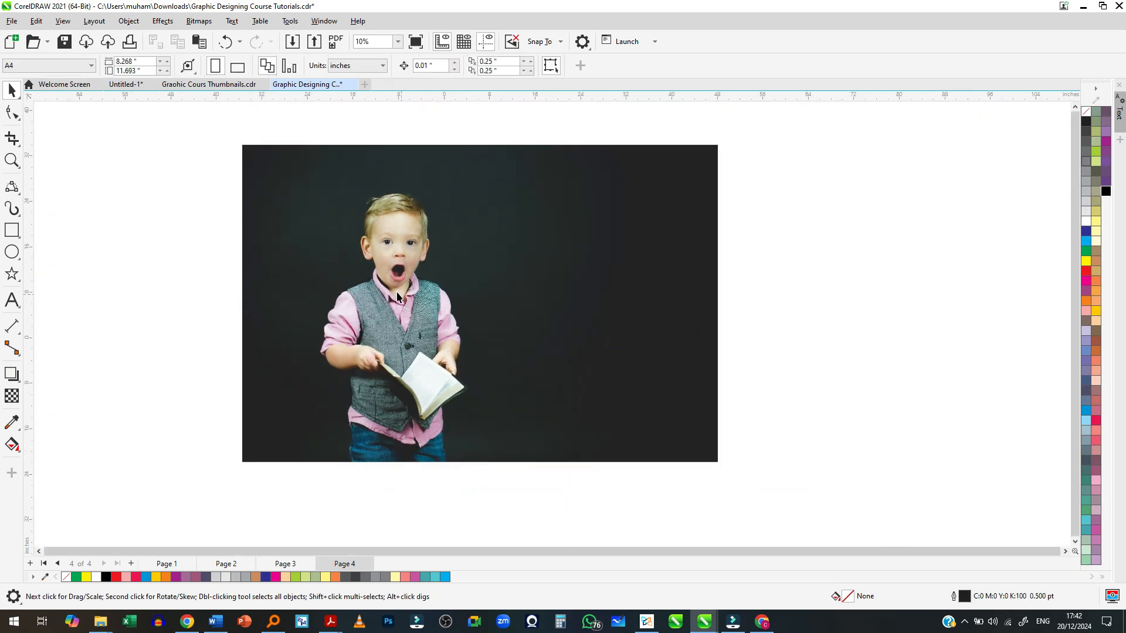
# Bring the meadow and boy photos together from the Downloads folder into the CorelDRAW drawing
pyautogui.hotkey('alt', 'Tab')
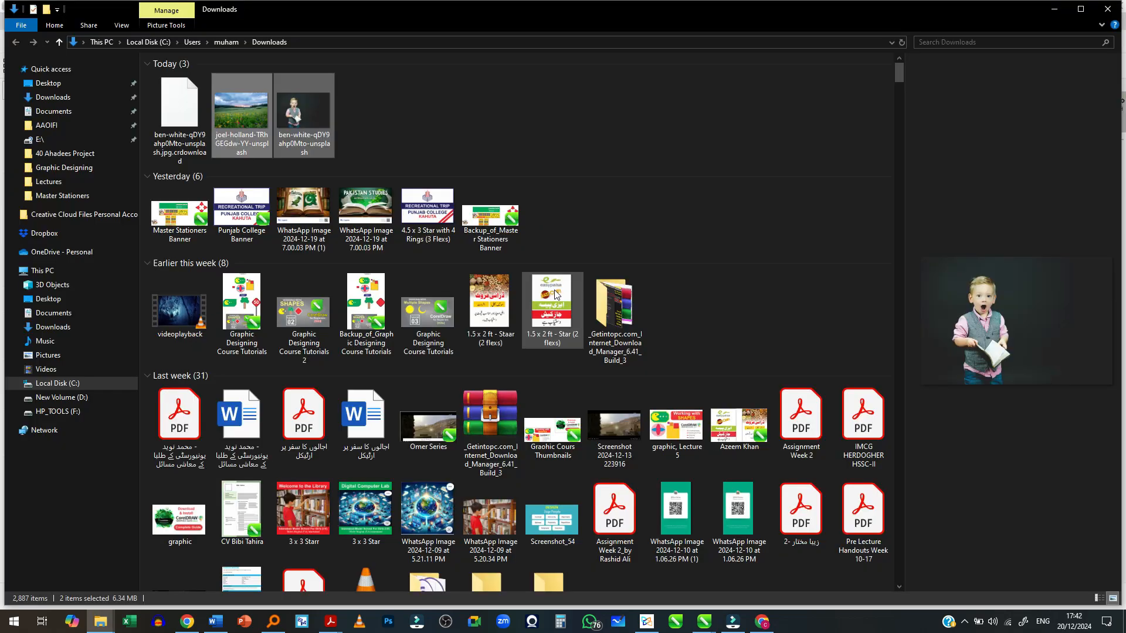
pyautogui.hotkey('alt', 'Tab')
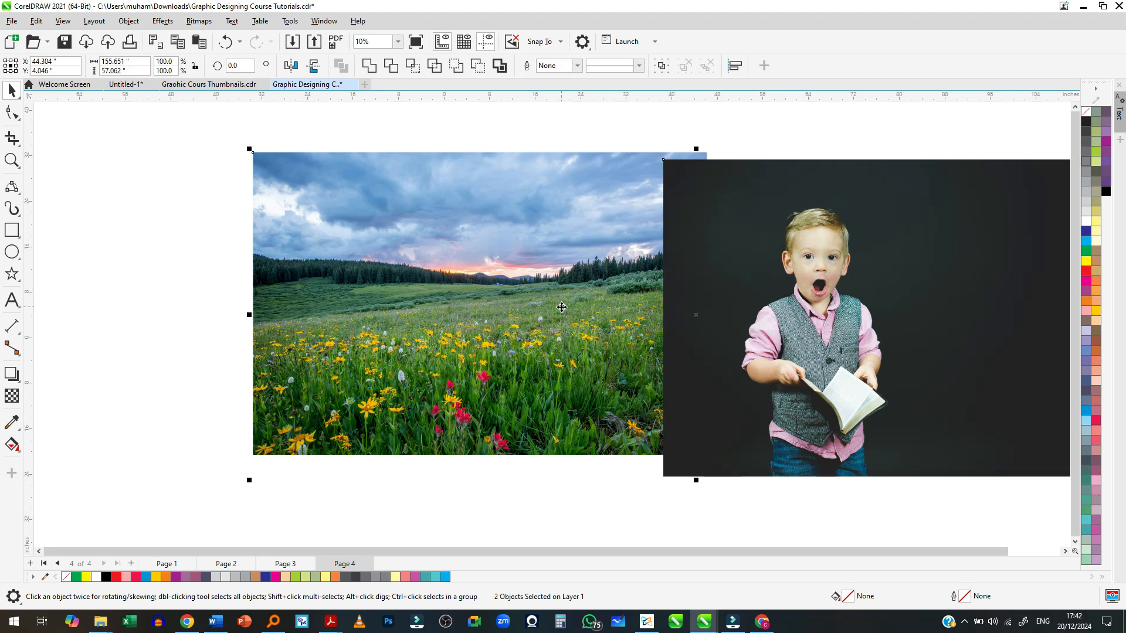
pyautogui.click(181, 296)
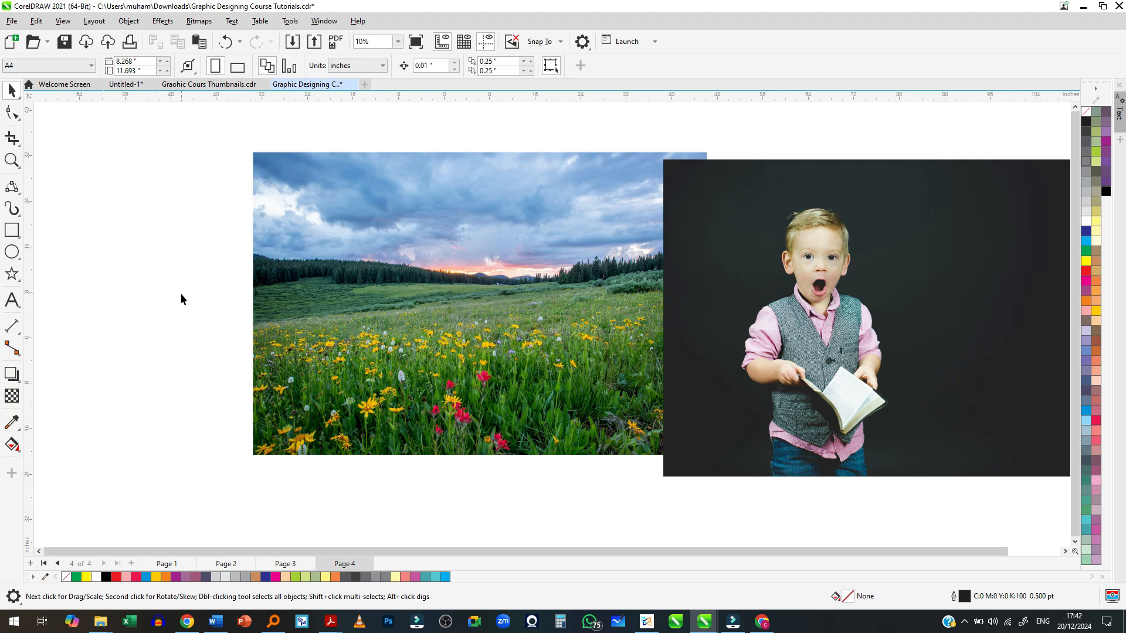
# Select everything on page 4 and delete both imported photos
pyautogui.hotkey('ctrl', 'a')
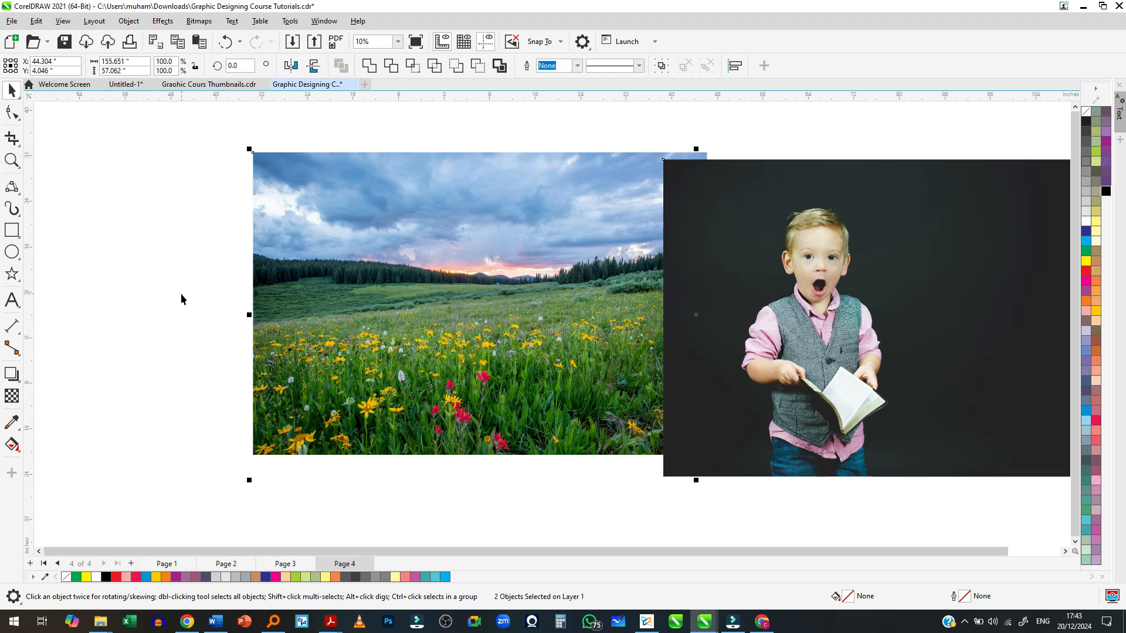
pyautogui.press('Delete')
pyautogui.scroll(3, 413, 331)
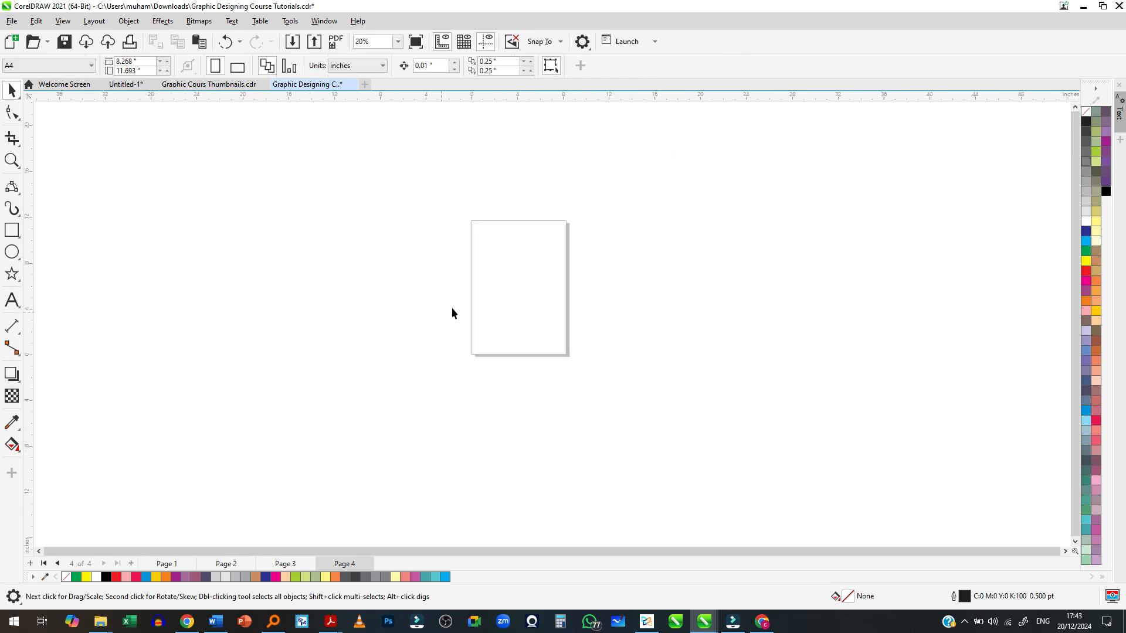
# Switch to the Downloads folder and pick up the meadow and boy photo files together for transfer to CorelDRAW
pyautogui.hotkey('alt', 'Tab')
pyautogui.moveTo(303, 142); pyautogui.dragTo(466, 136)
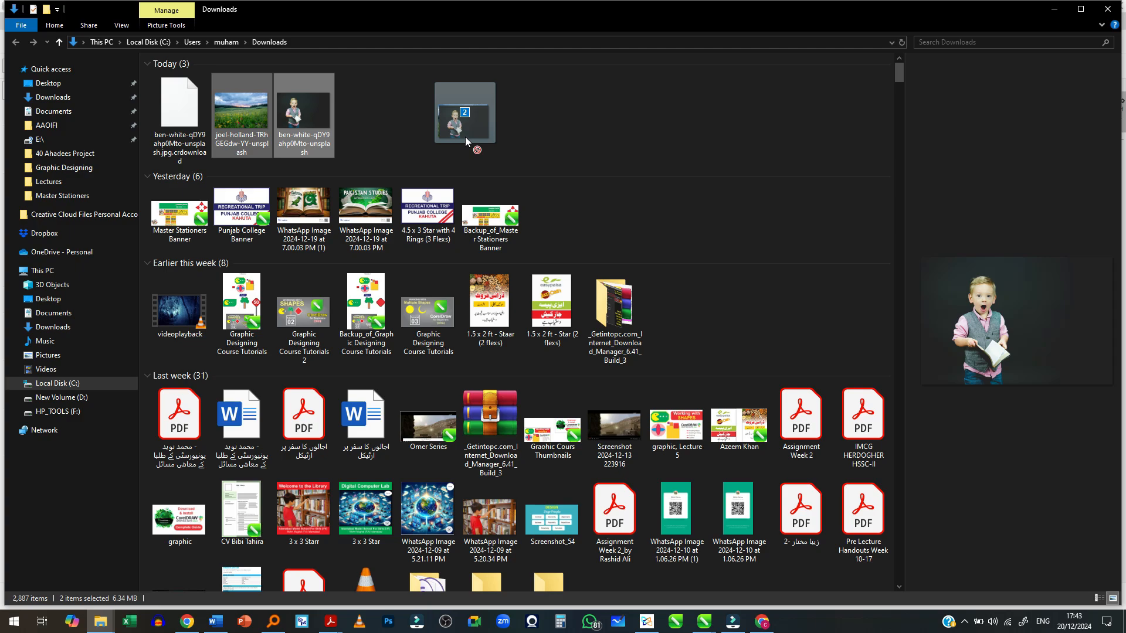
pyautogui.moveTo(465, 136); pyautogui.dragTo(522, 318)
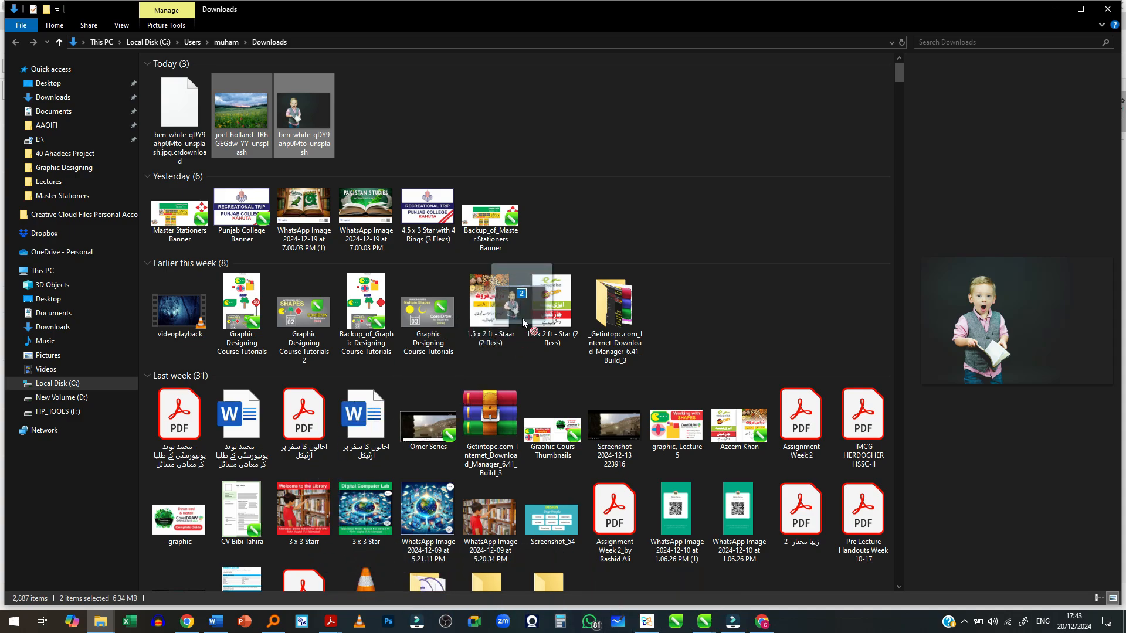
pyautogui.press('alt')
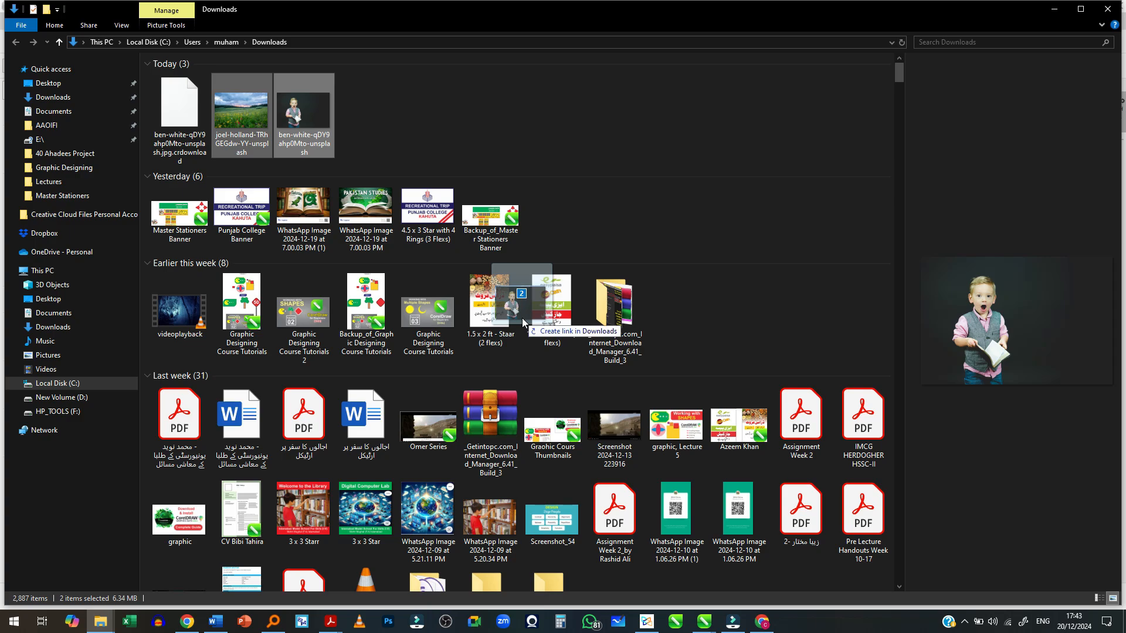
pyautogui.hotkey('alt', 'Tab')
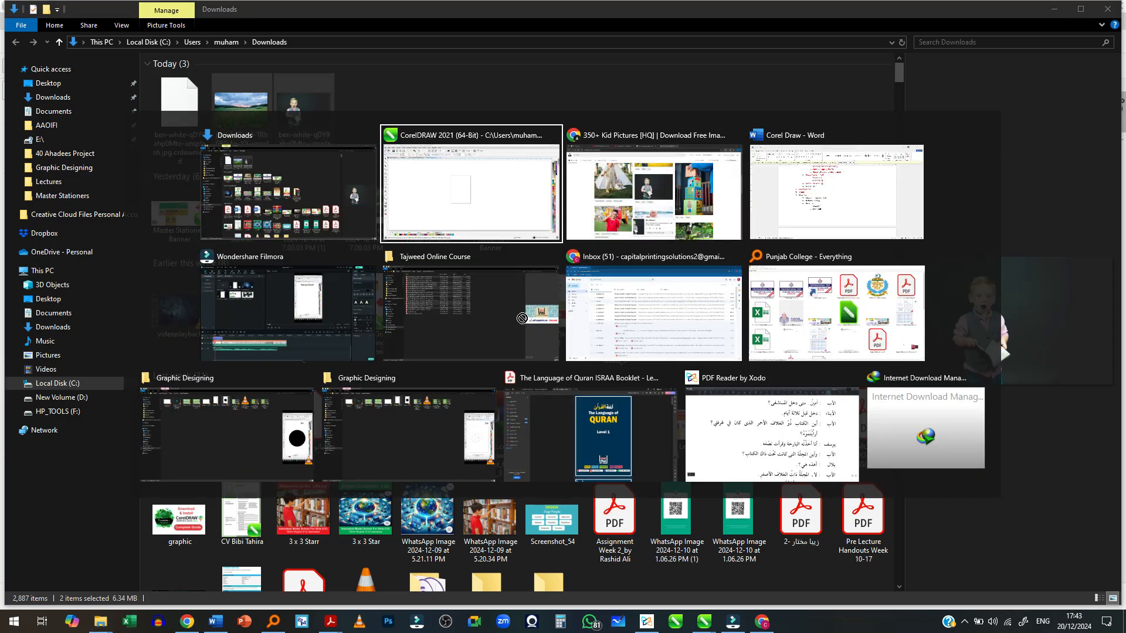
pyautogui.press('Right')
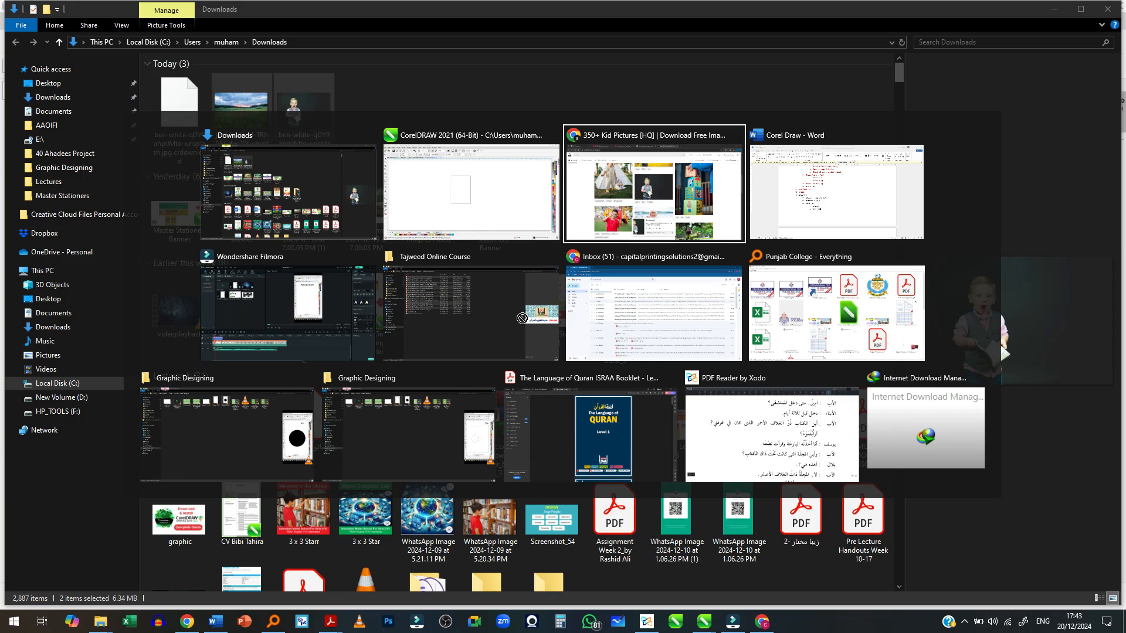
pyautogui.press('Down')
pyautogui.press('Down')
pyautogui.press('Left')
pyautogui.press('Left')
pyautogui.hotkey('alt', 'Tab')
pyautogui.hotkey('alt', 'Tab')
pyautogui.hotkey('alt', 'Tab')
pyautogui.hotkey('alt', 'Tab')
pyautogui.hotkey('alt', 'Tab')
pyautogui.hotkey('alt', 'Tab')
pyautogui.hotkey('alt', 'Tab')
pyautogui.hotkey('alt', 'Tab')
pyautogui.hotkey('alt', 'Tab')
pyautogui.hotkey('alt', 'Tab')
pyautogui.hotkey('alt', 'Tab')
pyautogui.hotkey('alt', 'Tab')
pyautogui.hotkey('alt', 'Tab')
pyautogui.hotkey('alt', 'Tab')
pyautogui.hotkey('alt', 'Tab')
pyautogui.hotkey('alt', 'Tab')
pyautogui.hotkey('alt', 'Tab')
pyautogui.hotkey('alt', 'Tab')
pyautogui.hotkey('alt', 'Tab')
pyautogui.hotkey('alt', 'Tab')
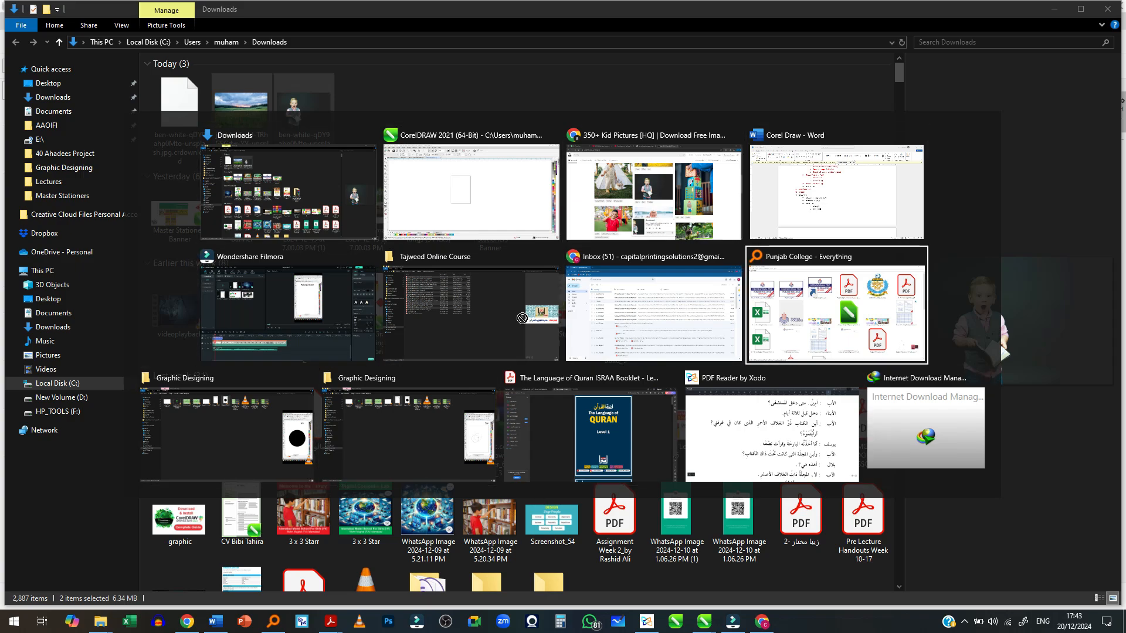
pyautogui.hotkey('alt', 'Tab')
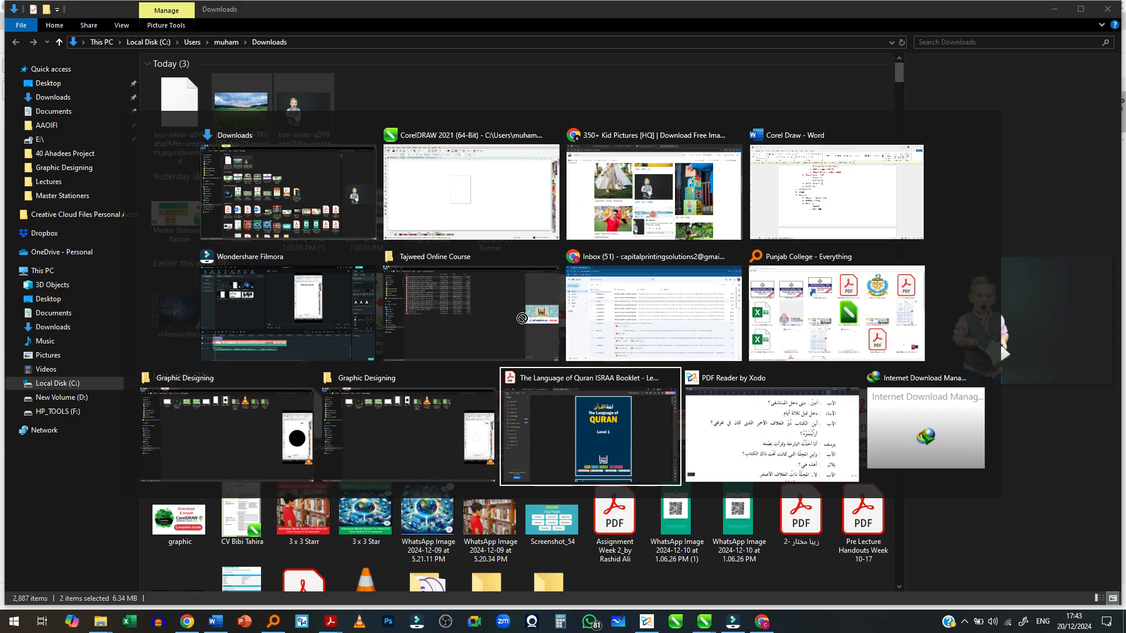
pyautogui.hotkey('alt', 'Tab')
pyautogui.hotkey('alt', 'Tab')
pyautogui.hotkey('alt', 'Tab')
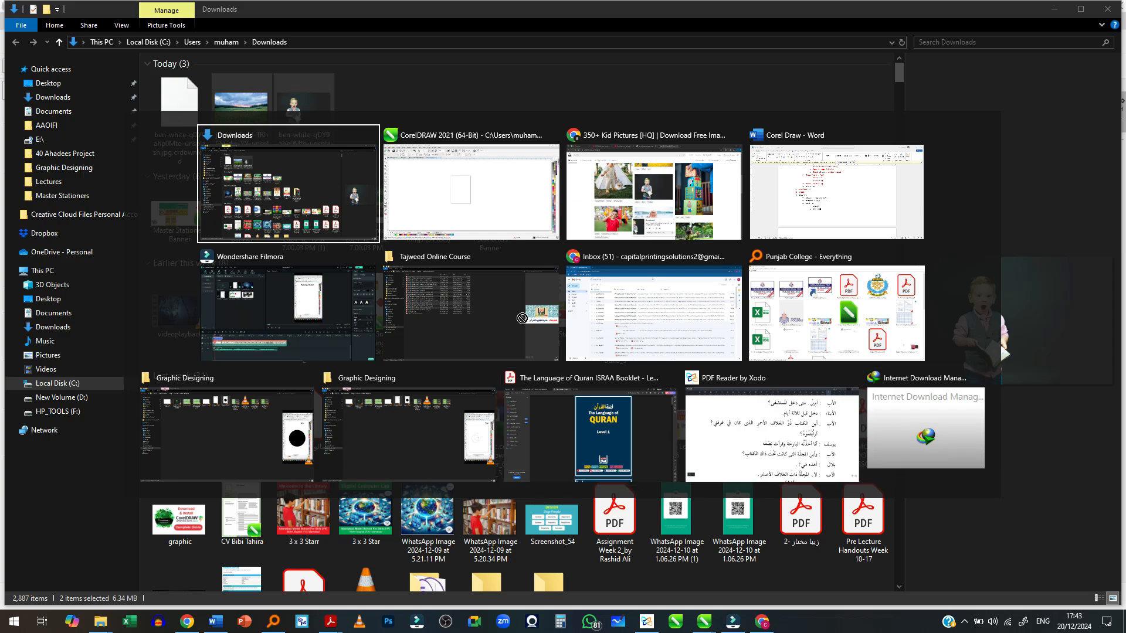
# Switch to CorelDRAW with the two photo files still held and drop them onto page 4 of the drawing
pyautogui.hotkey('alt', 'Tab')
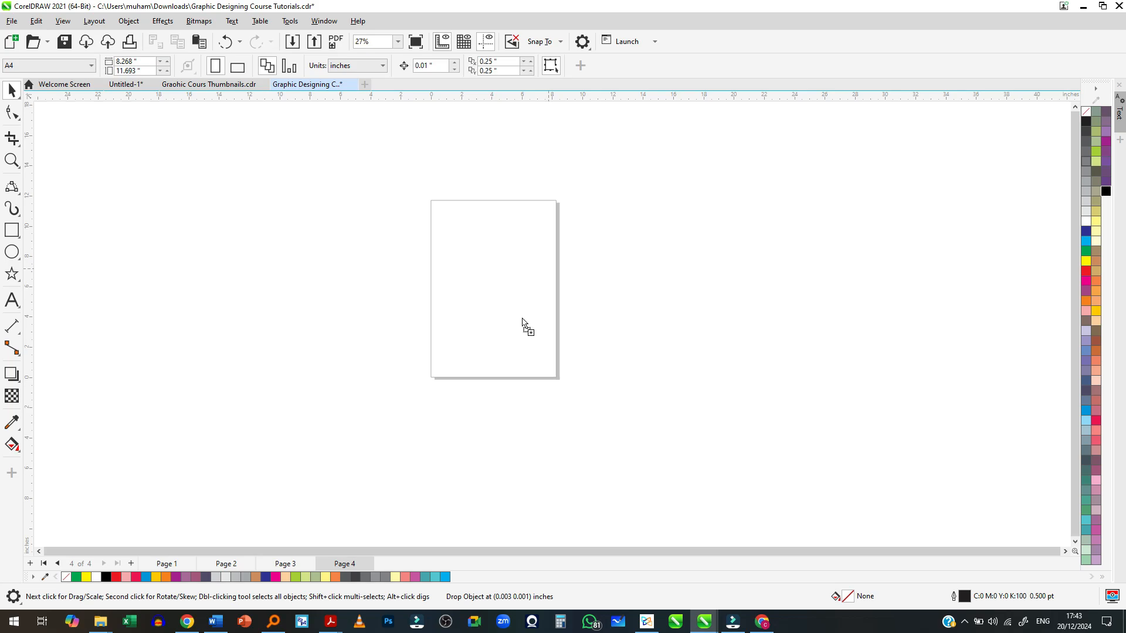
pyautogui.hotkey('alt', 'Tab')
pyautogui.hotkey('alt', 'Tab')
pyautogui.hotkey('alt', 'Tab')
pyautogui.hotkey('alt', 'Tab')
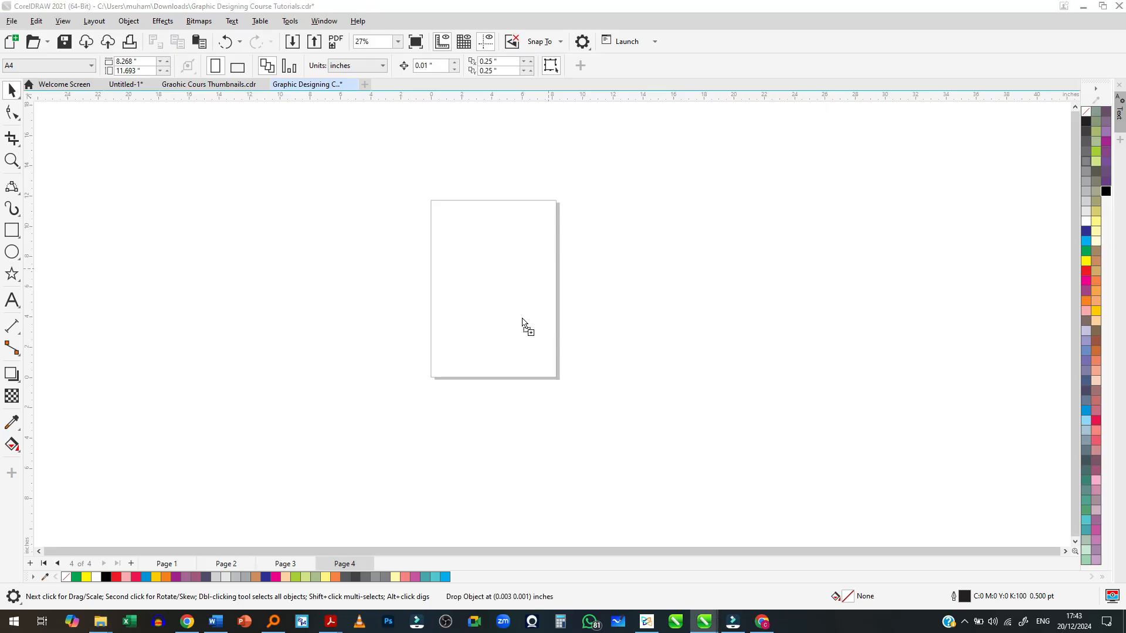
pyautogui.hotkey('alt', 'Tab')
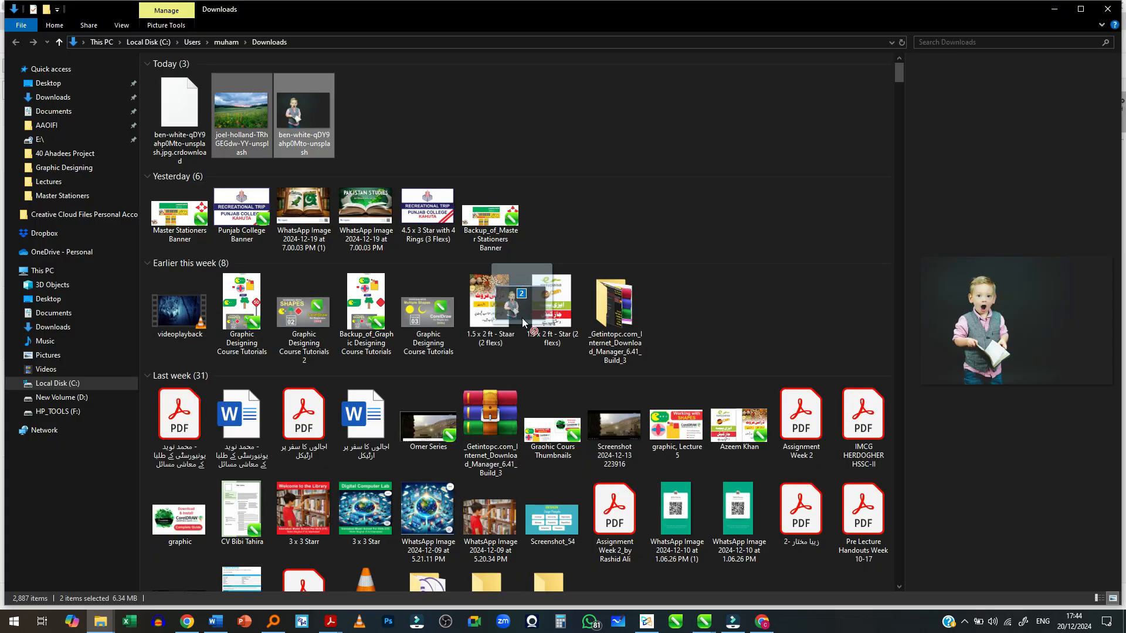
pyautogui.moveTo(523, 320); pyautogui.dragTo(554, 299)
pyautogui.hotkey('alt', 'Tab')
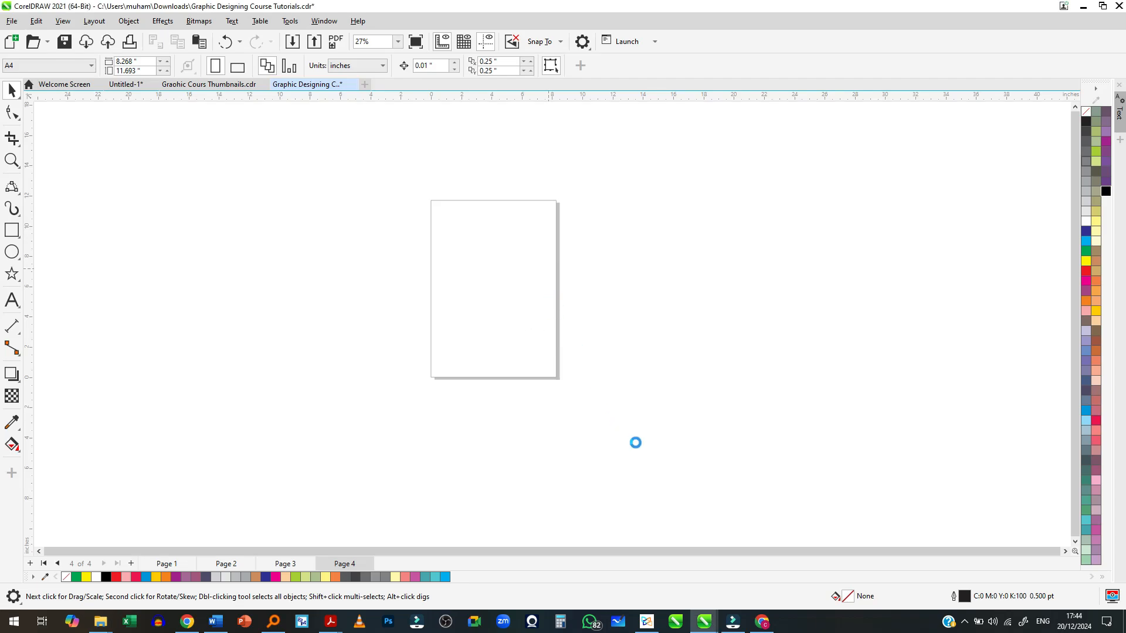
# Move the imported meadow photo off the boy photo so the two sit side by side
pyautogui.scroll(-4, 490, 317)
pyautogui.scroll(-2, 490, 318)
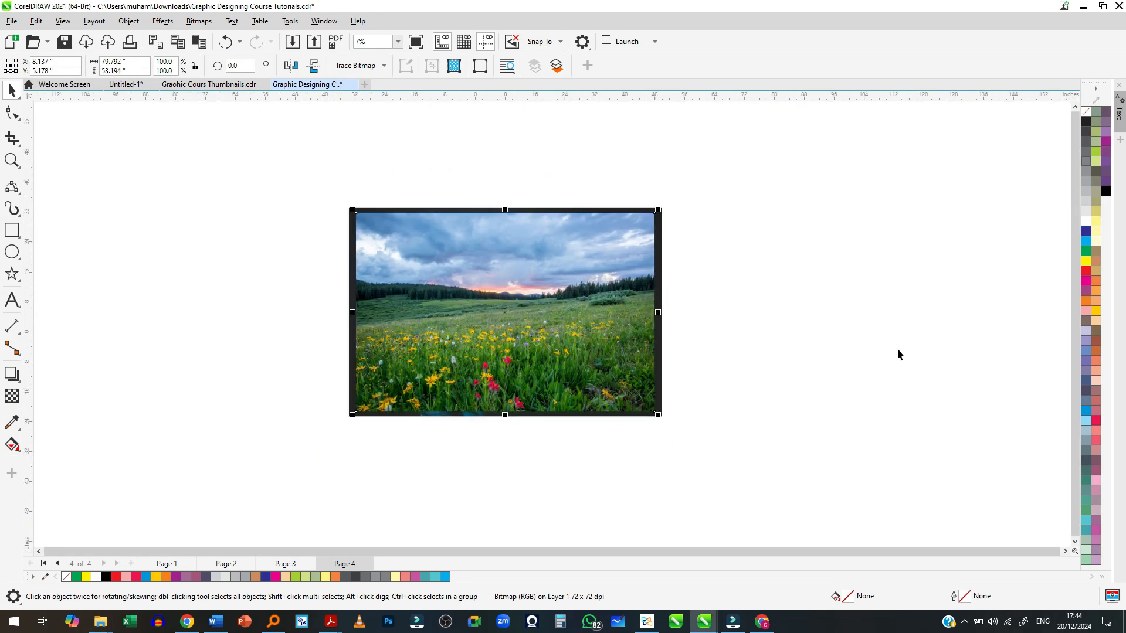
pyautogui.click(832, 332)
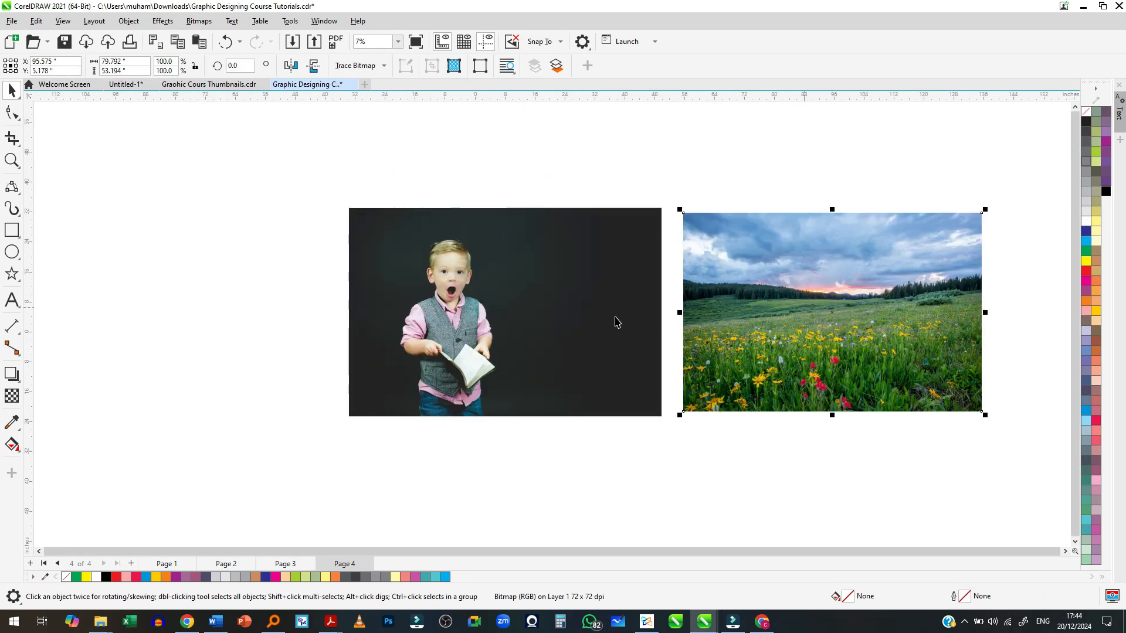
# Select both photos and scale them down together to about 25.5 inches in overall width
pyautogui.keyDown('shift'); pyautogui.click(631, 319); pyautogui.keyUp('shift')
pyautogui.moveTo(985, 420); pyautogui.dragTo(610, 364)
pyautogui.scroll(2, 432, 266)
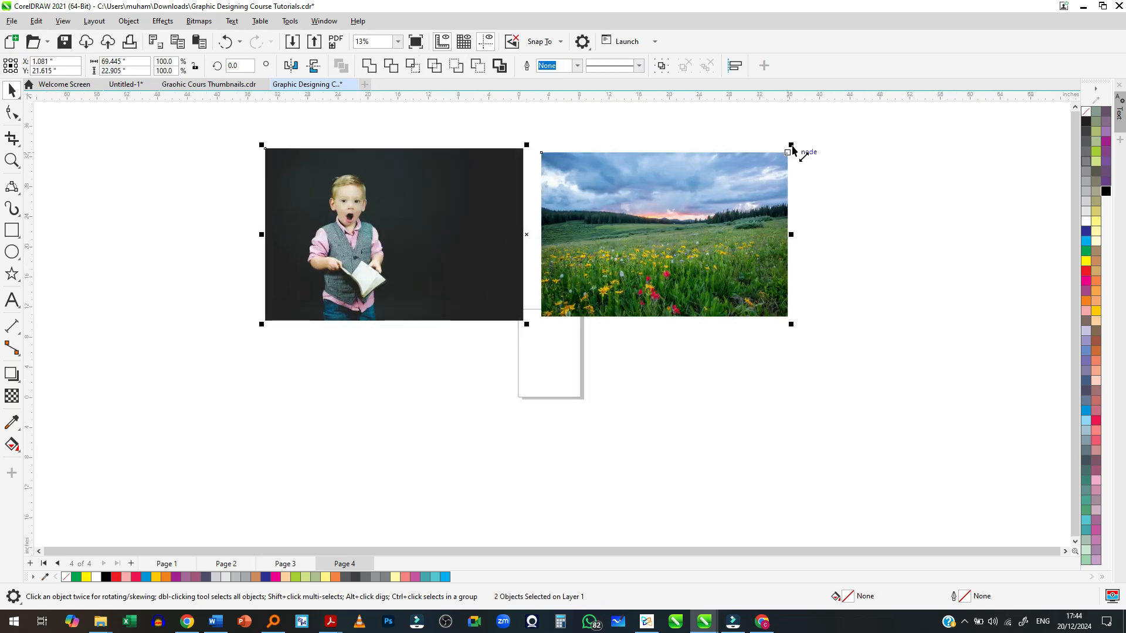
pyautogui.moveTo(791, 145); pyautogui.dragTo(461, 254)
pyautogui.scroll(2, 392, 293)
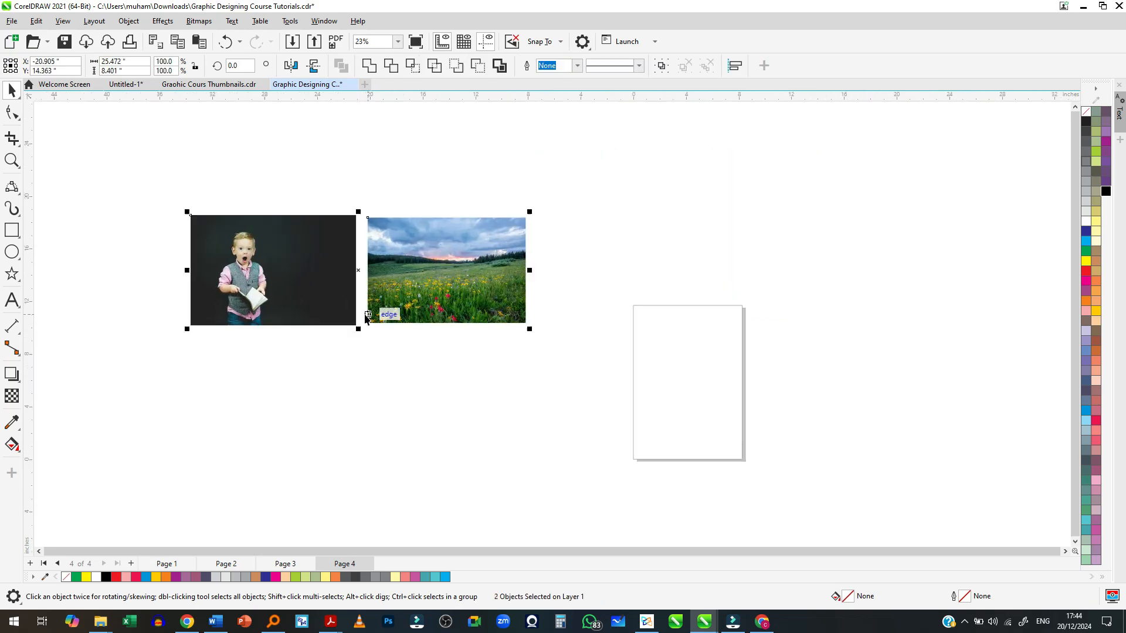
# Move both photos onto page 4 and scale them down to about 9.4 × 3.1 inches overall
pyautogui.moveTo(271, 293); pyautogui.dragTo(734, 411)
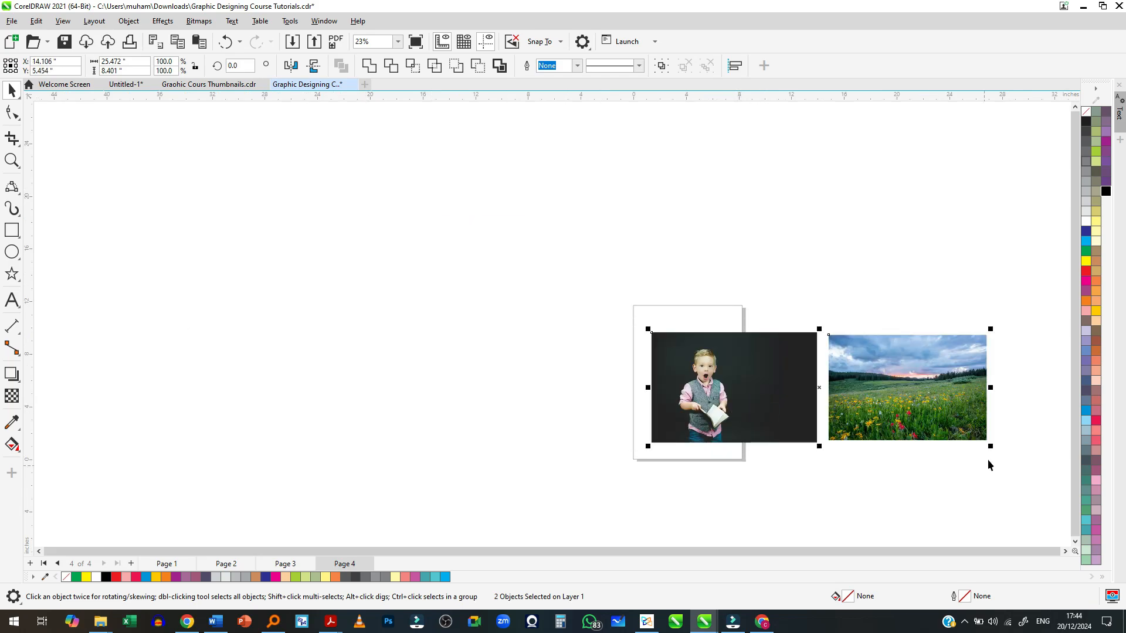
pyautogui.moveTo(997, 454); pyautogui.dragTo(778, 377)
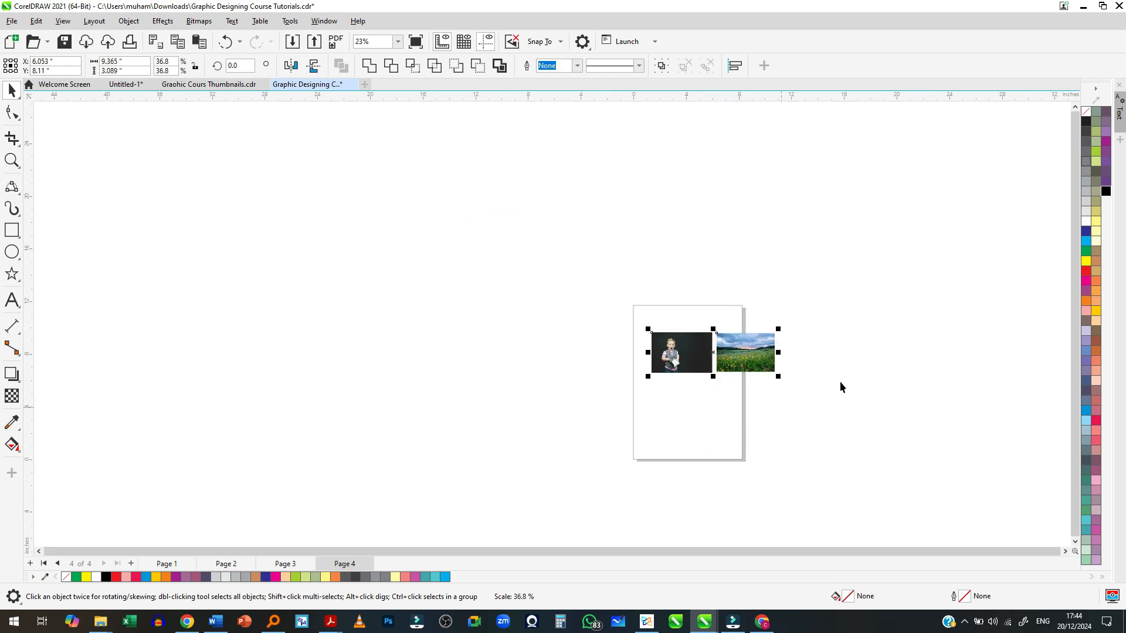
pyautogui.scroll(1, 668, 246)
pyautogui.scroll(-3, 668, 242)
pyautogui.scroll(5, 687, 353)
pyautogui.scroll(3, 594, 156)
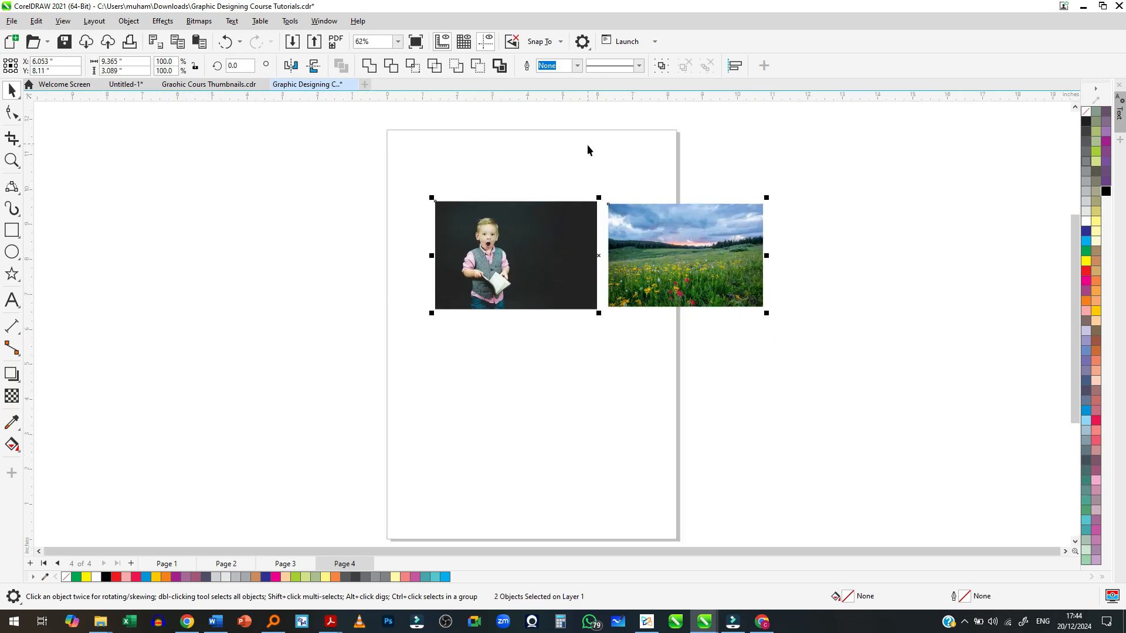
# Enlarge the two photos together to about 16.4 × 5.4 inches overall and deselect them
pyautogui.scroll(-2, 567, 200)
pyautogui.moveTo(723, 293); pyautogui.dragTo(909, 353)
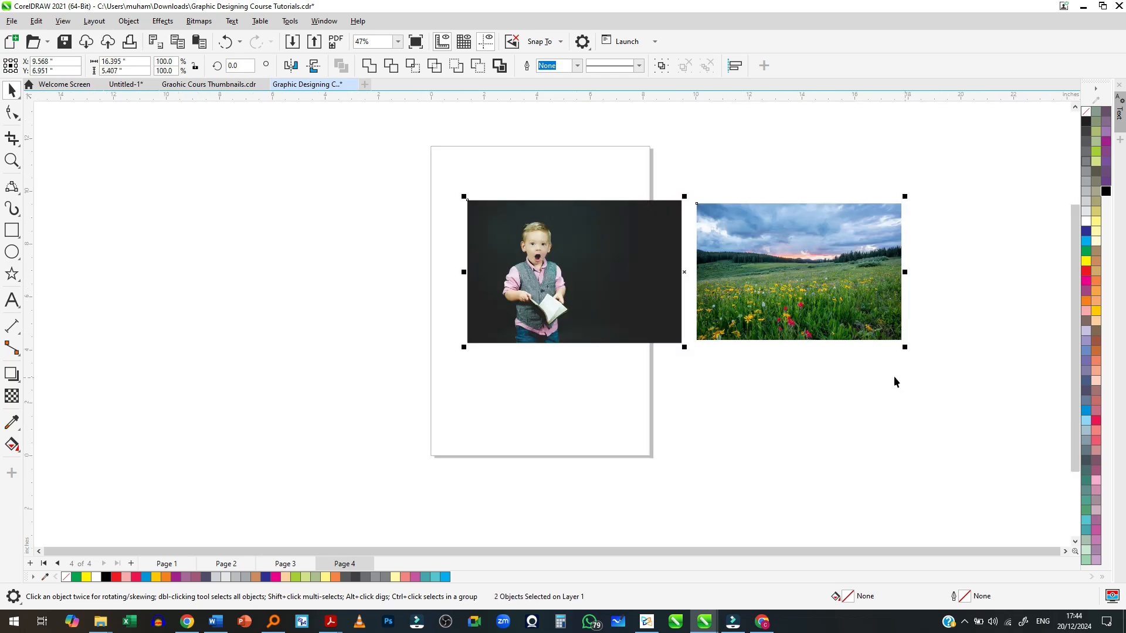
pyautogui.click(685, 319)
pyautogui.scroll(1, 593, 256)
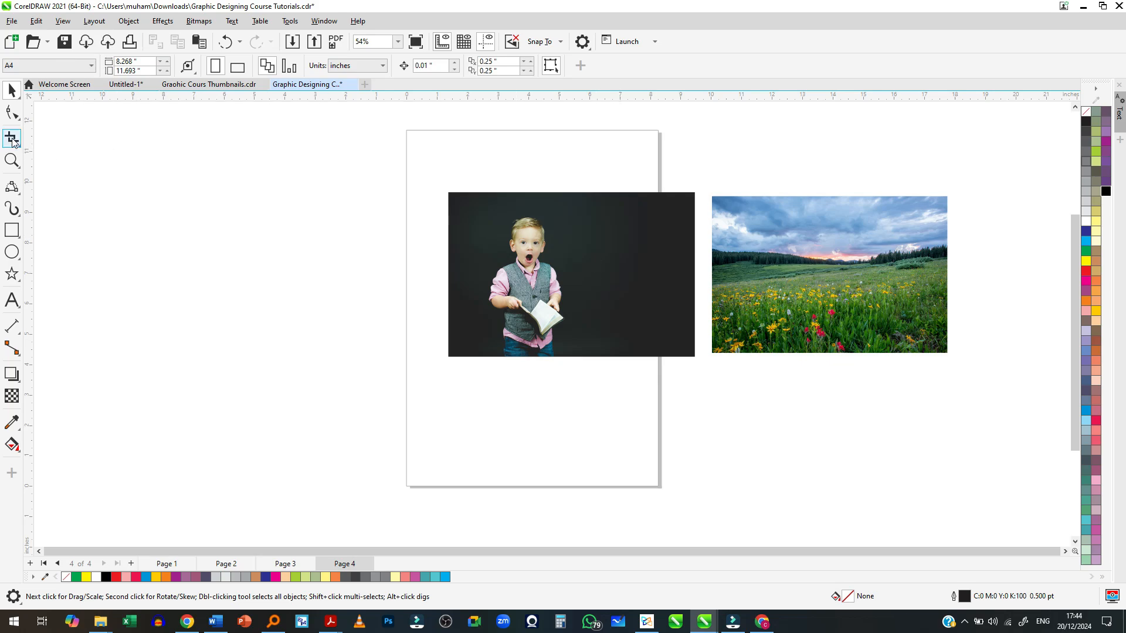
# Add the text BACK TO SCHOOL below the boy photo, with each word on its own line
pyautogui.click(11, 300)
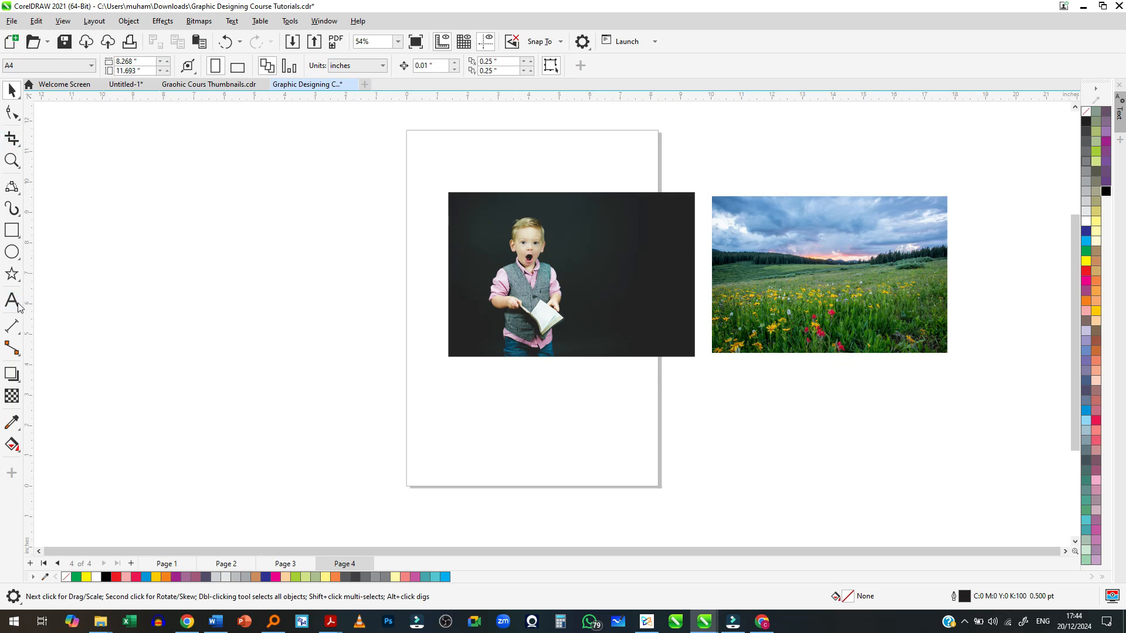
pyautogui.click(454, 417)
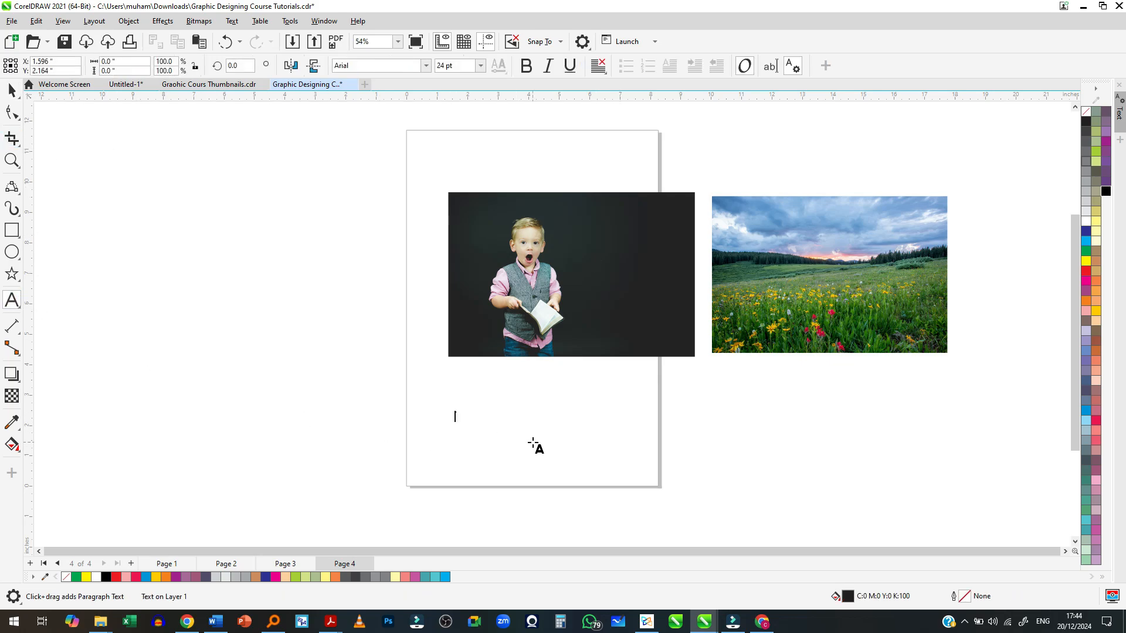
pyautogui.scroll(2, 535, 446)
pyautogui.write('BACK')
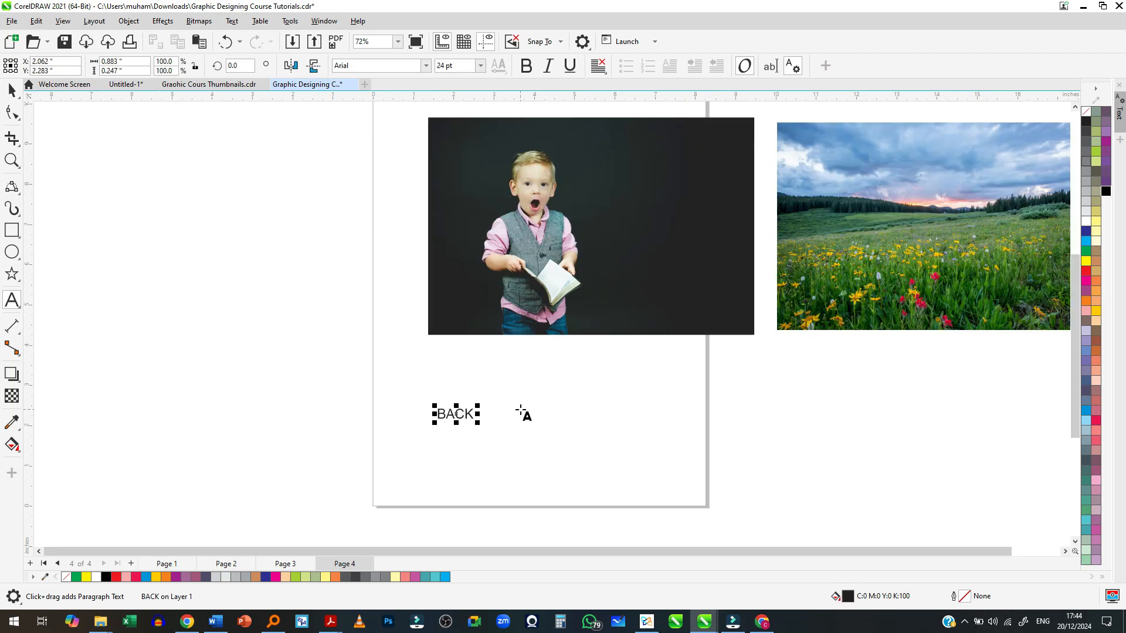
pyautogui.press('Return')
pyautogui.write('TO')
pyautogui.press('Return')
pyautogui.write('SCHOOL')
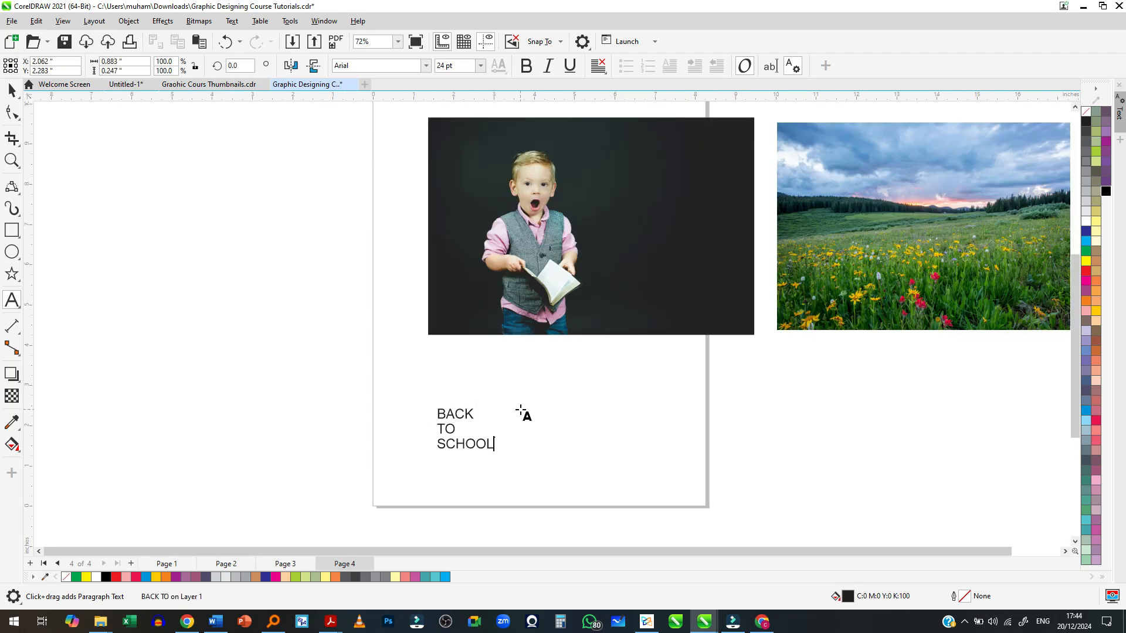
# Enlarge the BACK TO SCHOOL text to about 51.6 pt and place a copy of it below the meadow photo
pyautogui.hotkey('ctrl', 'space')
pyautogui.scroll(-2, 389, 379)
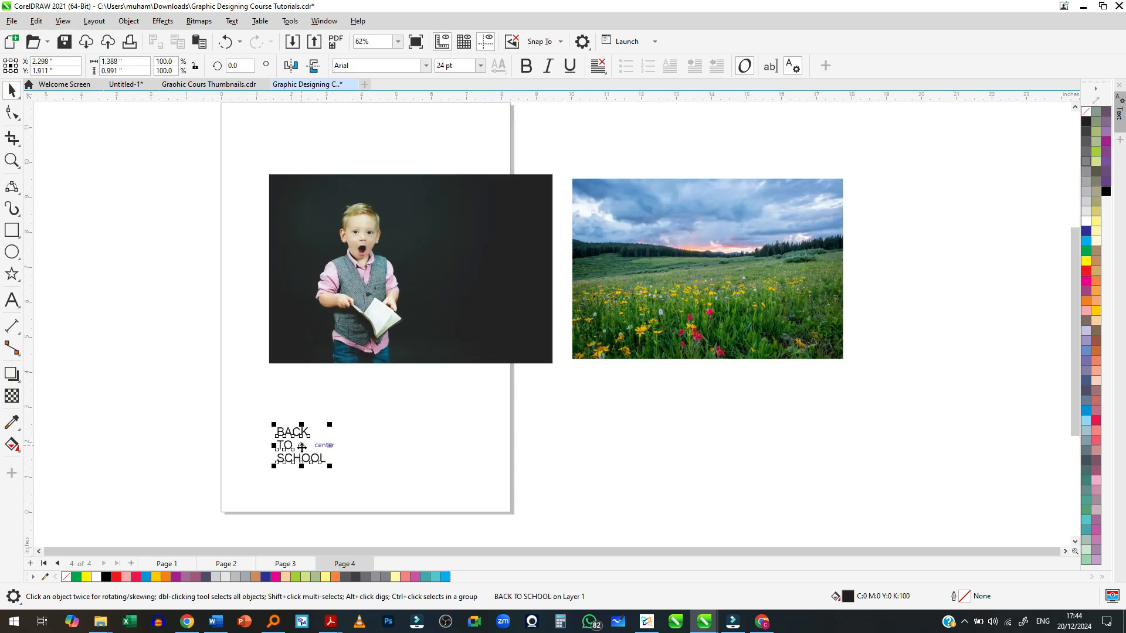
pyautogui.moveTo(331, 468); pyautogui.dragTo(392, 530)
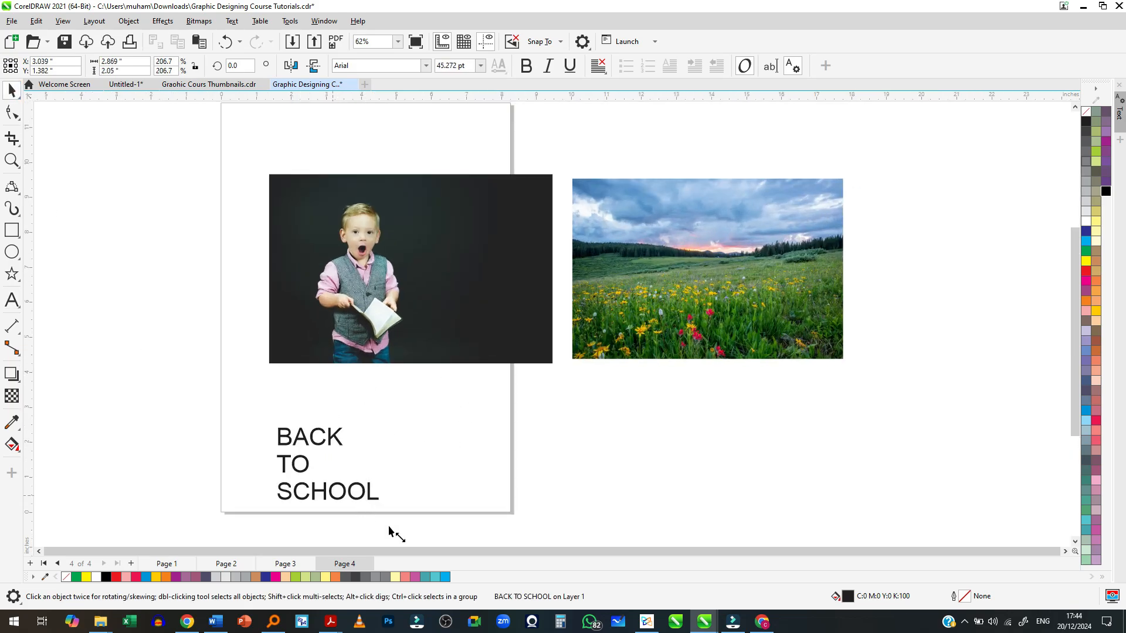
pyautogui.moveTo(326, 502); pyautogui.dragTo(640, 463)
pyautogui.scroll(2, 638, 462)
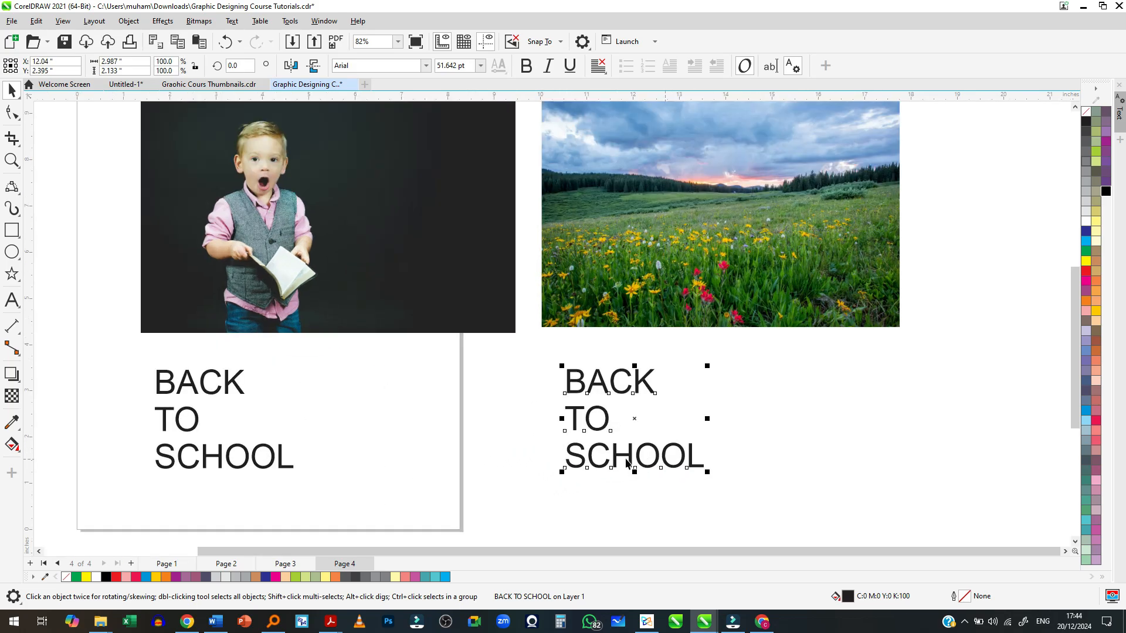
# Replace the wording of the text copy below the meadow photo with SUNRISE and deselect it
pyautogui.doubleClick(622, 459)
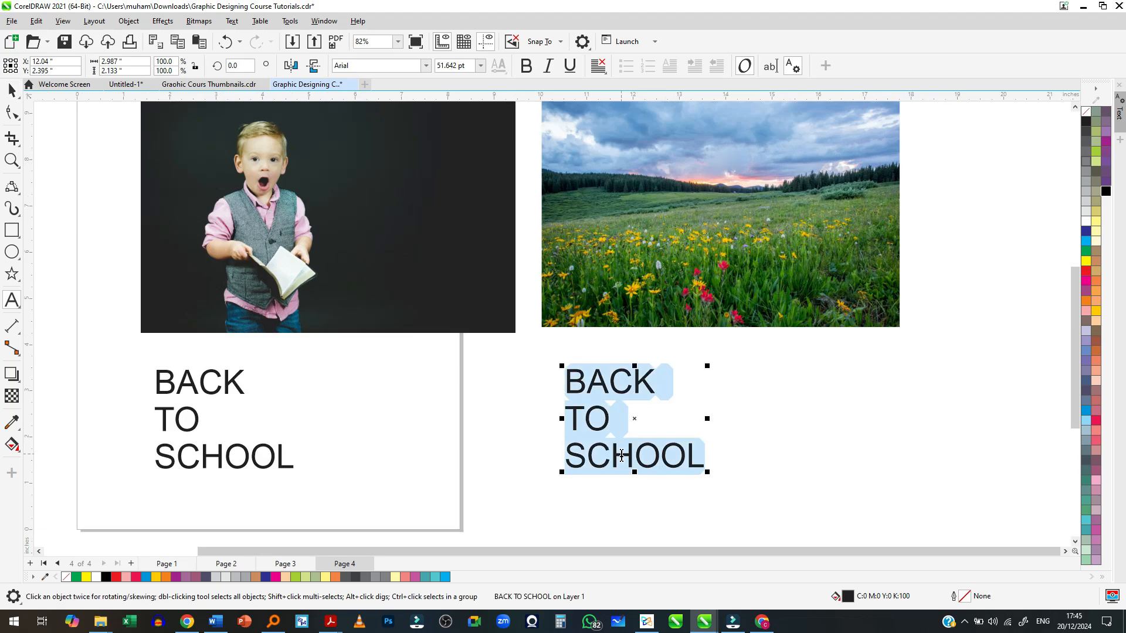
pyautogui.write('H')
pyautogui.press('BackSpace')
pyautogui.write('SUNRISE')
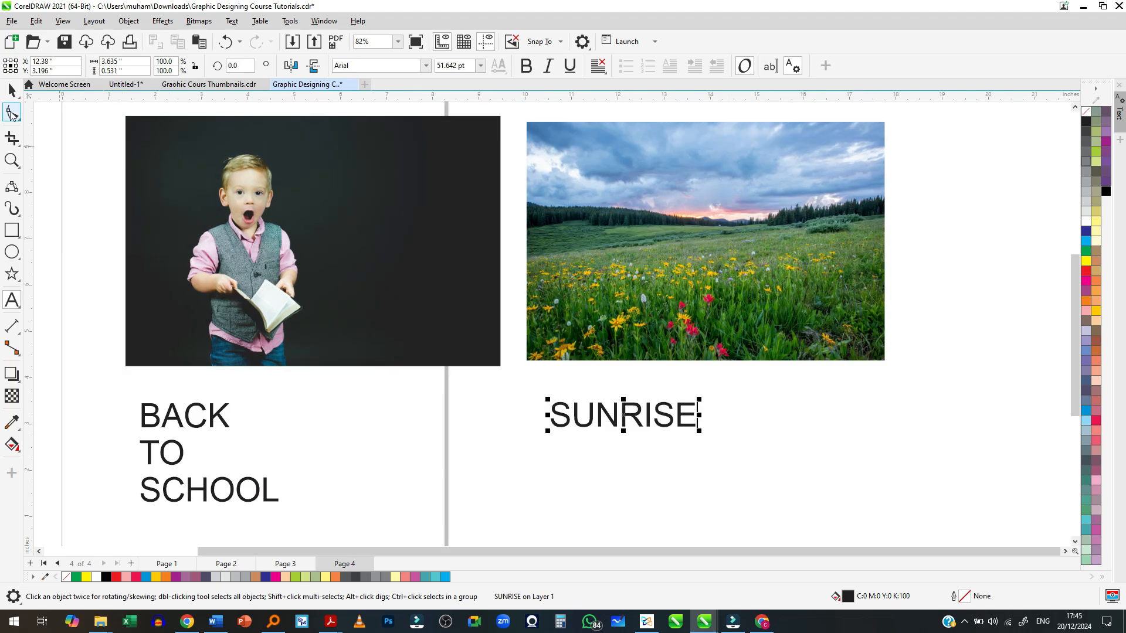
pyautogui.click(11, 92)
pyautogui.click(481, 424)
pyautogui.scroll(-2, 481, 425)
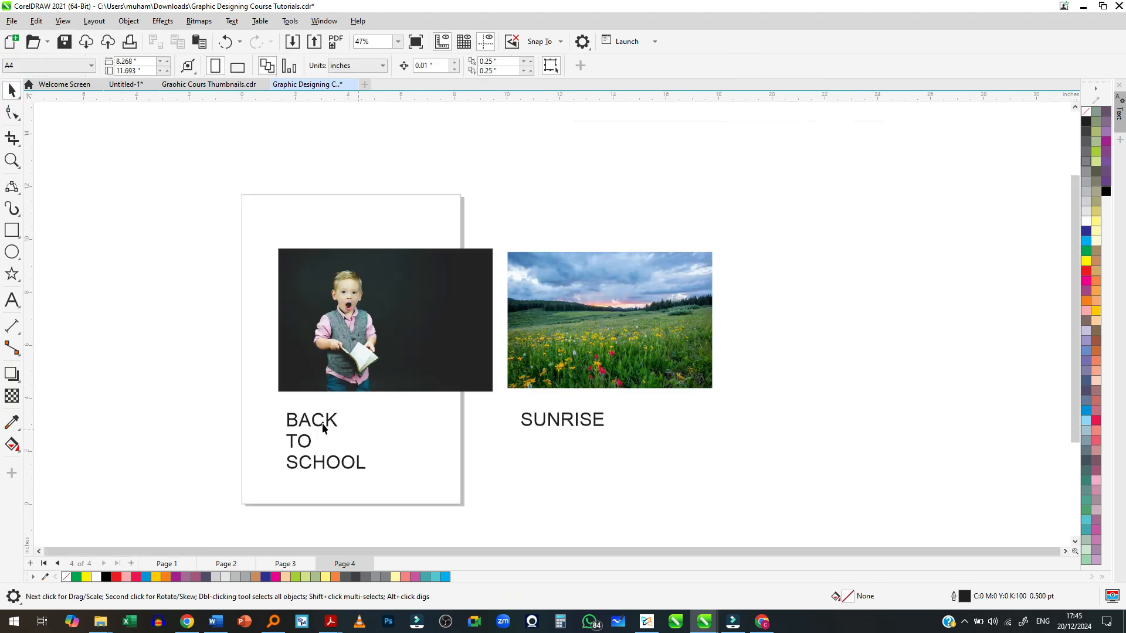
# Draw a light blue circle below BACK TO SCHOOL and an orange rectangle about 6.1 × 3 inches beside it
pyautogui.scroll(1, 264, 410)
pyautogui.scroll(1, 650, 491)
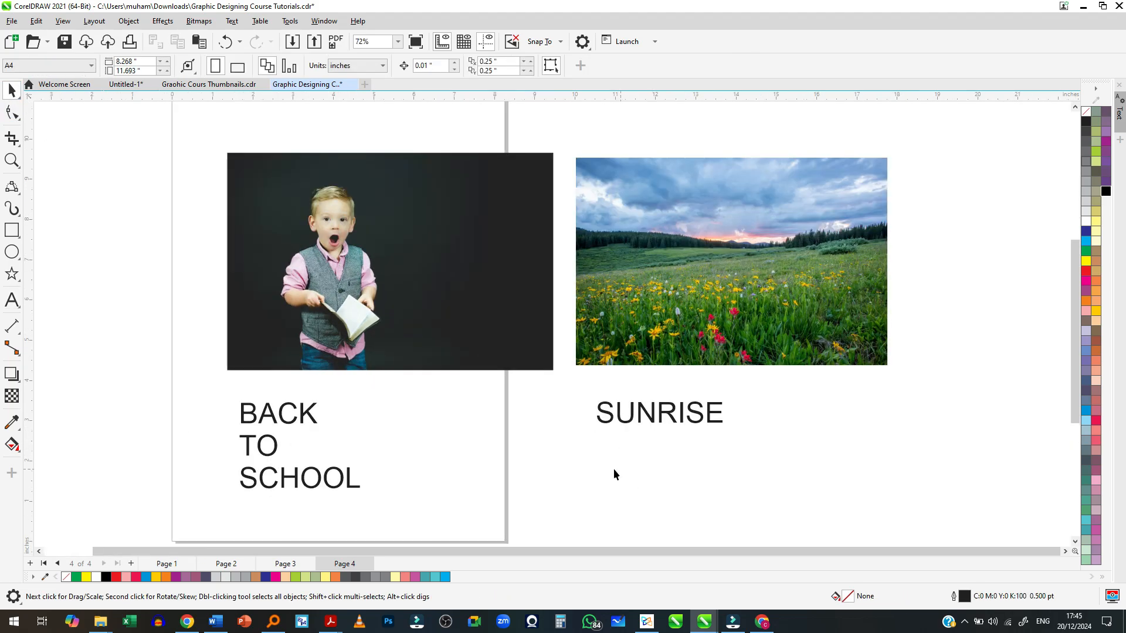
pyautogui.click(12, 252)
pyautogui.scroll(-2, 346, 314)
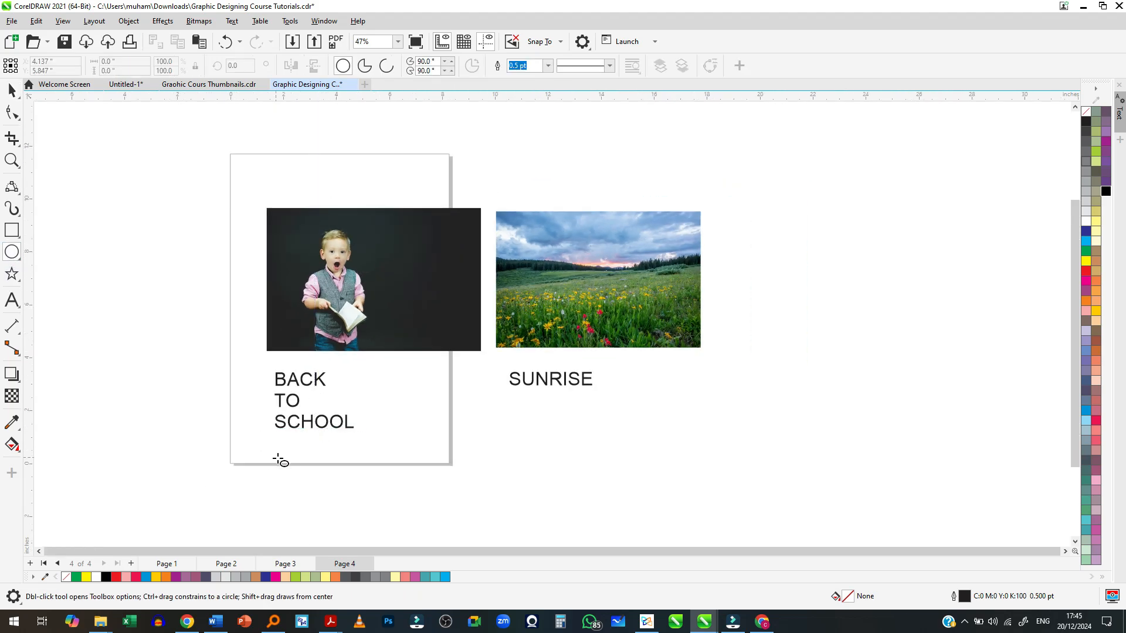
pyautogui.moveTo(276, 458); pyautogui.dragTo(368, 542)
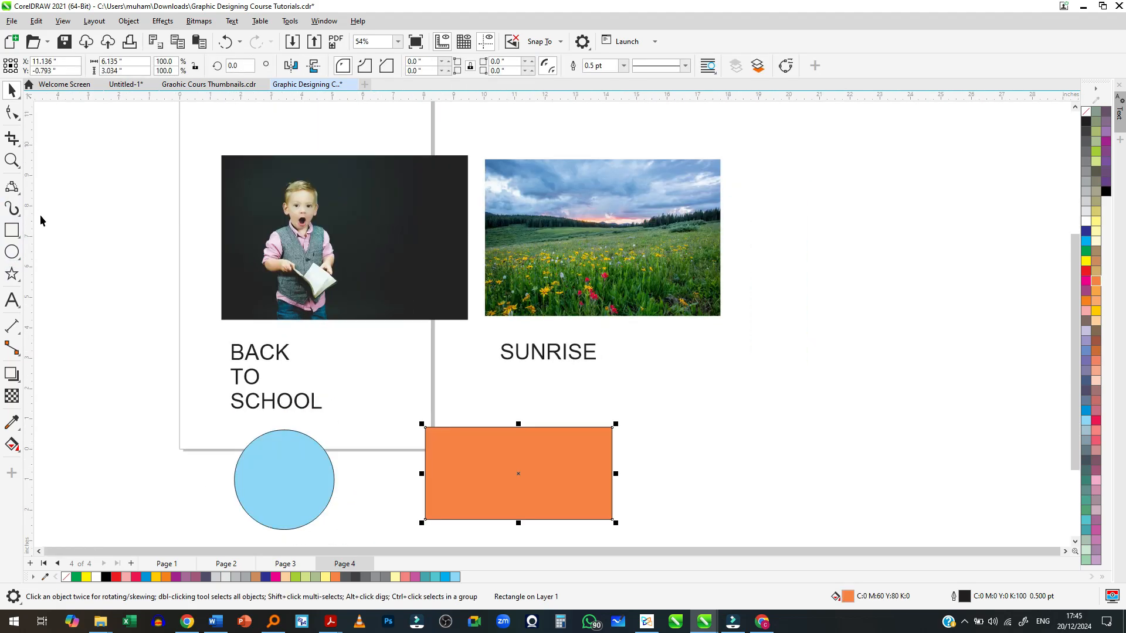
pyautogui.click(121, 277)
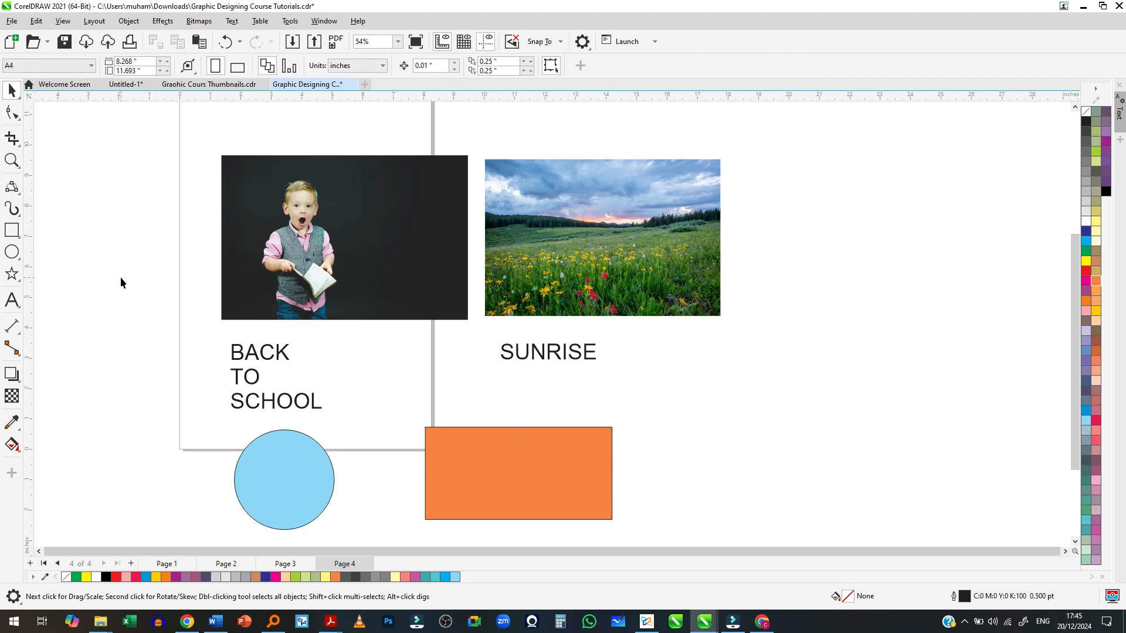
# Crop the dark strip on the left side off the boy photo, keeping about 6.9 × 5.4 inches at full height
pyautogui.scroll(1, 298, 259)
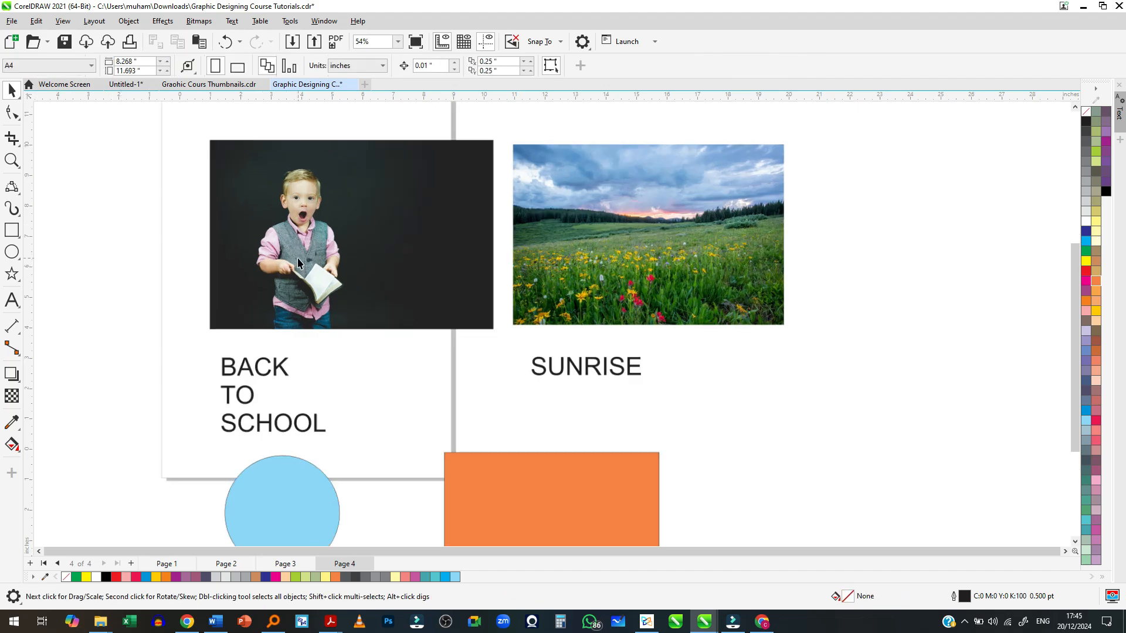
pyautogui.scroll(-1, 303, 232)
pyautogui.scroll(4, 280, 174)
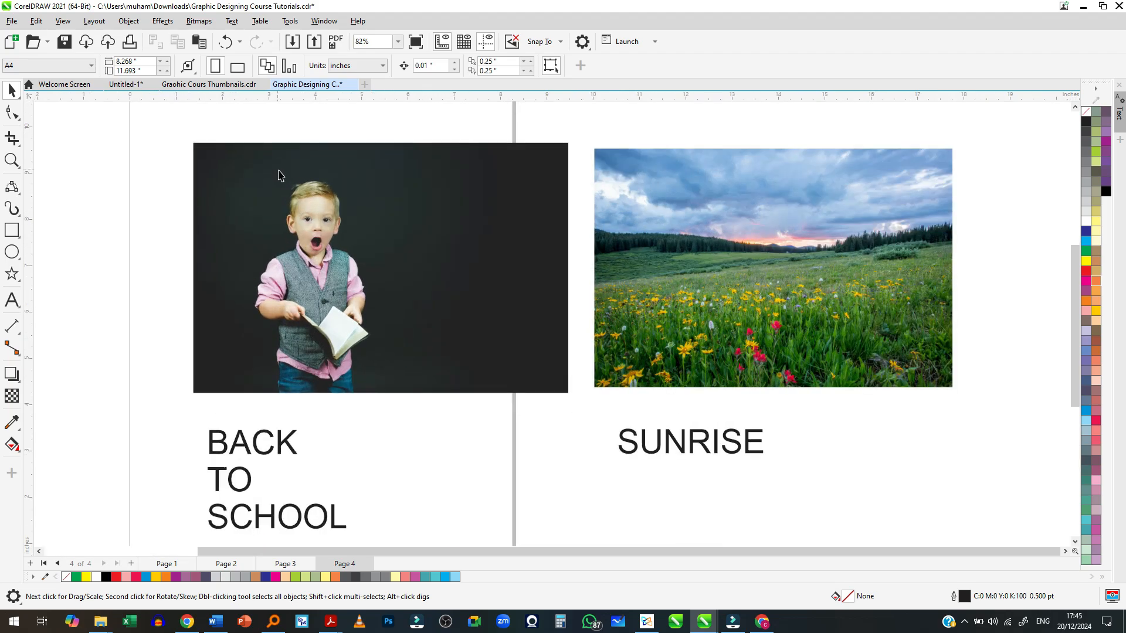
pyautogui.scroll(1, 287, 158)
pyautogui.click(410, 199)
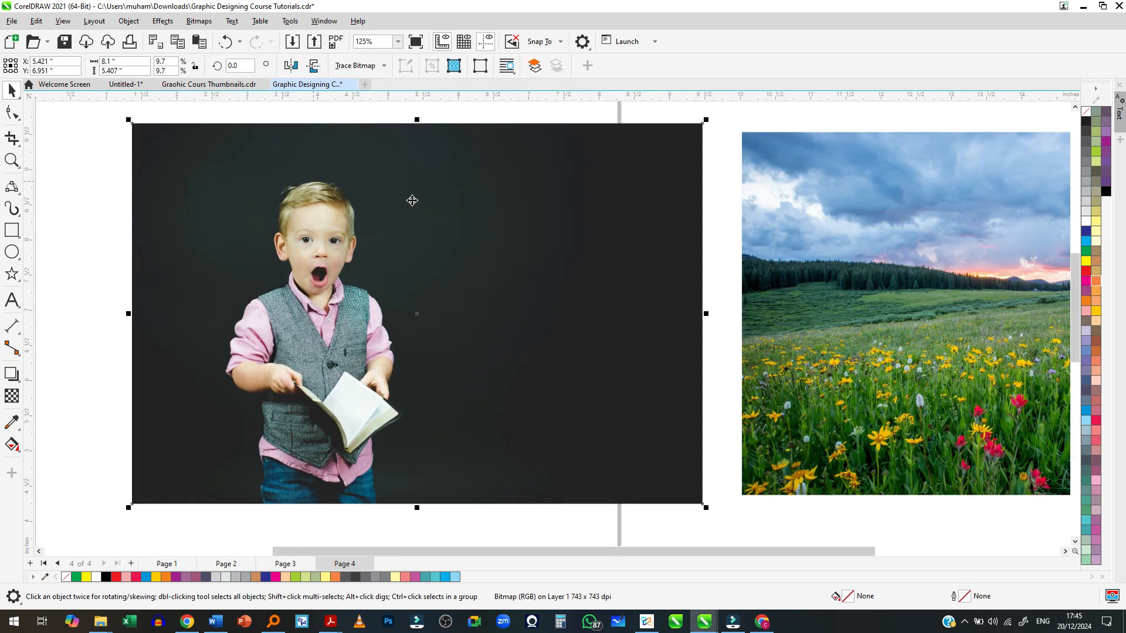
pyautogui.scroll(1, 410, 199)
pyautogui.scroll(-1, 352, 211)
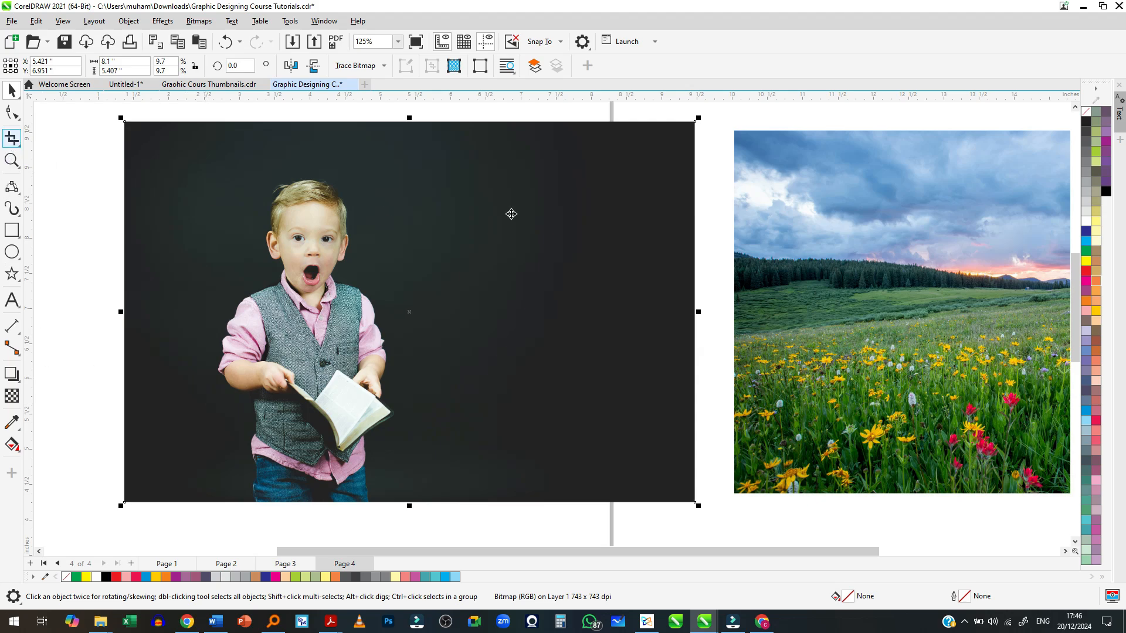
pyautogui.click(105, 278)
pyautogui.click(252, 271)
pyautogui.click(11, 141)
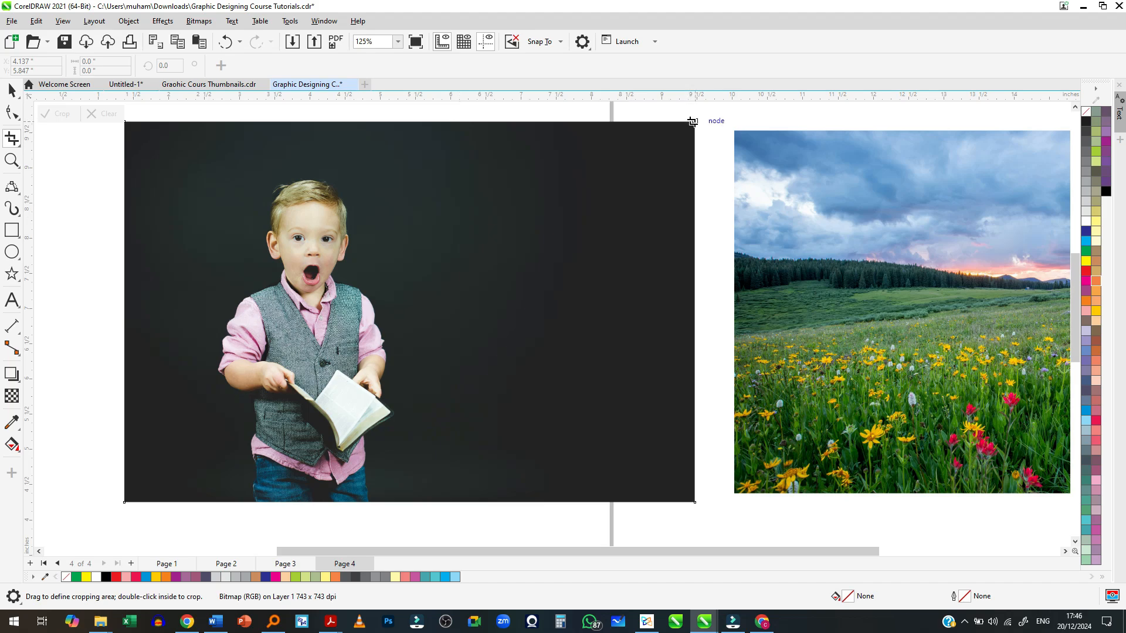
pyautogui.moveTo(693, 122); pyautogui.dragTo(211, 501)
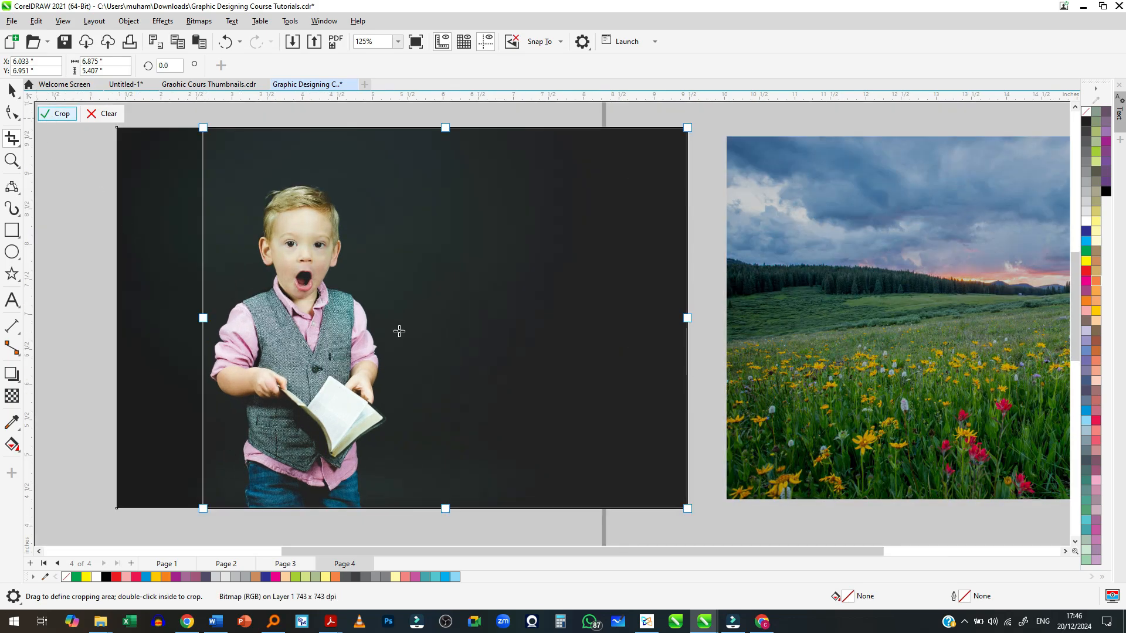
pyautogui.doubleClick(453, 335)
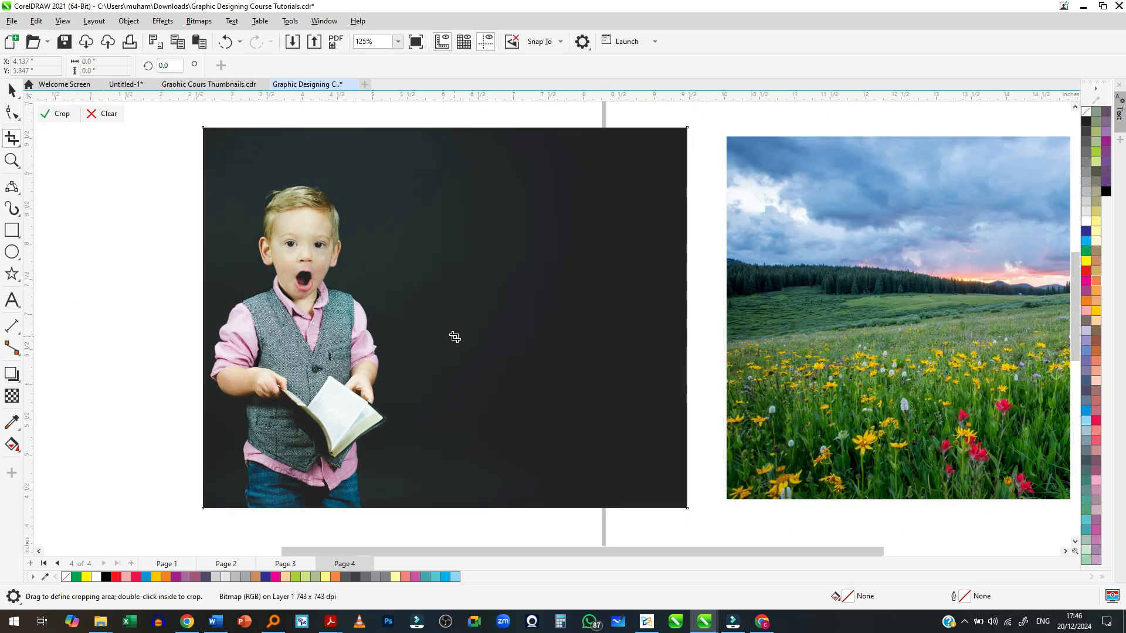
pyautogui.scroll(-2, 258, 274)
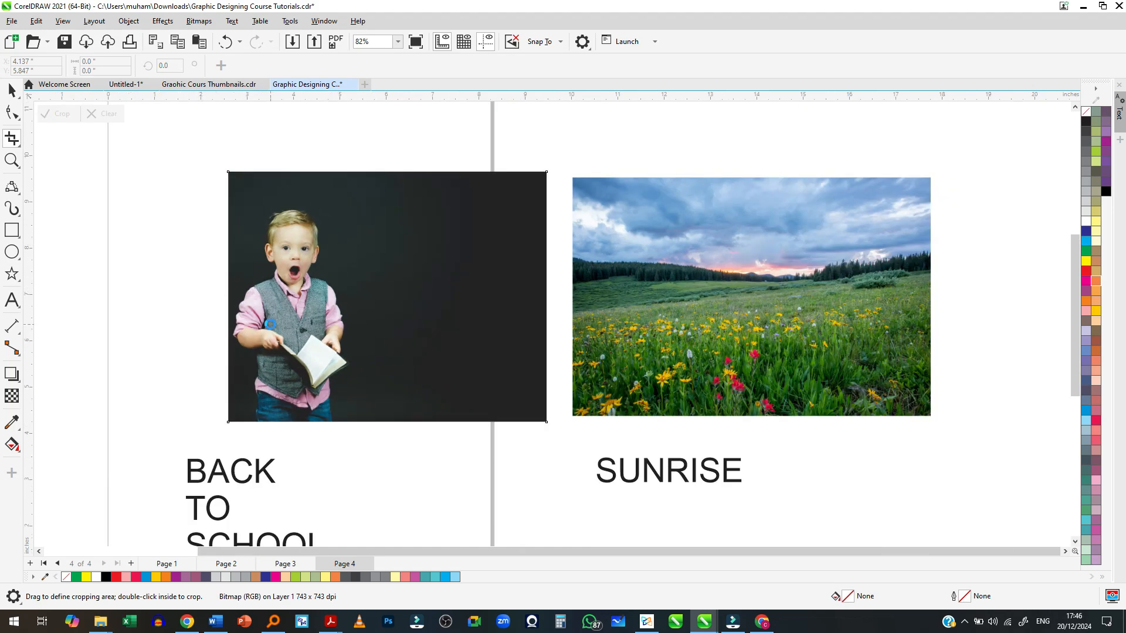
# Undo the crop of the boy photo and deselect it
pyautogui.hotkey('ctrl', 'z')
pyautogui.click(11, 90)
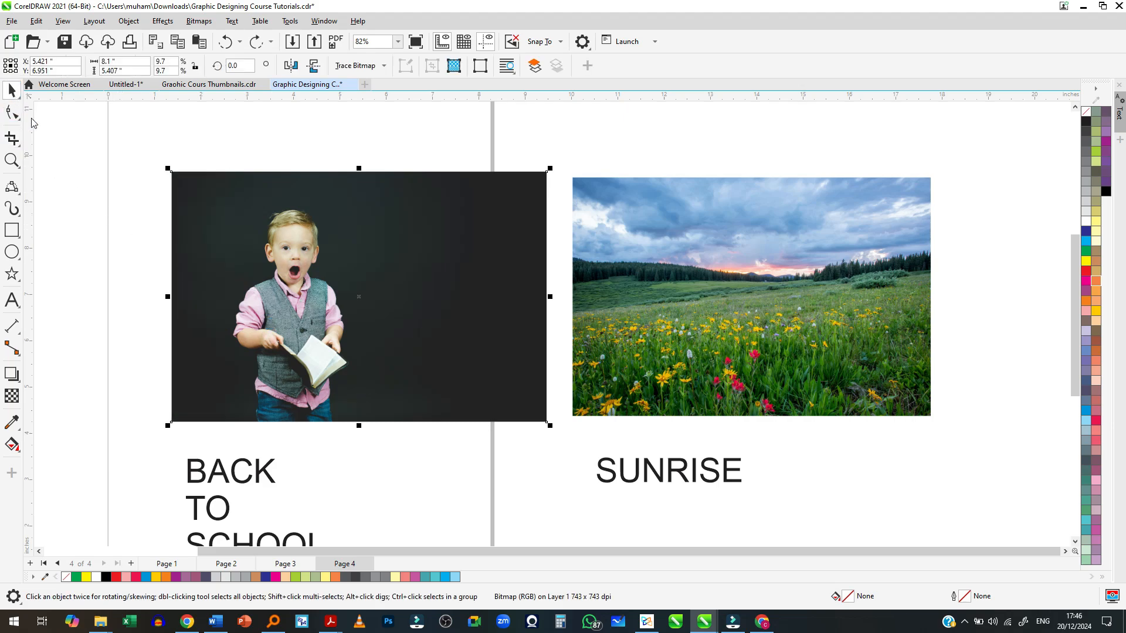
pyautogui.press('Escape')
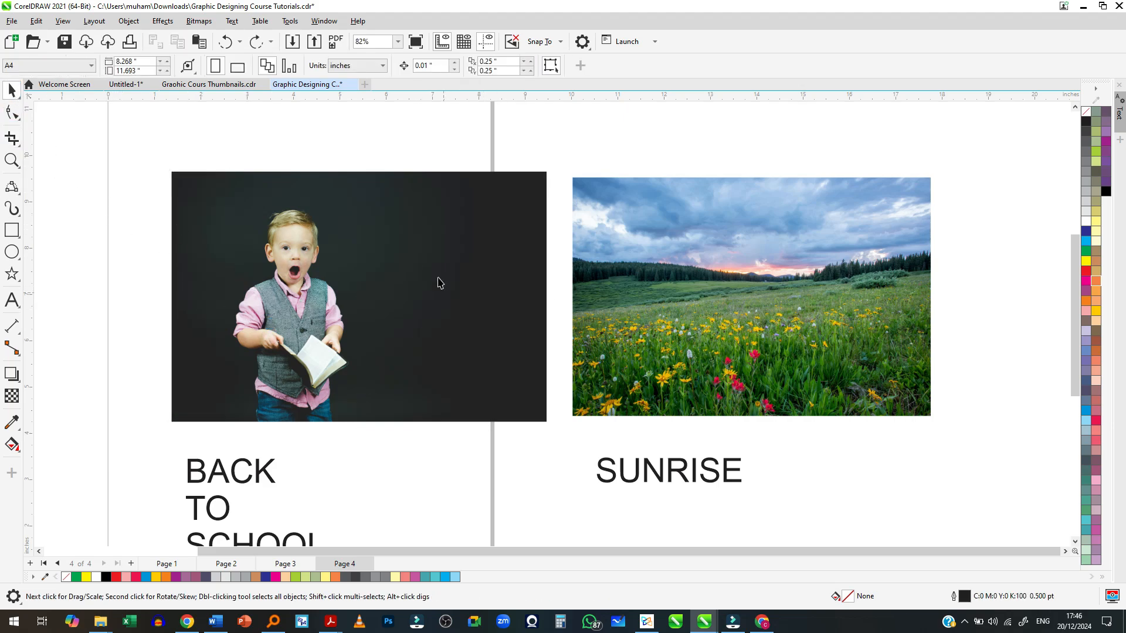
pyautogui.scroll(-3, 477, 285)
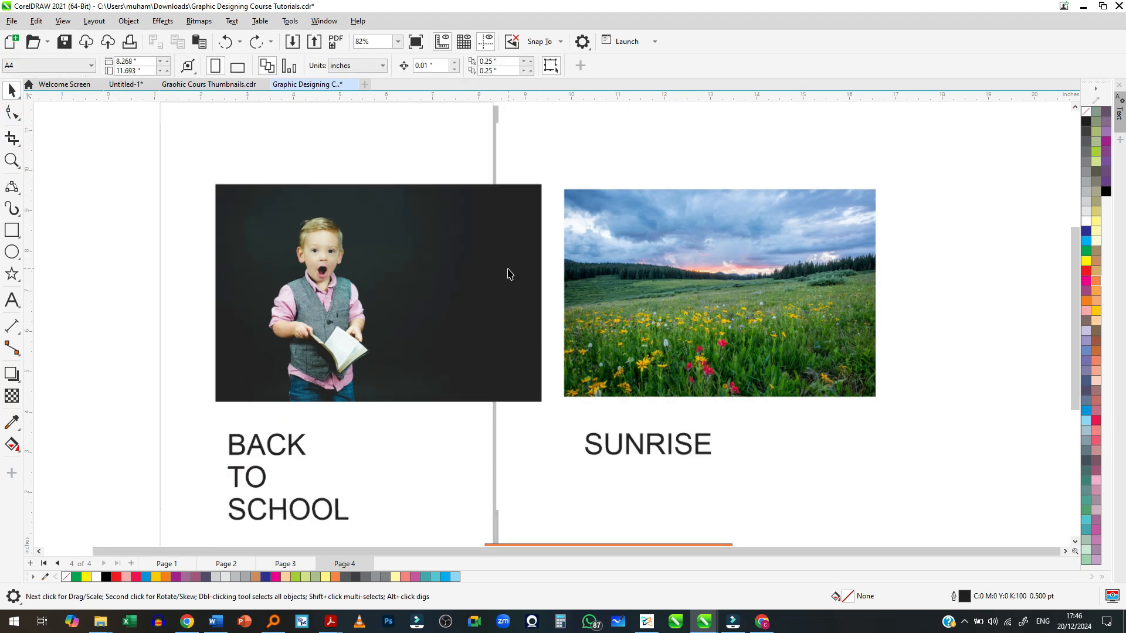
pyautogui.scroll(1, 459, 503)
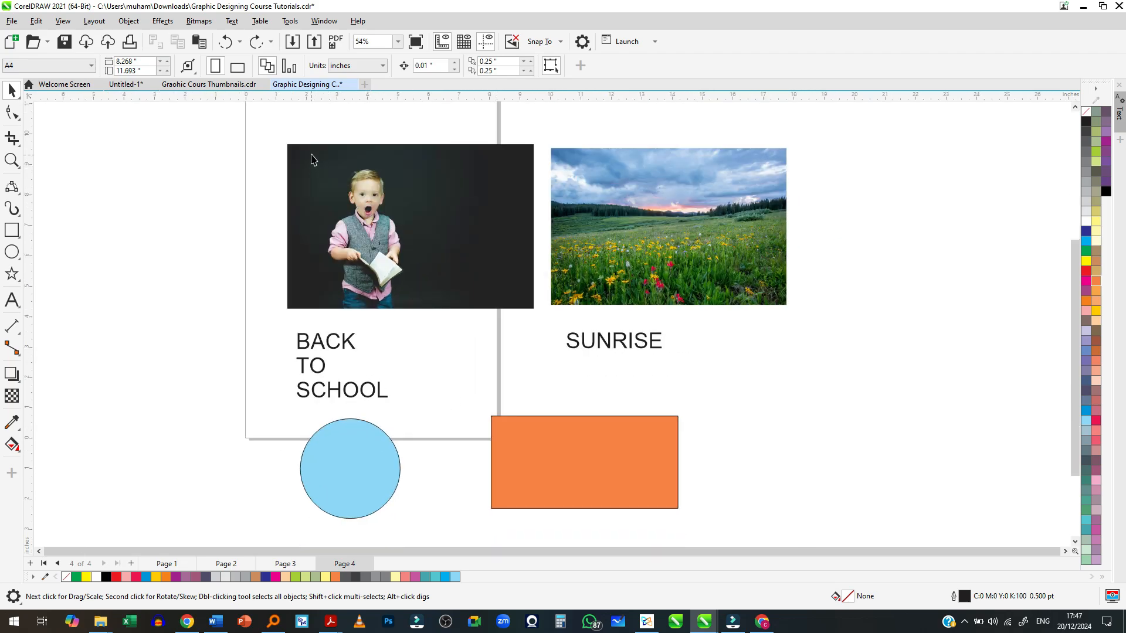
# With nothing selected, crop around the boy photo to an area about 6.9 × 5 inches, trimming its left side and top
pyautogui.scroll(5, 312, 159)
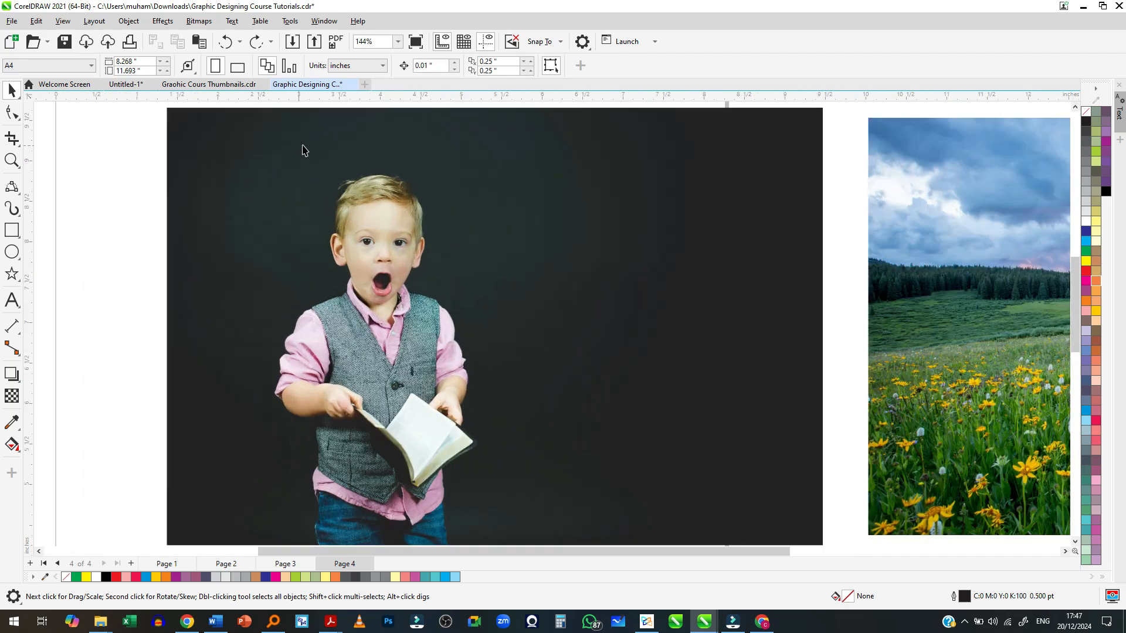
pyautogui.hscroll(-3, 648, 176)
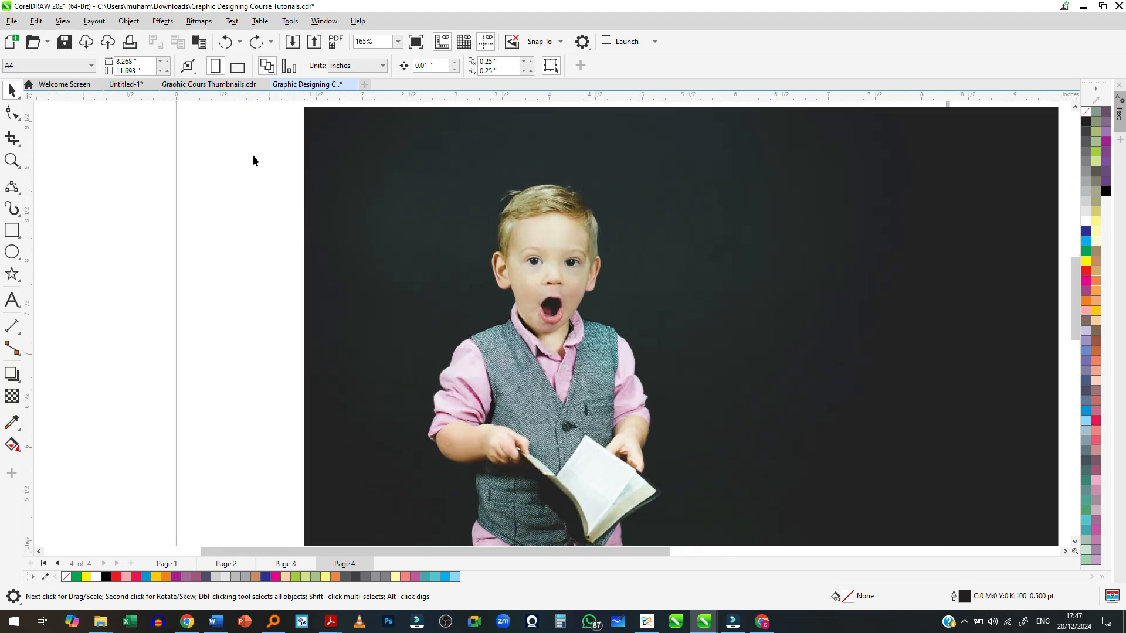
pyautogui.scroll(-3, 455, 183)
pyautogui.scroll(1, 896, 253)
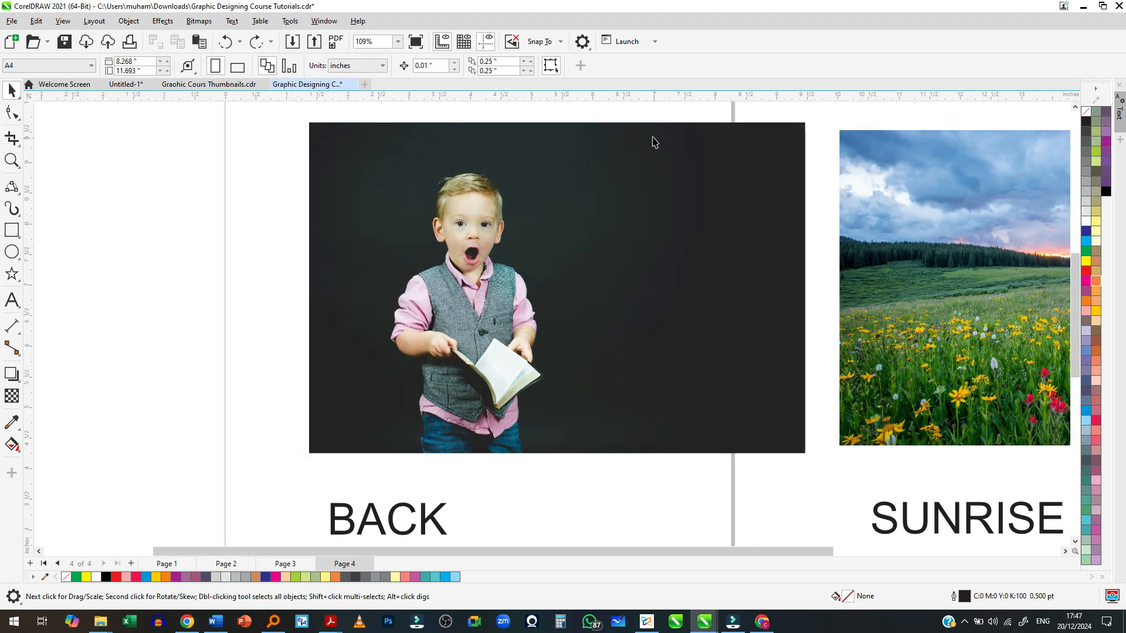
pyautogui.scroll(1, 651, 143)
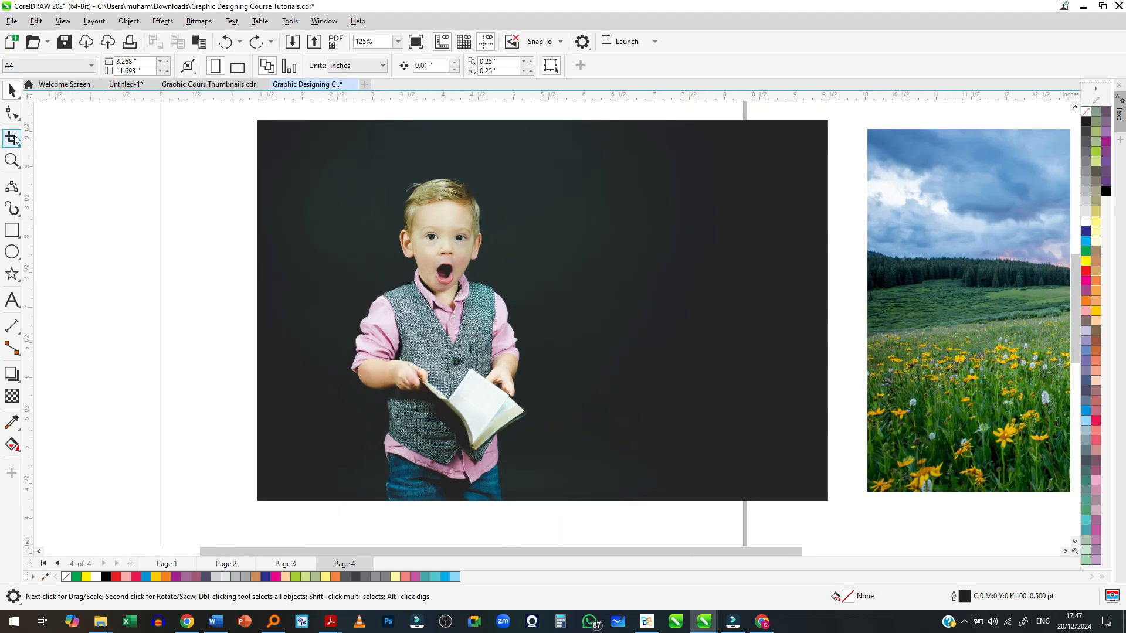
pyautogui.click(12, 139)
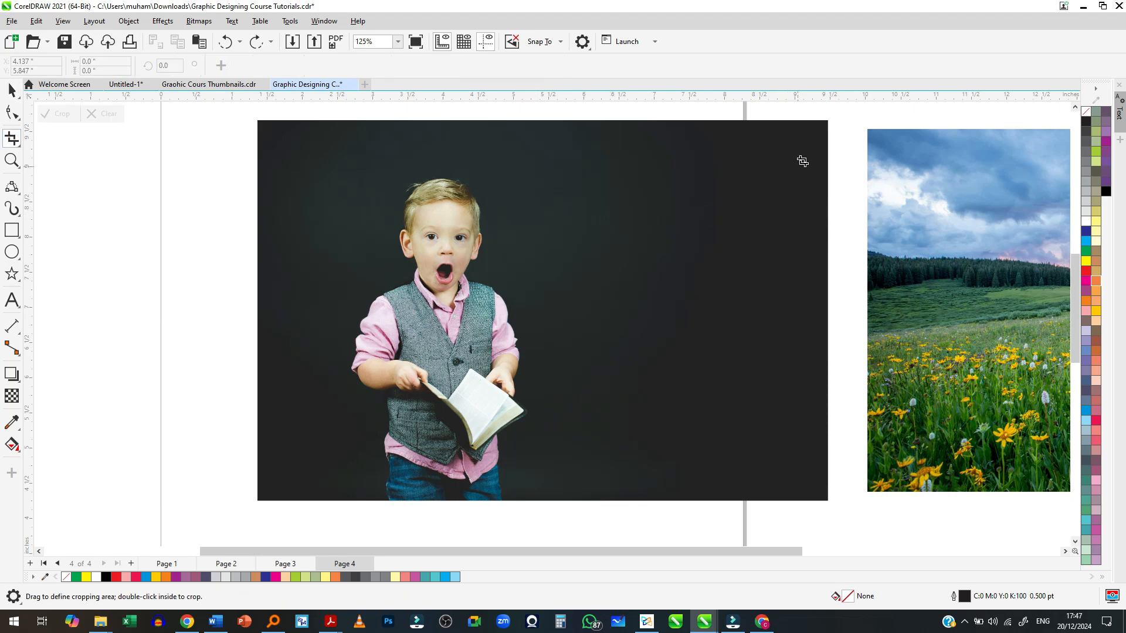
pyautogui.moveTo(828, 122); pyautogui.dragTo(342, 501)
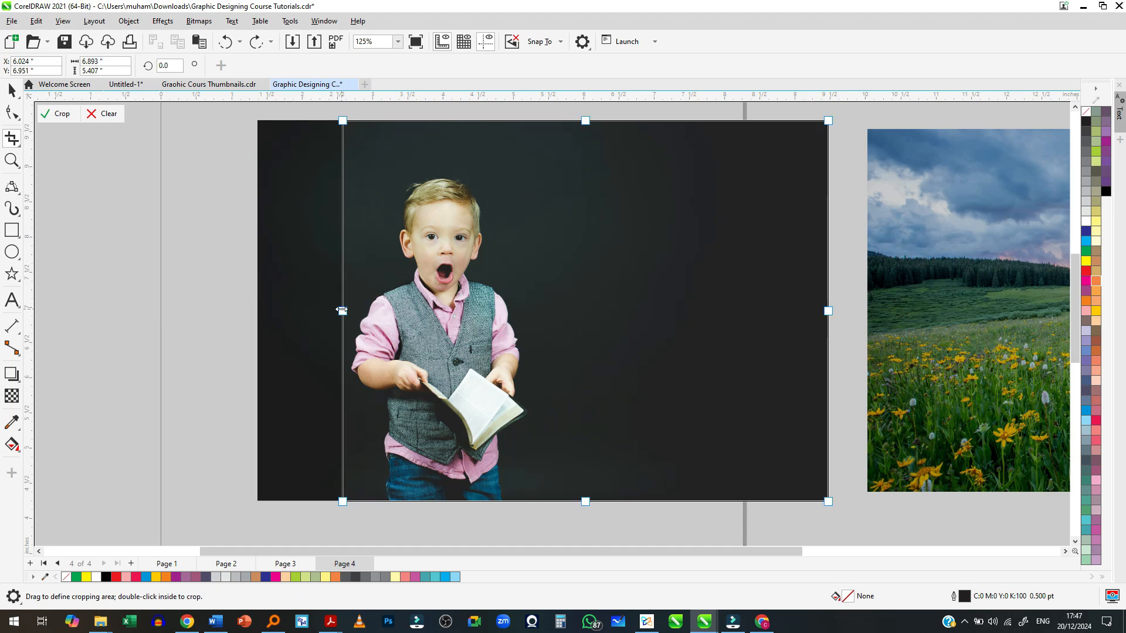
pyautogui.moveTo(342, 311)
pyautogui.mouseDown()
pyautogui.moveTo(294, 310)
pyautogui.moveTo(341, 311)
pyautogui.mouseUp()
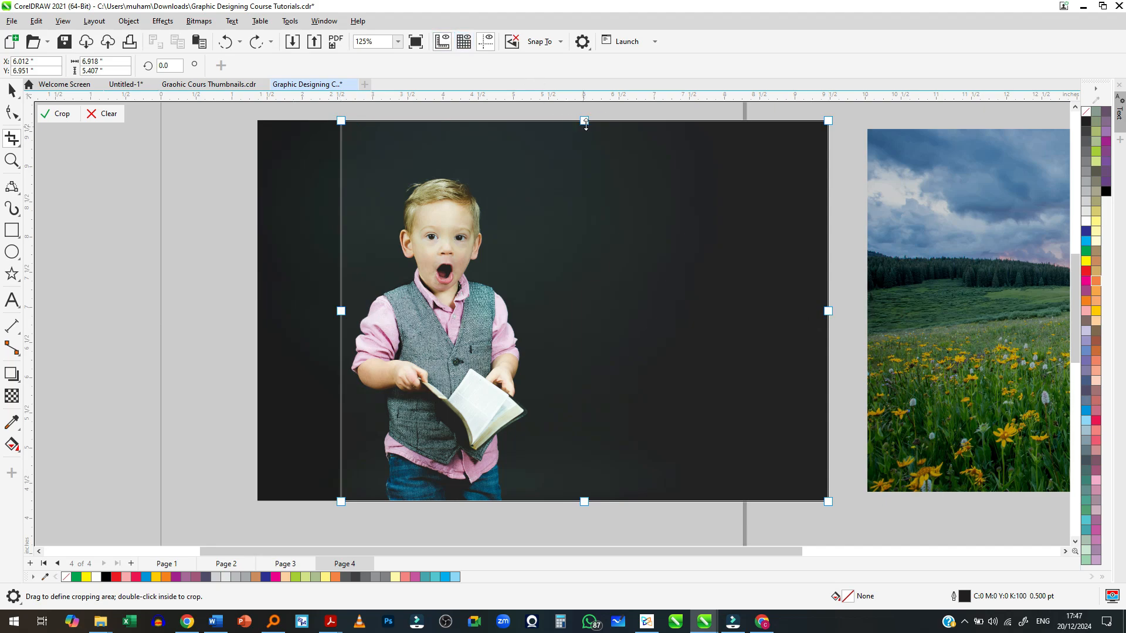
pyautogui.moveTo(584, 120); pyautogui.dragTo(586, 153)
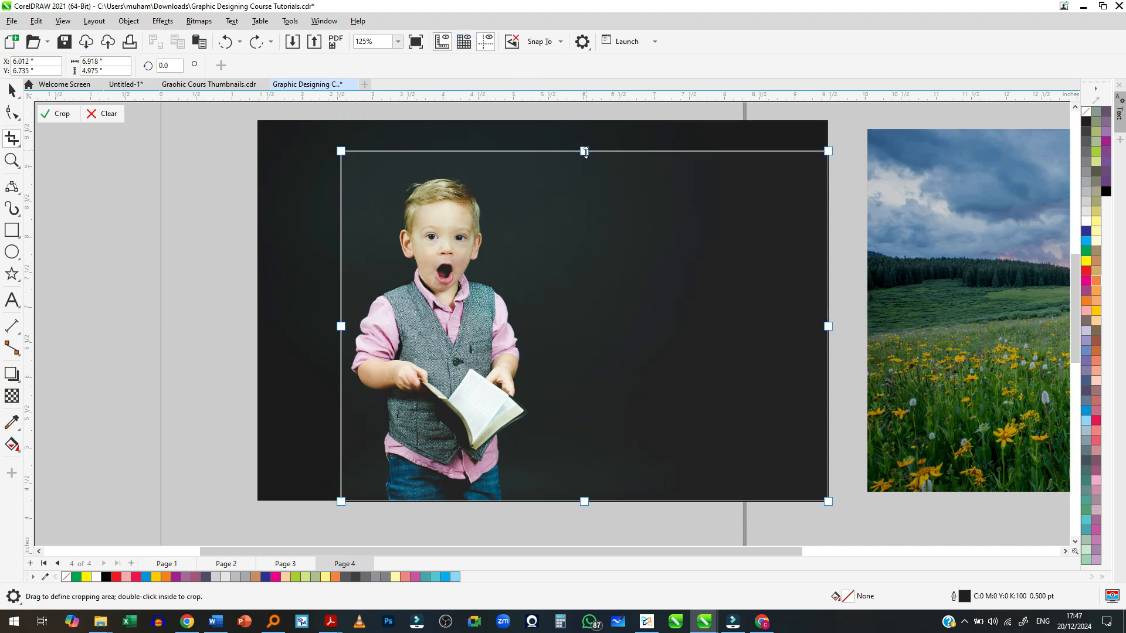
pyautogui.doubleClick(468, 253)
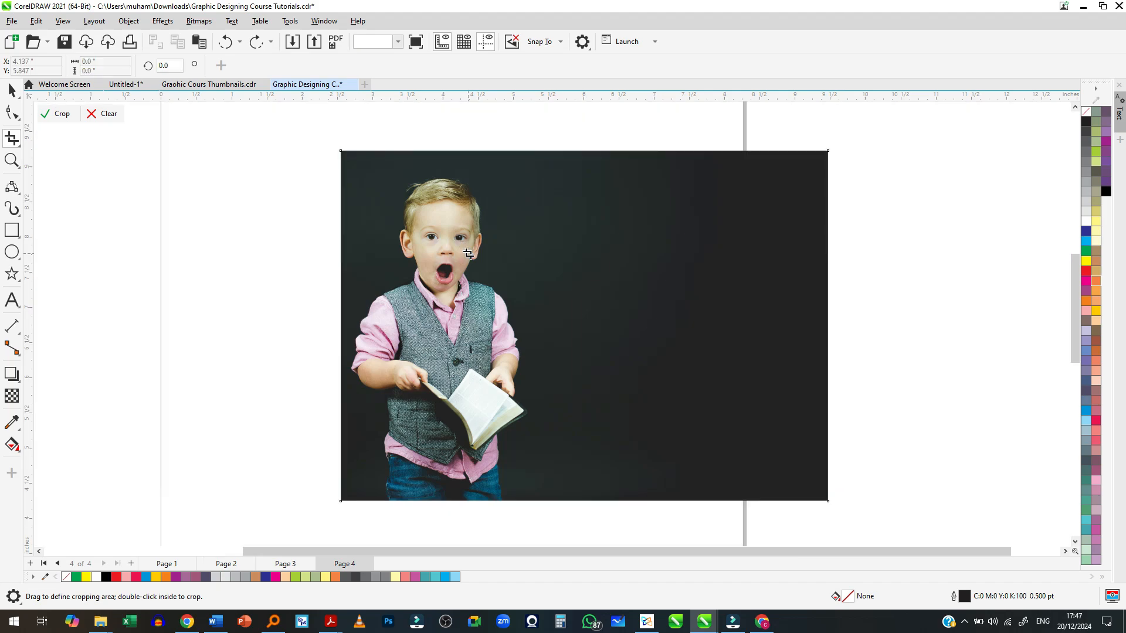
# Undo the crop made without a selection to restore the other photo, texts and shapes
pyautogui.scroll(-5, 414, 209)
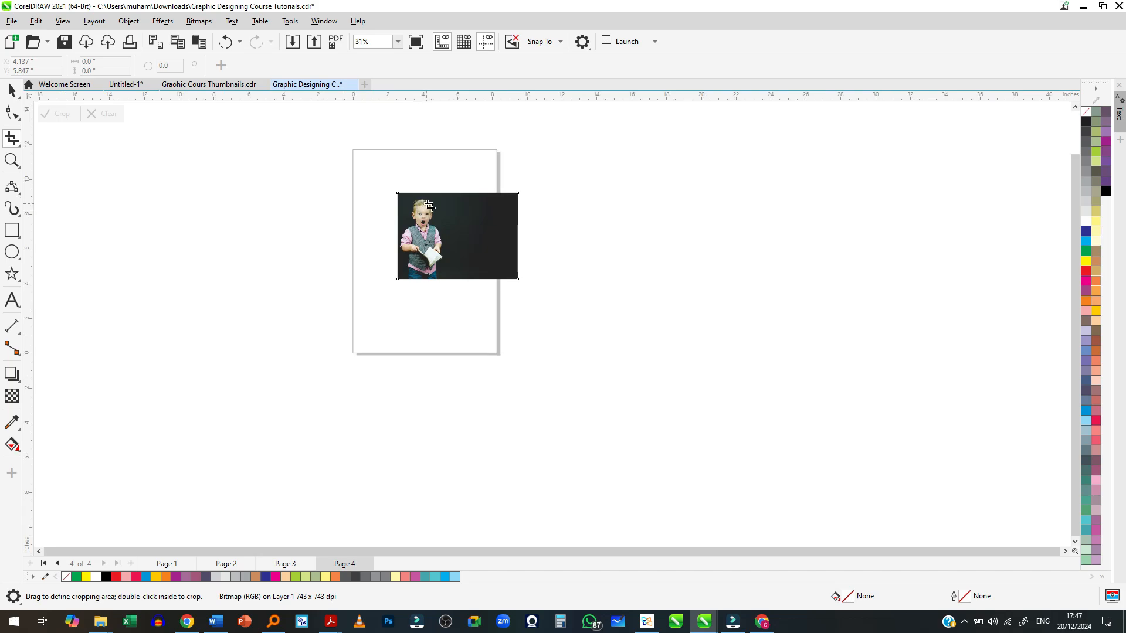
pyautogui.scroll(2, 429, 206)
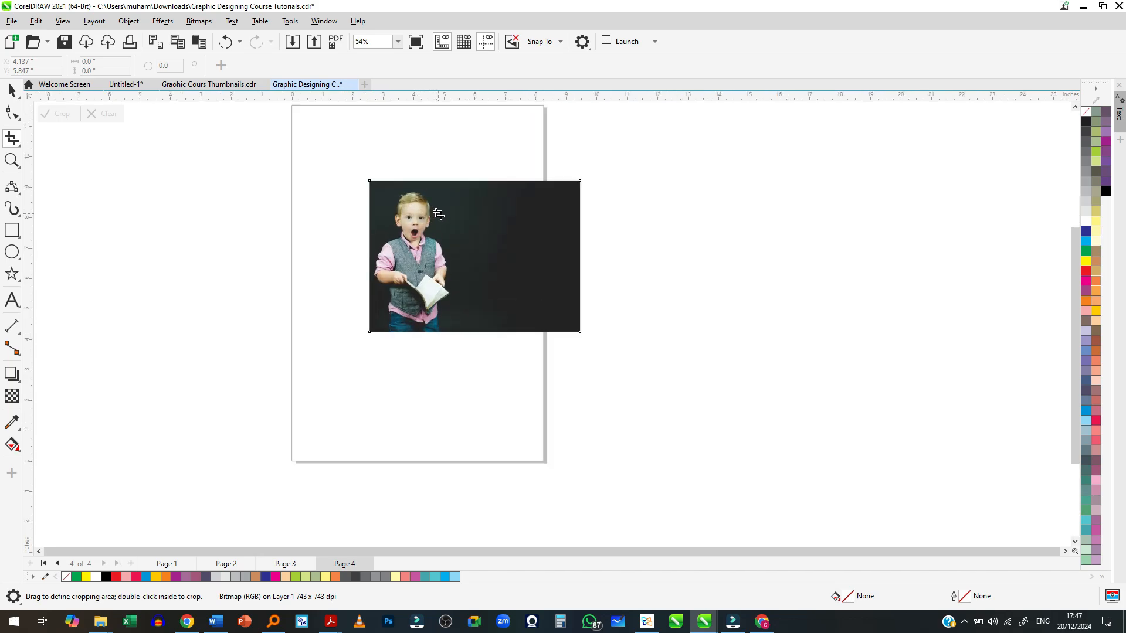
pyautogui.hotkey('ctrl', 'z')
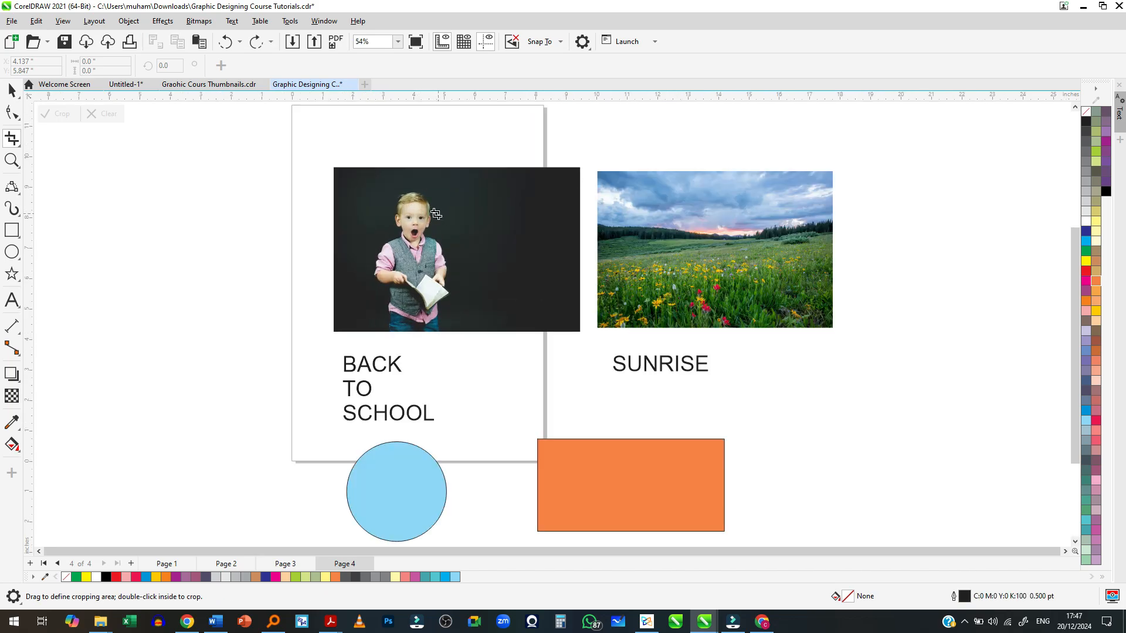
# Select the boy photo and crop only it to about 6.9 × 5.2 inches, trimming the left side and a thin top strip
pyautogui.click(12, 91)
pyautogui.click(425, 239)
pyautogui.scroll(2, 460, 209)
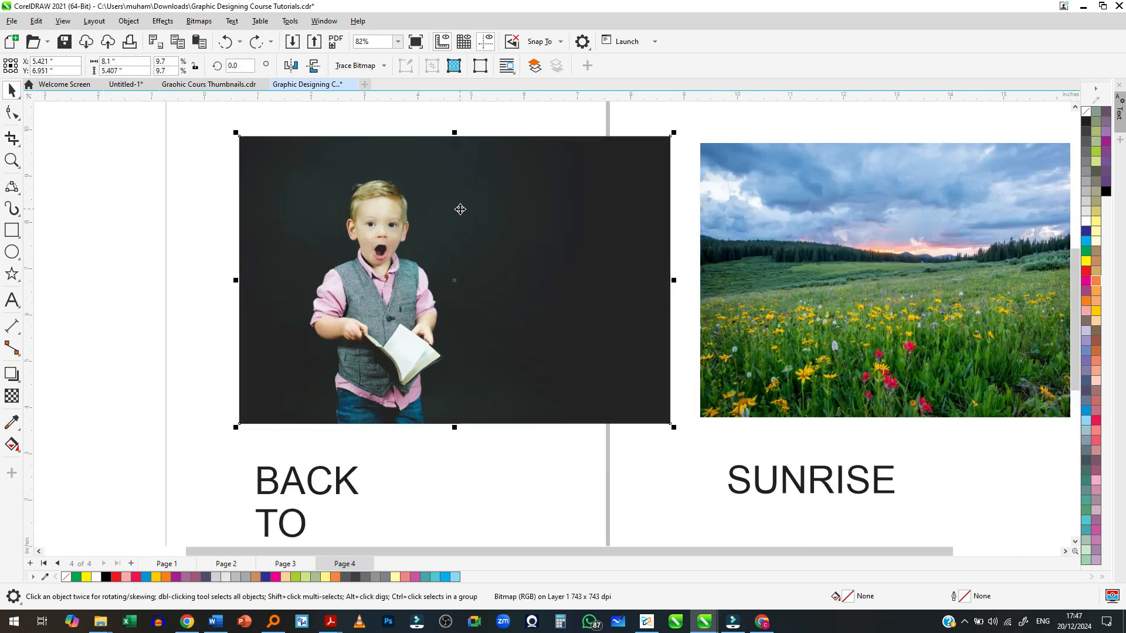
pyautogui.click(11, 138)
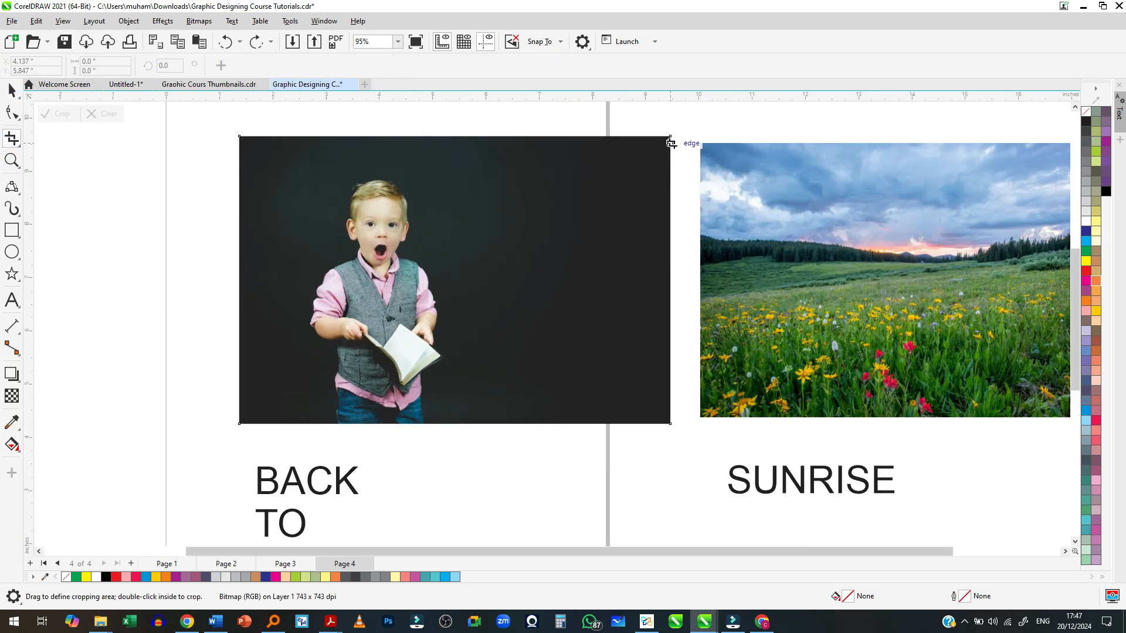
pyautogui.moveTo(670, 149); pyautogui.dragTo(303, 423)
pyautogui.doubleClick(459, 388)
pyautogui.press('space')
pyautogui.scroll(-4, 337, 192)
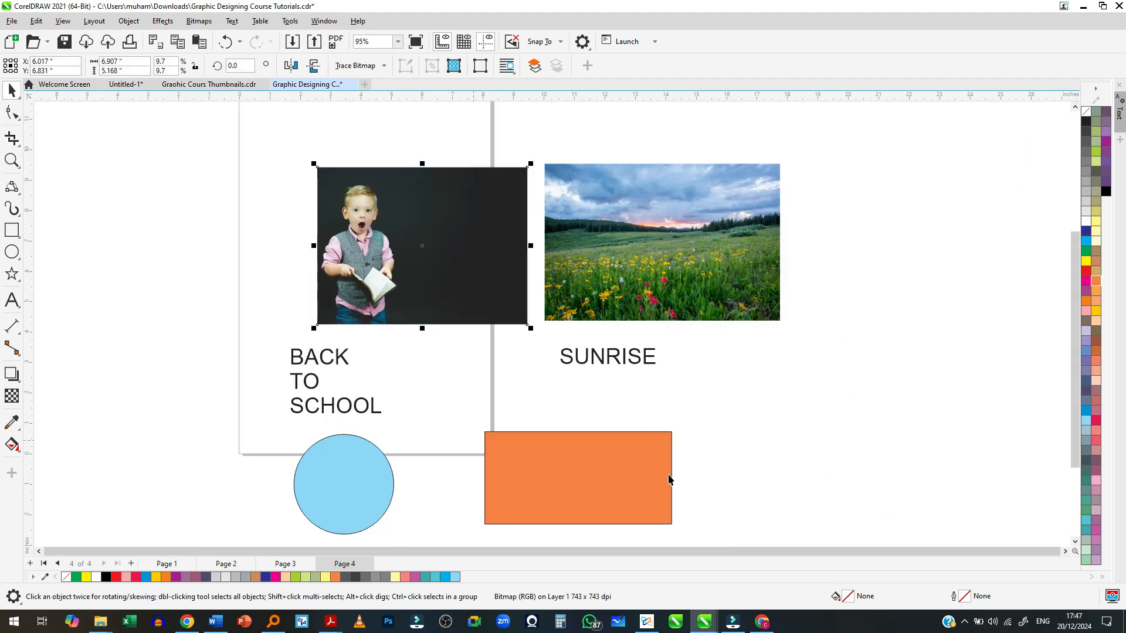
# Move the BACK TO SCHOOL text about 1.8 inches to the right, beneath the cropped boy photo
pyautogui.scroll(2, 273, 319)
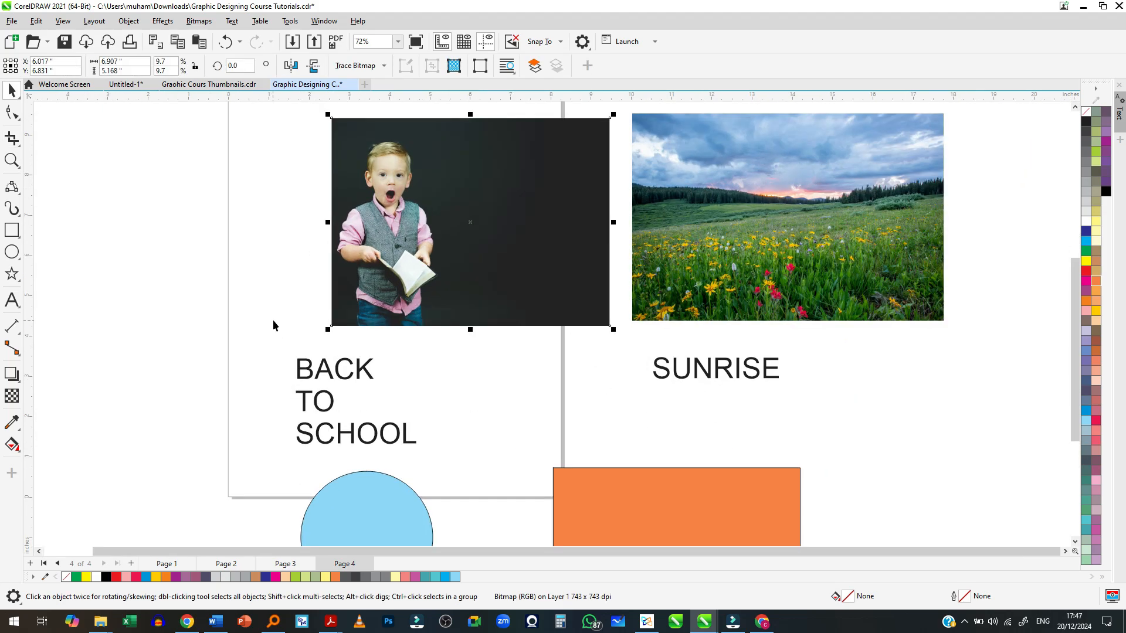
pyautogui.click(326, 383)
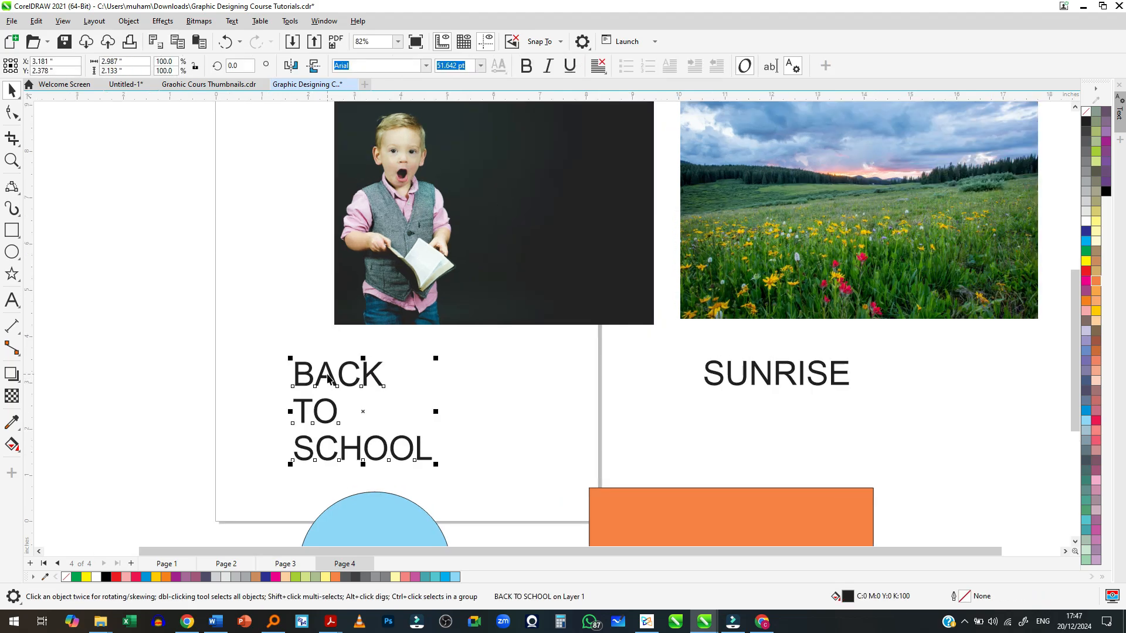
pyautogui.scroll(3, 328, 390)
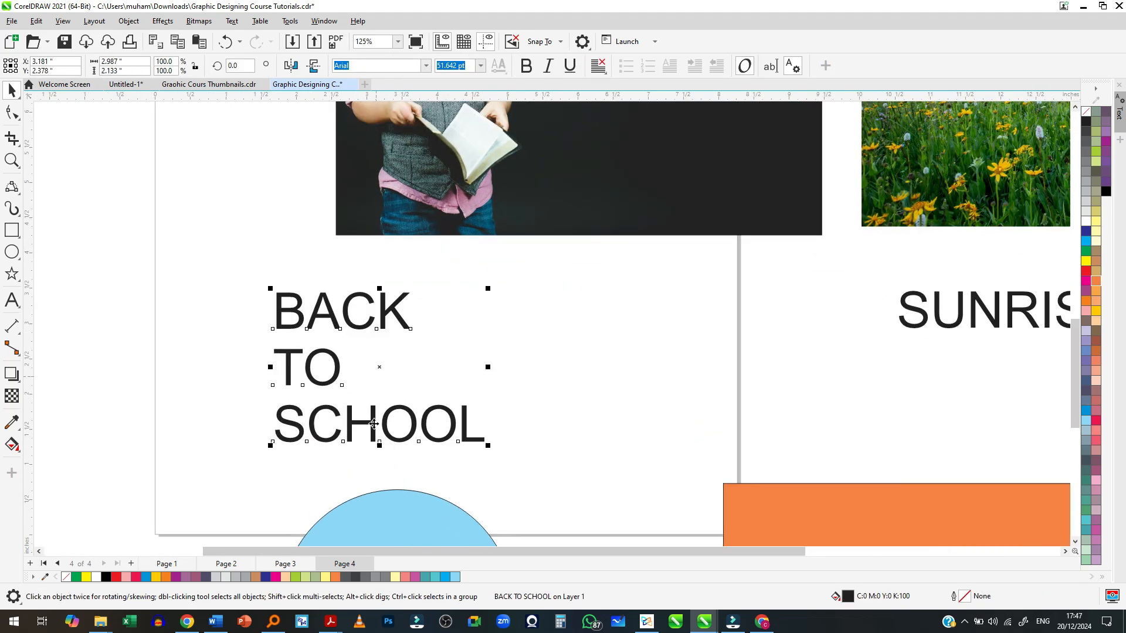
pyautogui.moveTo(369, 424); pyautogui.dragTo(489, 430)
pyautogui.scroll(2, 489, 430)
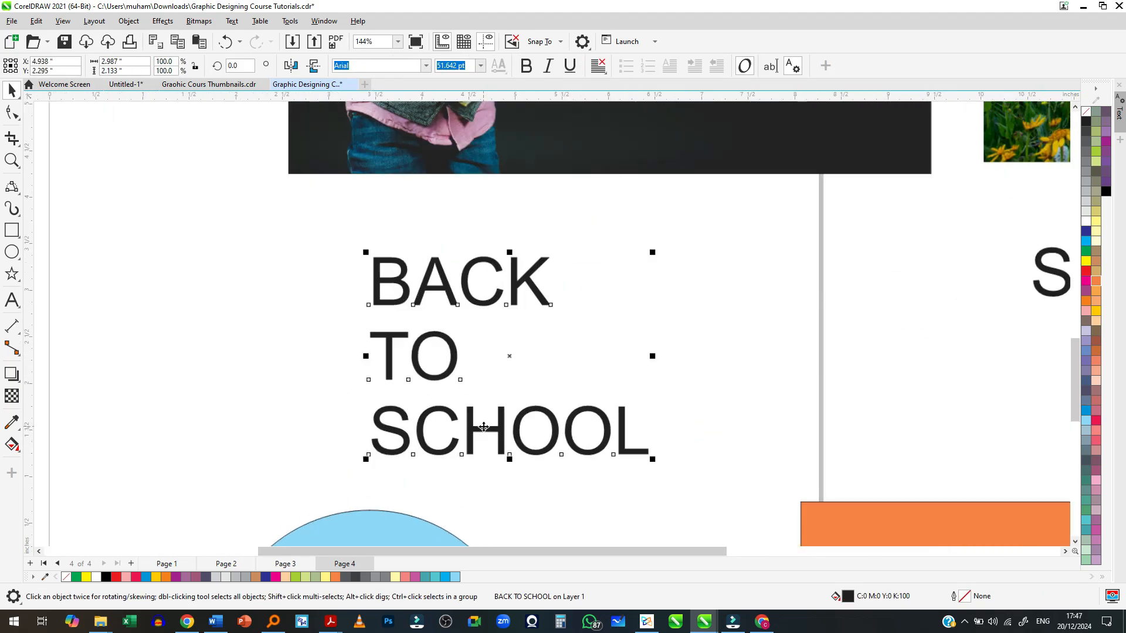
# Shift the SUNRISE text slightly down and left below the meadow photo and make it bold
pyautogui.scroll(-2, 102, 321)
pyautogui.hscroll(2, 551, 323)
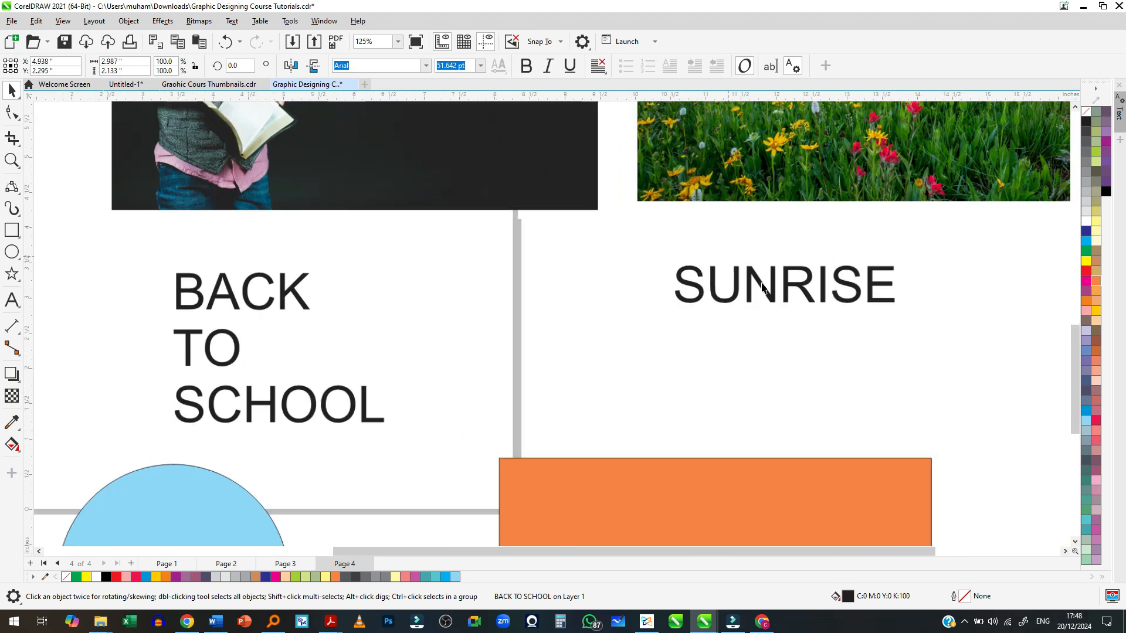
pyautogui.scroll(2, 976, 296)
pyautogui.click(887, 305)
pyautogui.moveTo(886, 305); pyautogui.dragTo(849, 324)
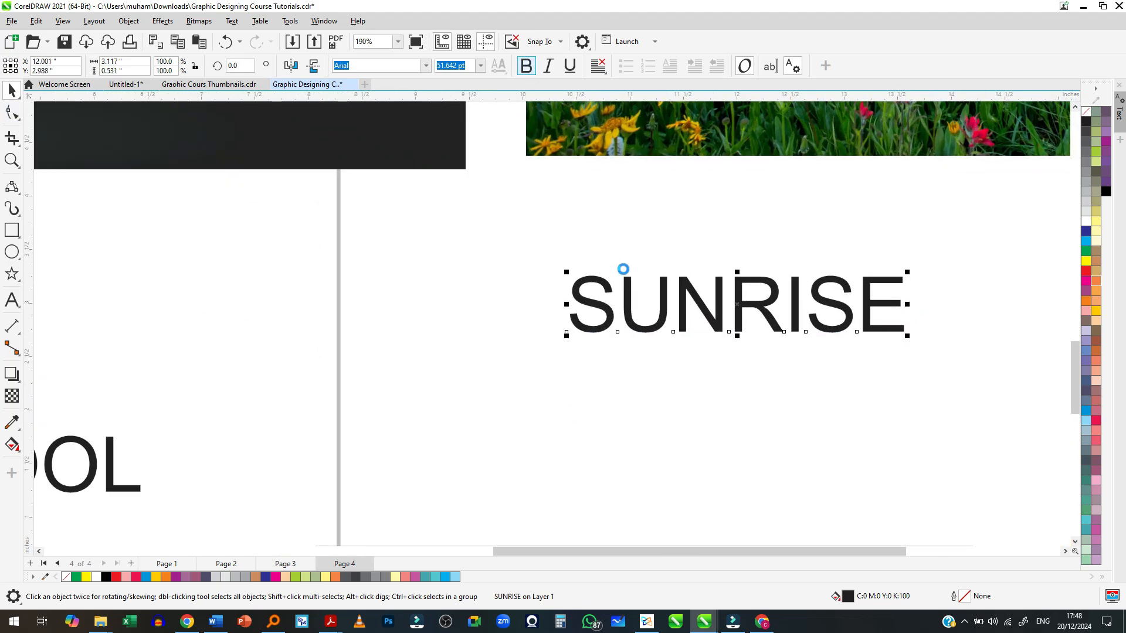
pyautogui.hotkey('ctrl', 'b')
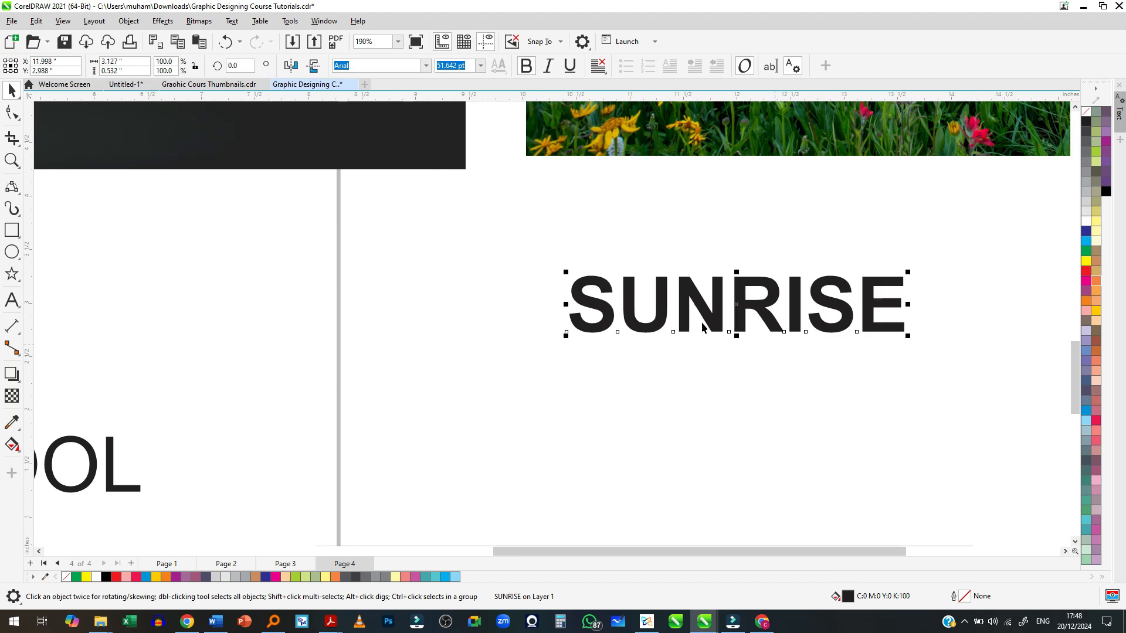
# Try cropping the SUNRISE text to its lower part with an area about 3.4 × 0.22 inches, and undo the crop
pyautogui.scroll(1, 886, 283)
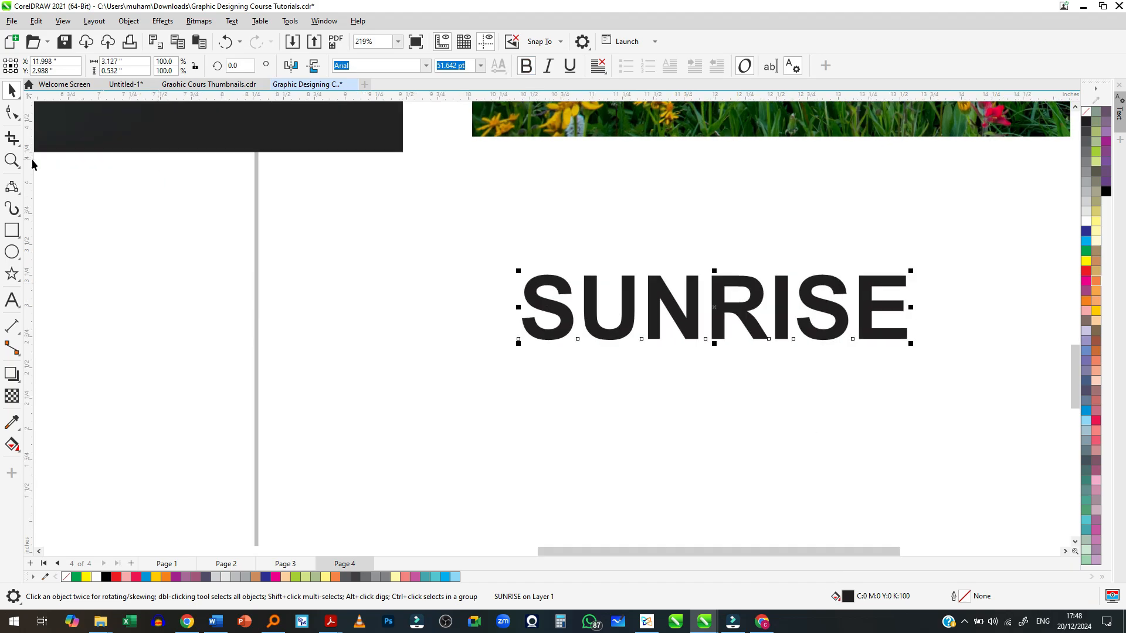
pyautogui.click(11, 138)
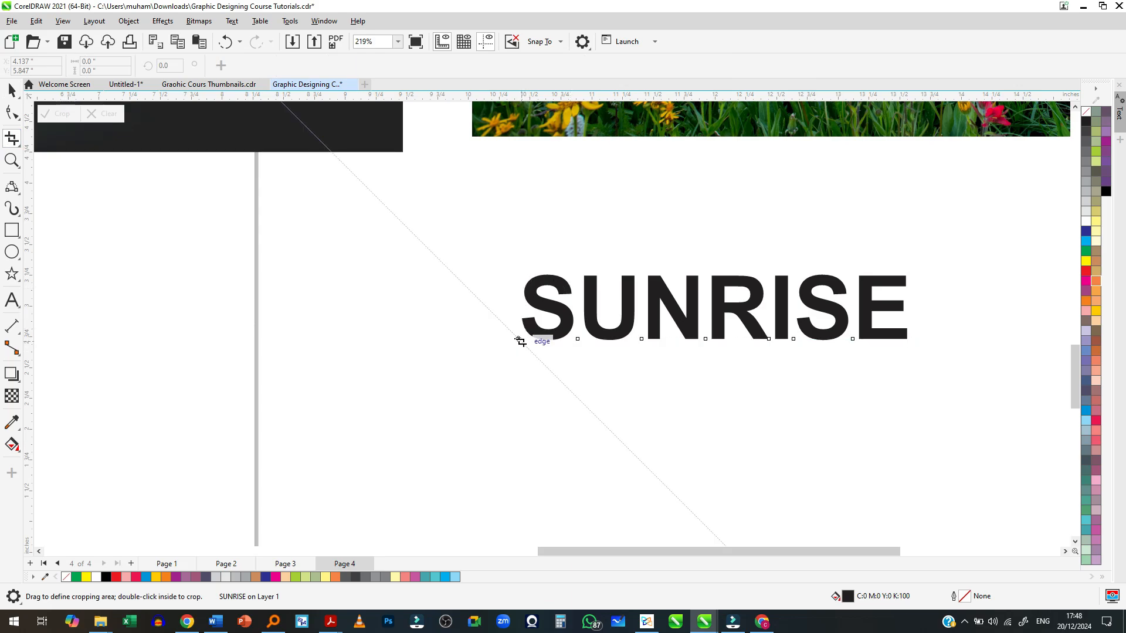
pyautogui.moveTo(518, 339); pyautogui.dragTo(934, 313)
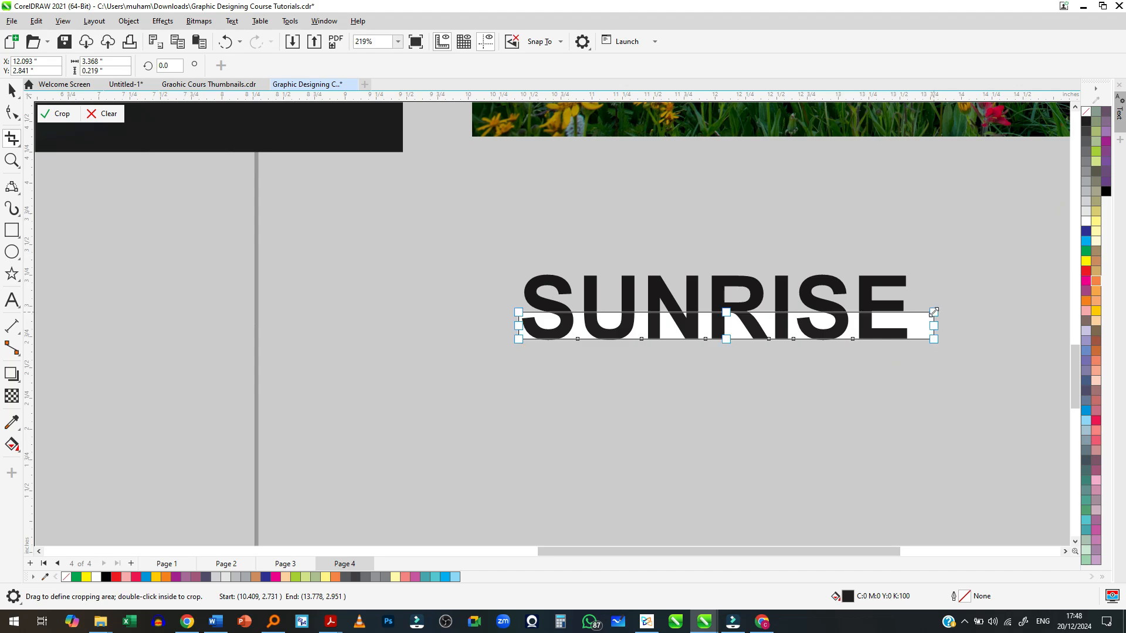
pyautogui.doubleClick(868, 325)
pyautogui.press('space')
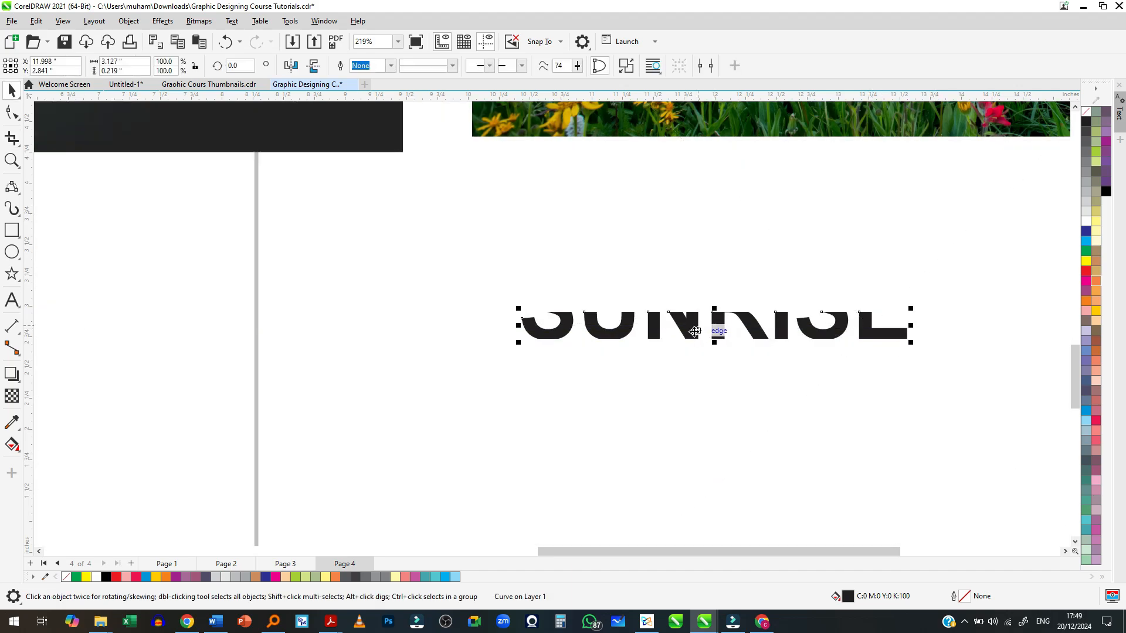
pyautogui.hotkey('ctrl', 'z')
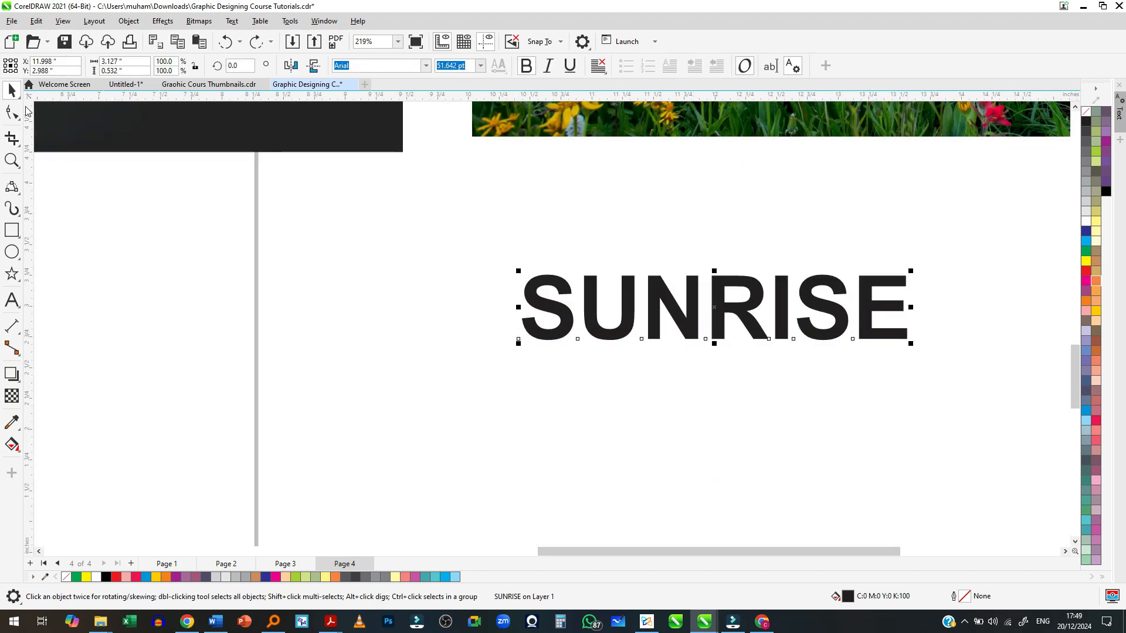
# Try cropping the SUNRISE text to its upper part with an area about 3.2 × 0.36 inches, and undo the crop
pyautogui.click(12, 138)
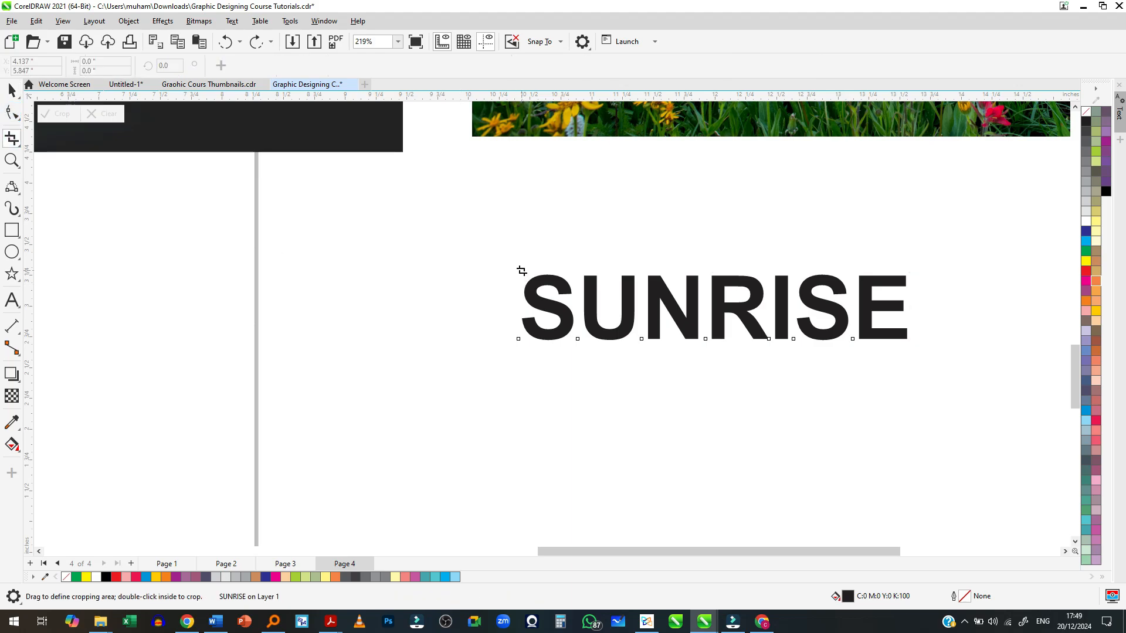
pyautogui.moveTo(520, 271); pyautogui.dragTo(912, 316)
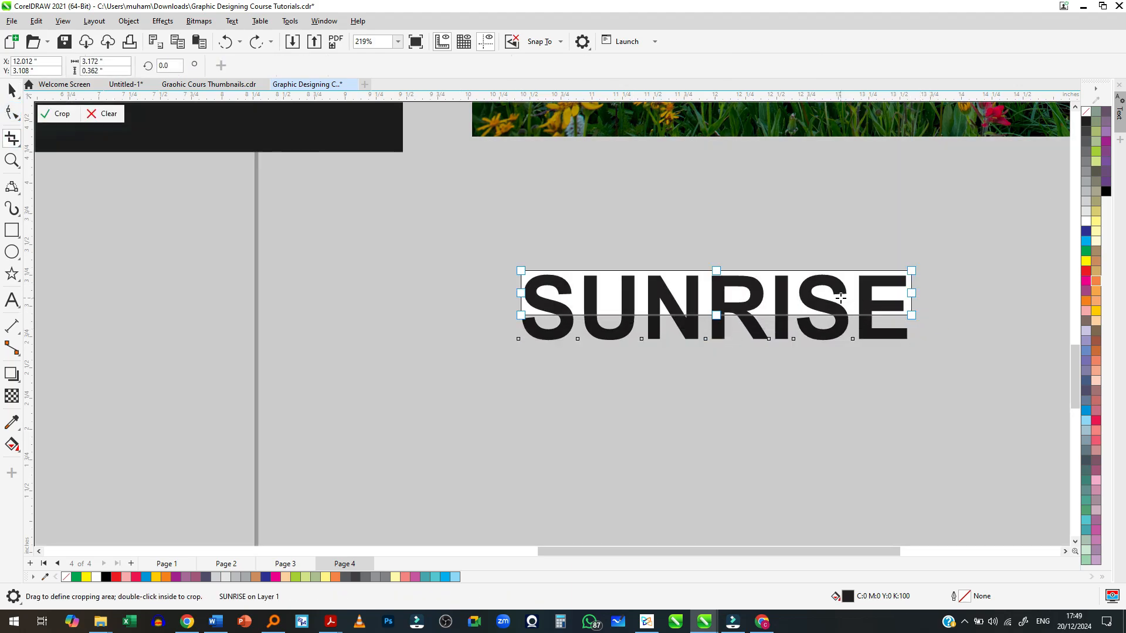
pyautogui.doubleClick(863, 293)
pyautogui.press('space')
pyautogui.scroll(-2, 418, 298)
pyautogui.scroll(-1, 521, 354)
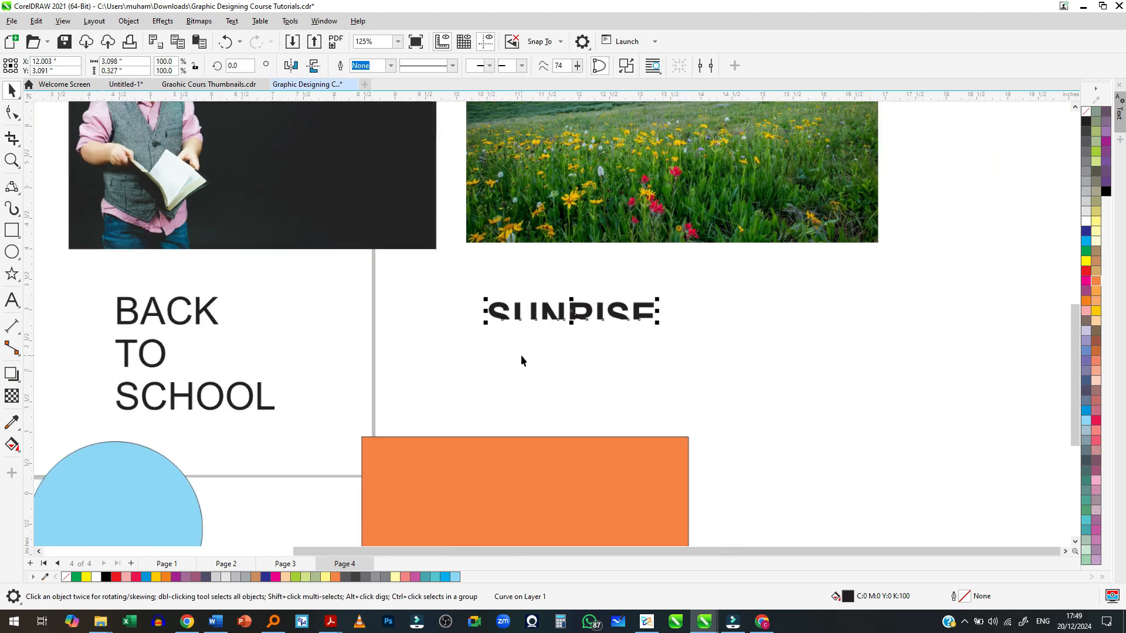
pyautogui.scroll(3, 589, 329)
pyautogui.scroll(1, 578, 317)
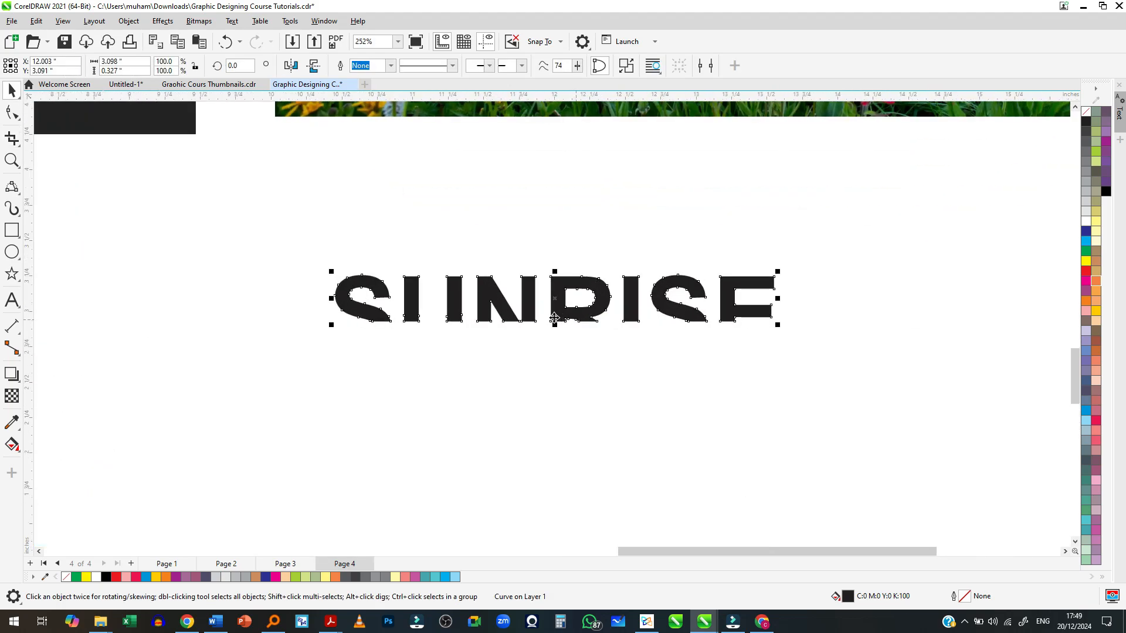
pyautogui.hotkey('ctrl', 'z')
# Duplicate the bold SUNRISE text straight down, placing the copy about 0.66 inch below the original
pyautogui.scroll(-2, 514, 262)
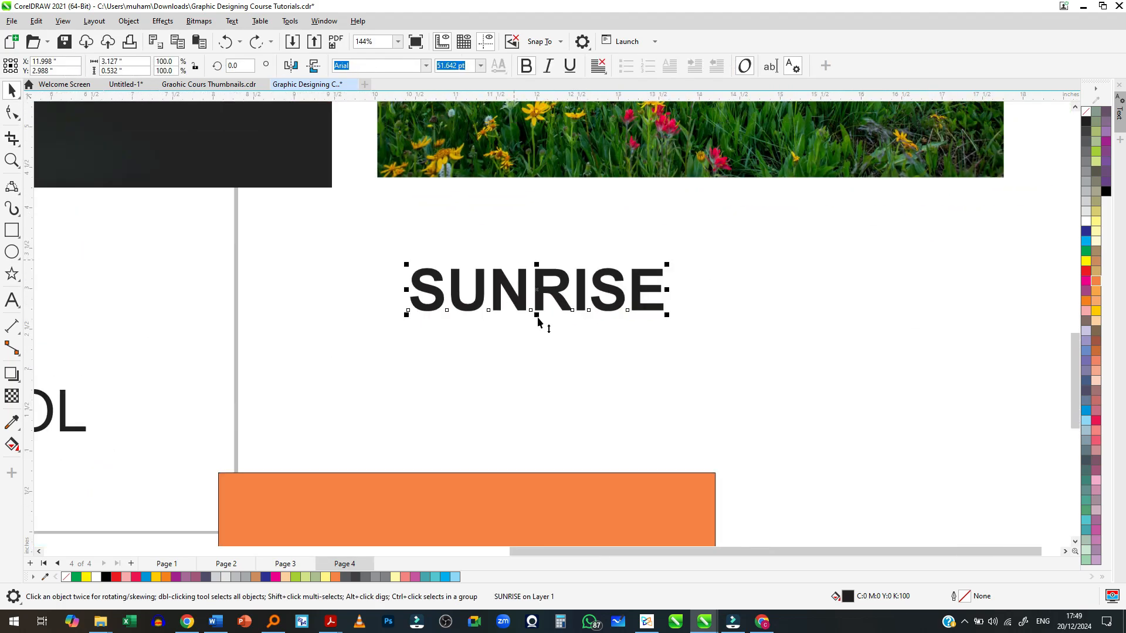
pyautogui.scroll(2, 537, 311)
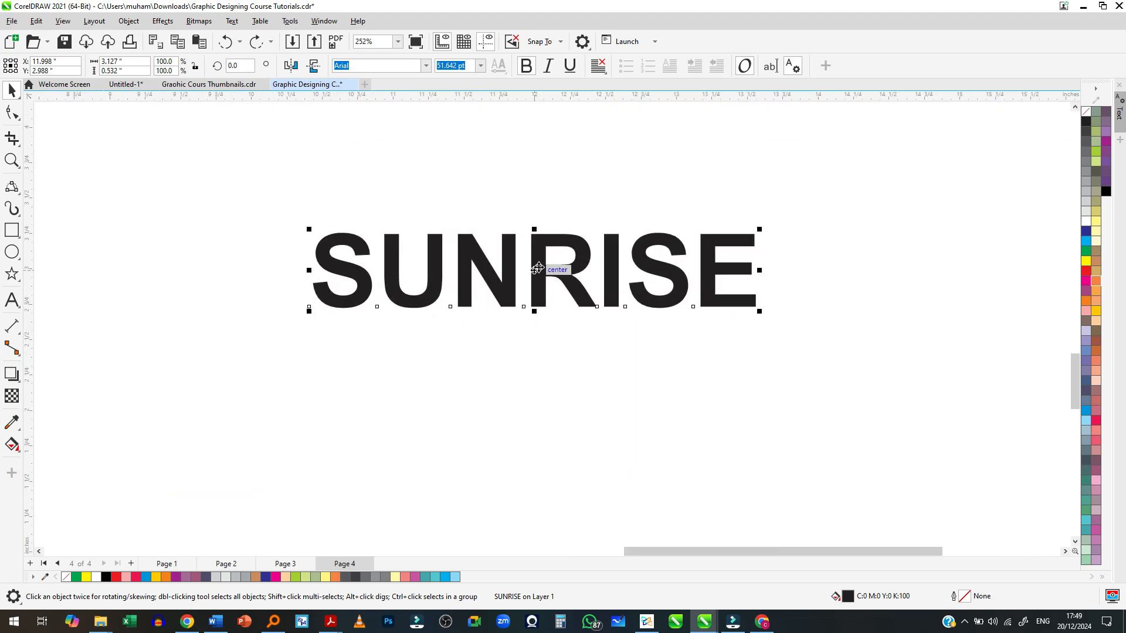
pyautogui.moveTo(536, 269); pyautogui.dragTo(539, 321)
pyautogui.moveTo(543, 347); pyautogui.dragTo(537, 367)
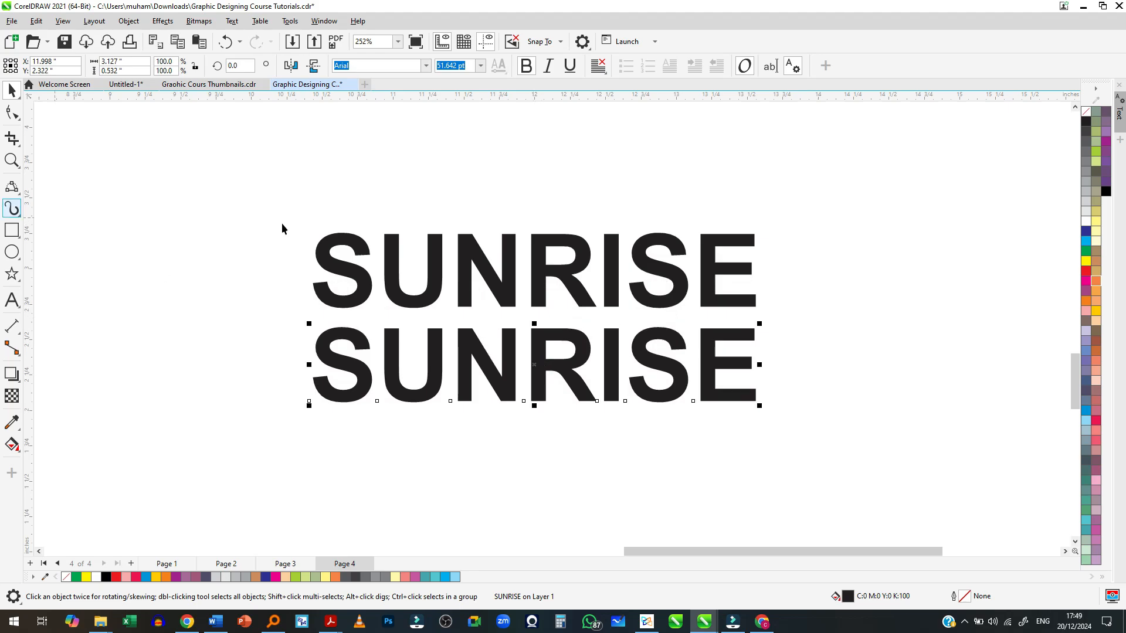
# Crop the upper SUNRISE text to its upper part with an area about 3.2 × 0.35 inches
pyautogui.click(322, 267)
pyautogui.click(12, 140)
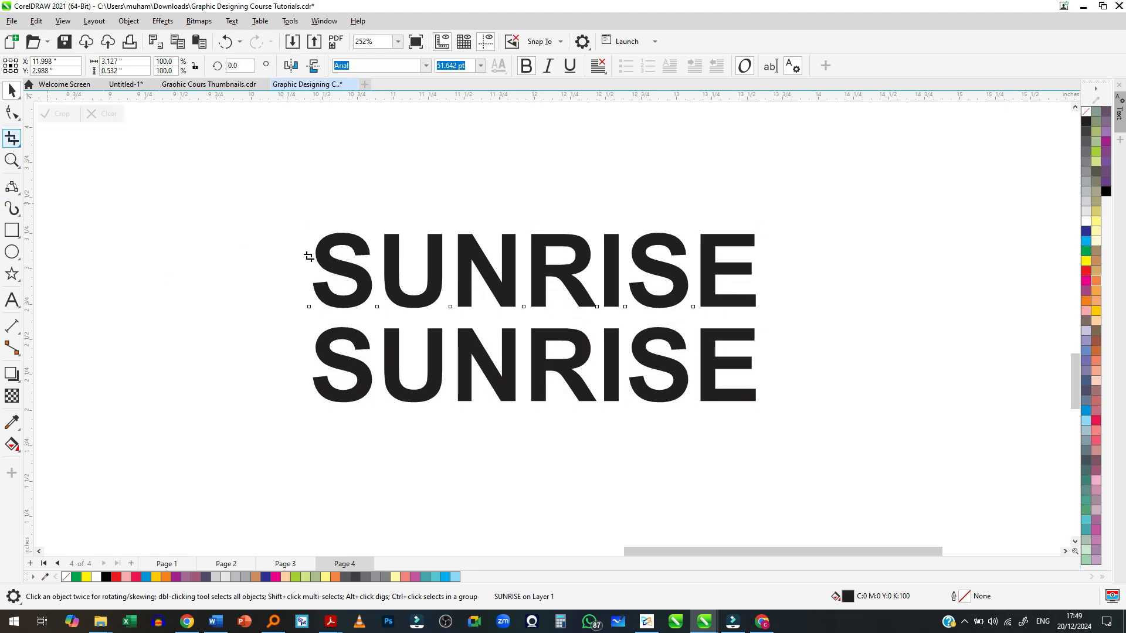
pyautogui.moveTo(309, 228); pyautogui.dragTo(761, 277)
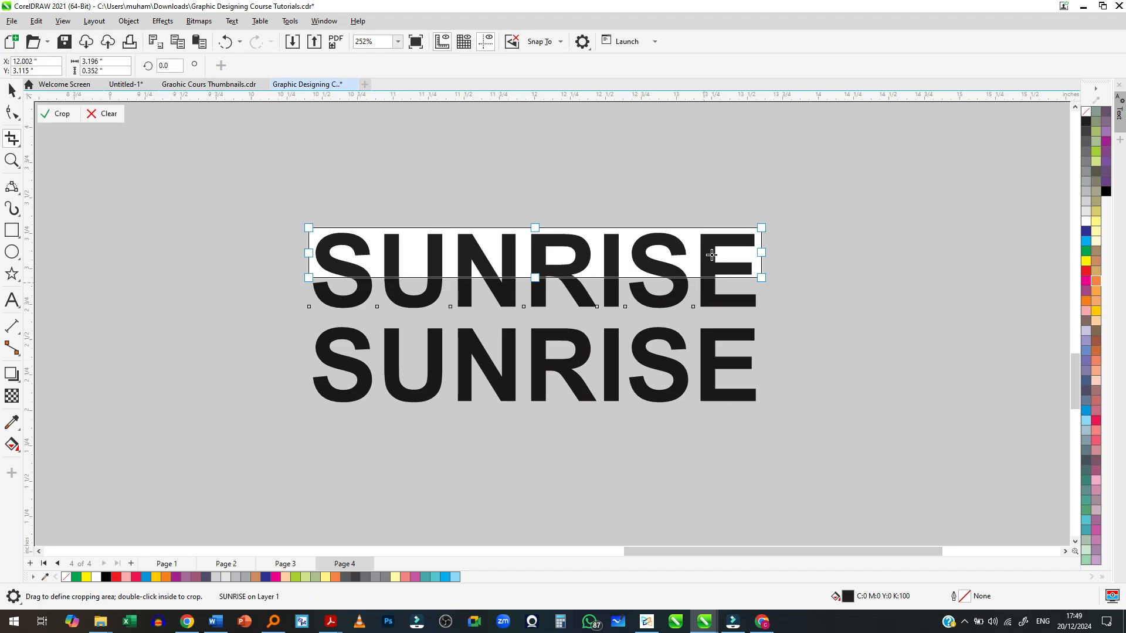
pyautogui.doubleClick(712, 254)
# Crop the lower SUNRISE copy to its bottom part, about 0.21 inch high
pyautogui.click(545, 371)
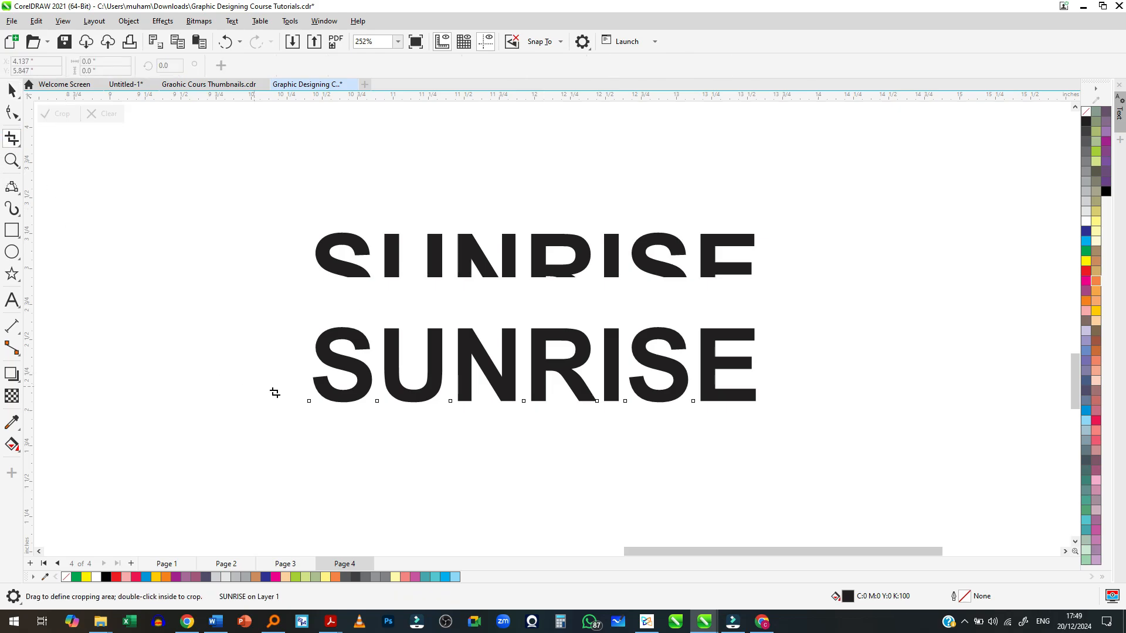
pyautogui.moveTo(309, 401); pyautogui.dragTo(774, 371)
pyautogui.doubleClick(676, 382)
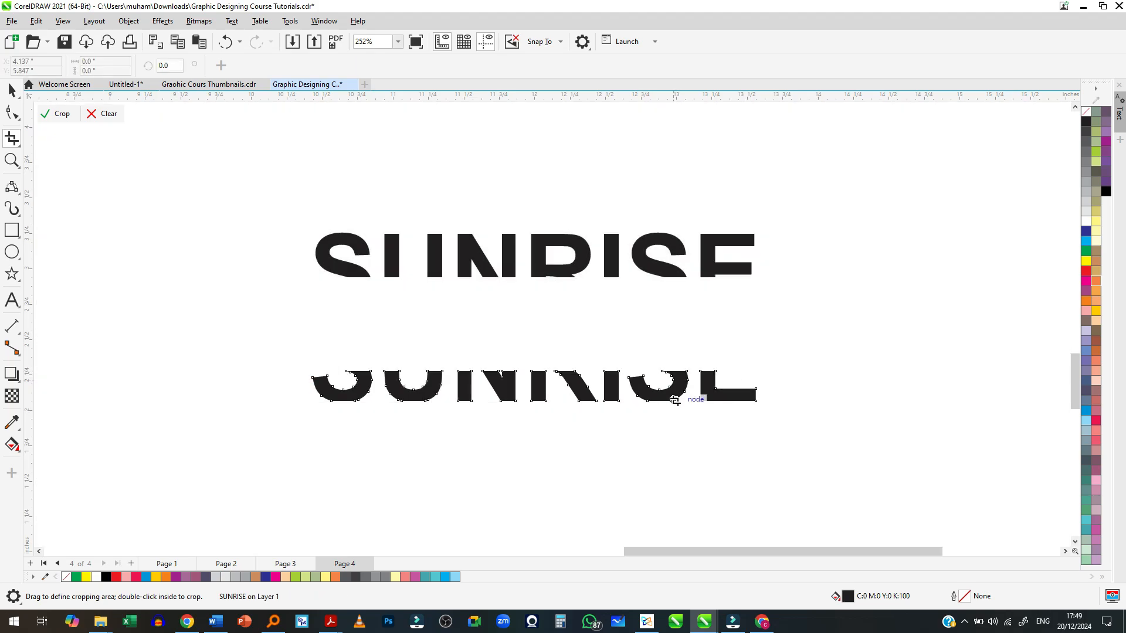
# Move the two cropped SUNRISE halves together into one split word with a narrow gap between them
pyautogui.press('space')
pyautogui.scroll(-2, 505, 371)
pyautogui.scroll(1, 506, 371)
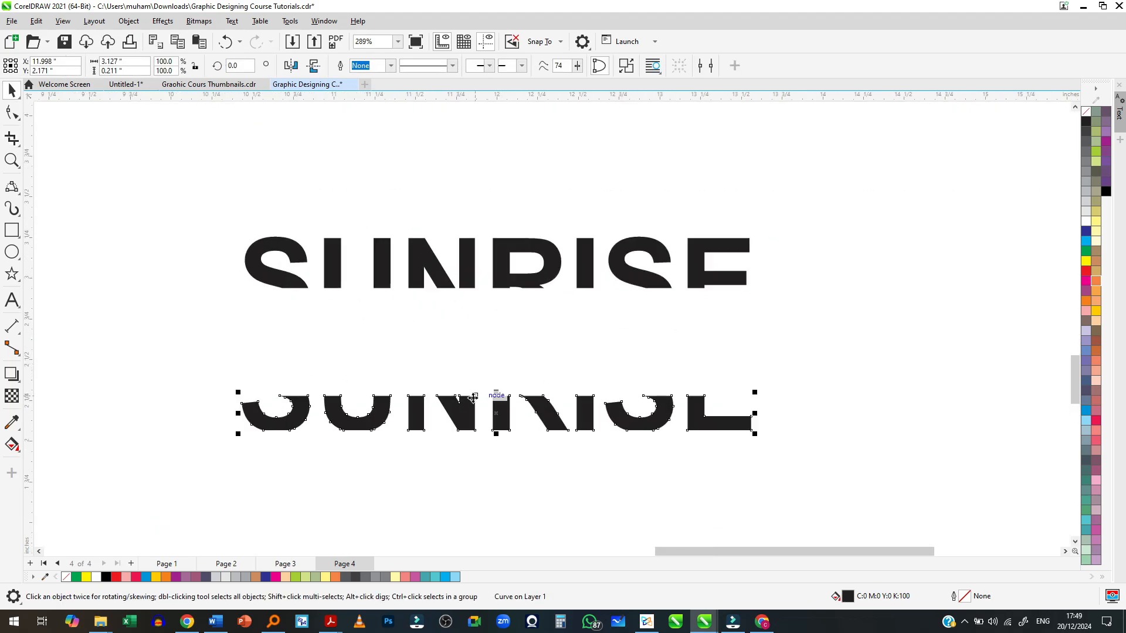
pyautogui.moveTo(460, 410); pyautogui.dragTo(462, 326)
pyautogui.scroll(3, 463, 281)
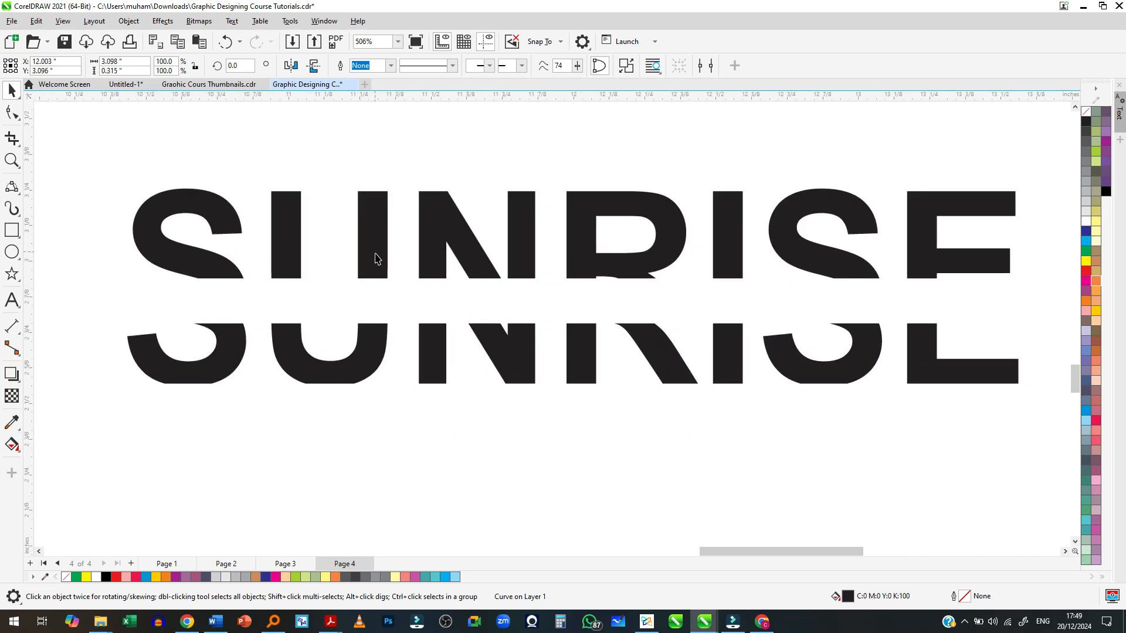
pyautogui.moveTo(377, 251); pyautogui.dragTo(375, 269)
# Place both SUNRISE halves together on the sky of the meadow photo and enlarge them to 127.5%
pyautogui.scroll(-3, 334, 356)
pyautogui.scroll(-10, 334, 356)
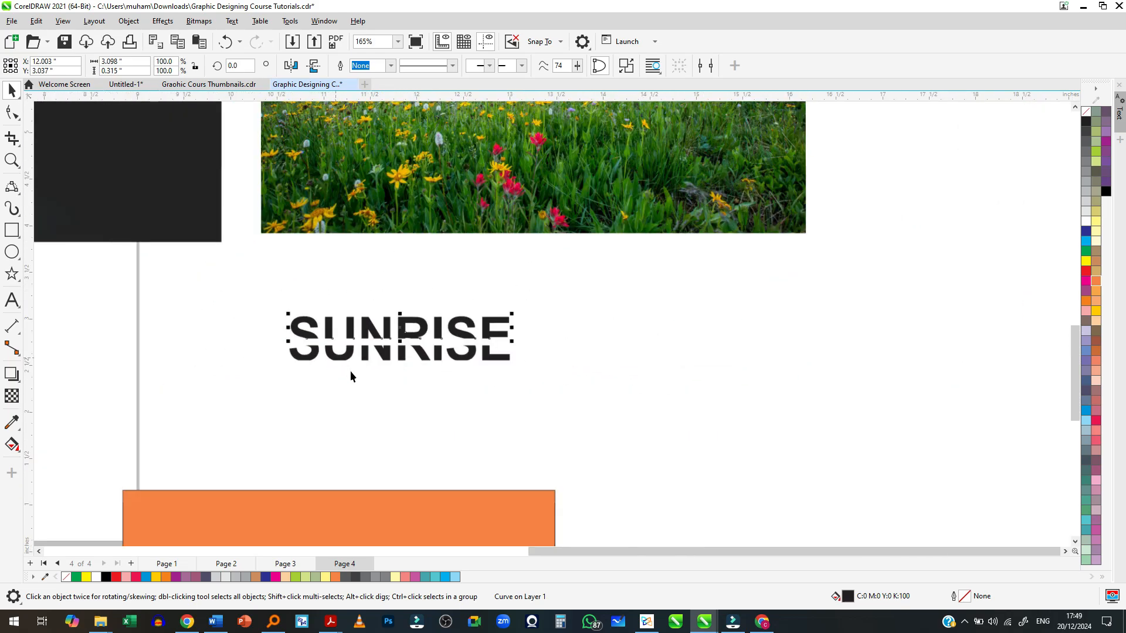
pyautogui.click(526, 310)
pyautogui.scroll(-3, 465, 346)
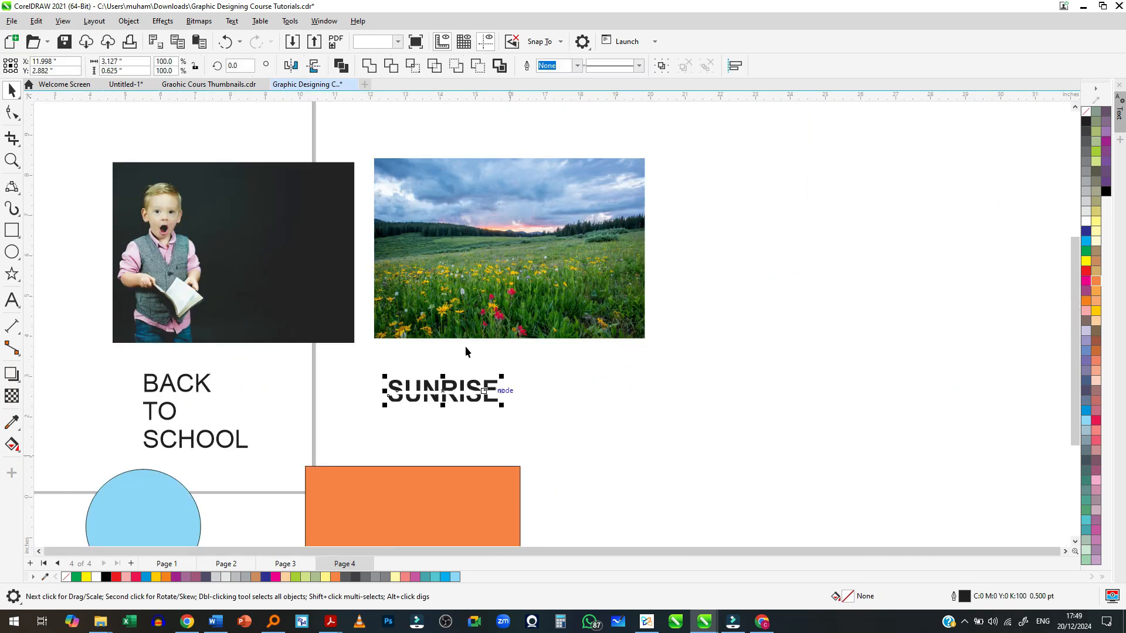
pyautogui.moveTo(438, 407); pyautogui.dragTo(510, 183)
pyautogui.scroll(1, 533, 143)
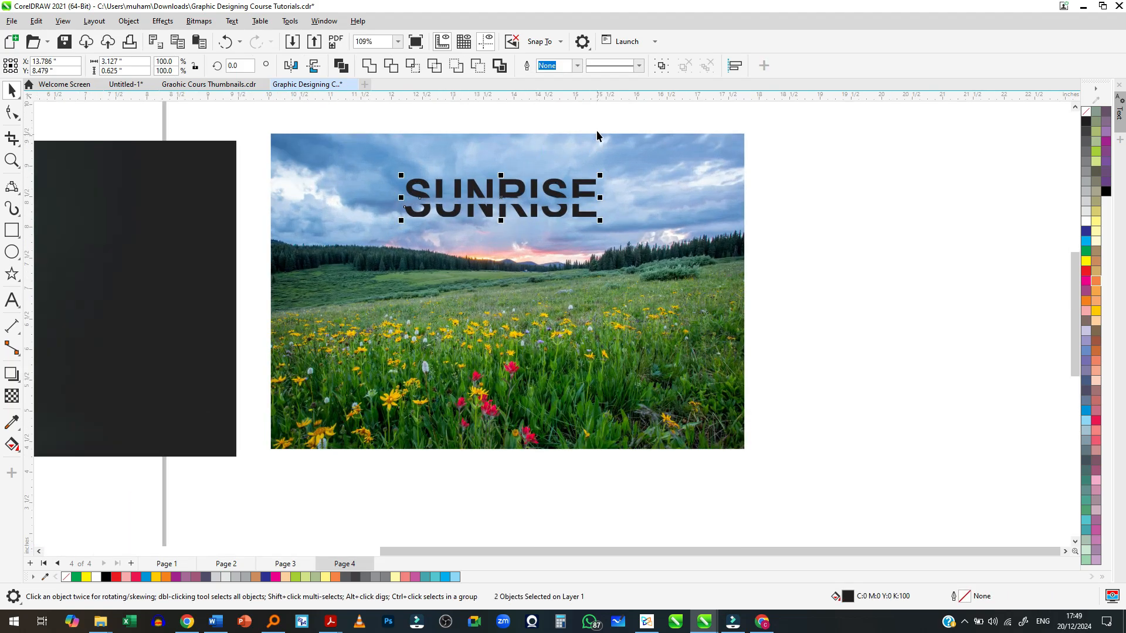
pyautogui.scroll(1, 598, 132)
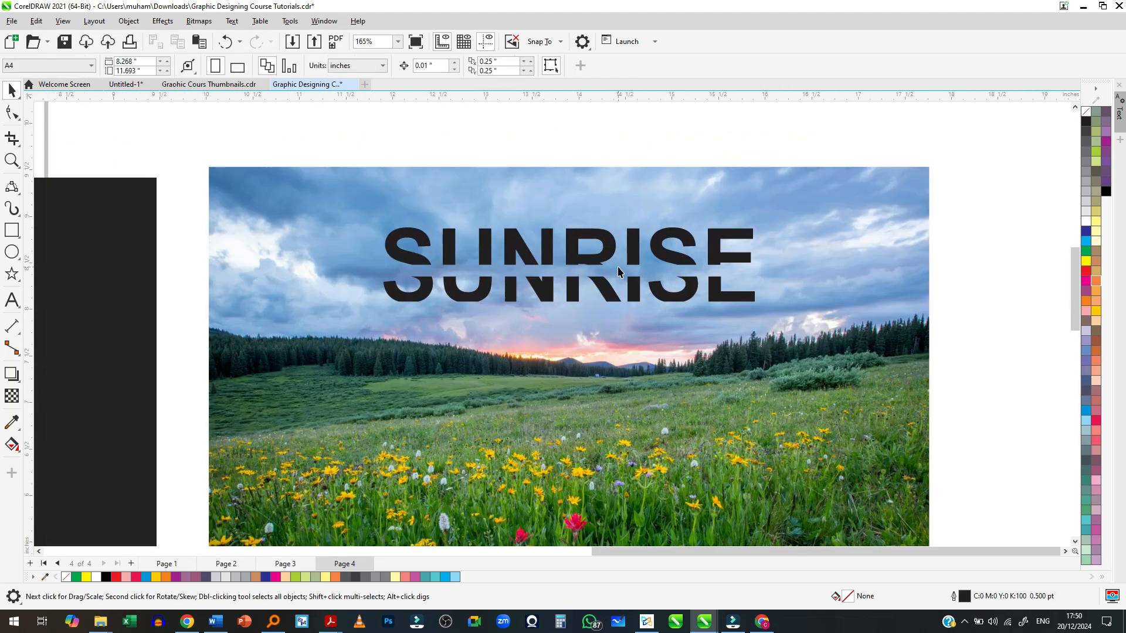
# Fill the upper half of SUNRISE with yellow and the lower half with red
pyautogui.click(618, 267)
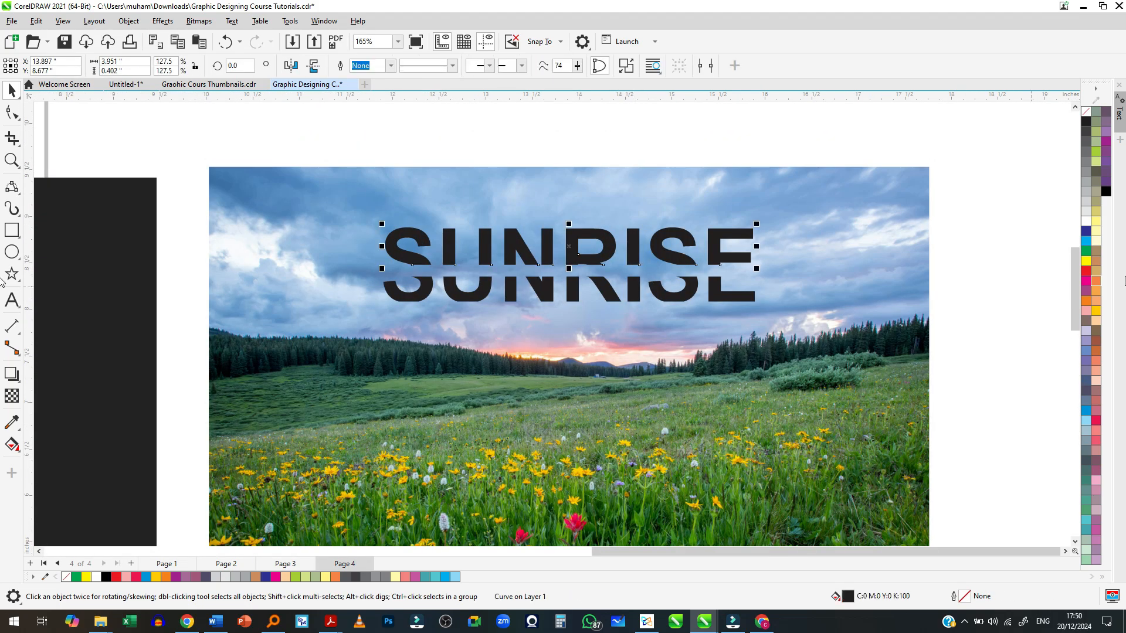
pyautogui.click(1085, 263)
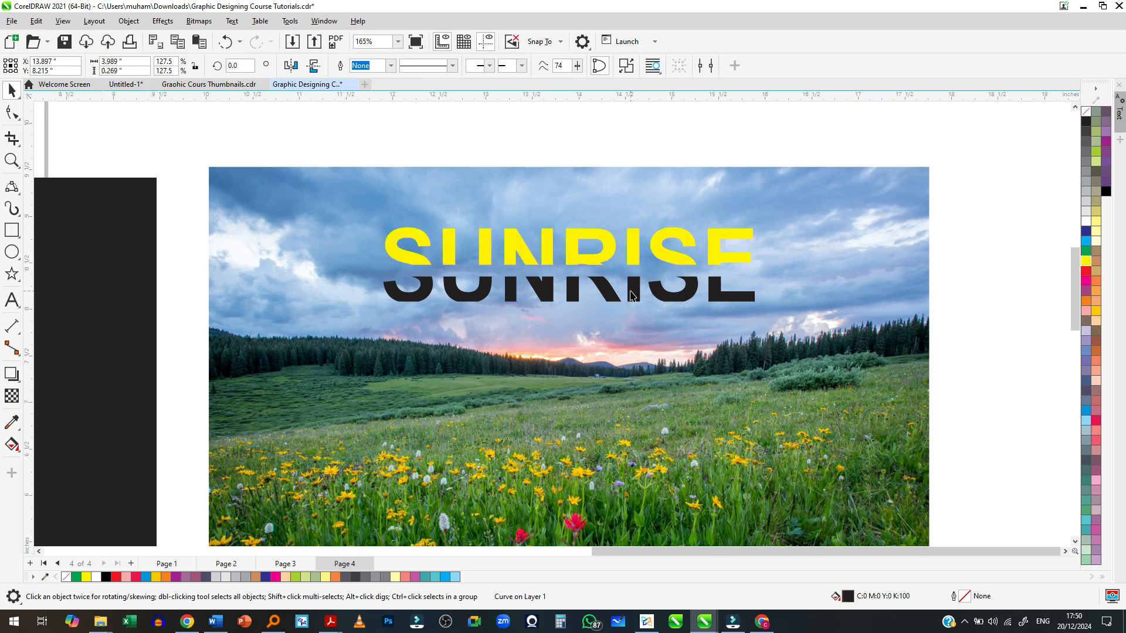
pyautogui.click(730, 293)
pyautogui.click(1096, 284)
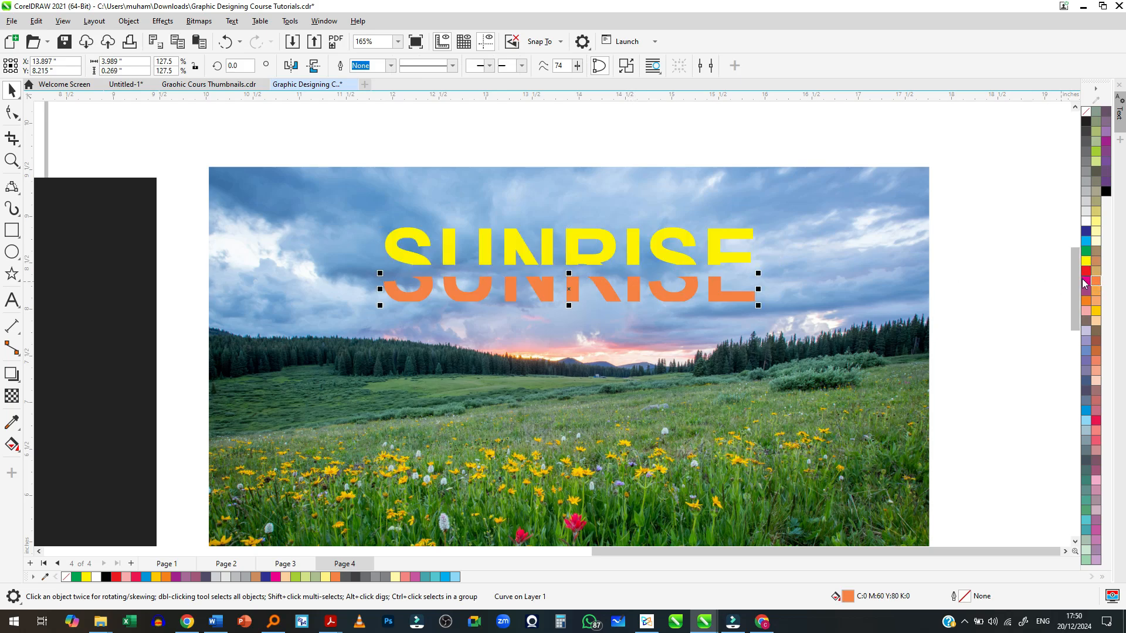
pyautogui.click(1086, 272)
# Nudge the red lower half of SUNRISE up by about 0.08 inch toward the yellow half
pyautogui.scroll(-2, 678, 202)
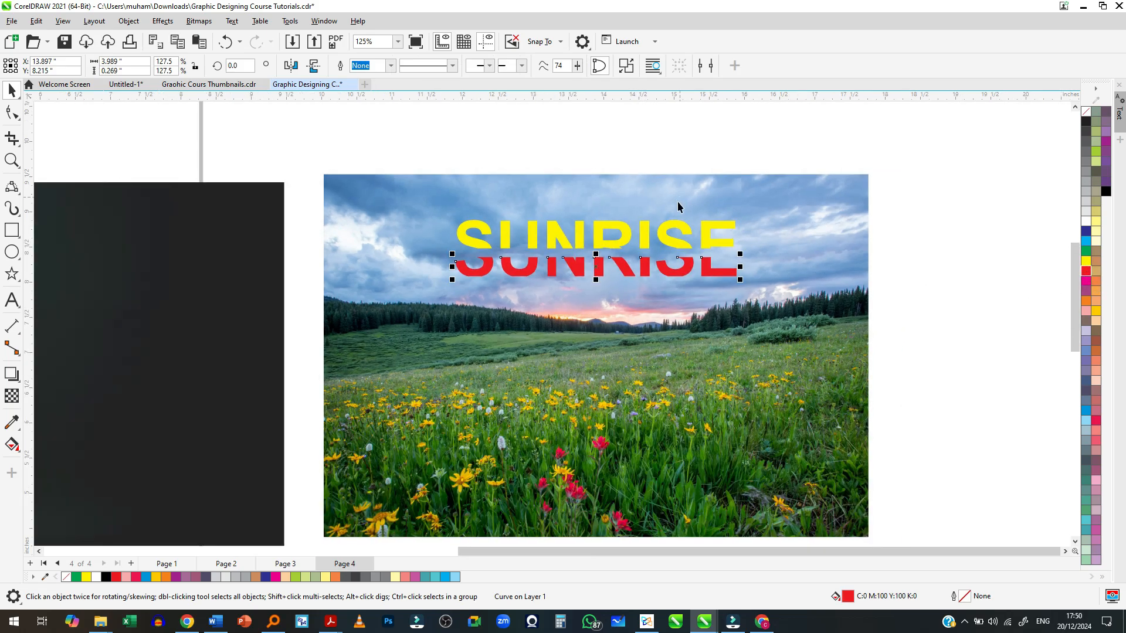
pyautogui.scroll(1, 673, 234)
pyautogui.scroll(2, 638, 252)
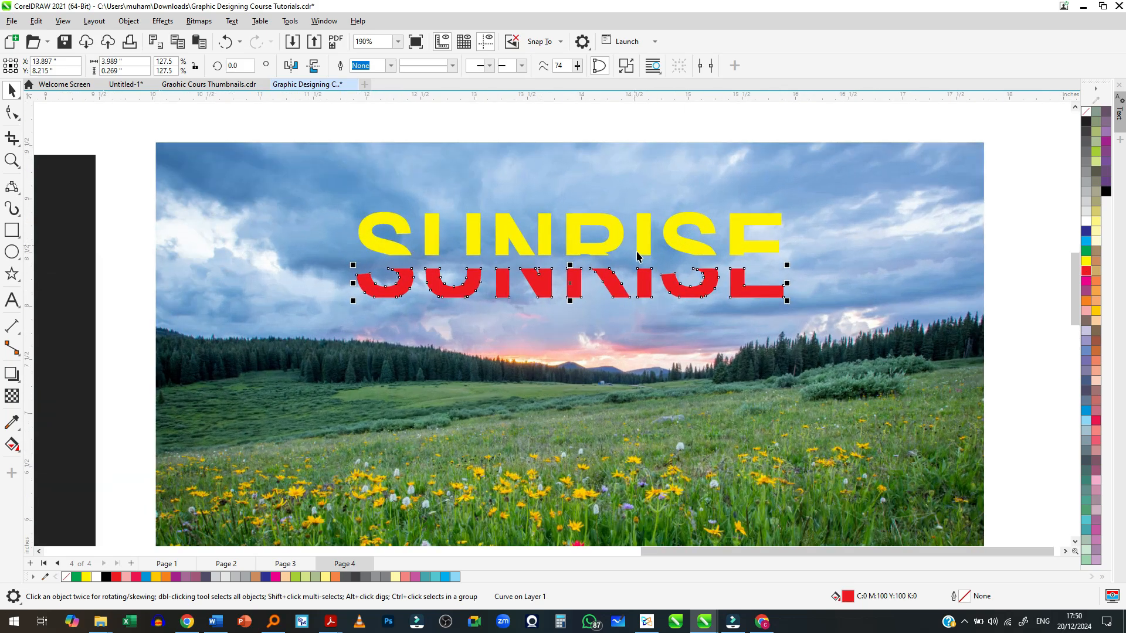
pyautogui.press('Up')
pyautogui.press('Up')
pyautogui.press('Up')
pyautogui.press('Up')
pyautogui.press('Up')
pyautogui.press('Up')
pyautogui.press('Up')
pyautogui.press('Up')
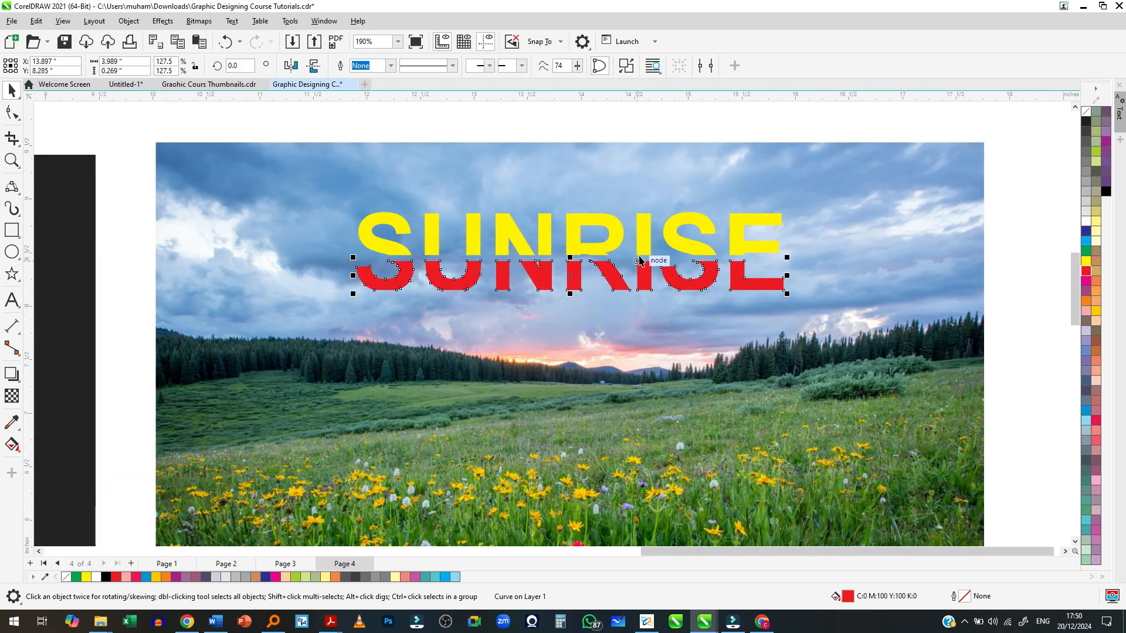
pyautogui.scroll(-4, 743, 246)
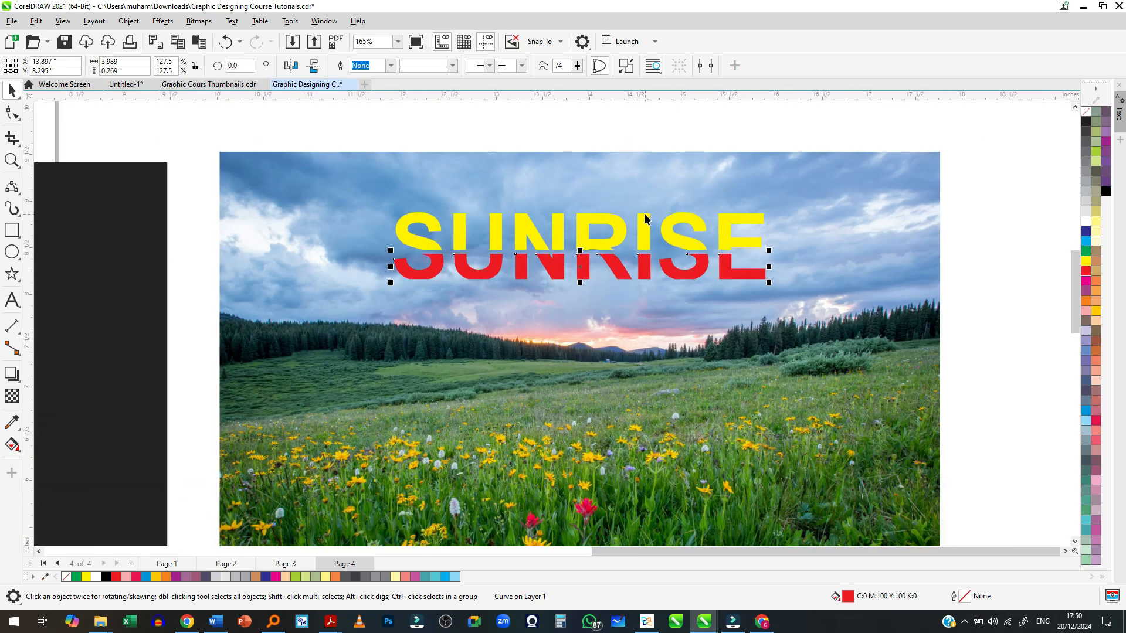
pyautogui.scroll(-2, 653, 245)
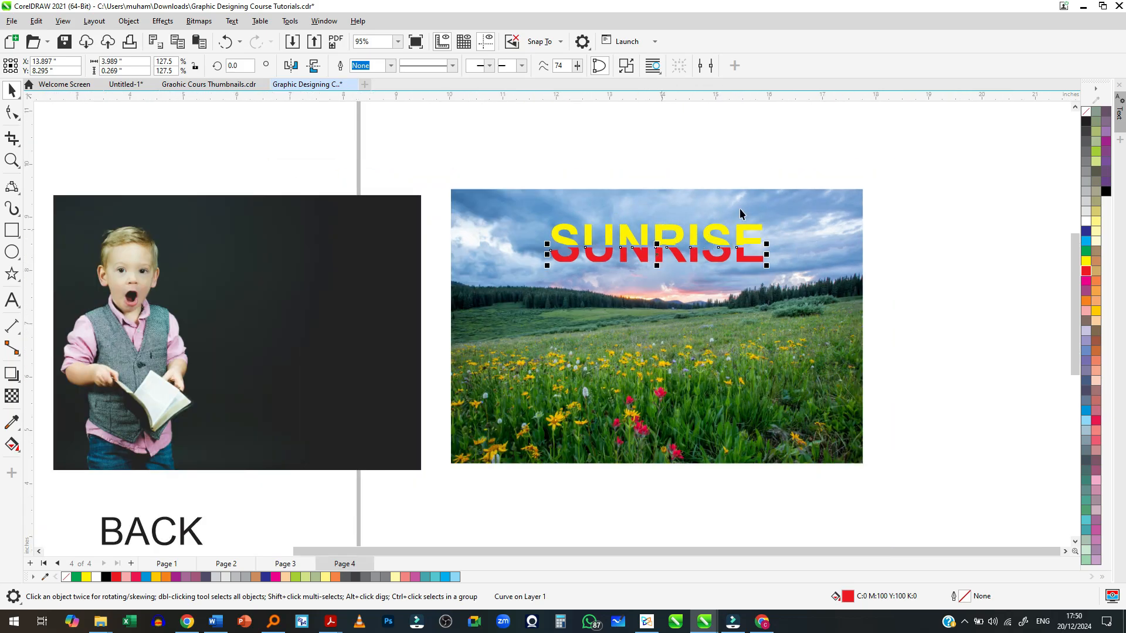
pyautogui.scroll(-1, 787, 191)
pyautogui.click(854, 236)
# Move the BACK TO SCHOOL text onto the dark area beside the boy and make it white and bold
pyautogui.scroll(-2, 812, 214)
pyautogui.scroll(2, 390, 359)
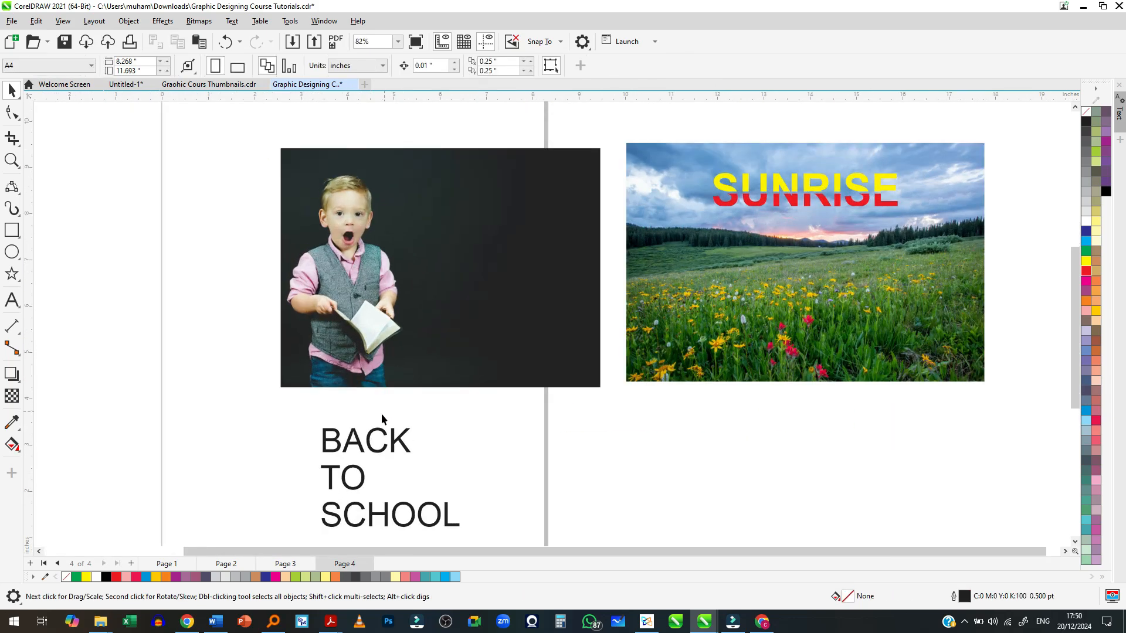
pyautogui.moveTo(378, 443); pyautogui.dragTo(484, 237)
pyautogui.click(1086, 221)
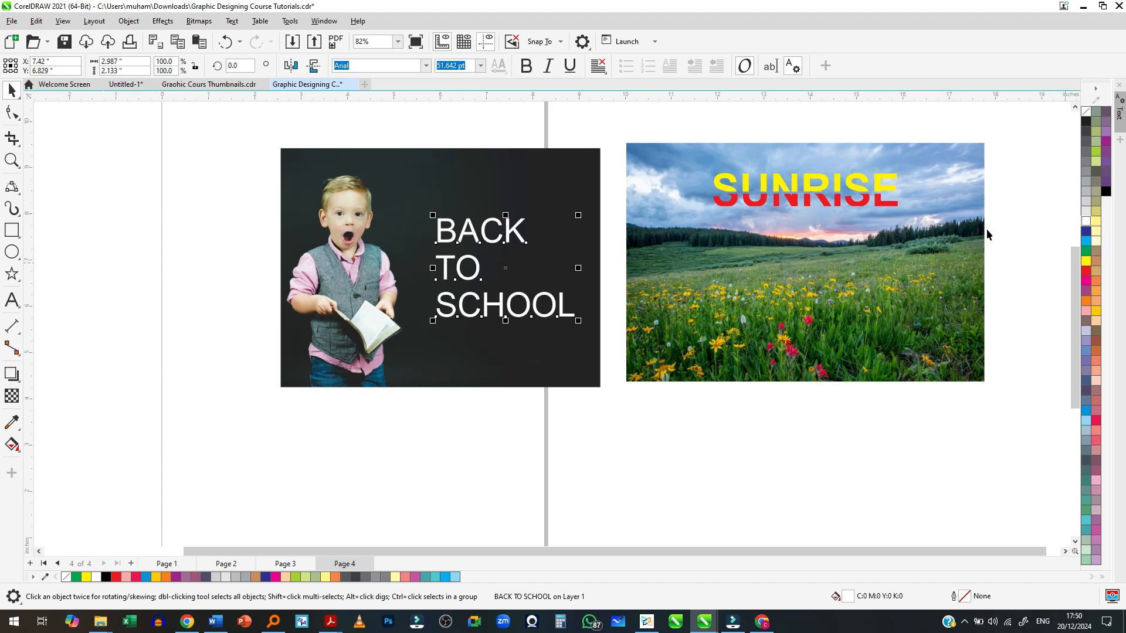
pyautogui.click(528, 67)
pyautogui.scroll(1, 466, 281)
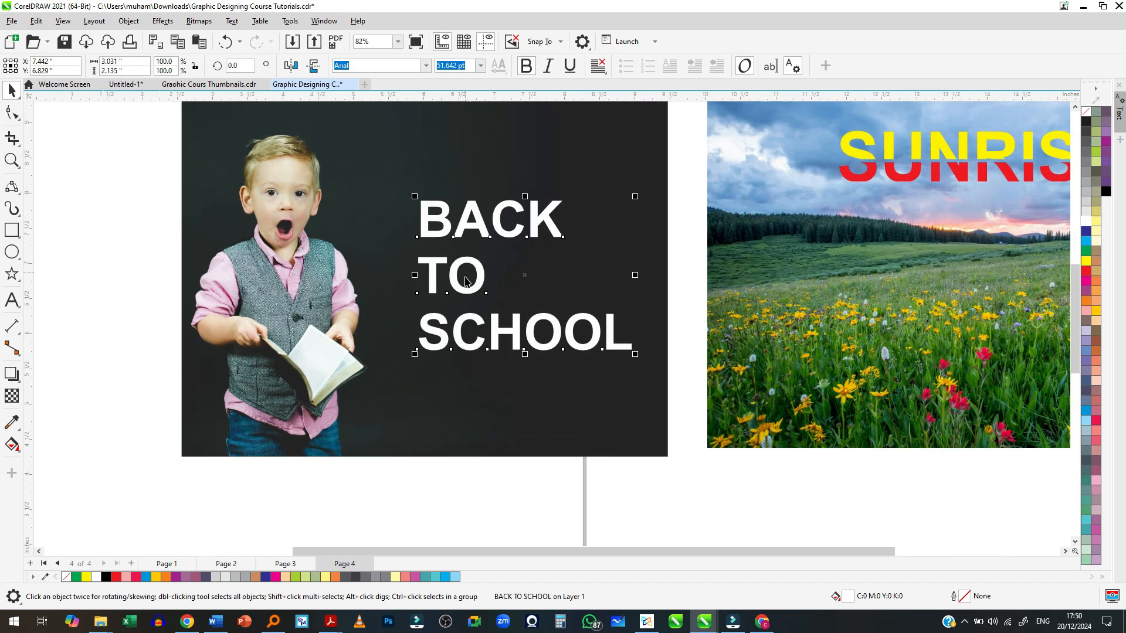
# Enlarge the BACK TO SCHOOL text to about 60.8 pt and reposition it in the dark area beside the boy
pyautogui.moveTo(455, 284); pyautogui.dragTo(425, 229)
pyautogui.scroll(-2, 514, 271)
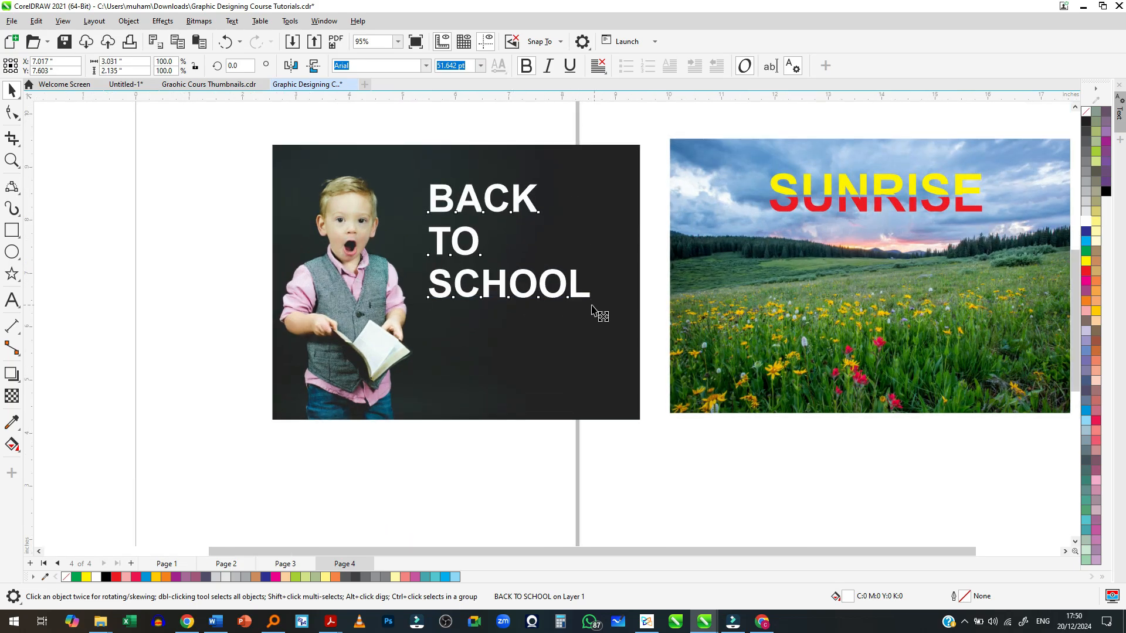
pyautogui.moveTo(598, 314); pyautogui.dragTo(628, 356)
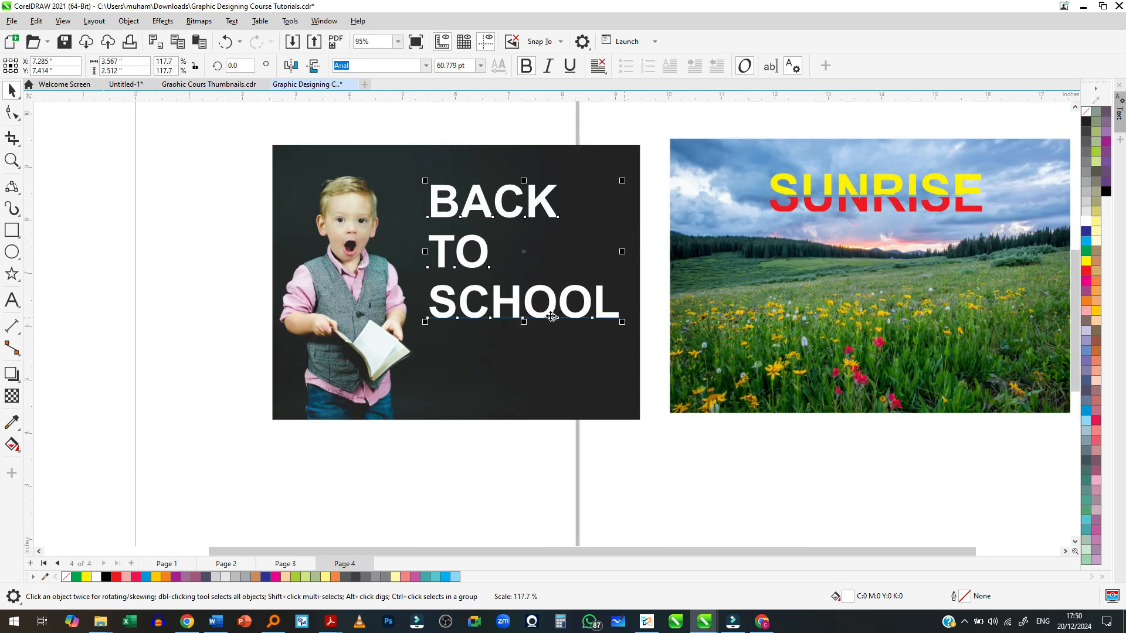
pyautogui.moveTo(516, 327); pyautogui.dragTo(527, 332)
pyautogui.scroll(2, 414, 216)
pyautogui.scroll(-1, 410, 227)
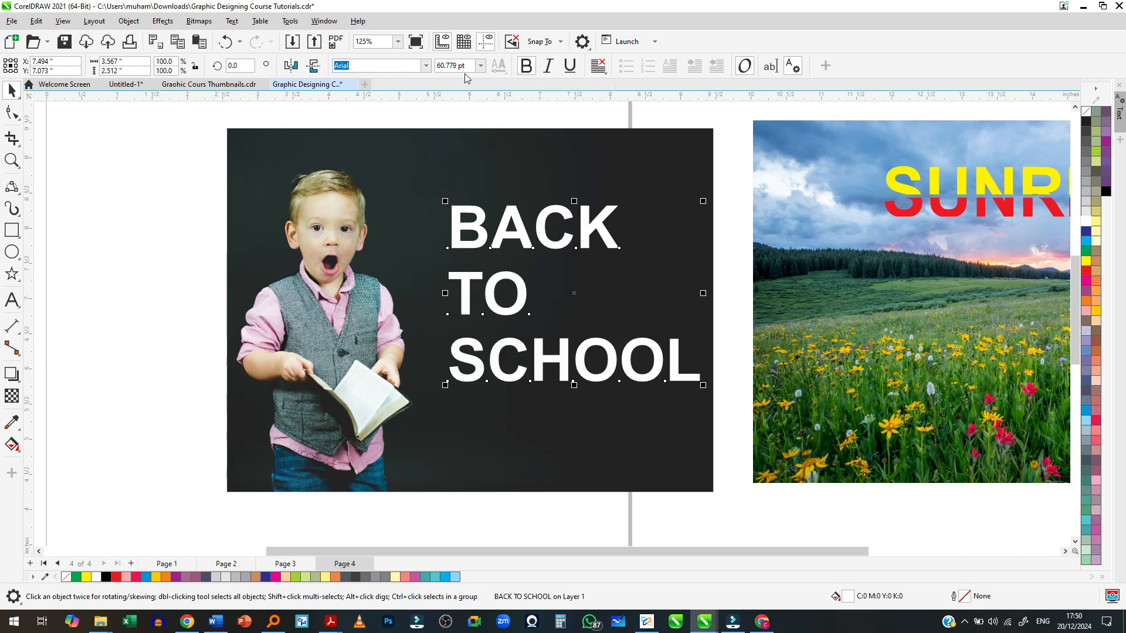
# Try other fonts, such as Aseer Unicode, on the BACK TO SCHOOL text
pyautogui.click(426, 66)
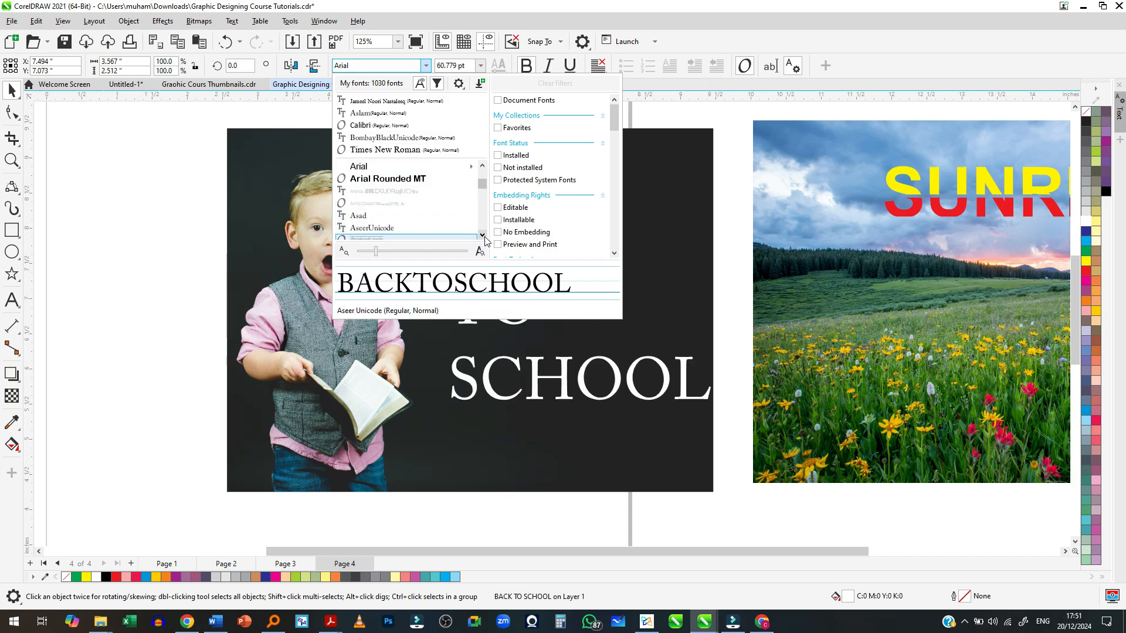
pyautogui.moveTo(490, 316); pyautogui.dragTo(486, 463)
pyautogui.moveTo(490, 512); pyautogui.dragTo(490, 522)
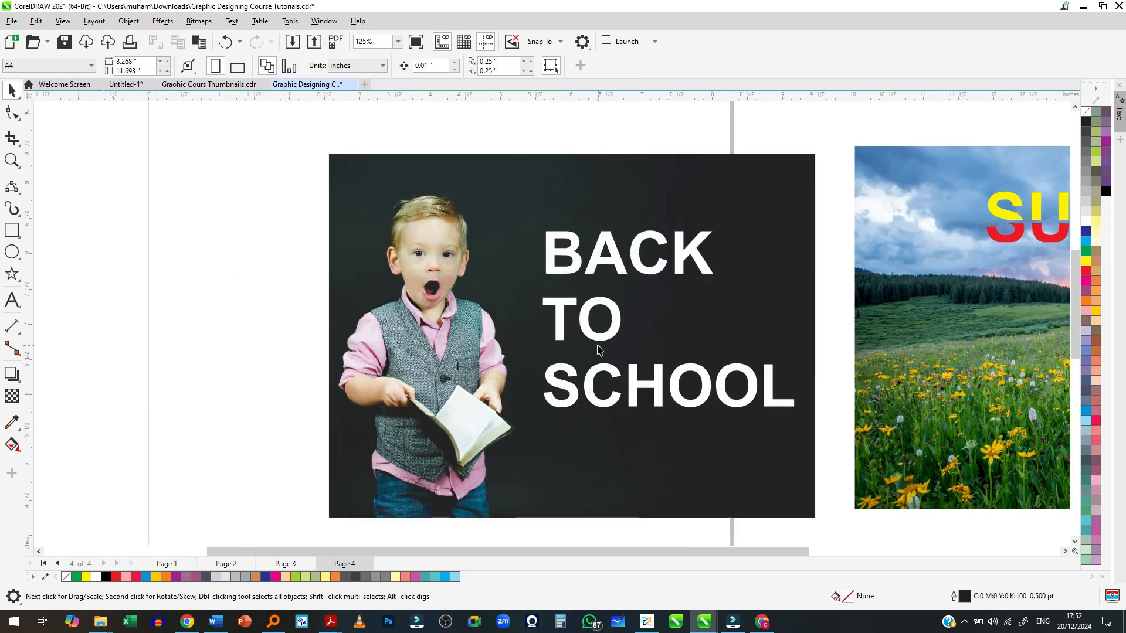
# Resize the BACK TO SCHOOL text on the boy photo to about 60.6 pt
pyautogui.click(596, 340)
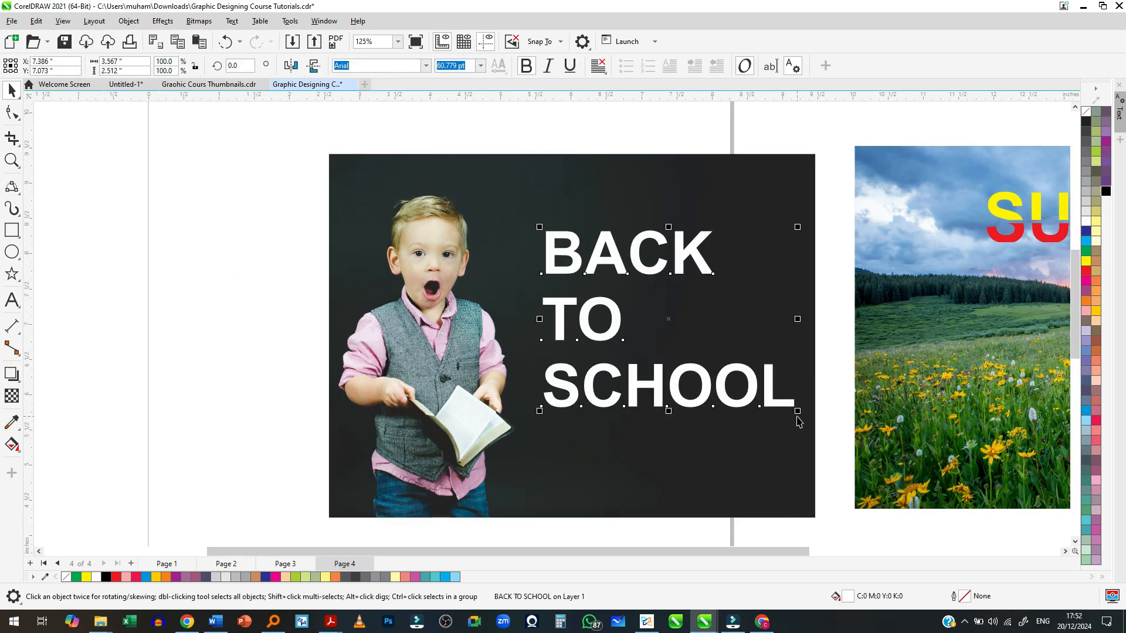
pyautogui.moveTo(801, 413)
pyautogui.mouseDown()
pyautogui.moveTo(868, 464)
pyautogui.moveTo(757, 369)
pyautogui.moveTo(818, 419)
pyautogui.mouseUp()
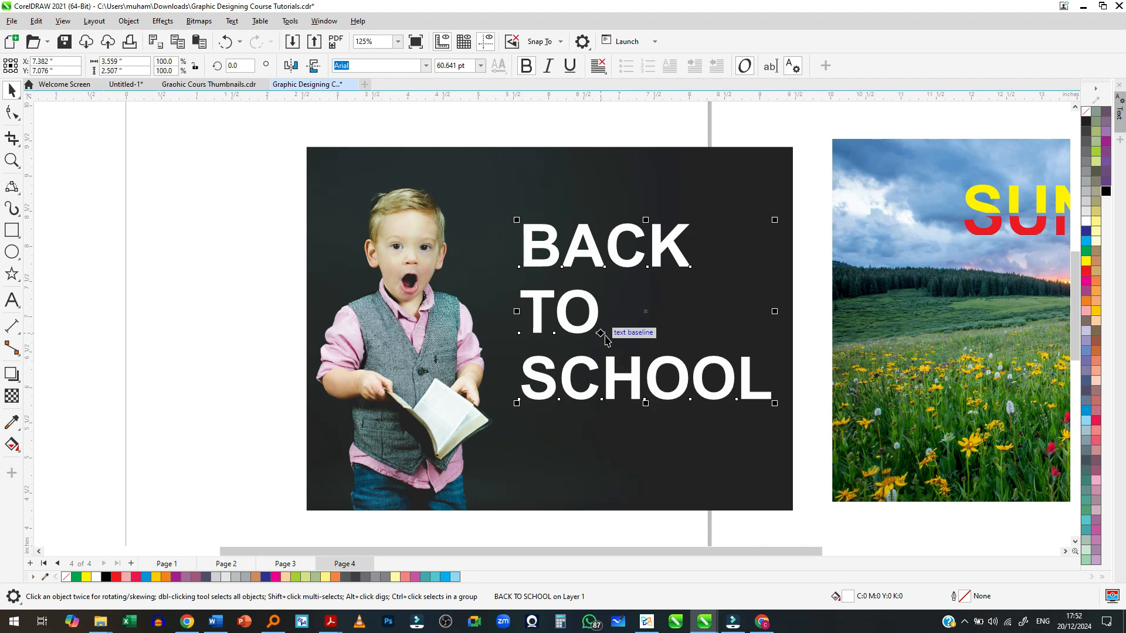
pyautogui.scroll(-2, 388, 237)
pyautogui.scroll(2, 636, 288)
pyautogui.scroll(-2, 522, 327)
pyautogui.scroll(2, 517, 354)
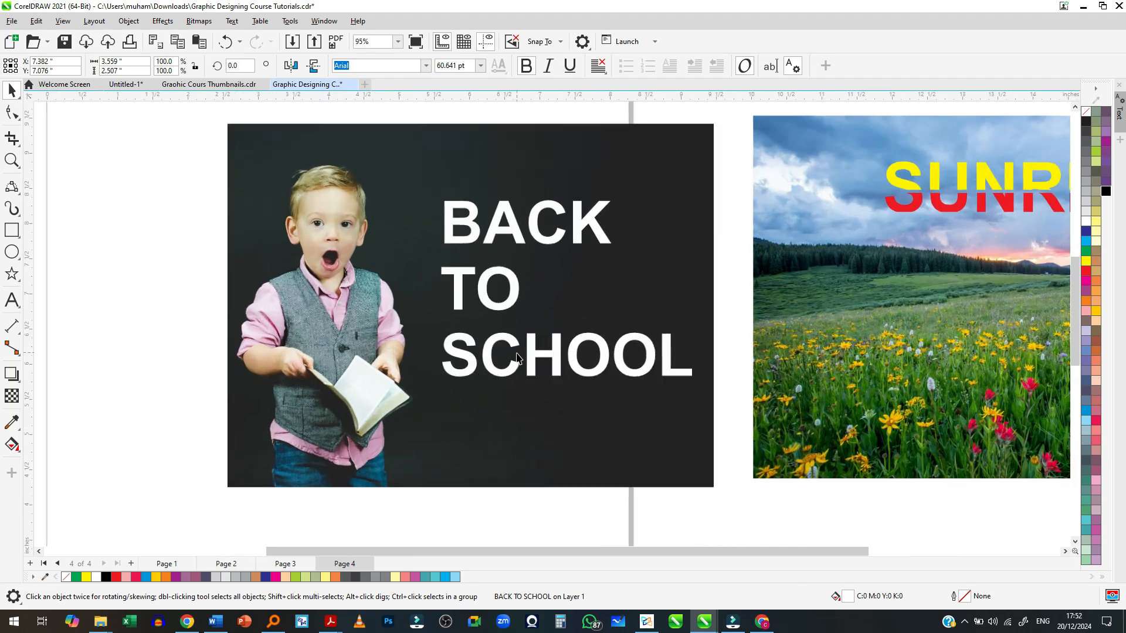
# Duplicate the BACK TO SCHOOL text below the original and replace the copy's wording with WELCOME
pyautogui.moveTo(512, 340); pyautogui.dragTo(487, 456)
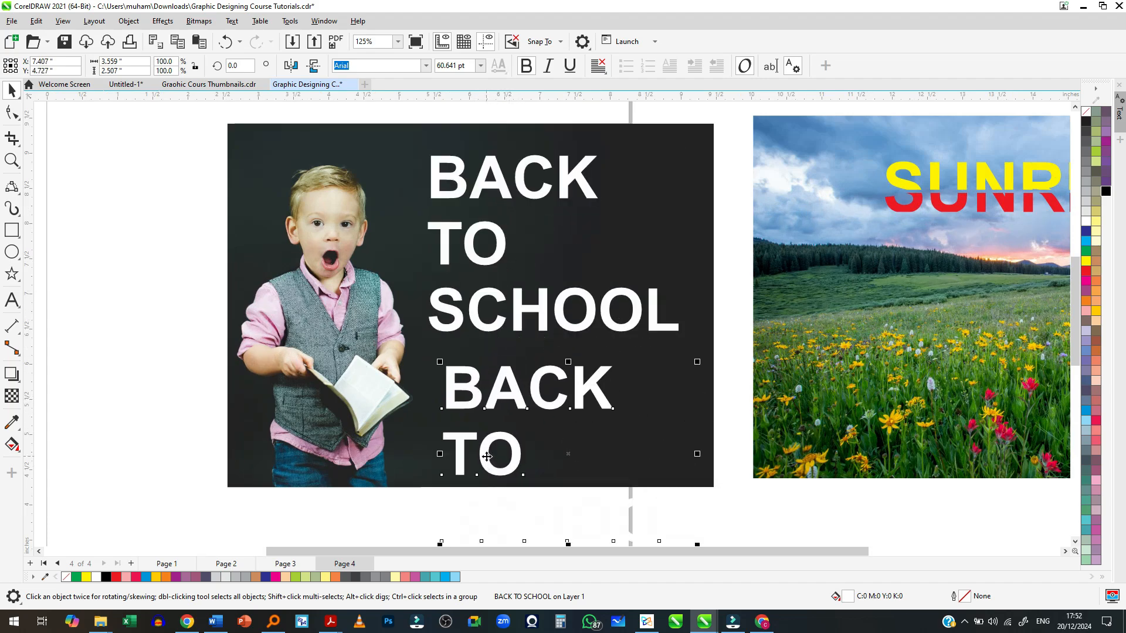
pyautogui.doubleClick(486, 457)
pyautogui.hotkey('ctrl', 'a')
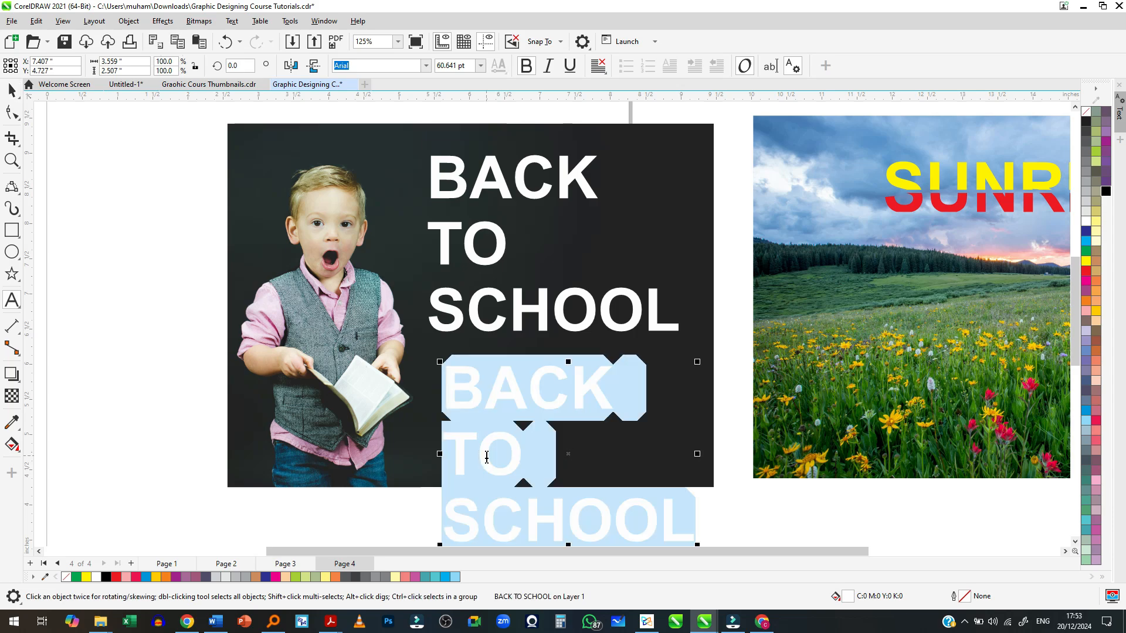
pyautogui.write('WEL')
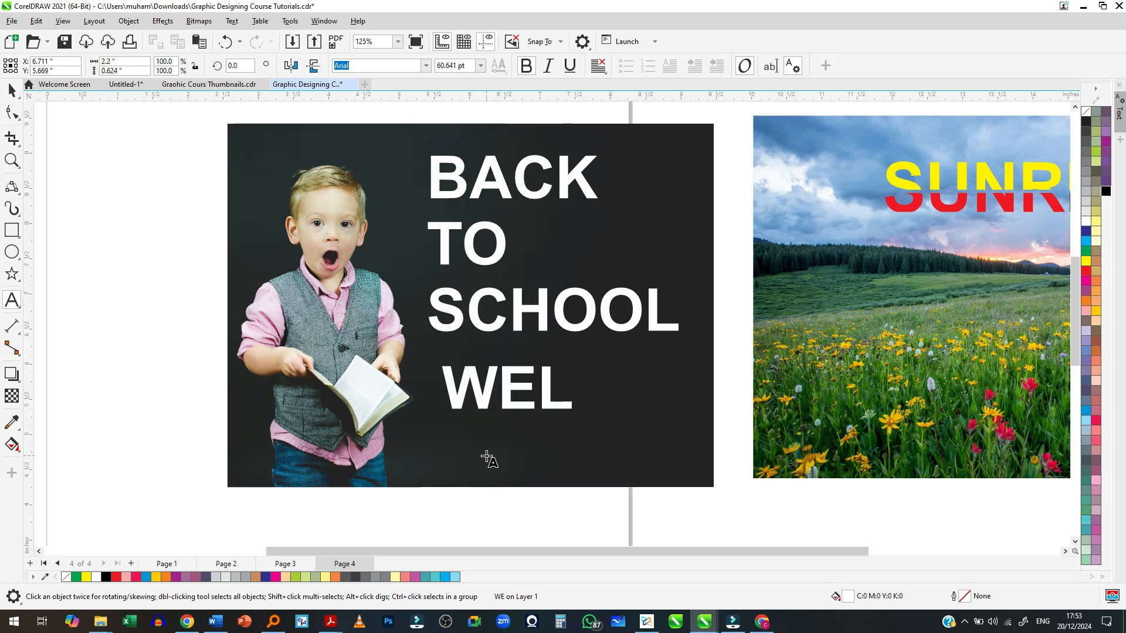
pyautogui.write('COME')
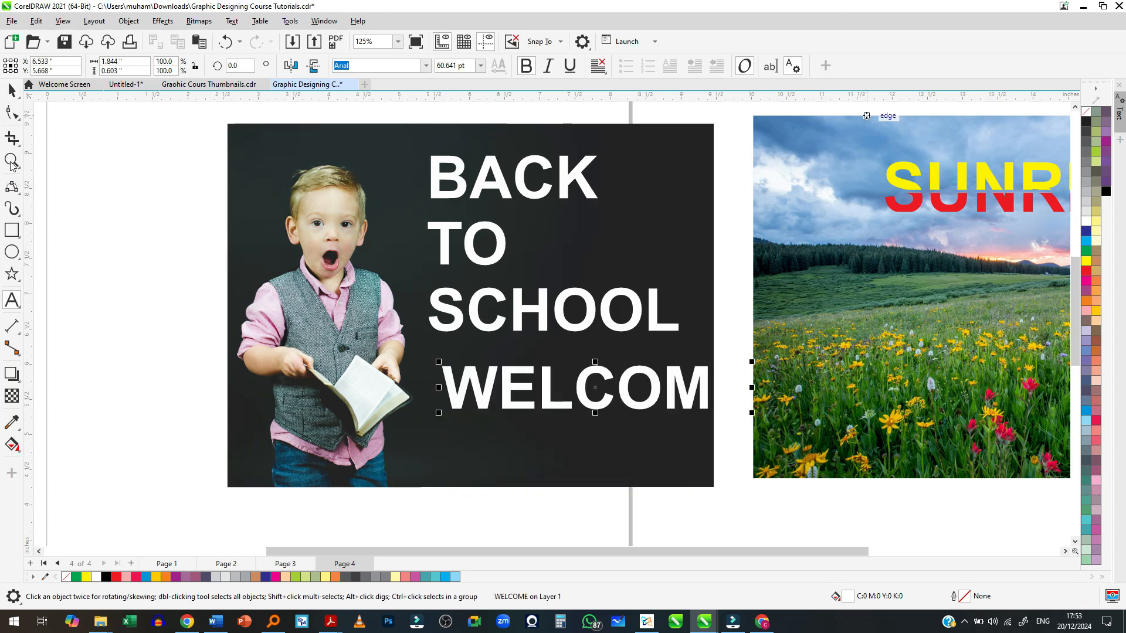
# Arrange WELCOME above BACK TO SCHOOL on the boy photo and fill WELCOME with pale yellow (C:0 M:0 Y:60 K:0)
pyautogui.click(12, 89)
pyautogui.moveTo(477, 383); pyautogui.dragTo(315, 186)
pyautogui.moveTo(451, 329); pyautogui.dragTo(447, 475)
pyautogui.moveTo(428, 216); pyautogui.dragTo(530, 205)
pyautogui.click(1096, 222)
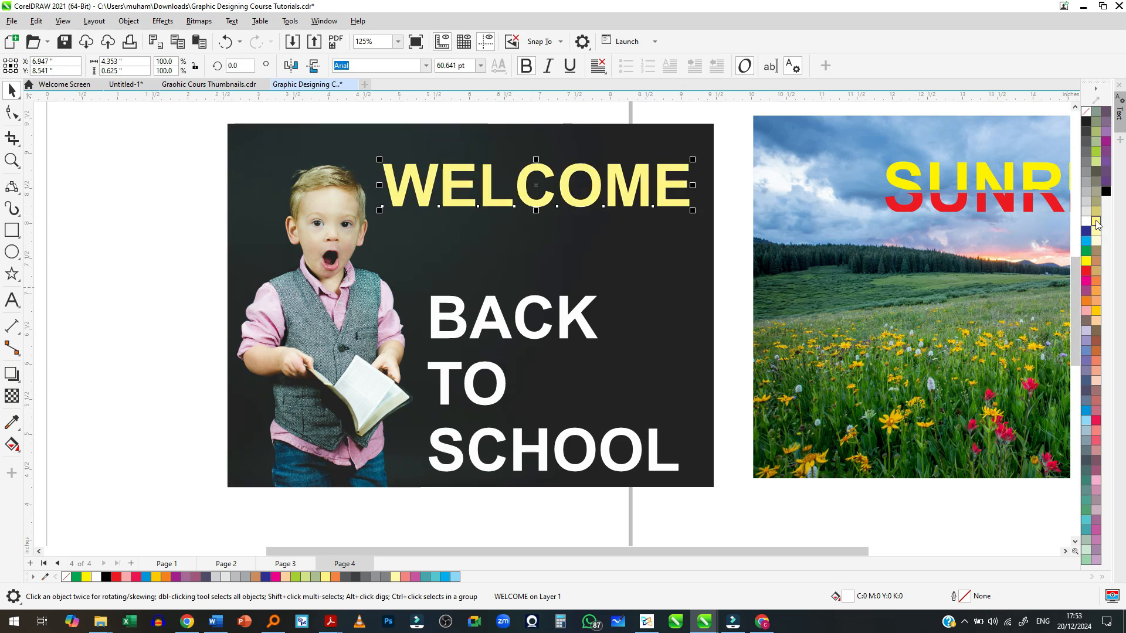
pyautogui.scroll(1, 455, 163)
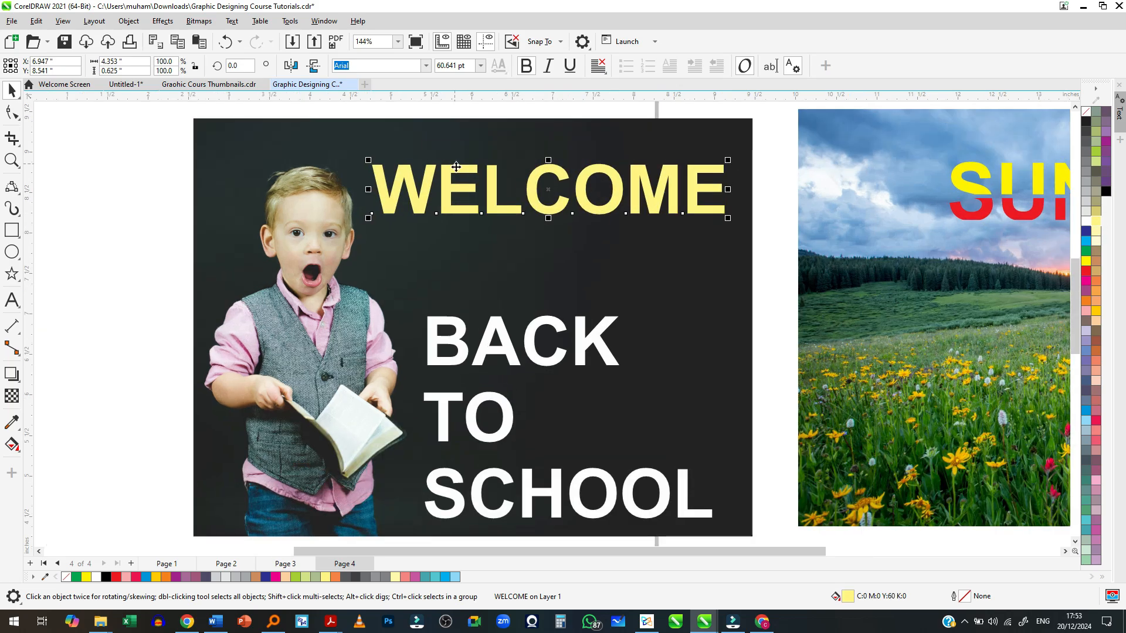
# Fill WELCOME with pink (C:0 M:40 Y:0 K:0) and shift both WELCOME and BACK TO SCHOOL slightly up and to the right
pyautogui.click(1096, 483)
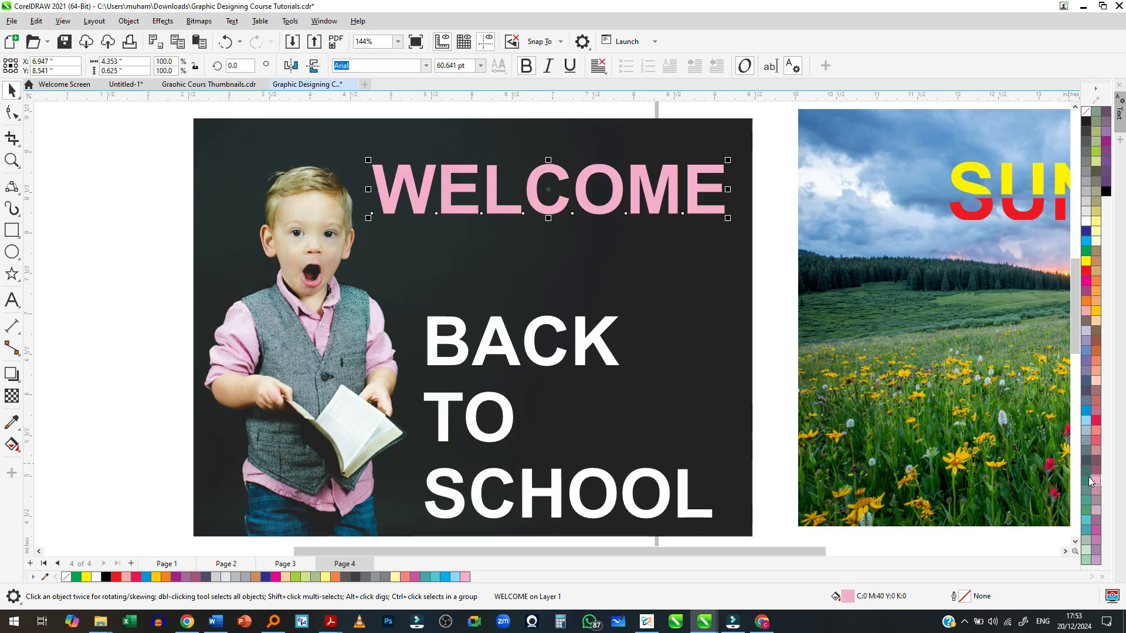
pyautogui.click(773, 286)
pyautogui.scroll(-2, 786, 261)
pyautogui.scroll(2, 640, 256)
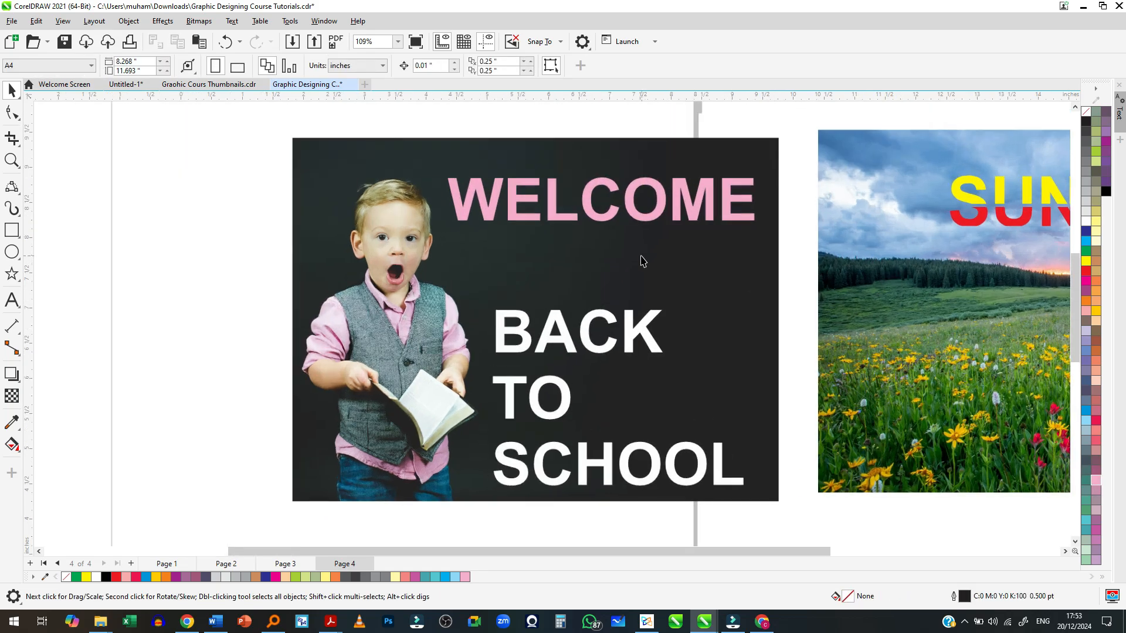
pyautogui.moveTo(636, 206); pyautogui.dragTo(649, 195)
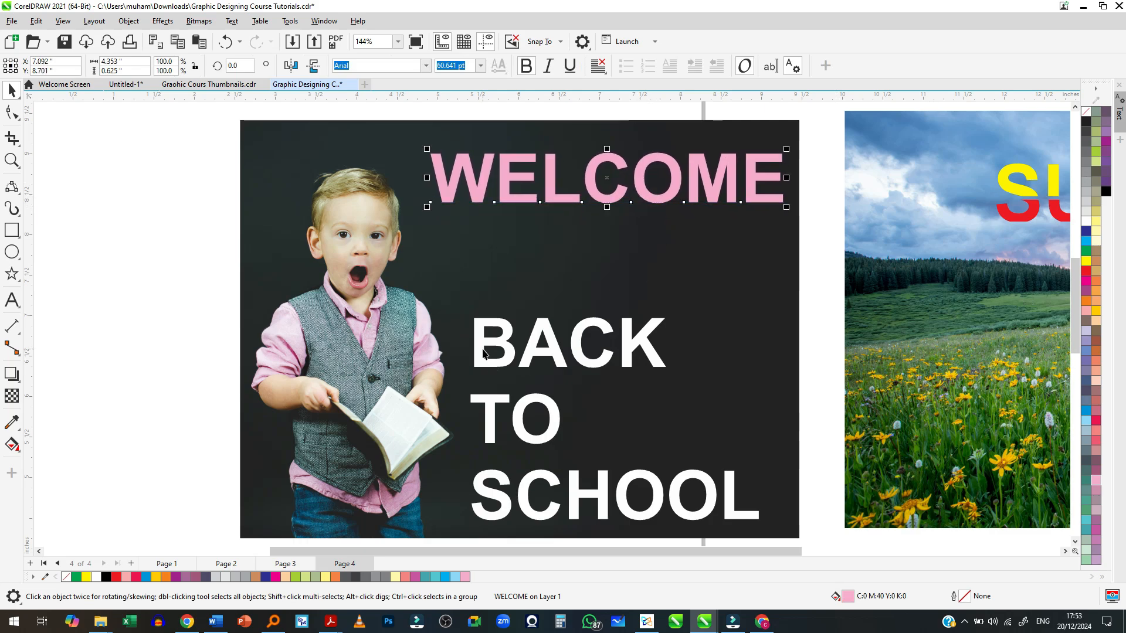
pyautogui.moveTo(484, 338); pyautogui.dragTo(492, 324)
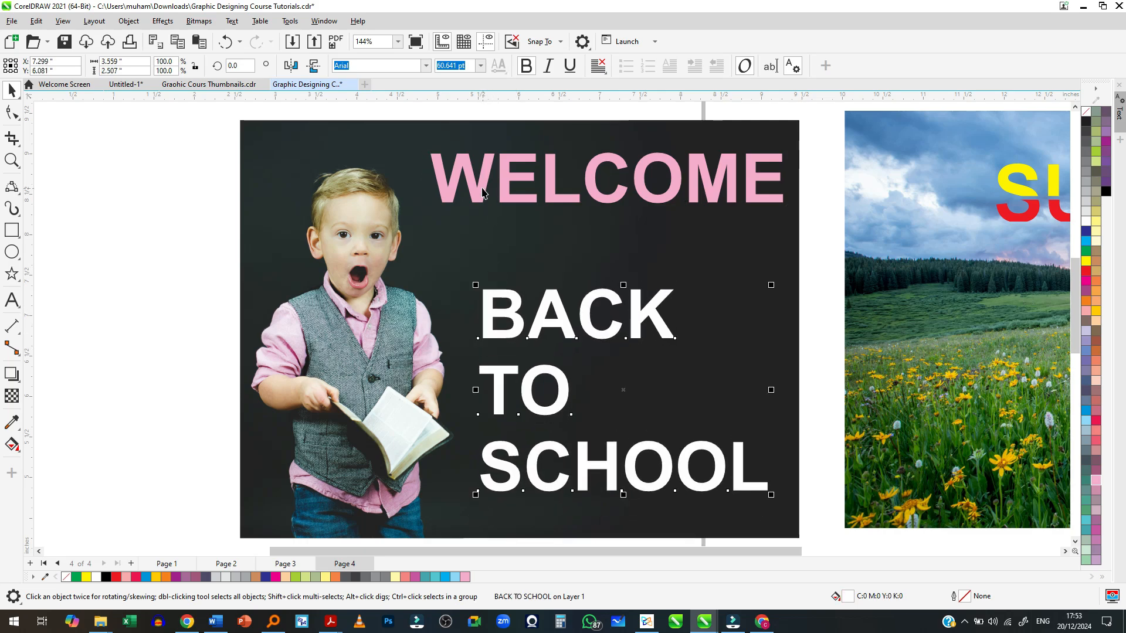
# Set the font size of both the BACK TO SCHOOL and WELCOME texts to 60 pt
pyautogui.click(484, 194)
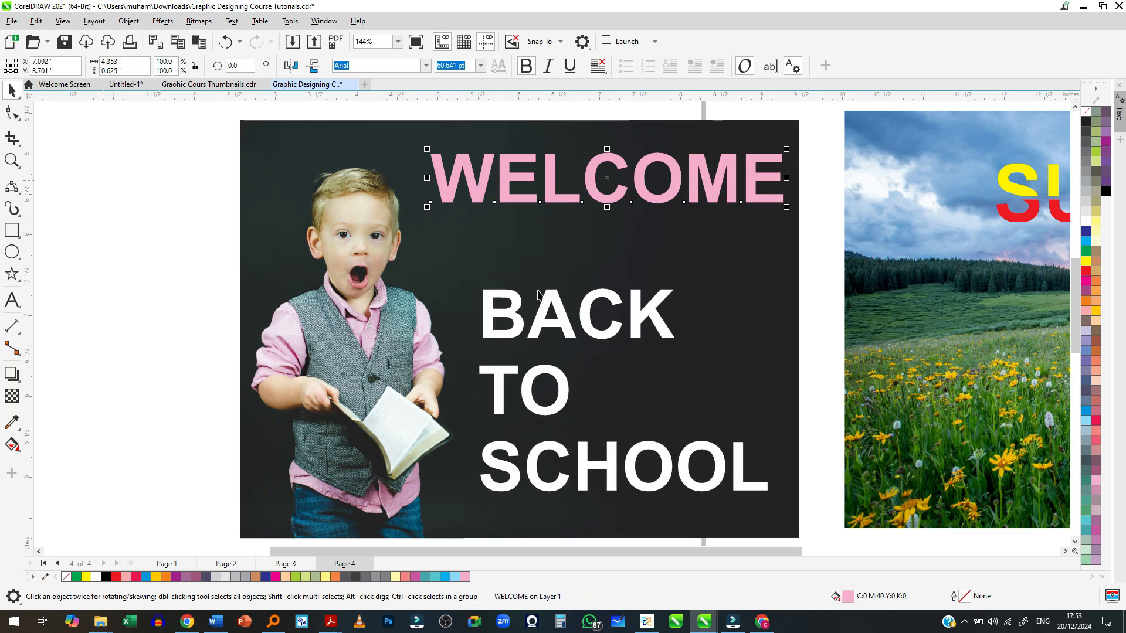
pyautogui.click(542, 318)
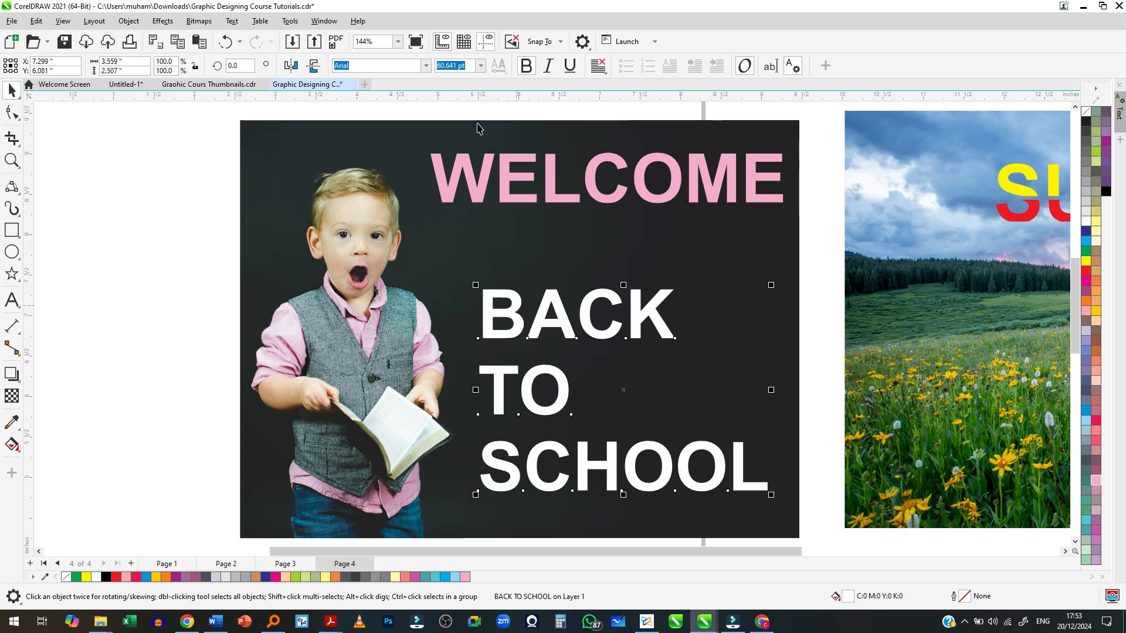
pyautogui.click(447, 65)
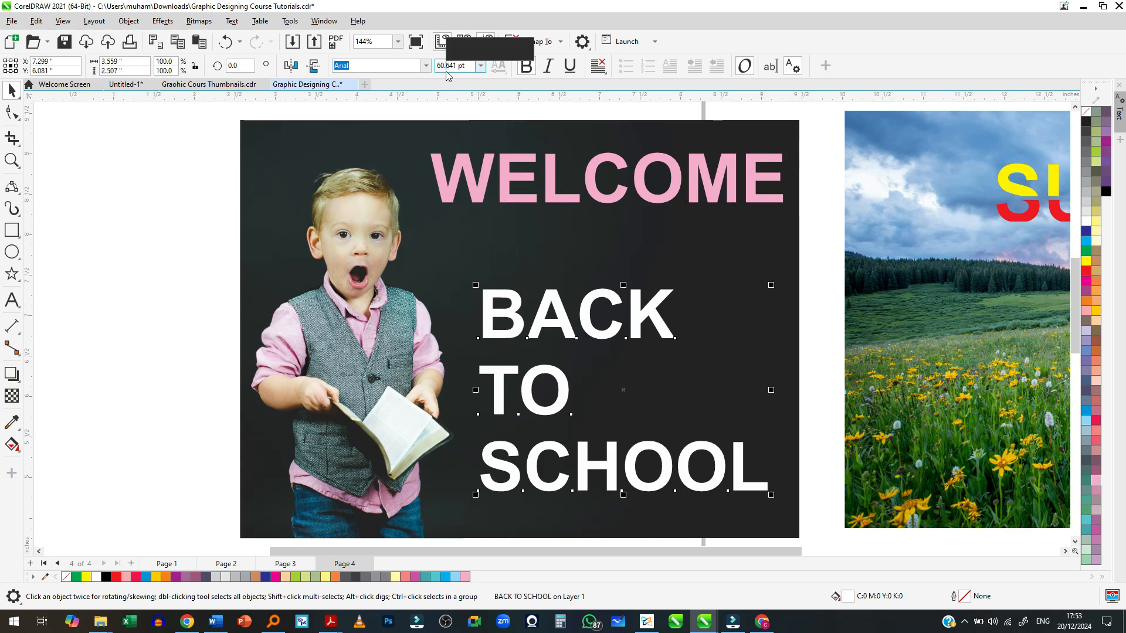
pyautogui.doubleClick(446, 66)
pyautogui.write('60')
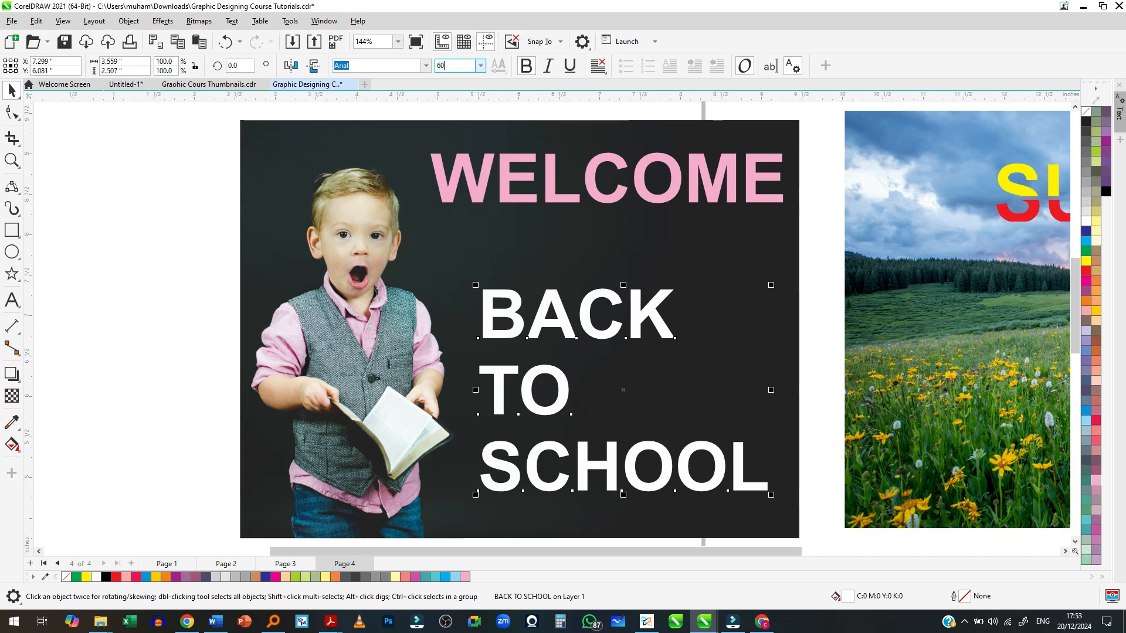
pyautogui.press('Return')
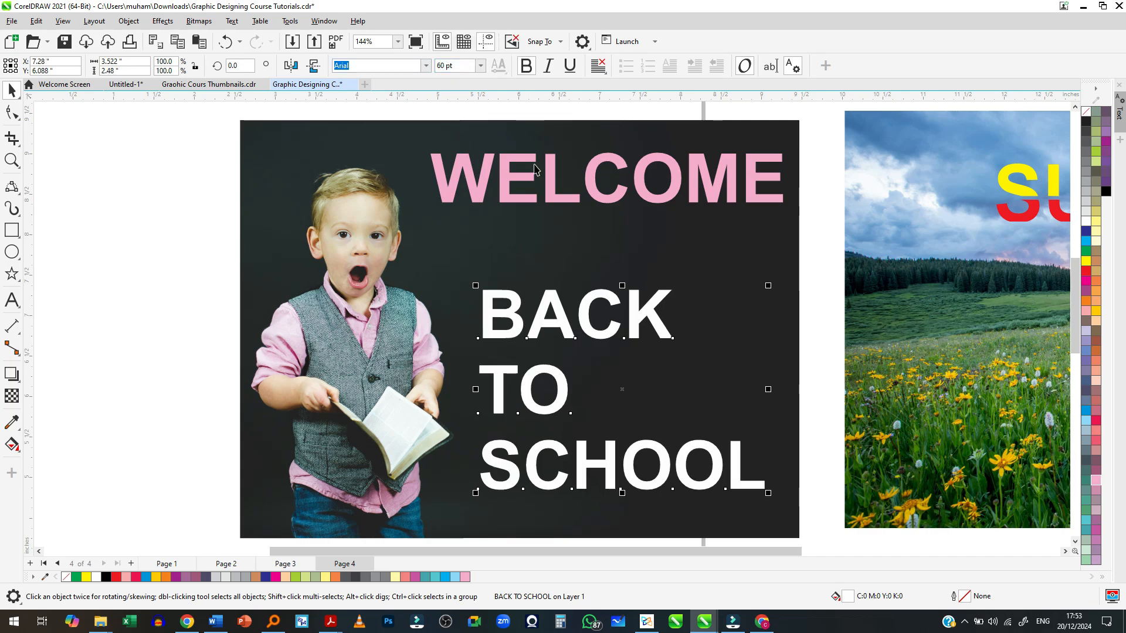
pyautogui.click(505, 196)
pyautogui.doubleClick(454, 65)
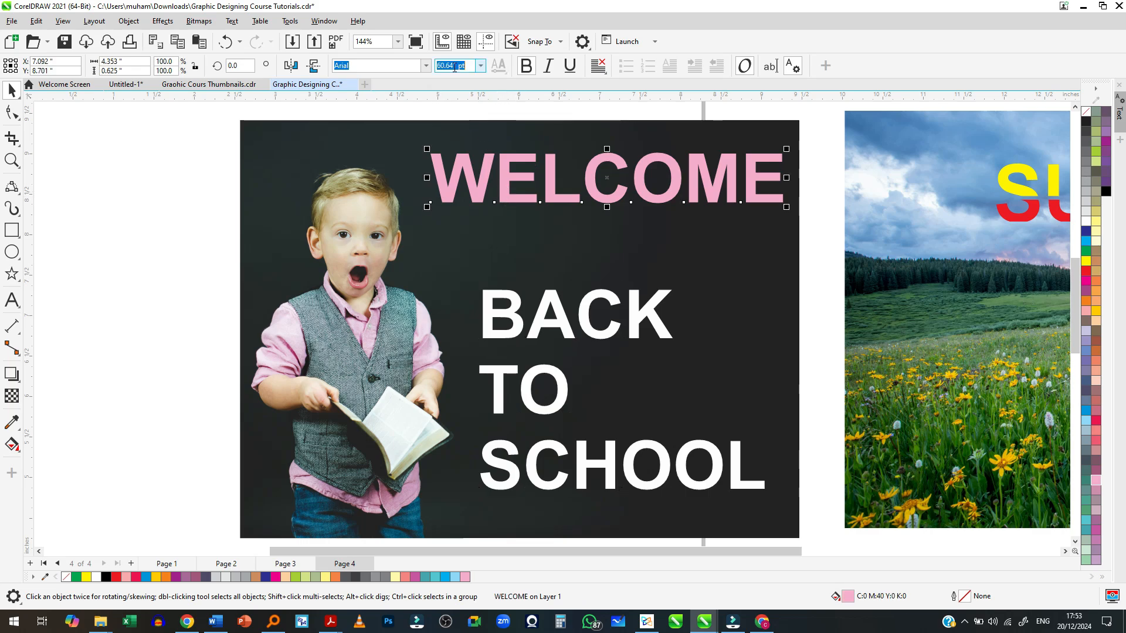
pyautogui.write('60')
pyautogui.press('Return')
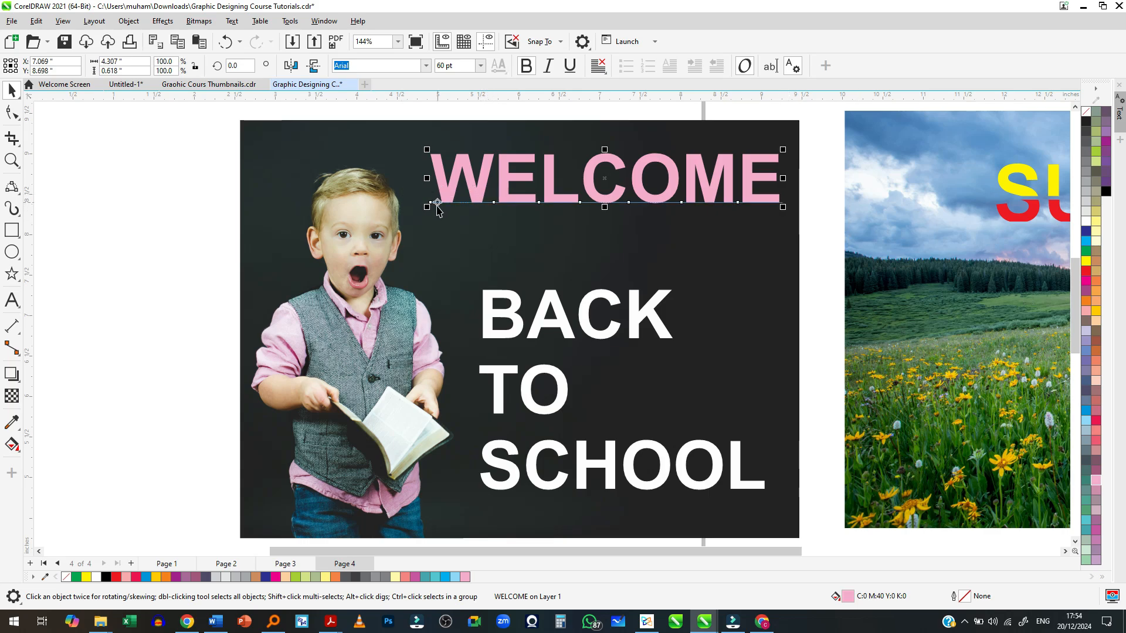
# Examine the WELCOME text's character nodes and available options with the Shape tool
pyautogui.scroll(-2, 279, 225)
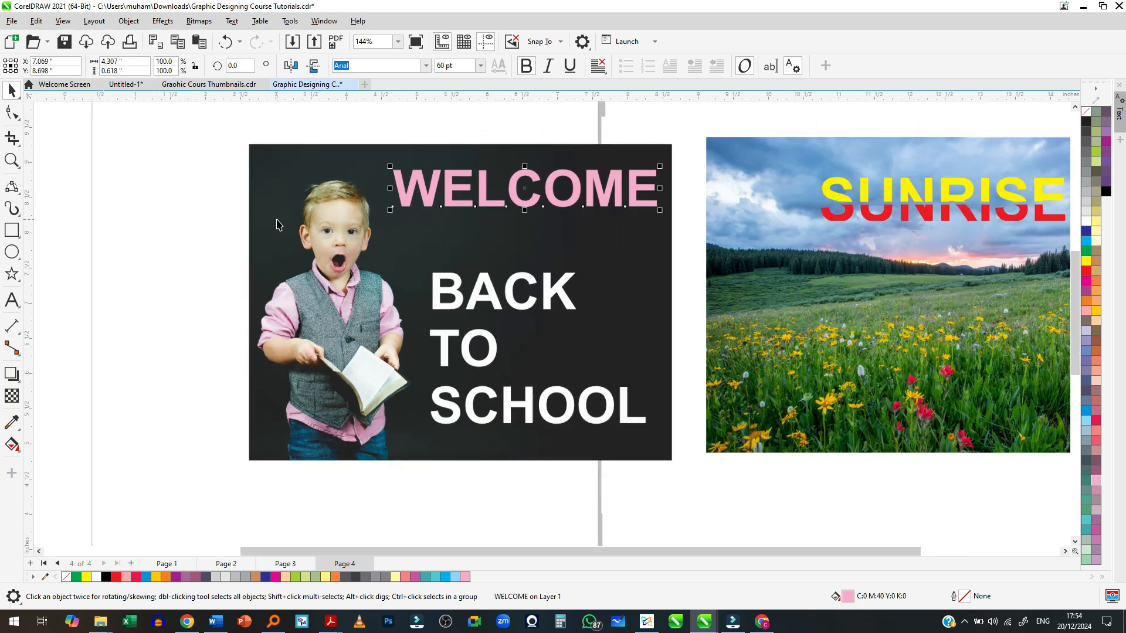
pyautogui.scroll(1, 511, 264)
pyautogui.scroll(2, 490, 188)
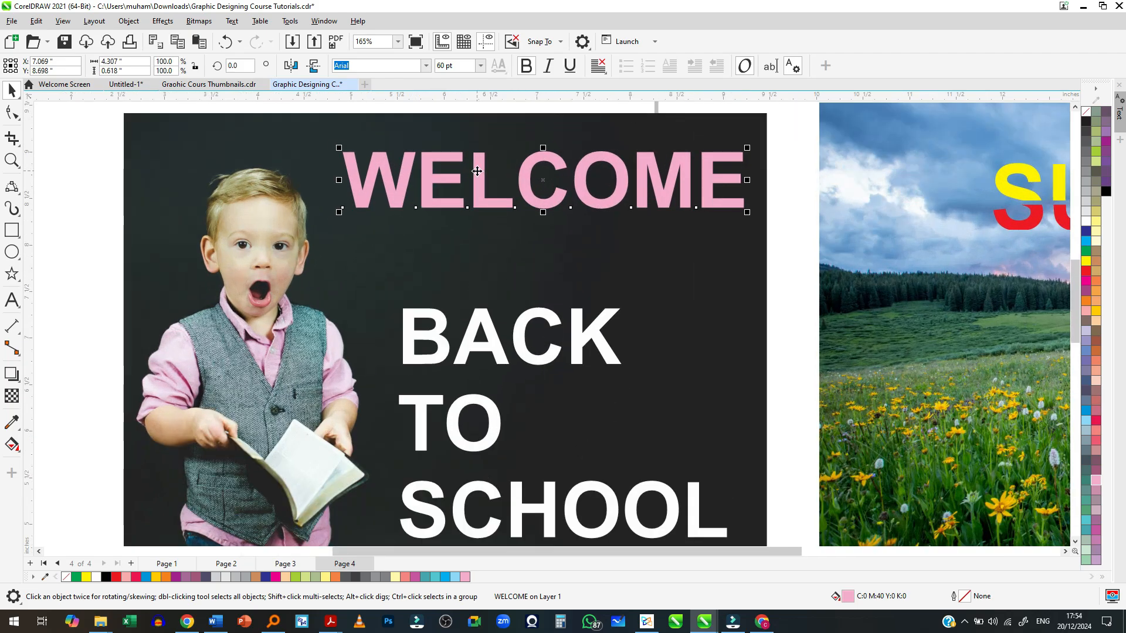
pyautogui.scroll(2, 483, 153)
pyautogui.scroll(1, 652, 152)
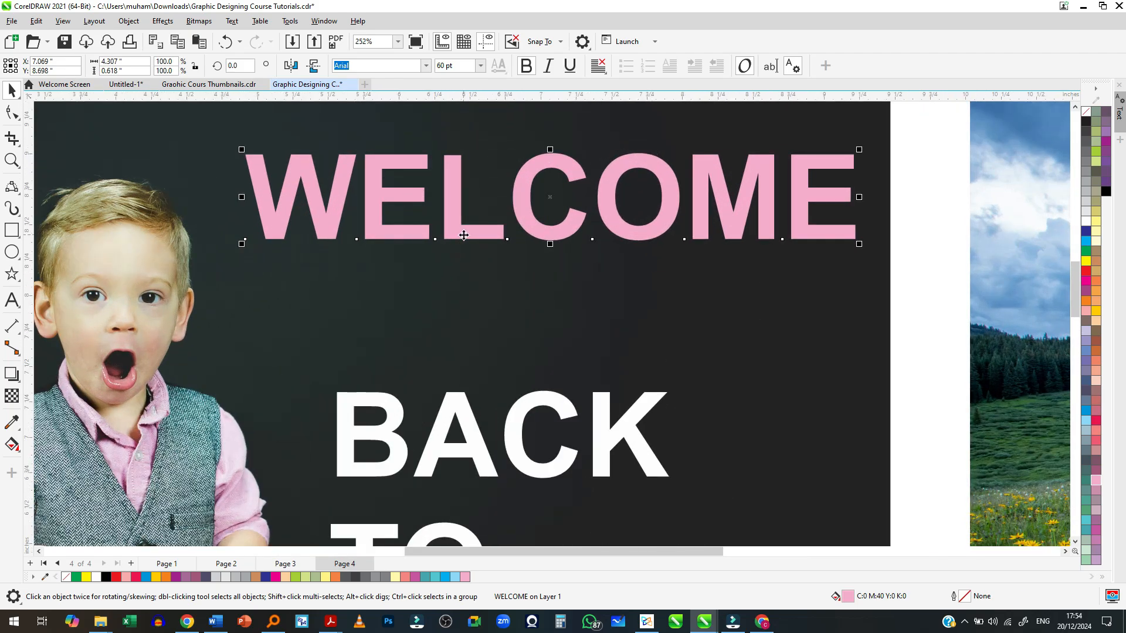
pyautogui.click(12, 113)
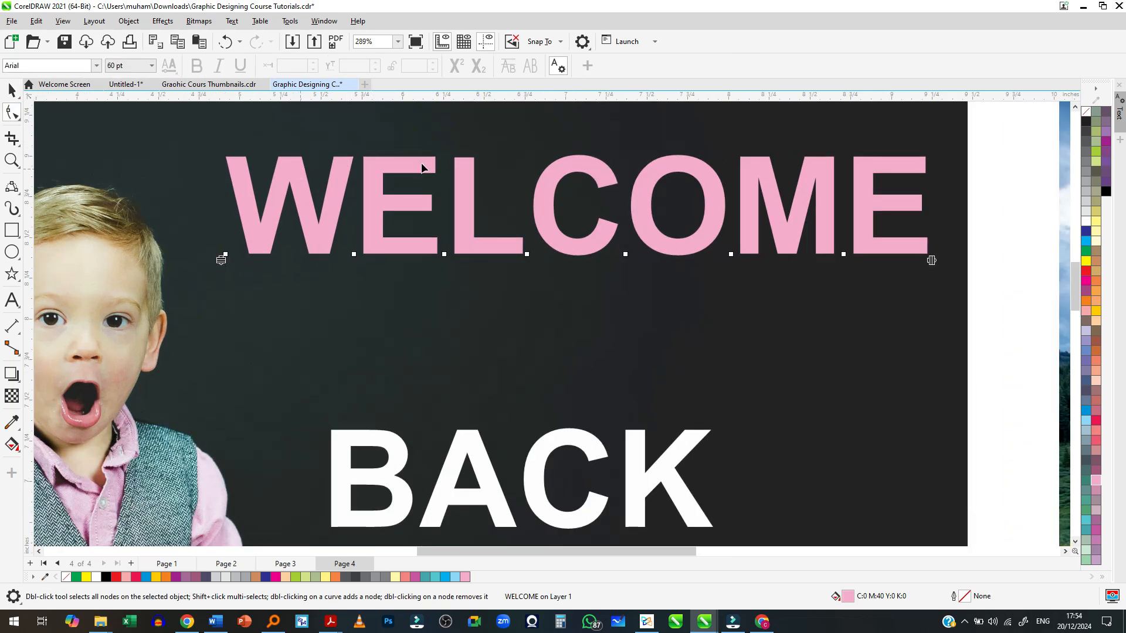
pyautogui.scroll(2, 631, 165)
pyautogui.scroll(-2, 602, 175)
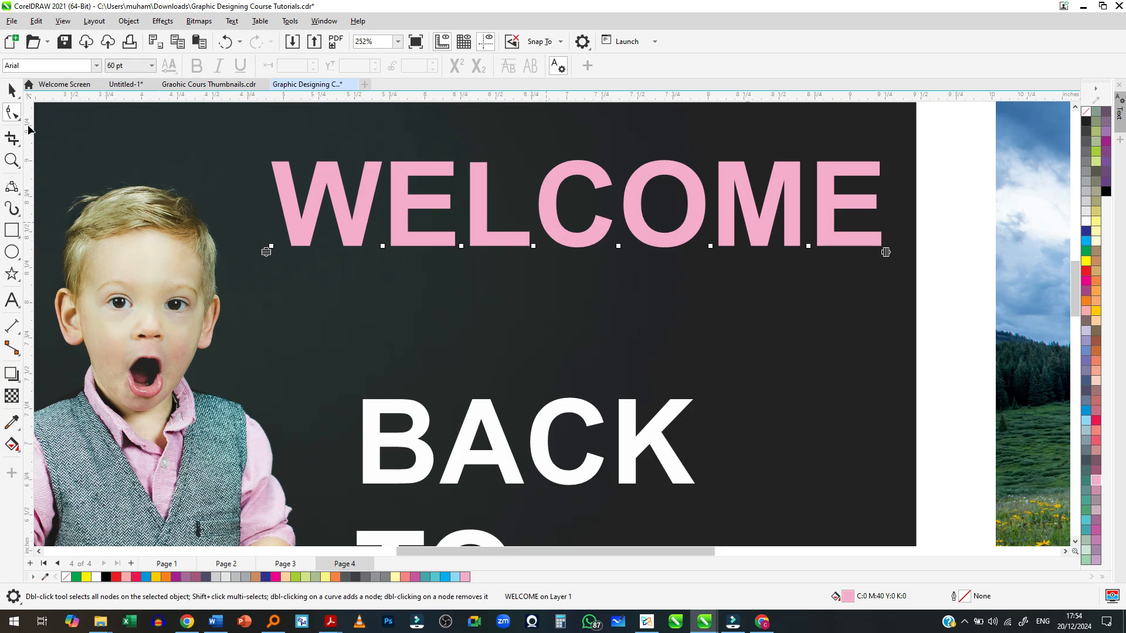
pyautogui.moveTo(545, 222); pyautogui.dragTo(677, 326)
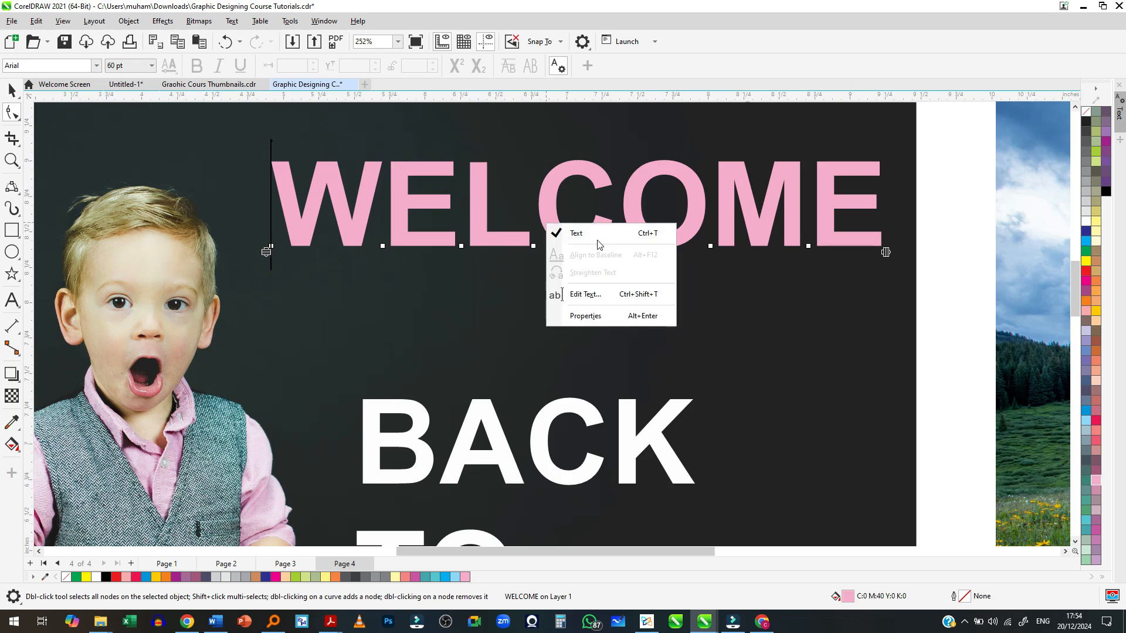
# Convert the WELCOME text to curves and show its outline nodes with the Shape tool
pyautogui.click(11, 88)
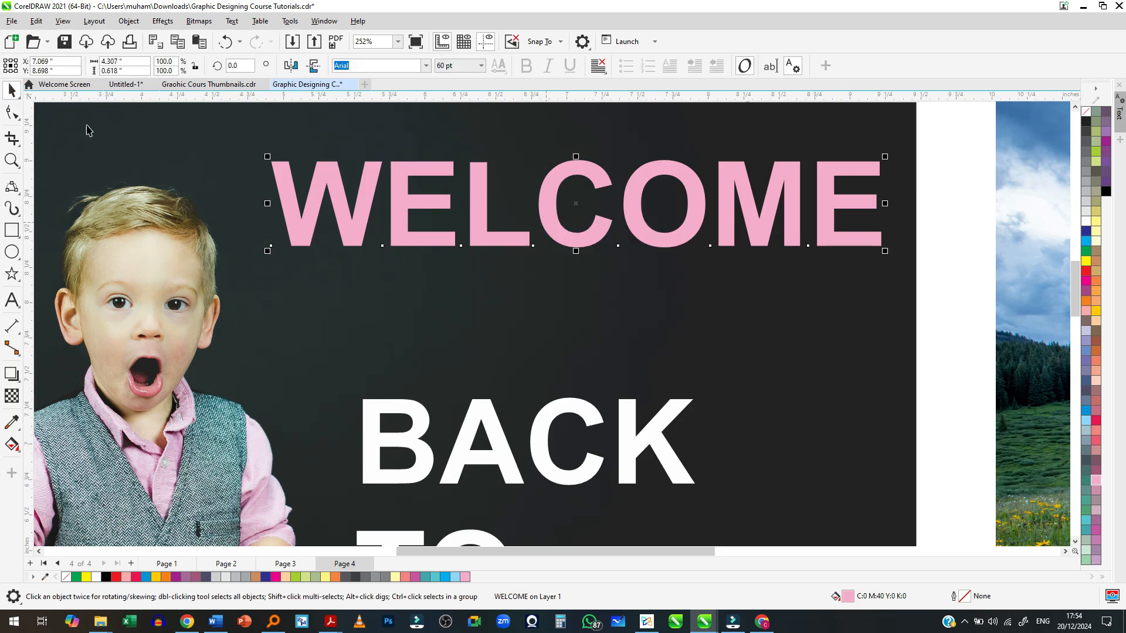
pyautogui.rightClick(542, 203)
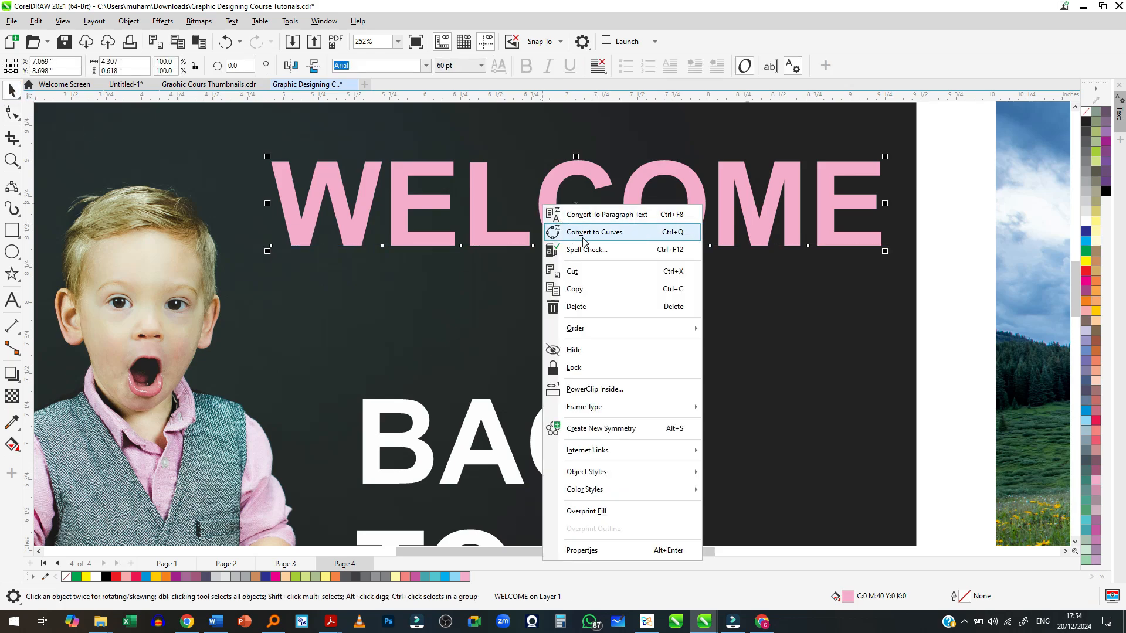
pyautogui.click(610, 233)
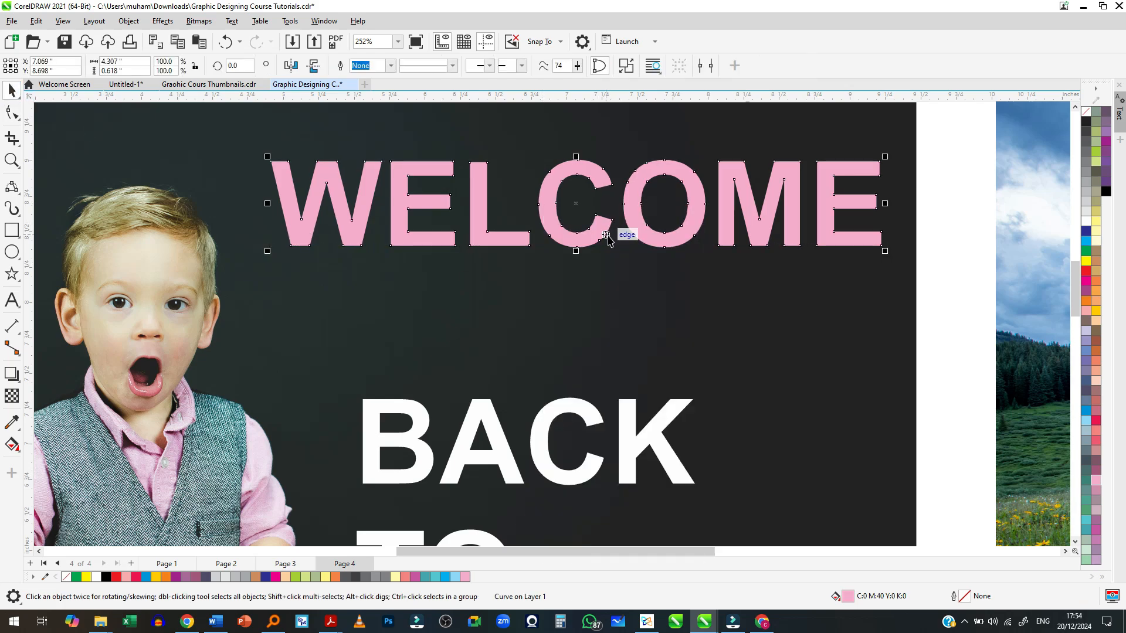
pyautogui.scroll(2, 599, 177)
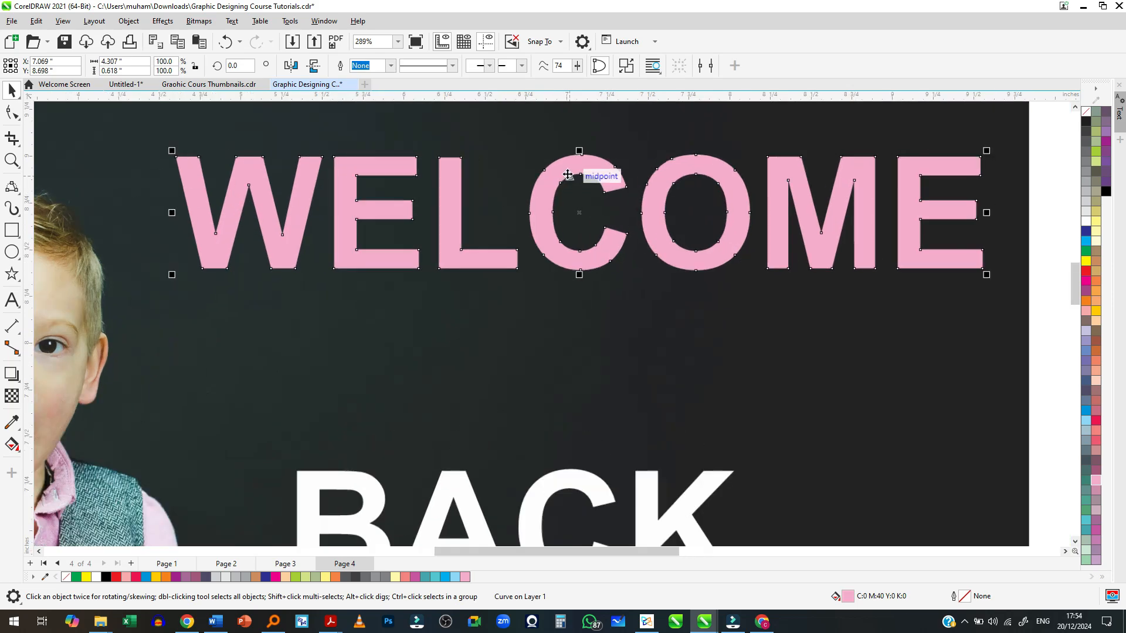
pyautogui.click(12, 112)
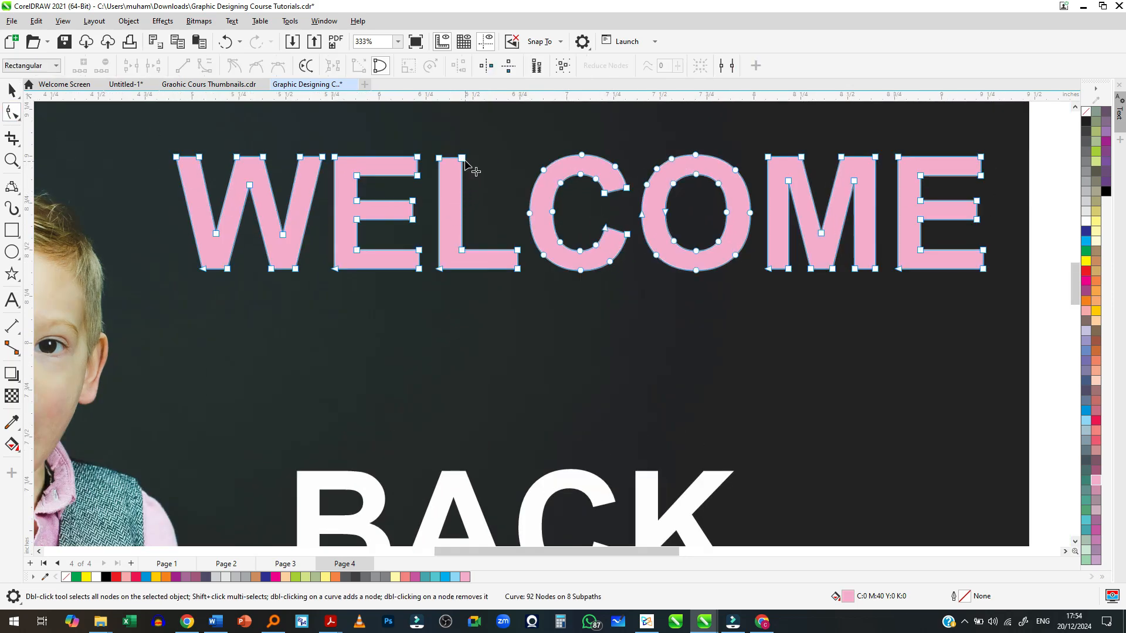
# Reshape the L of WELCOME by moving its upper-right node outward, and undo both the reshape and the curve conversion
pyautogui.moveTo(462, 157); pyautogui.dragTo(491, 159)
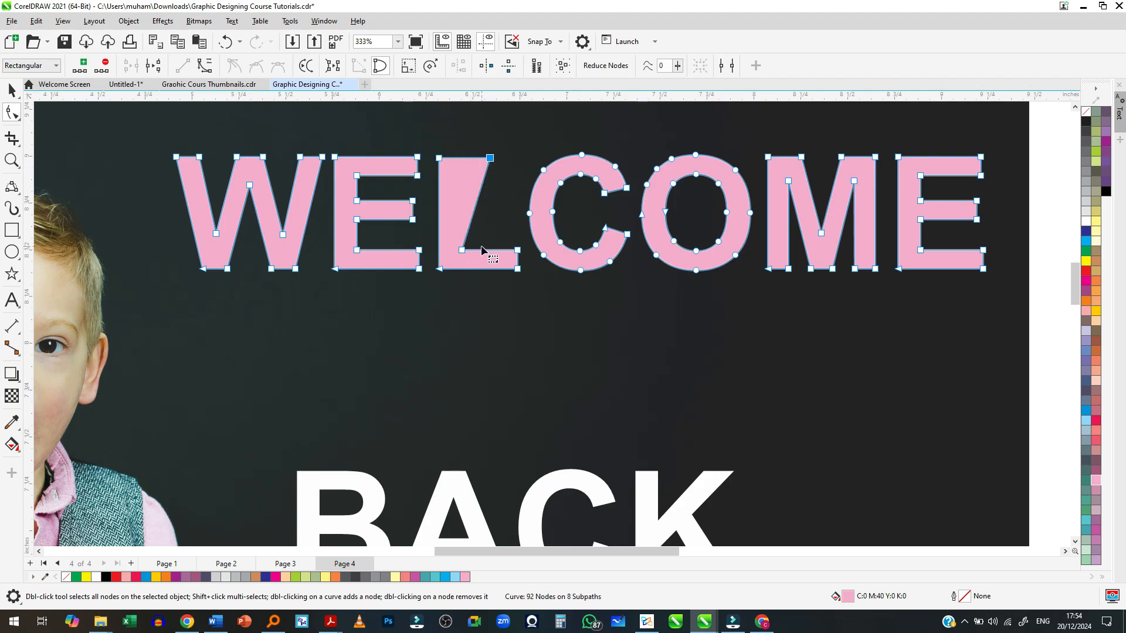
pyautogui.hotkey('ctrl', 'z')
pyautogui.hotkey('ctrl', 'z')
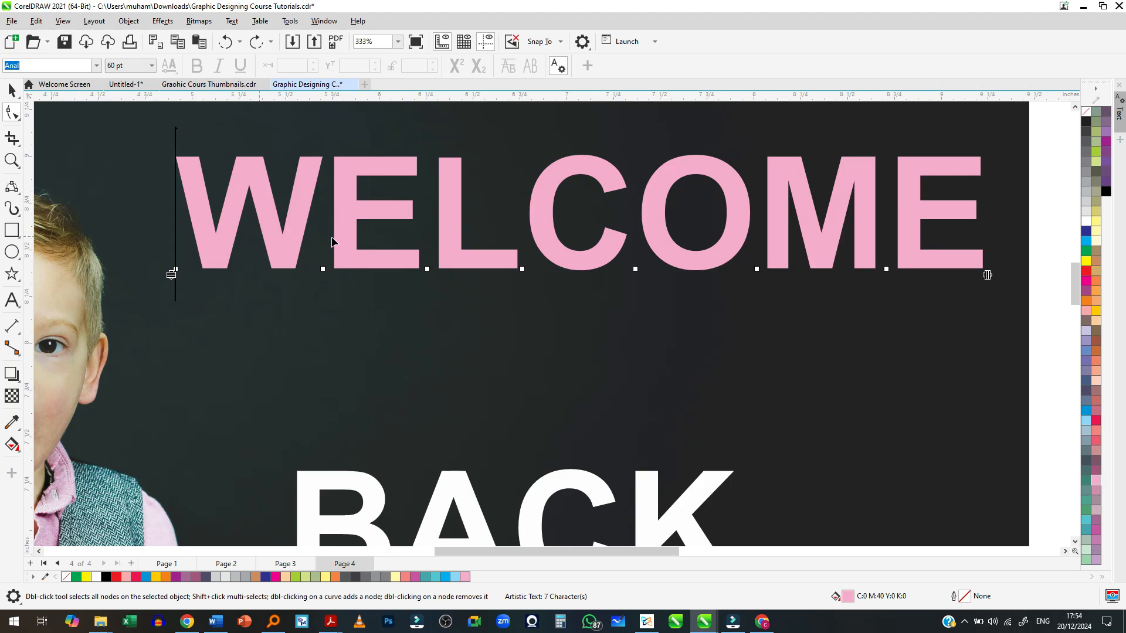
pyautogui.click(11, 90)
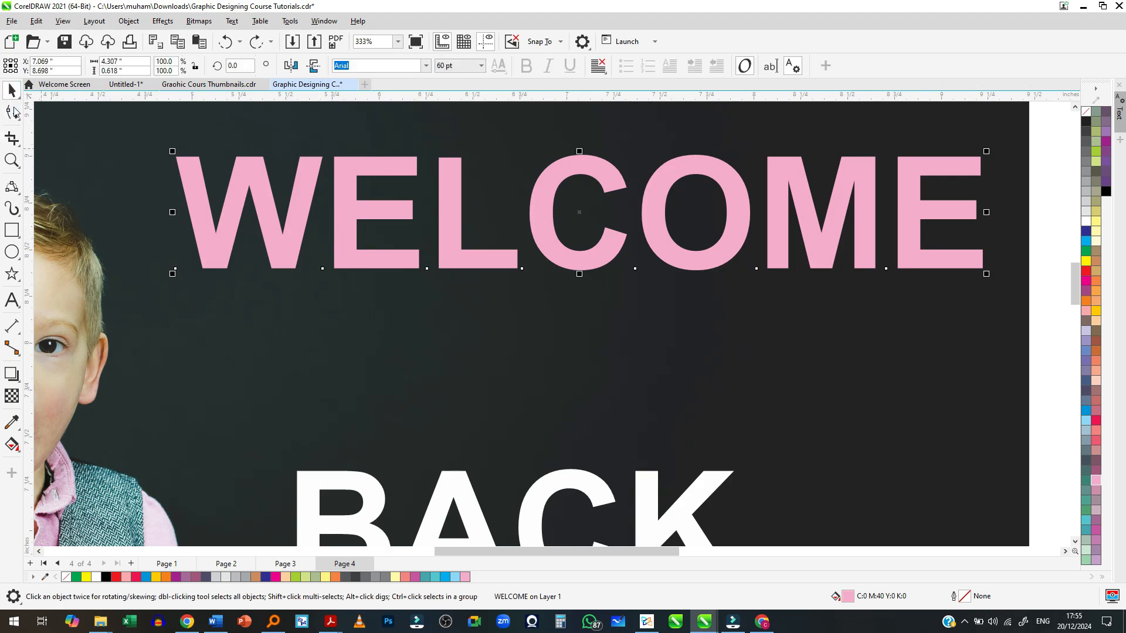
# Convert the BACK TO SCHOOL text to curves and deselect it
pyautogui.click(13, 112)
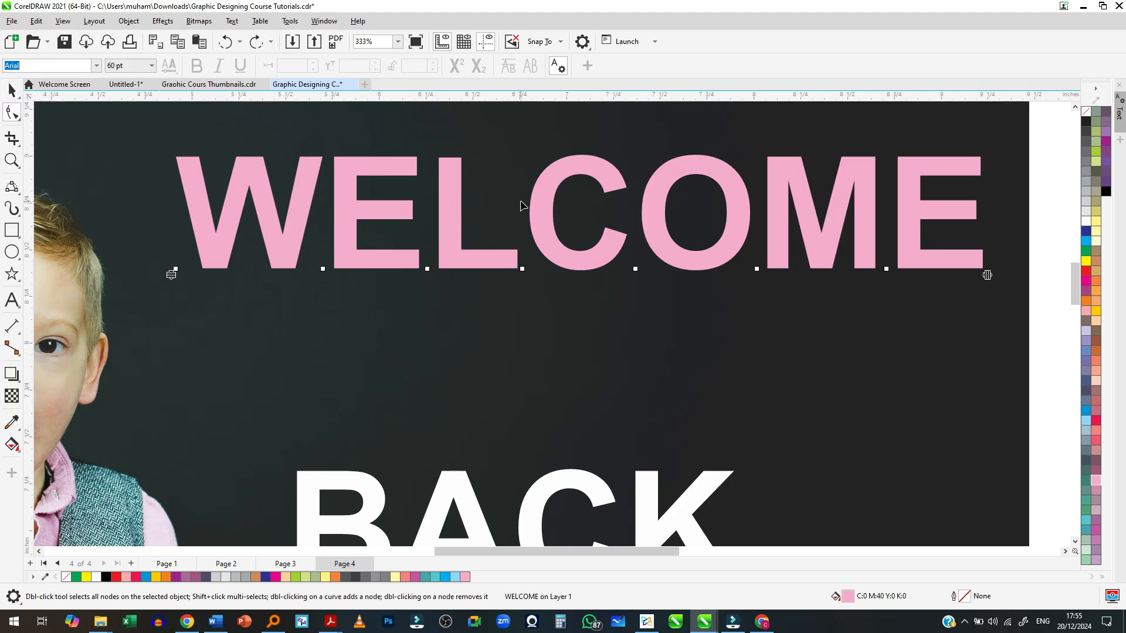
pyautogui.scroll(-3, 520, 204)
pyautogui.click(444, 396)
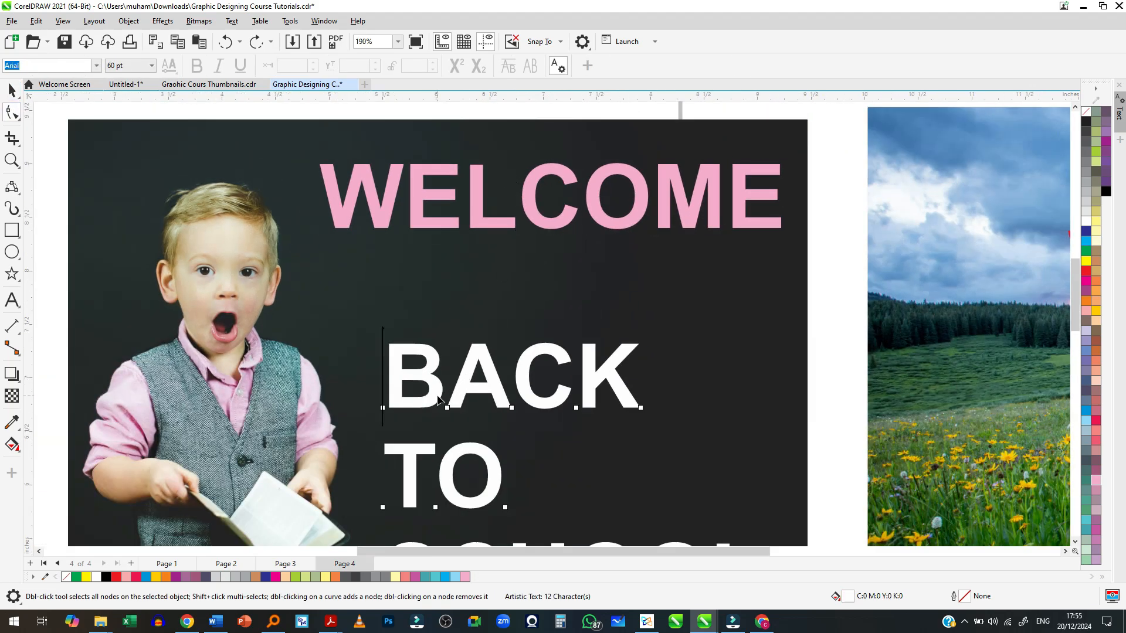
pyautogui.hotkey('ctrl', 'q')
pyautogui.click(12, 98)
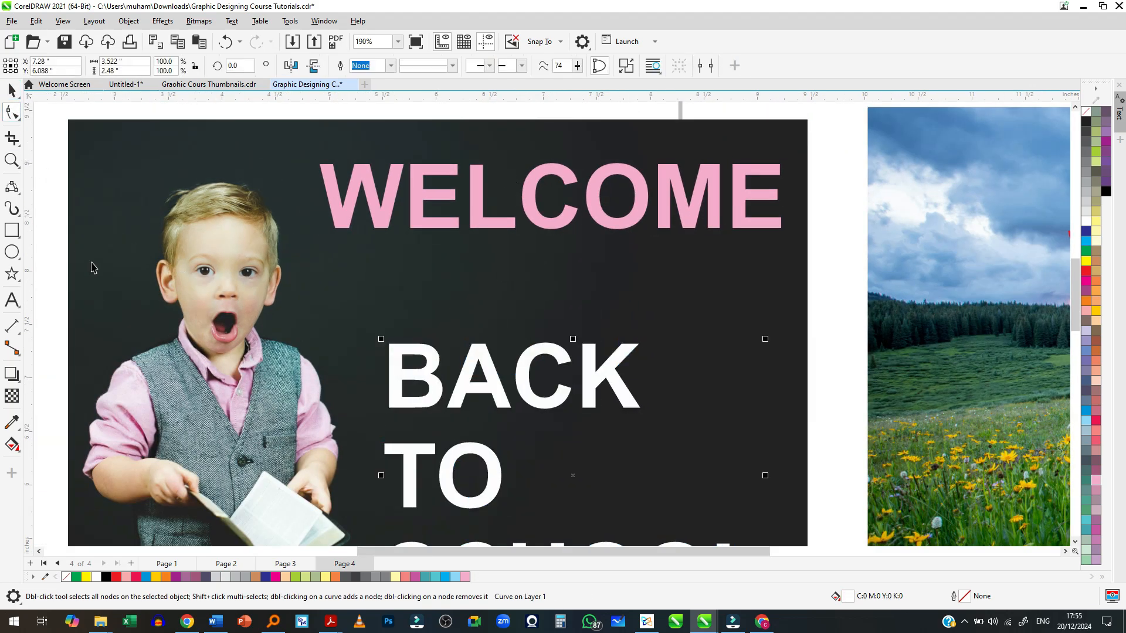
pyautogui.click(65, 293)
pyautogui.scroll(-1, 422, 256)
pyautogui.scroll(-1, 464, 317)
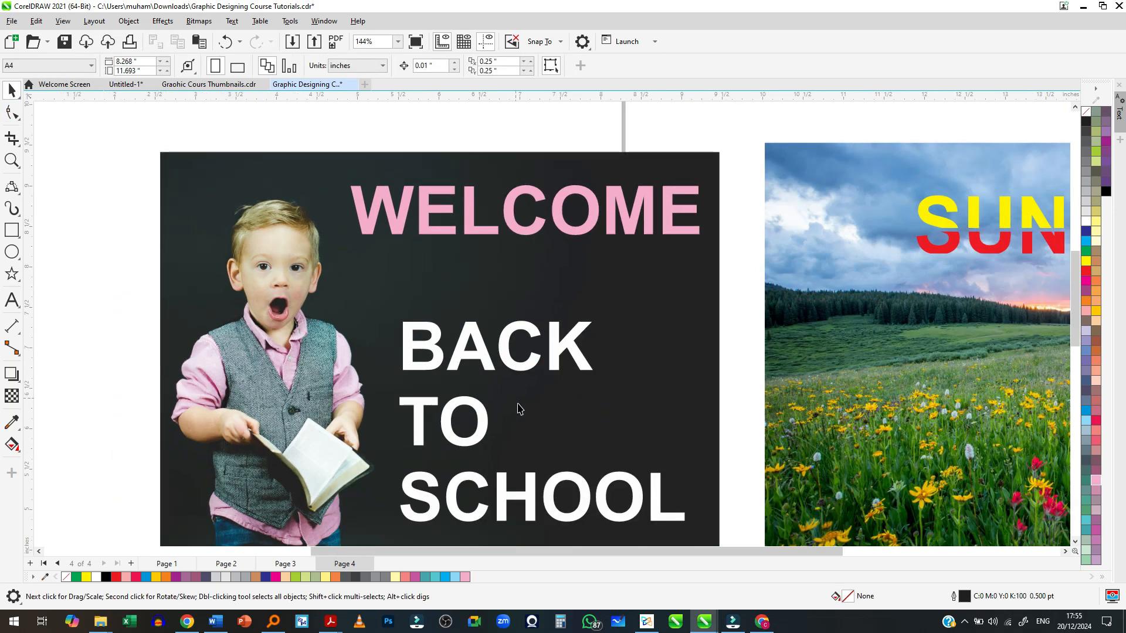
# Try replacing the letter C in WELCOME with "a" using the Text tool, and undo the replacement
pyautogui.scroll(1, 518, 409)
pyautogui.press('F8')
pyautogui.click(463, 194)
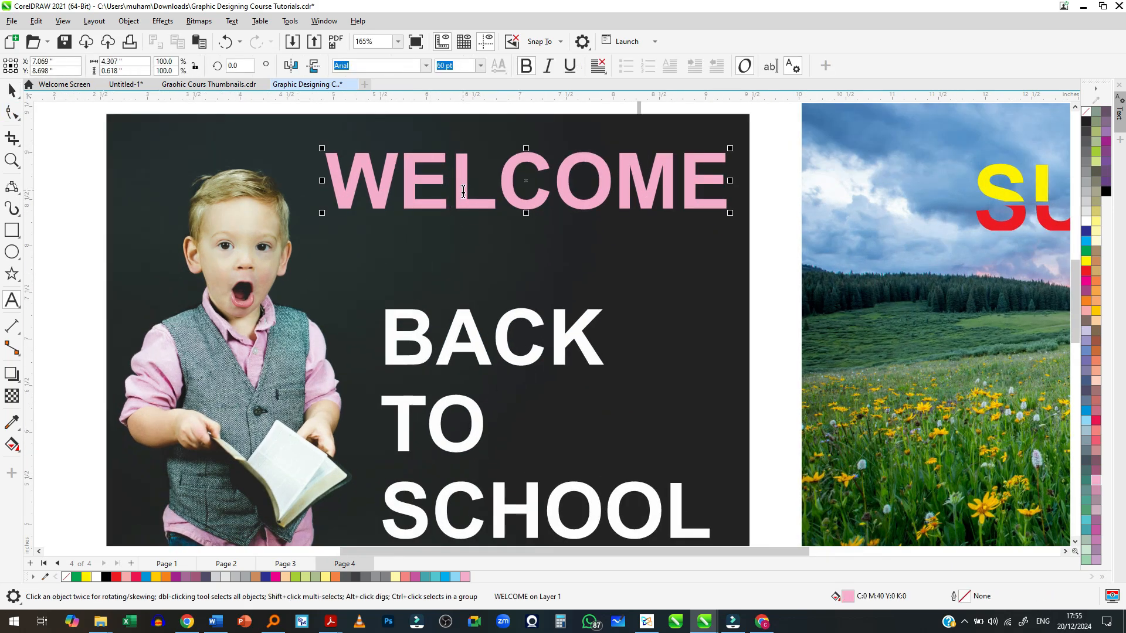
pyautogui.moveTo(512, 192); pyautogui.dragTo(578, 182)
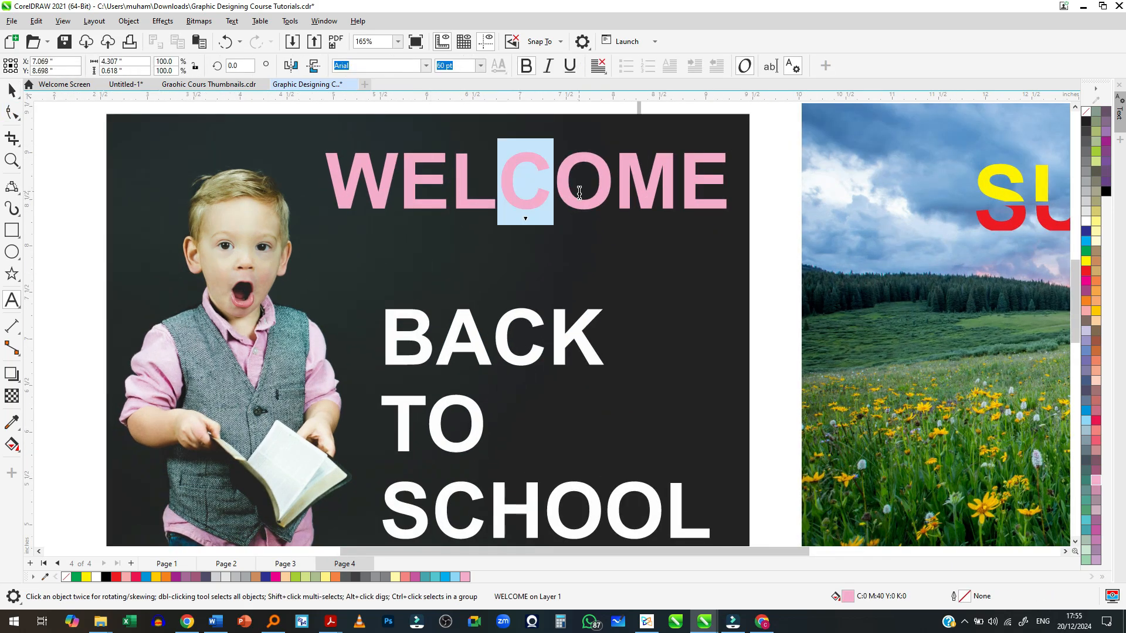
pyautogui.write('a')
pyautogui.hotkey('ctrl', 'z')
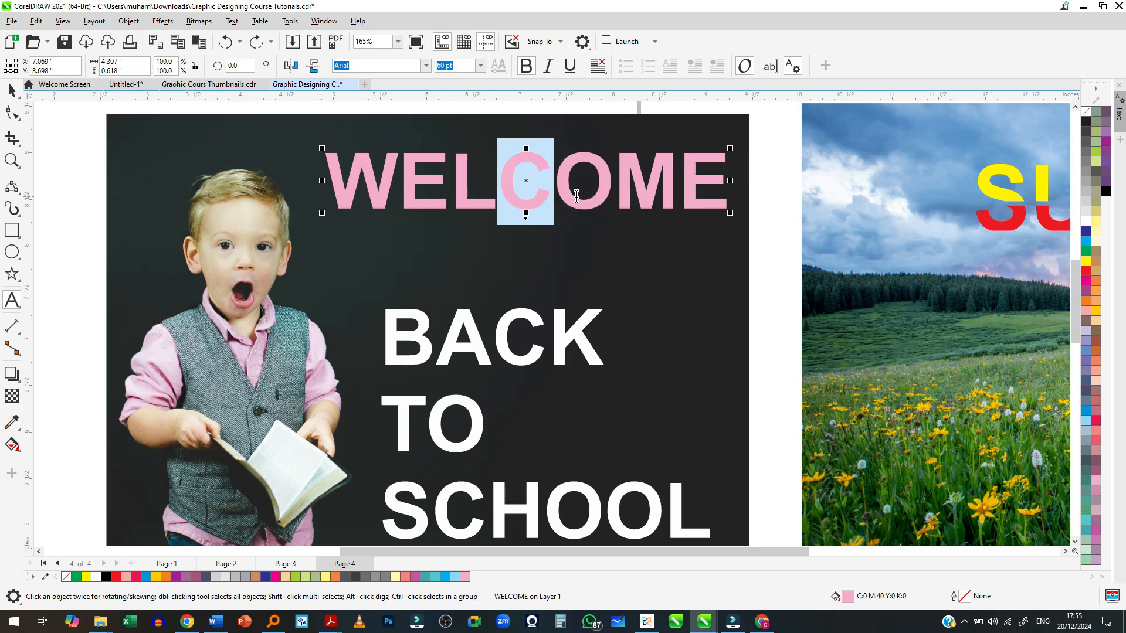
# Try to edit BACK TO SCHOOL with the Text tool, and examine its curve nodes
pyautogui.click(471, 348)
pyautogui.click(12, 90)
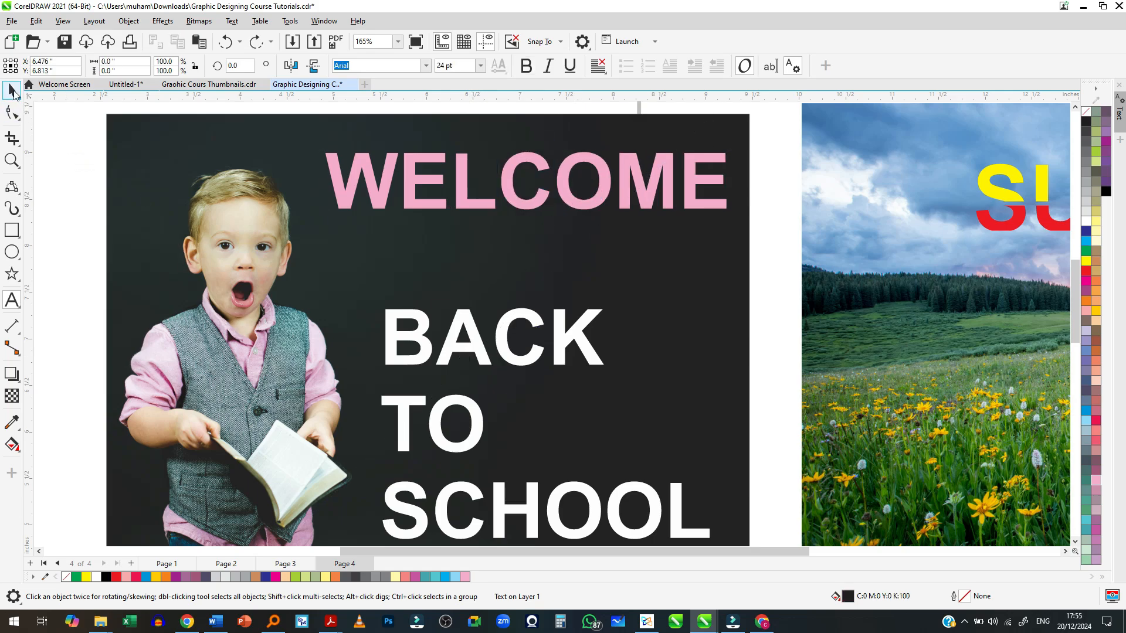
pyautogui.click(458, 355)
pyautogui.doubleClick(456, 351)
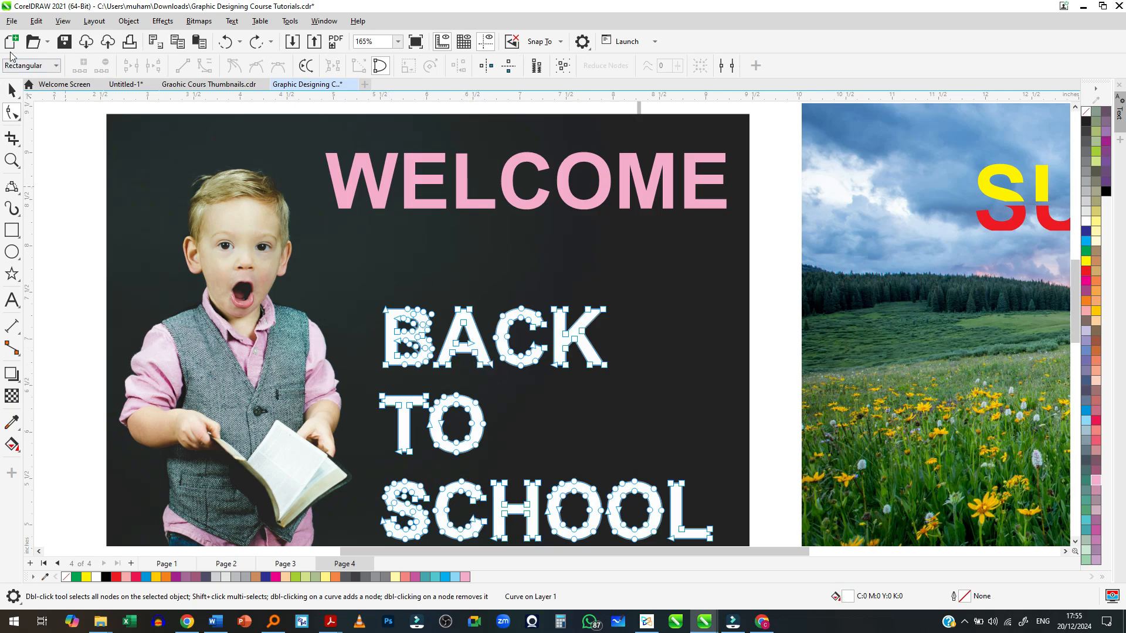
# Select the WELCOME text, show its character nodes with the Shape tool, and select a single letter's node
pyautogui.click(12, 90)
pyautogui.scroll(3, 528, 158)
pyautogui.click(519, 163)
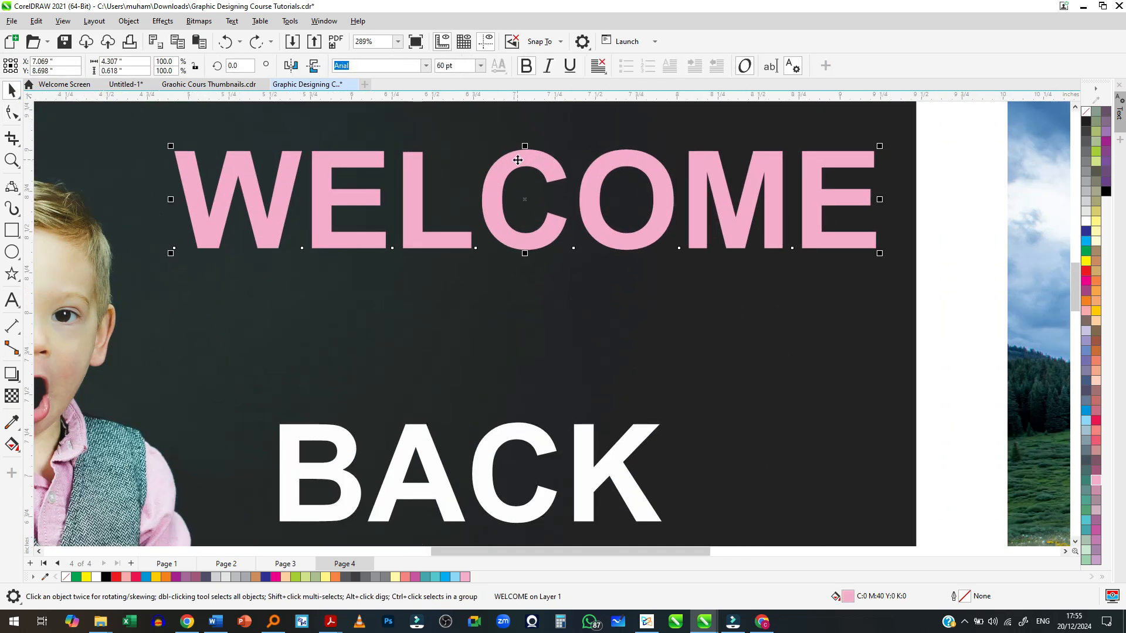
pyautogui.click(12, 113)
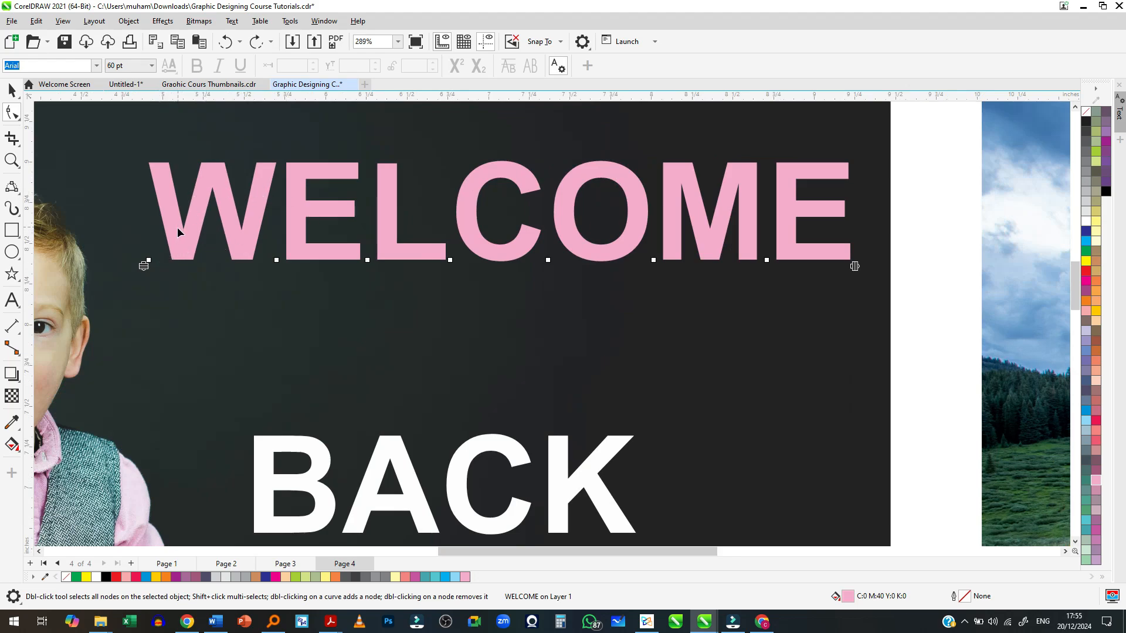
pyautogui.click(146, 264)
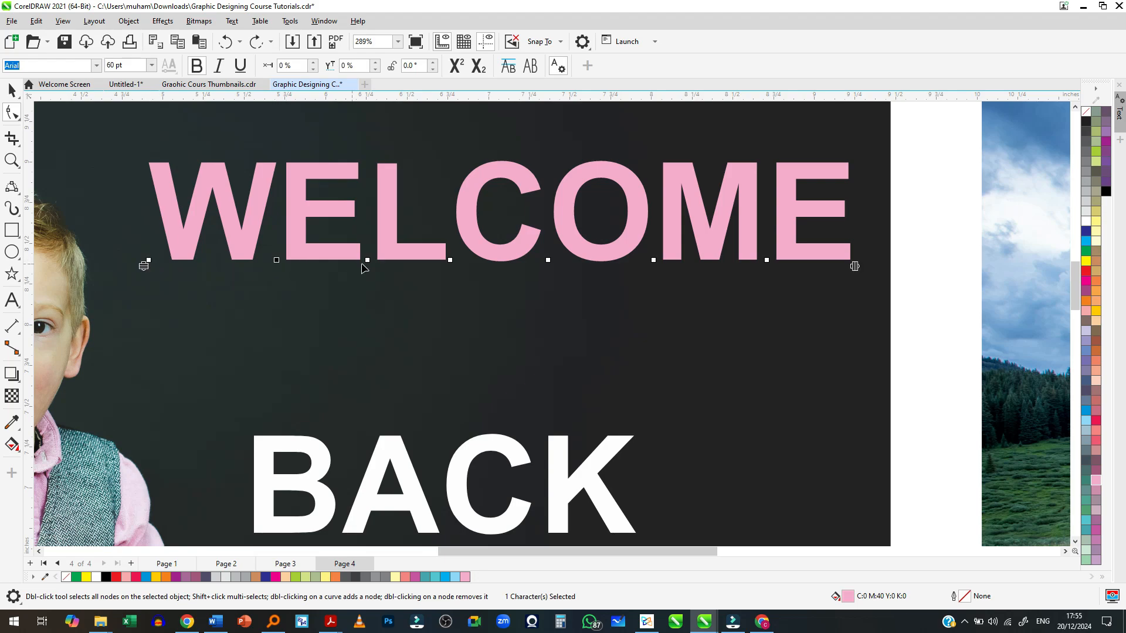
# Widen the letter spacing of WELCOME with the Shape tool until the word extends past the photo's right edge
pyautogui.scroll(-1, 376, 249)
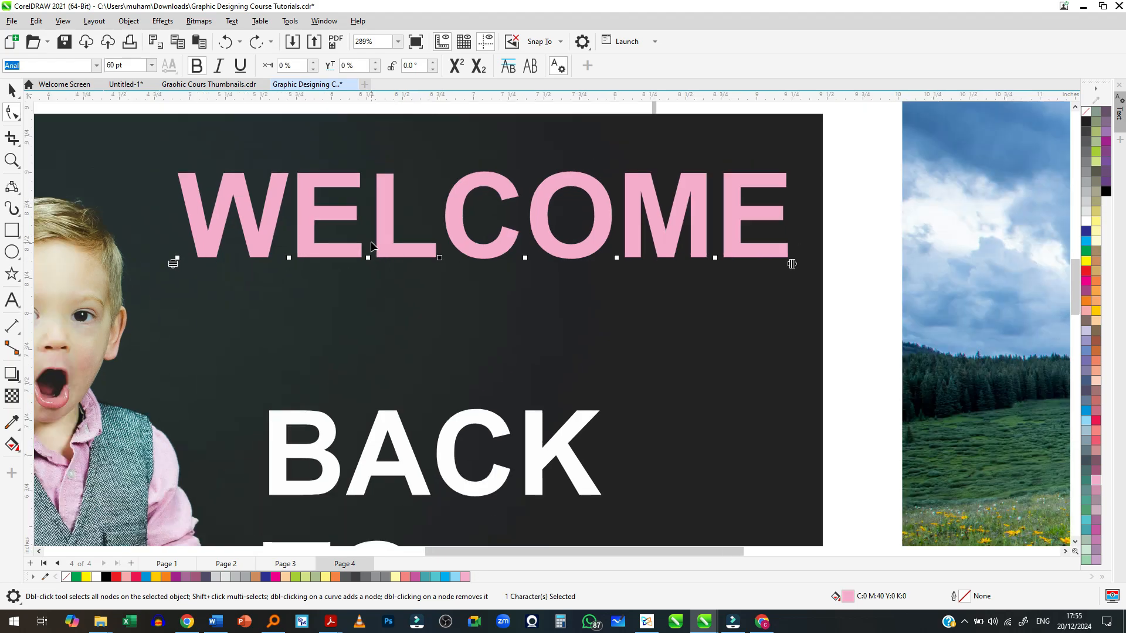
pyautogui.scroll(-1, 382, 212)
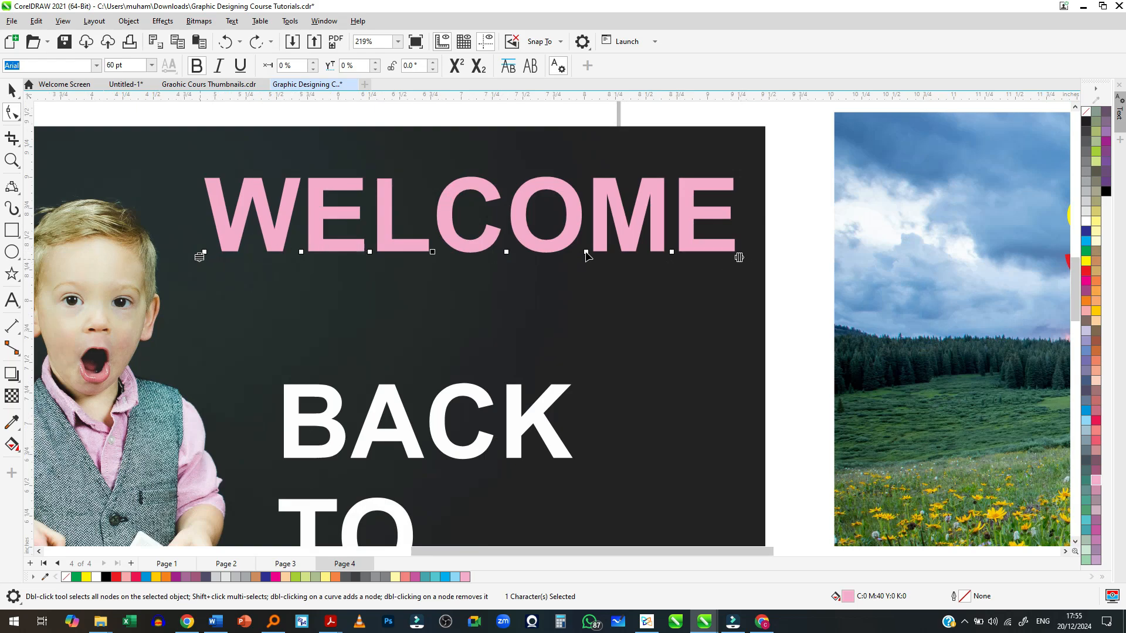
pyautogui.scroll(3, 686, 234)
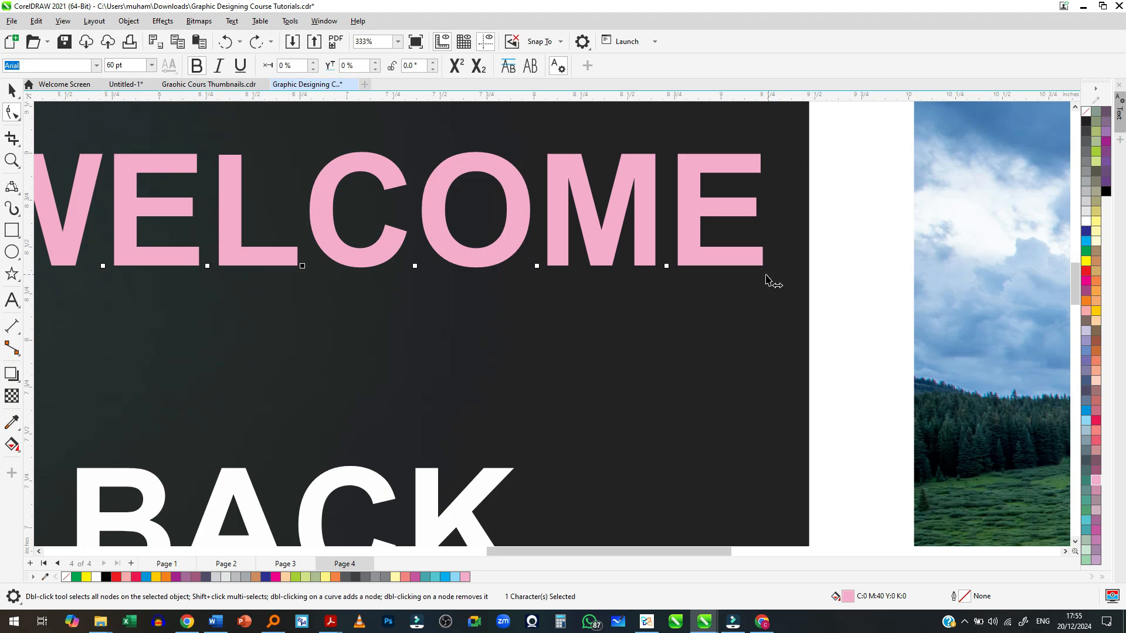
pyautogui.scroll(-1, 825, 283)
pyautogui.scroll(-3, 825, 282)
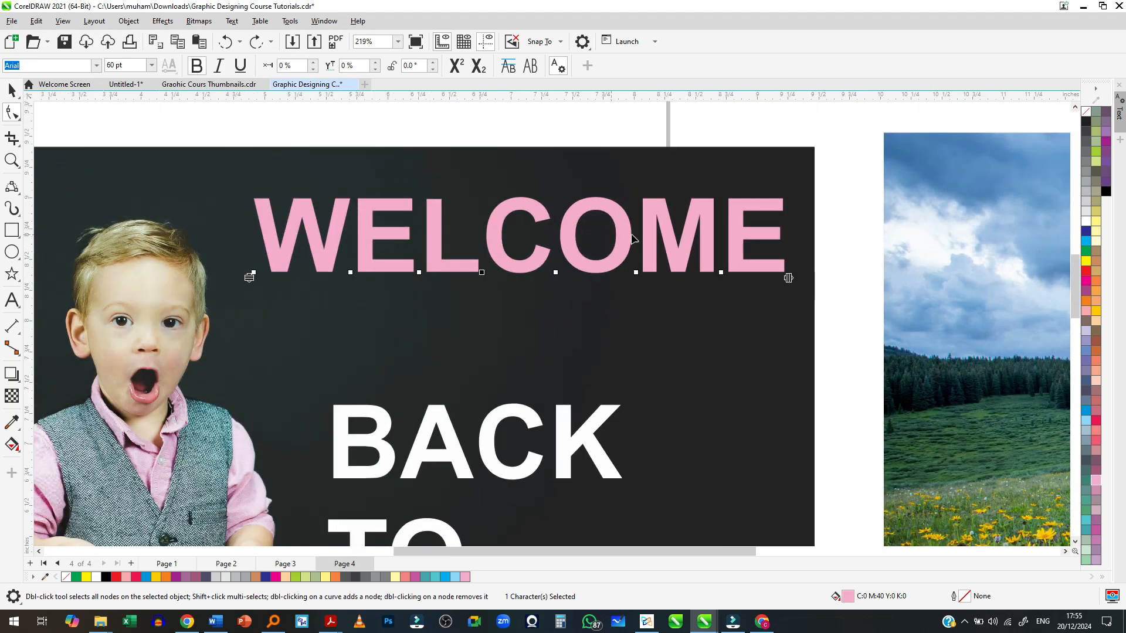
pyautogui.scroll(-1, 720, 269)
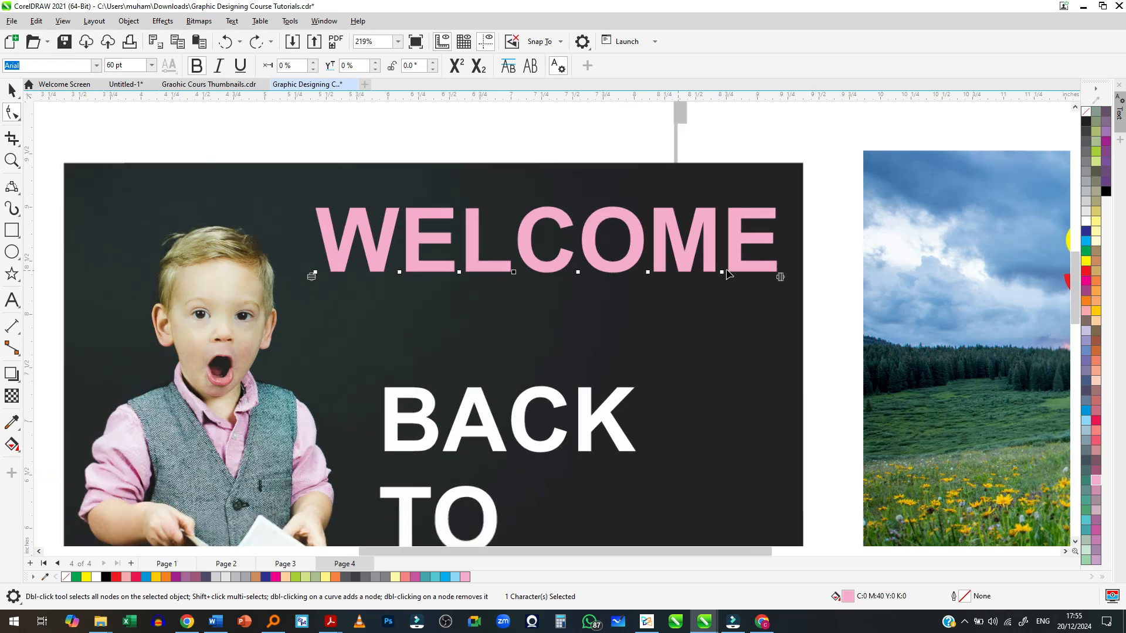
pyautogui.moveTo(782, 277); pyautogui.dragTo(927, 276)
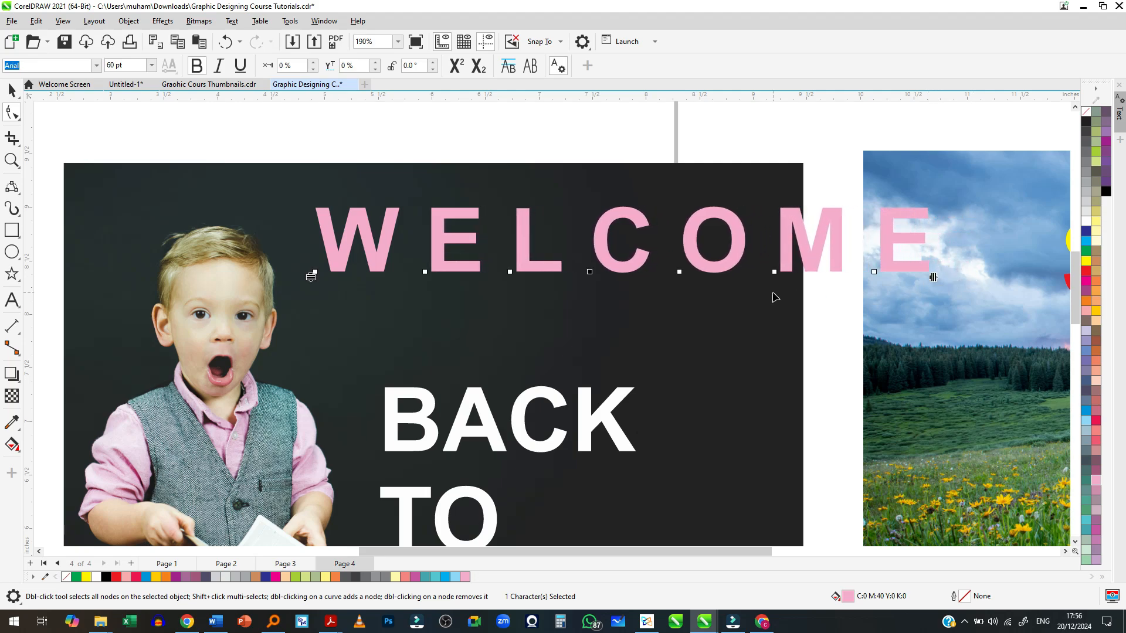
# Scale the widely spaced WELCOME text down to about 43.8 pt and move it slightly lower on the photo
pyautogui.click(12, 90)
pyautogui.click(931, 274)
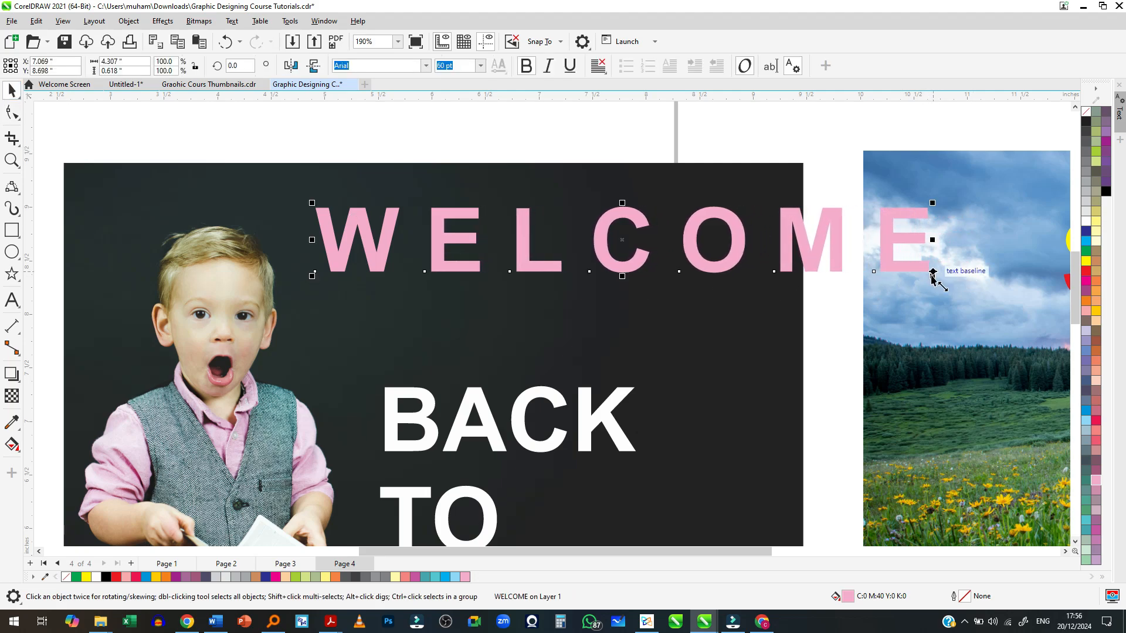
pyautogui.moveTo(932, 269); pyautogui.dragTo(777, 296)
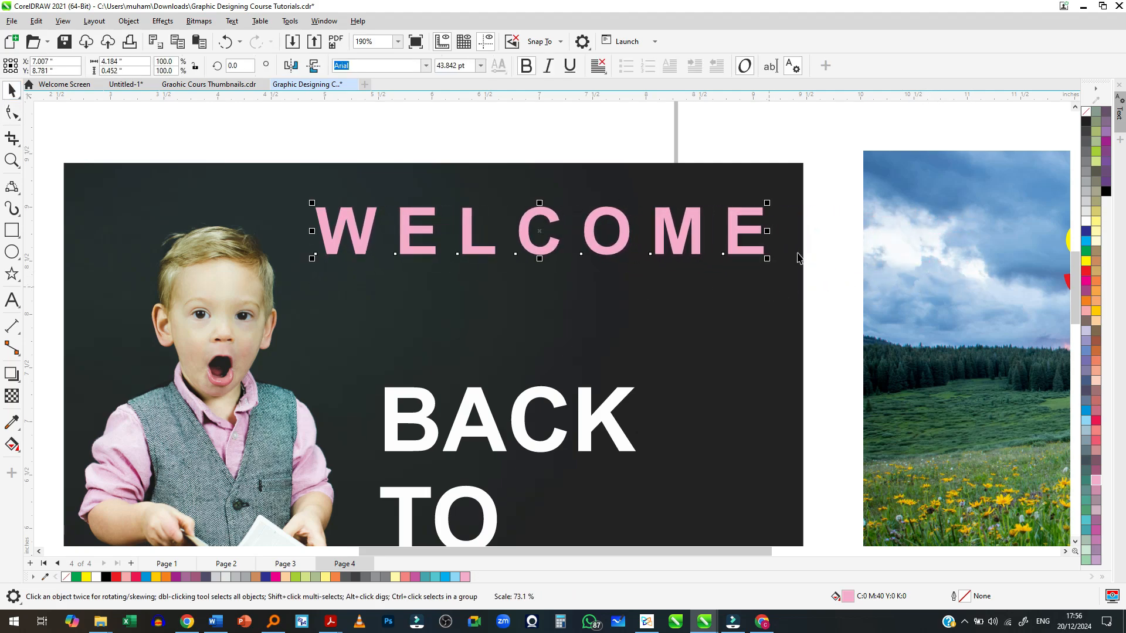
pyautogui.scroll(2, 547, 251)
pyautogui.moveTo(548, 251); pyautogui.dragTo(540, 265)
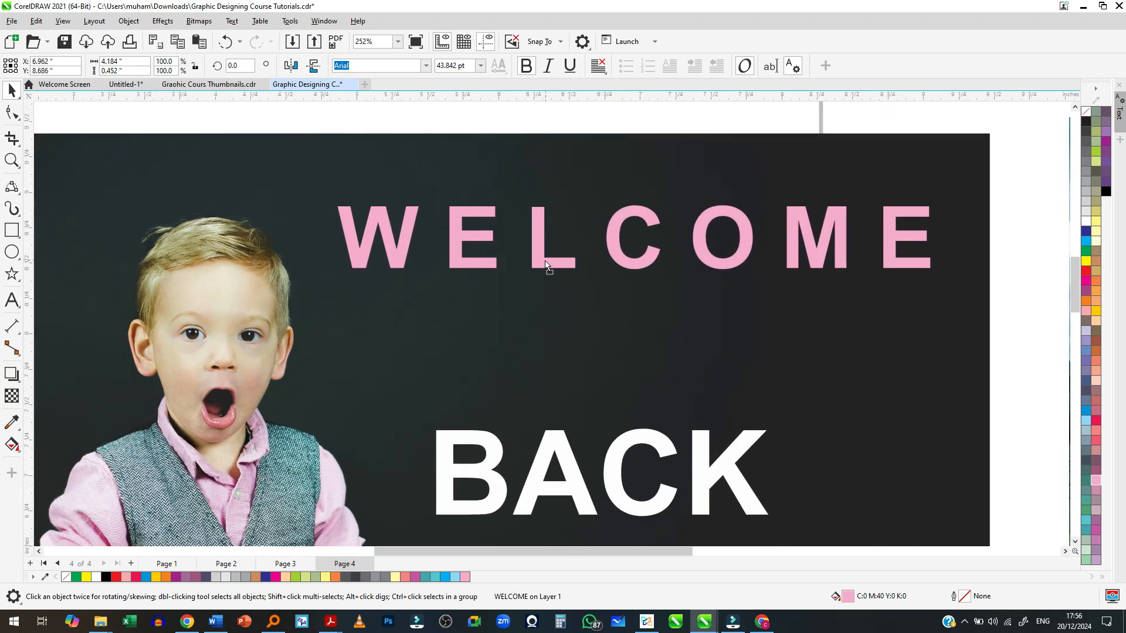
# Examine WELCOME's spacing handles and the curve nodes of BACK TO SCHOOL with the Shape tool
pyautogui.click(12, 112)
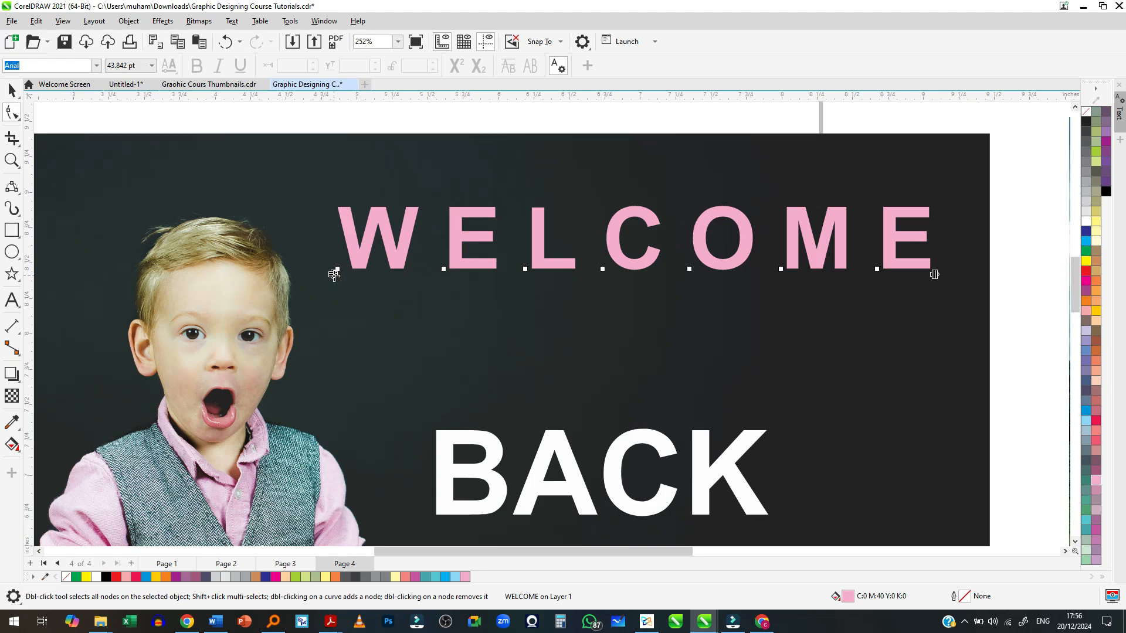
pyautogui.scroll(-4, 505, 178)
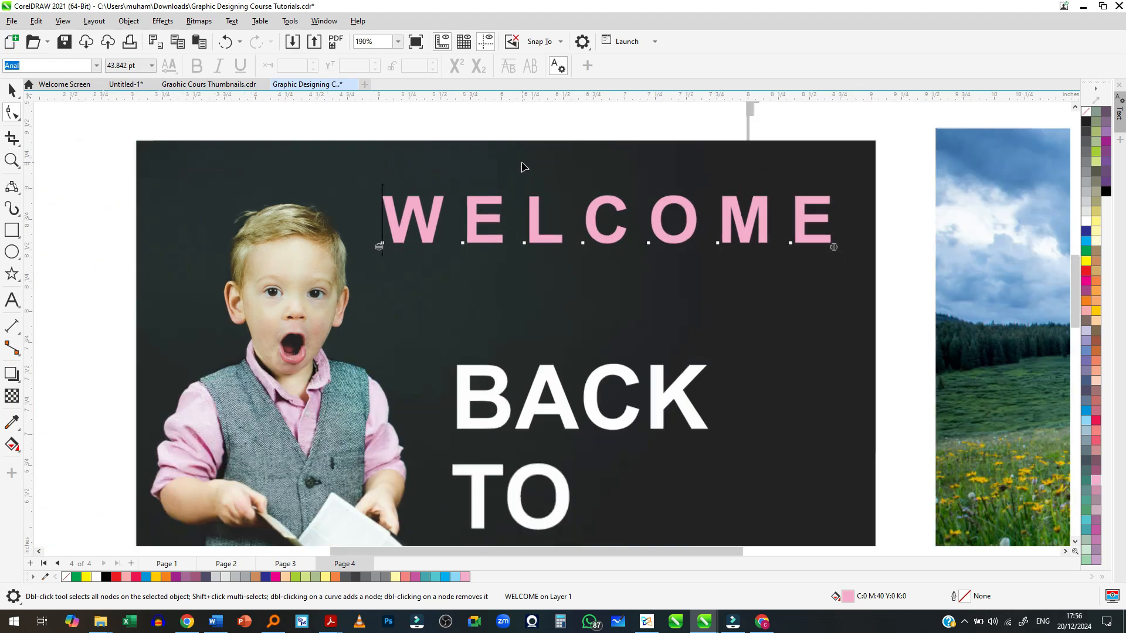
pyautogui.scroll(2, 557, 355)
pyautogui.click(557, 355)
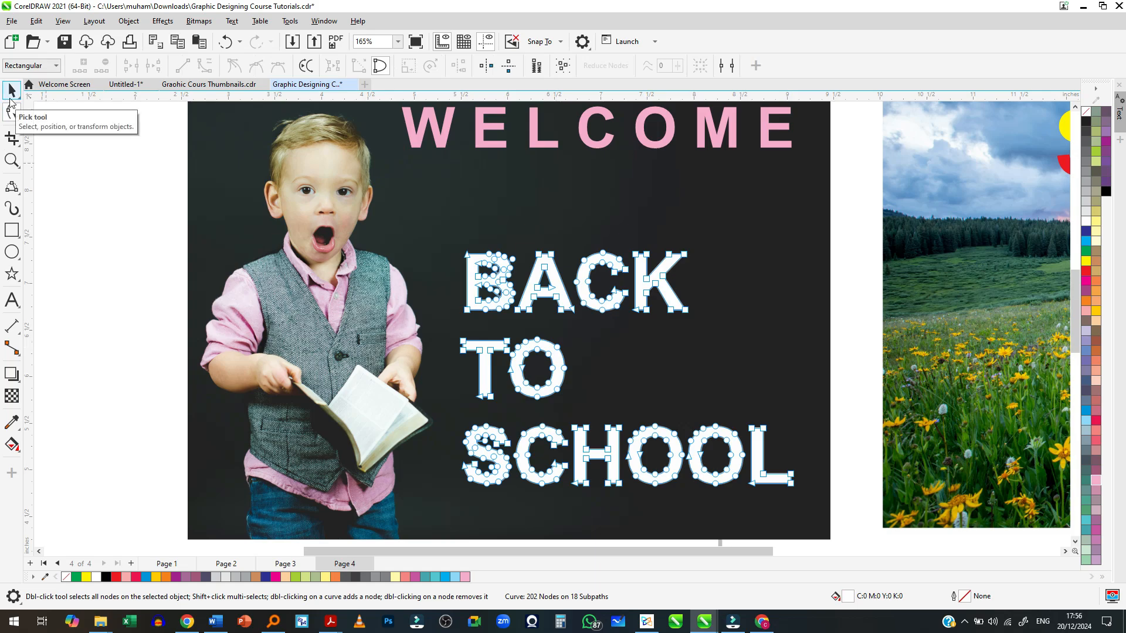
pyautogui.press('Tab')
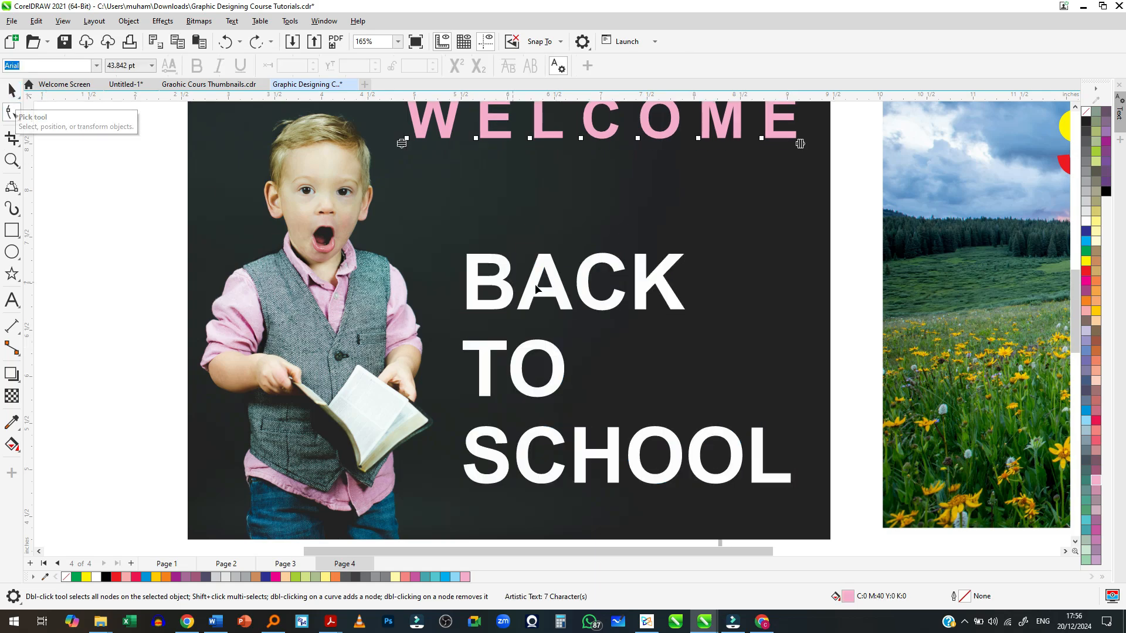
pyautogui.scroll(-3, 554, 286)
pyautogui.scroll(1, 554, 286)
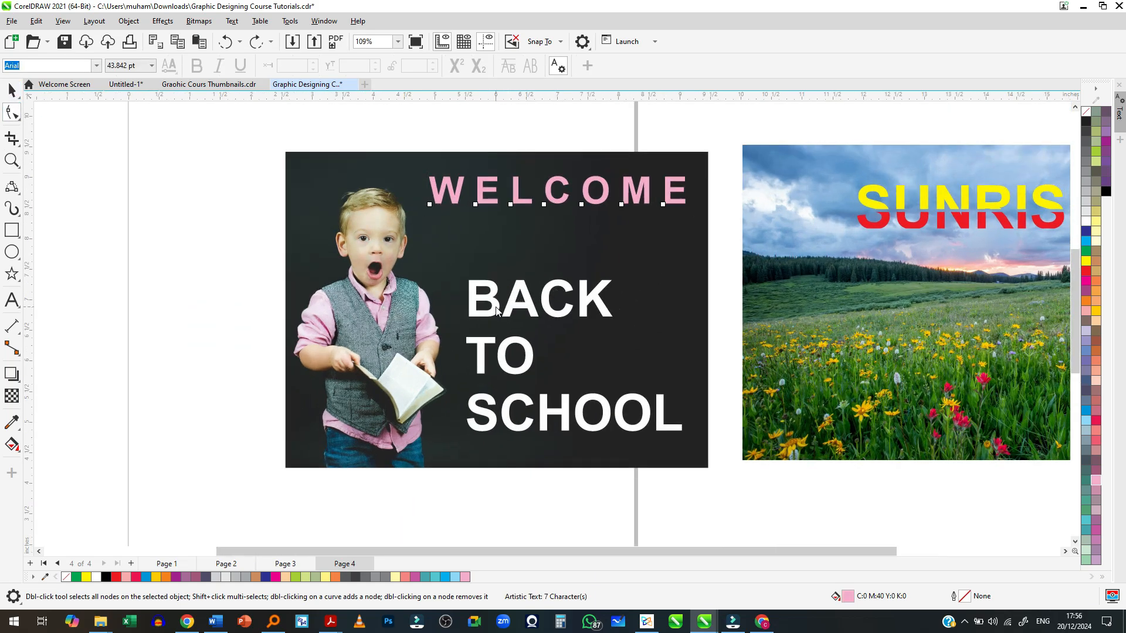
# Undo the WELCOME spacing, scaling and move, as well as the BACK TO SCHOOL curve conversion
pyautogui.click(520, 301)
pyautogui.scroll(1, 511, 312)
pyautogui.hotkey('ctrl', 'z')
pyautogui.hotkey('ctrl', 'z')
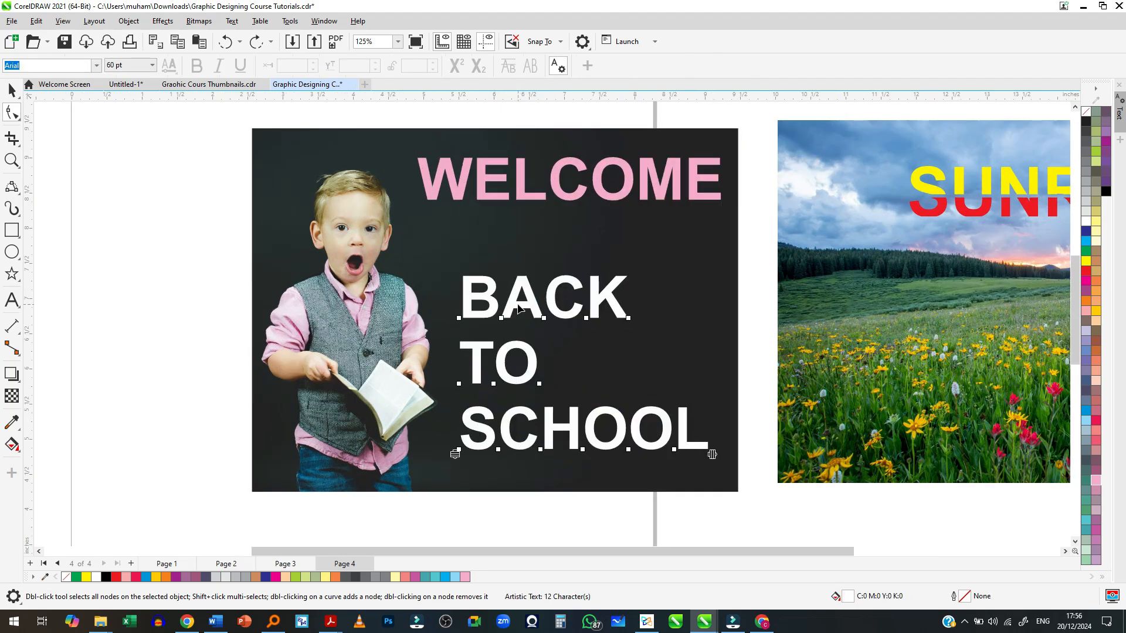
# Tighten the line spacing of the BACK TO SCHOOL text with the Shape tool
pyautogui.scroll(-1, 518, 308)
pyautogui.scroll(2, 591, 388)
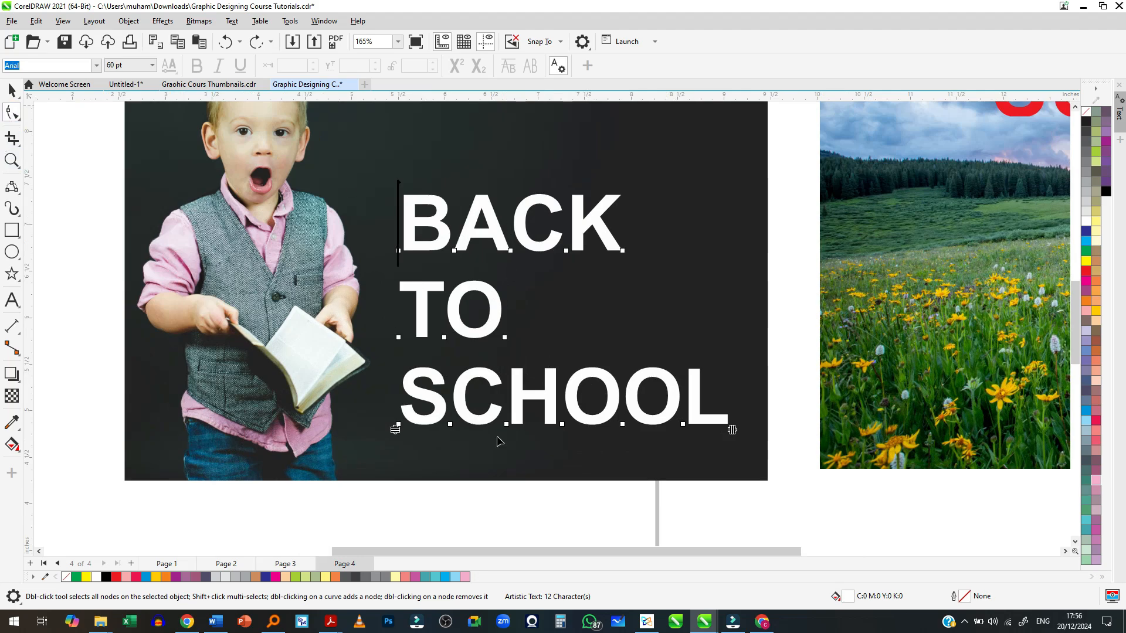
pyautogui.moveTo(395, 427); pyautogui.dragTo(424, 386)
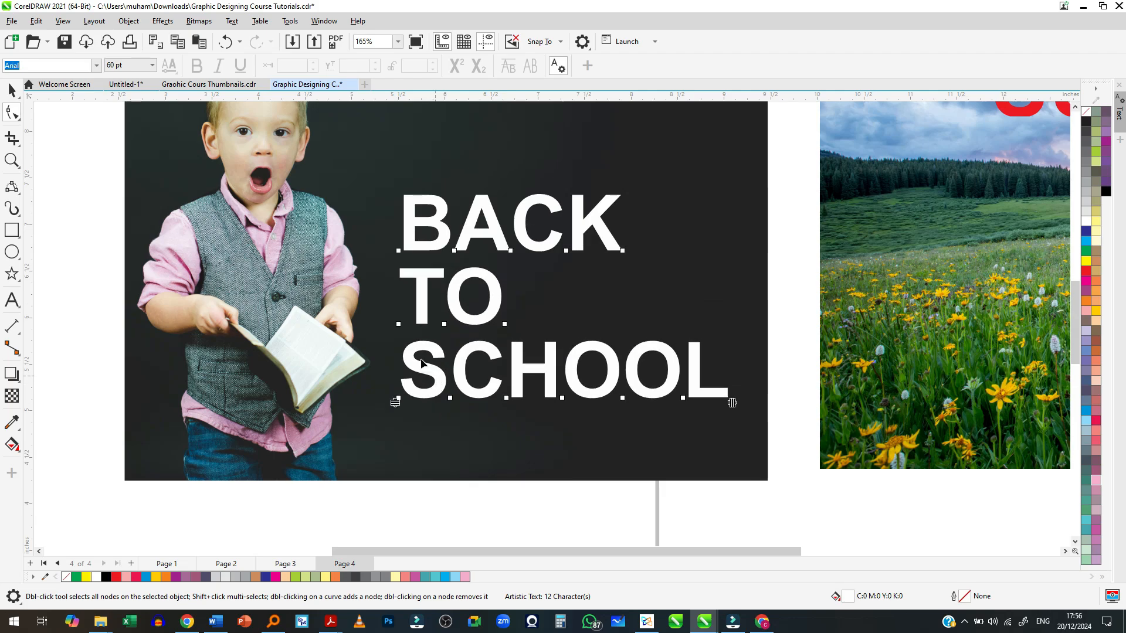
pyautogui.scroll(-4, 553, 319)
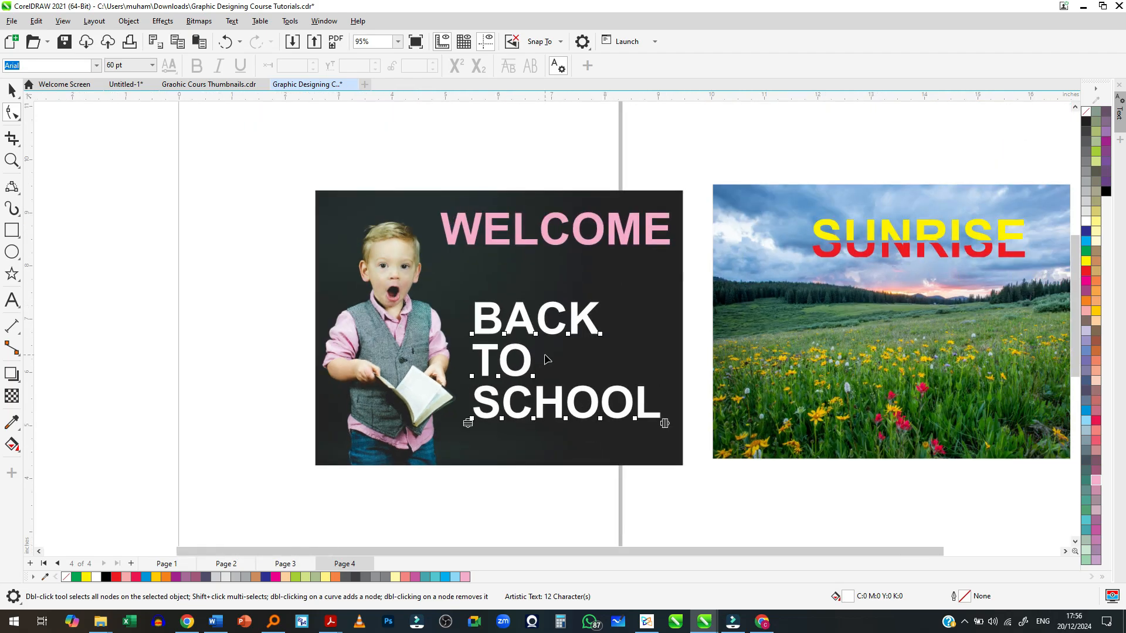
pyautogui.scroll(2, 547, 363)
pyautogui.scroll(1, 549, 363)
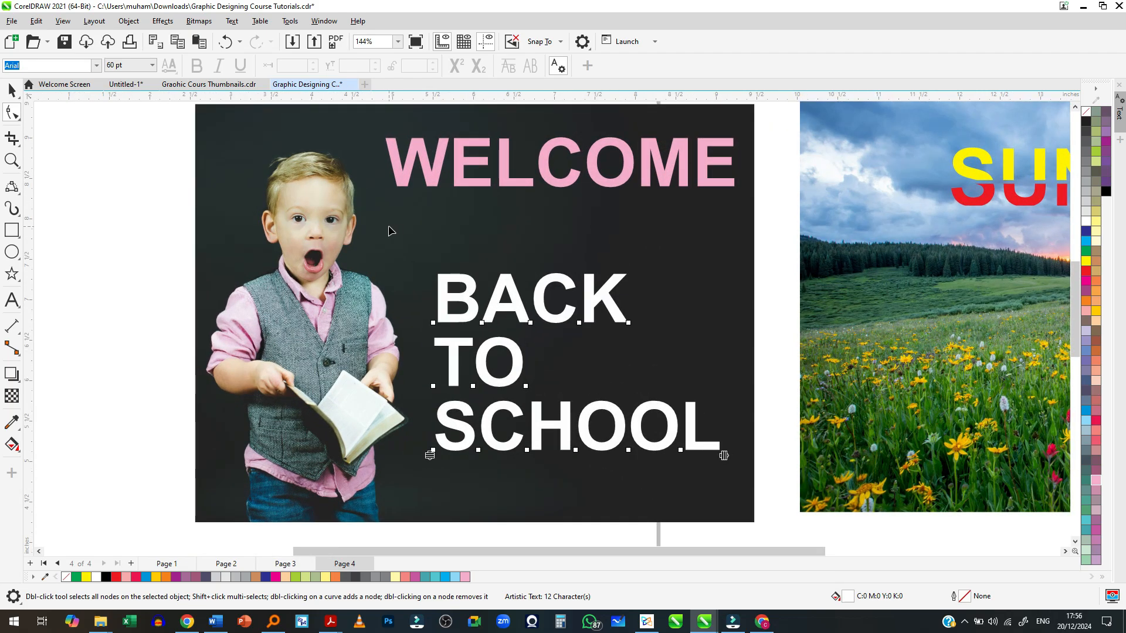
# Highlight the letter A in BACK, then all of BACK TO SCHOOL, and turn its bold style off and on again
pyautogui.click(12, 301)
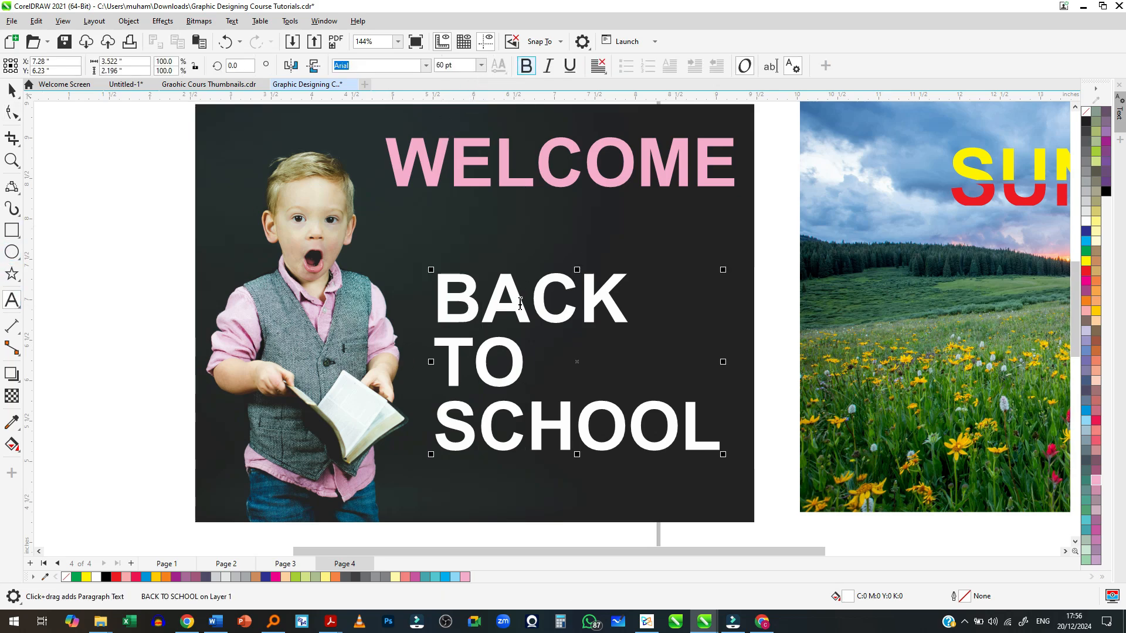
pyautogui.moveTo(483, 290); pyautogui.dragTo(530, 291)
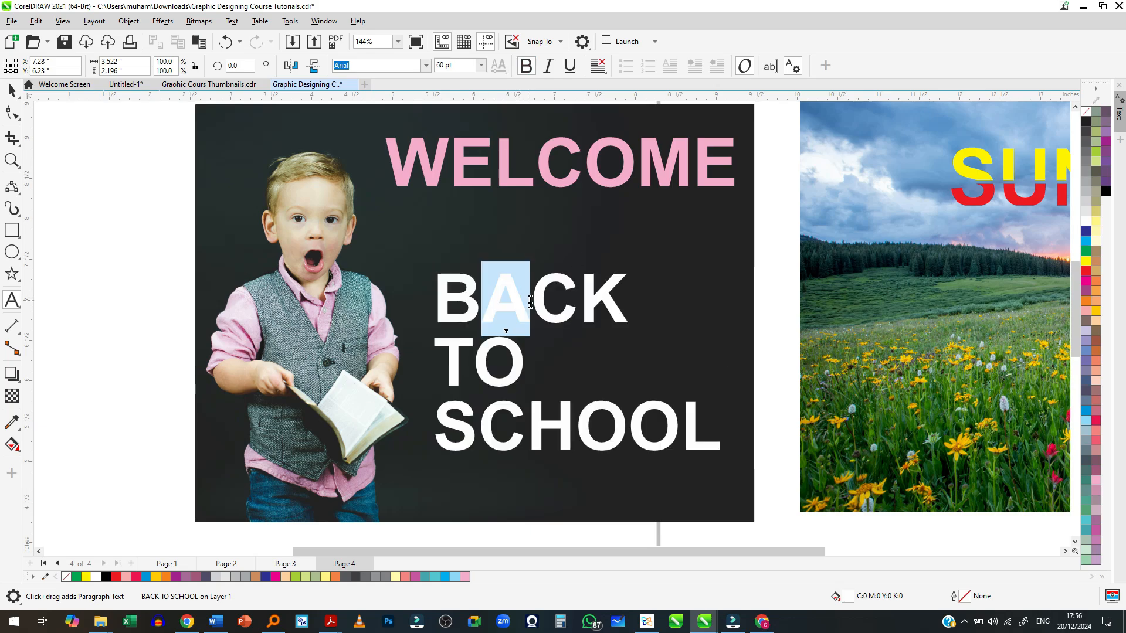
pyautogui.press('Home')
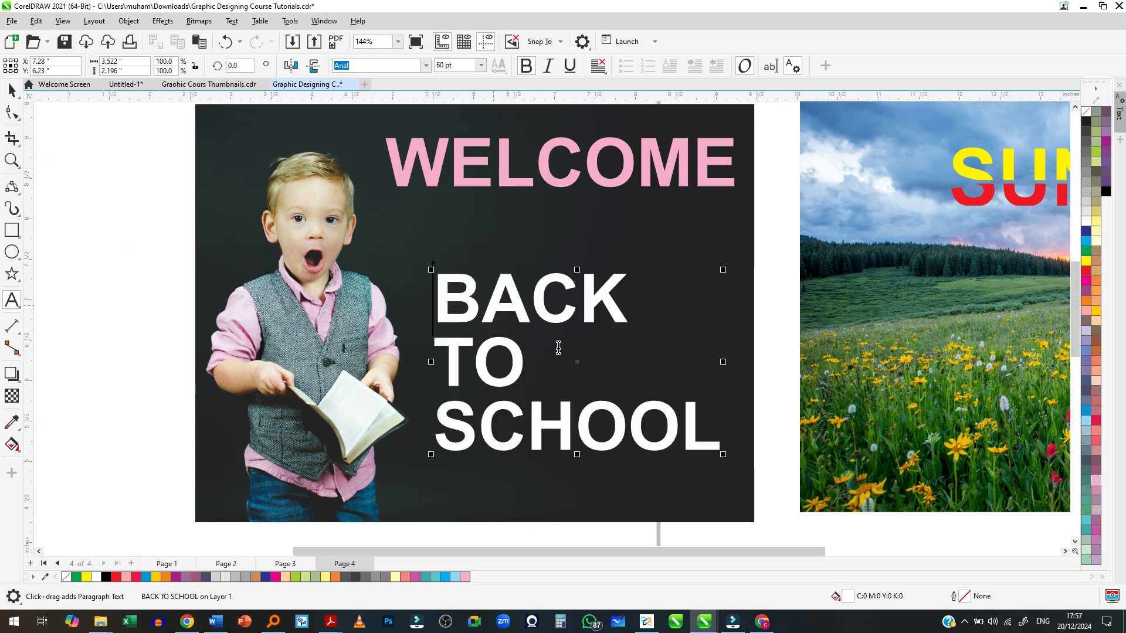
pyautogui.click(527, 67)
pyautogui.moveTo(442, 278); pyautogui.dragTo(729, 420)
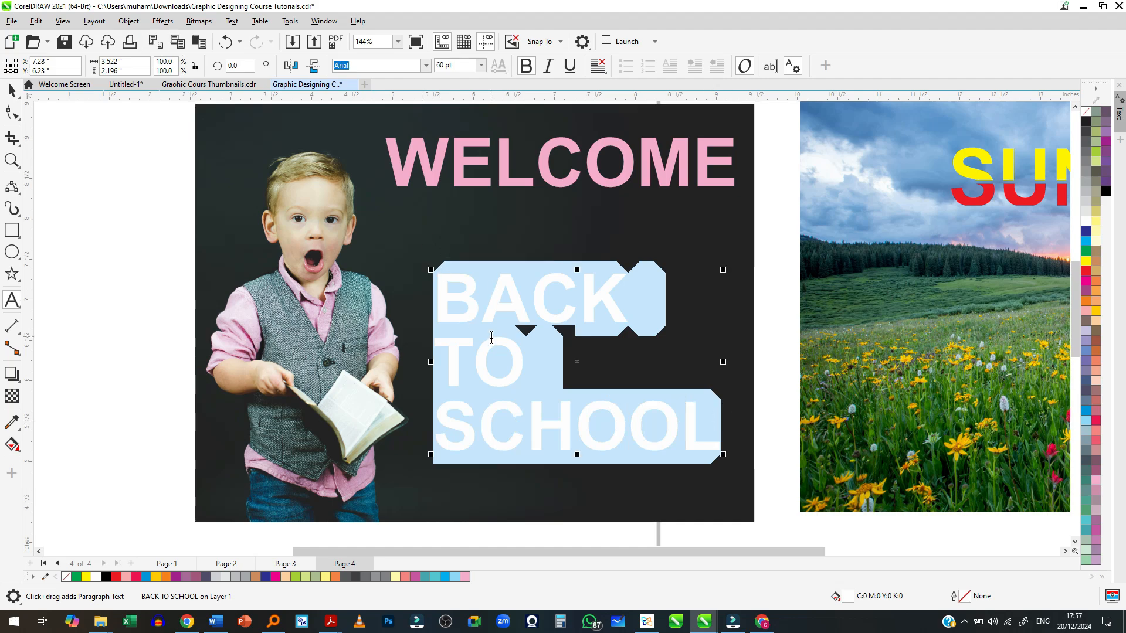
pyautogui.click(526, 66)
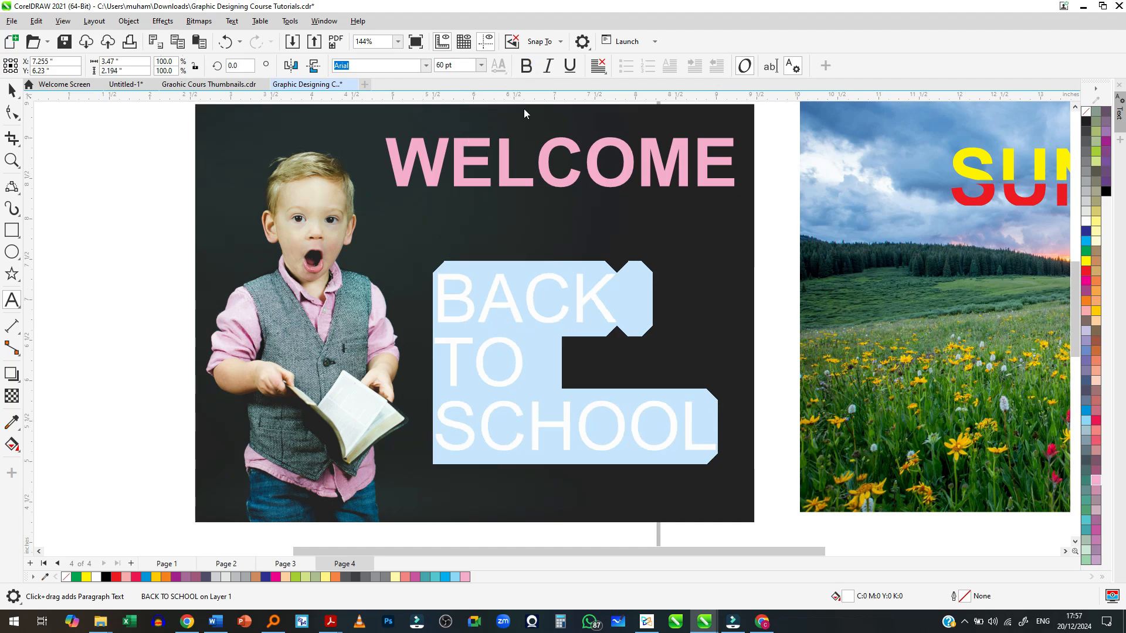
pyautogui.click(526, 66)
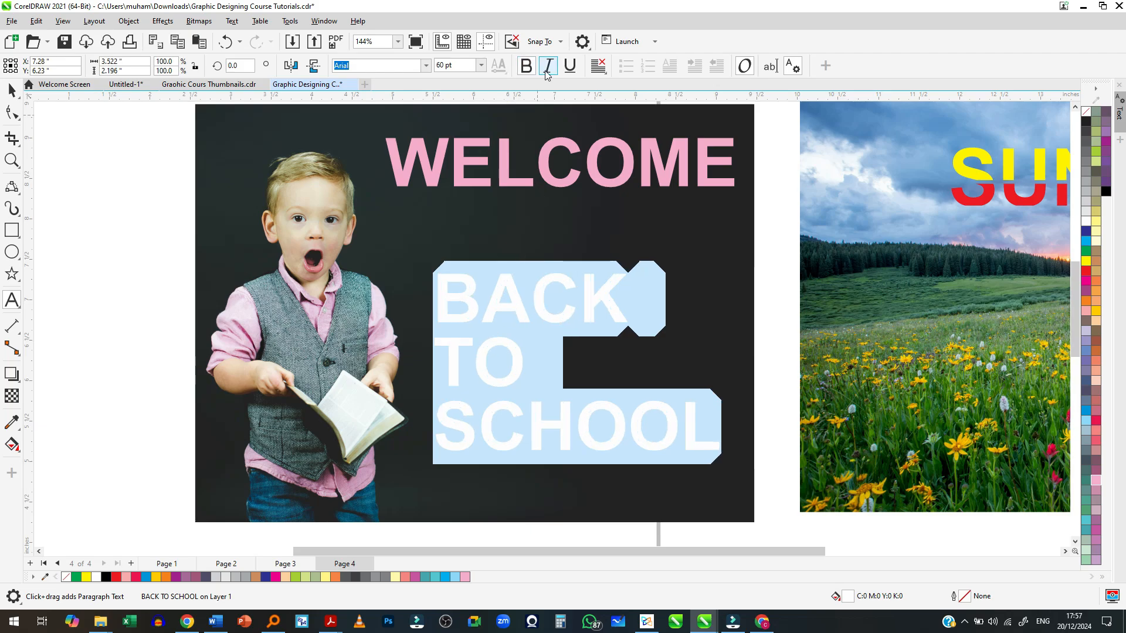
# Try italic and underline on the highlighted BACK TO SCHOOL text, and remove both styles
pyautogui.click(548, 67)
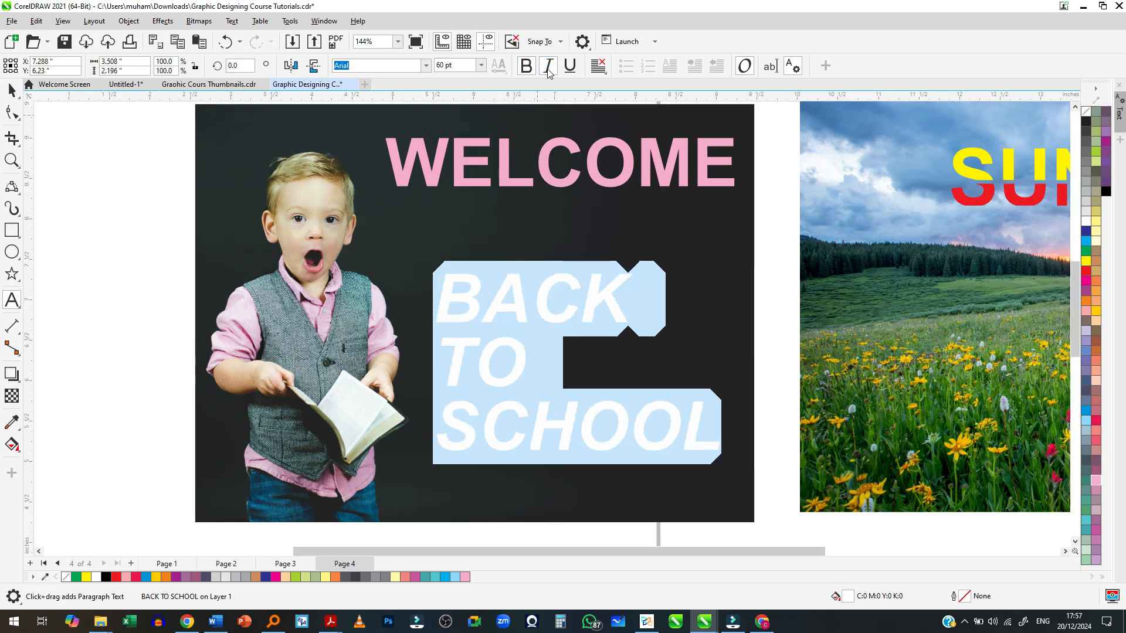
pyautogui.click(549, 67)
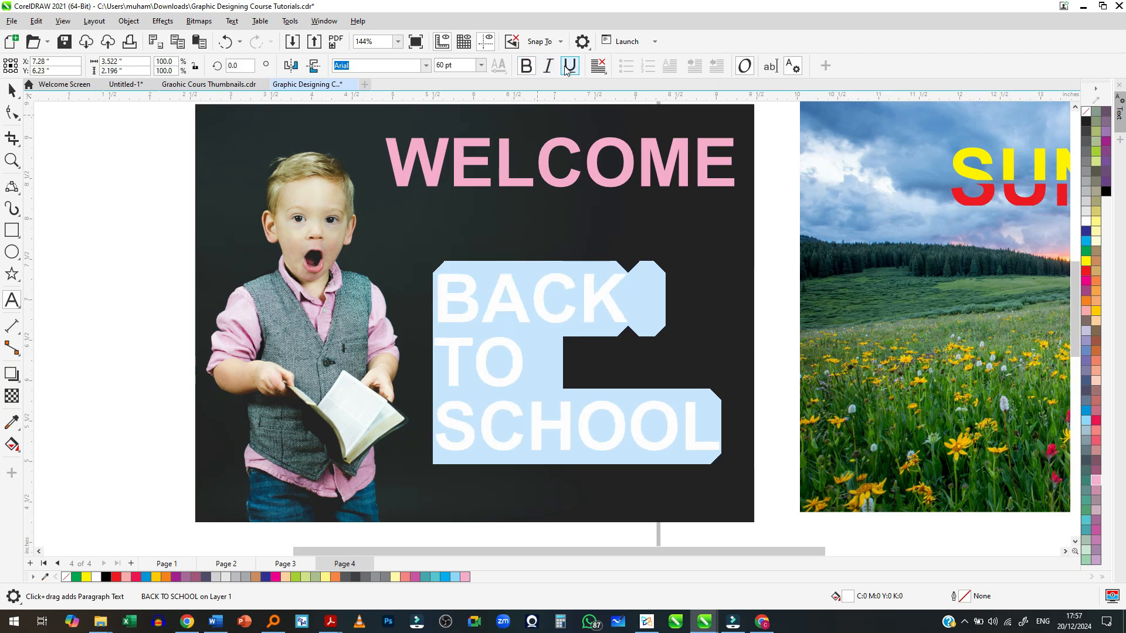
pyautogui.click(568, 67)
pyautogui.click(568, 67)
# Try Center and Full Justify alignment on BACK TO SCHOOL, and set its alignment to Left
pyautogui.click(598, 67)
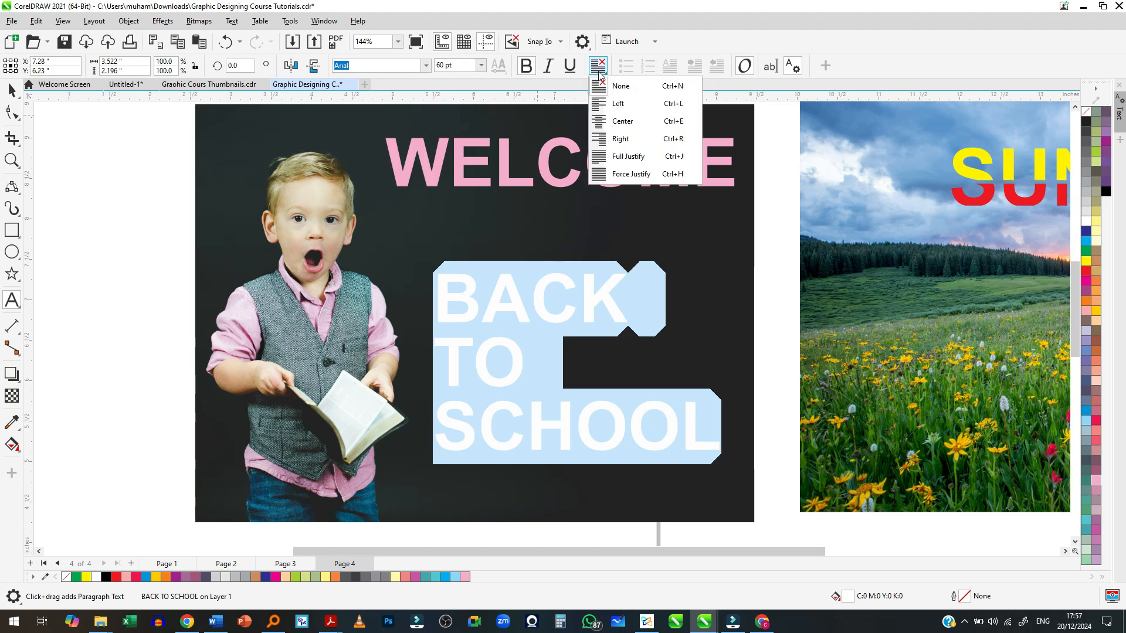
pyautogui.click(617, 122)
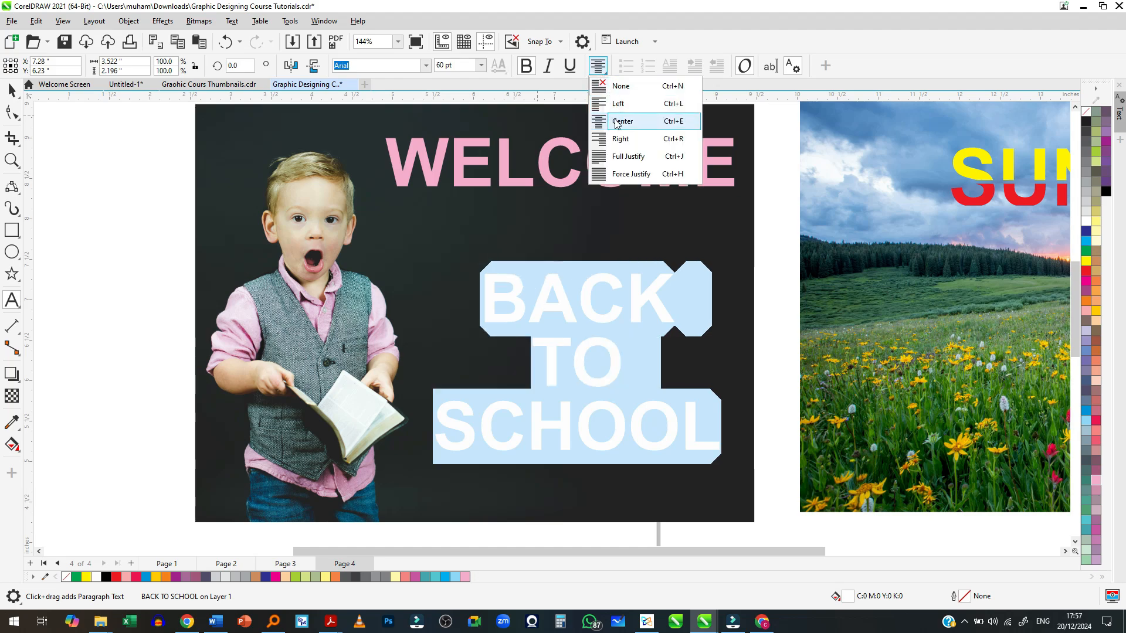
pyautogui.click(611, 158)
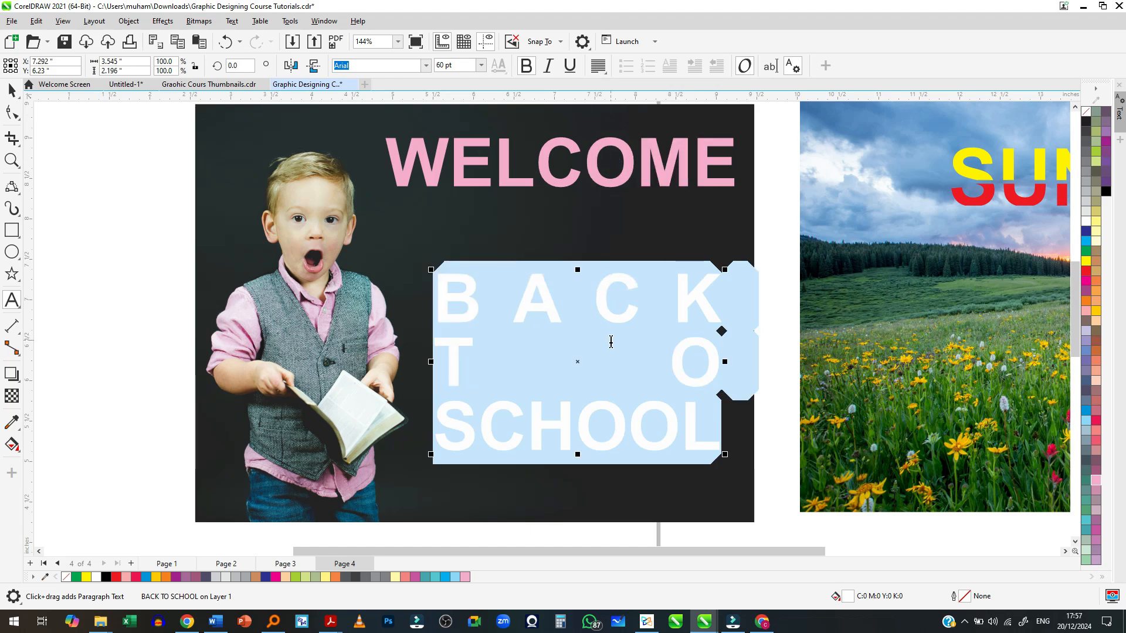
pyautogui.click(598, 65)
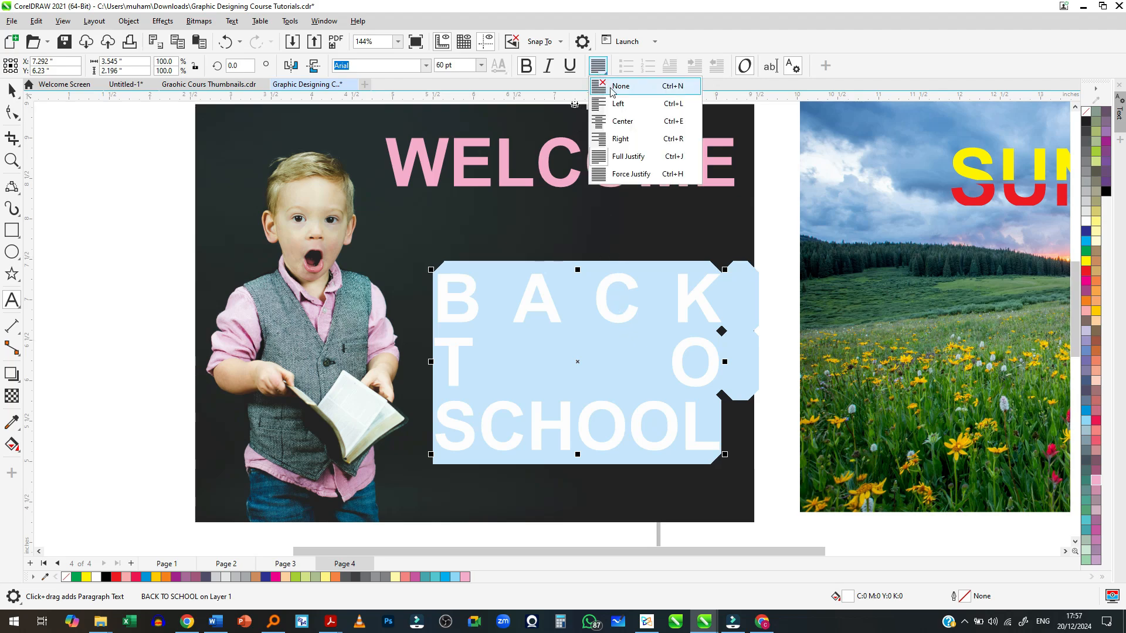
pyautogui.click(622, 108)
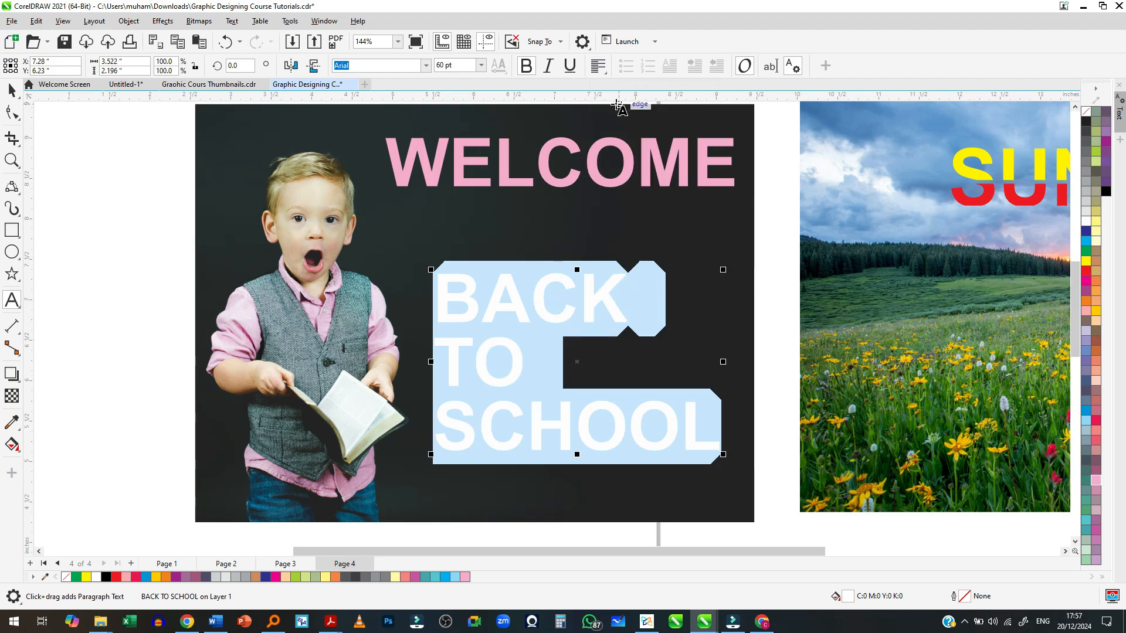
# Move BACK TO SCHOOL up beneath WELCOME, and scale WELCOME down to about 3.74 inches wide so their left edges match
pyautogui.click(12, 90)
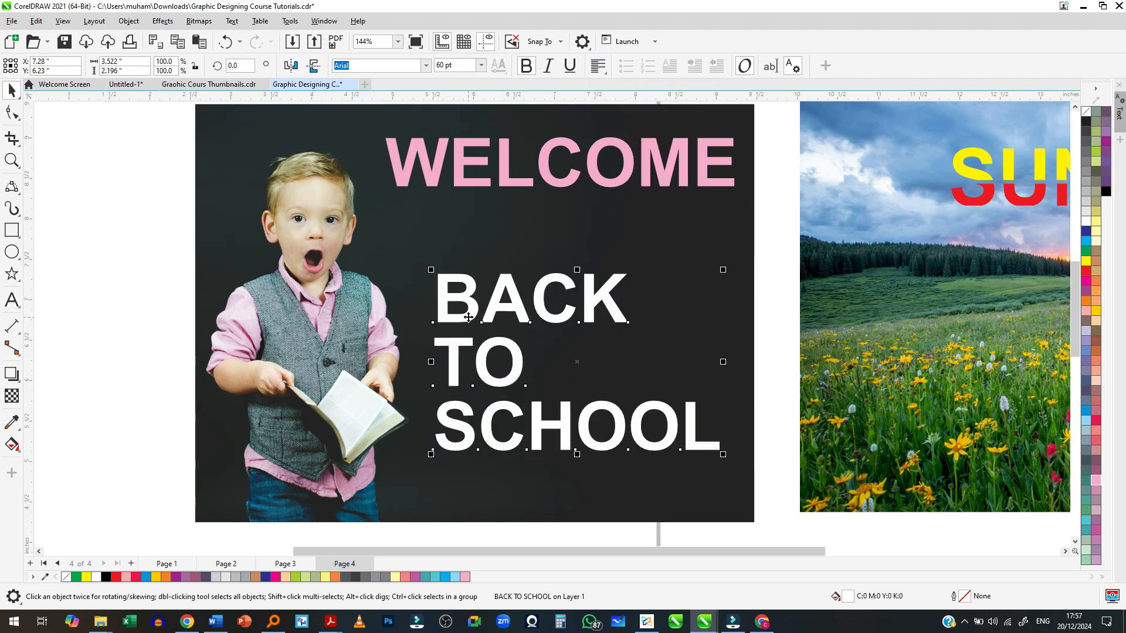
pyautogui.moveTo(468, 320); pyautogui.dragTo(468, 267)
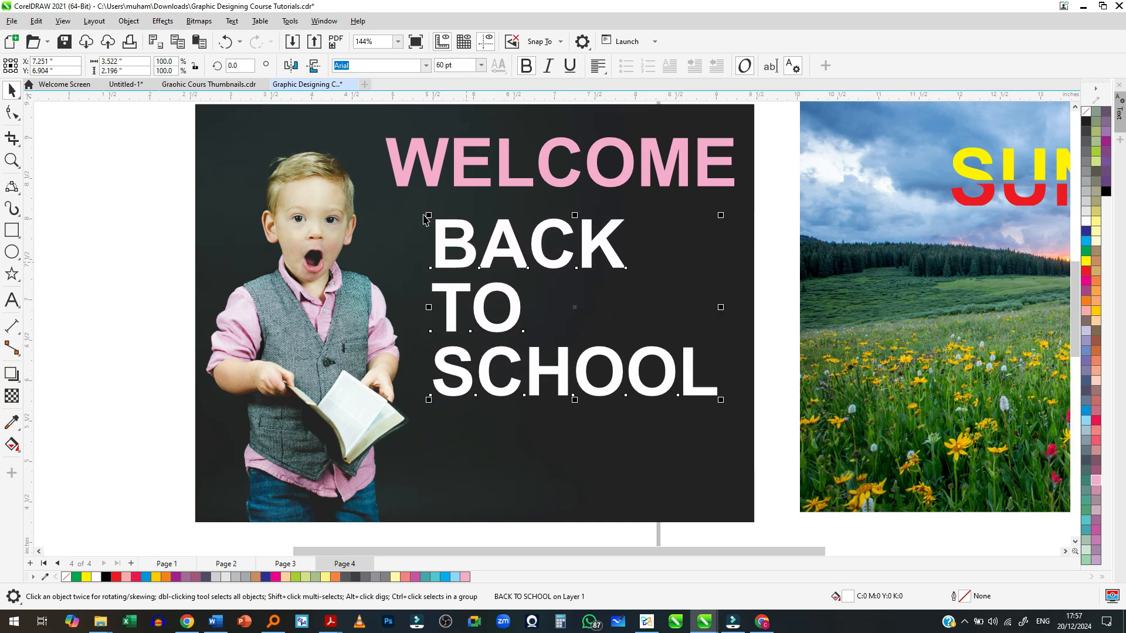
pyautogui.click(392, 164)
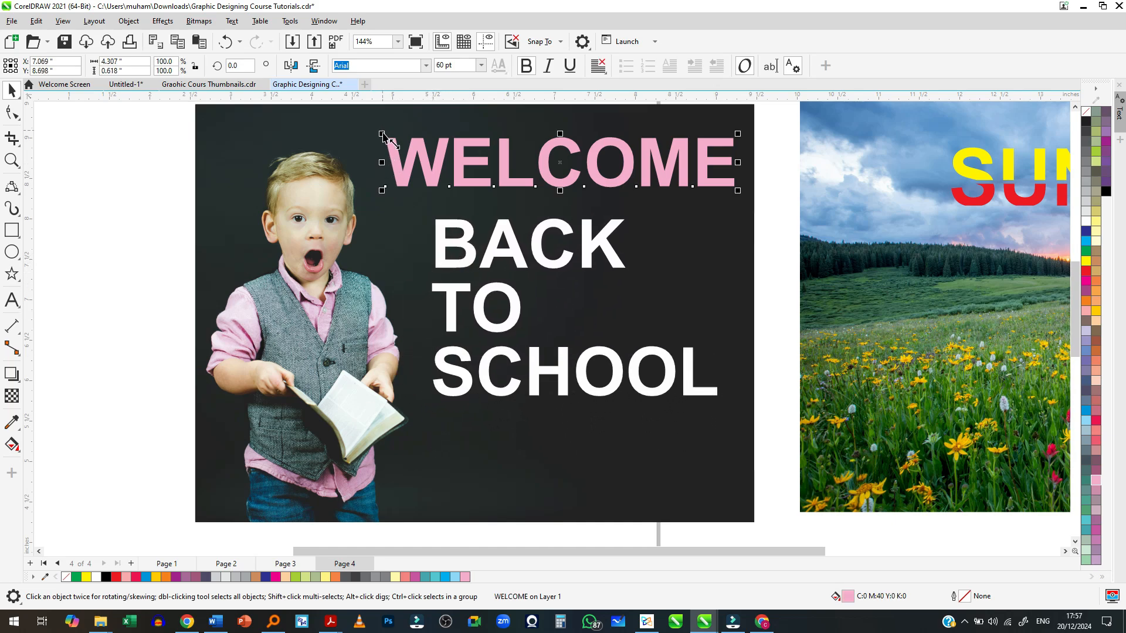
pyautogui.moveTo(383, 136); pyautogui.dragTo(430, 141)
# Left-align WELCOME and BACK TO SCHOOL with each other, and shift both slightly left and down on the dark photo
pyautogui.keyDown('shift'); pyautogui.click(442, 244); pyautogui.keyUp('shift')
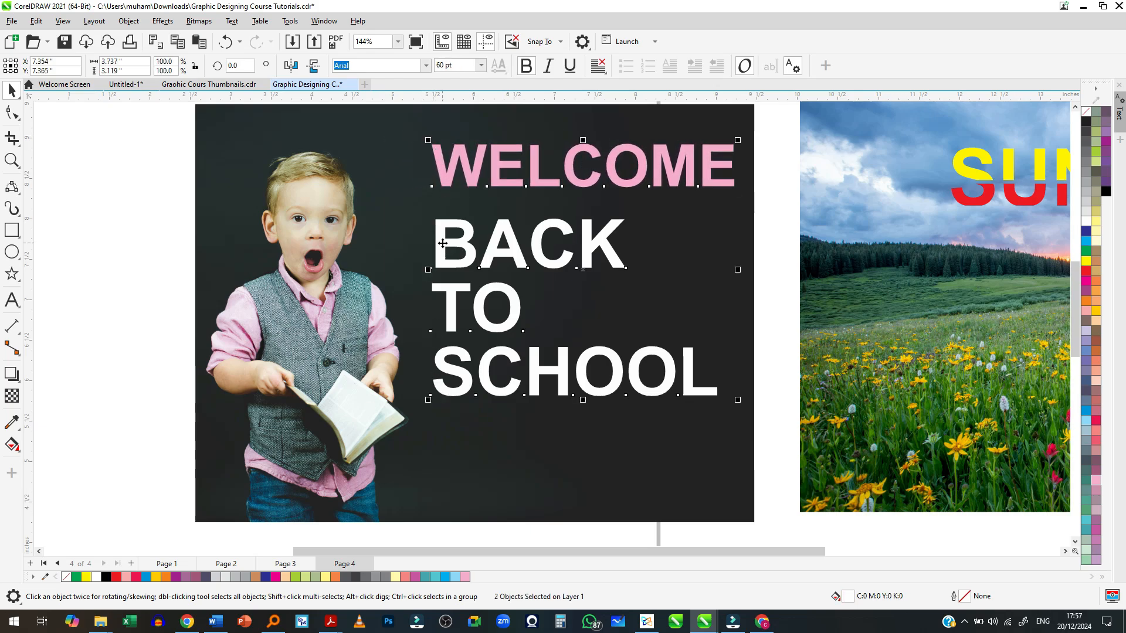
pyautogui.press('l')
pyautogui.moveTo(523, 260); pyautogui.dragTo(502, 262)
pyautogui.scroll(-1, 498, 256)
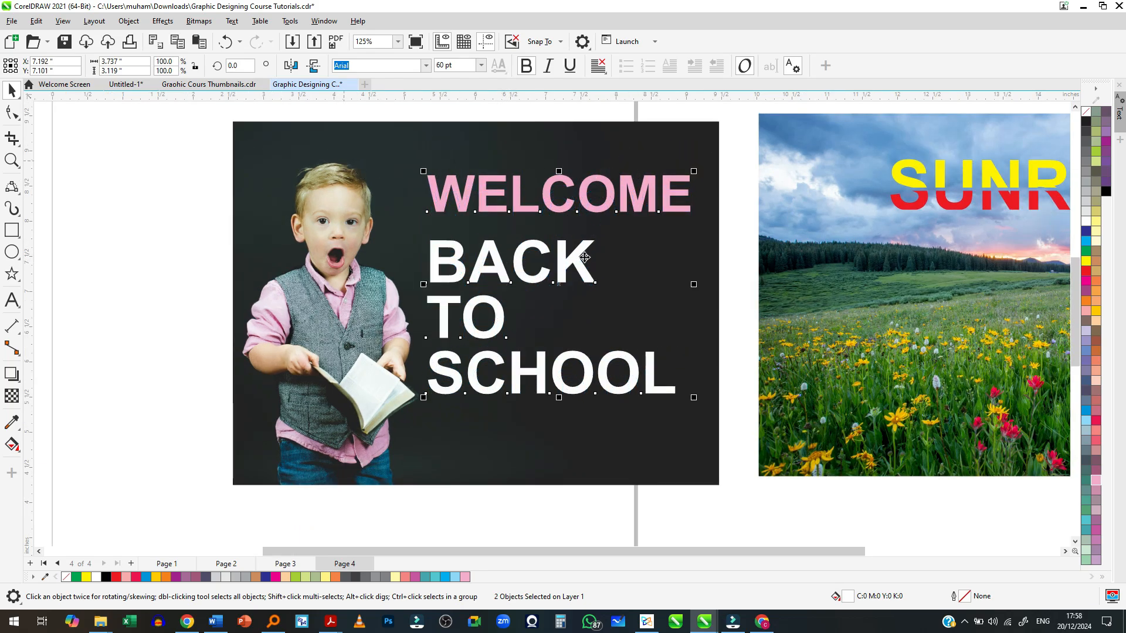
pyautogui.click(725, 421)
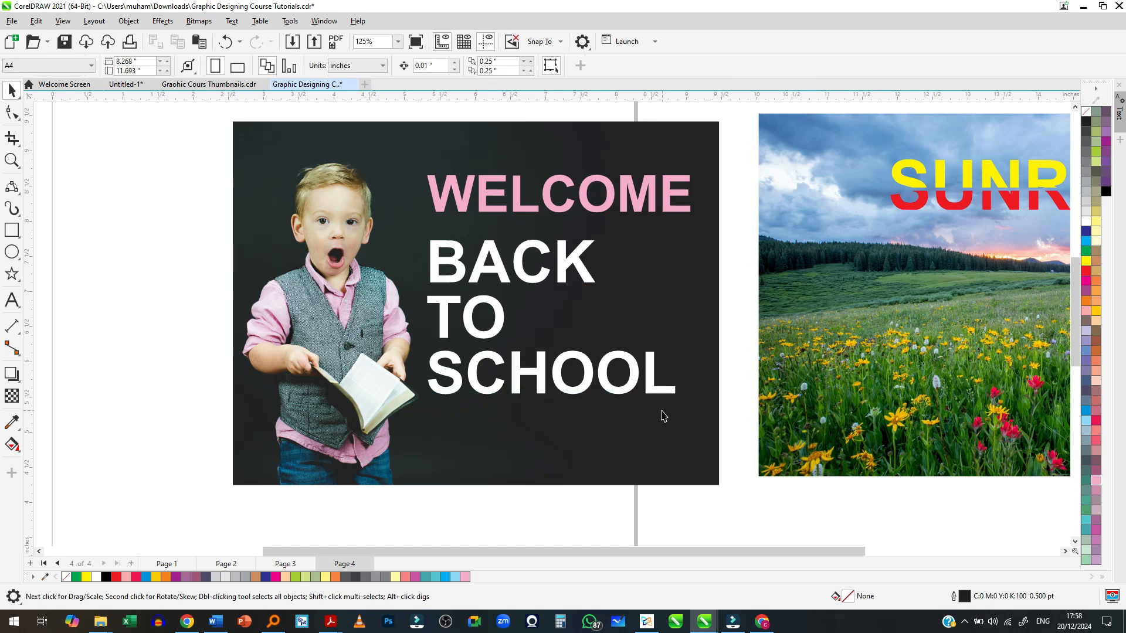
# Widen the line spacing of the BACK TO SCHOOL text slightly with the Shape tool
pyautogui.click(648, 396)
pyautogui.click(652, 390)
pyautogui.click(12, 113)
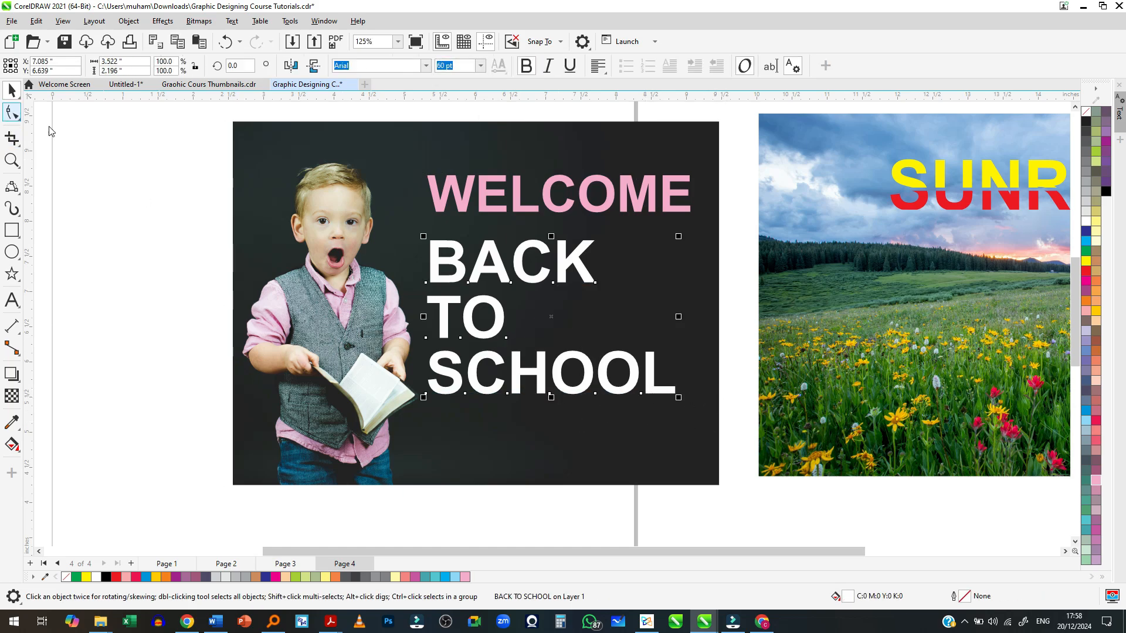
pyautogui.moveTo(427, 397); pyautogui.dragTo(423, 421)
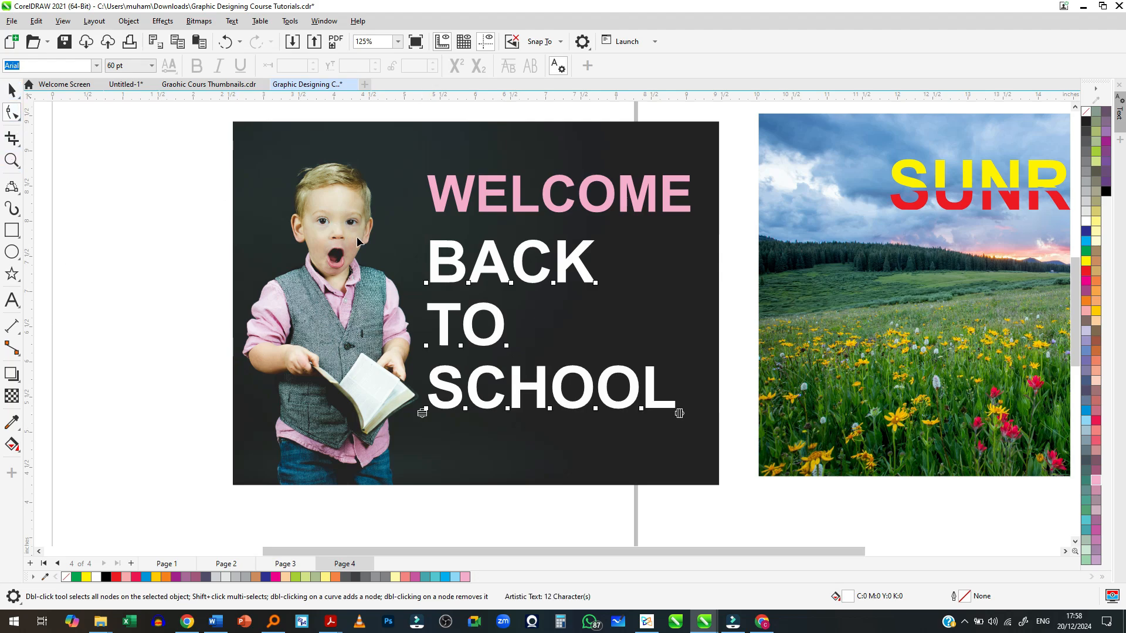
pyautogui.click(12, 91)
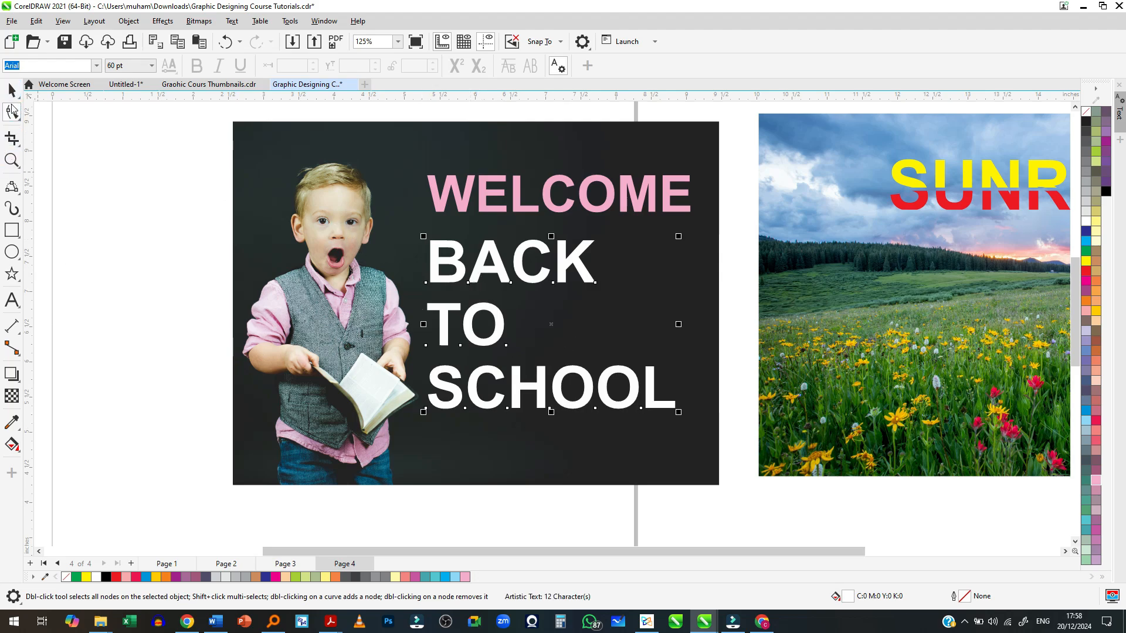
pyautogui.click(12, 112)
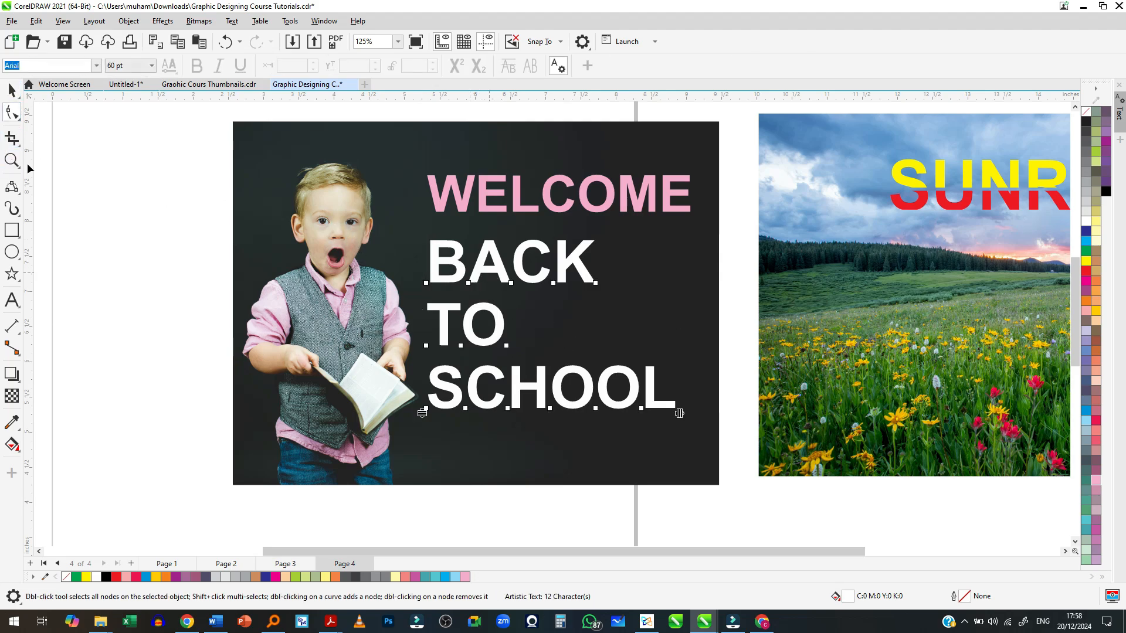
pyautogui.click(11, 91)
pyautogui.click(126, 231)
pyautogui.scroll(-2, 126, 235)
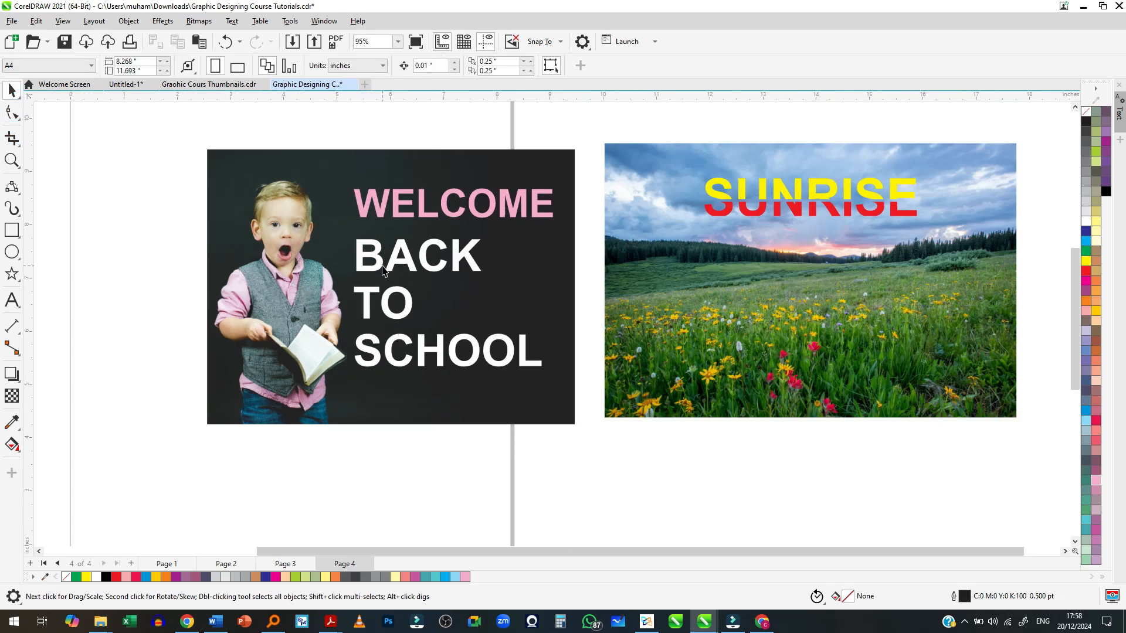
# Move the blue circle and the orange rectangle up so they sit just below the two photos
pyautogui.click(670, 316)
pyautogui.scroll(-3, 451, 199)
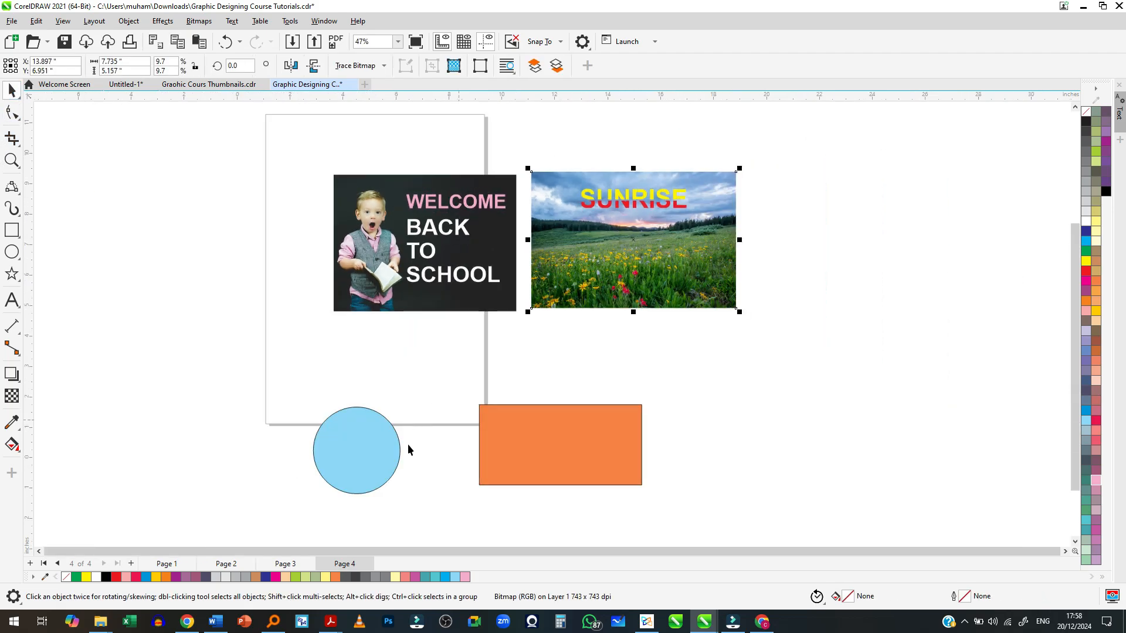
pyautogui.scroll(2, 405, 463)
pyautogui.scroll(1, 399, 497)
pyautogui.click(305, 459)
pyautogui.moveTo(305, 458); pyautogui.dragTo(366, 302)
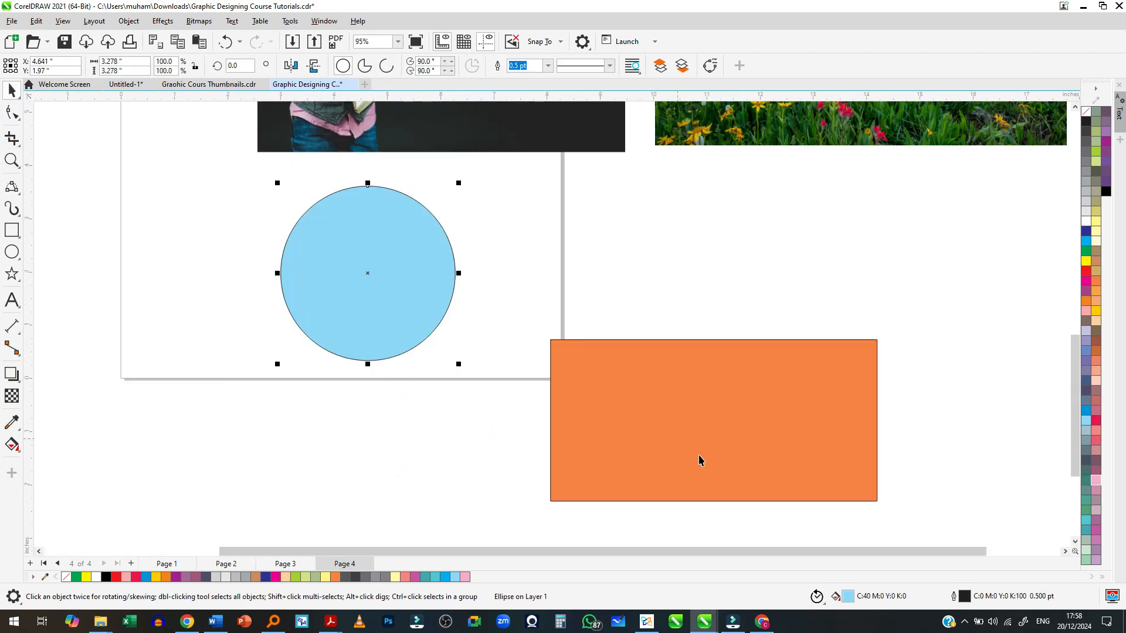
pyautogui.moveTo(698, 460); pyautogui.dragTo(770, 317)
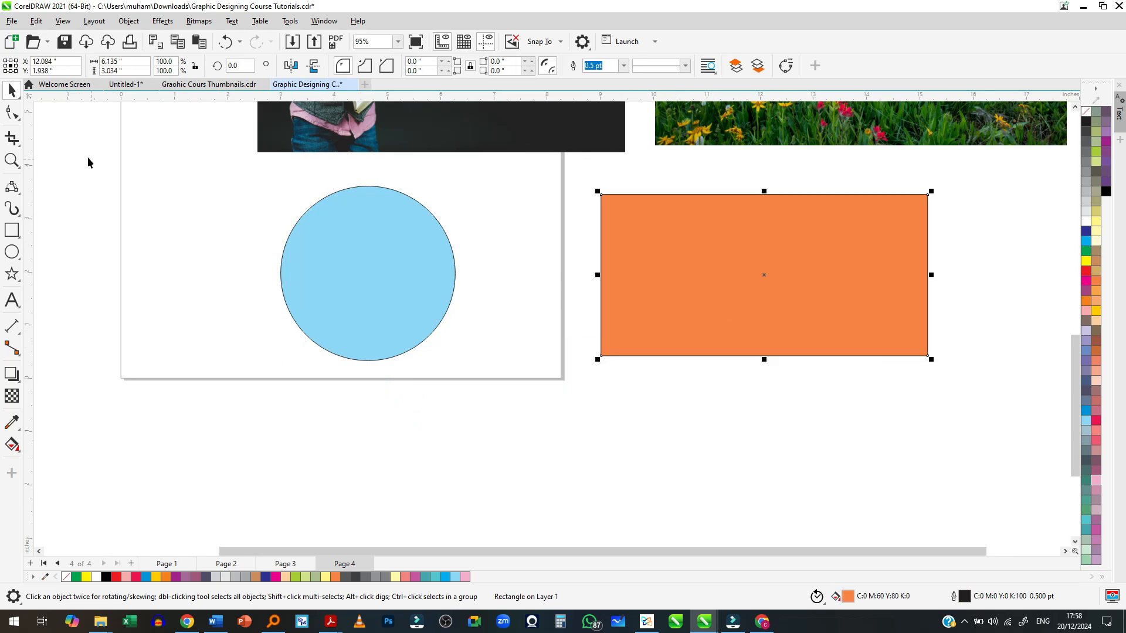
# Try cropping over the blue circle while the orange rectangle is selected, and undo the crop
pyautogui.click(12, 138)
pyautogui.moveTo(328, 210); pyautogui.dragTo(397, 325)
pyautogui.doubleClick(370, 269)
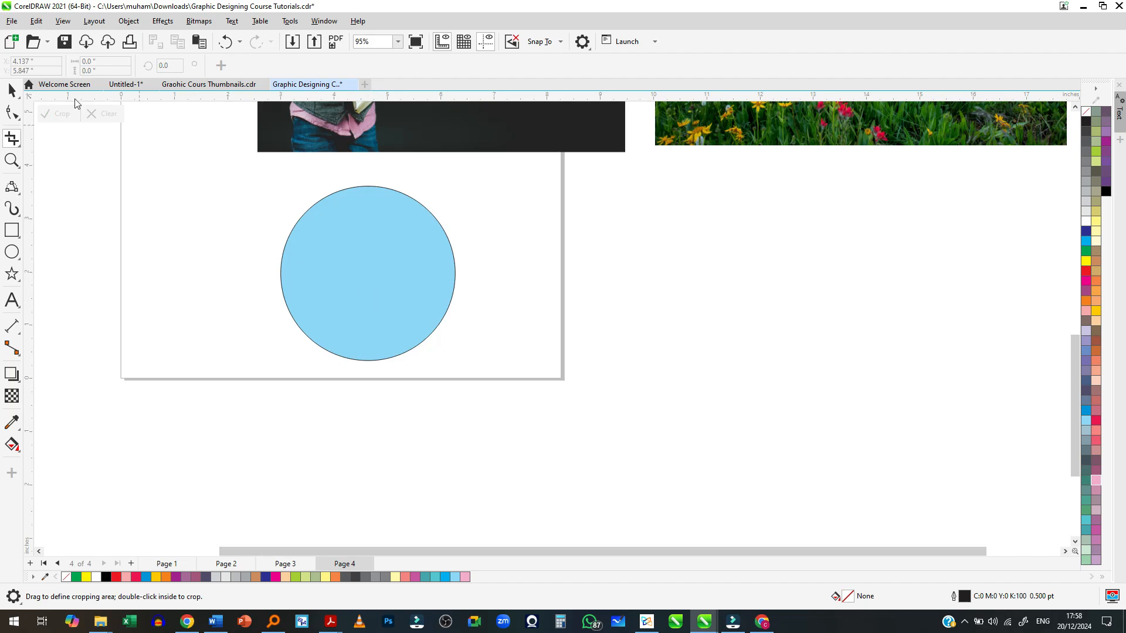
pyautogui.click(12, 90)
pyautogui.hotkey('ctrl', 'z')
# Try cropping over the orange rectangle while the blue circle is selected, and undo the crop
pyautogui.click(402, 275)
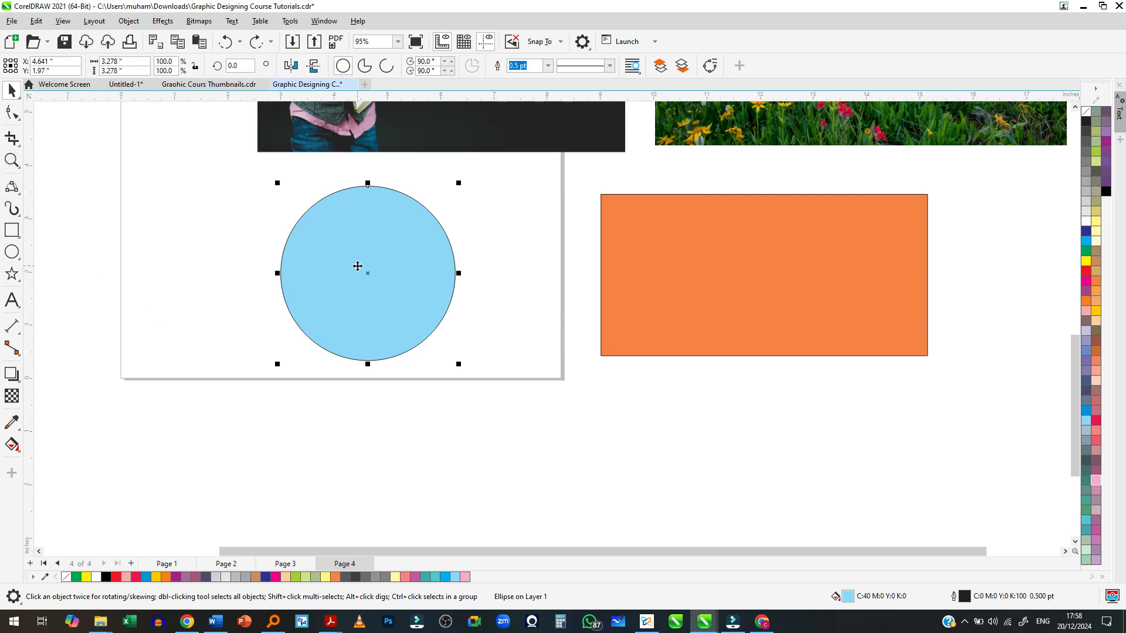
pyautogui.click(11, 139)
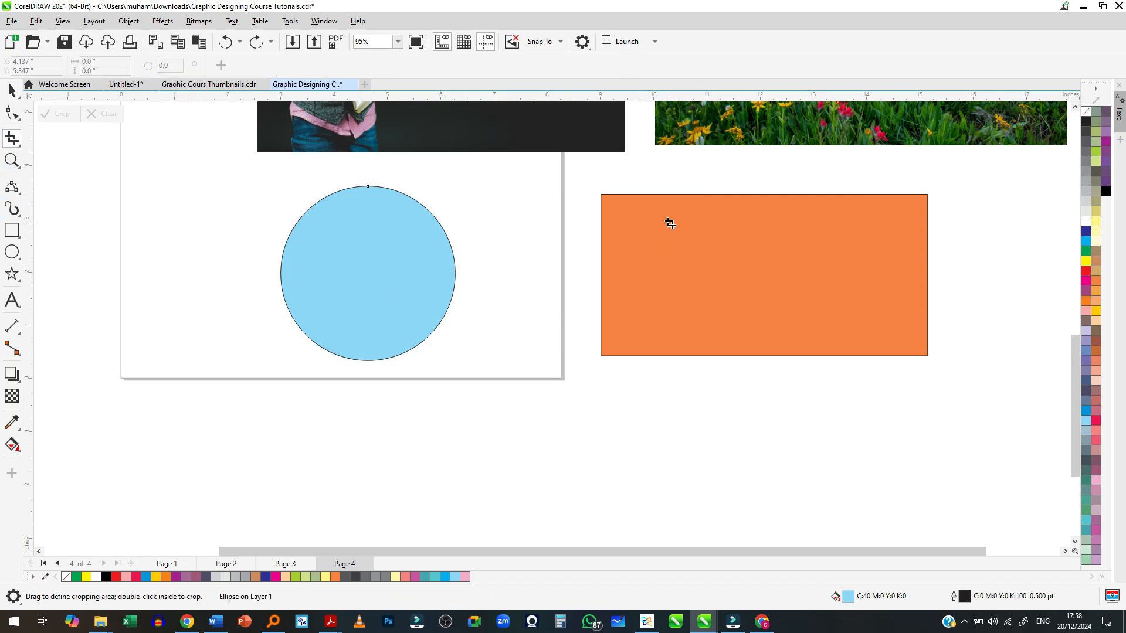
pyautogui.moveTo(682, 222); pyautogui.dragTo(829, 336)
pyautogui.doubleClick(775, 293)
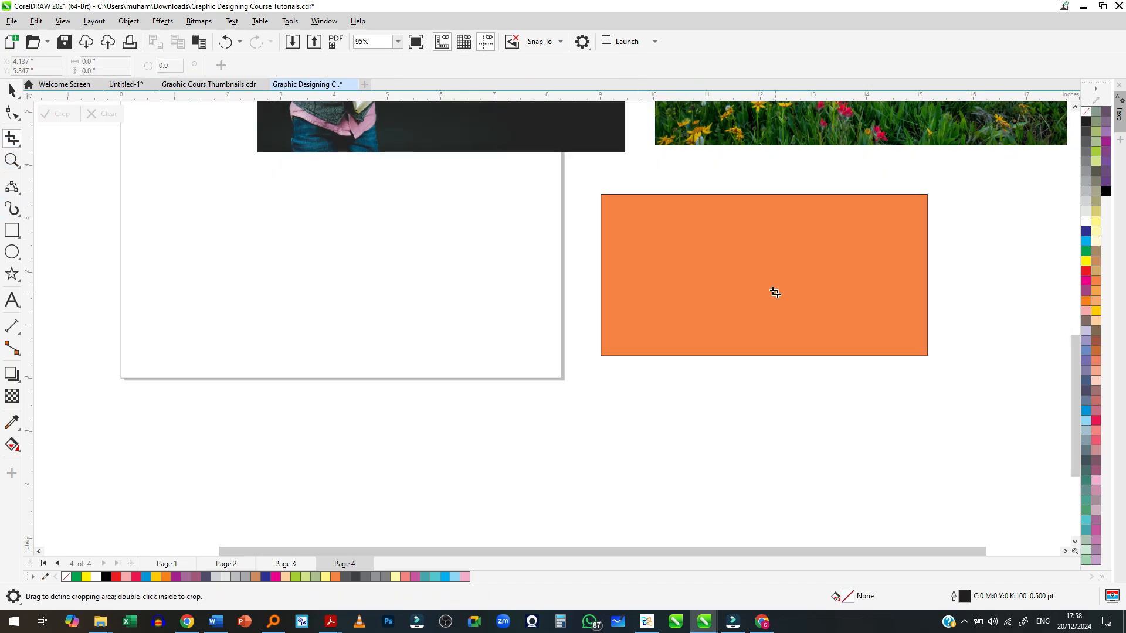
pyautogui.hotkey('ctrl', 'z')
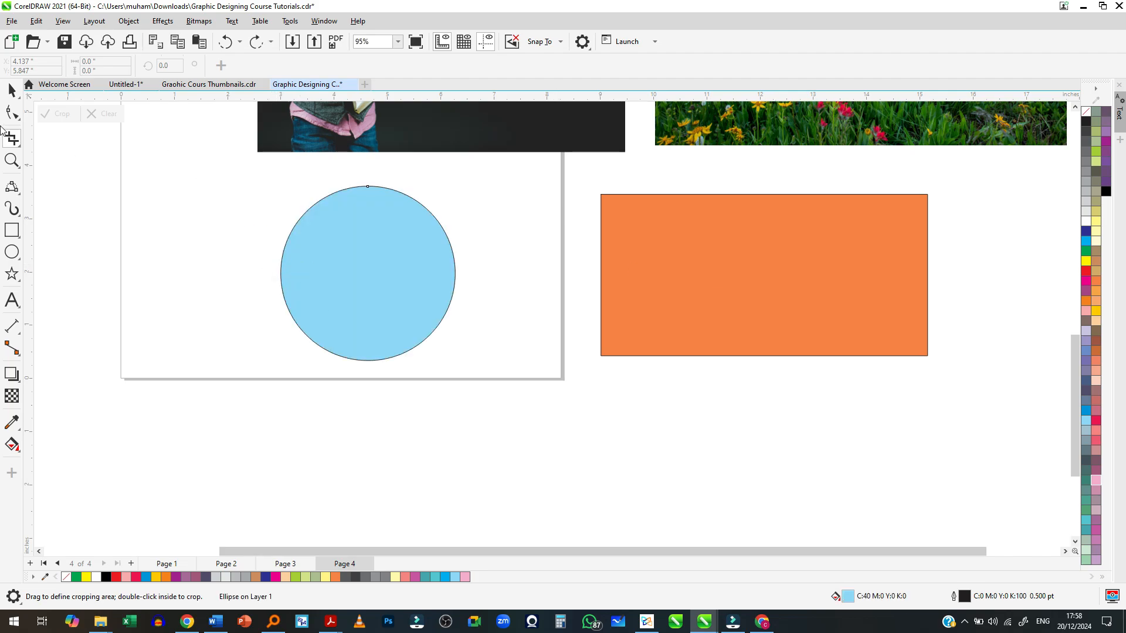
pyautogui.click(12, 90)
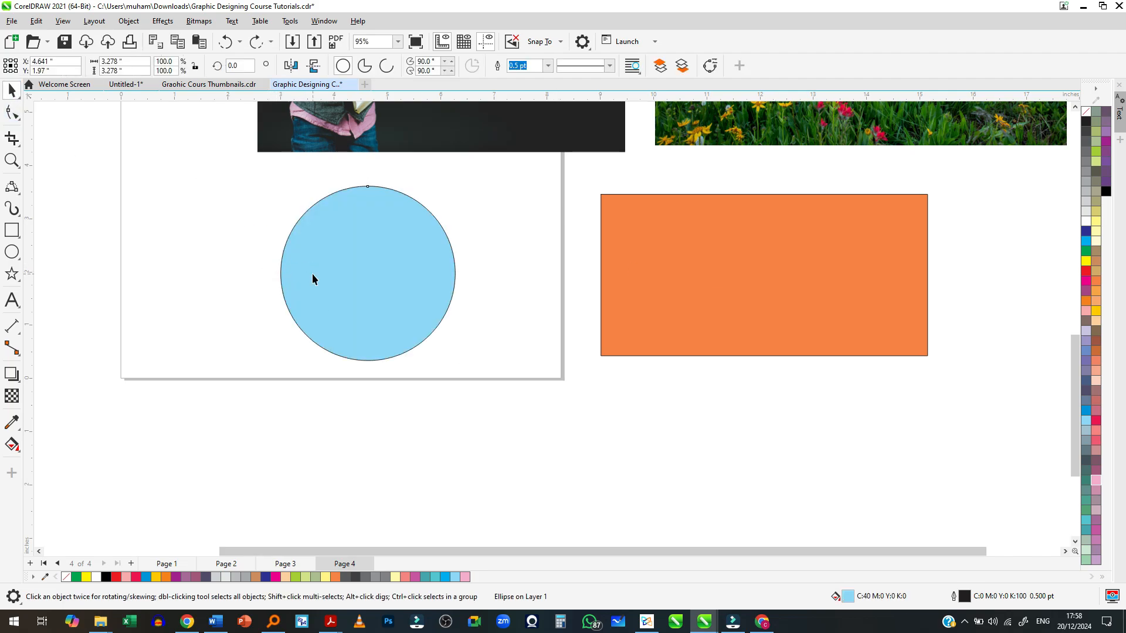
# Crop the selected blue circle to an inner area about 1.65 by 1.93 inches, and undo the crop
pyautogui.click(12, 138)
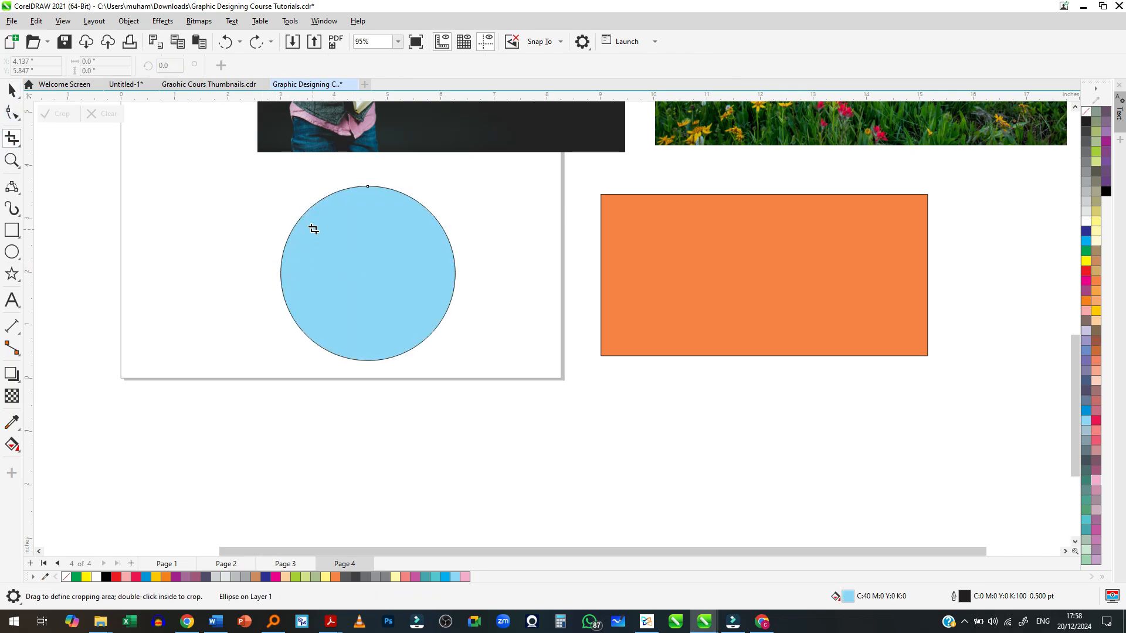
pyautogui.moveTo(328, 224); pyautogui.dragTo(415, 326)
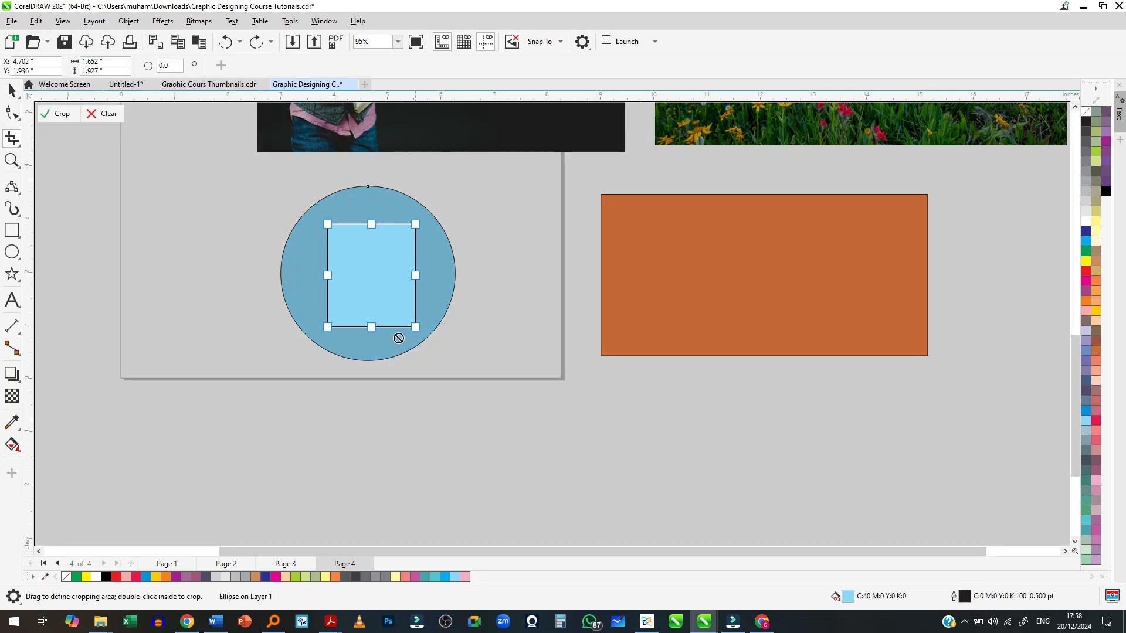
pyautogui.scroll(1, 359, 279)
pyautogui.doubleClick(360, 301)
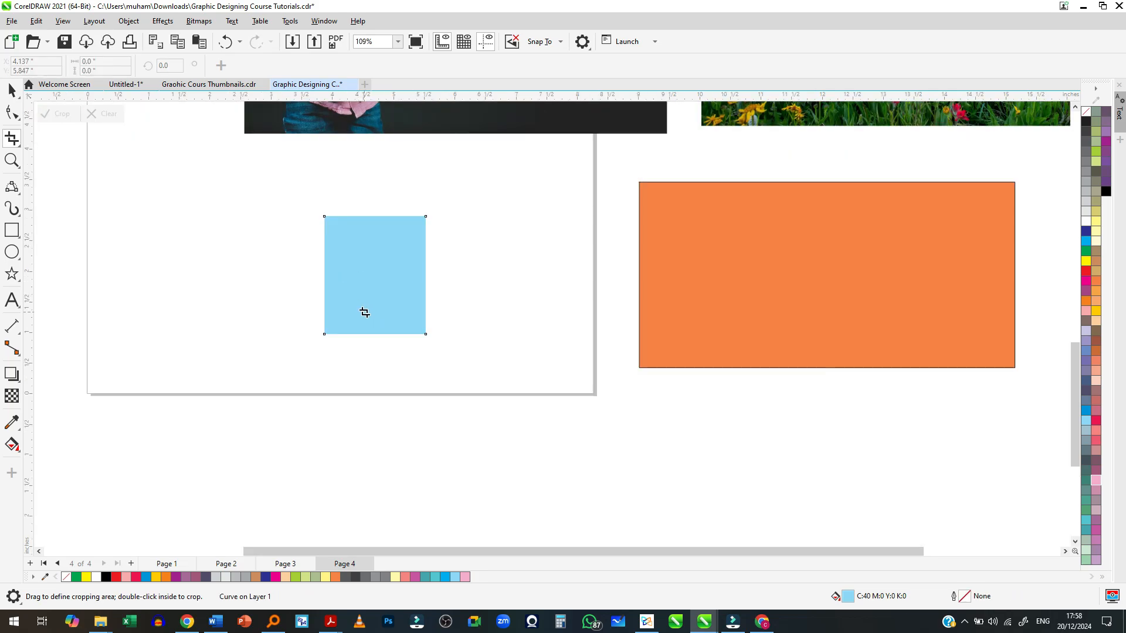
pyautogui.hotkey('ctrl', 'z')
# Place a copy of the sunrise landscape photo in the empty area beyond the orange rectangle
pyautogui.scroll(-4, 316, 349)
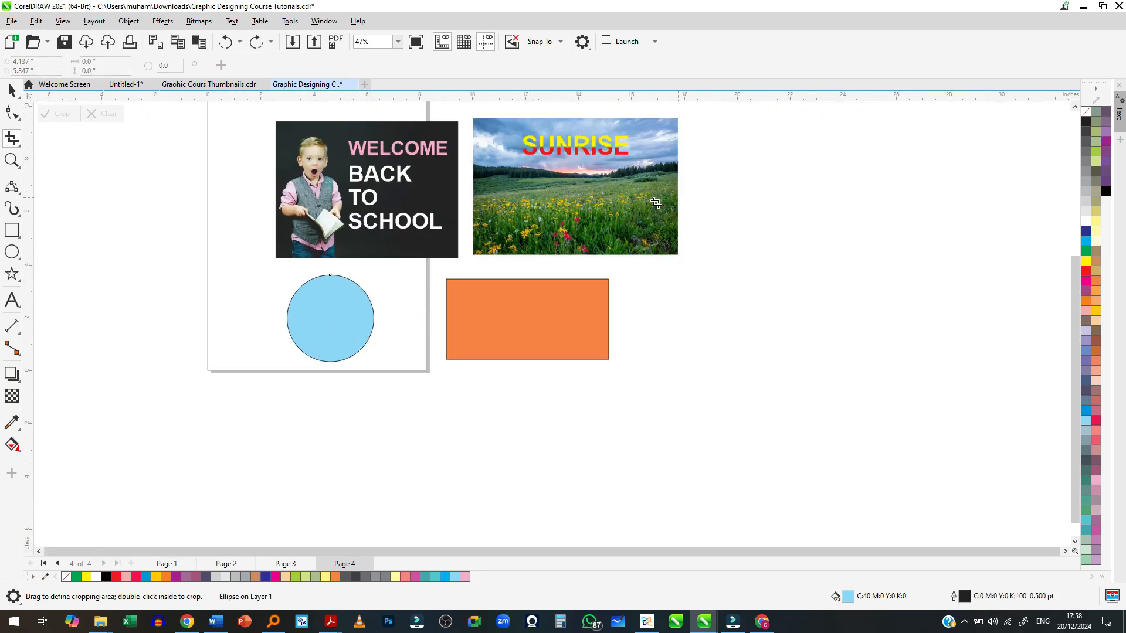
pyautogui.scroll(2, 504, 250)
pyautogui.scroll(-2, 498, 262)
pyautogui.scroll(4, 501, 151)
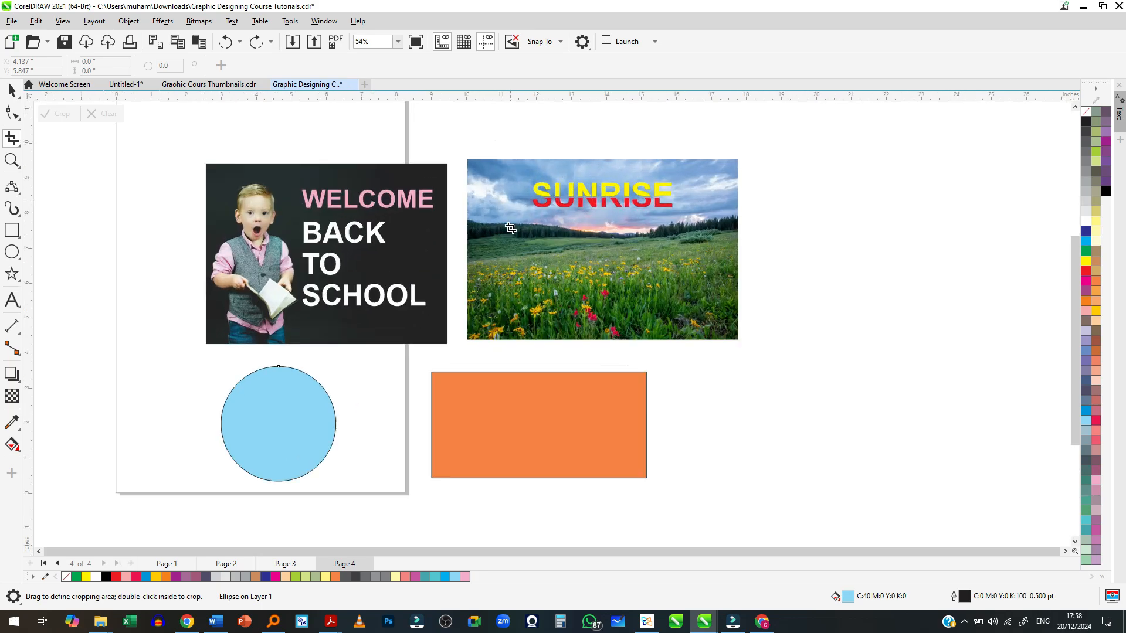
pyautogui.press('space')
pyautogui.click(527, 251)
pyautogui.scroll(-3, 522, 249)
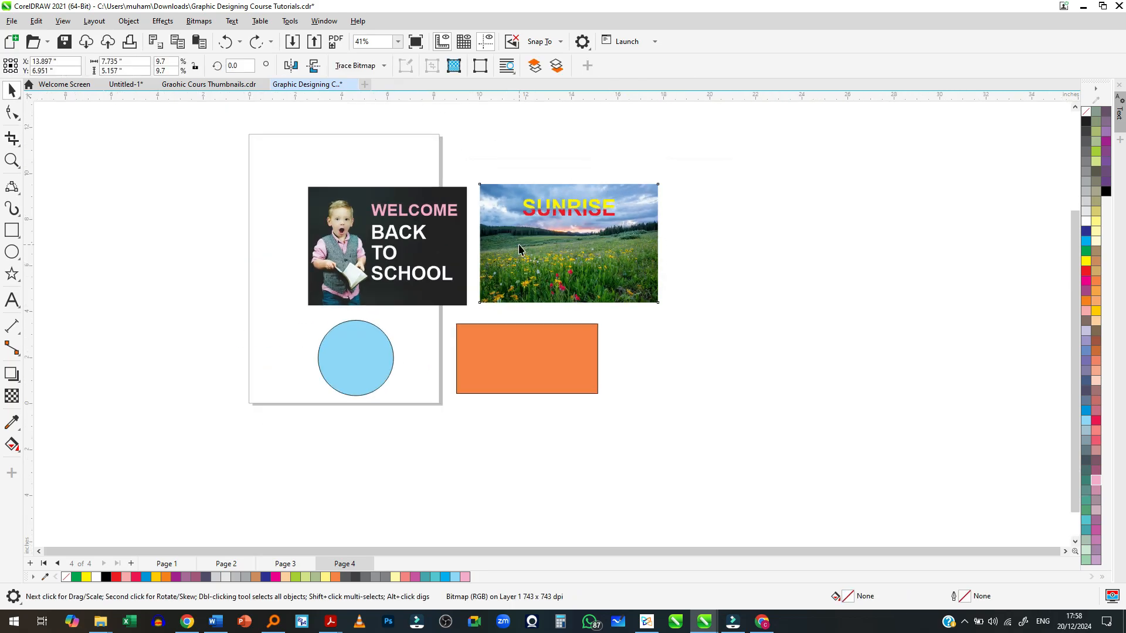
pyautogui.moveTo(504, 242); pyautogui.dragTo(705, 357)
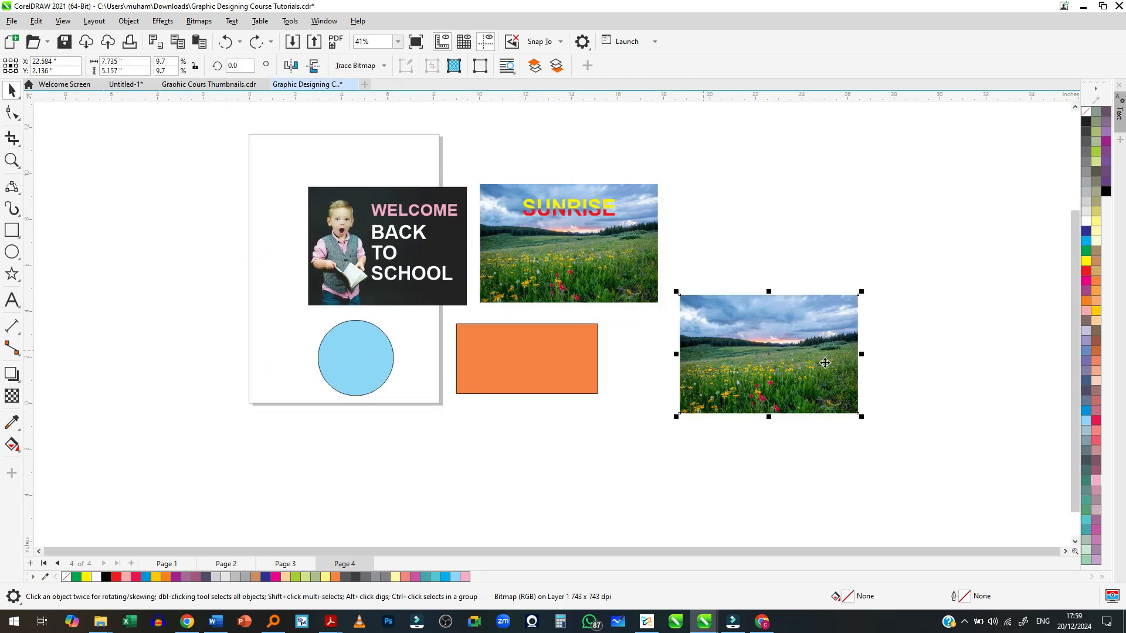
pyautogui.scroll(3, 853, 376)
pyautogui.scroll(3, 853, 377)
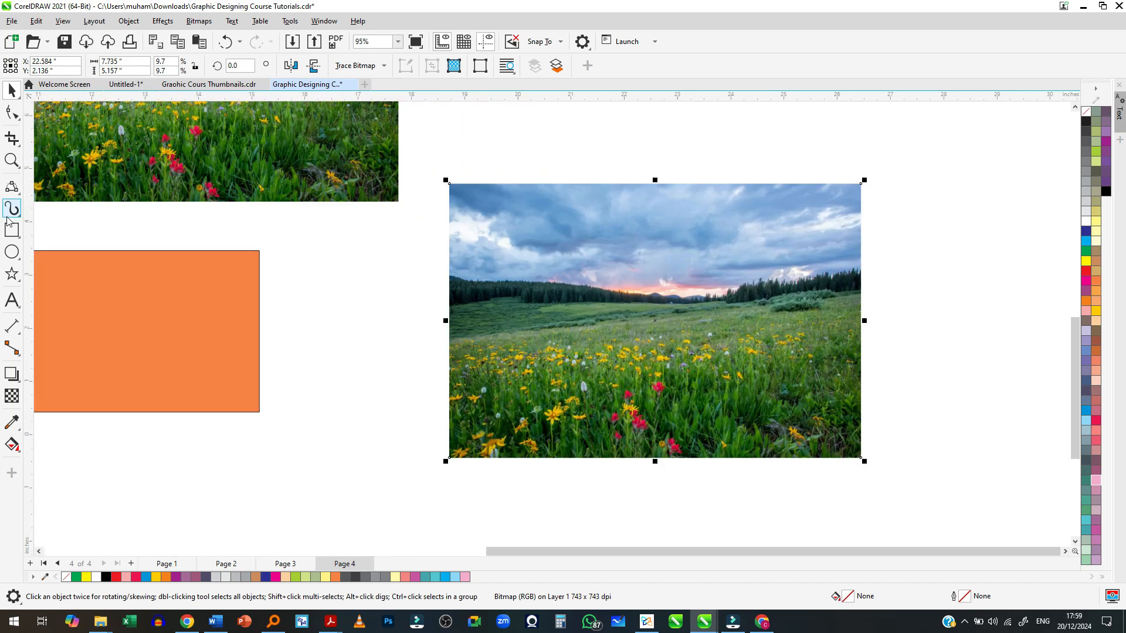
pyautogui.click(12, 138)
pyautogui.moveTo(577, 253); pyautogui.dragTo(730, 407)
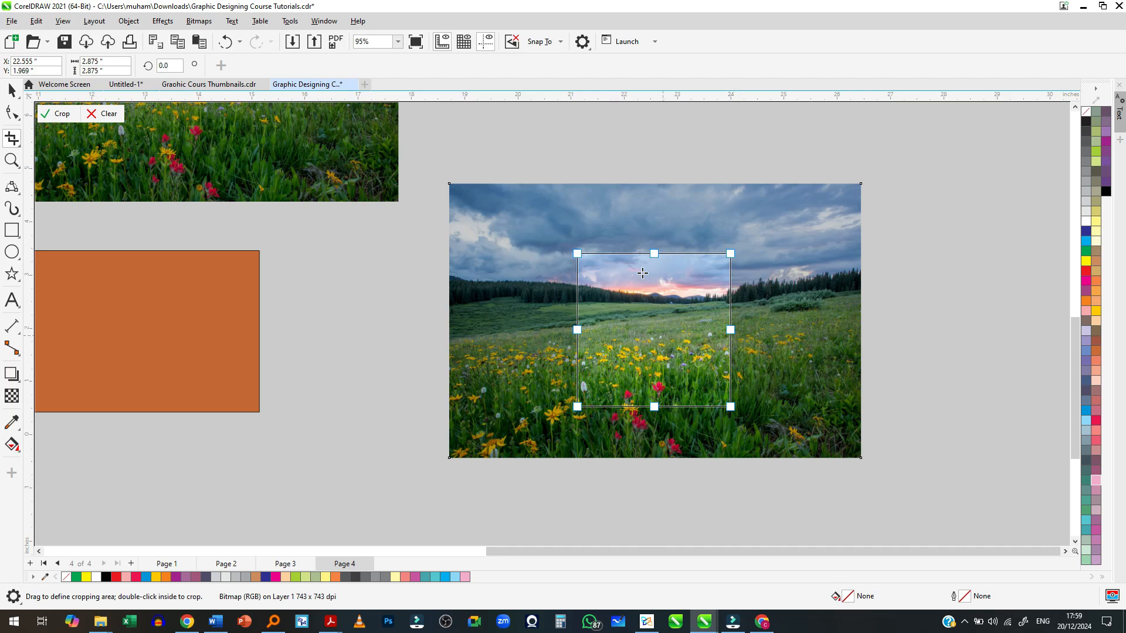
pyautogui.press('Escape')
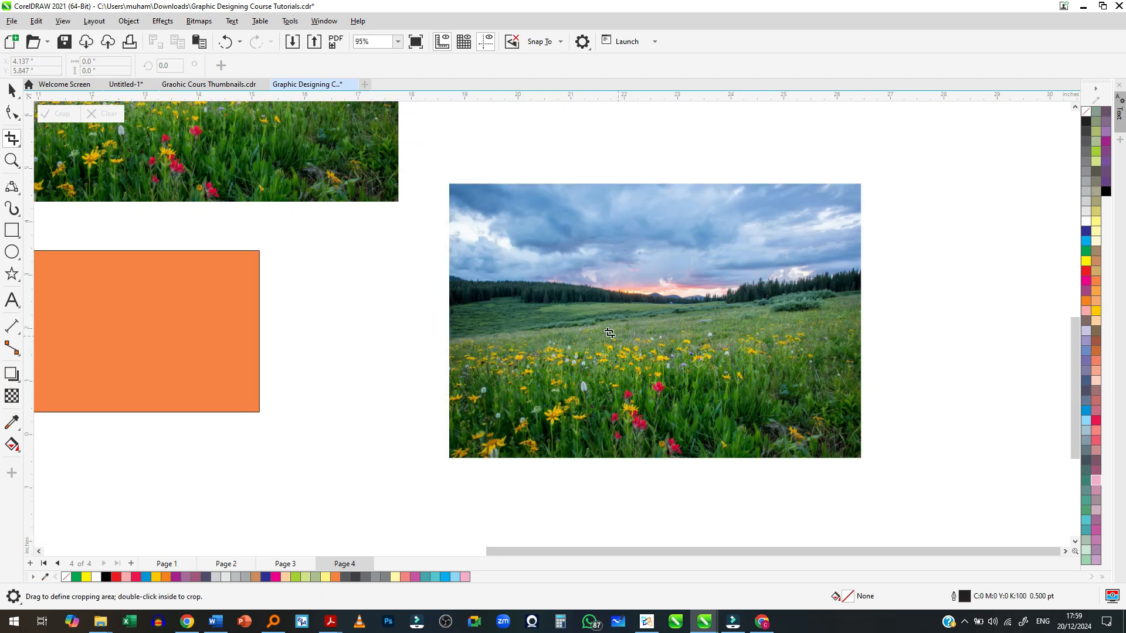
pyautogui.press('space')
# Define a square crop area about 2.69 inches wide over the horizon of the copied landscape photo
pyautogui.click(660, 311)
pyautogui.click(11, 138)
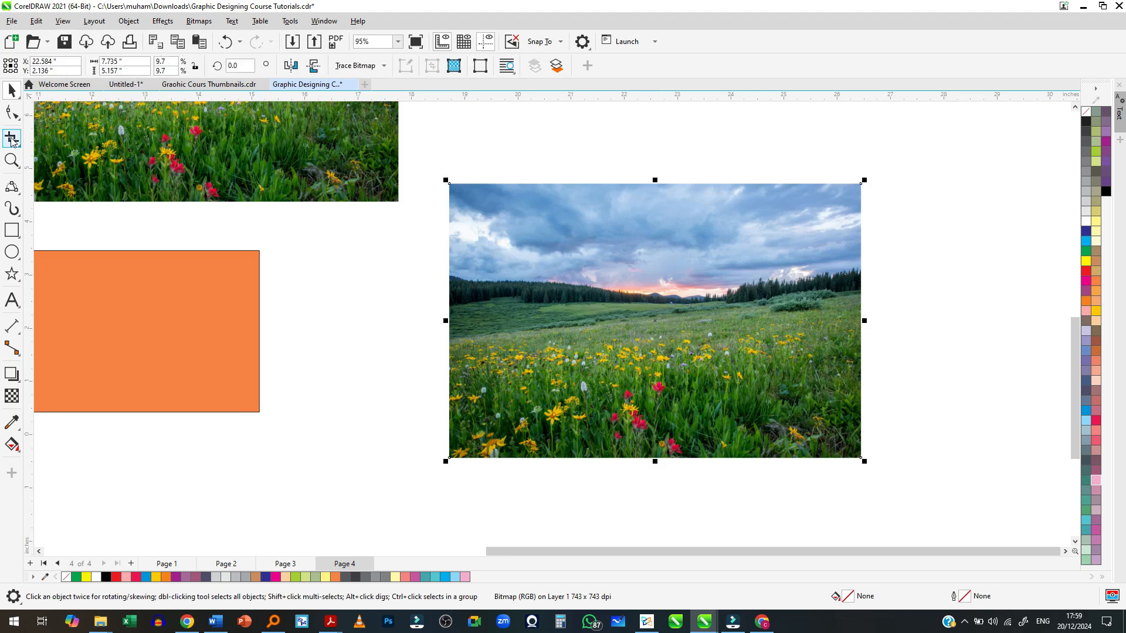
pyautogui.moveTo(564, 232); pyautogui.dragTo(708, 346)
pyautogui.press('space')
pyautogui.click(9, 137)
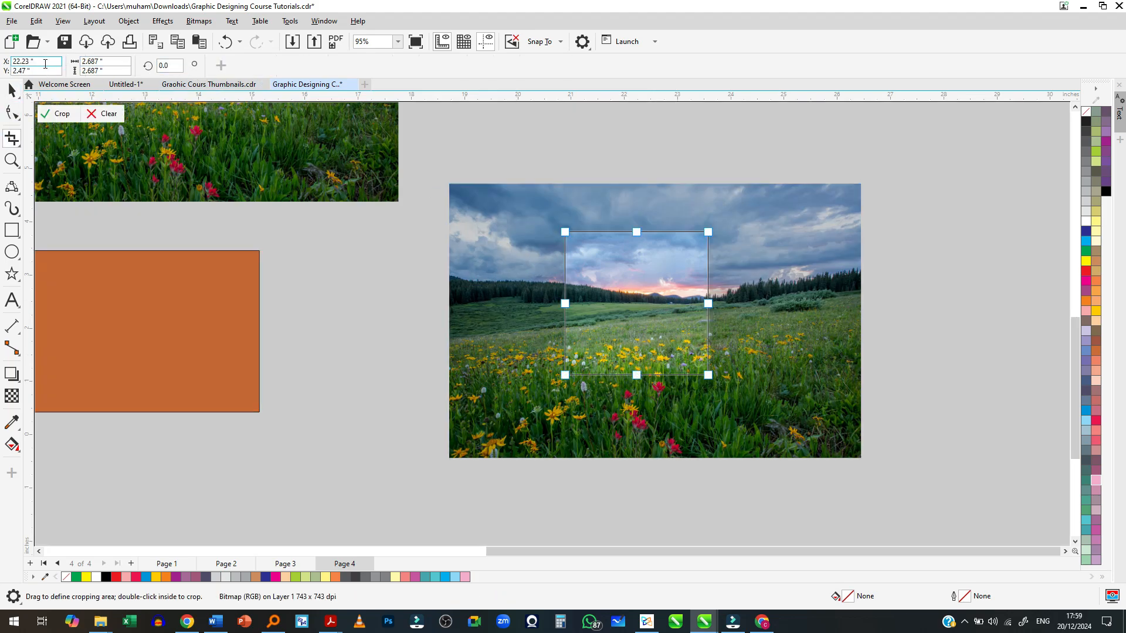
# Rotate the crop area to 45 degrees and crop the copied landscape photo to the diamond shape
pyautogui.click(165, 65)
pyautogui.press('Return')
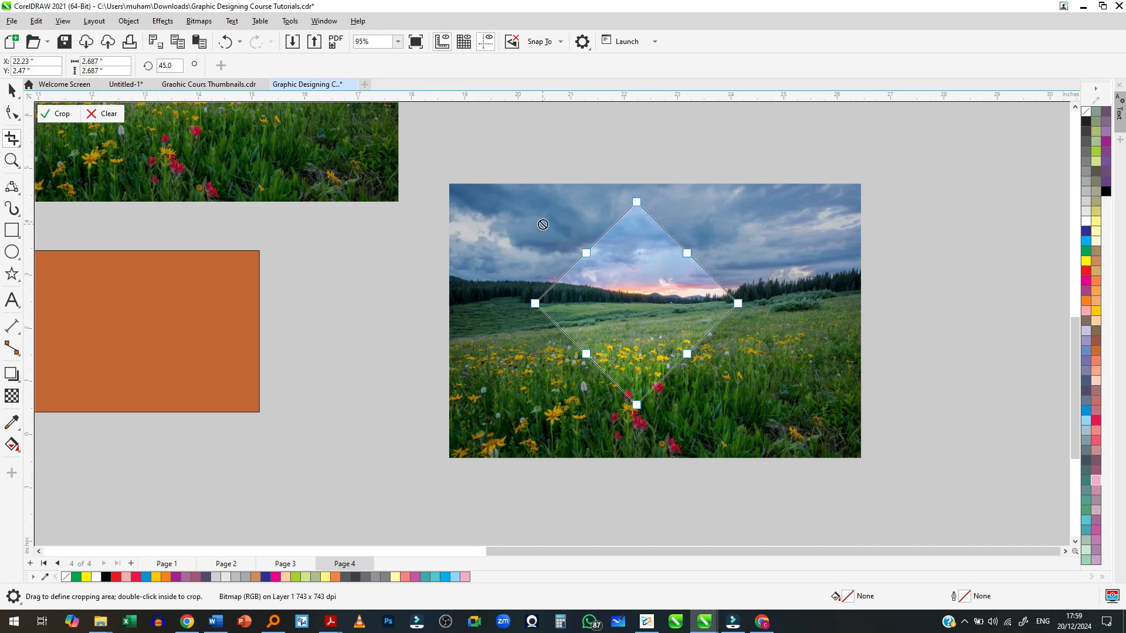
pyautogui.doubleClick(634, 315)
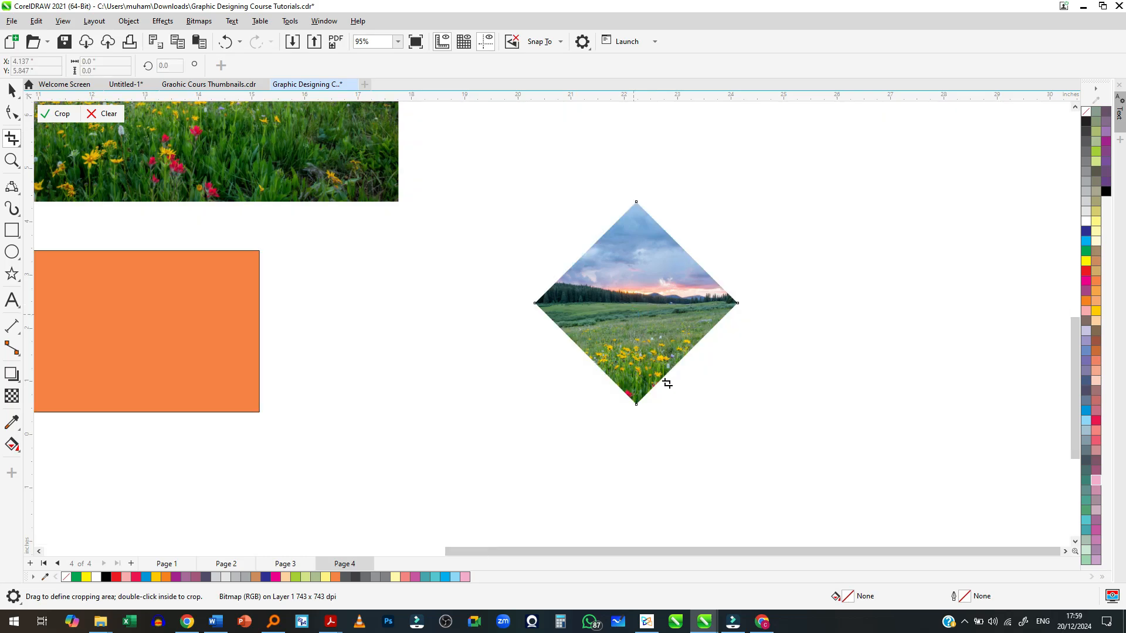
pyautogui.scroll(3, 672, 377)
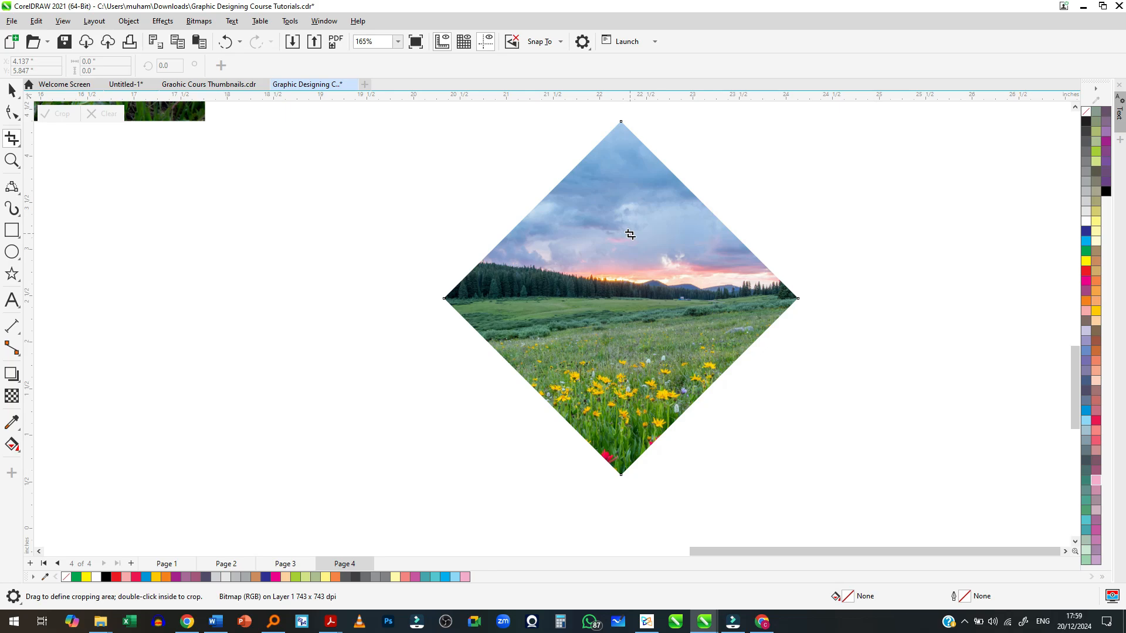
# Move the cropped diamond photo over the gap between the WELCOME BACK TO SCHOOL banner and the landscape photo
pyautogui.scroll(-5, 770, 315)
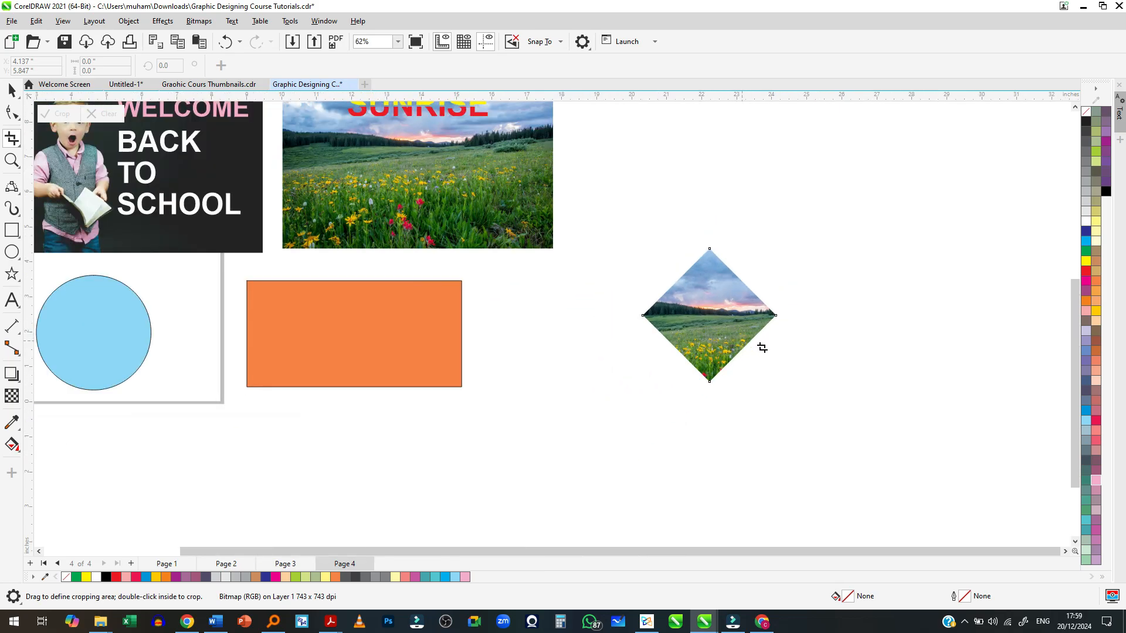
pyautogui.scroll(-1, 762, 348)
pyautogui.scroll(1, 730, 298)
pyautogui.scroll(1, 705, 295)
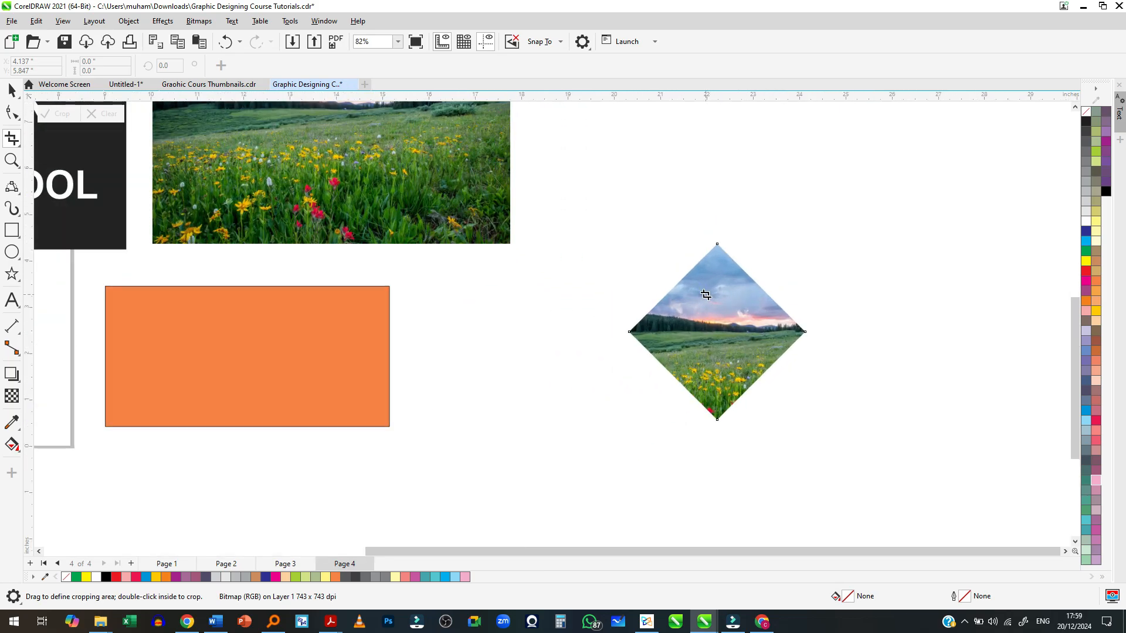
pyautogui.press('space')
pyautogui.moveTo(706, 293); pyautogui.dragTo(642, 323)
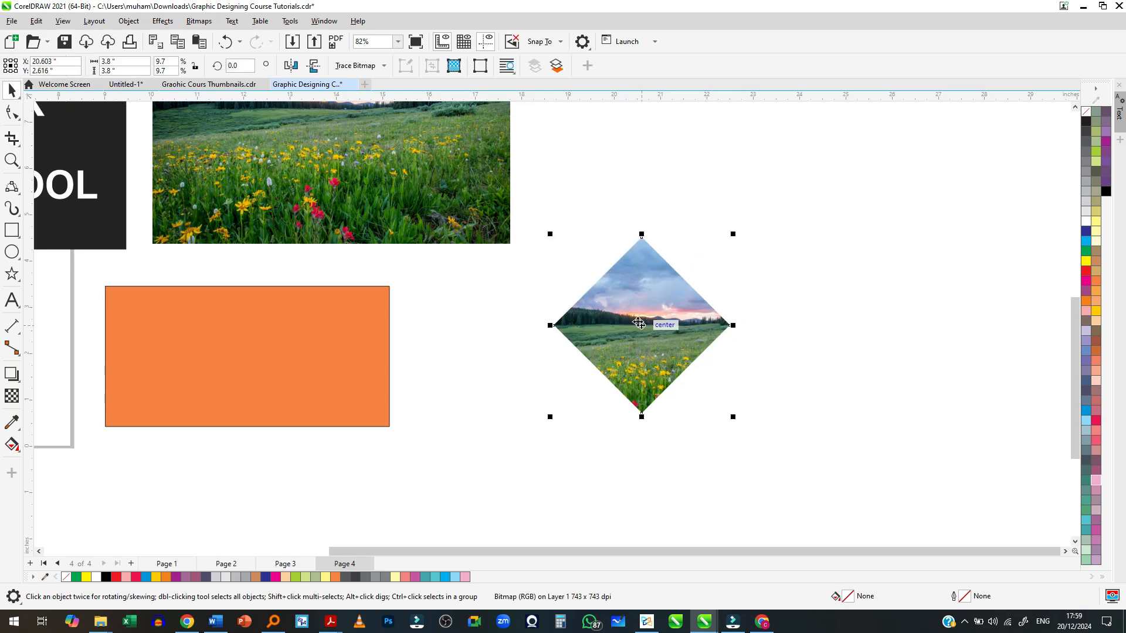
pyautogui.scroll(-3, 739, 374)
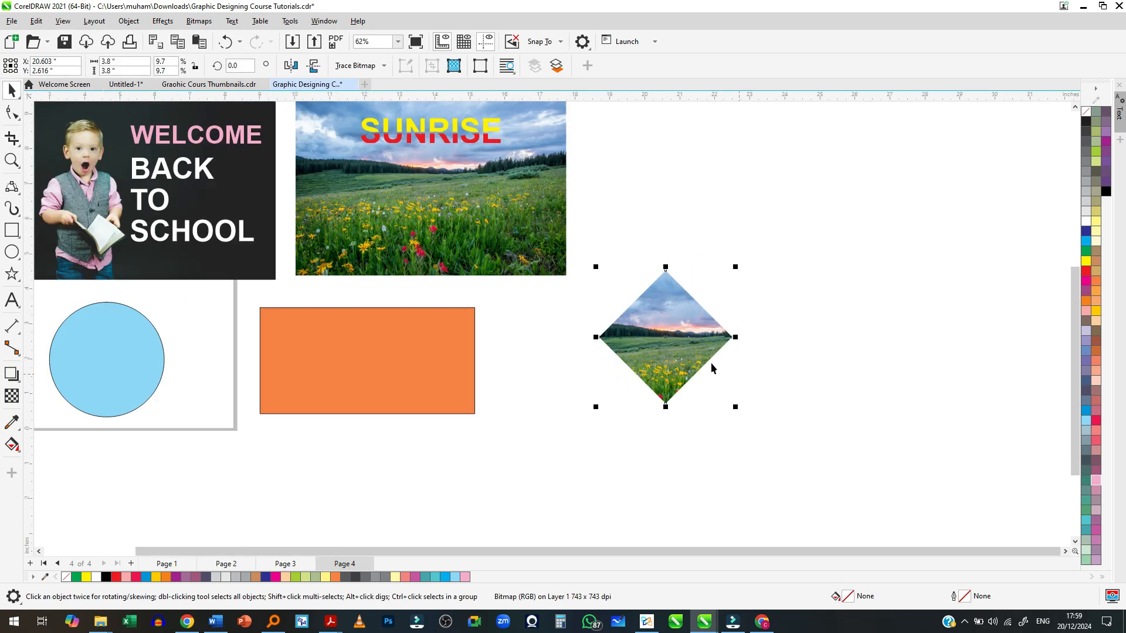
pyautogui.scroll(1, 296, 245)
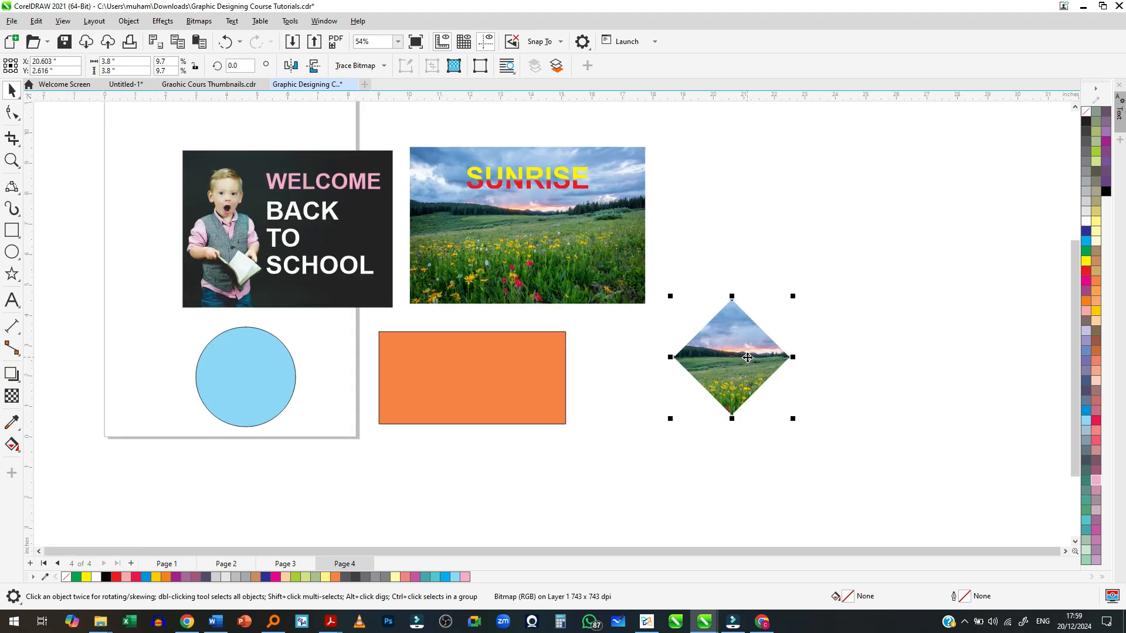
pyautogui.moveTo(747, 357); pyautogui.dragTo(423, 227)
# Scale the diamond photo down to about 2.84 inches square and centre it on the banner's outer vertical edge
pyautogui.scroll(5, 423, 227)
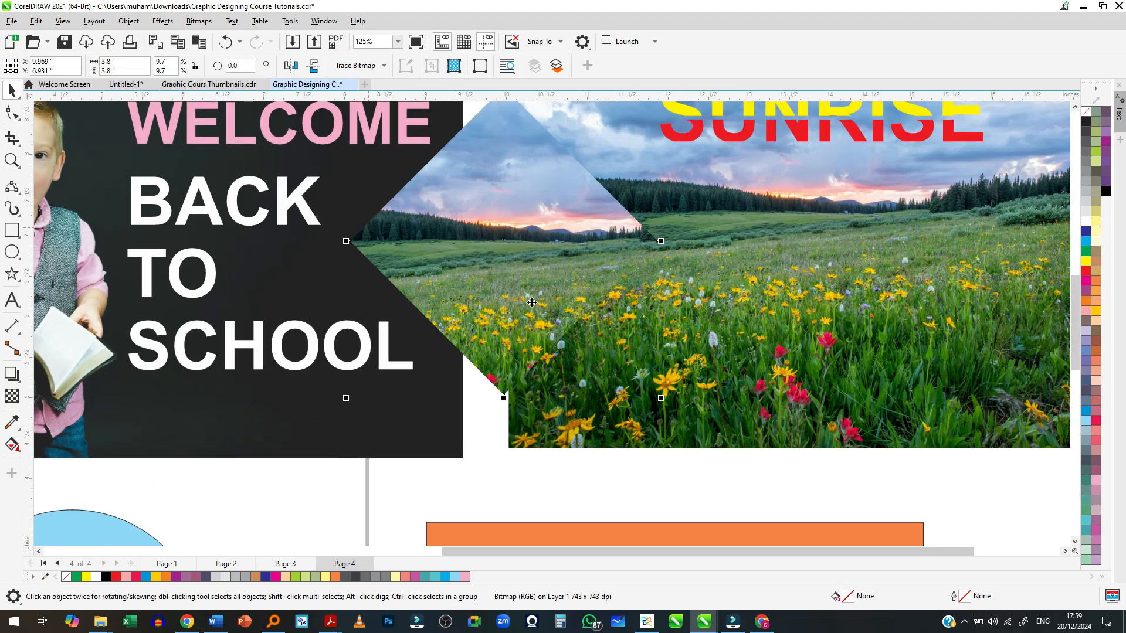
pyautogui.moveTo(661, 397); pyautogui.dragTo(582, 332)
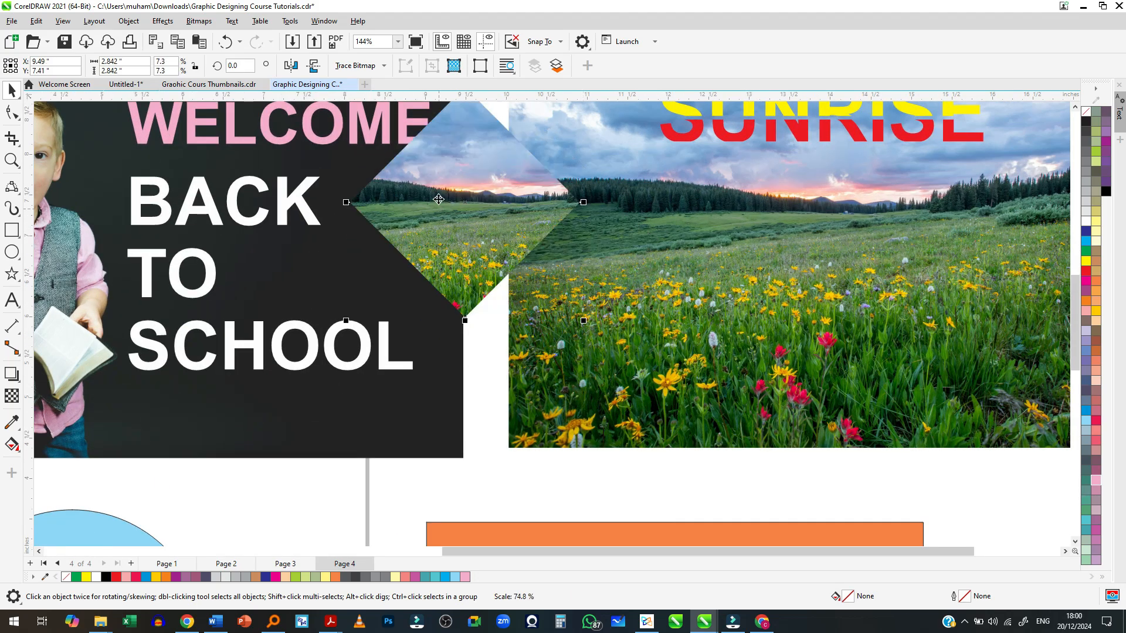
pyautogui.moveTo(438, 200); pyautogui.dragTo(466, 252)
pyautogui.scroll(1, 427, 241)
pyautogui.scroll(-2, 427, 240)
pyautogui.scroll(2, 427, 240)
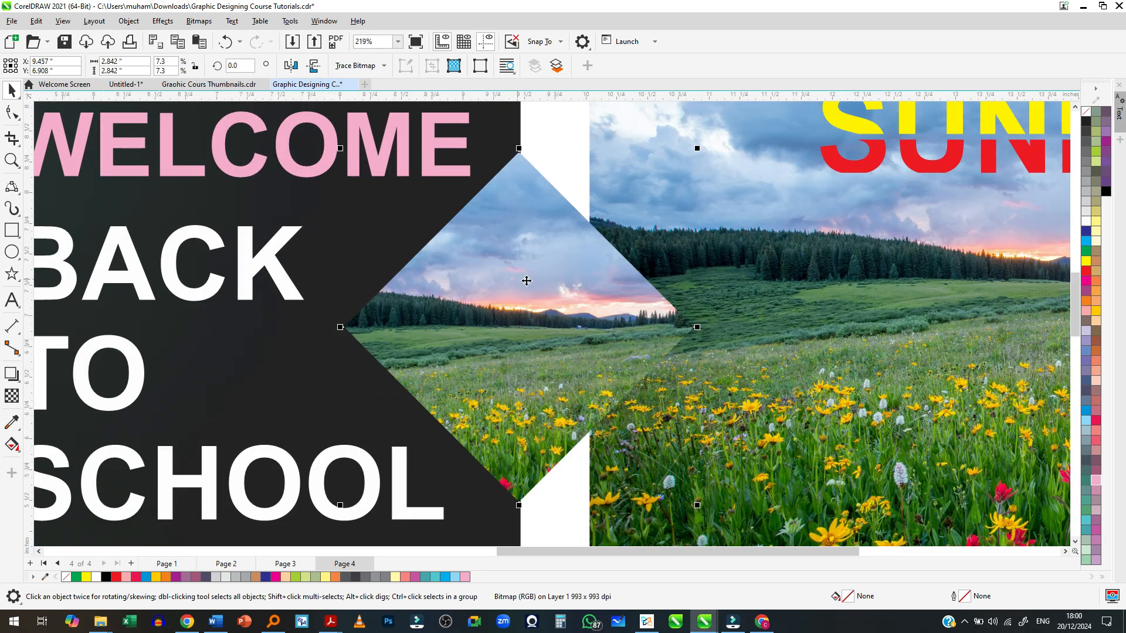
# Shift the large landscape photo sideways to clear the diamond, placing its centre at about X 16.265 inches
pyautogui.scroll(-3, 526, 281)
pyautogui.click(707, 432)
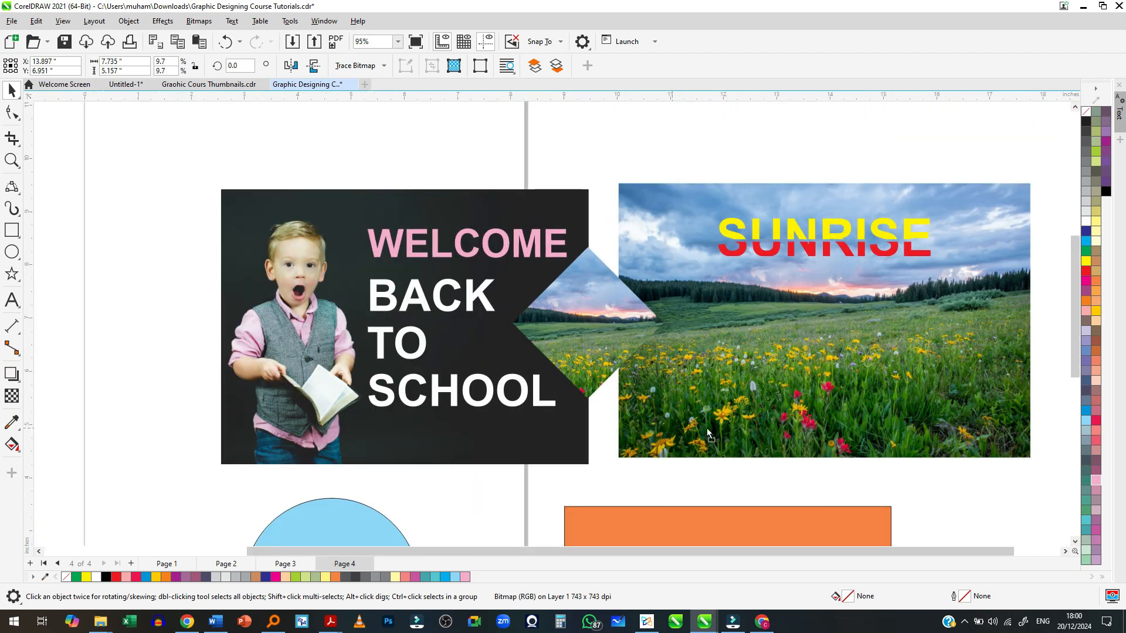
pyautogui.moveTo(707, 432); pyautogui.dragTo(833, 433)
pyautogui.scroll(2, 527, 295)
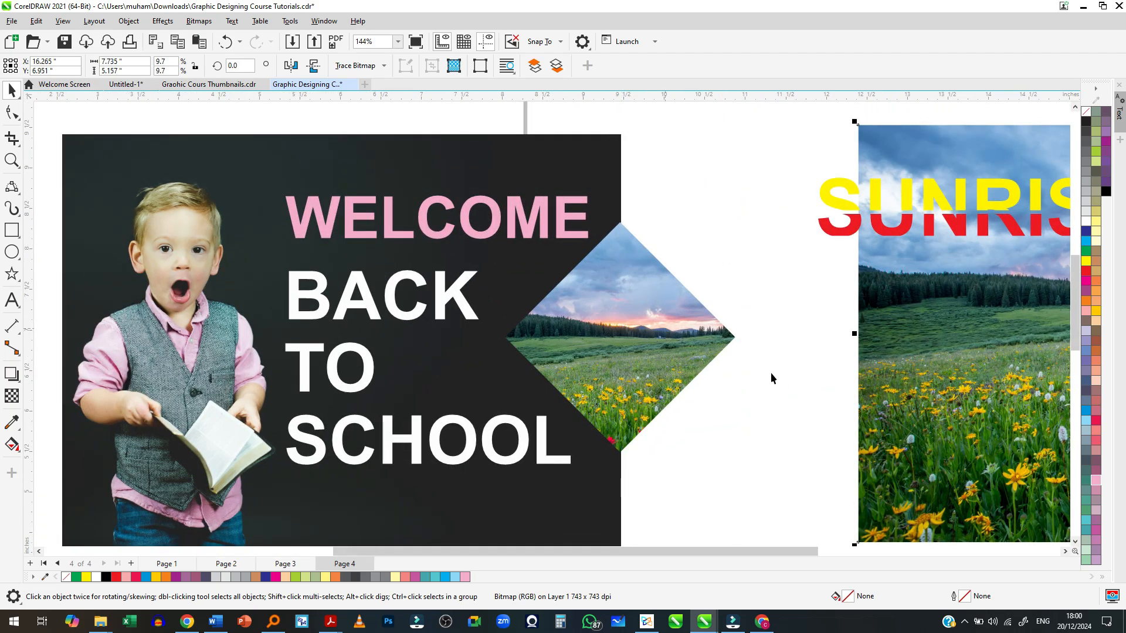
pyautogui.scroll(-2, 771, 378)
# Crop the diamond photo along the banner's edge, keeping only the half that lies inside the banner
pyautogui.click(663, 381)
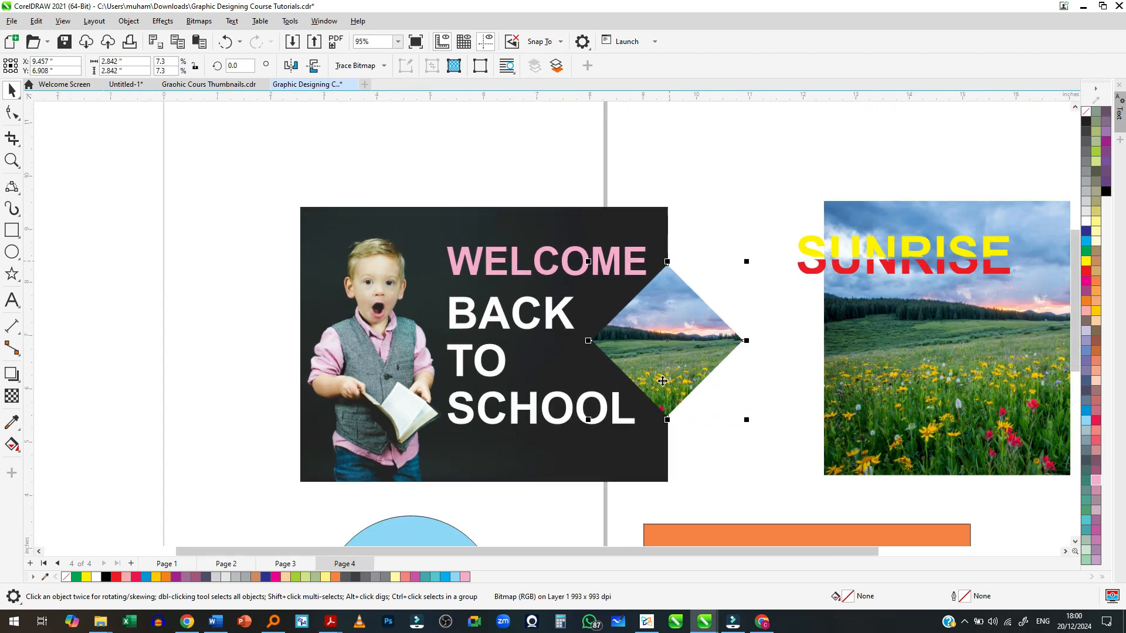
pyautogui.scroll(1, 665, 387)
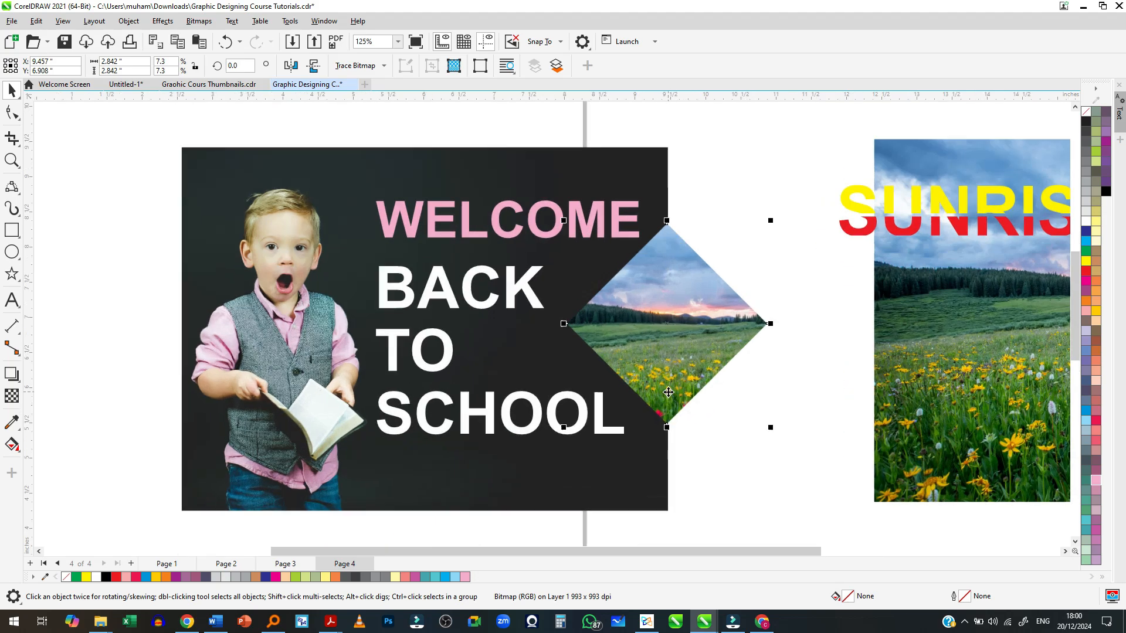
pyautogui.click(16, 141)
pyautogui.scroll(1, 624, 320)
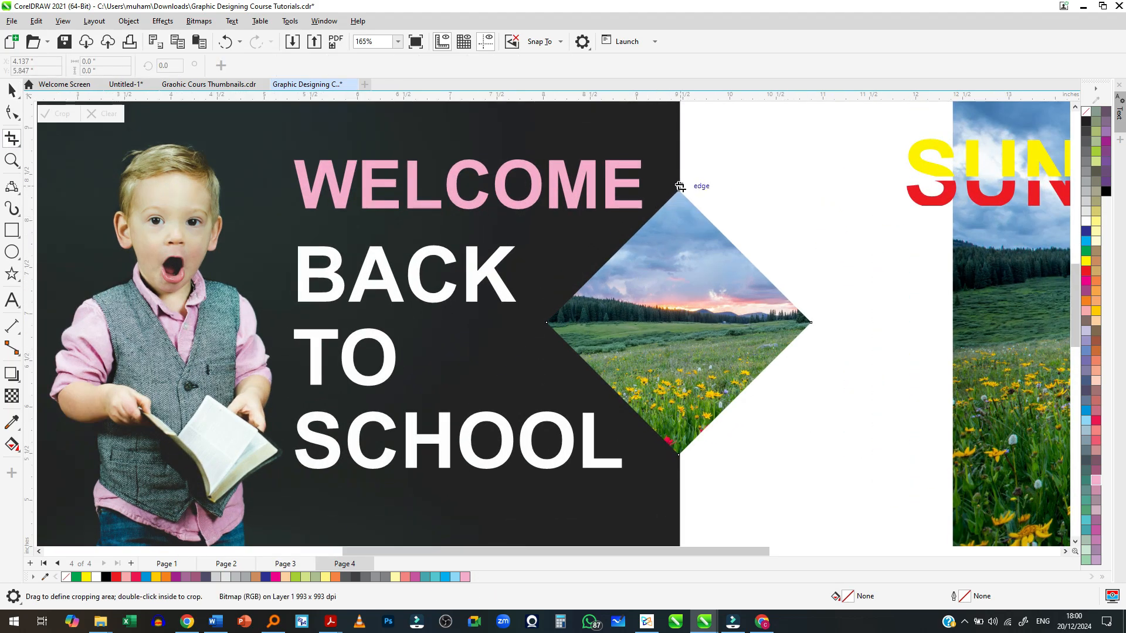
pyautogui.moveTo(680, 170); pyautogui.dragTo(505, 467)
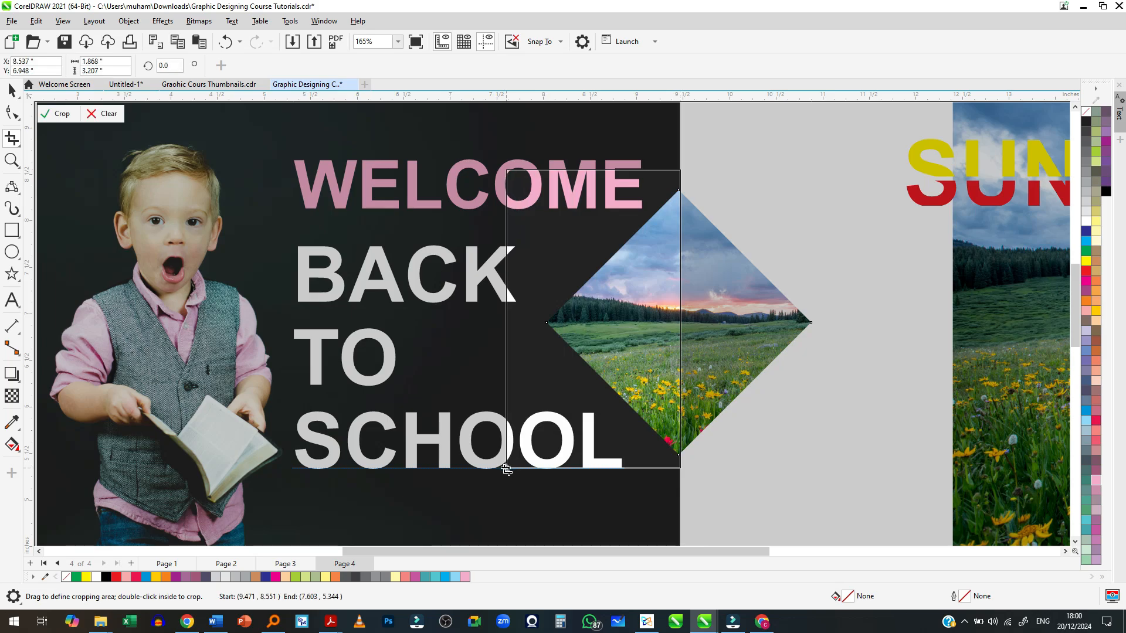
pyautogui.doubleClick(642, 352)
pyautogui.scroll(-2, 782, 320)
pyautogui.press('space')
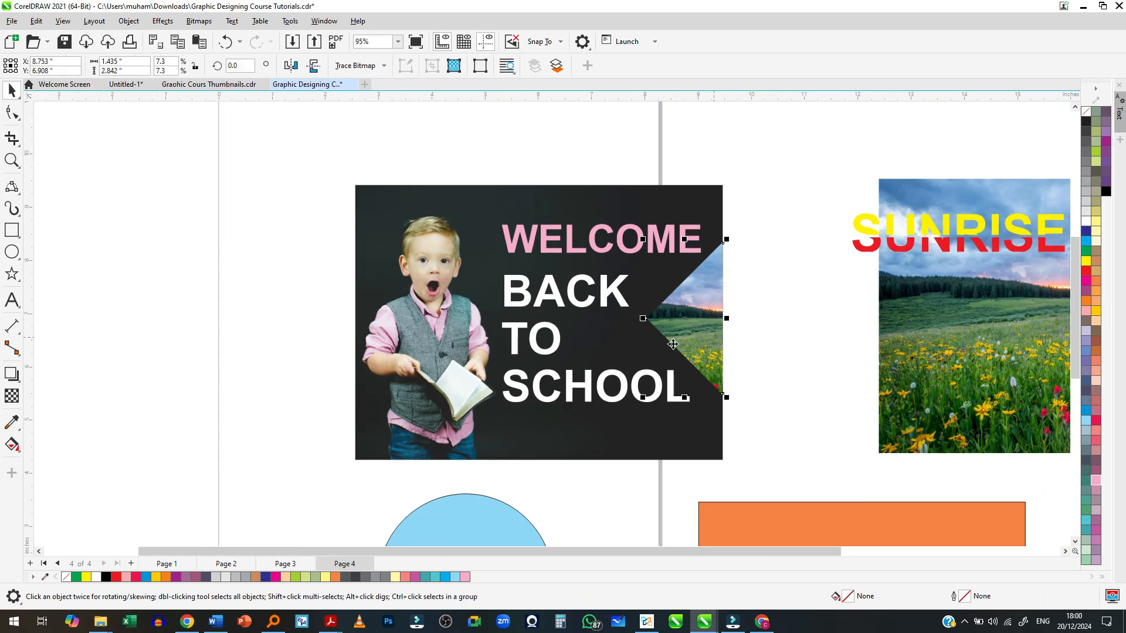
# Enlarge the half-diamond photo slightly so its tip reaches further into the banner, and deselect it
pyautogui.scroll(2, 631, 319)
pyautogui.moveTo(655, 320)
pyautogui.mouseDown()
pyautogui.moveTo(636, 322)
pyautogui.moveTo(654, 320)
pyautogui.mouseUp()
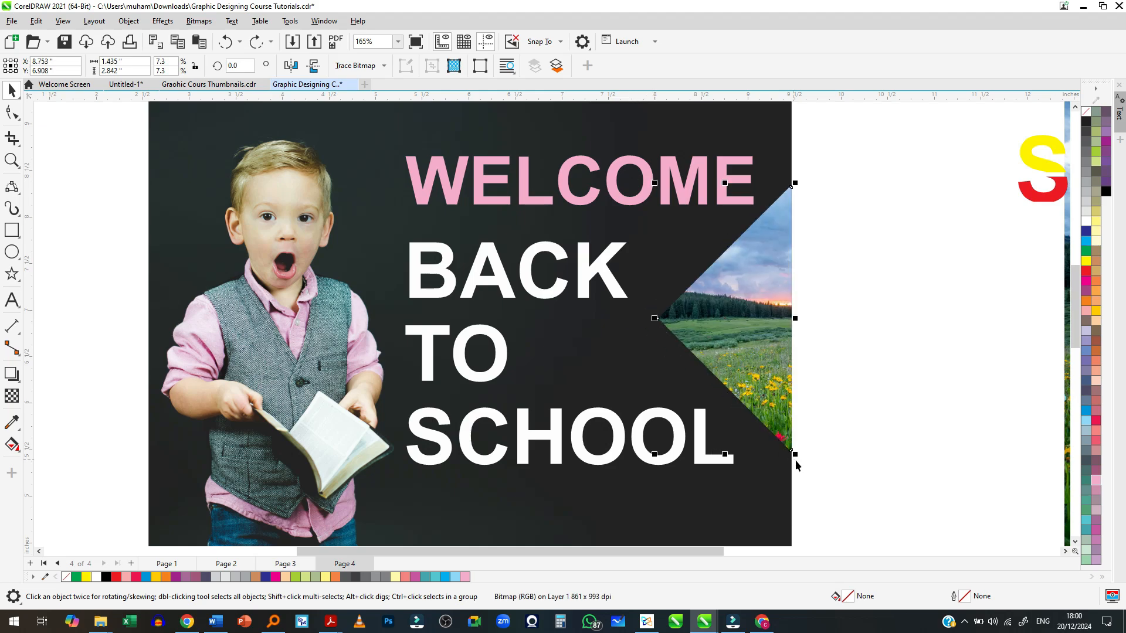
pyautogui.moveTo(656, 458); pyautogui.dragTo(637, 470)
pyautogui.click(866, 346)
pyautogui.scroll(-4, 702, 308)
pyautogui.scroll(1, 677, 309)
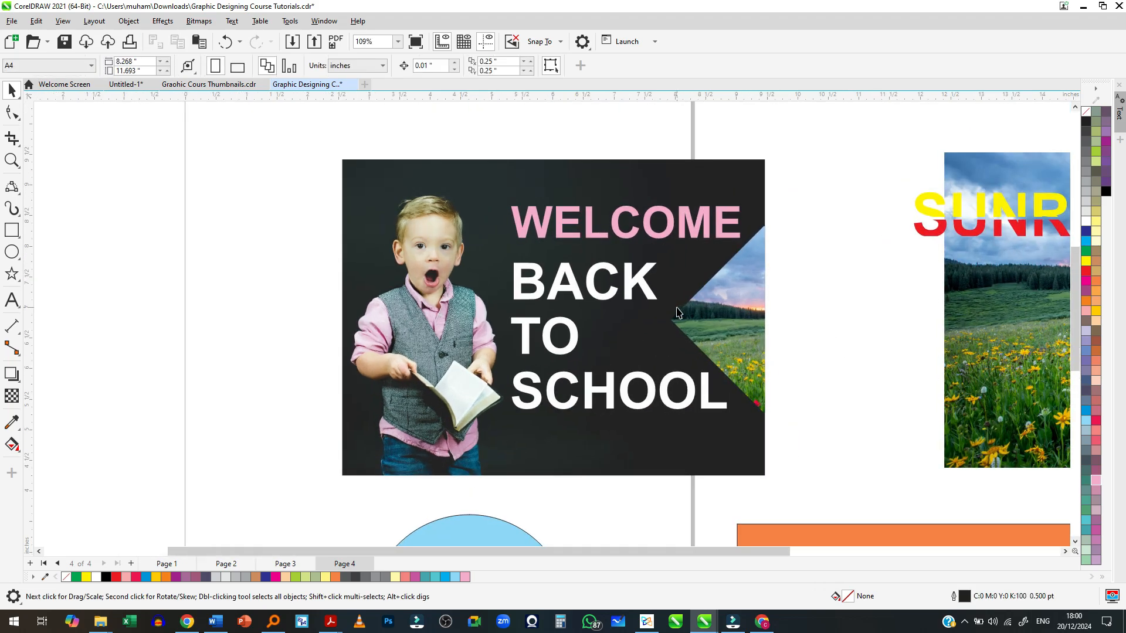
pyautogui.scroll(-4, 441, 242)
pyautogui.scroll(2, 380, 238)
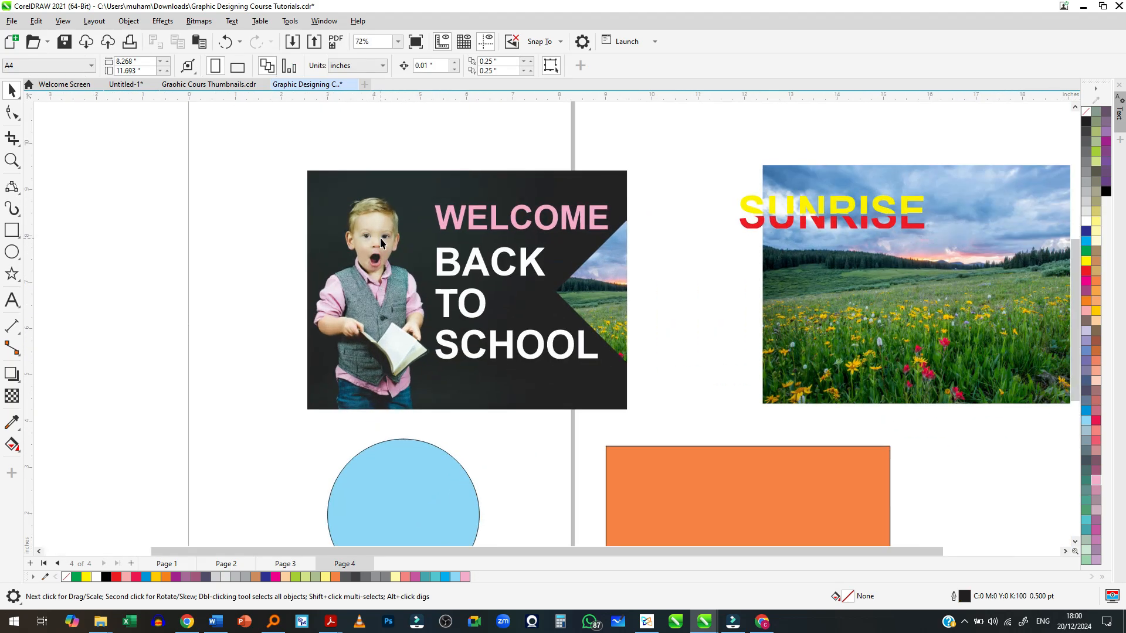
pyautogui.click(12, 139)
pyautogui.click(12, 142)
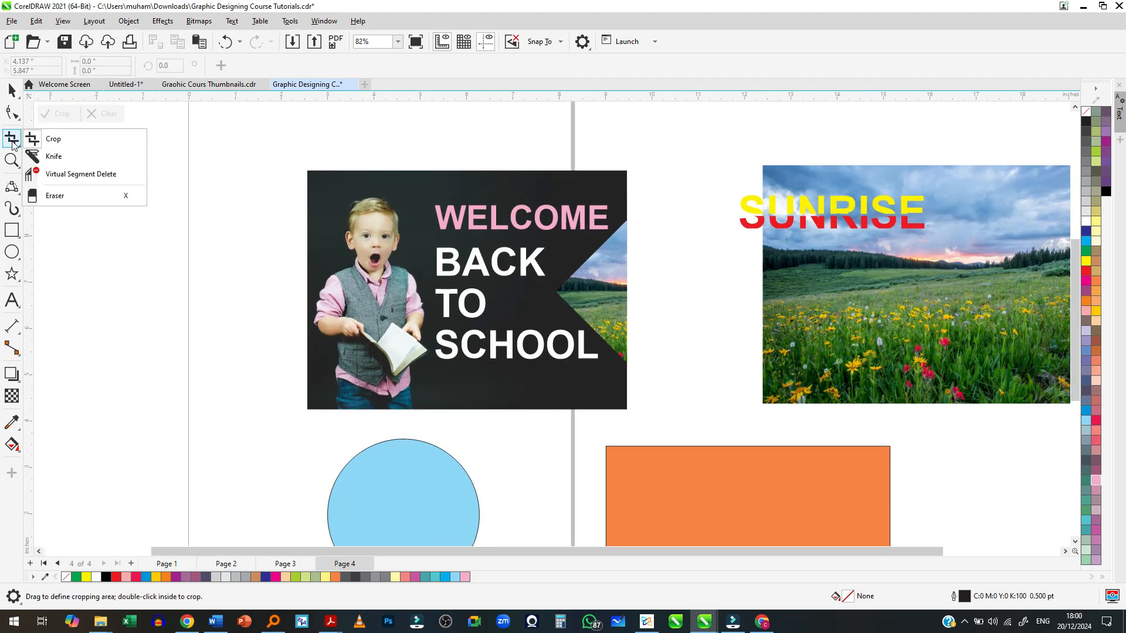
pyautogui.click(38, 156)
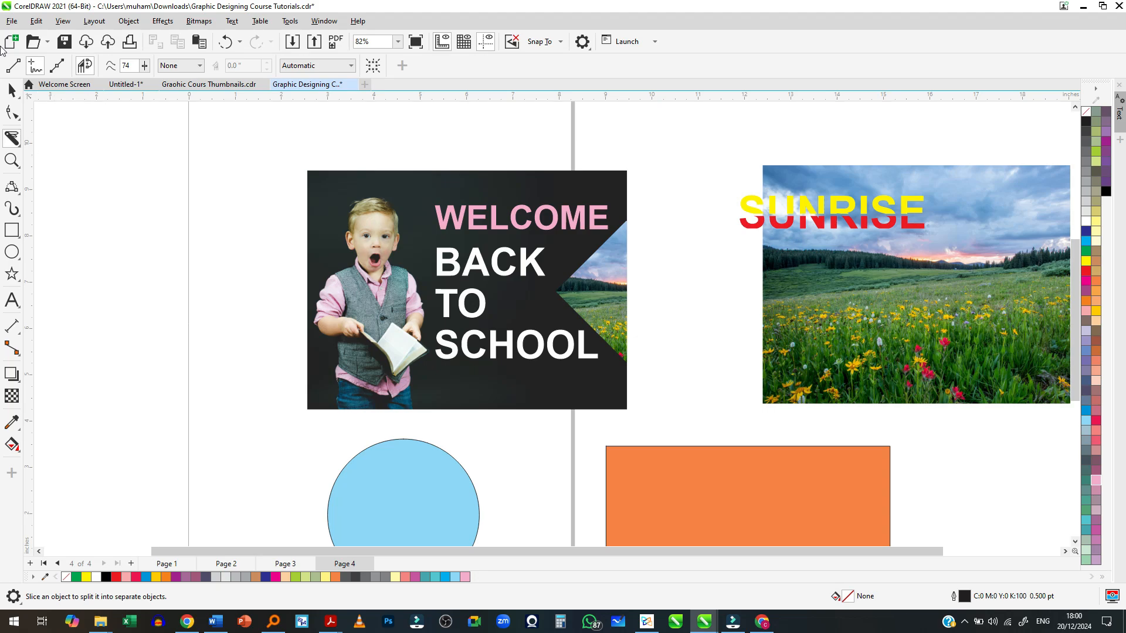
pyautogui.click(13, 142)
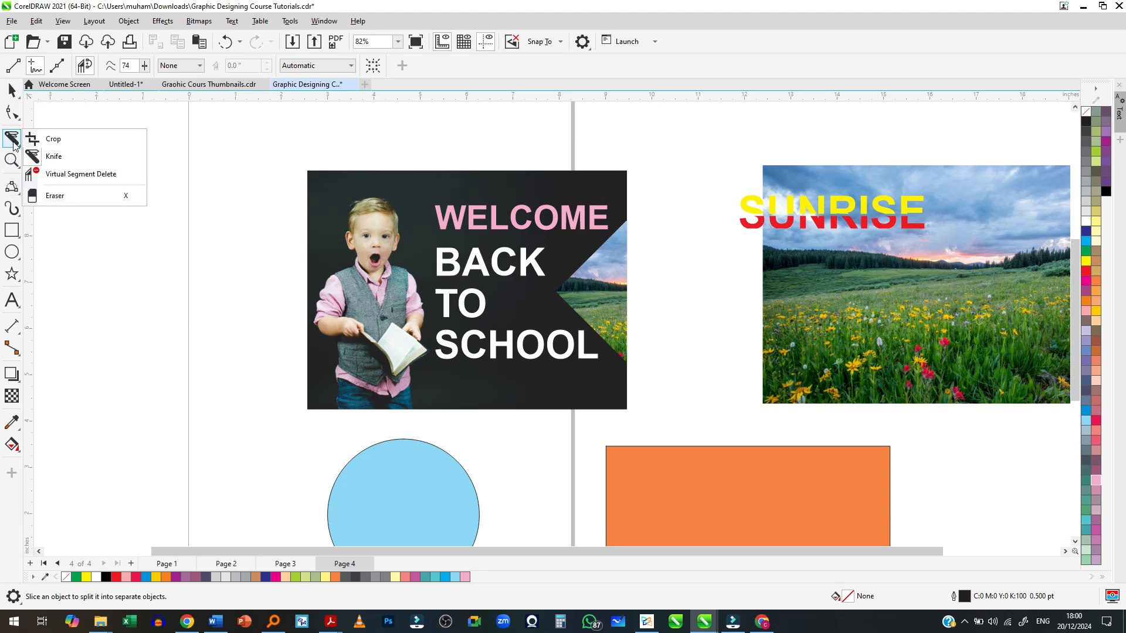
pyautogui.click(54, 141)
pyautogui.scroll(-2, 55, 139)
pyautogui.scroll(1, 580, 226)
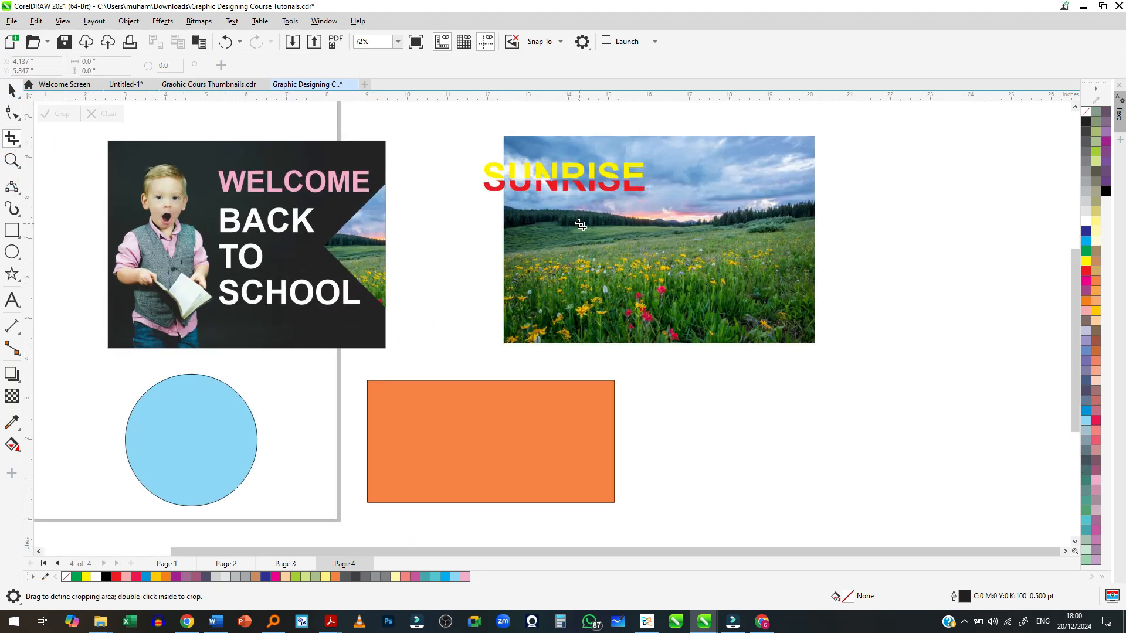
# Move the landscape photo back behind the SUNRISE lettering, with its centre at about X 14.139 inches
pyautogui.press('space')
pyautogui.moveTo(608, 248); pyautogui.dragTo(532, 251)
pyautogui.scroll(1, 516, 181)
pyautogui.click(523, 248)
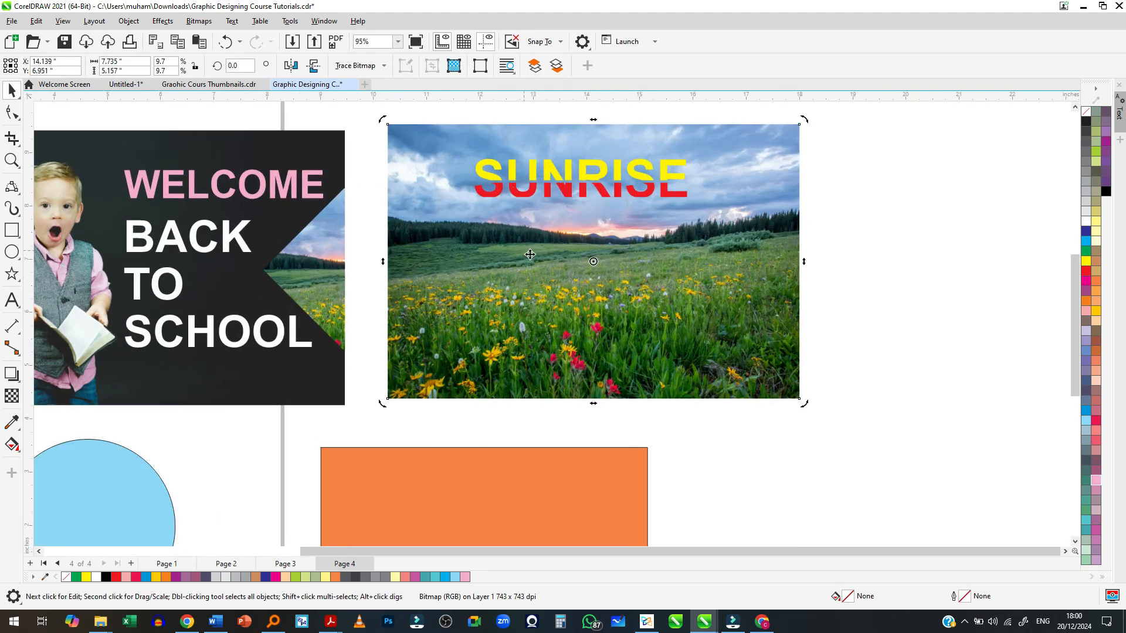
pyautogui.scroll(-1, 548, 270)
pyautogui.scroll(1, 558, 221)
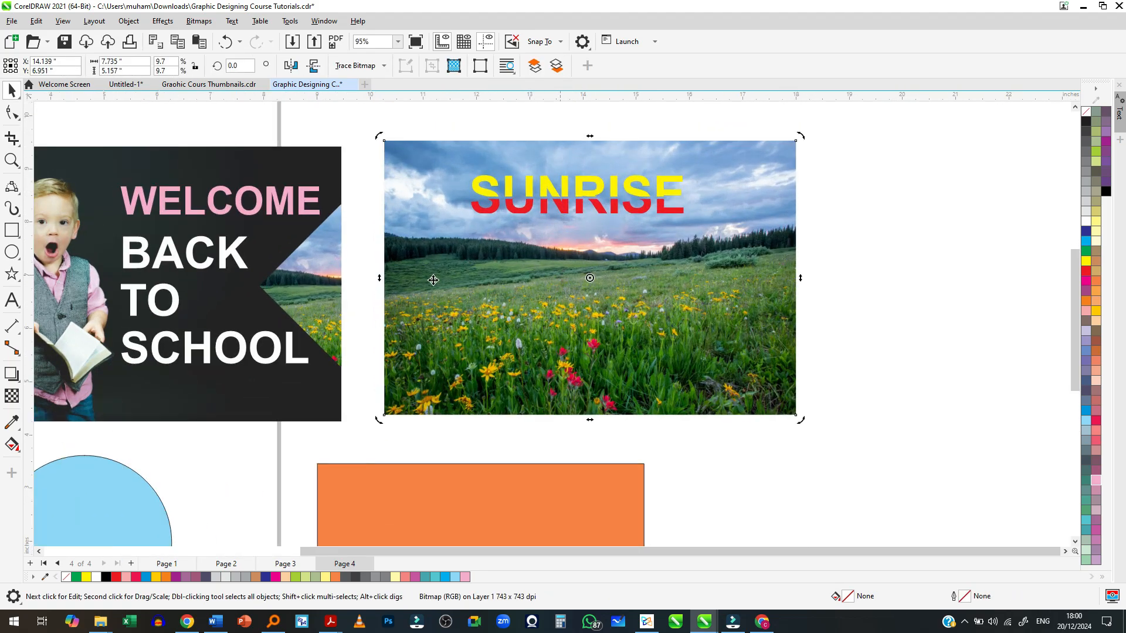
# Define a crop area about 7.735 by 2.824 inches over the upper part of the landscape photo, and discard it
pyautogui.click(12, 139)
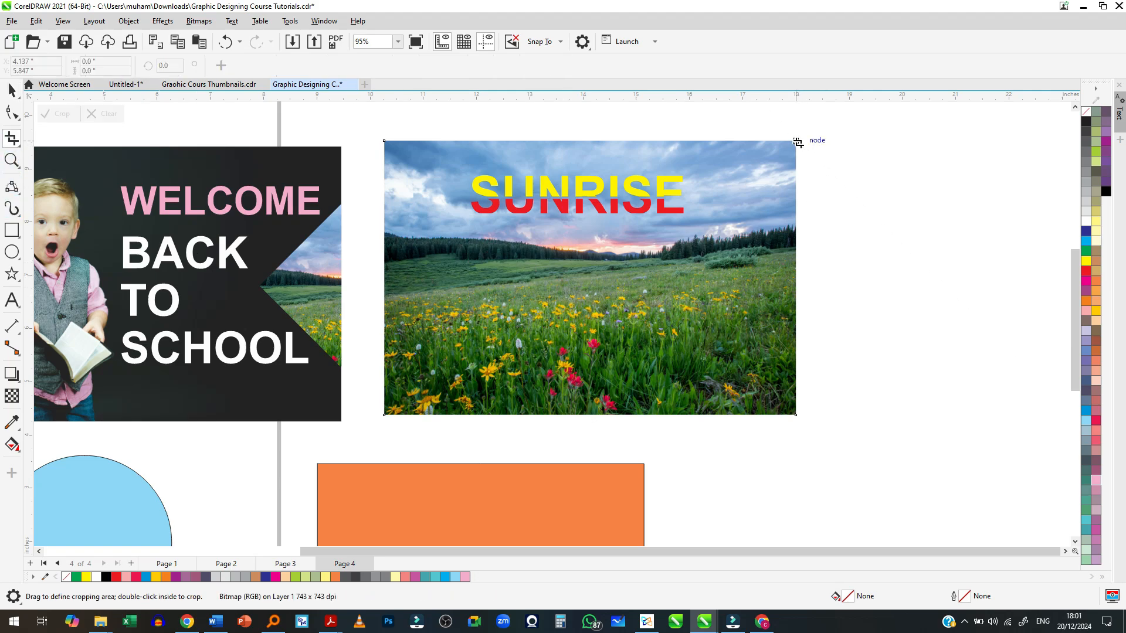
pyautogui.moveTo(797, 142); pyautogui.dragTo(386, 303)
pyautogui.moveTo(385, 301); pyautogui.dragTo(385, 291)
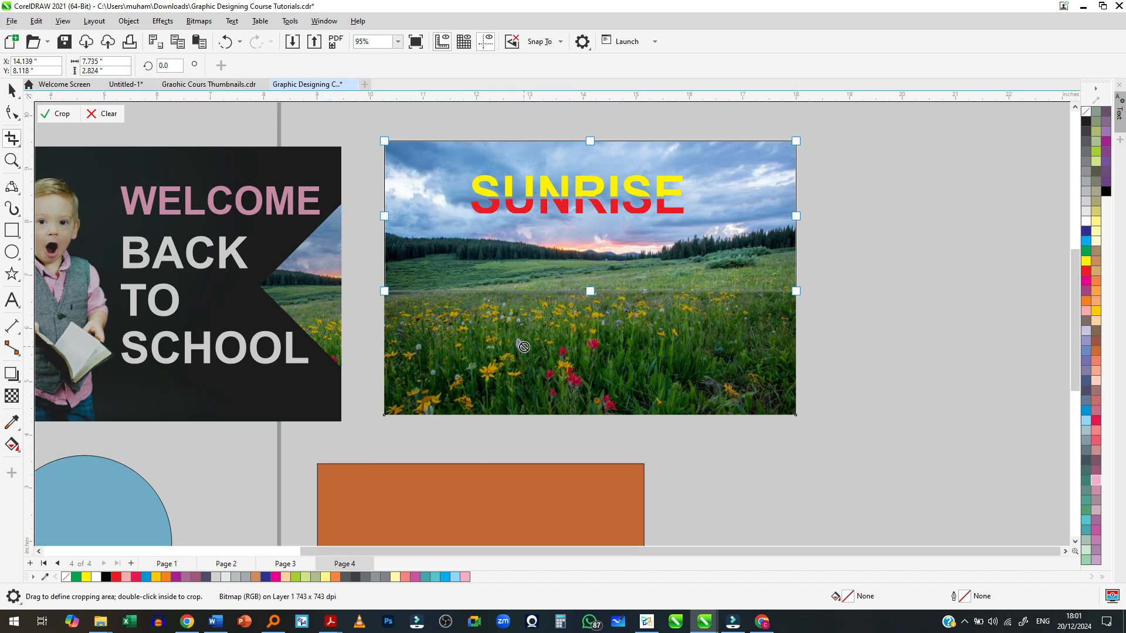
pyautogui.press('space')
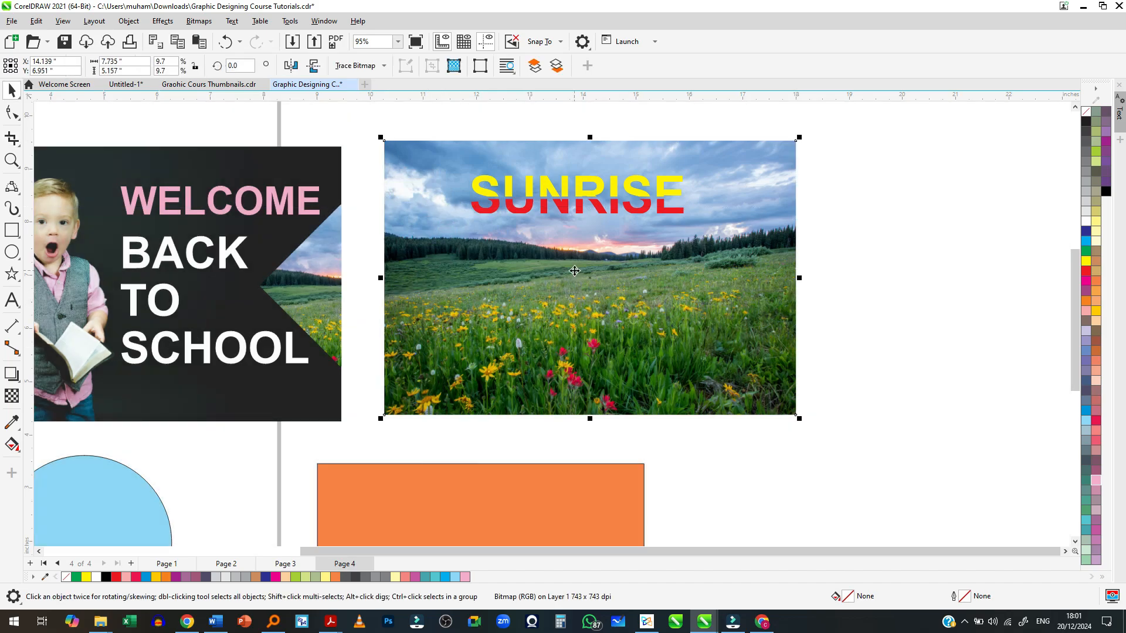
# Examine the two-colour SUNRISE lettering over the landscape photo, including the split between its yellow and red parts
pyautogui.scroll(-1, 359, 247)
pyautogui.scroll(-2, 436, 247)
pyautogui.scroll(2, 453, 211)
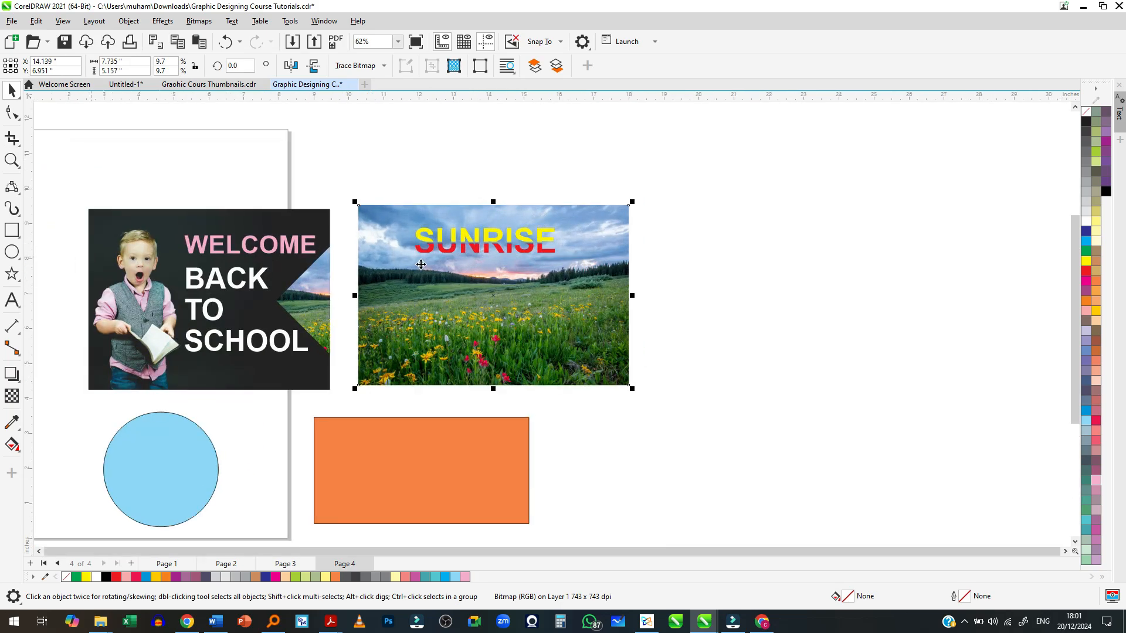
pyautogui.scroll(1, 490, 225)
pyautogui.scroll(3, 490, 226)
pyautogui.click(476, 269)
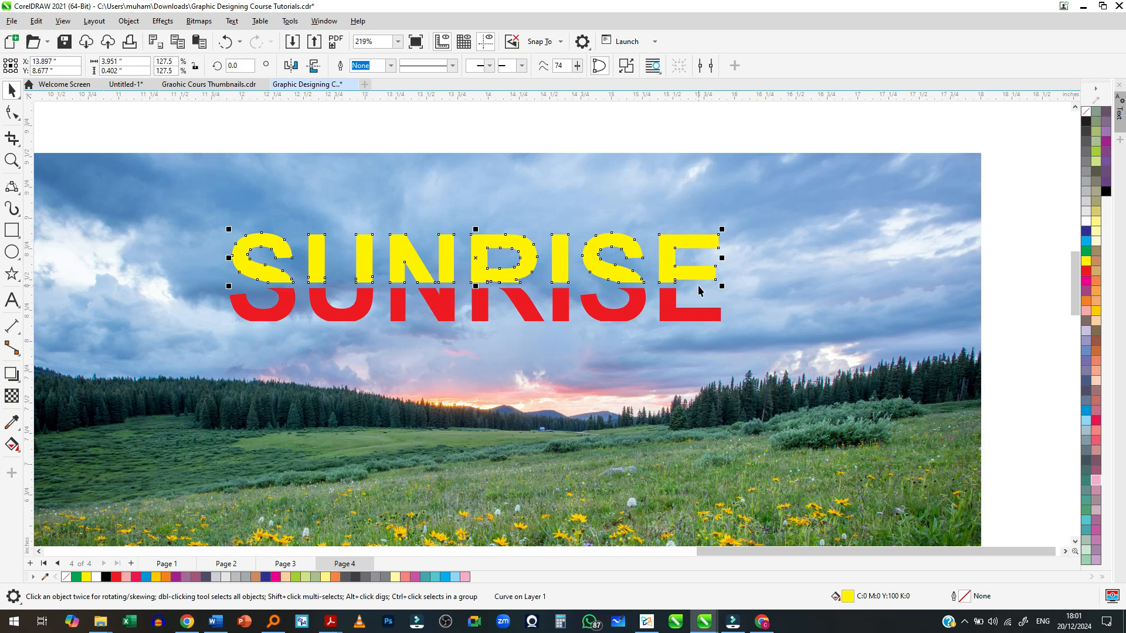
pyautogui.press('Escape')
pyautogui.scroll(-3, 567, 270)
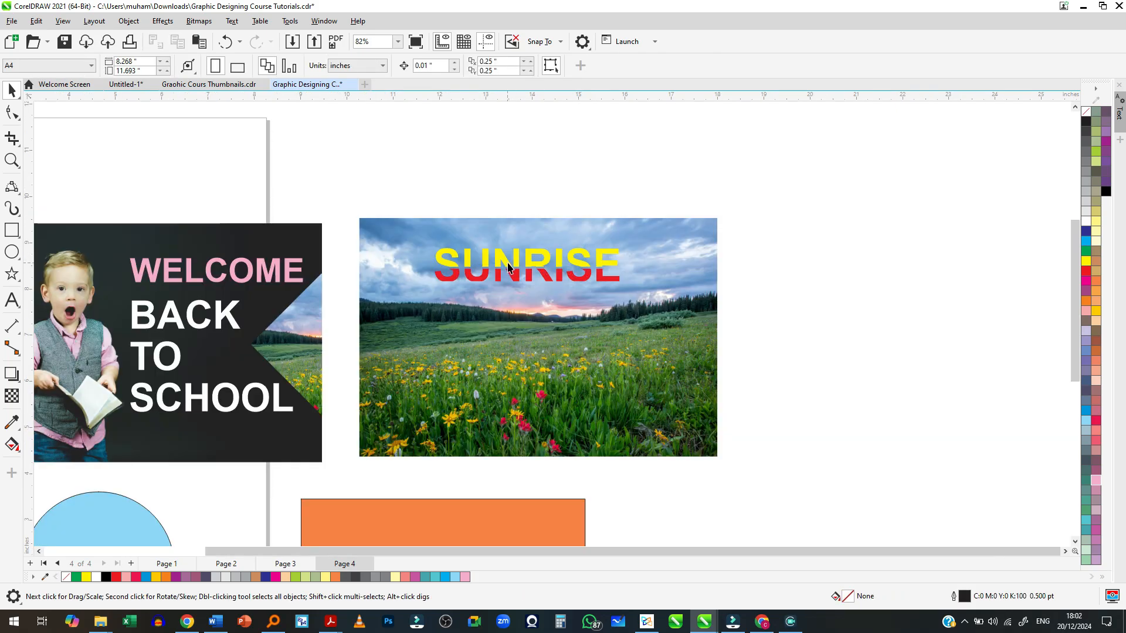
pyautogui.scroll(2, 515, 266)
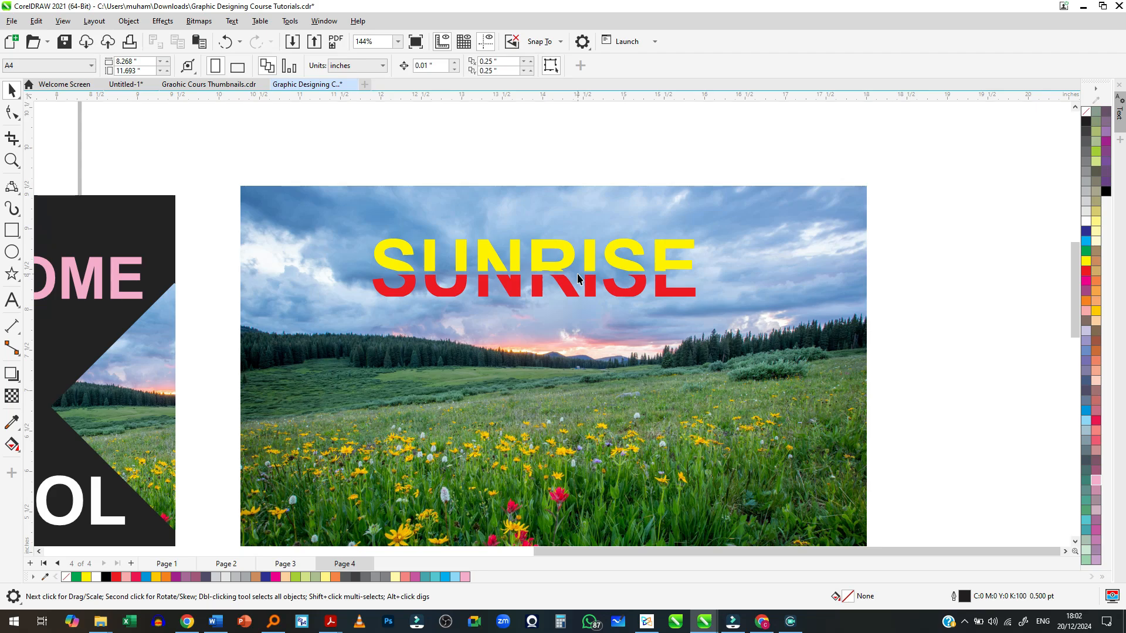
pyautogui.scroll(-2, 576, 279)
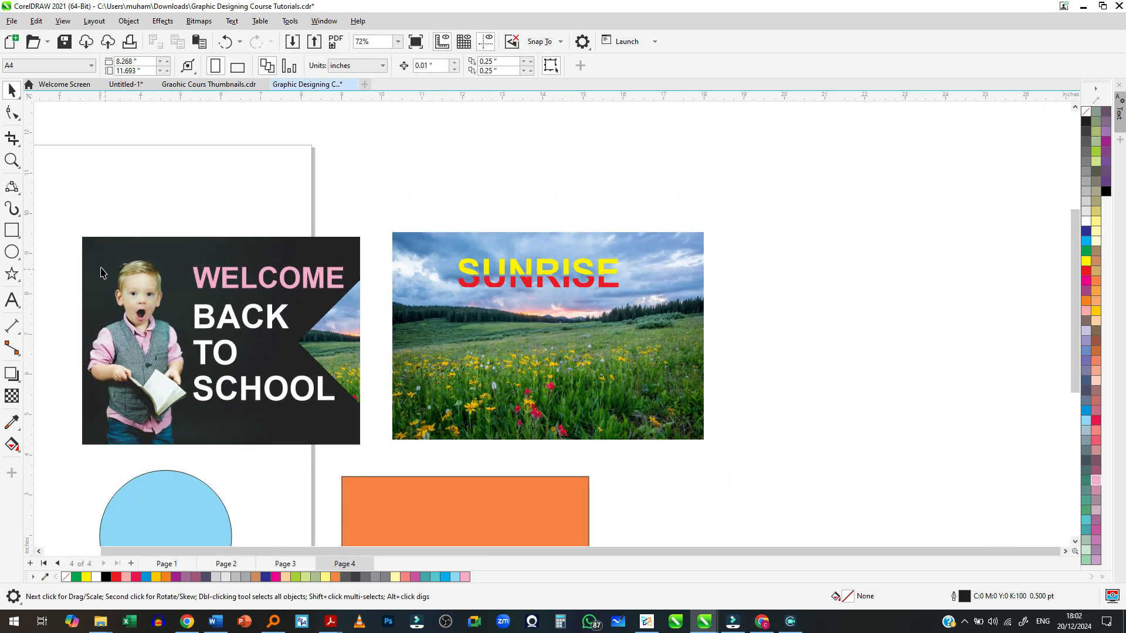
pyautogui.click(12, 300)
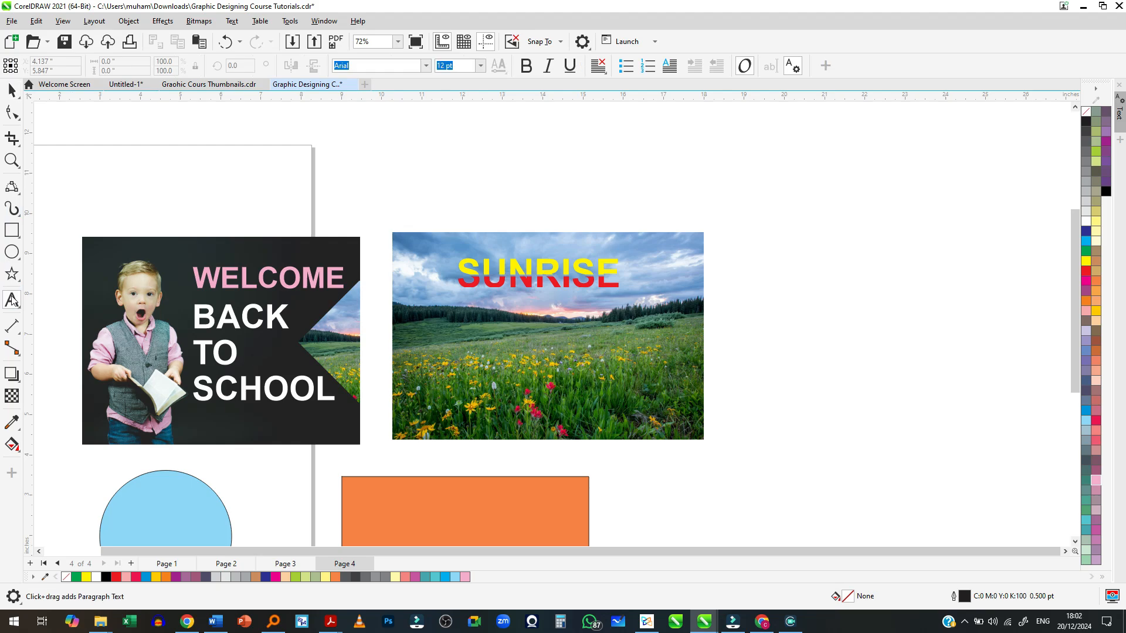
pyautogui.scroll(-1, 313, 261)
pyautogui.scroll(1, 199, 470)
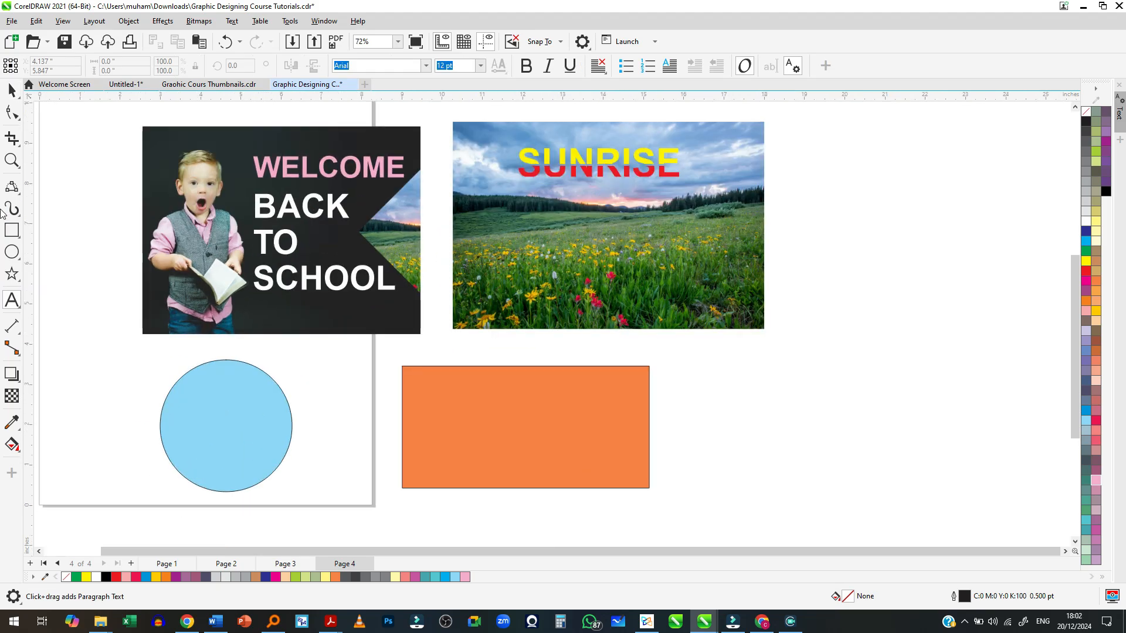
pyautogui.click(13, 94)
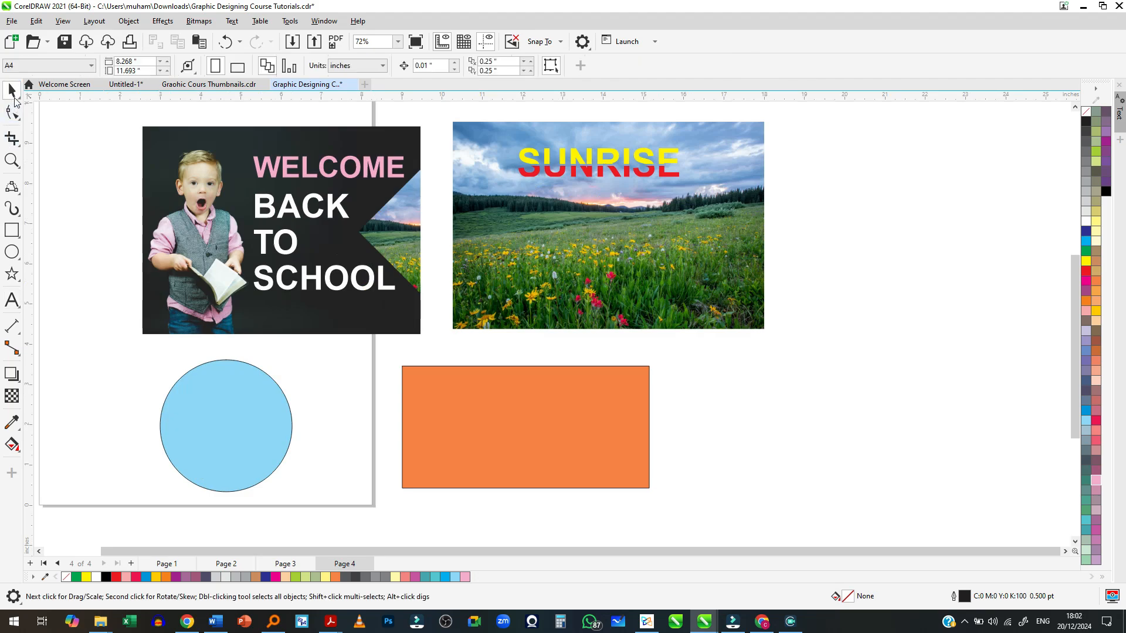
pyautogui.click(564, 296)
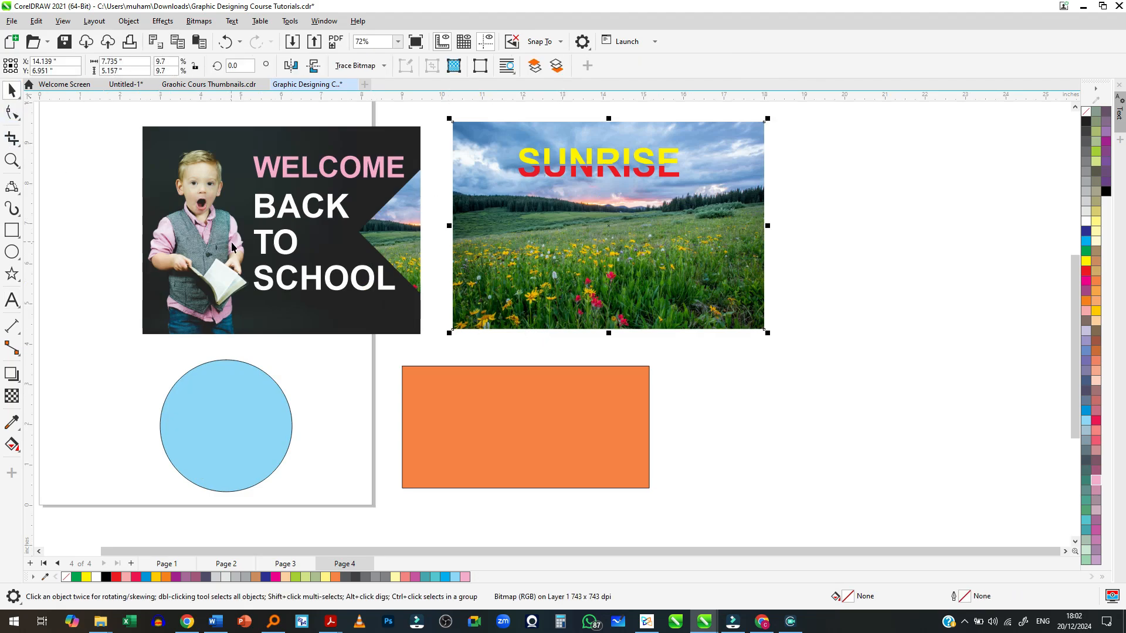
pyautogui.click(499, 425)
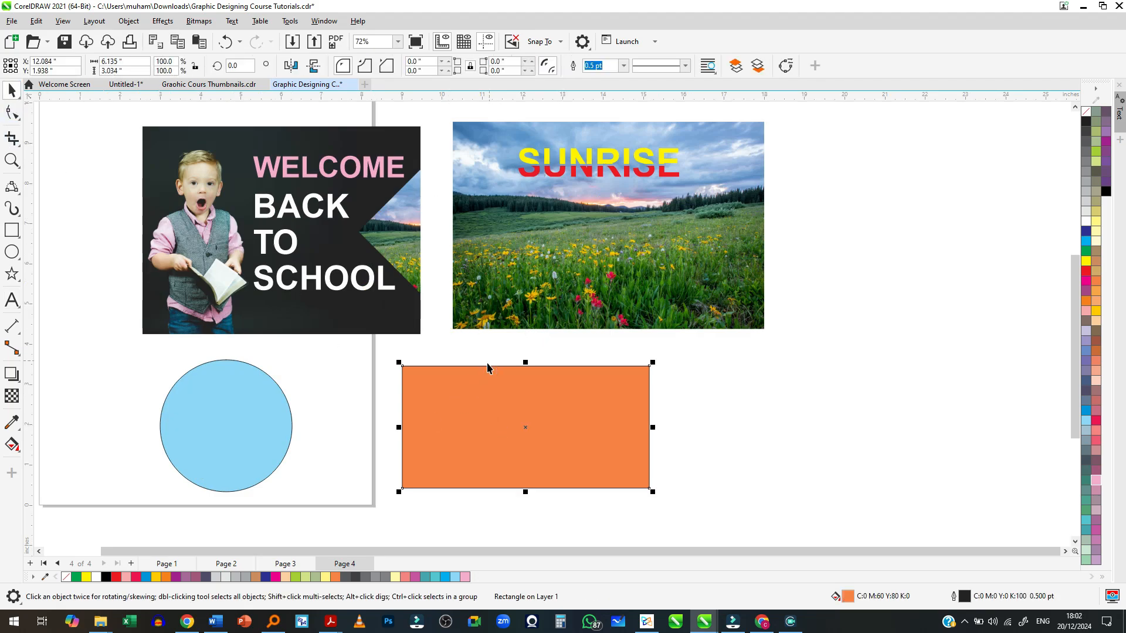
# Slice the landscape photo into upper and lower parts with the Knife tool, using a straight, nearly horizontal cut edge to edge through its middle
pyautogui.click(508, 254)
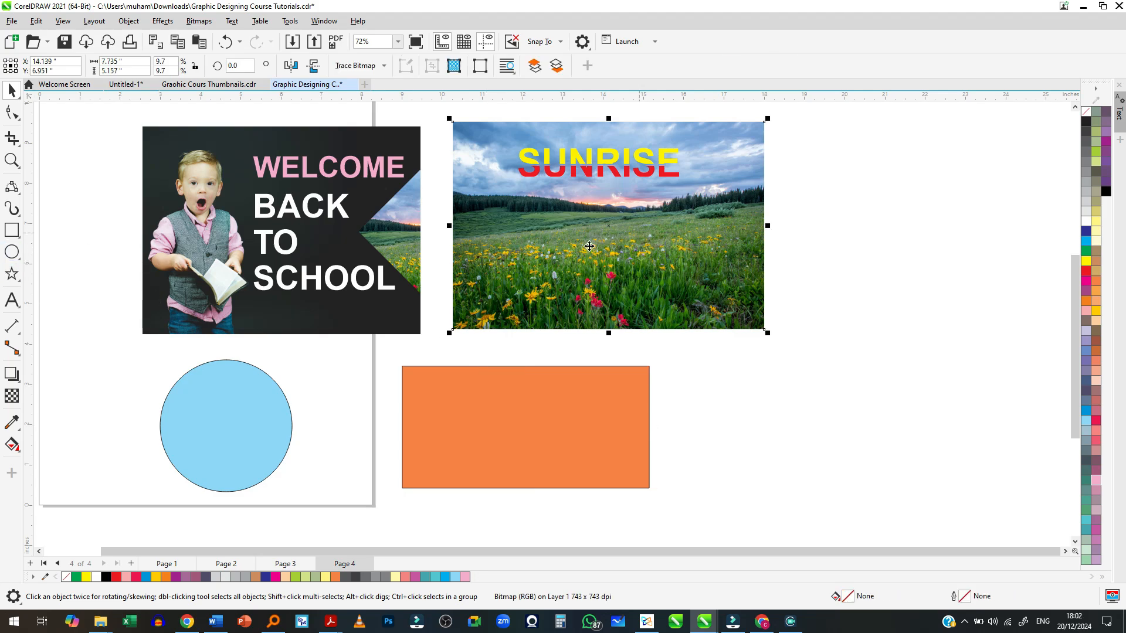
pyautogui.scroll(2, 793, 151)
pyautogui.scroll(-1, 575, 129)
pyautogui.scroll(3, 554, 114)
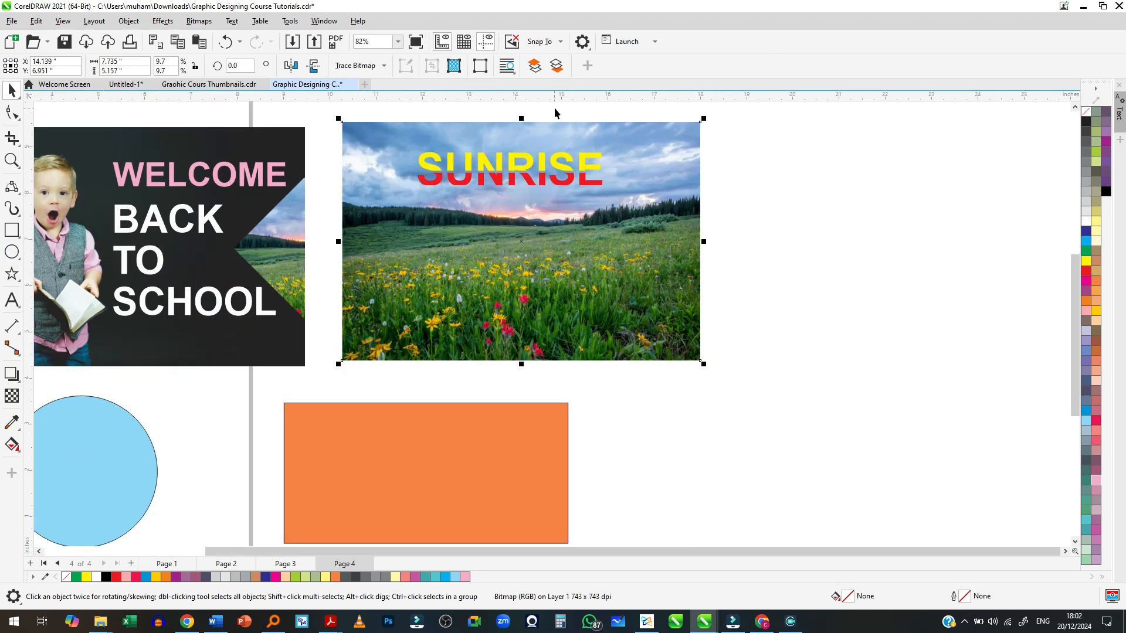
pyautogui.click(13, 140)
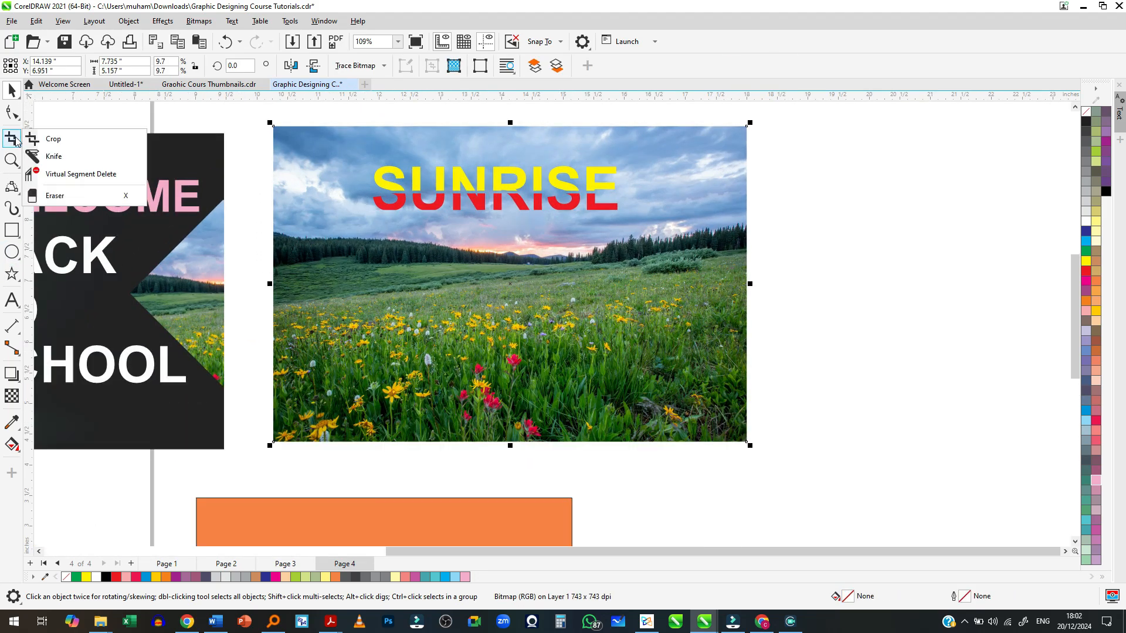
pyautogui.click(47, 154)
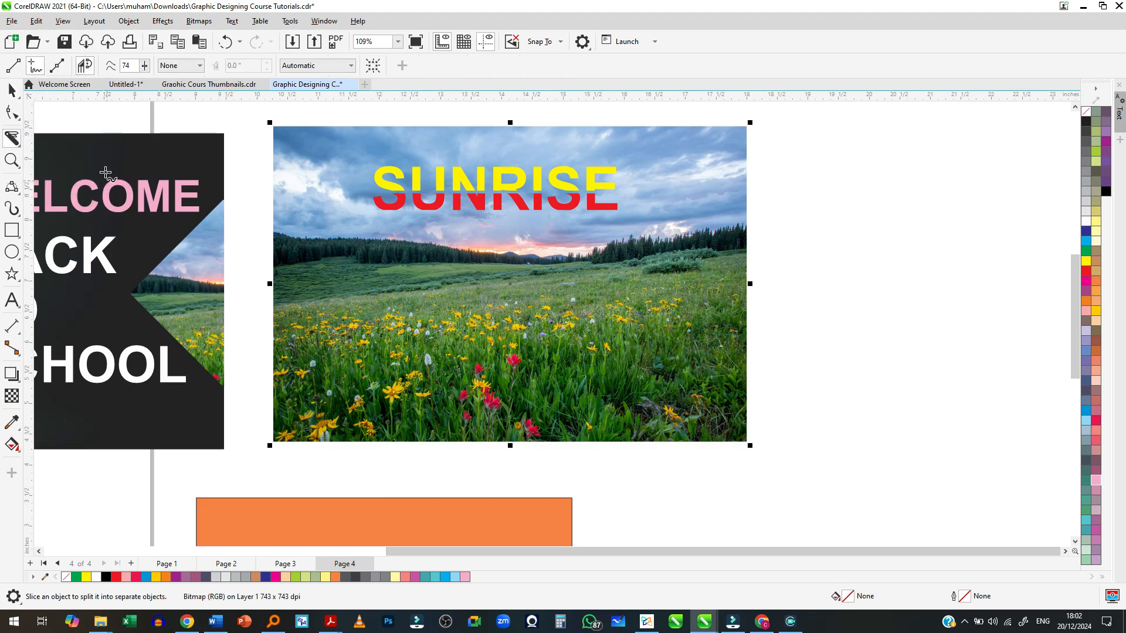
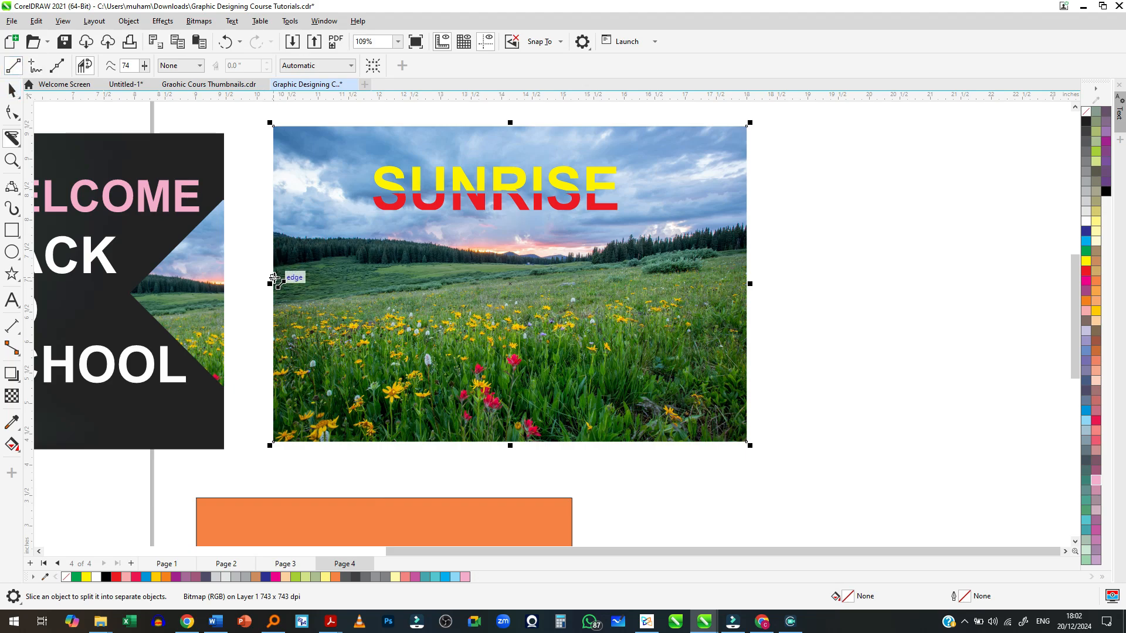
pyautogui.moveTo(275, 278); pyautogui.dragTo(747, 284)
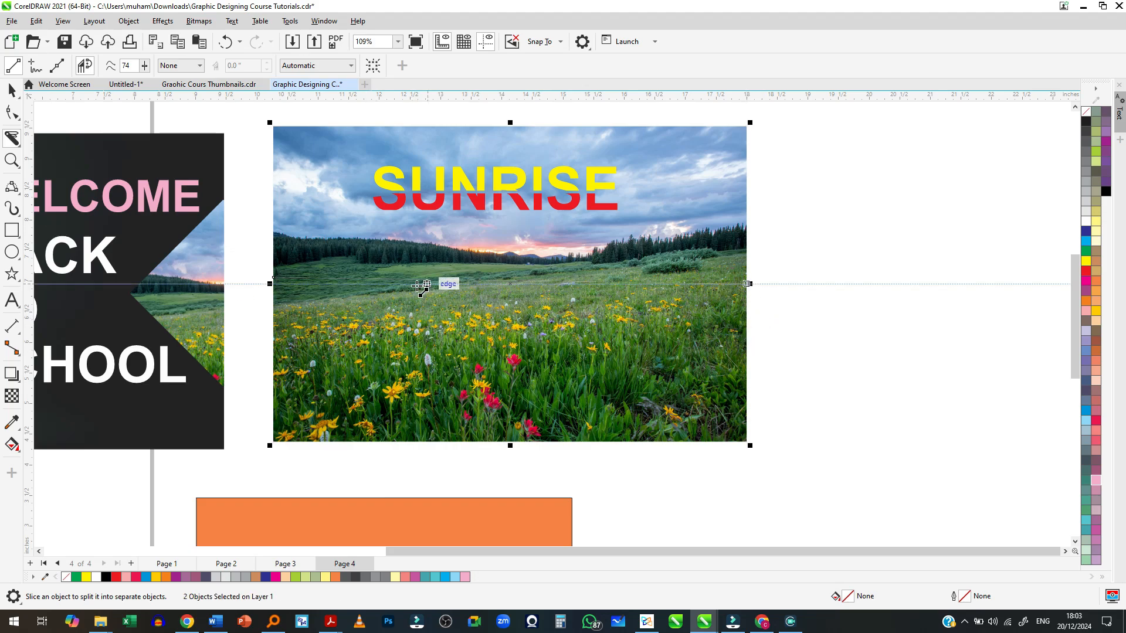
pyautogui.scroll(2, 369, 287)
pyautogui.scroll(-1, 223, 290)
pyautogui.scroll(-1, 224, 291)
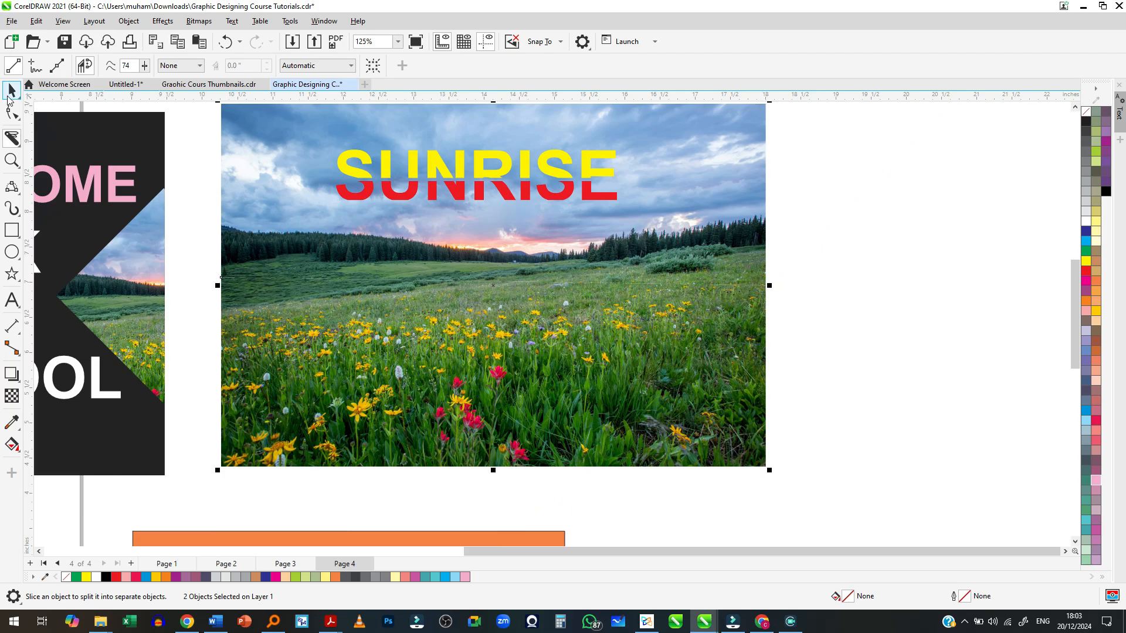
pyautogui.scroll(-1, 324, 408)
pyautogui.scroll(1, 525, 158)
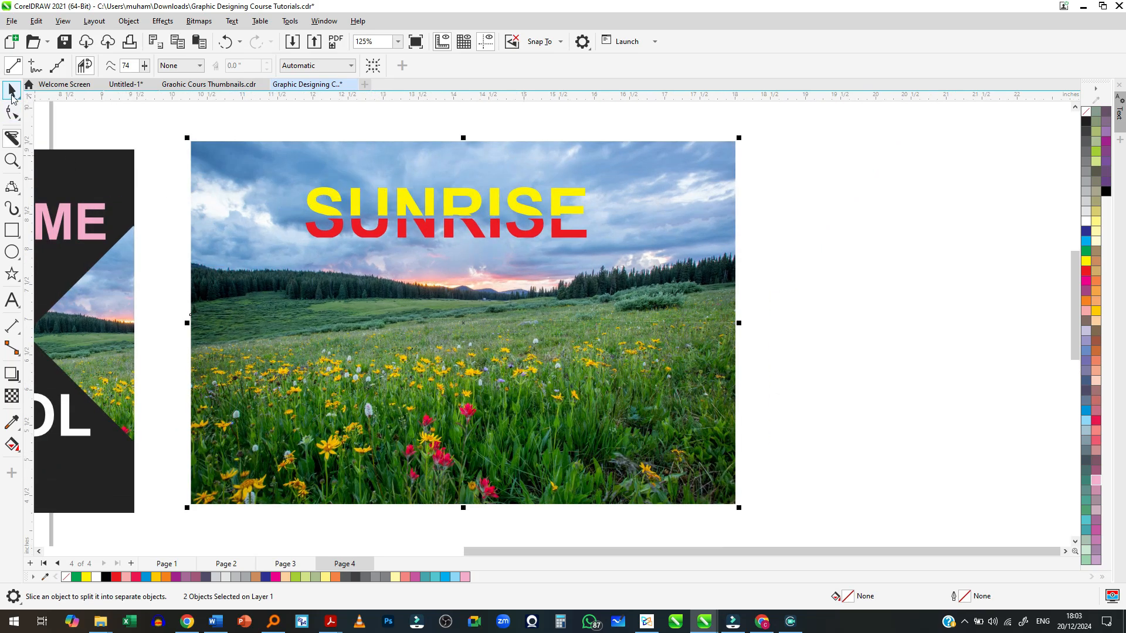
# Pull the lower half of the sliced landscape photo downward to open a wide gap below the upper half
pyautogui.click(12, 92)
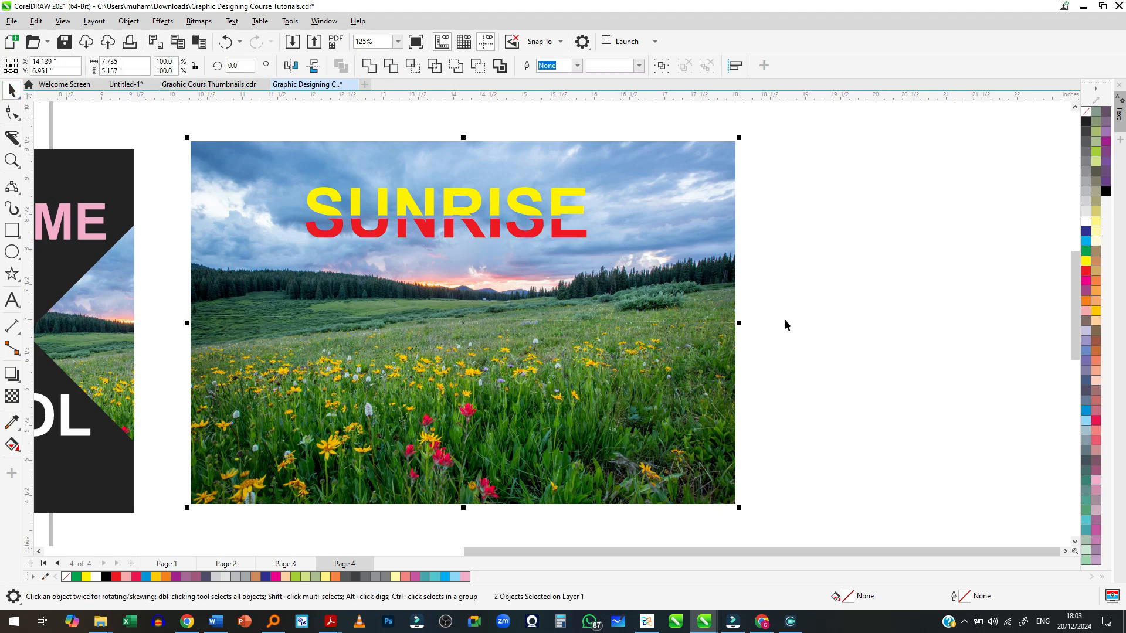
pyautogui.click(685, 259)
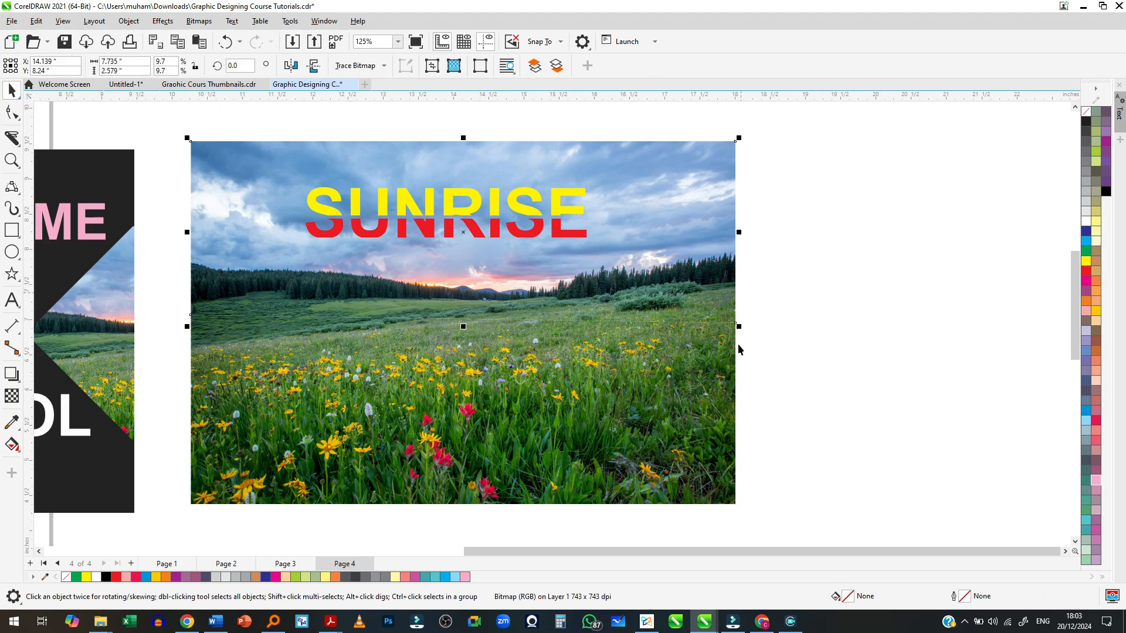
pyautogui.click(707, 383)
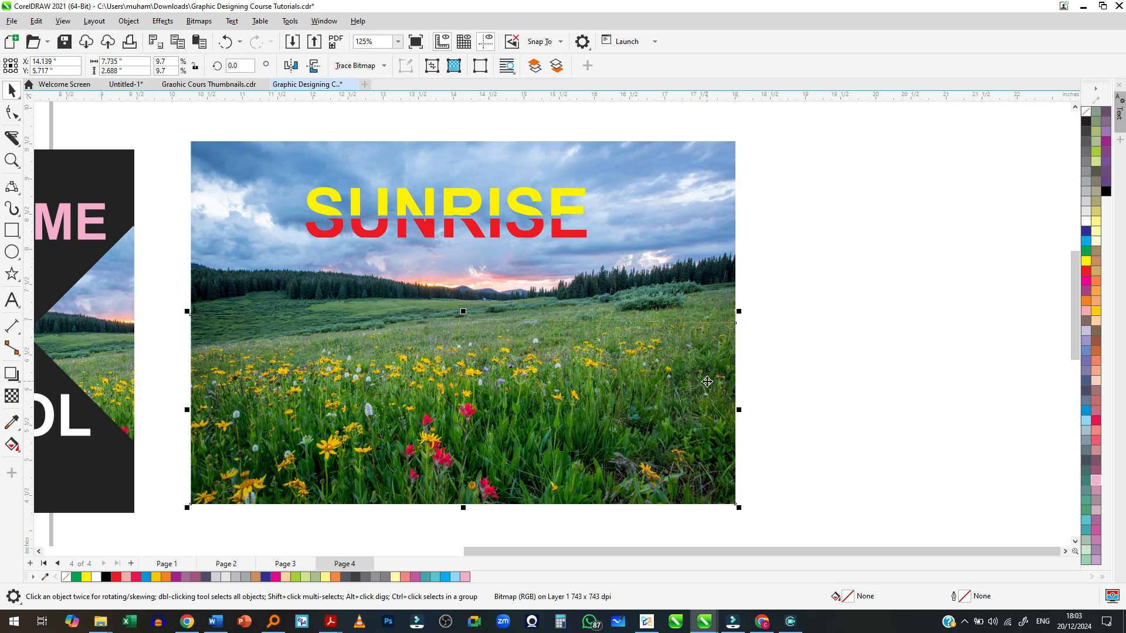
pyautogui.click(703, 294)
pyautogui.click(705, 347)
pyautogui.click(699, 266)
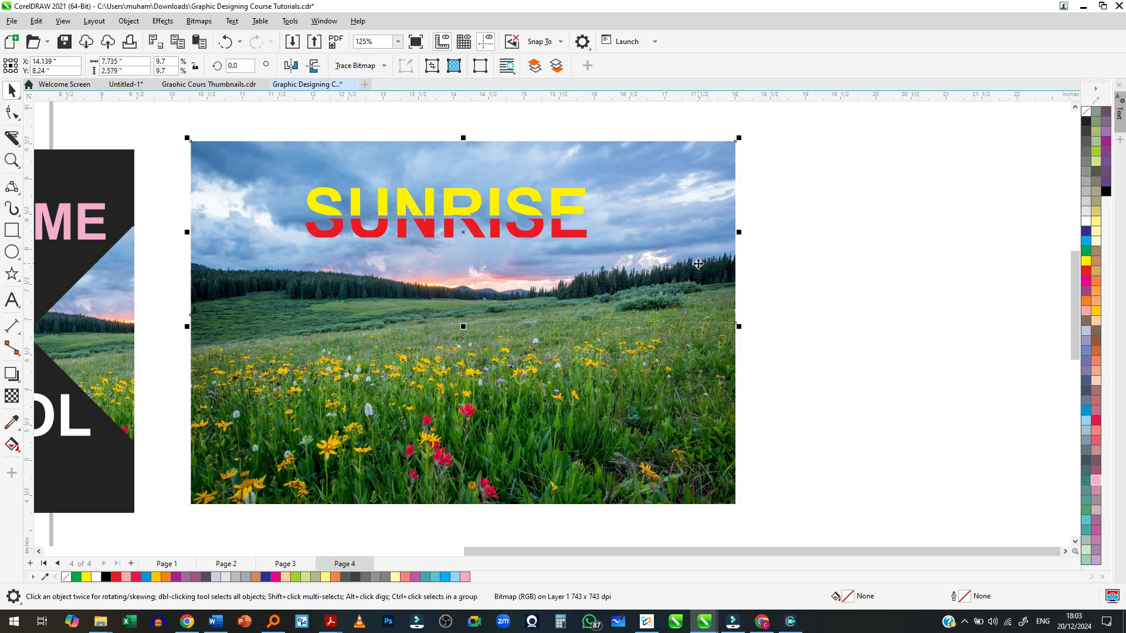
pyautogui.moveTo(656, 392); pyautogui.dragTo(655, 414)
pyautogui.scroll(-2, 631, 323)
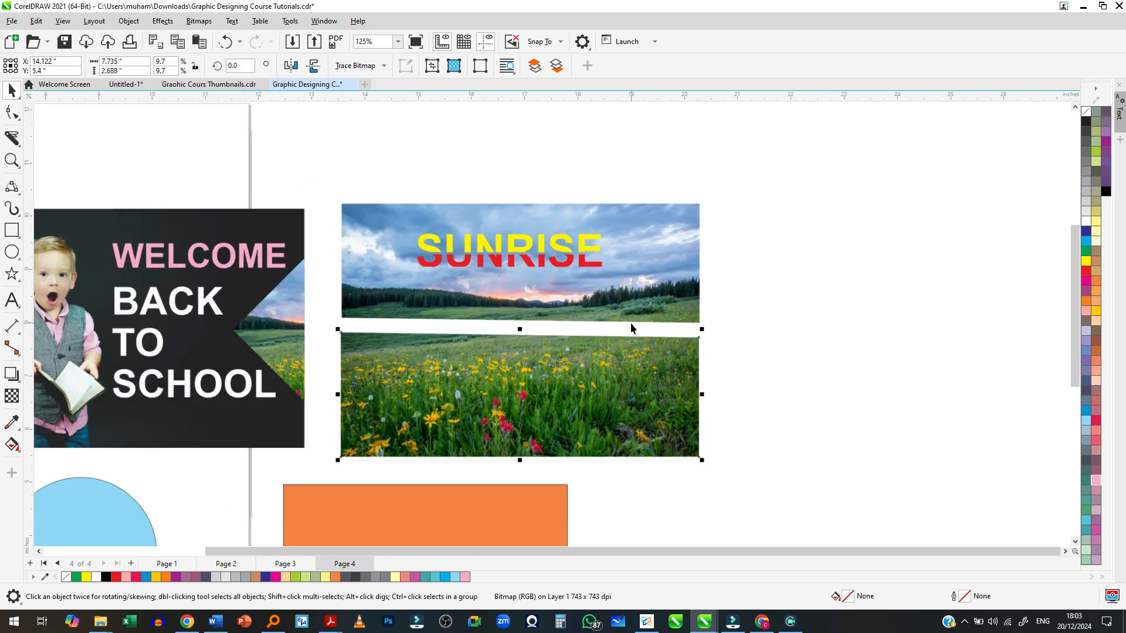
pyautogui.moveTo(578, 381); pyautogui.dragTo(576, 396)
pyautogui.scroll(2, 504, 359)
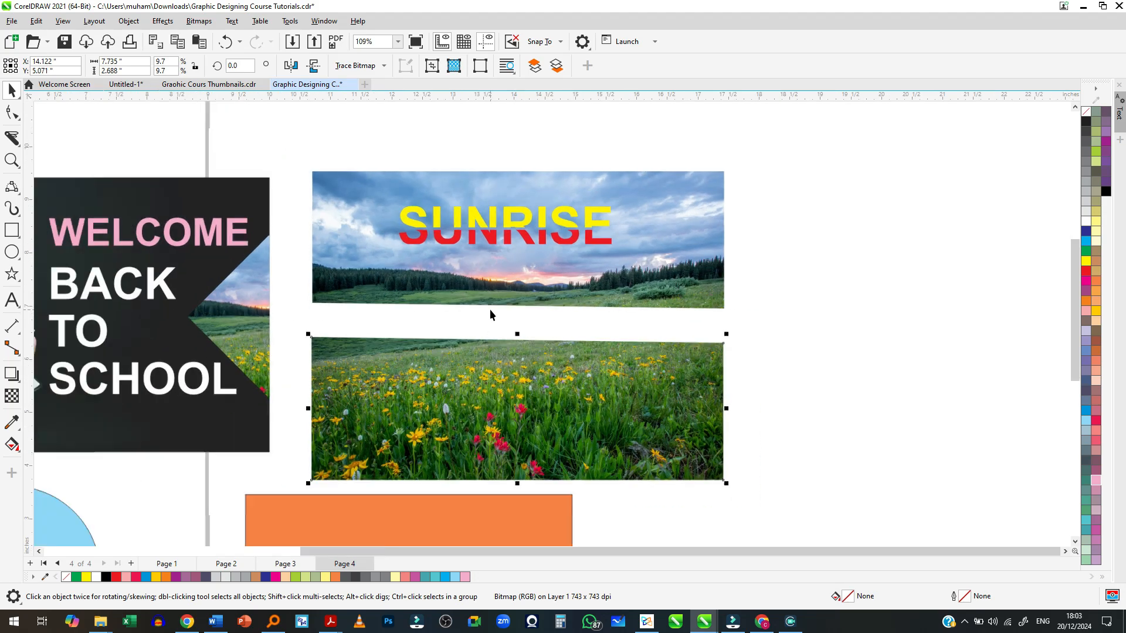
# Move both halves of the SUNRISE text together into the gap between the two landscape pieces
pyautogui.moveTo(463, 296); pyautogui.dragTo(338, 261)
pyautogui.moveTo(411, 226); pyautogui.dragTo(413, 315)
pyautogui.scroll(-2, 413, 315)
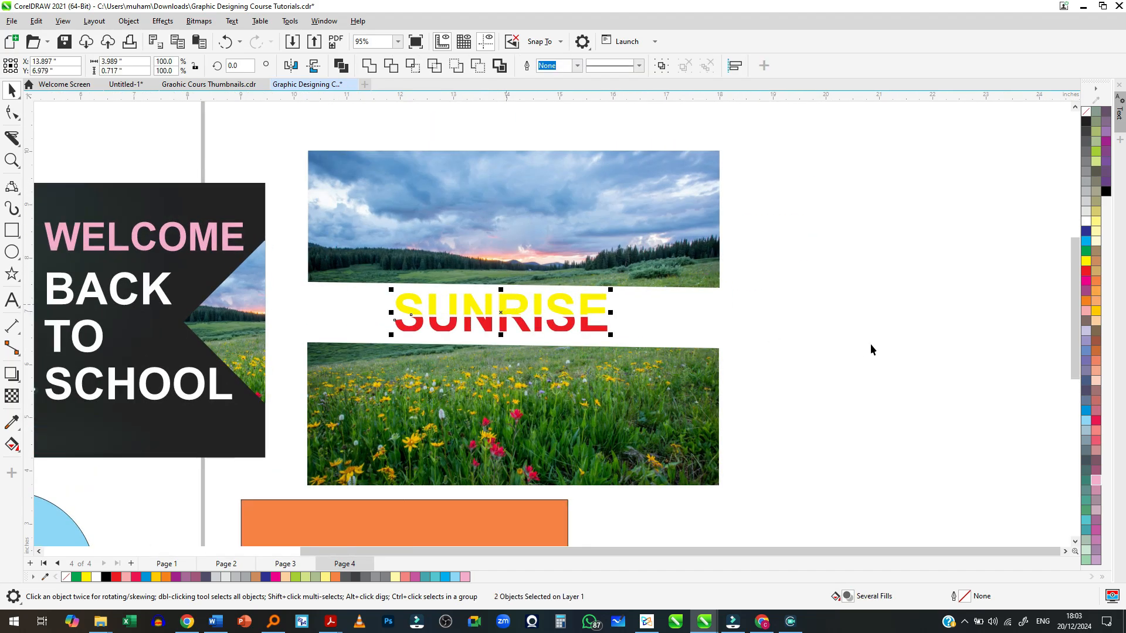
pyautogui.click(870, 347)
# Recolor the upper half of the SUNRISE text orange
pyautogui.scroll(3, 484, 316)
pyautogui.click(497, 311)
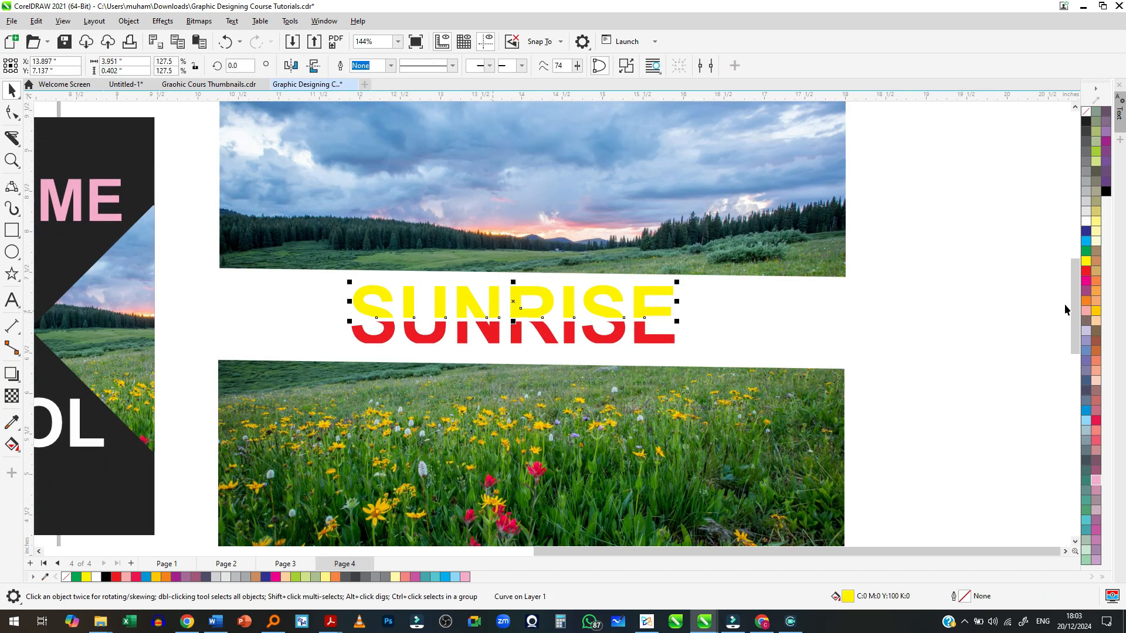
pyautogui.click(1096, 282)
pyautogui.scroll(-2, 633, 322)
pyautogui.click(533, 342)
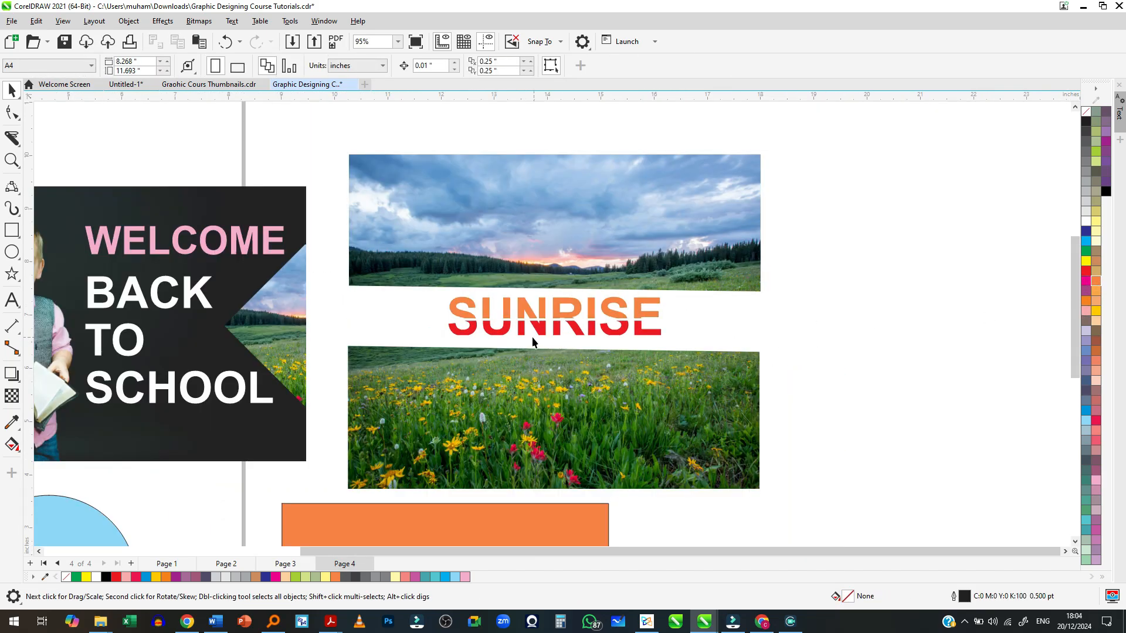
# Slice the WELCOME text horizontally through its middle with the Knife tool
pyautogui.scroll(-2, 703, 296)
pyautogui.scroll(6, 270, 237)
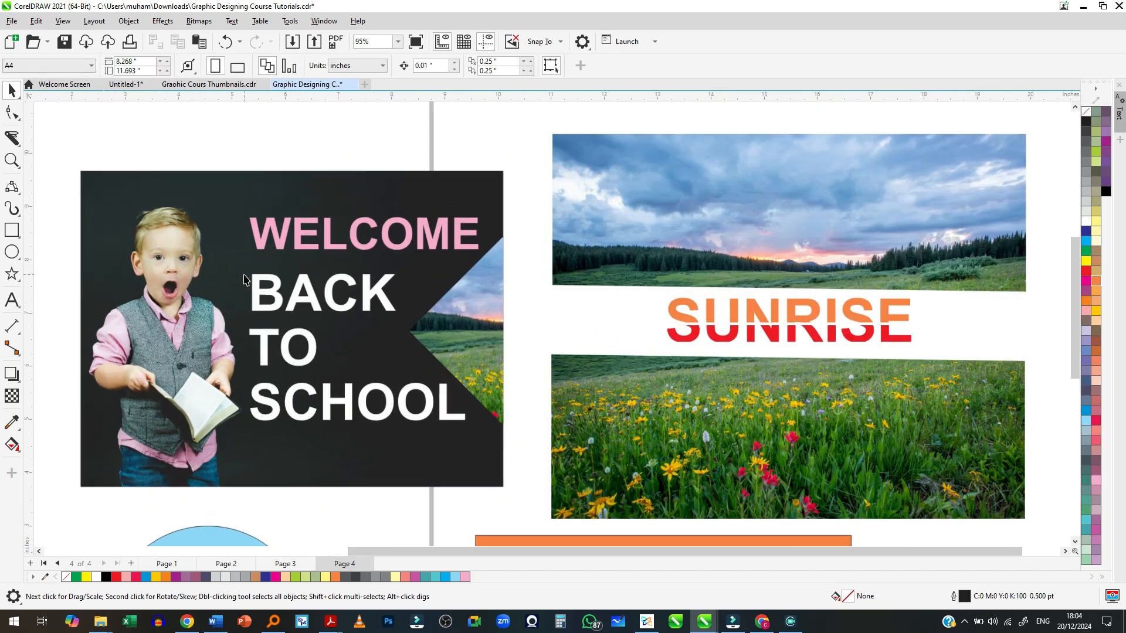
pyautogui.scroll(3, 275, 236)
pyautogui.click(283, 235)
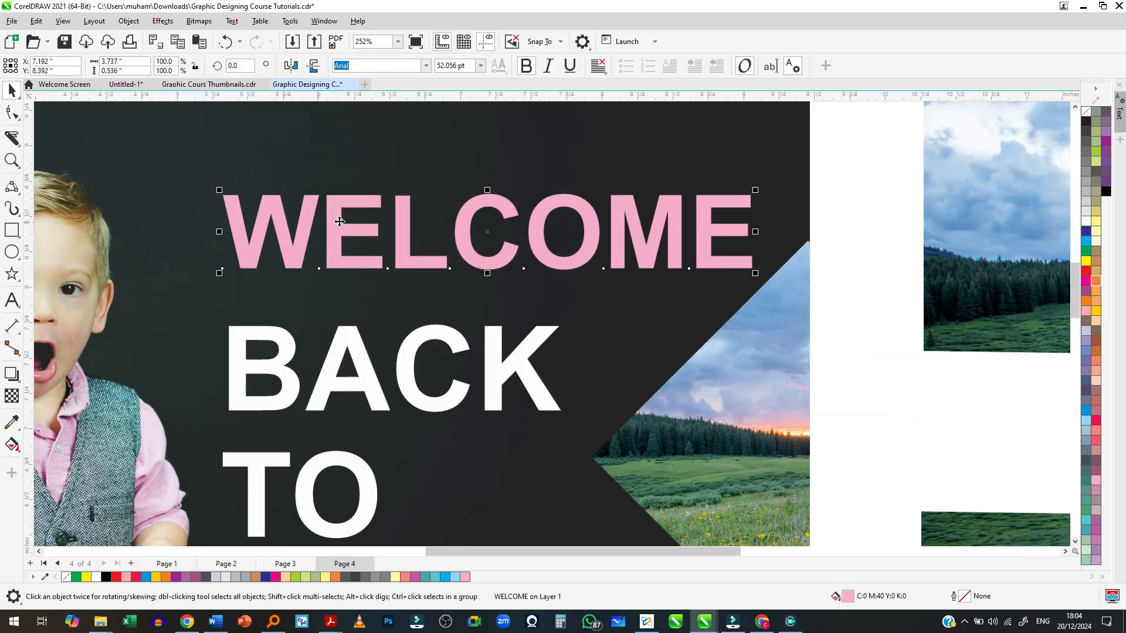
pyautogui.scroll(2, 287, 223)
pyautogui.scroll(-1, 287, 223)
pyautogui.scroll(1, 435, 206)
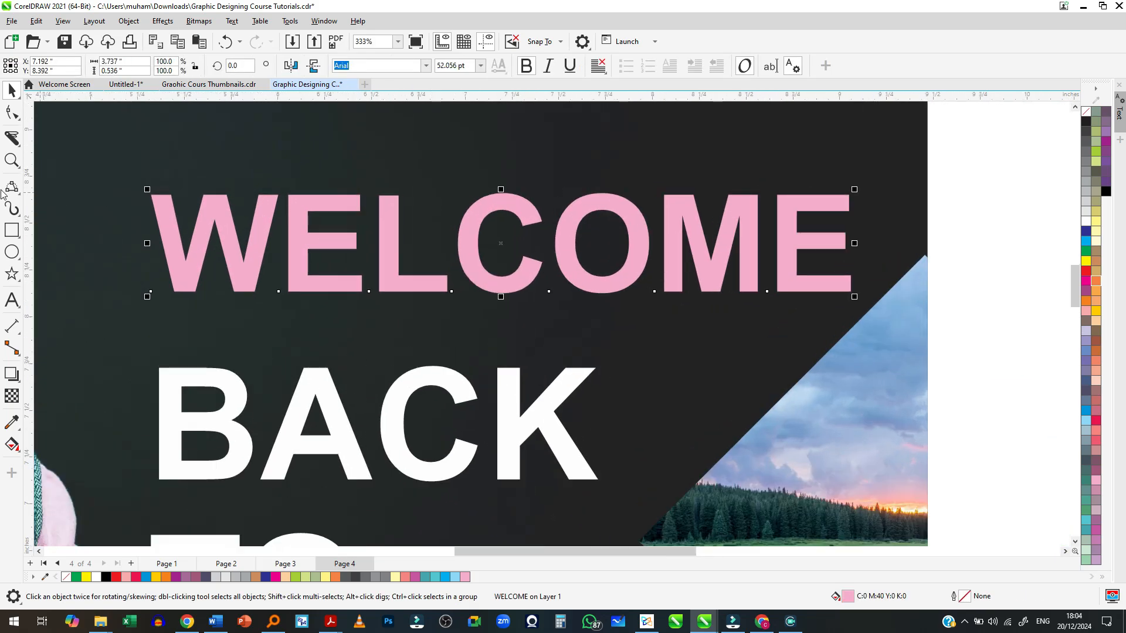
pyautogui.click(12, 140)
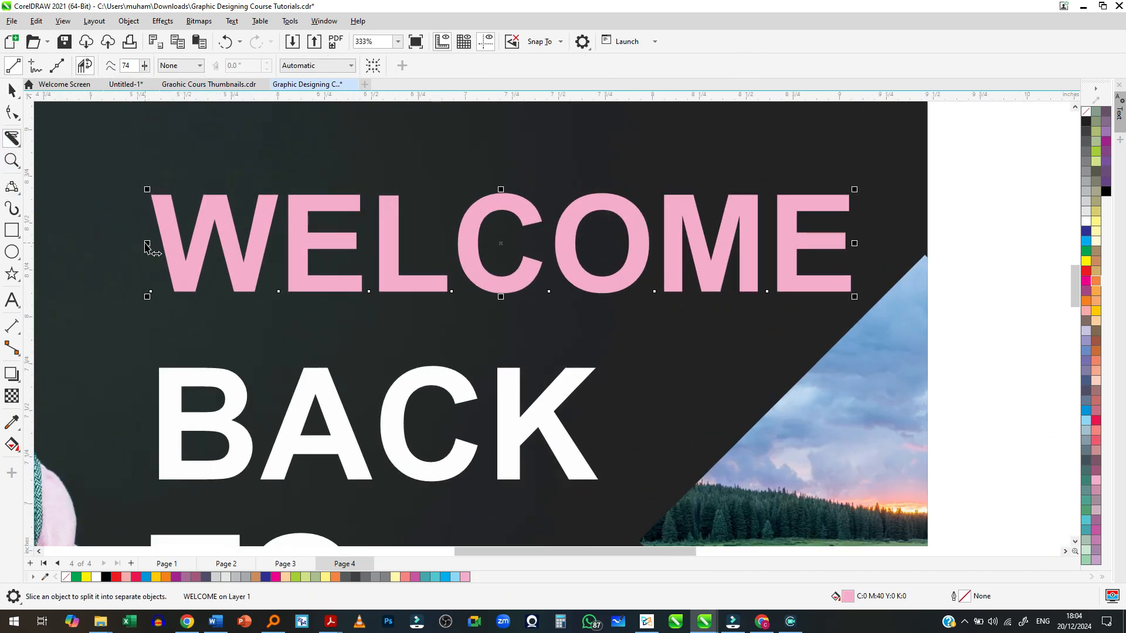
pyautogui.moveTo(160, 244); pyautogui.dragTo(859, 243)
pyautogui.press('space')
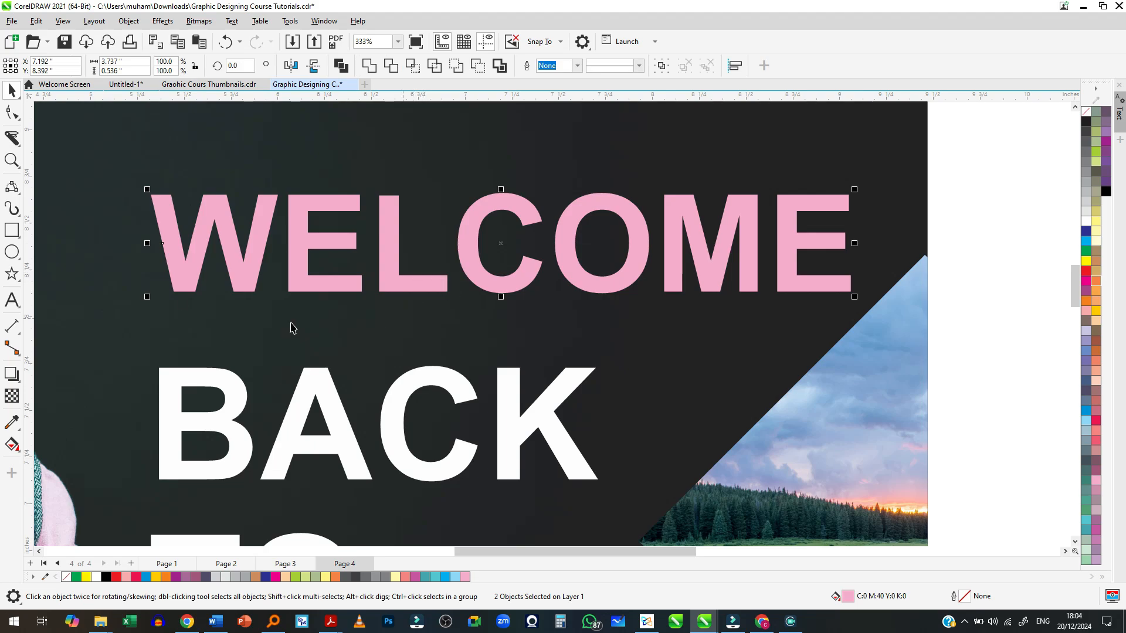
# Shift the upper half of the WELCOME text up and to the left, away from the lower half
pyautogui.click(262, 325)
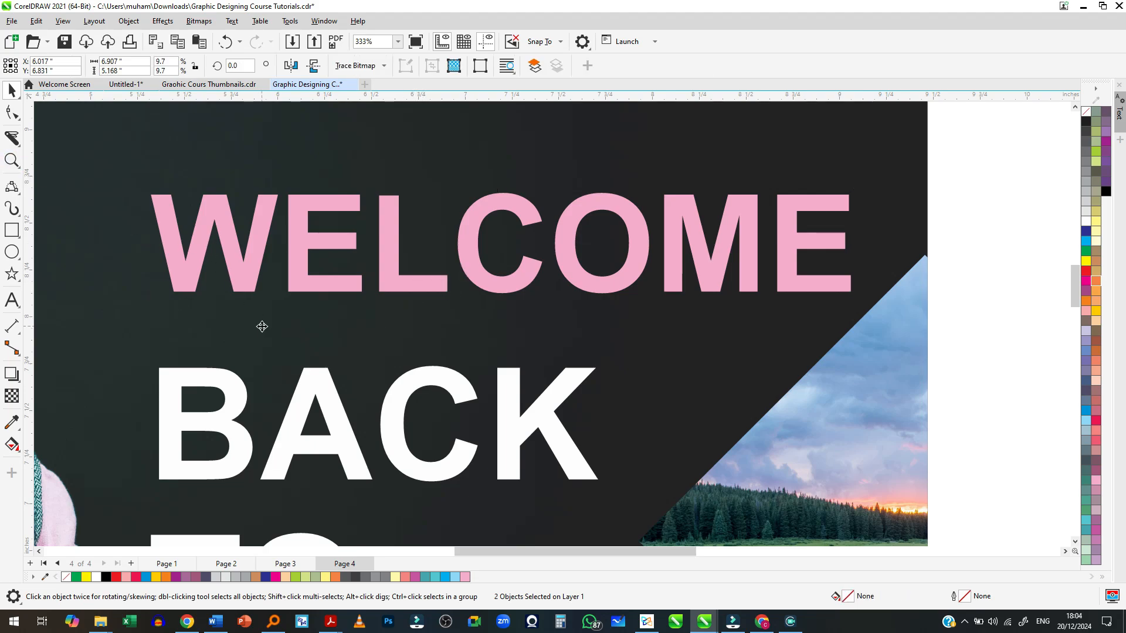
pyautogui.click(252, 226)
pyautogui.moveTo(258, 222); pyautogui.dragTo(241, 192)
# Undo the shift of the upper half and the slice of the WELCOME text
pyautogui.hotkey('ctrl', 'z')
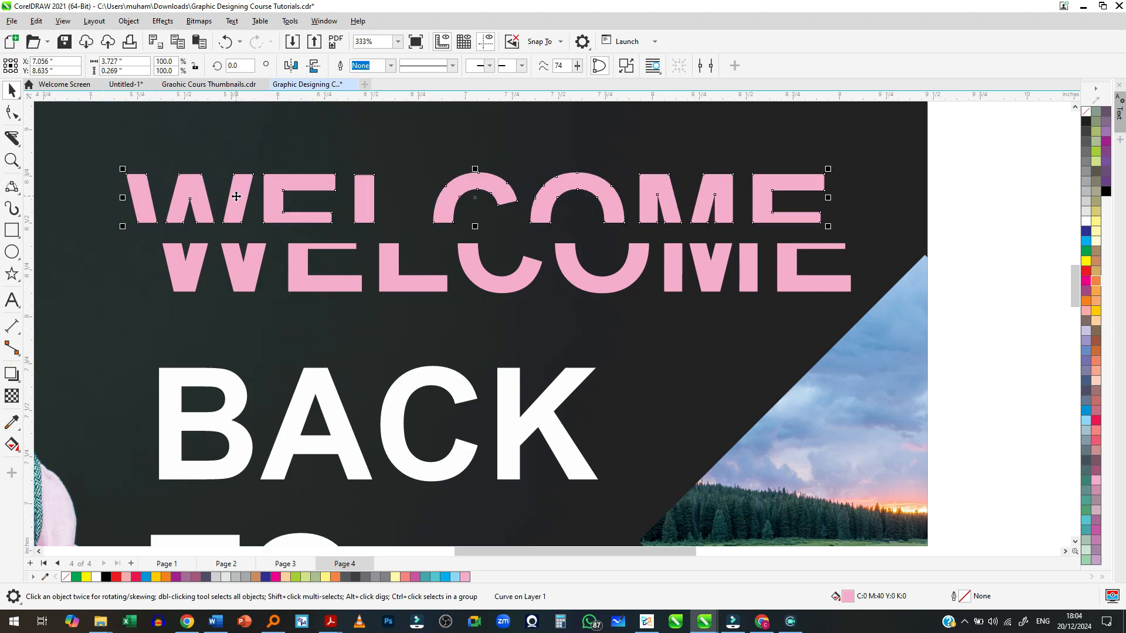
pyautogui.hotkey('ctrl', 'z')
pyautogui.scroll(-2, 267, 215)
pyautogui.hotkey('ctrl', 'z')
pyautogui.scroll(2, 249, 220)
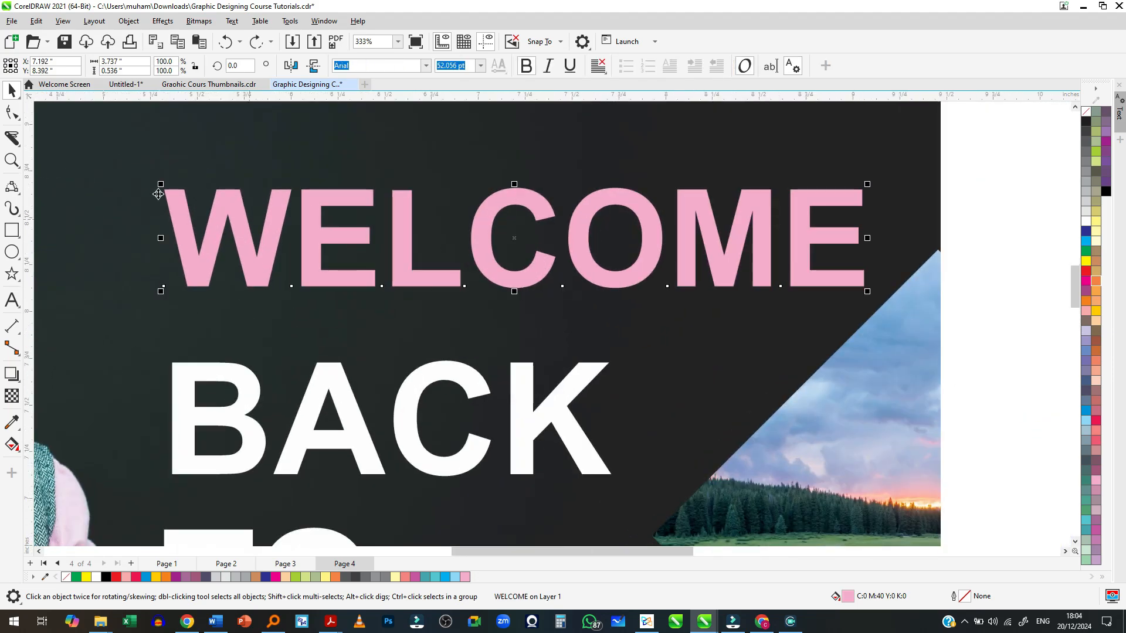
# Set the Knife tool to its freehand cutting mode
pyautogui.click(13, 138)
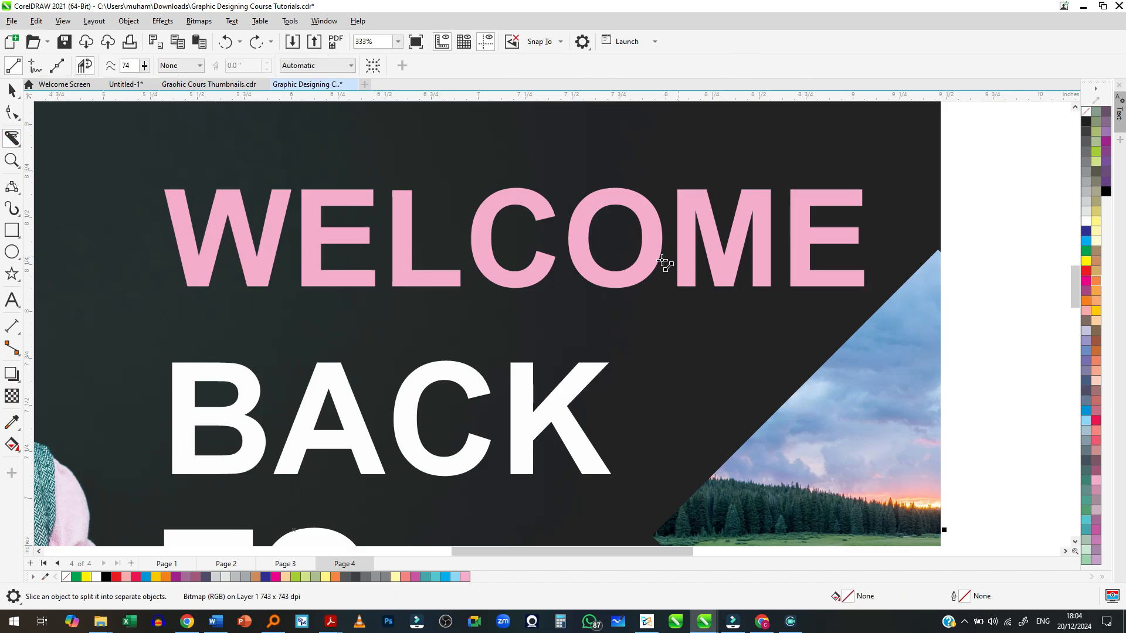
pyautogui.scroll(-2, 404, 190)
pyautogui.scroll(1, 404, 193)
pyautogui.click(359, 203)
pyautogui.scroll(-1, 357, 189)
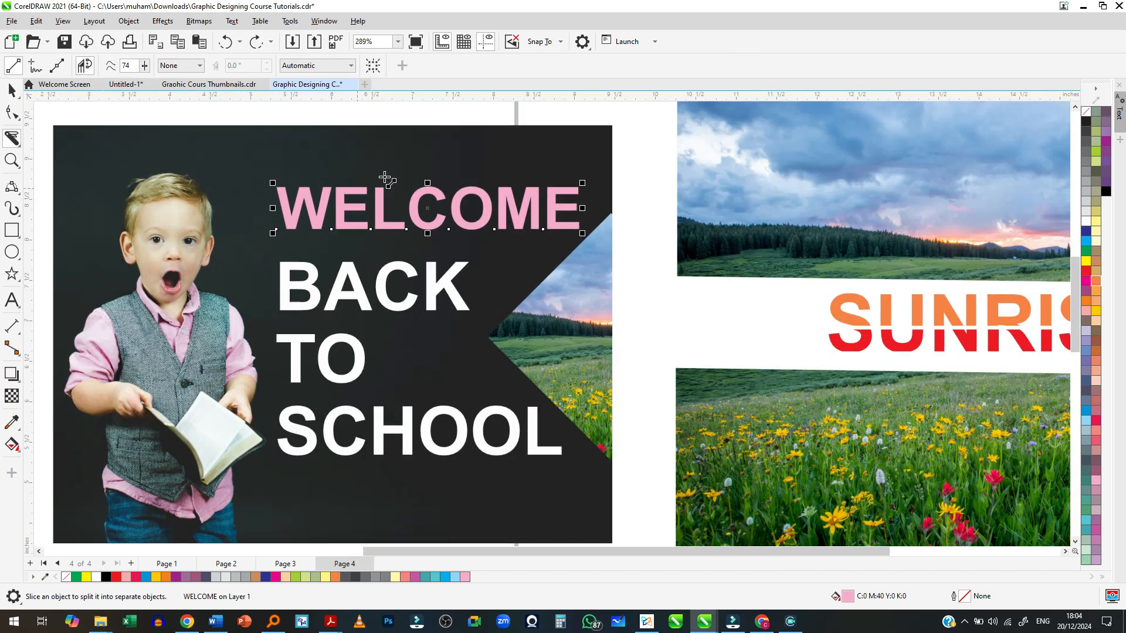
pyautogui.scroll(-2, 385, 179)
pyautogui.scroll(-1, 398, 189)
pyautogui.scroll(1, 282, 437)
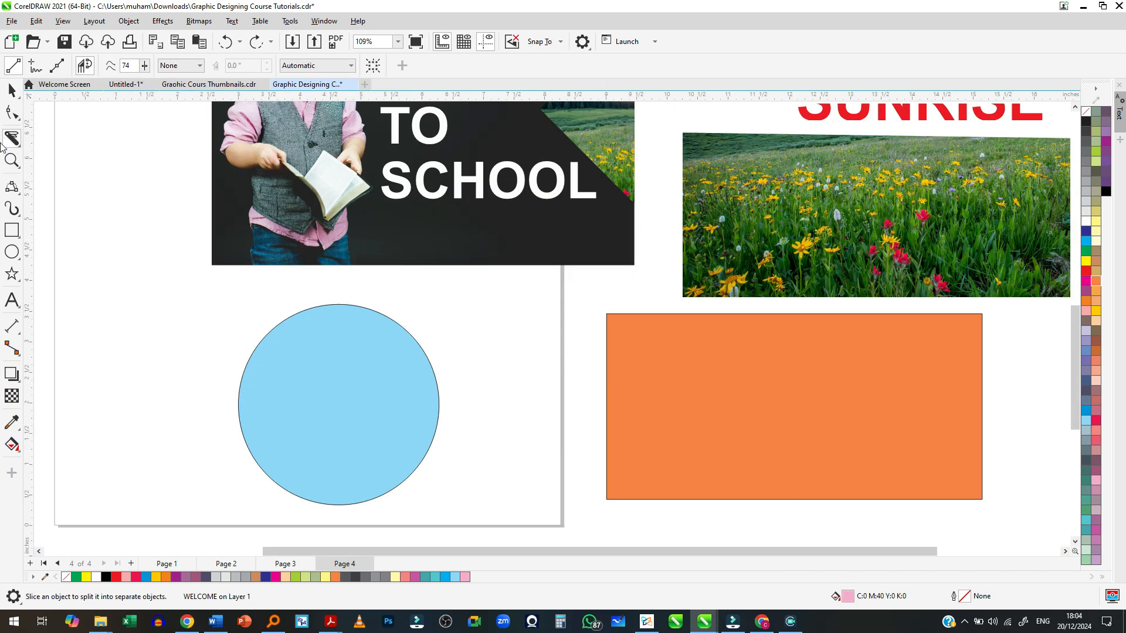
pyautogui.click(36, 68)
# Cut the lower landscape piece along a wavy freehand line running across its full width
pyautogui.scroll(-1, 359, 420)
pyautogui.scroll(2, 279, 395)
pyautogui.scroll(-3, 360, 397)
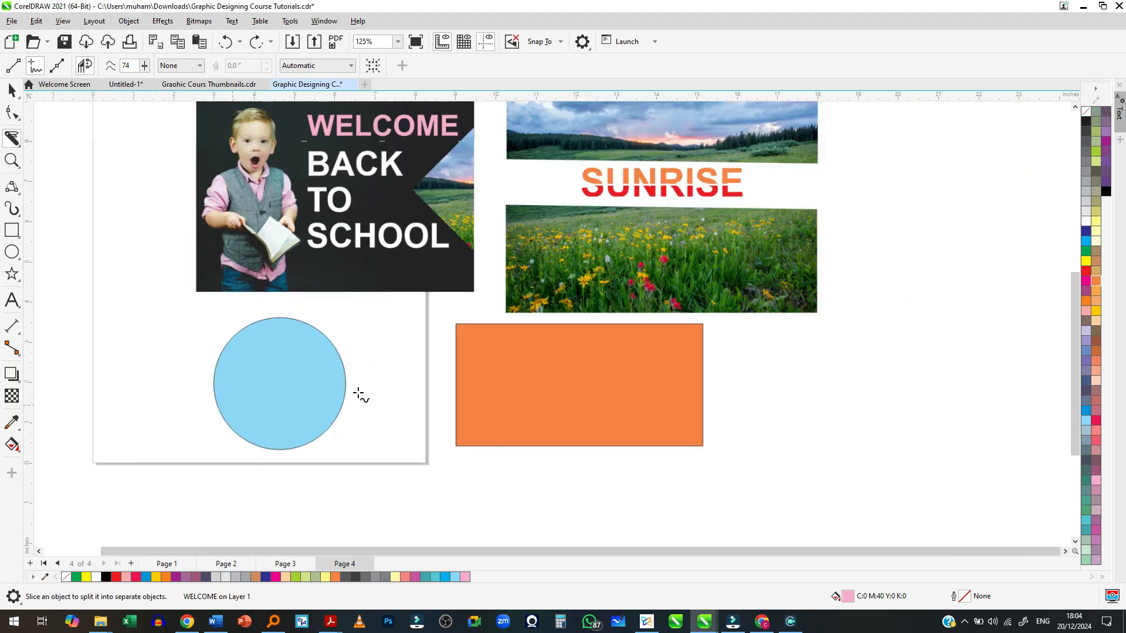
pyautogui.scroll(3, 842, 195)
pyautogui.click(788, 298)
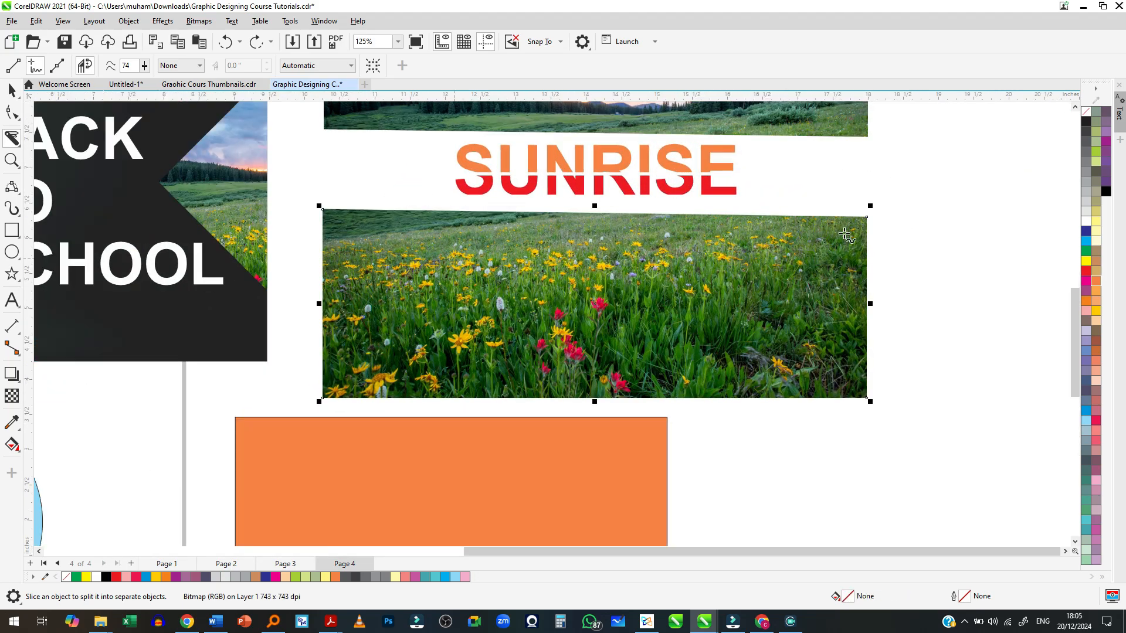
pyautogui.scroll(2, 844, 235)
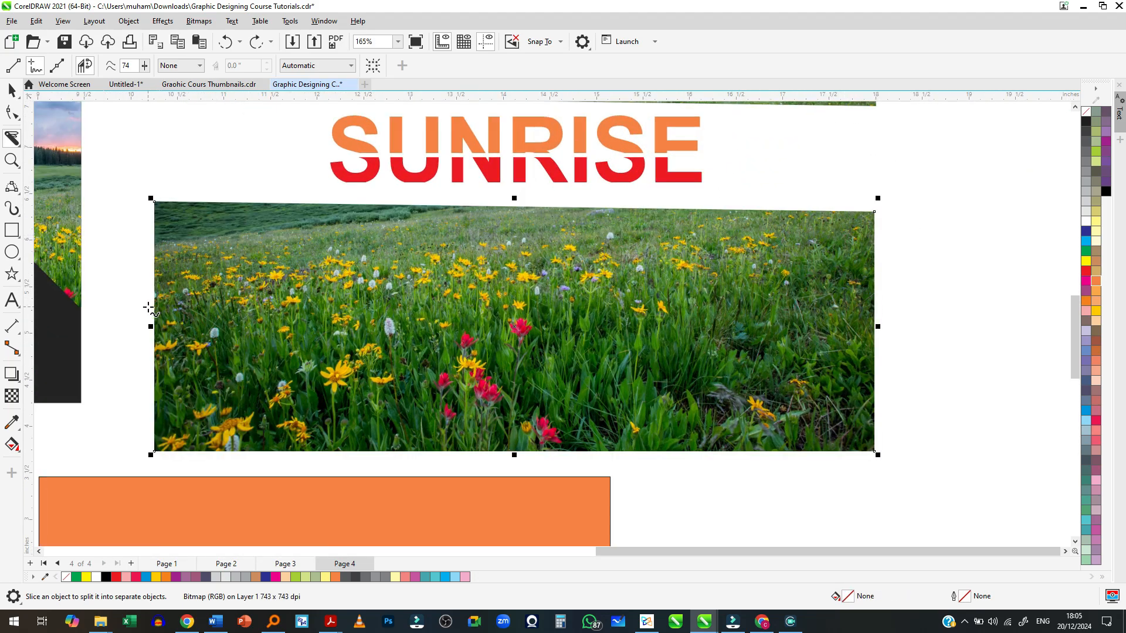
pyautogui.moveTo(149, 308)
pyautogui.mouseDown()
pyautogui.moveTo(182, 287)
pyautogui.moveTo(211, 327)
pyautogui.moveTo(295, 298)
pyautogui.moveTo(310, 324)
pyautogui.moveTo(410, 295)
pyautogui.moveTo(445, 328)
pyautogui.moveTo(574, 309)
pyautogui.moveTo(617, 326)
pyautogui.moveTo(672, 288)
pyautogui.moveTo(724, 327)
pyautogui.moveTo(769, 298)
pyautogui.moveTo(840, 336)
pyautogui.moveTo(909, 301)
pyautogui.mouseUp()
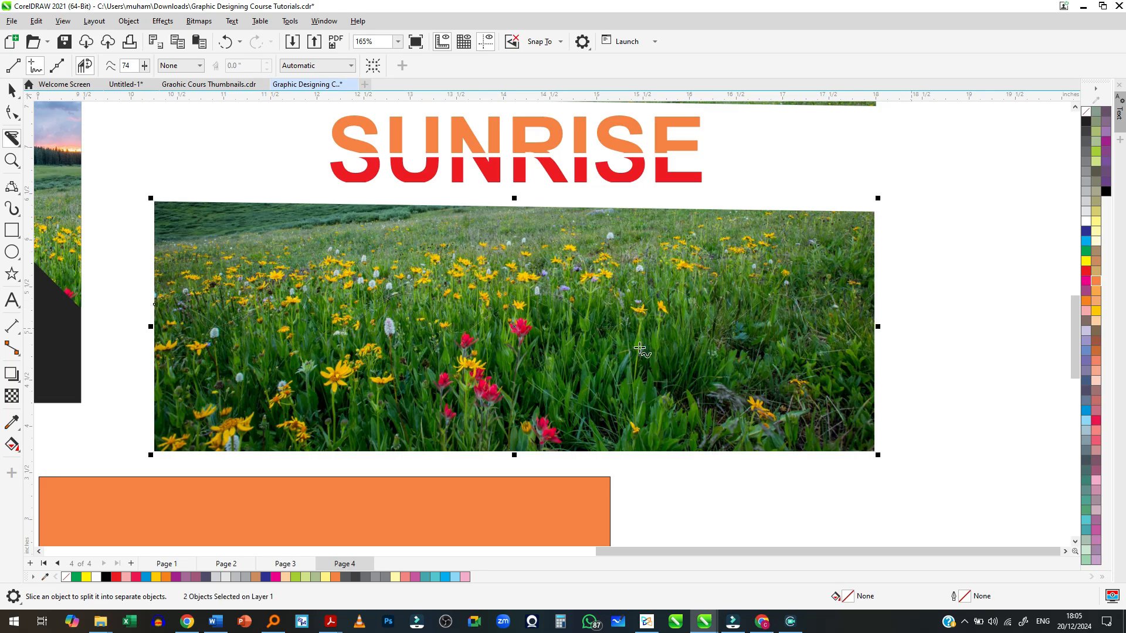
# Separate the two wavy-edged flower field pieces by moving the lower one down and the upper one slightly up
pyautogui.click(11, 90)
pyautogui.moveTo(519, 262); pyautogui.dragTo(529, 232)
pyautogui.moveTo(480, 276)
pyautogui.mouseDown()
pyautogui.moveTo(470, 299)
pyautogui.moveTo(480, 298)
pyautogui.mouseUp()
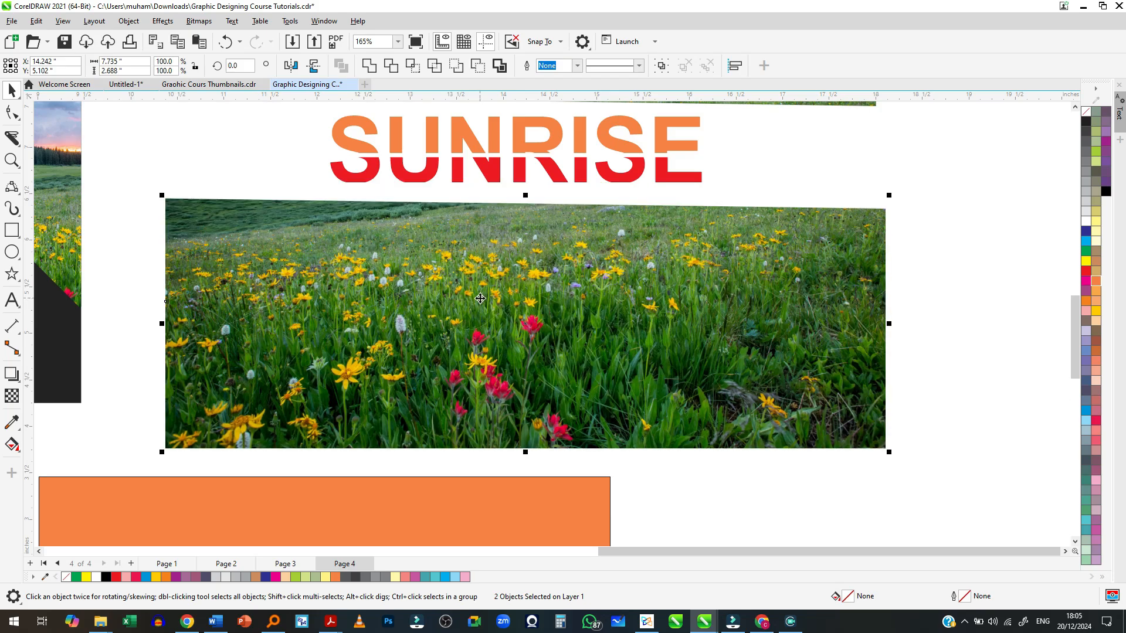
pyautogui.scroll(-2, 480, 298)
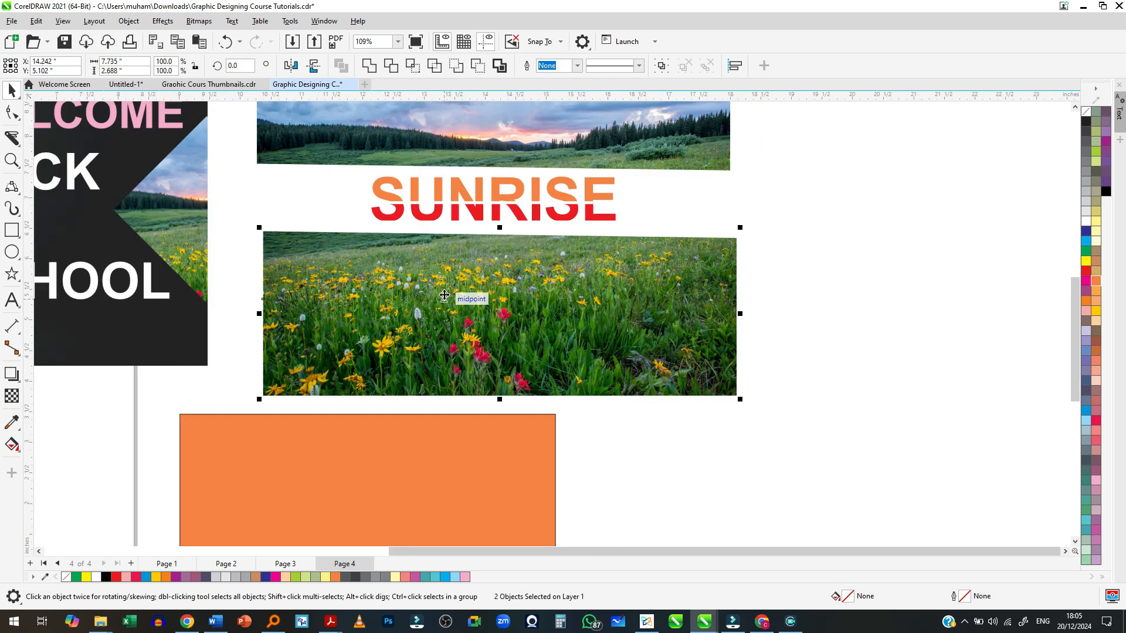
pyautogui.click(841, 354)
pyautogui.click(593, 292)
pyautogui.moveTo(571, 337); pyautogui.dragTo(562, 356)
pyautogui.moveTo(537, 287); pyautogui.dragTo(547, 272)
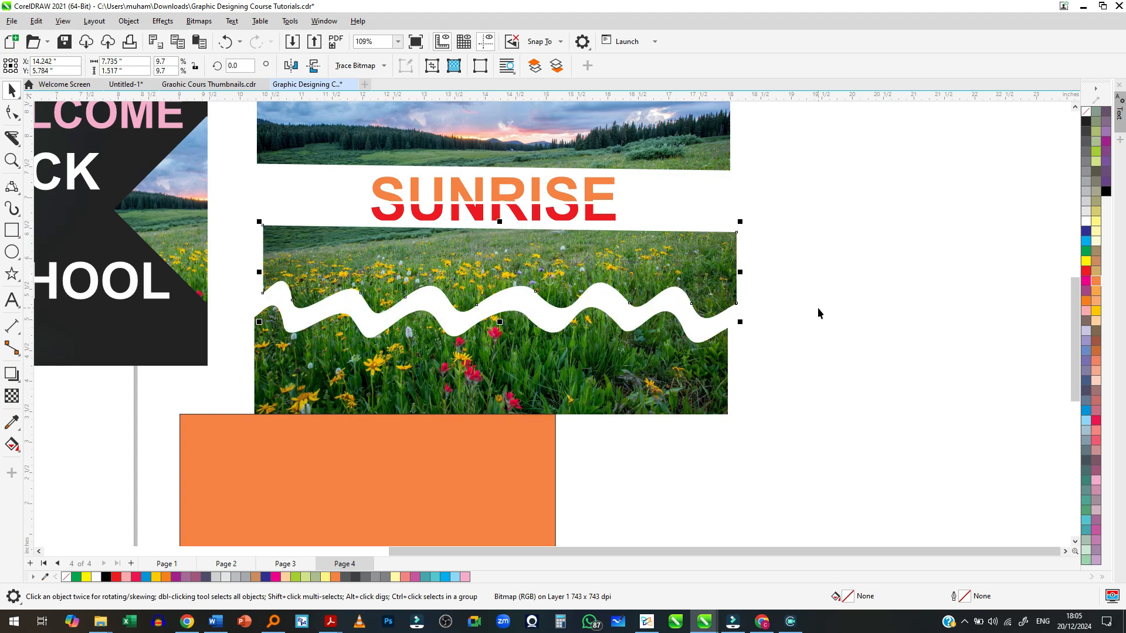
# Cut the boy out of the dark school banner photo by tracing his outline freehand with the Knife tool
pyautogui.scroll(-2, 822, 310)
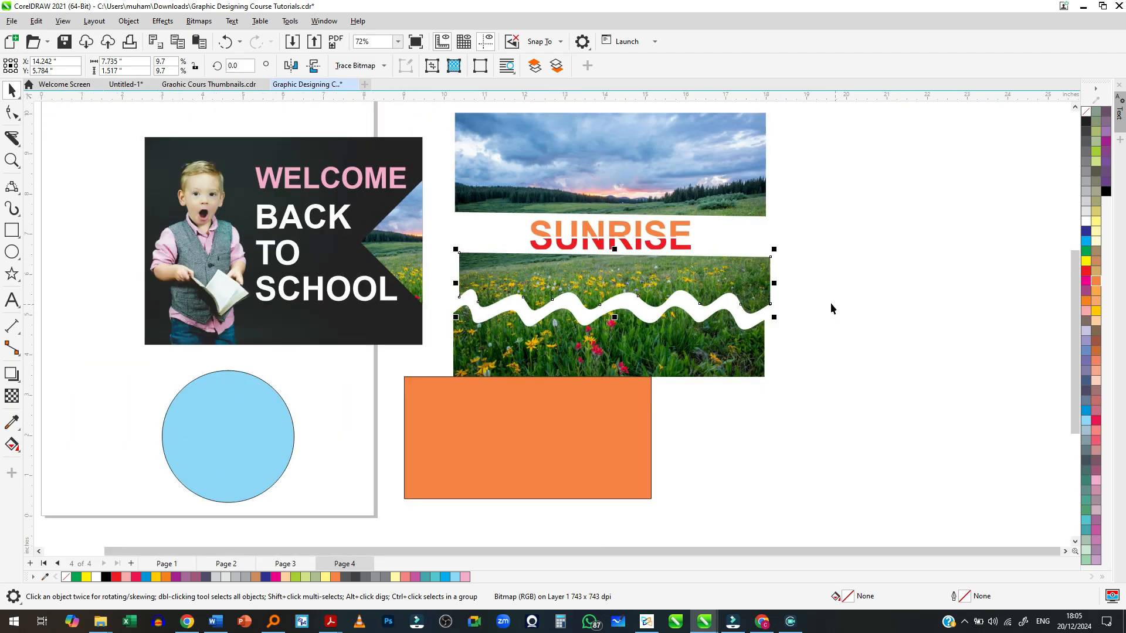
pyautogui.scroll(-1, 818, 273)
pyautogui.scroll(8, 332, 200)
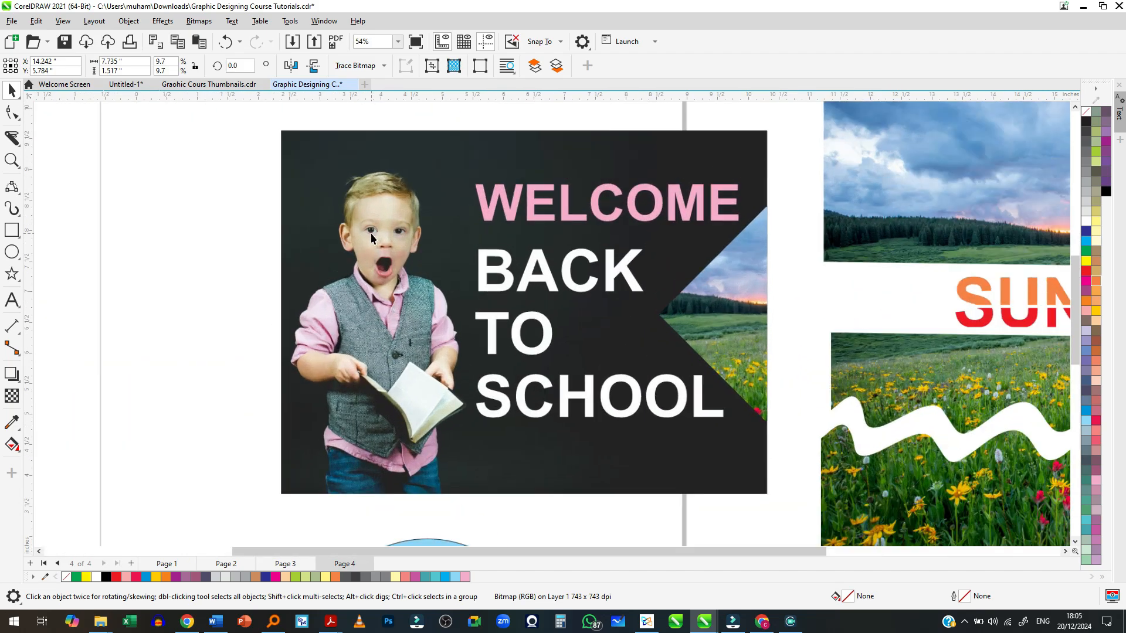
pyautogui.scroll(-2, 370, 234)
pyautogui.click(381, 280)
pyautogui.scroll(1, 386, 298)
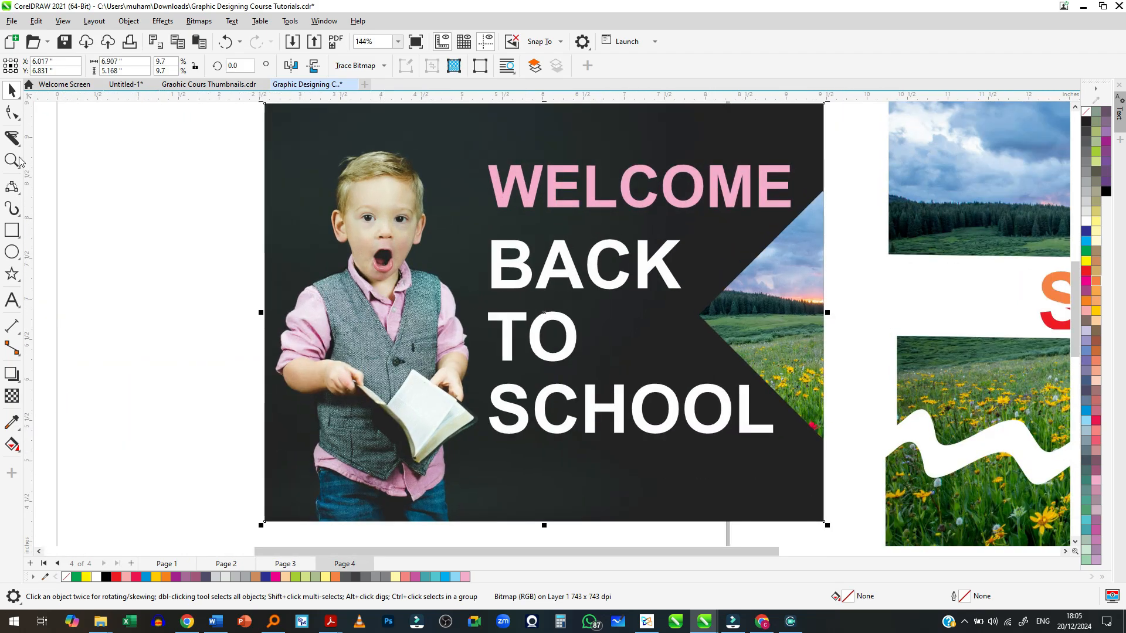
pyautogui.click(12, 138)
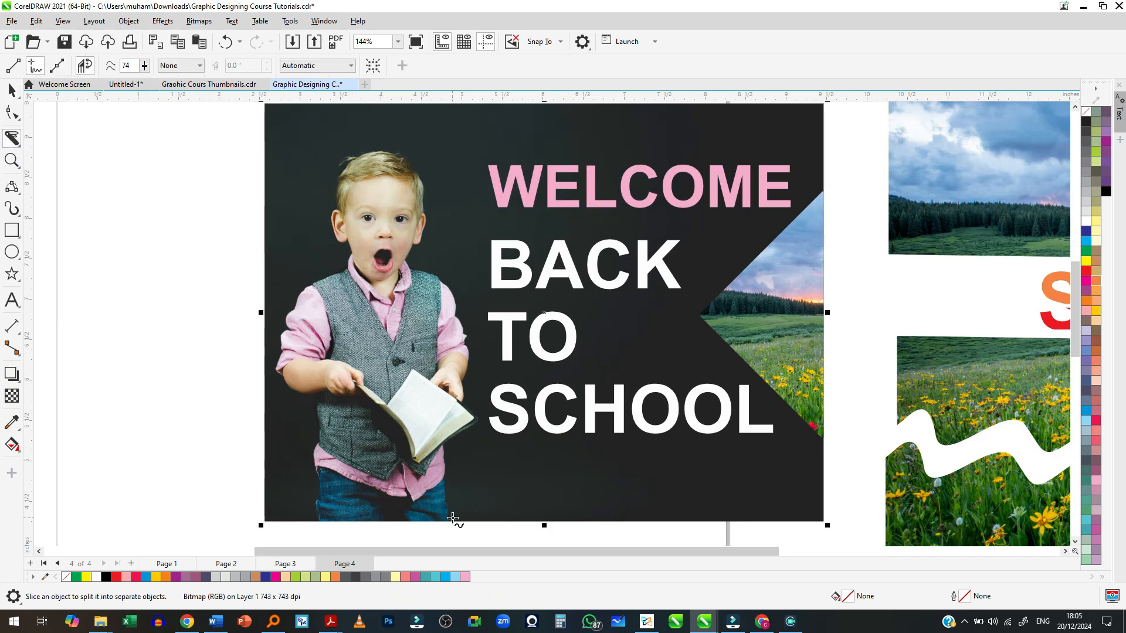
pyautogui.moveTo(450, 520)
pyautogui.mouseDown()
pyautogui.moveTo(442, 446)
pyautogui.moveTo(478, 418)
pyautogui.moveTo(464, 392)
pyautogui.moveTo(466, 327)
pyautogui.moveTo(441, 278)
pyautogui.moveTo(407, 258)
pyautogui.moveTo(427, 224)
pyautogui.moveTo(413, 172)
pyautogui.moveTo(394, 155)
pyautogui.moveTo(361, 152)
pyautogui.moveTo(332, 209)
pyautogui.moveTo(348, 261)
pyautogui.moveTo(303, 291)
pyautogui.moveTo(281, 324)
pyautogui.moveTo(275, 371)
pyautogui.moveTo(313, 406)
pyautogui.moveTo(298, 526)
pyautogui.mouseUp()
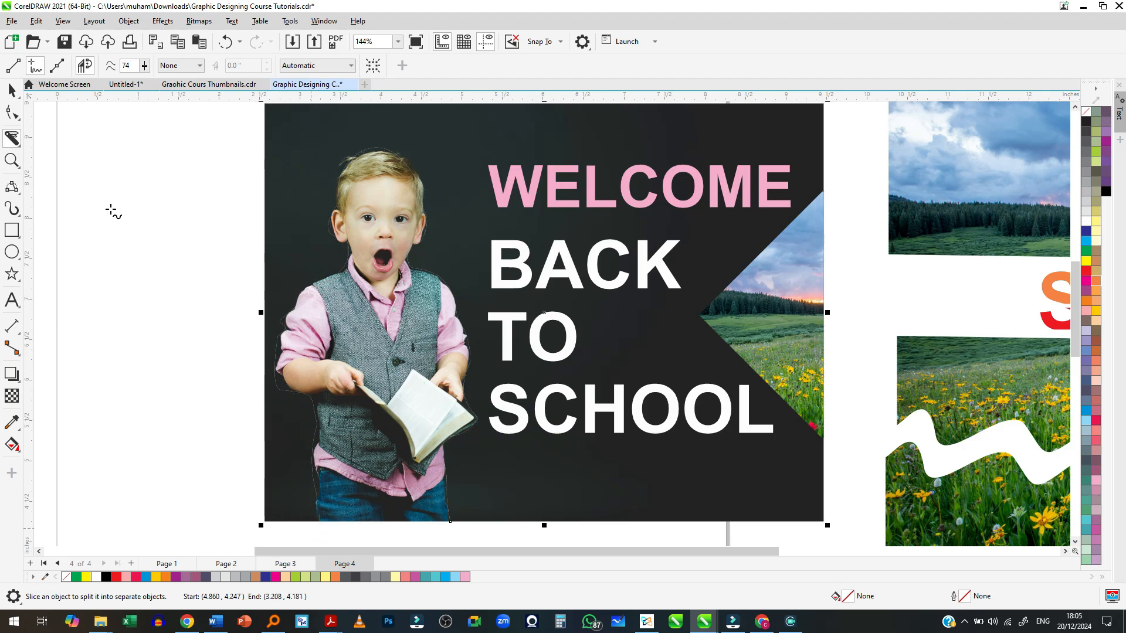
# Move the cut-out boy out of the school banner to the empty area on its left
pyautogui.click(12, 91)
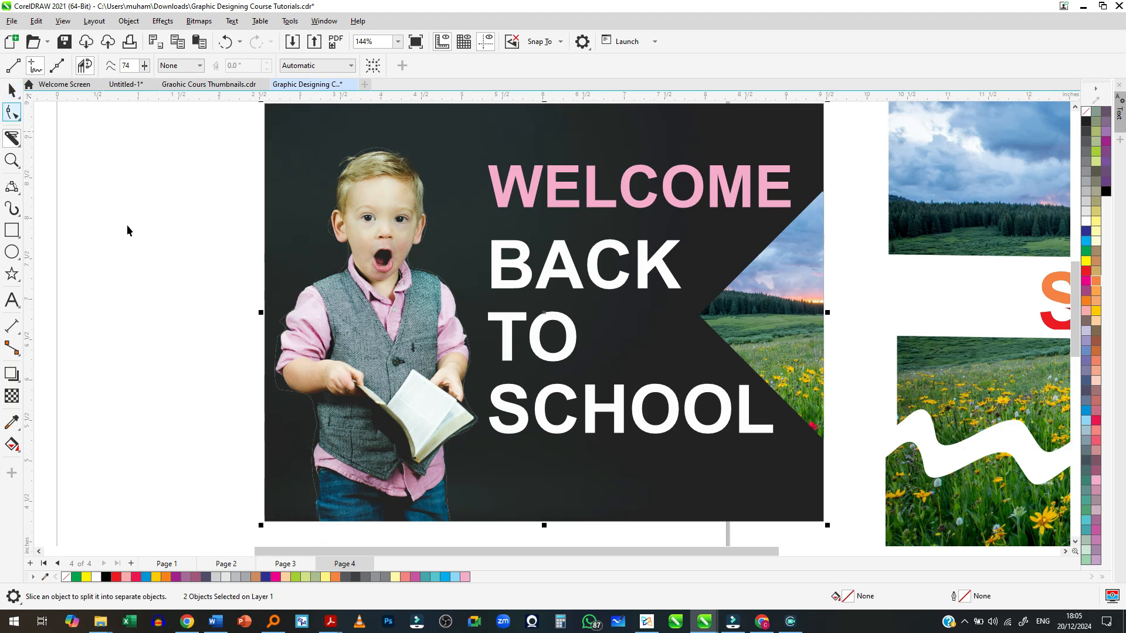
pyautogui.click(158, 269)
pyautogui.moveTo(345, 343); pyautogui.dragTo(99, 329)
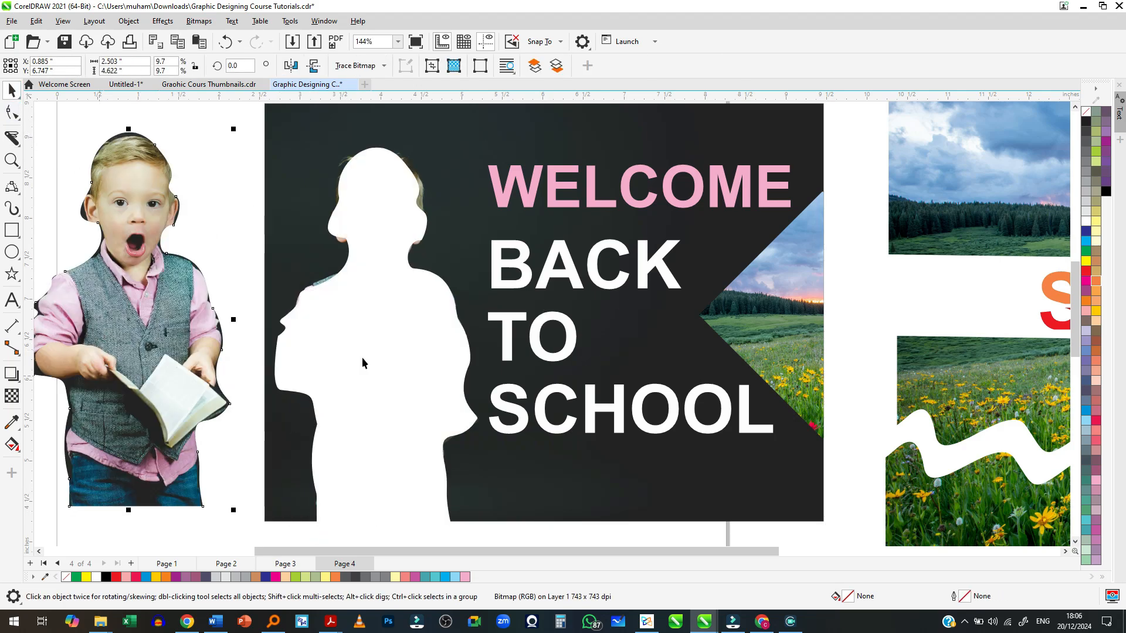
pyautogui.scroll(-3, 269, 334)
pyautogui.scroll(2, 269, 334)
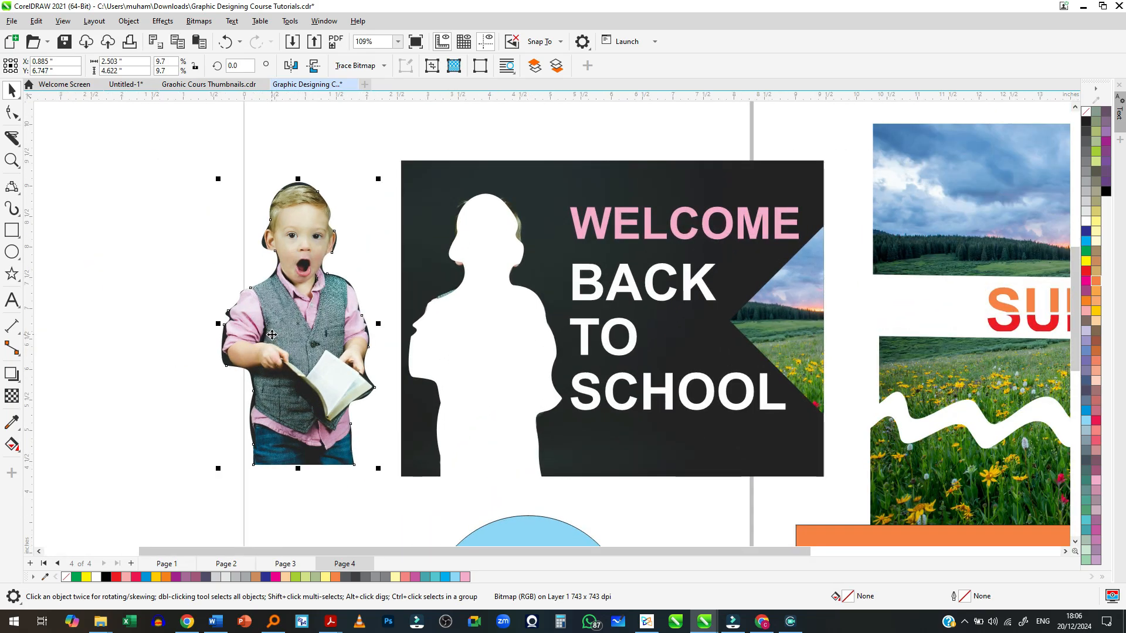
# Return the cut-out boy to his gap in the school banner and enlarge the pink WELCOME text leftward to about 168%
pyautogui.moveTo(272, 335); pyautogui.dragTo(475, 352)
pyautogui.scroll(3, 525, 204)
pyautogui.click(619, 254)
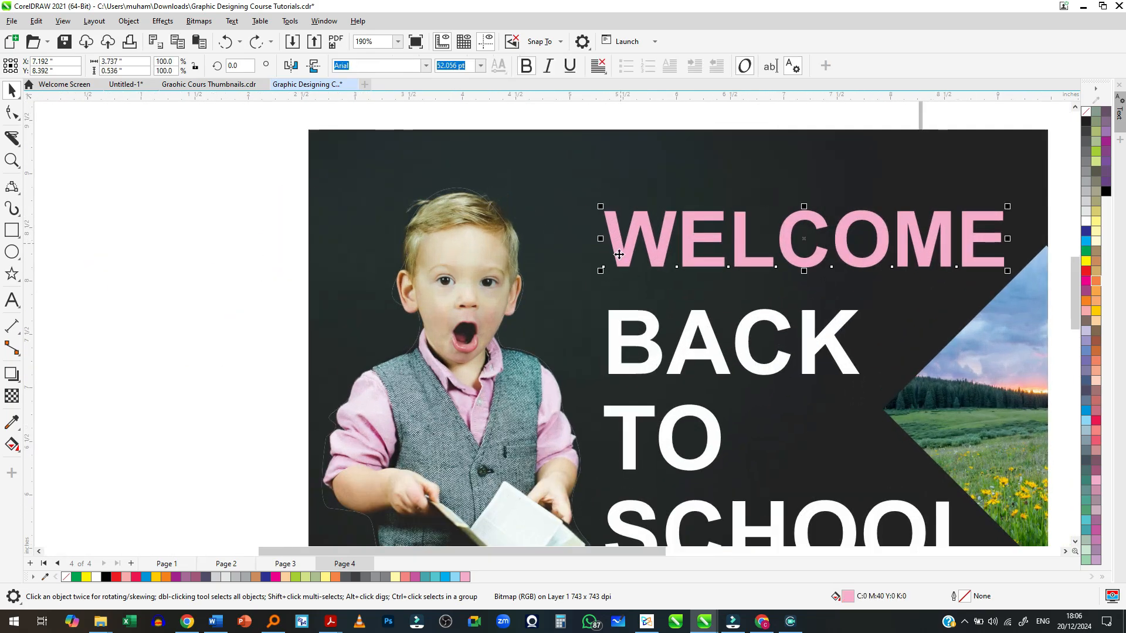
pyautogui.moveTo(619, 254); pyautogui.dragTo(329, 391)
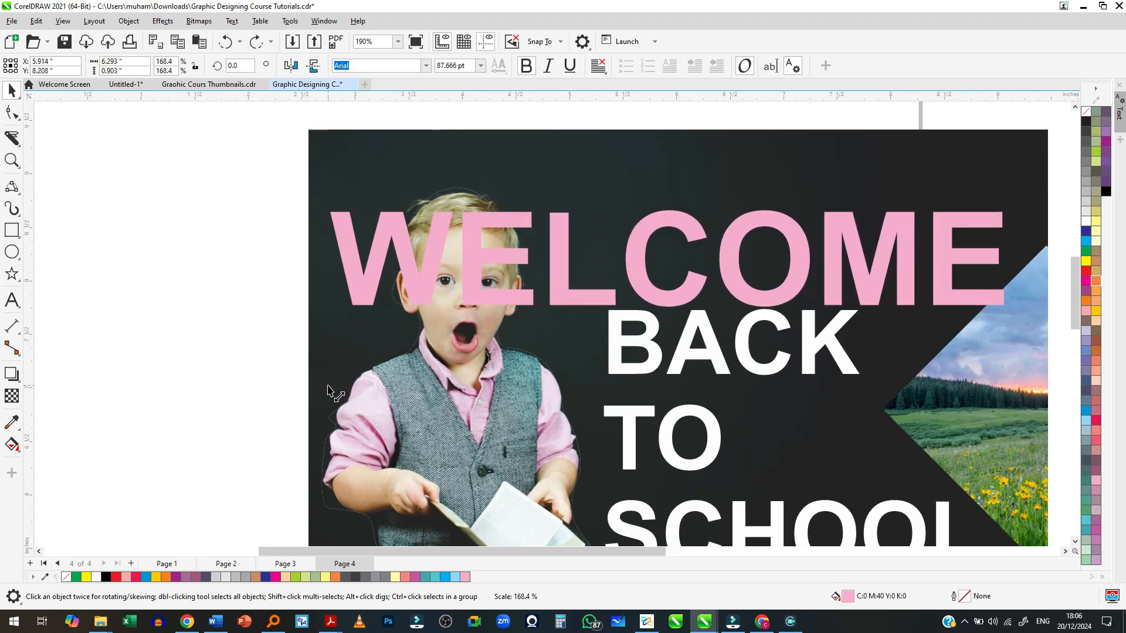
pyautogui.scroll(-2, 394, 286)
# Bring the cut-out boy to the front of the layer so that he overlaps the WELCOME text
pyautogui.click(394, 286)
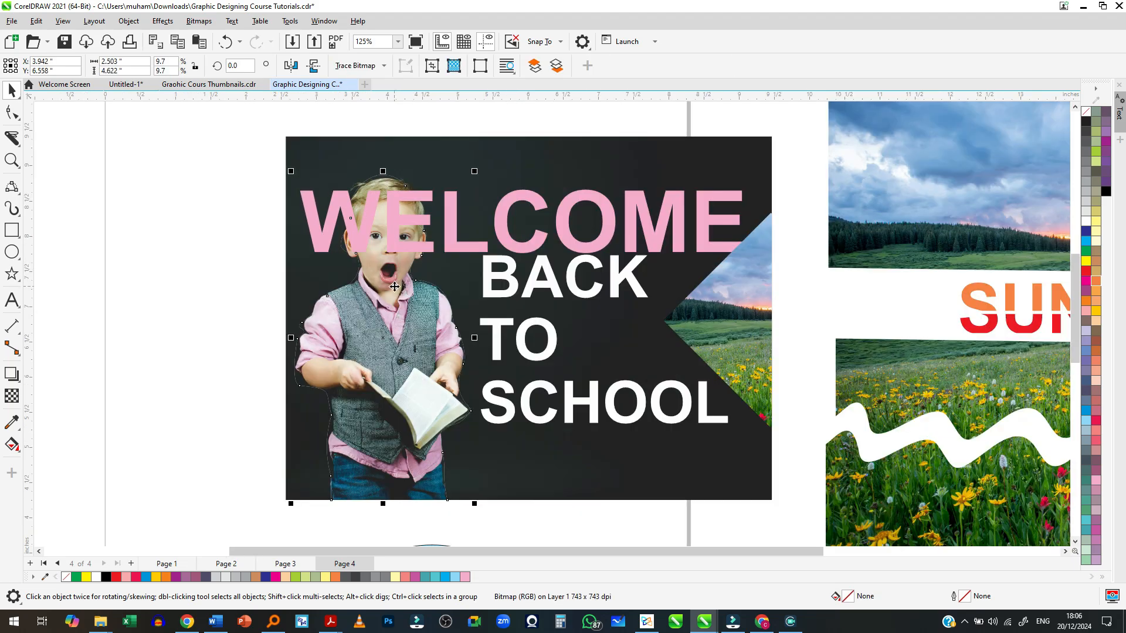
pyautogui.scroll(1, 394, 286)
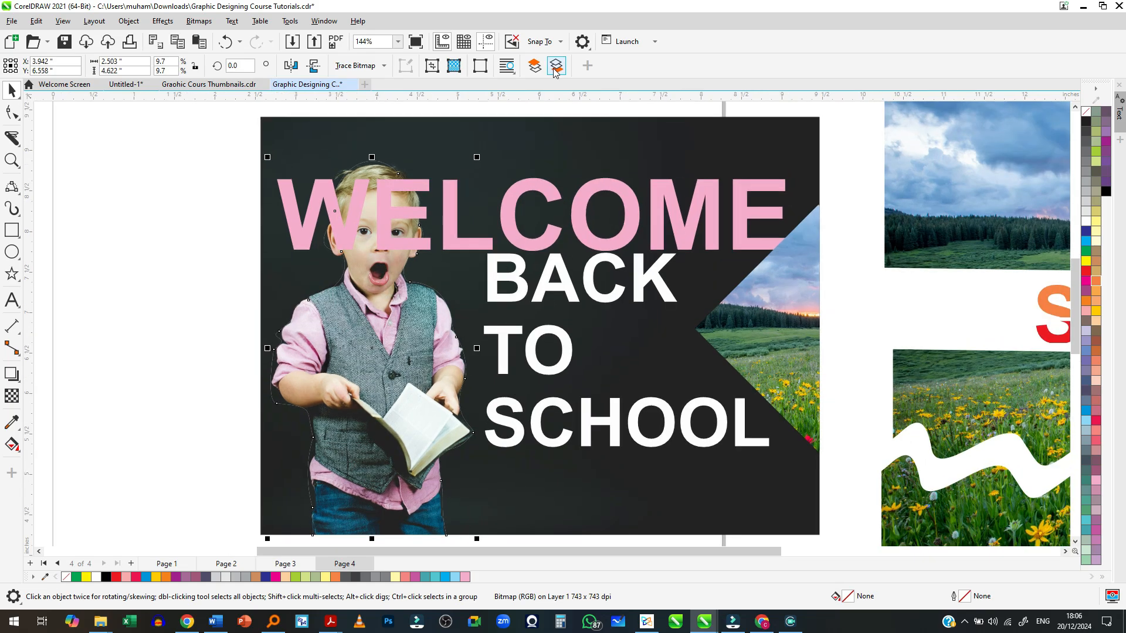
pyautogui.click(534, 66)
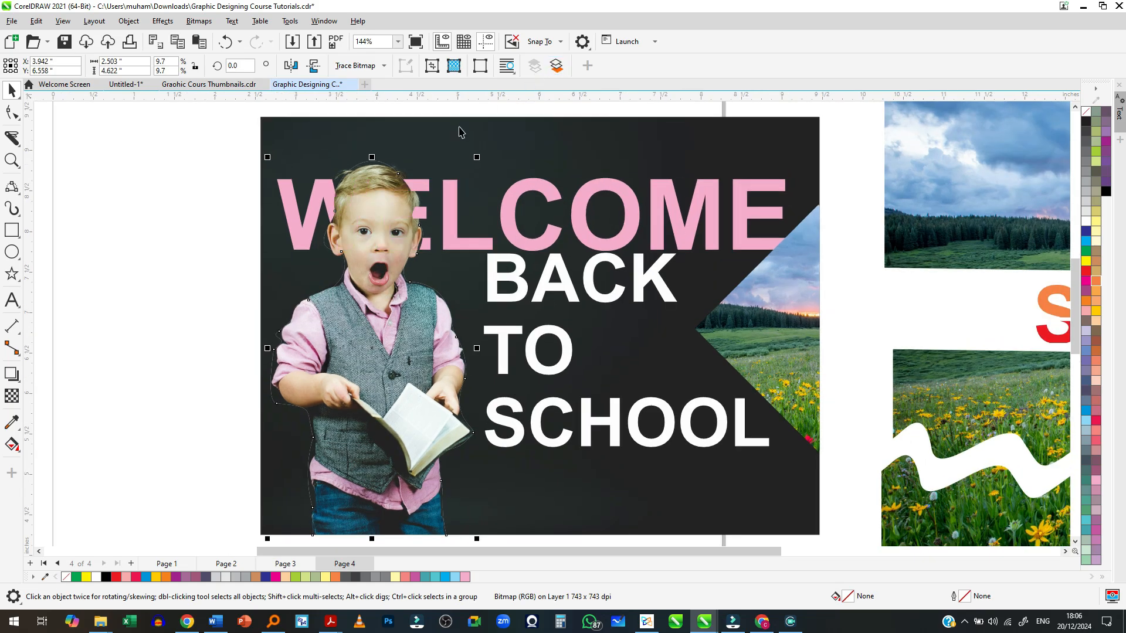
pyautogui.click(241, 276)
pyautogui.scroll(-2, 242, 276)
pyautogui.scroll(2, 309, 278)
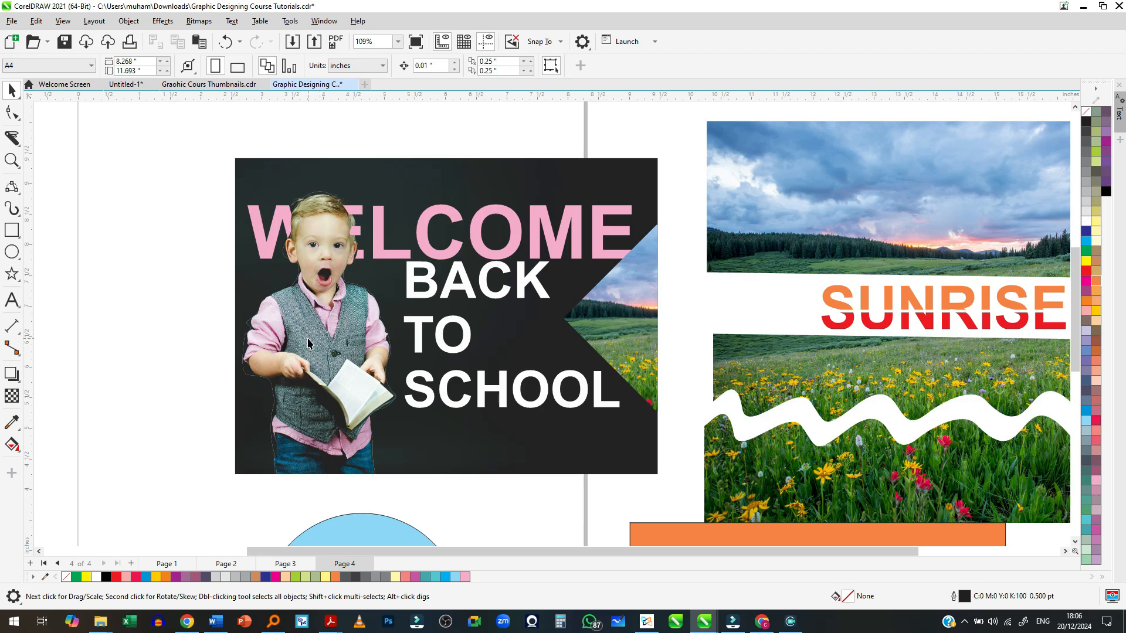
# Examine the freehand cut edges around the boy's hair and ears where they overlap the WELCOME letters
pyautogui.scroll(6, 302, 272)
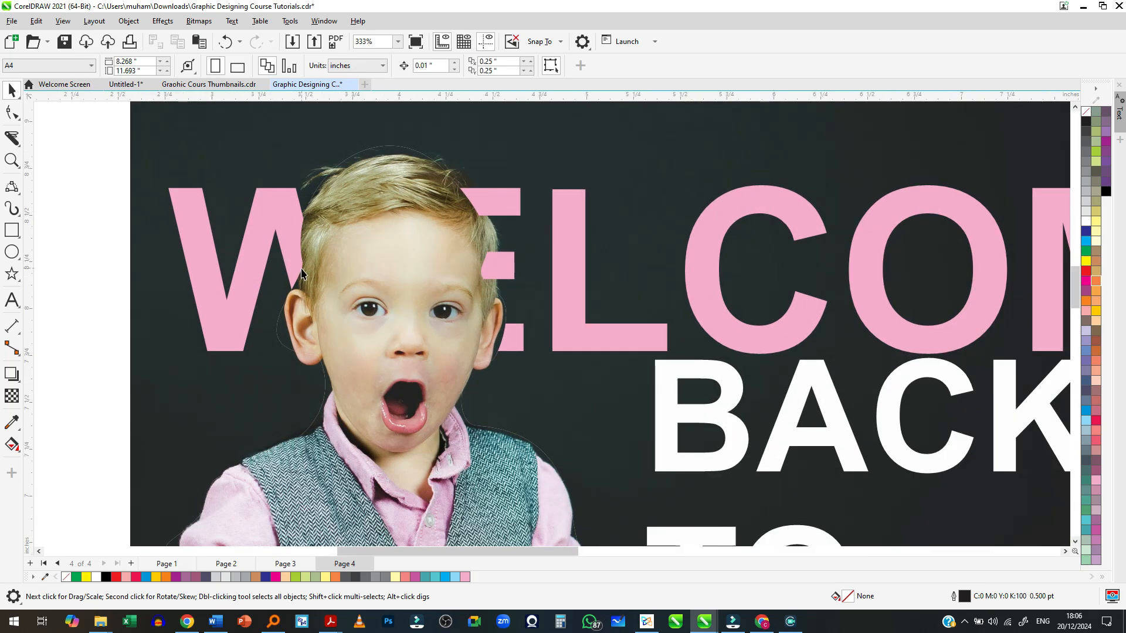
pyautogui.scroll(2, 302, 273)
pyautogui.scroll(3, 648, 264)
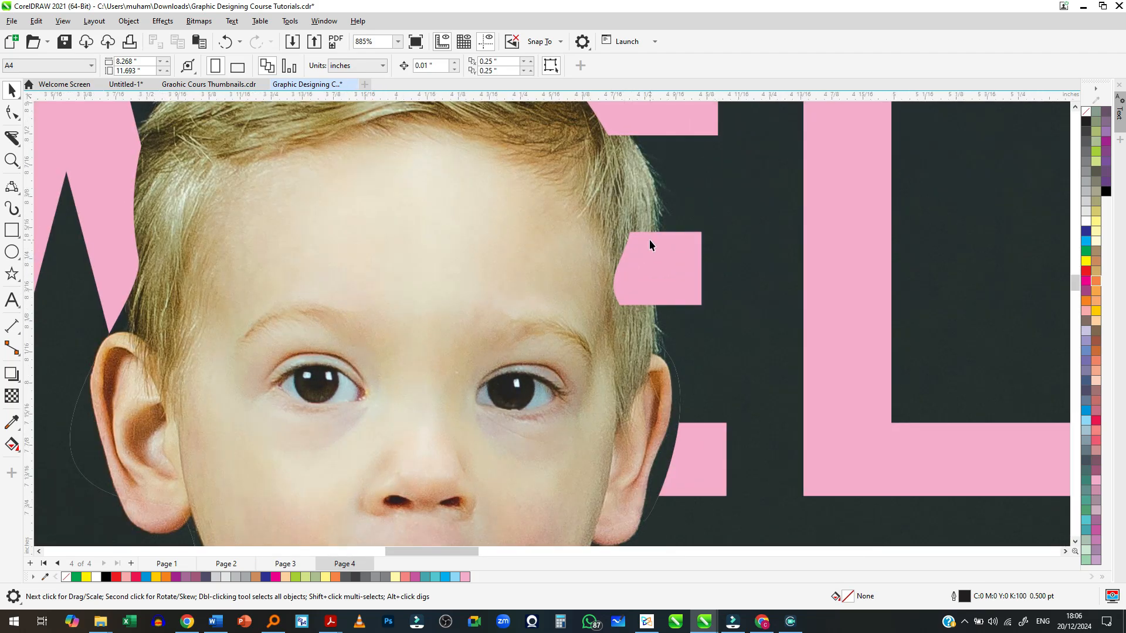
pyautogui.scroll(-5, 659, 248)
pyautogui.scroll(4, 342, 284)
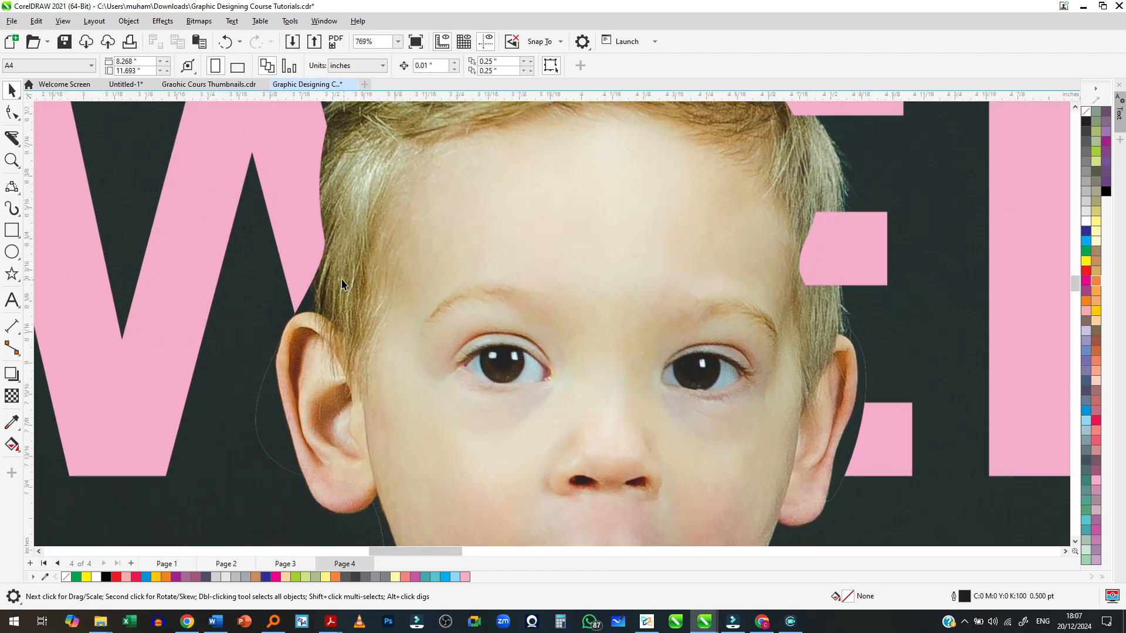
pyautogui.scroll(-6, 342, 285)
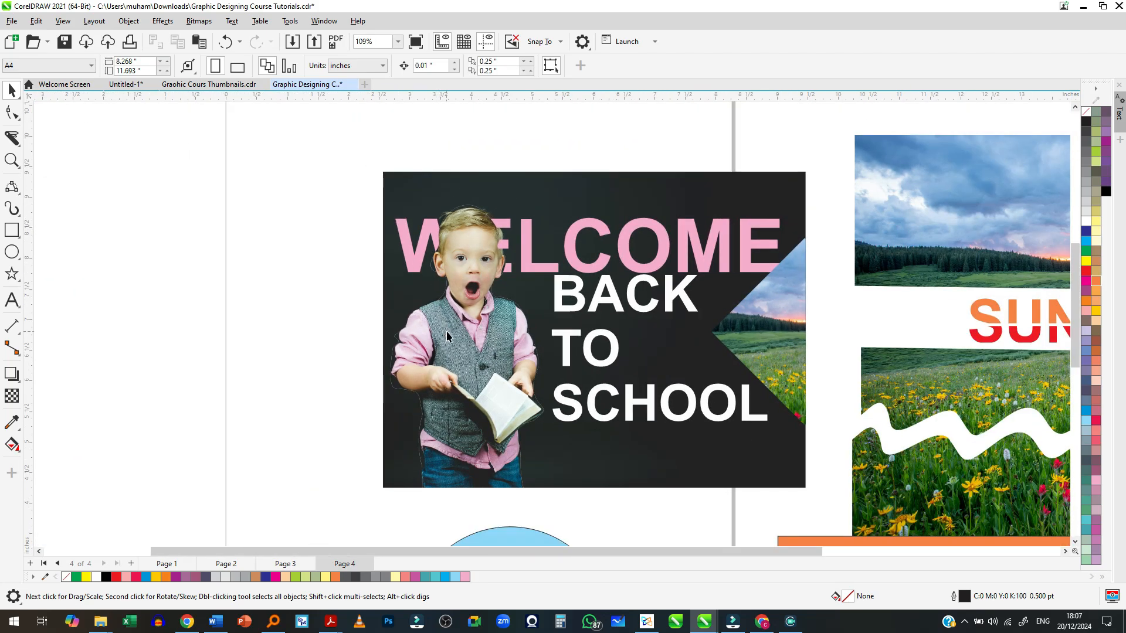
pyautogui.scroll(-1, 447, 336)
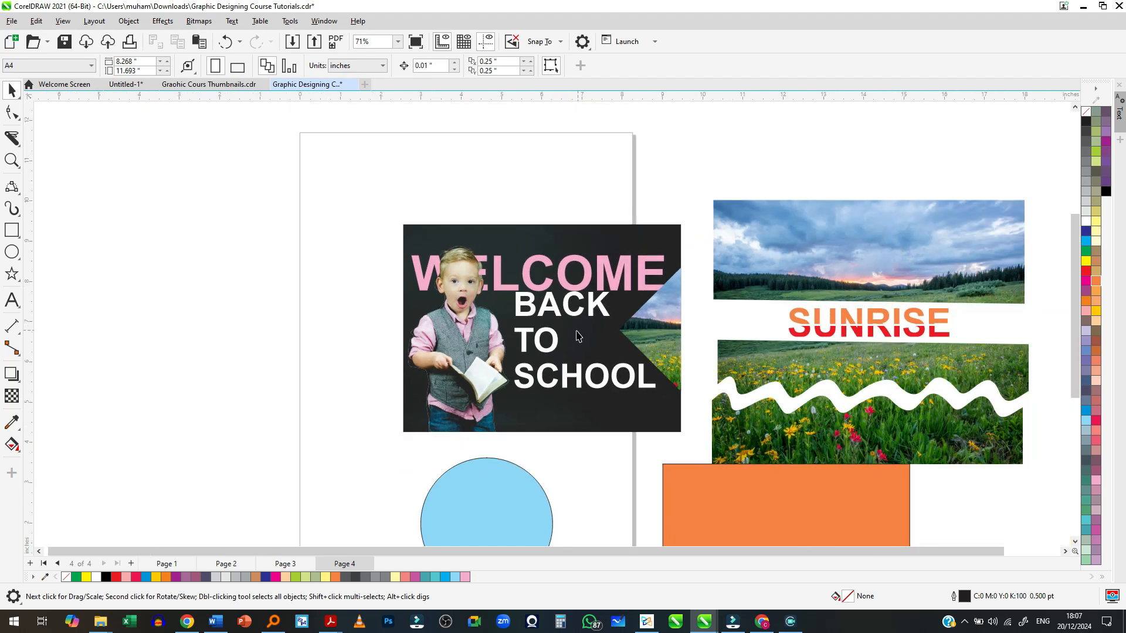
# Activate the Virtual Segment Delete tool with no object selected
pyautogui.click(14, 139)
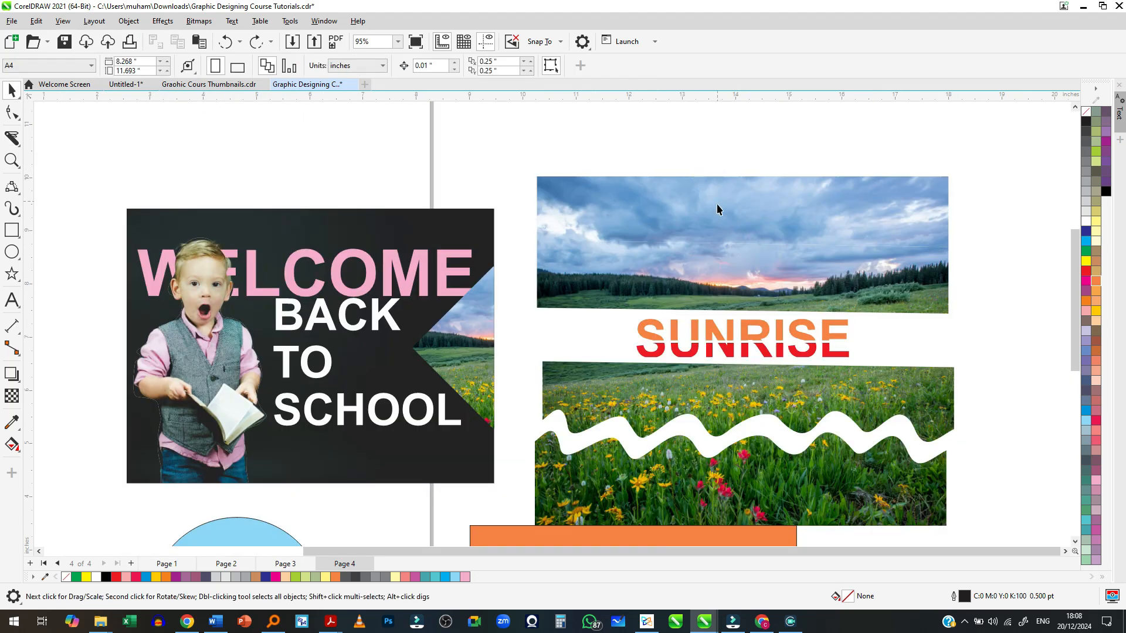
pyautogui.click(717, 204)
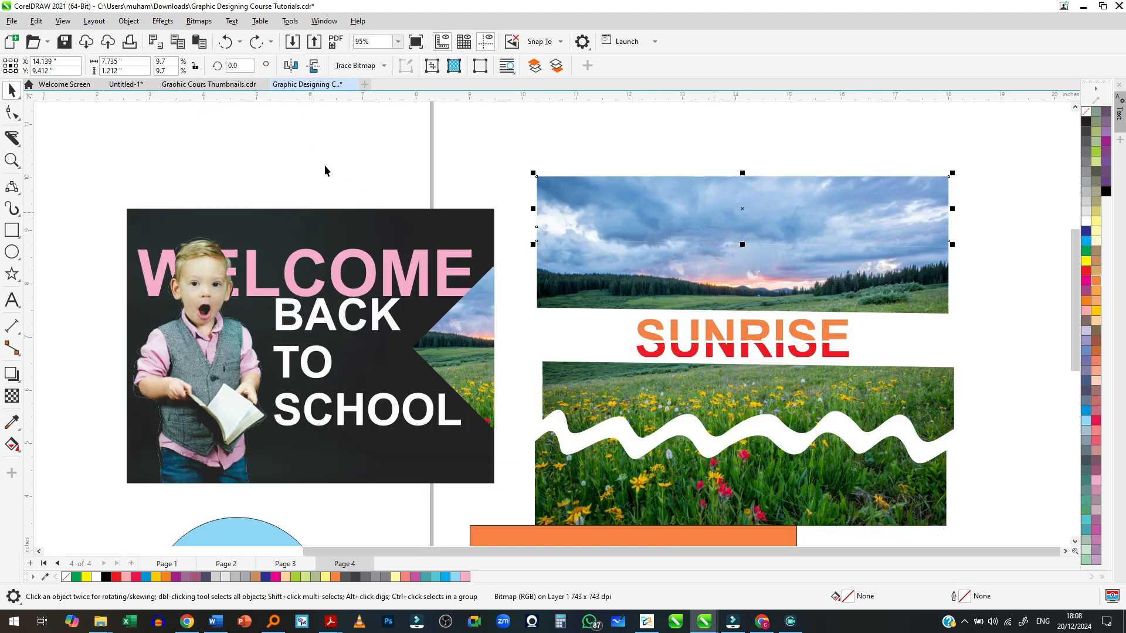
pyautogui.press('Escape')
pyautogui.click(12, 141)
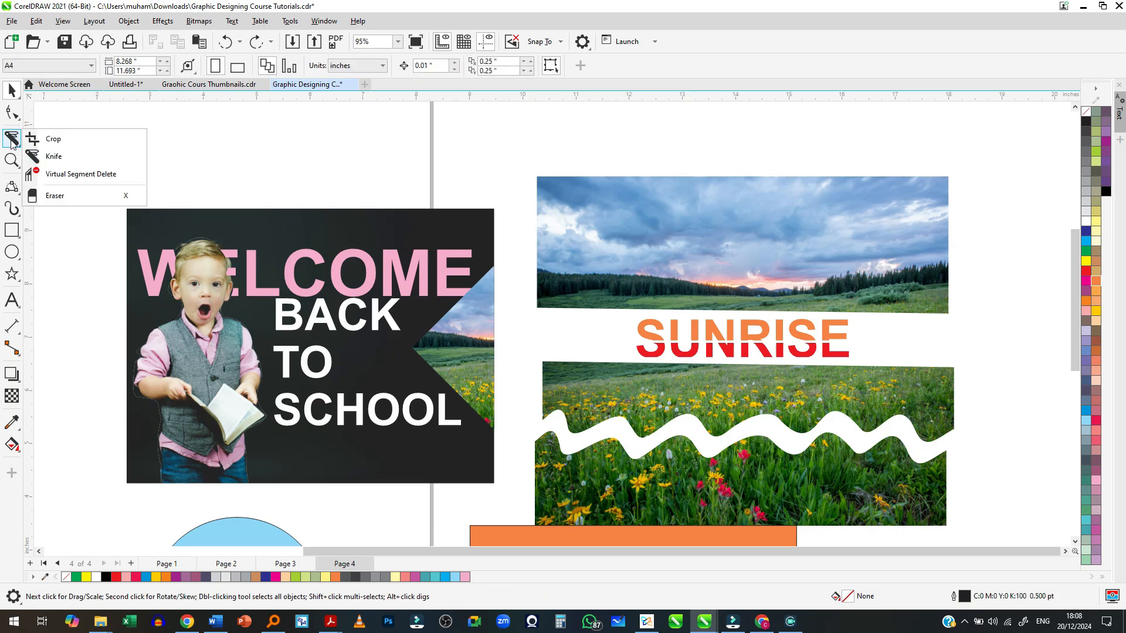
pyautogui.click(71, 173)
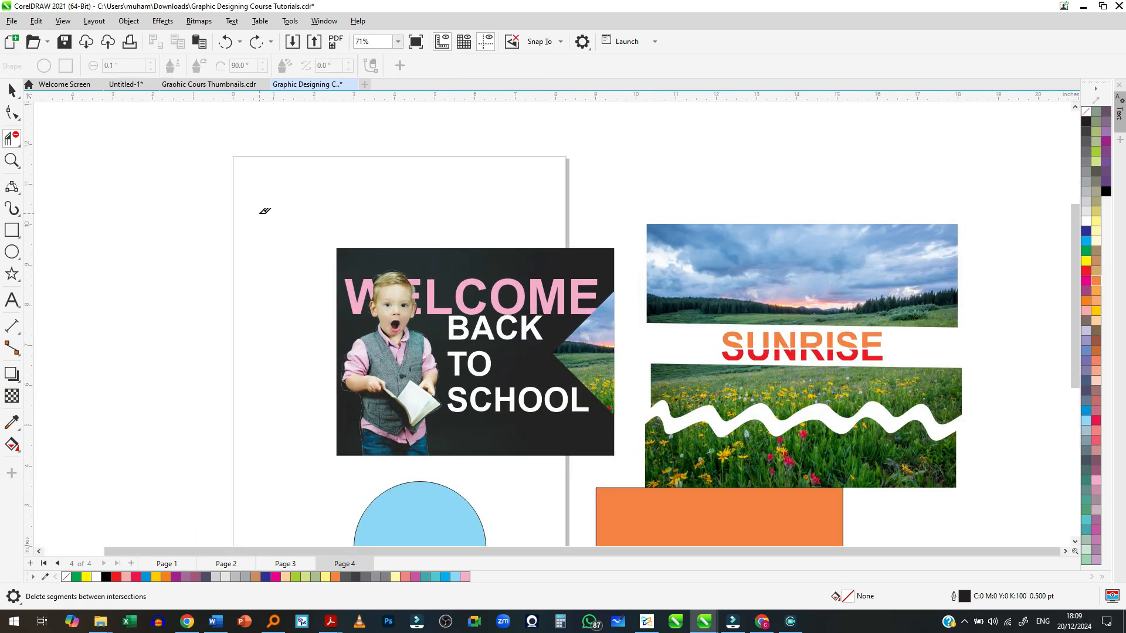
# Draw two overlapping squares, about 3.98 and 3.83 inches wide, beside the page and shift them together up and left
pyautogui.click(12, 301)
pyautogui.click(12, 229)
pyautogui.moveTo(189, 243); pyautogui.dragTo(351, 404)
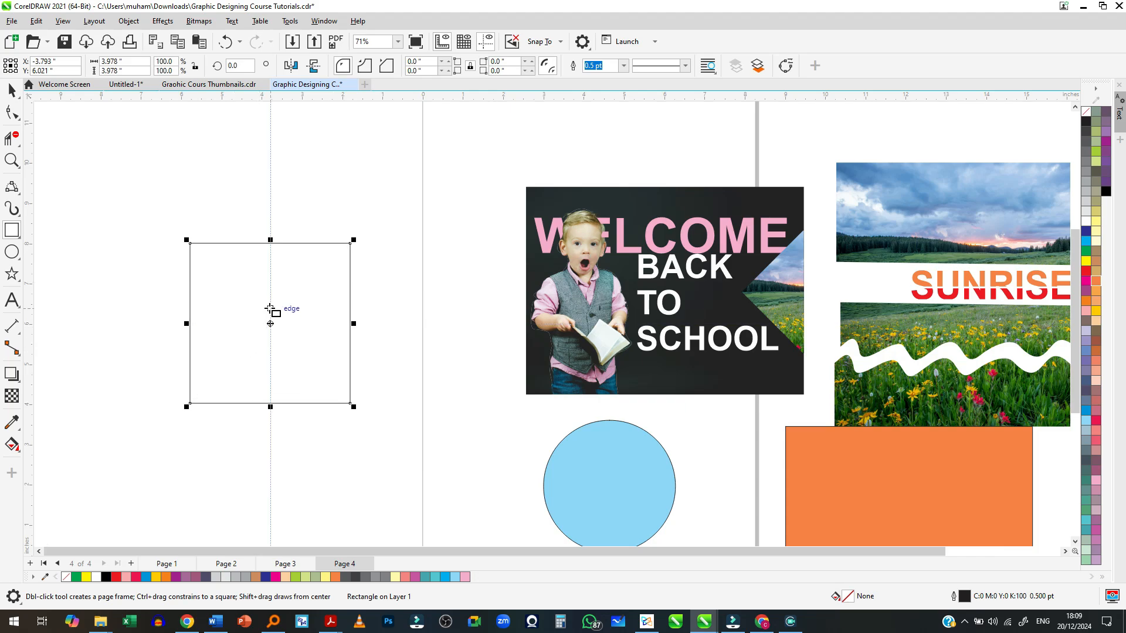
pyautogui.moveTo(274, 328); pyautogui.dragTo(423, 483)
pyautogui.press('space')
pyautogui.keyDown('shift'); pyautogui.click(307, 314); pyautogui.keyUp('shift')
pyautogui.moveTo(339, 377); pyautogui.dragTo(270, 332)
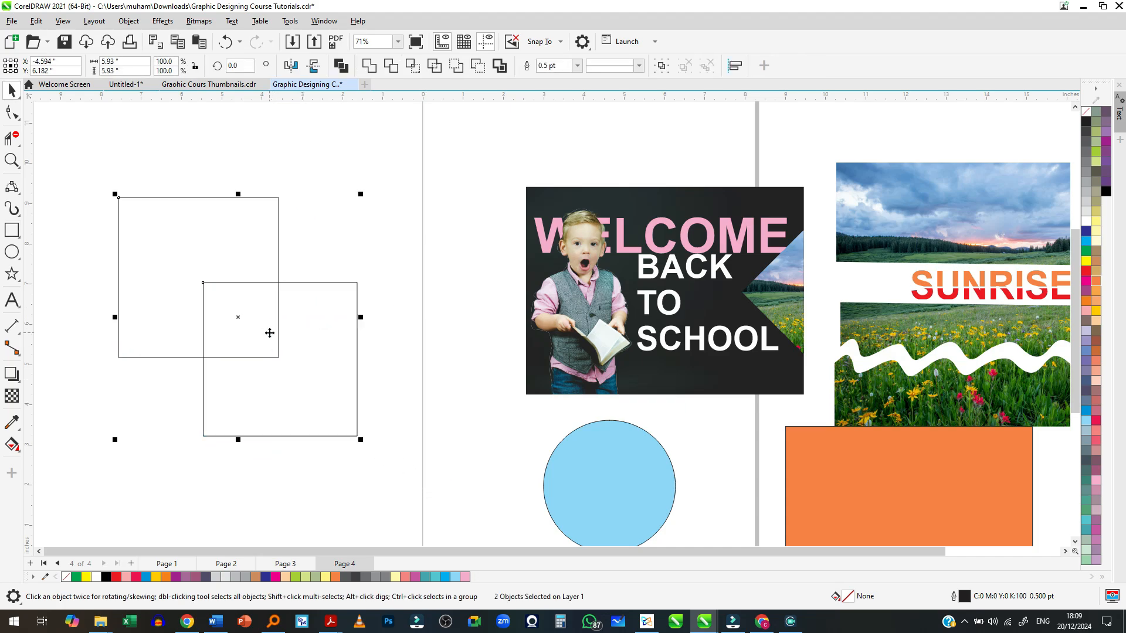
# Draw two rectangles, about 1.95 by 2.11 and 2.11 by 1.95 inches, in the empty upper-right and lower-left corners beside the overlapping squares
pyautogui.scroll(1, 126, 303)
pyautogui.click(11, 230)
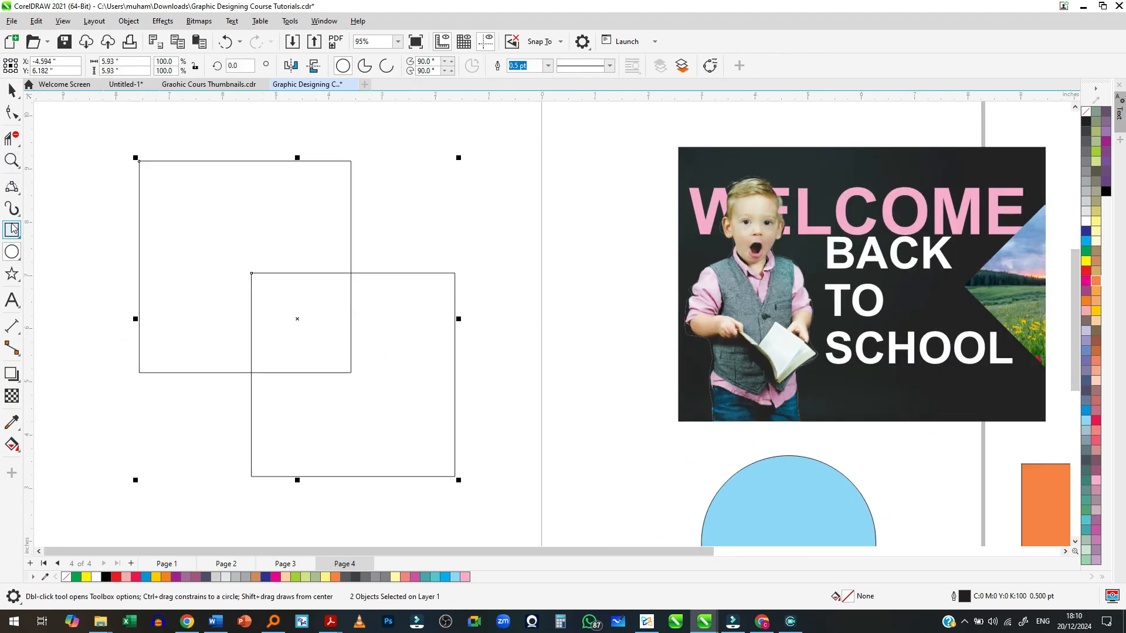
pyautogui.moveTo(350, 161); pyautogui.dragTo(455, 274)
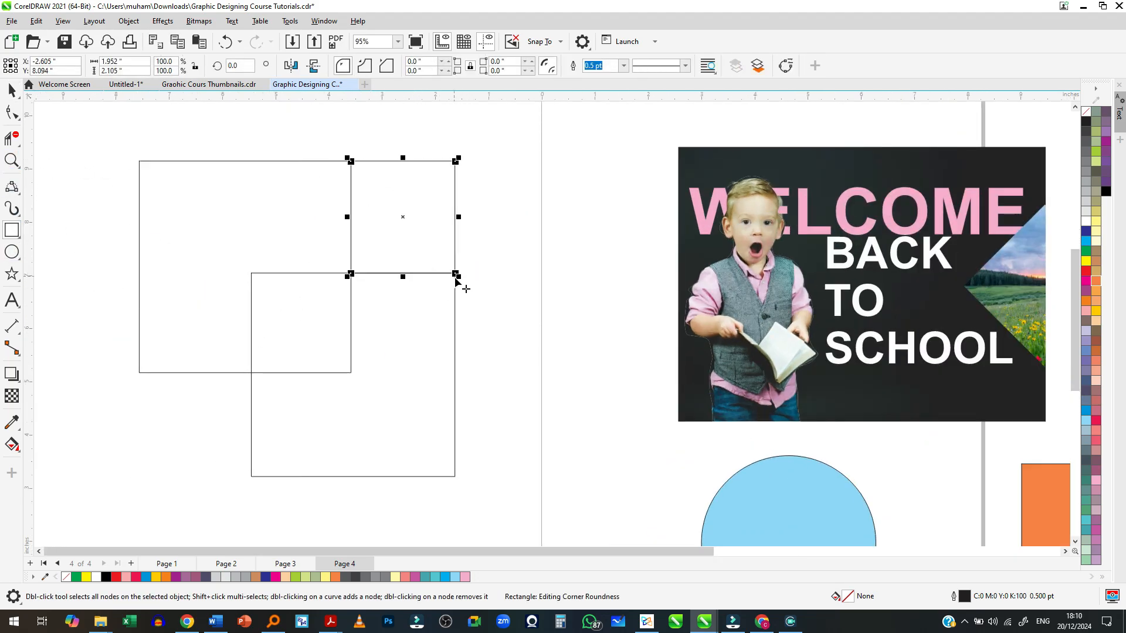
pyautogui.moveTo(139, 373); pyautogui.dragTo(251, 476)
pyautogui.press('space')
pyautogui.scroll(-1, 411, 446)
pyautogui.click(143, 431)
pyautogui.scroll(1, 143, 431)
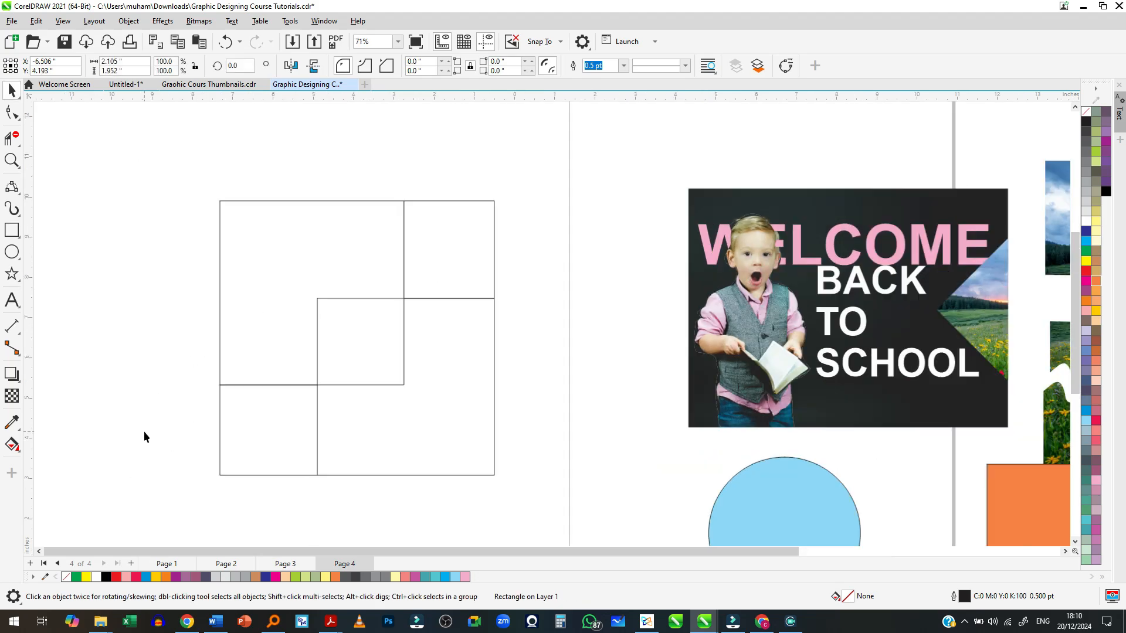
pyautogui.scroll(-1, 402, 354)
pyautogui.scroll(1, 404, 357)
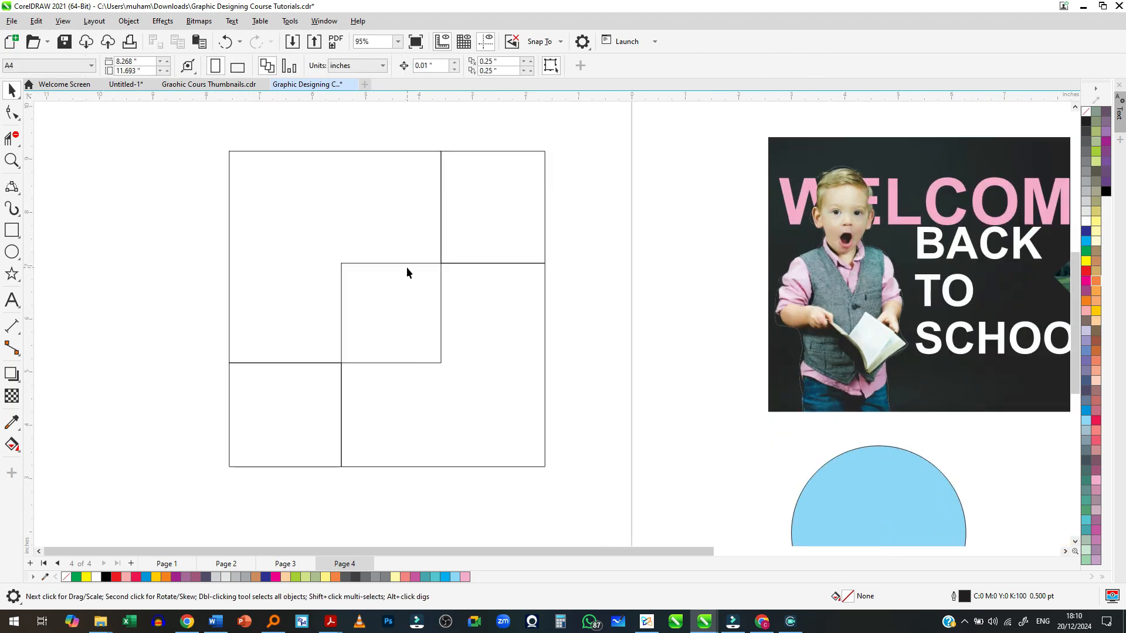
# Fill the large upper-left square with red and the large lower-right square with blue
pyautogui.click(307, 223)
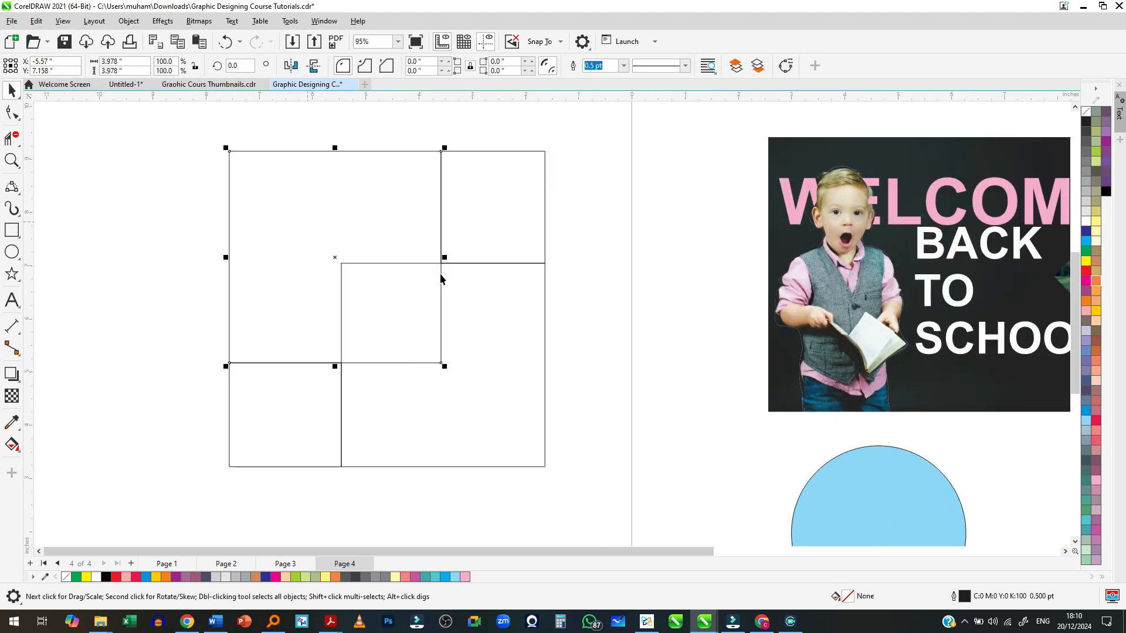
pyautogui.click(558, 335)
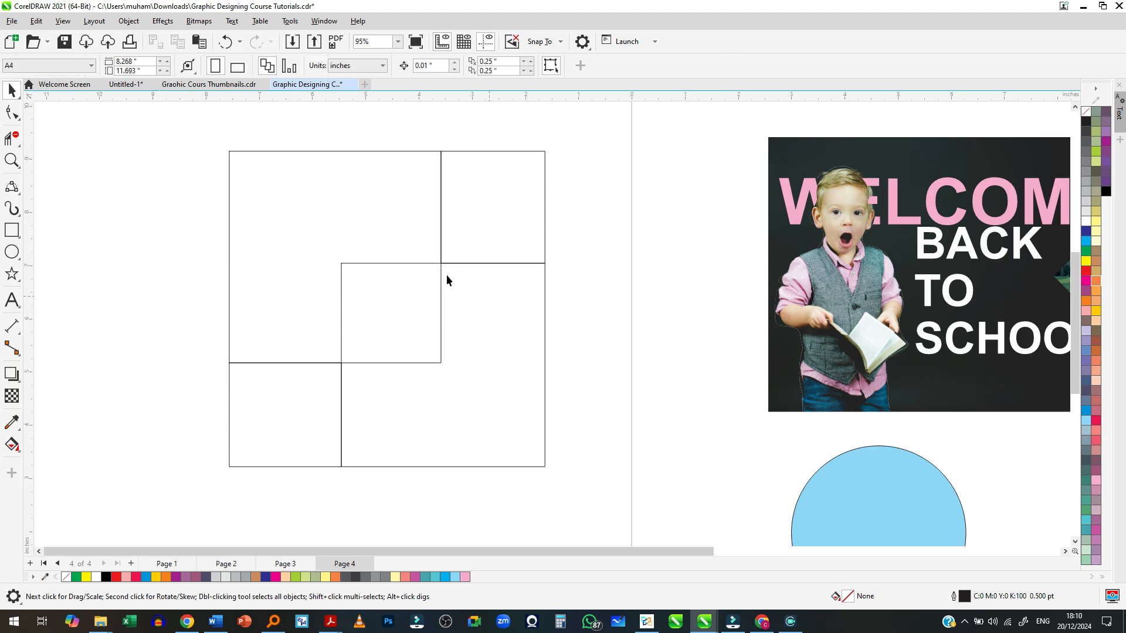
pyautogui.click(351, 223)
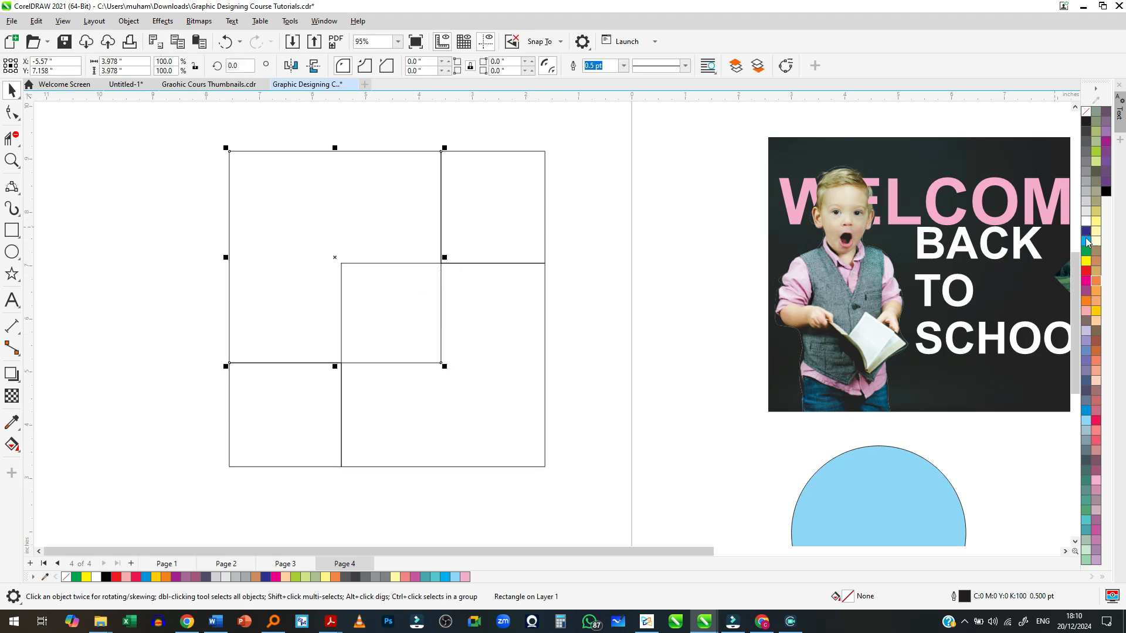
pyautogui.click(1086, 271)
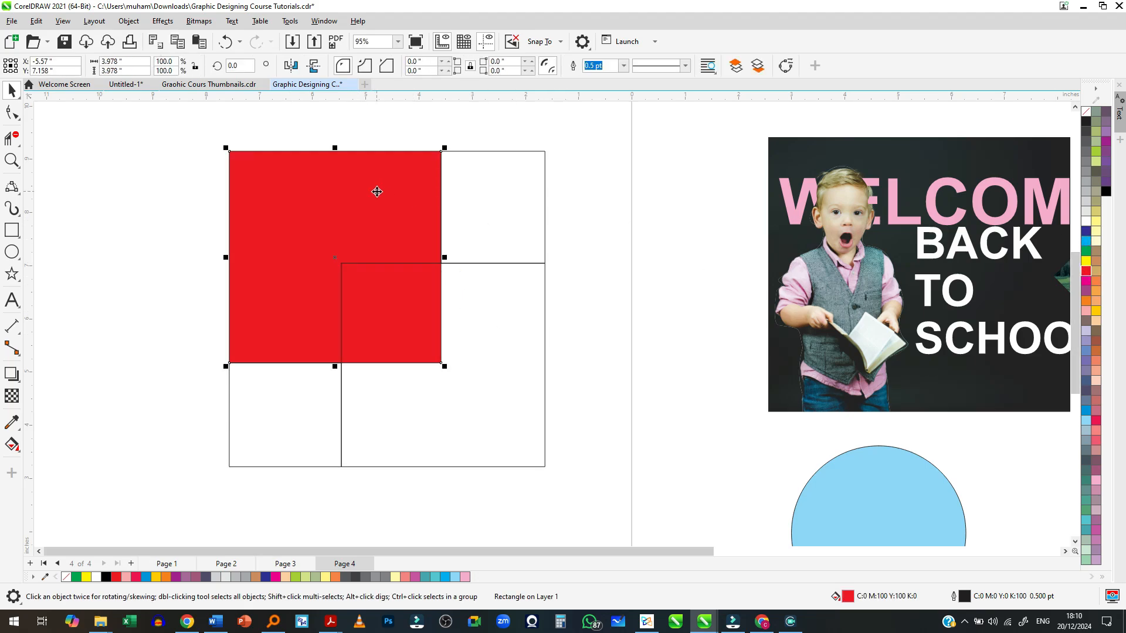
pyautogui.click(523, 359)
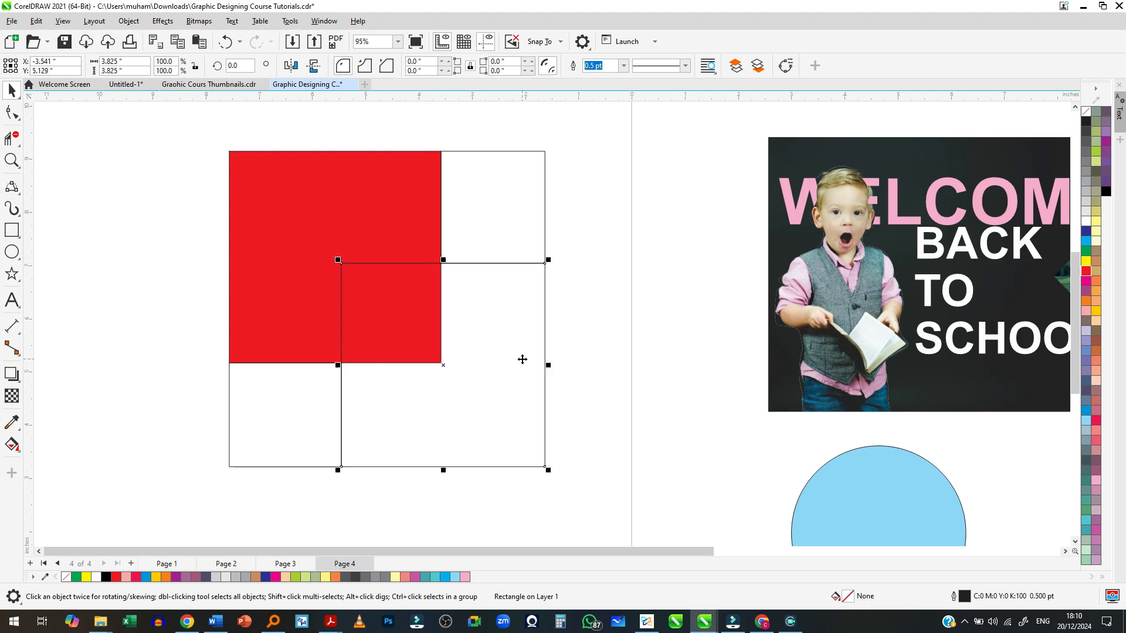
pyautogui.click(1086, 411)
# Fill the two small corner rectangles with green
pyautogui.click(504, 228)
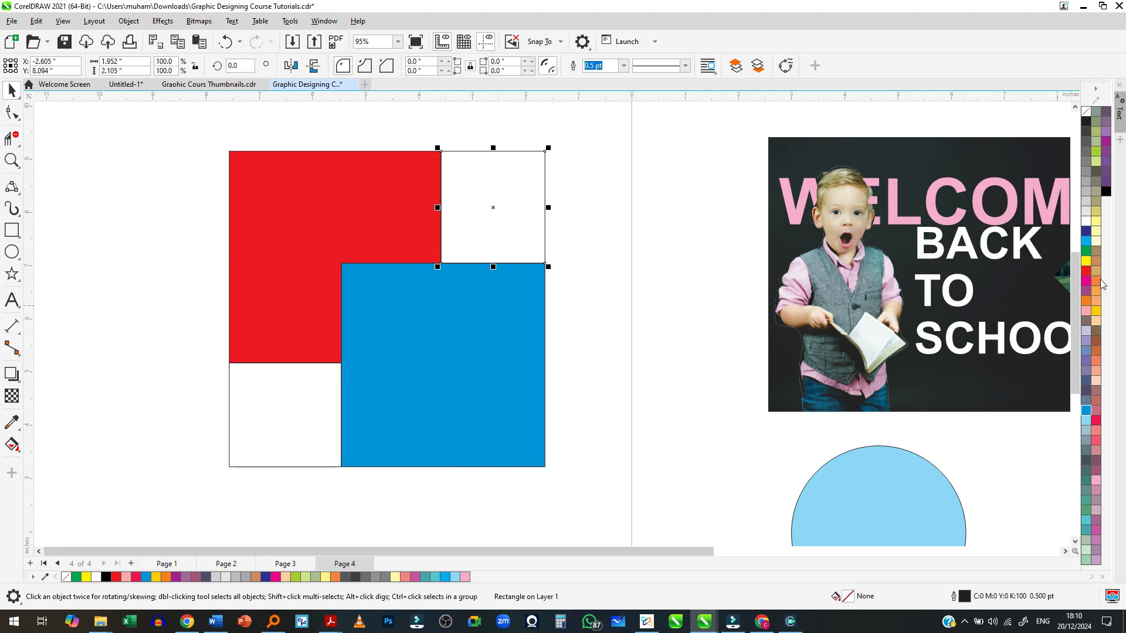
pyautogui.click(1086, 251)
pyautogui.click(278, 387)
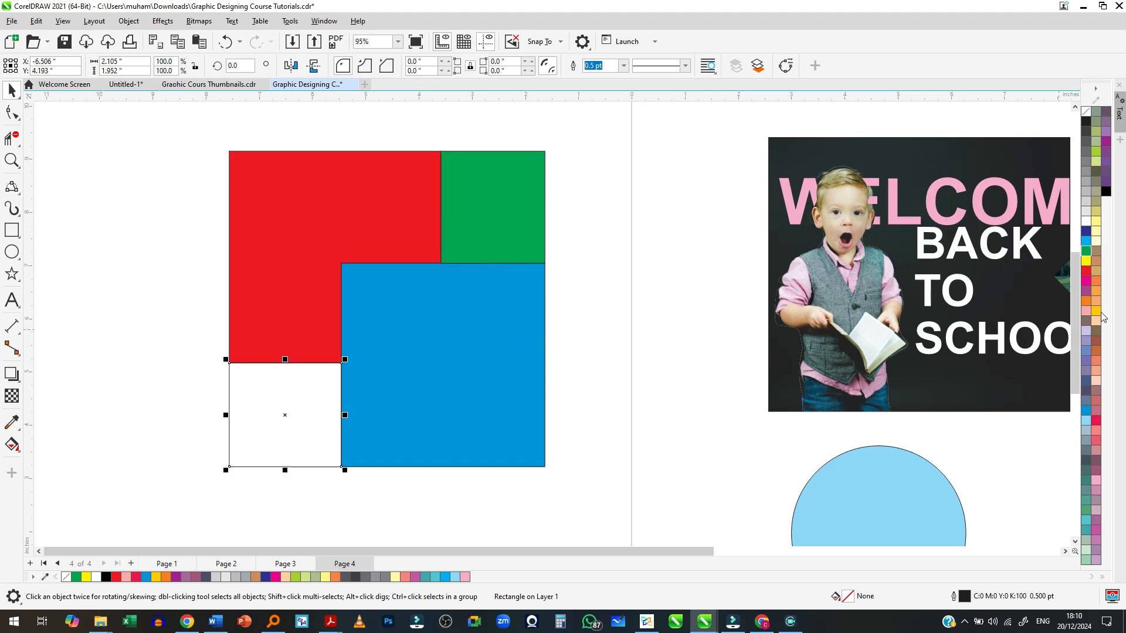
pyautogui.click(1086, 251)
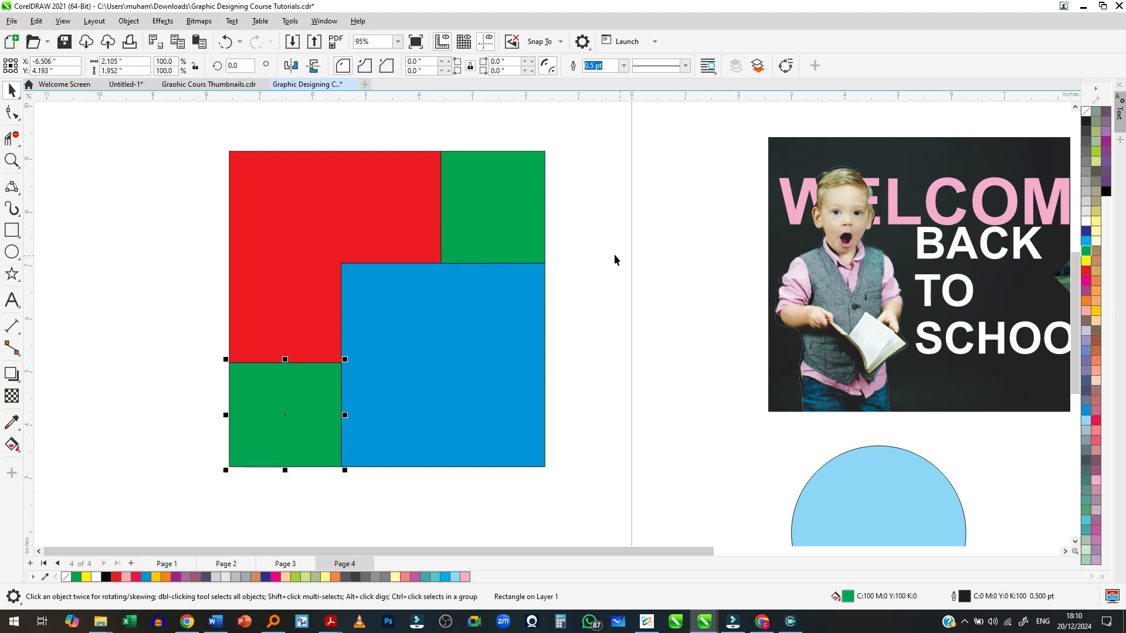
# Undo the four color fills on the squares and corner rectangles
pyautogui.hotkey('ctrl', 'z')
pyautogui.hotkey('ctrl', 'z')
pyautogui.hotkey('ctrl', 'z')
pyautogui.hotkey('ctrl', 'z')
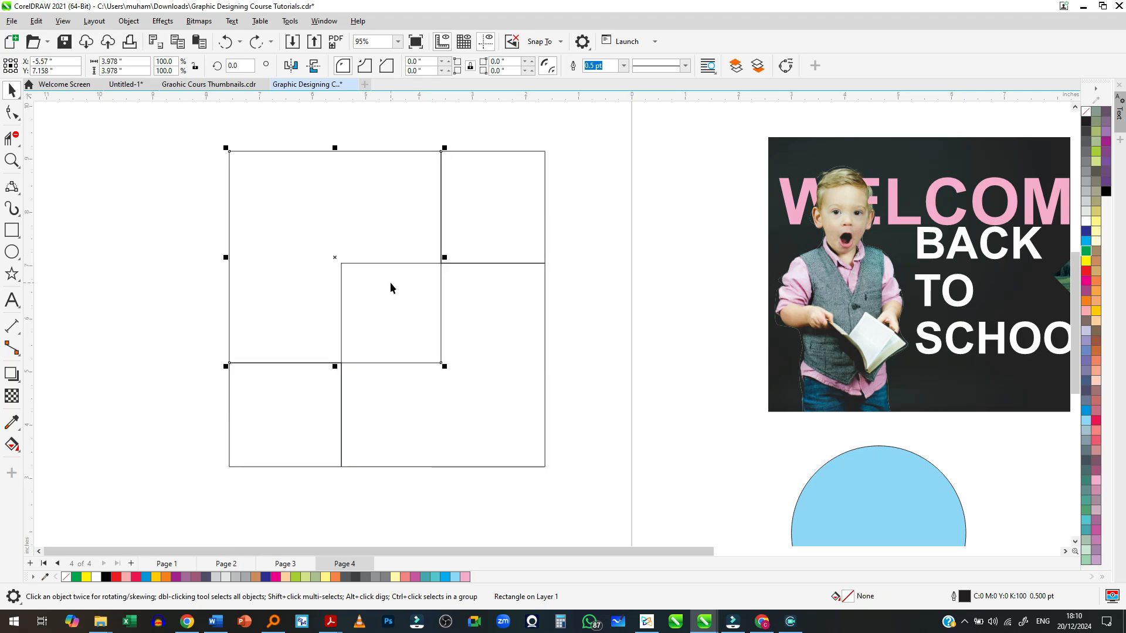
# Use Virtual Segment Delete to remove the lines separating the upper-right rectangle from the lower-right square and the upper-left square from the lower-left rectangle
pyautogui.scroll(2, 285, 164)
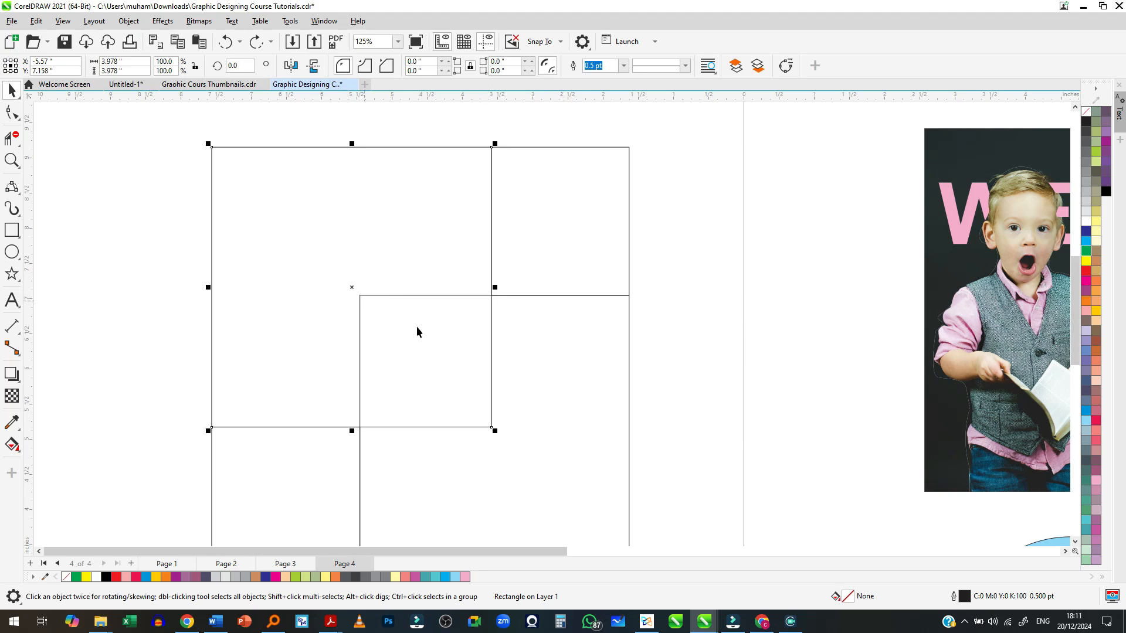
pyautogui.scroll(3, 469, 383)
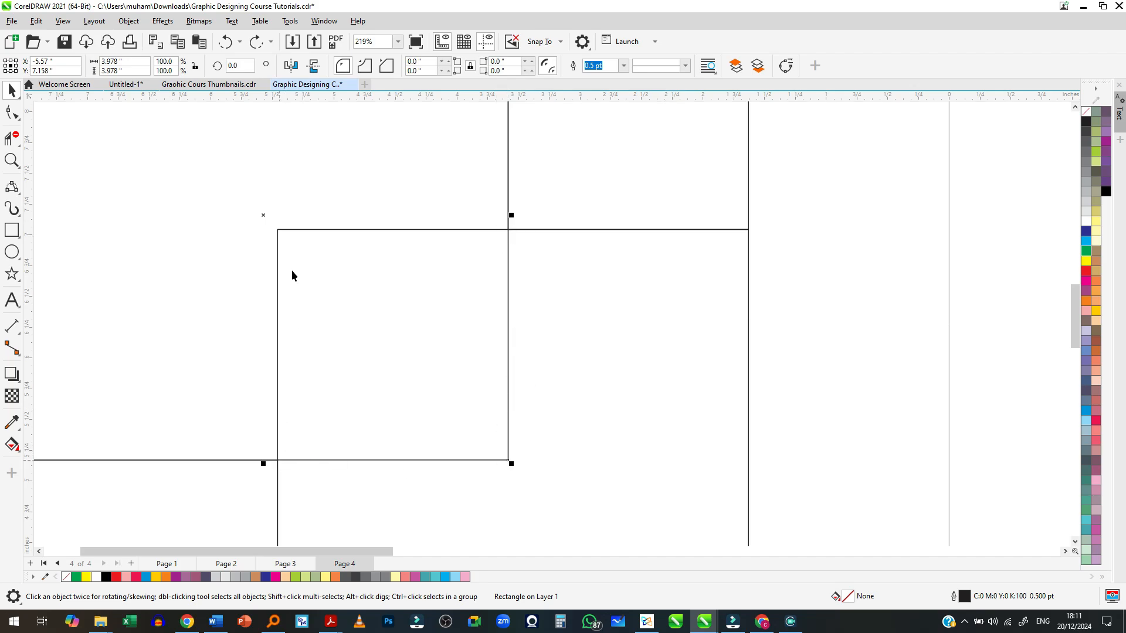
pyautogui.scroll(-2, 565, 286)
pyautogui.scroll(1, 583, 288)
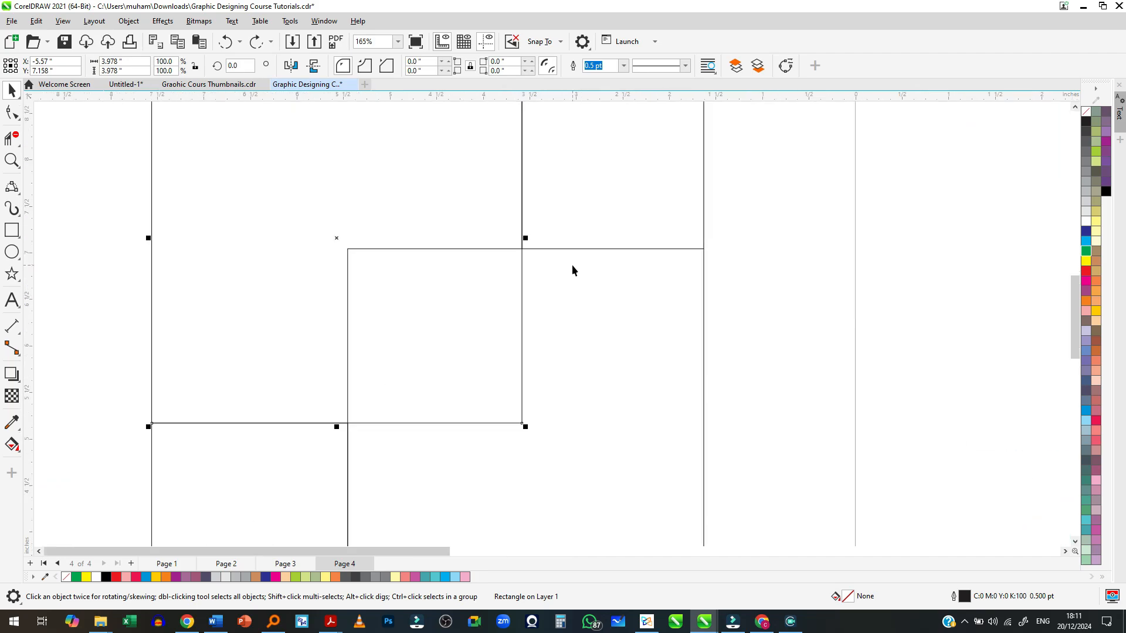
pyautogui.click(12, 139)
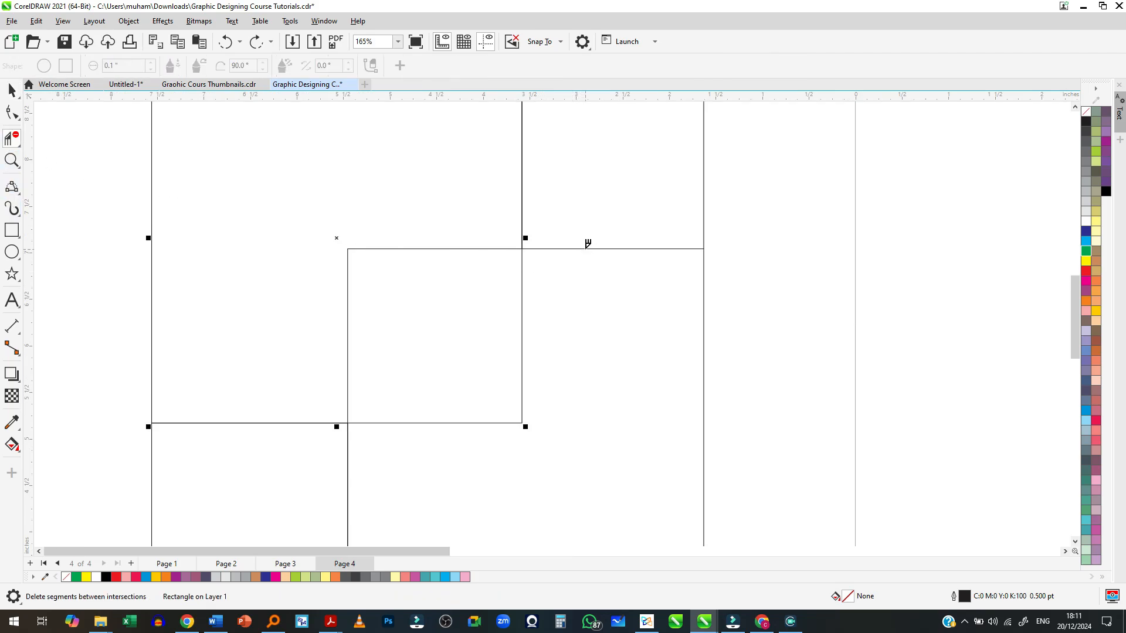
pyautogui.scroll(-3, 646, 249)
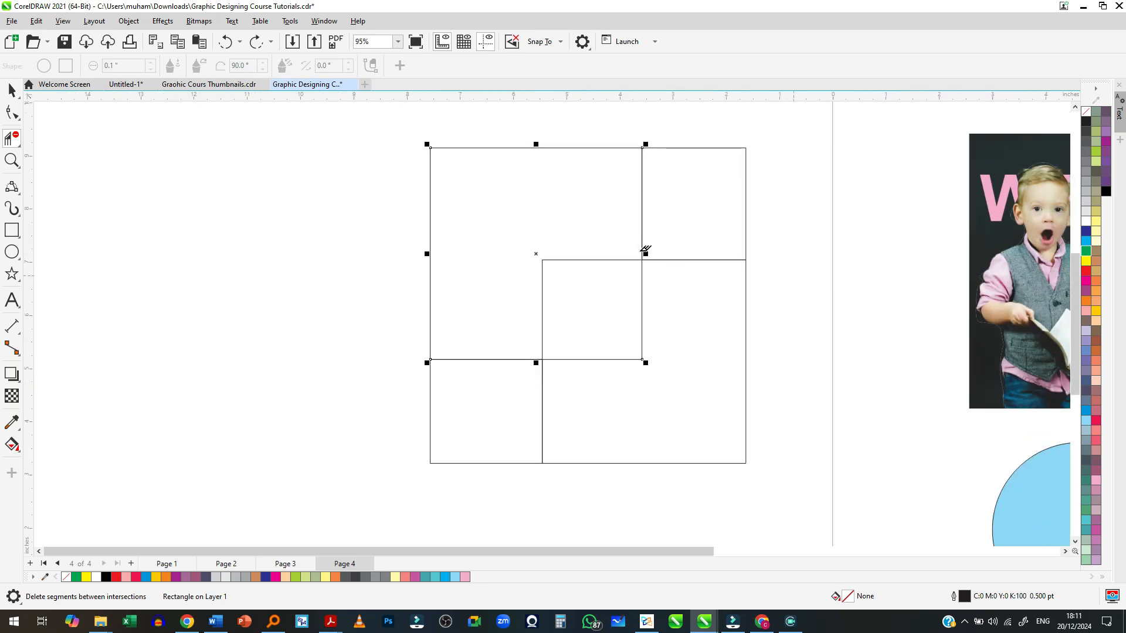
pyautogui.scroll(5, 676, 264)
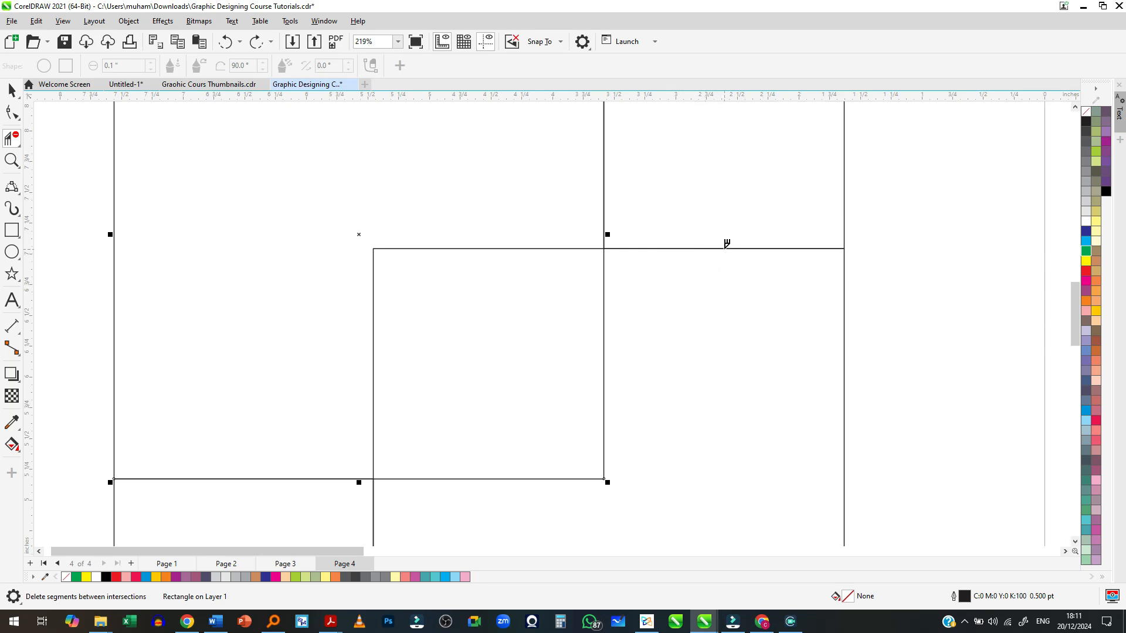
pyautogui.click(727, 243)
pyautogui.scroll(-3, 742, 237)
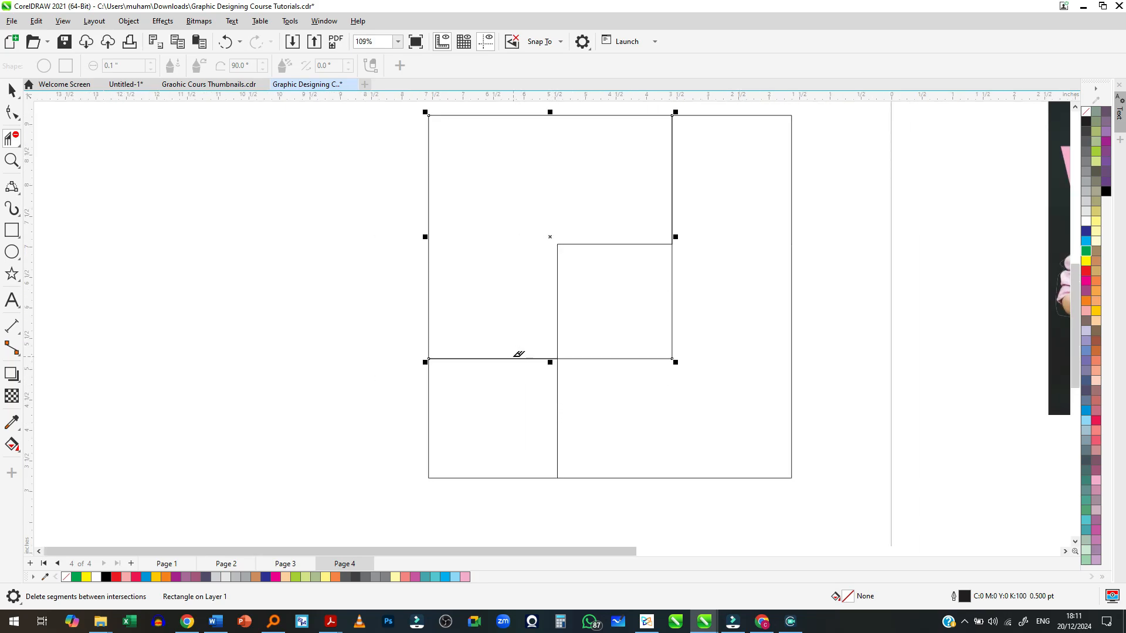
pyautogui.click(514, 355)
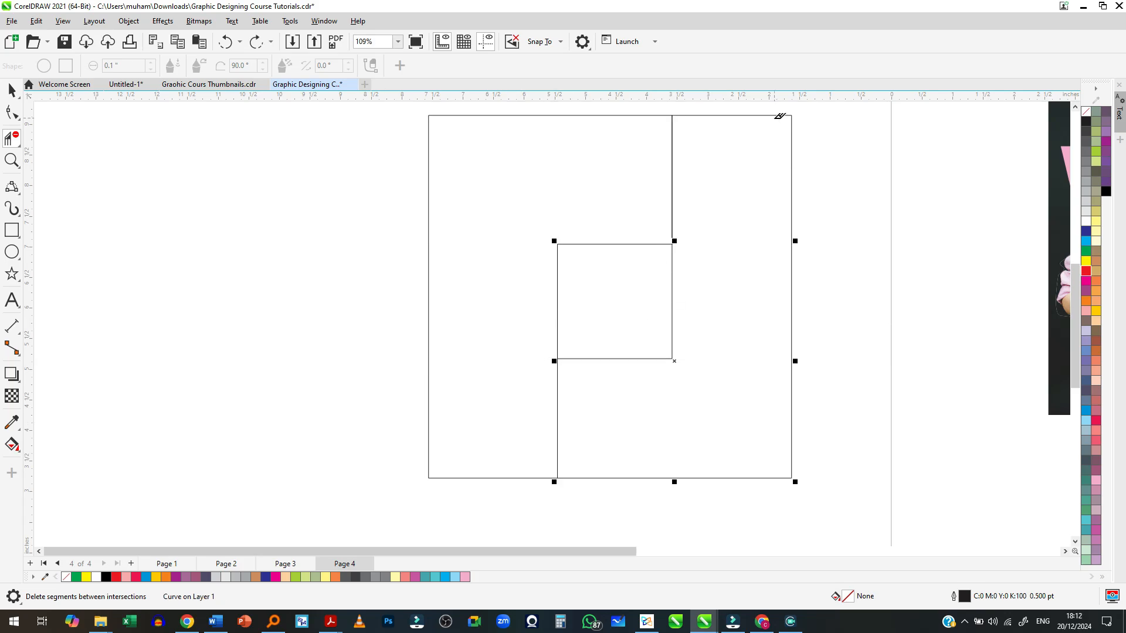
pyautogui.scroll(1, 773, 119)
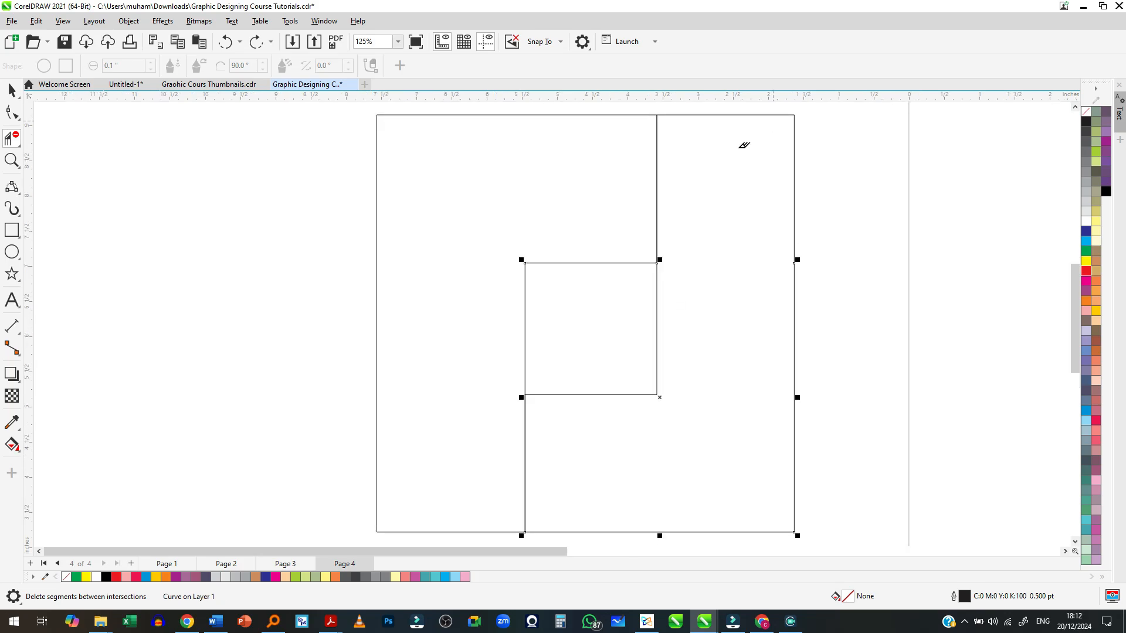
# Try Smart Fill with blue on the merged left L-shaped region, and undo the fill
pyautogui.click(12, 447)
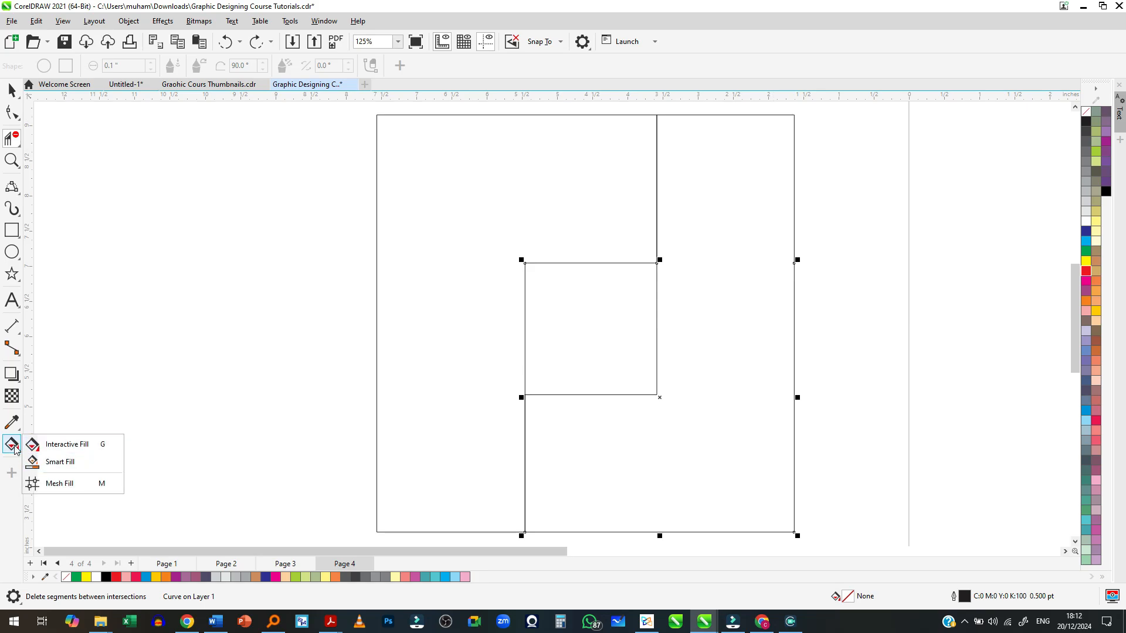
pyautogui.click(59, 462)
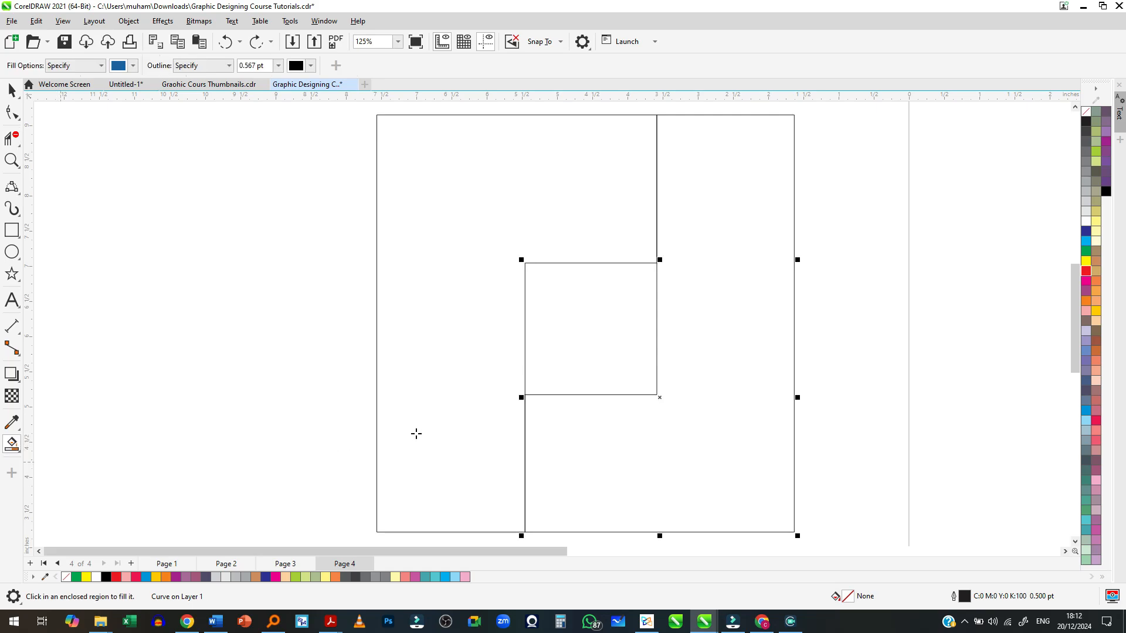
pyautogui.click(432, 306)
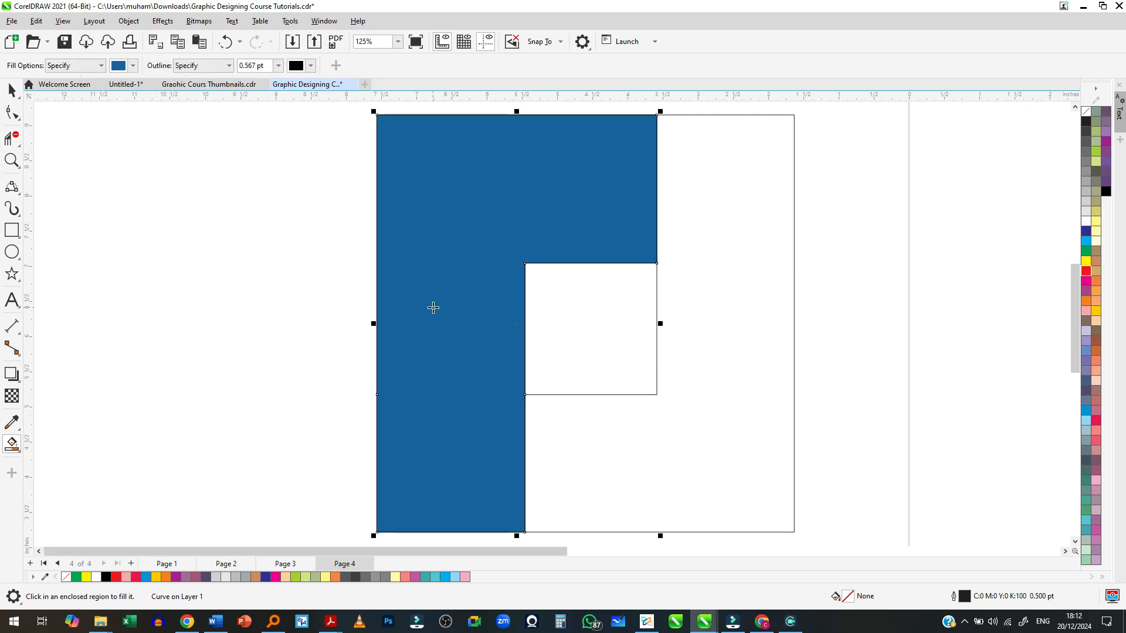
pyautogui.hotkey('ctrl', 'z')
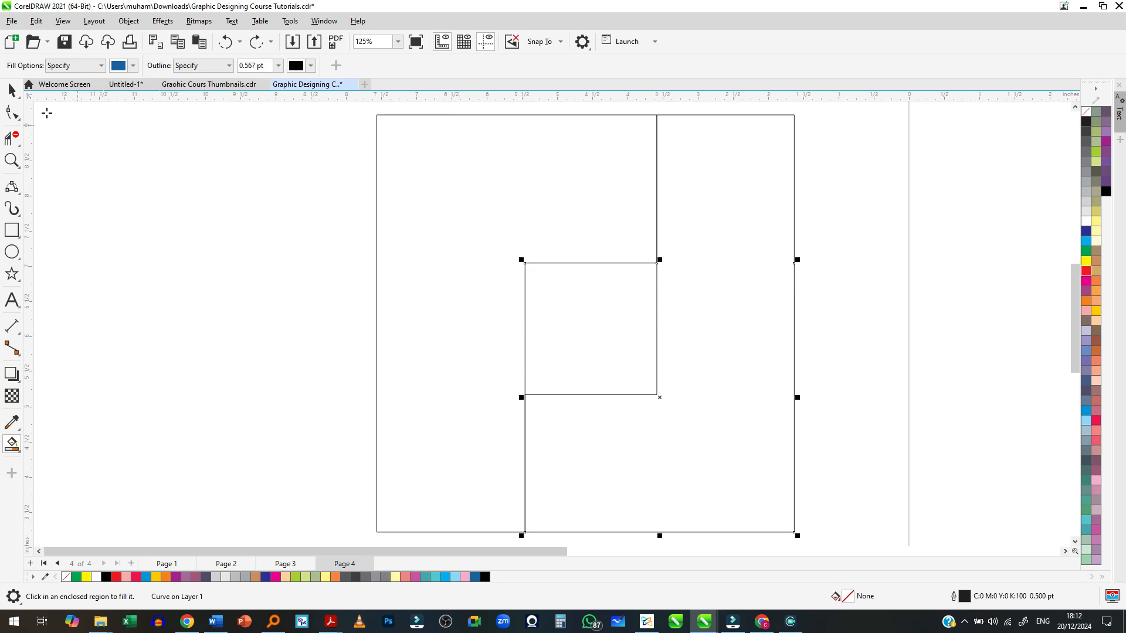
# Select the cut upper-left square outline and give it a red fill
pyautogui.click(13, 92)
pyautogui.click(465, 296)
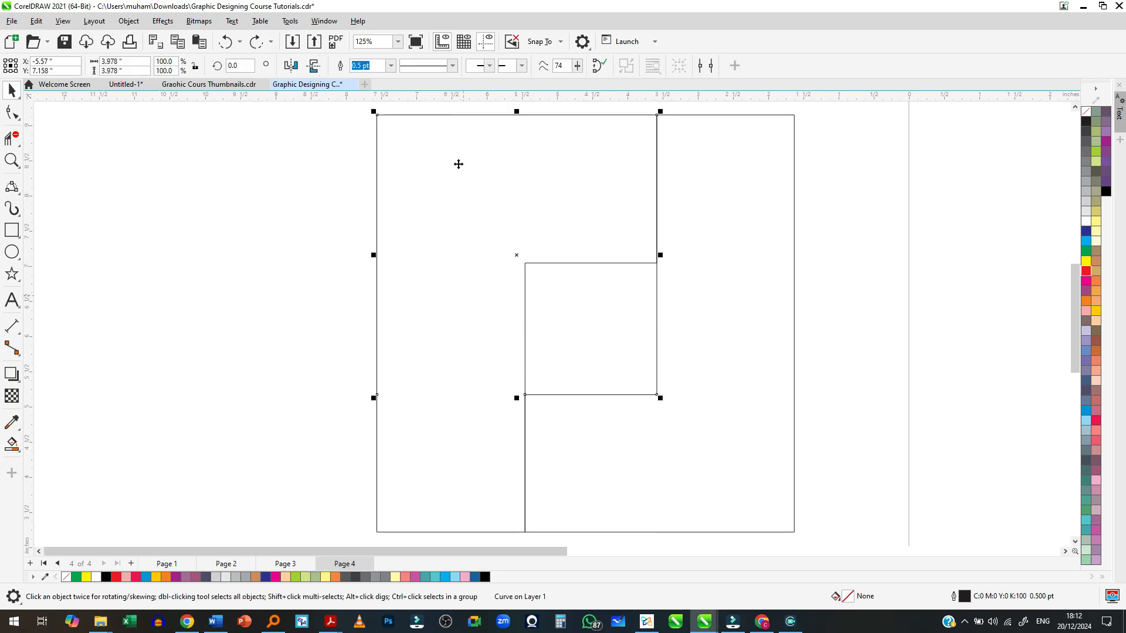
pyautogui.click(1085, 272)
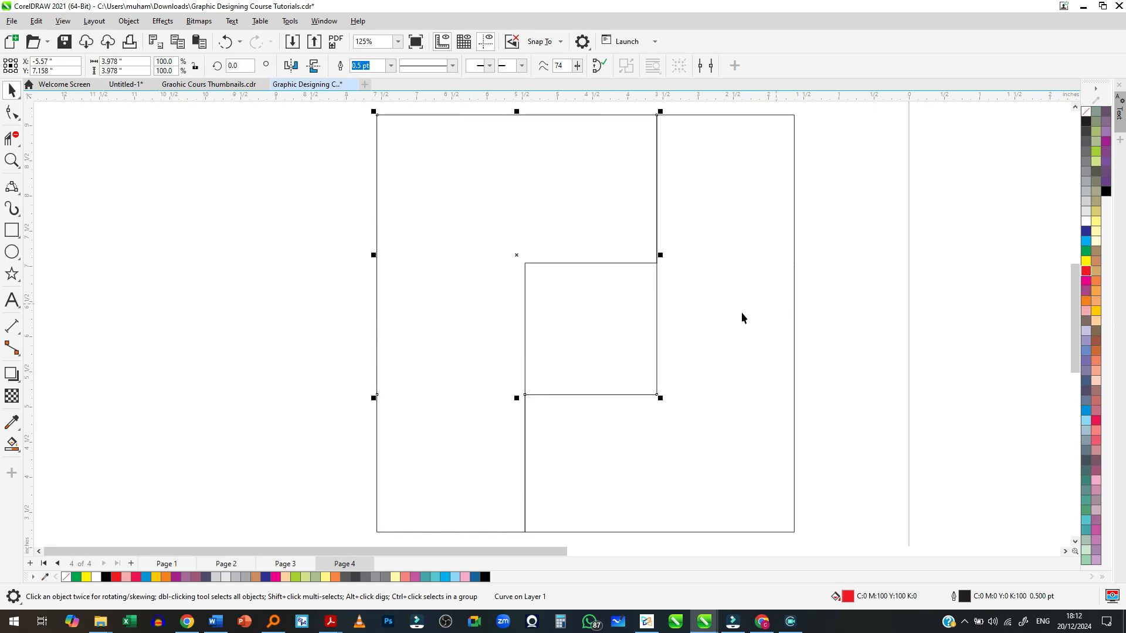
# Move the cut upper-left outline leftward, clear of the other shapes, and undo the move
pyautogui.scroll(-1, 786, 357)
pyautogui.moveTo(505, 319); pyautogui.dragTo(230, 315)
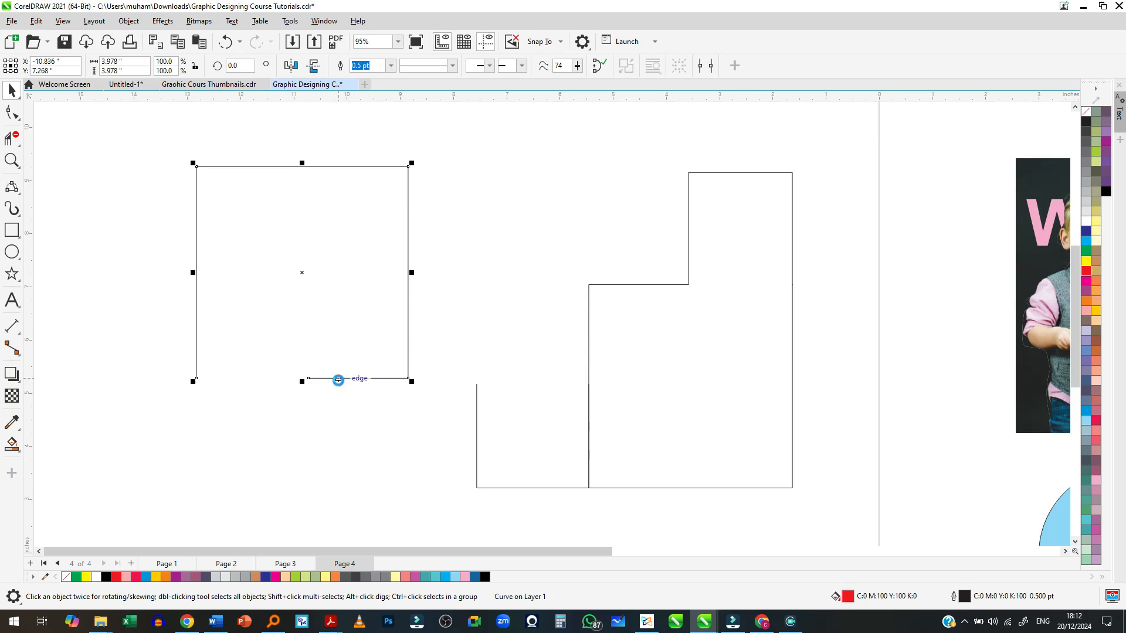
pyautogui.hotkey('ctrl', 'z')
pyautogui.scroll(1, 403, 369)
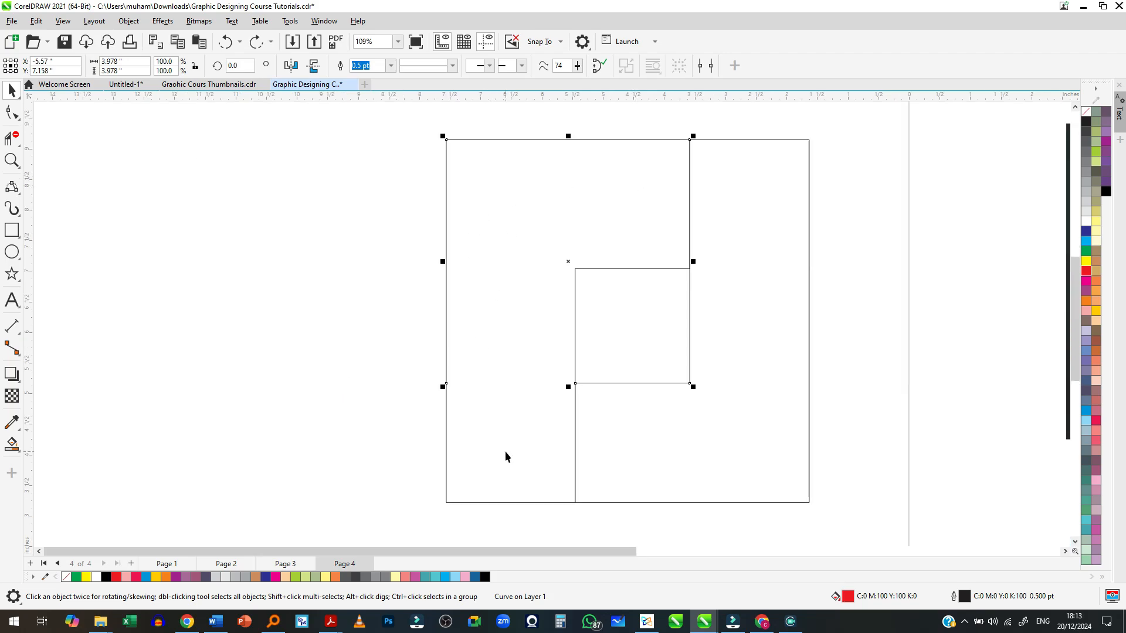
# Smart Fill the left L-shaped region with blue, and refill it with pink #FF0062
pyautogui.click(12, 447)
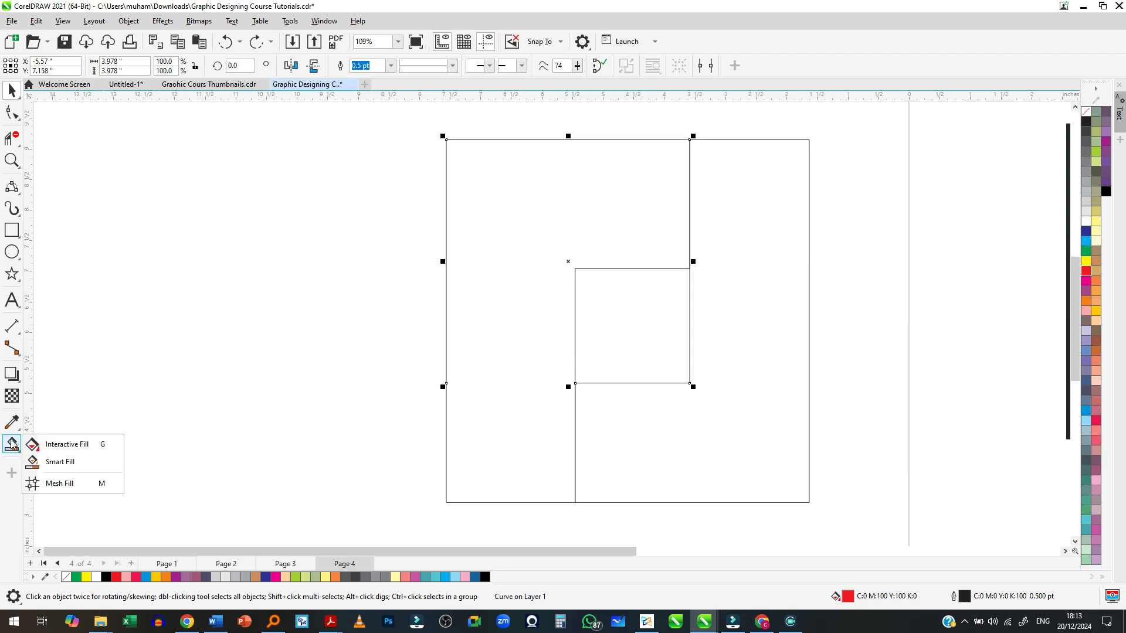
pyautogui.click(62, 462)
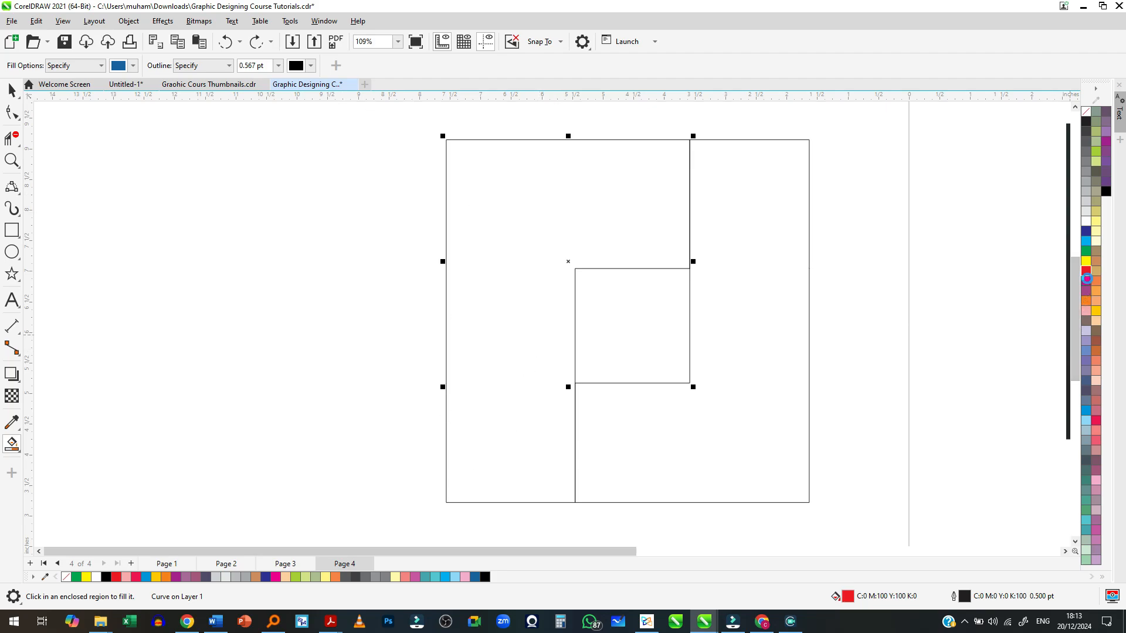
pyautogui.click(524, 290)
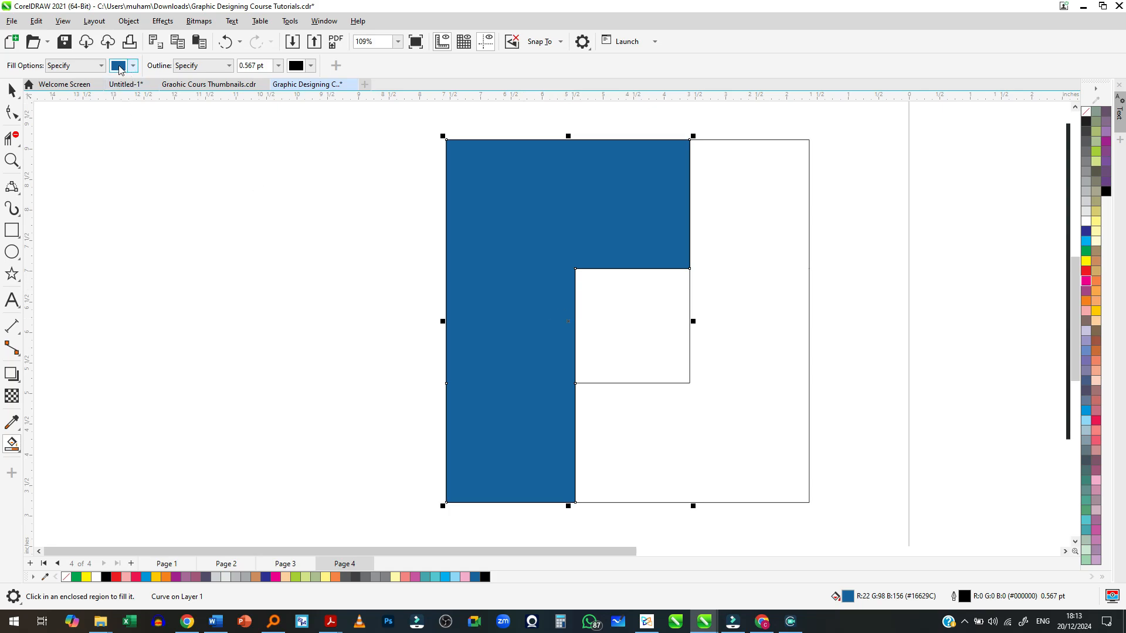
pyautogui.click(120, 66)
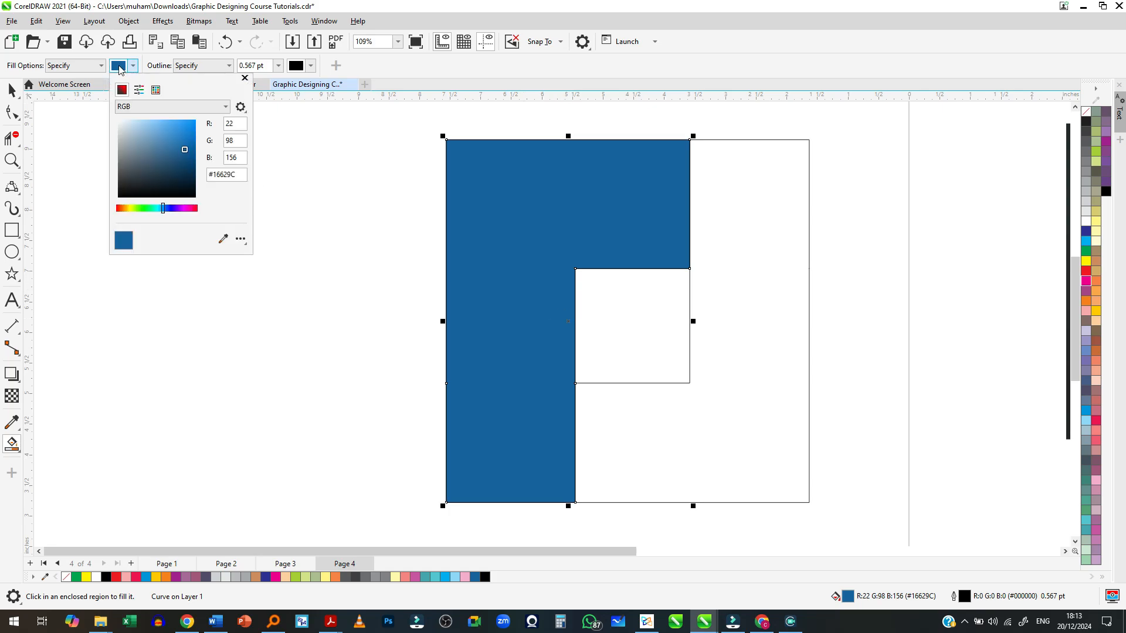
pyautogui.moveTo(183, 209); pyautogui.dragTo(192, 209)
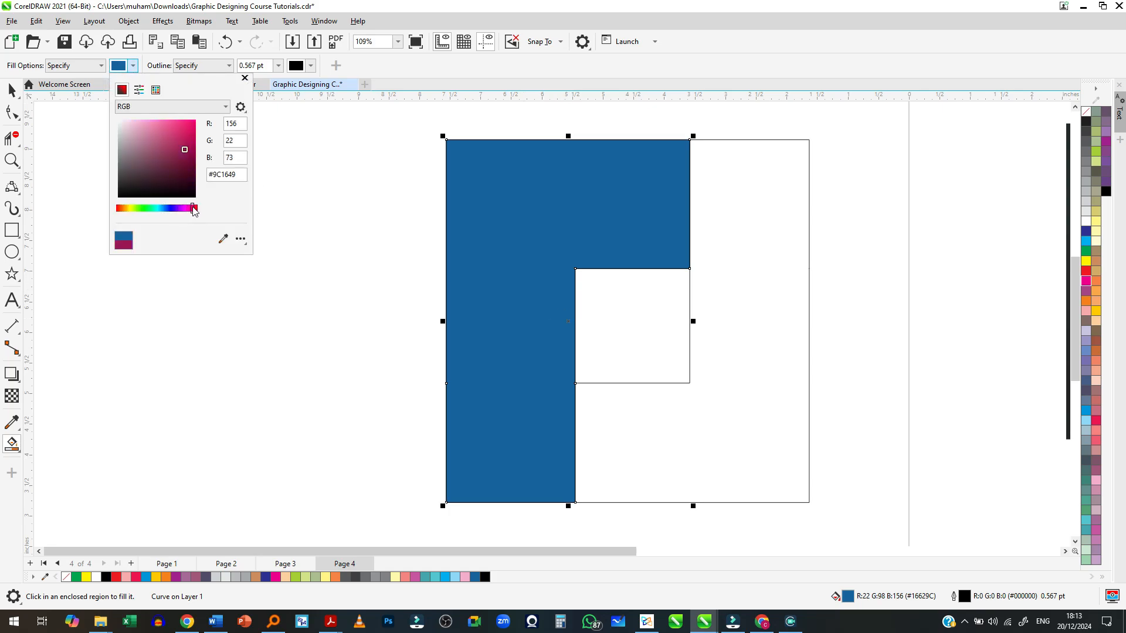
pyautogui.click(195, 121)
pyautogui.click(521, 298)
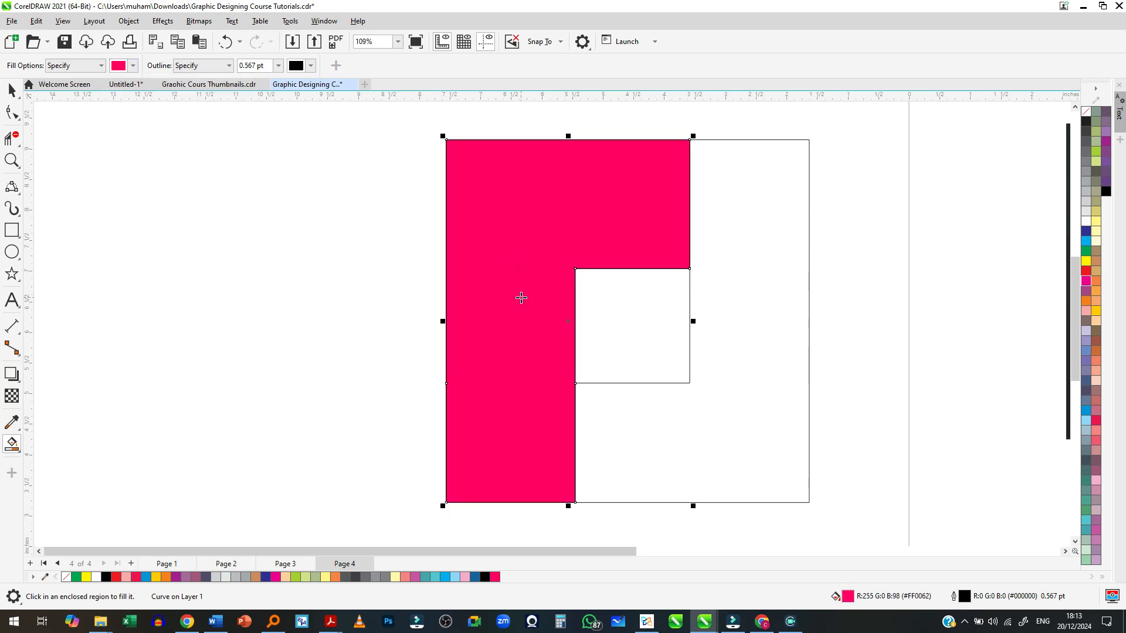
# Set the Smart Fill color to green #12B000 and fill the right L-shaped region around the center square
pyautogui.click(120, 66)
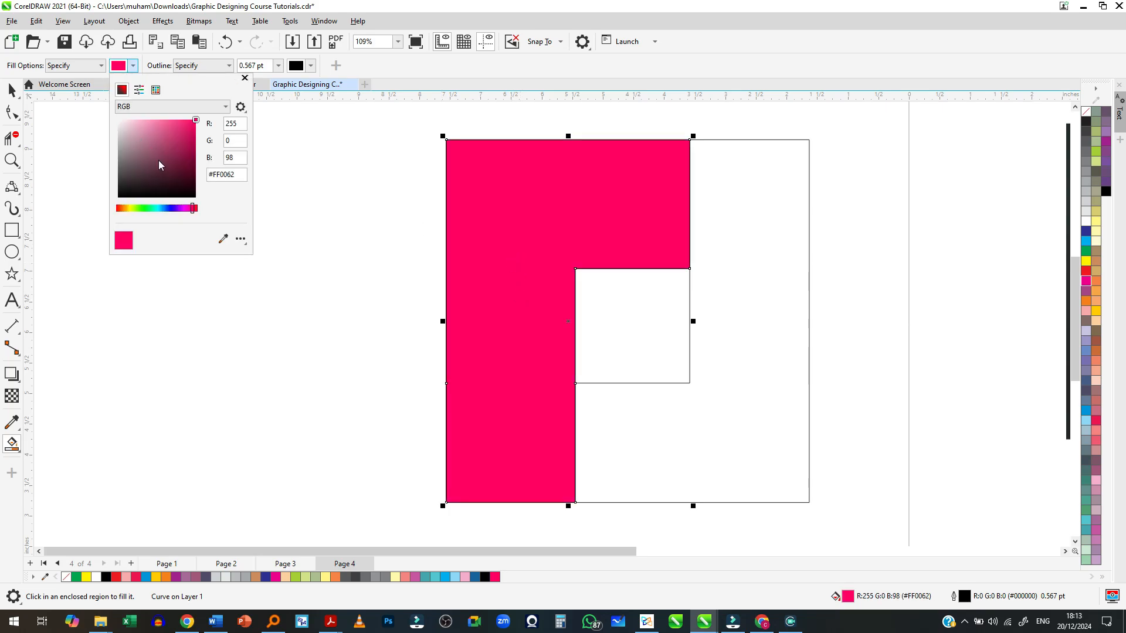
pyautogui.click(143, 146)
pyautogui.click(166, 143)
pyautogui.click(168, 209)
pyautogui.moveTo(169, 209); pyautogui.dragTo(142, 209)
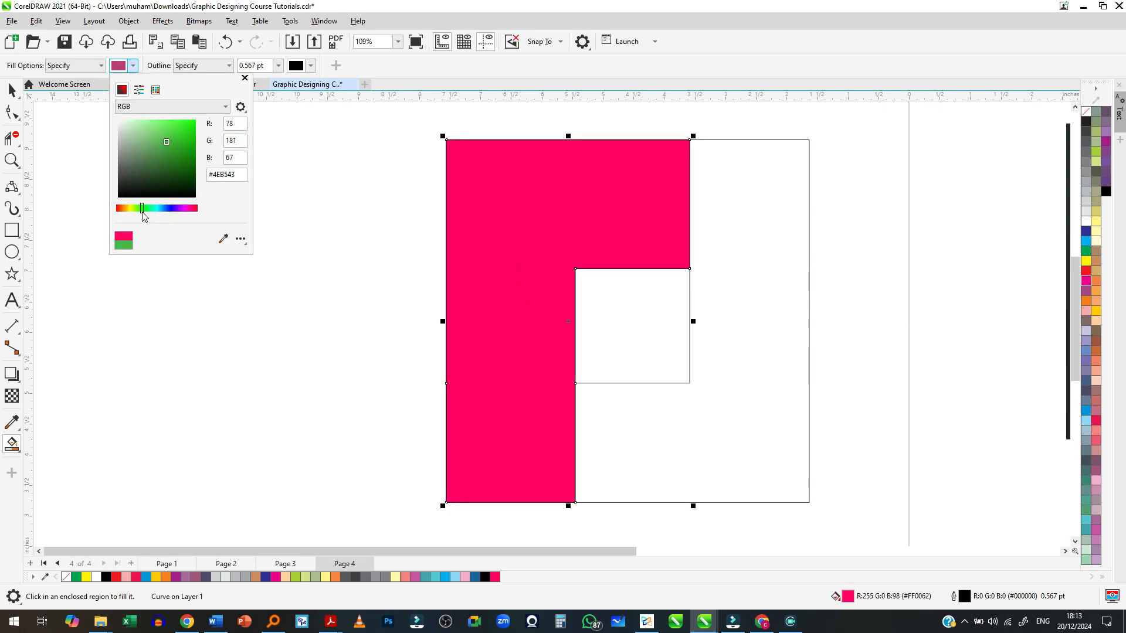
pyautogui.click(196, 144)
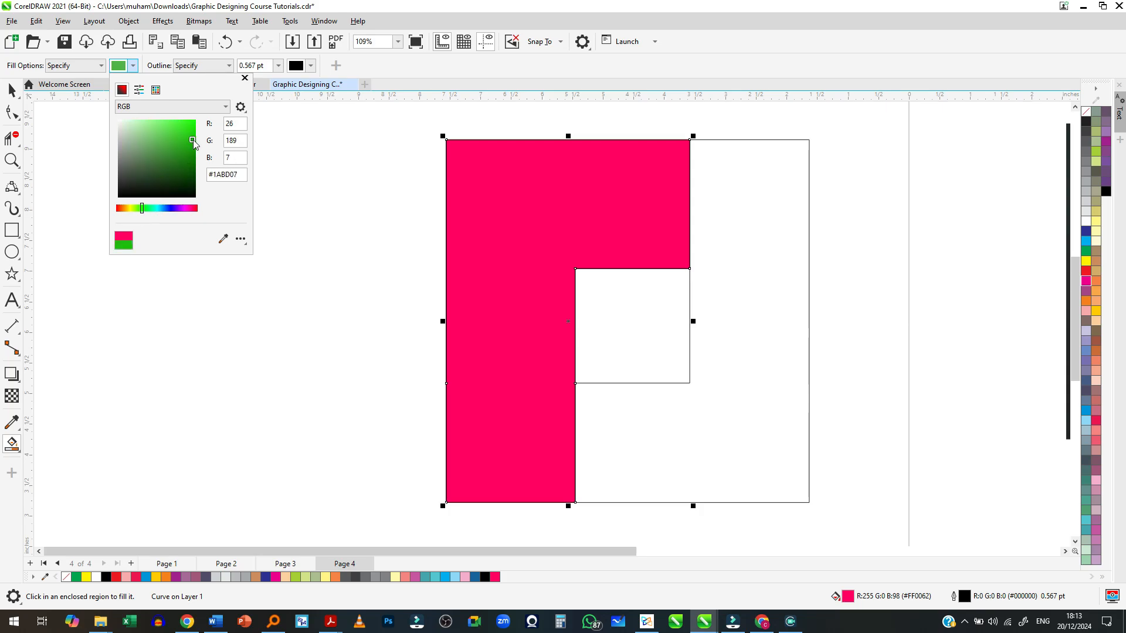
pyautogui.click(692, 422)
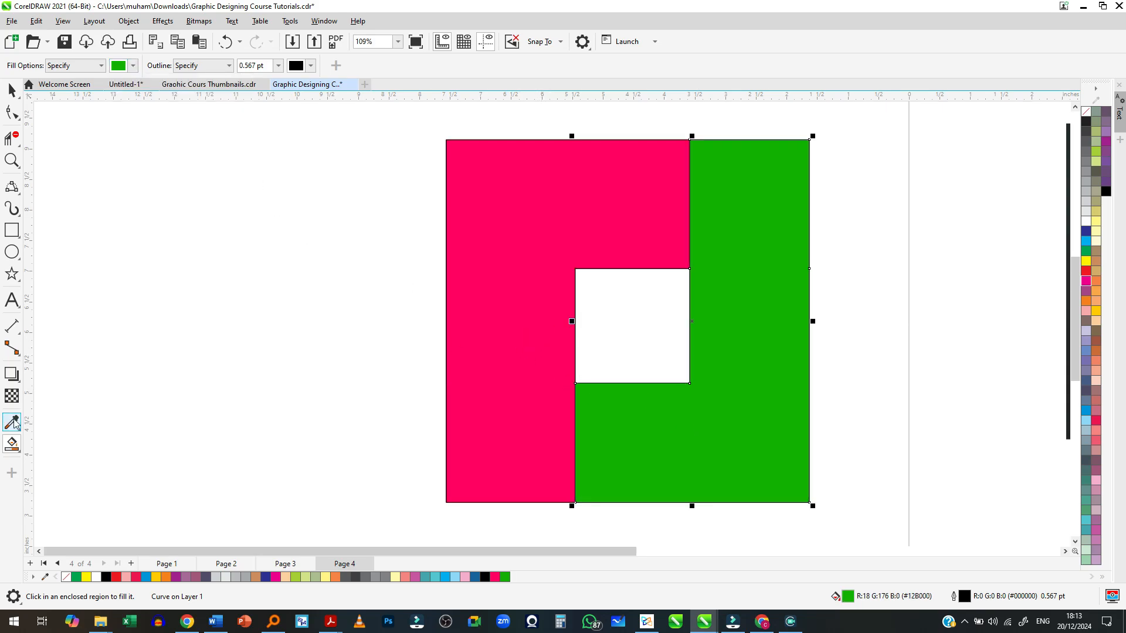
# Activate the Eraser tool and give it a square nib
pyautogui.scroll(-2, 94, 415)
pyautogui.scroll(-2, 226, 322)
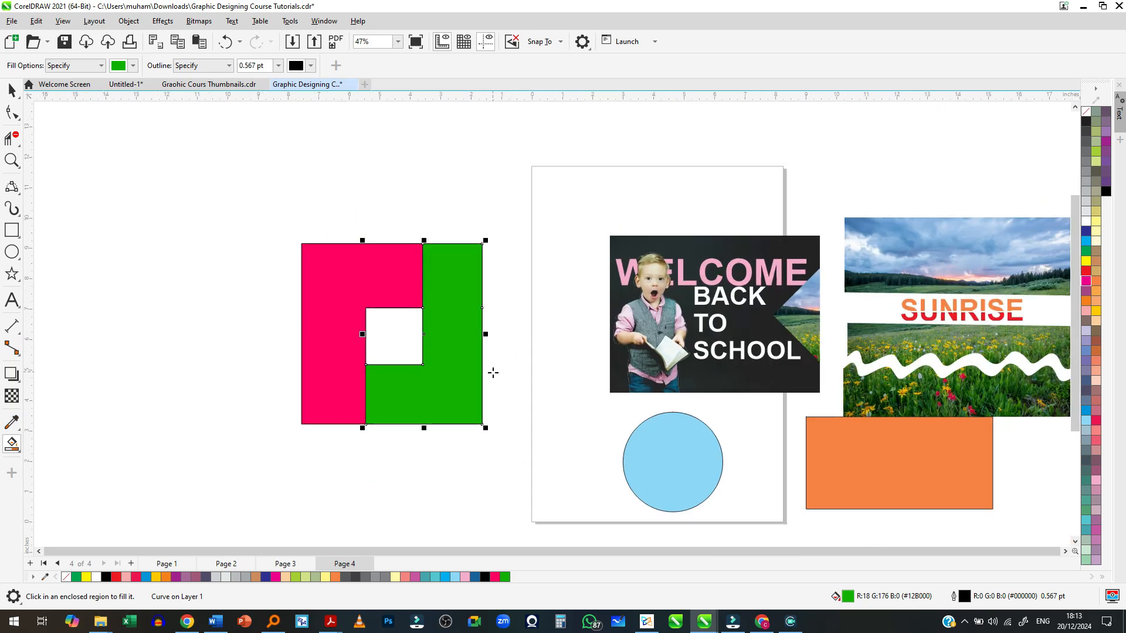
pyautogui.scroll(2, 496, 371)
pyautogui.click(11, 137)
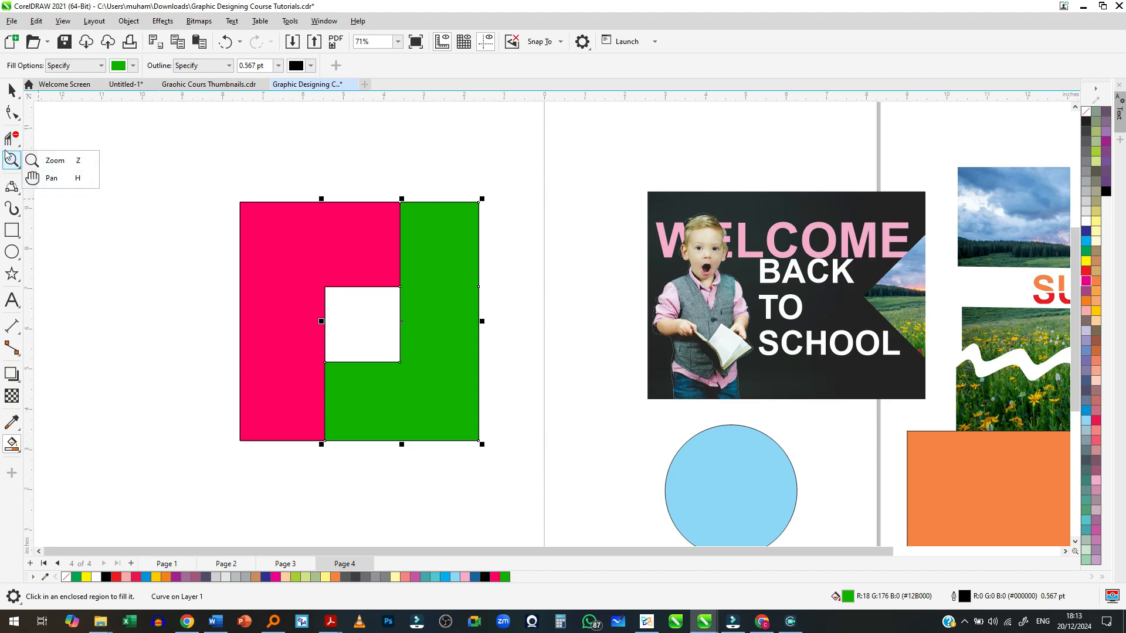
pyautogui.click(61, 197)
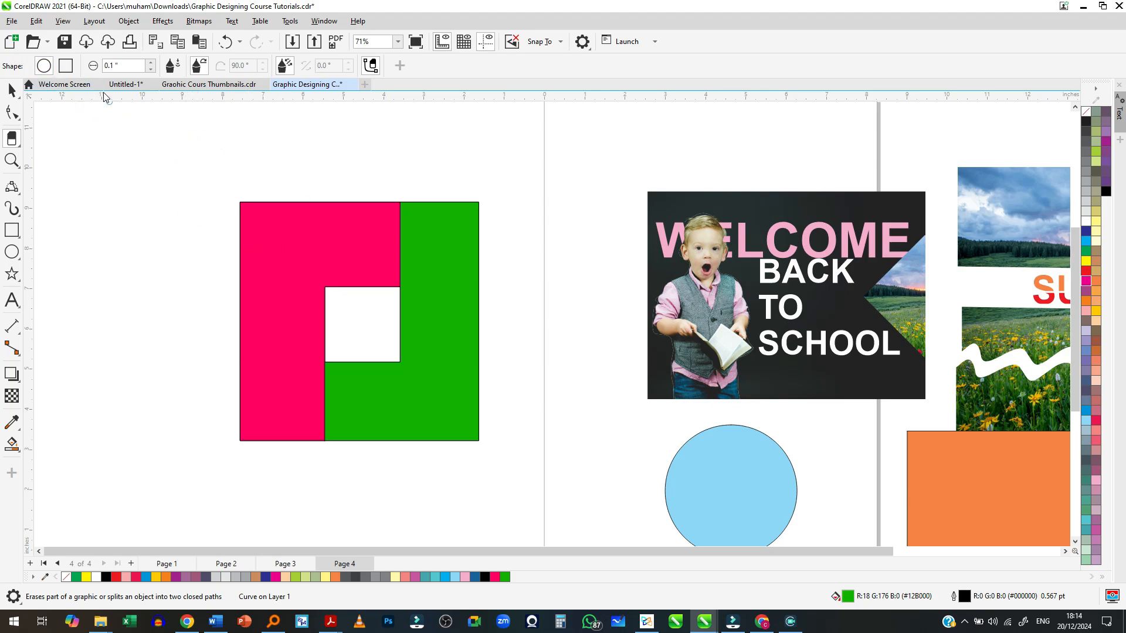
pyautogui.click(66, 68)
# Increase the eraser nib size to 0.29 inches
pyautogui.scroll(4, 264, 223)
pyautogui.scroll(-3, 222, 200)
pyautogui.scroll(2, 959, 267)
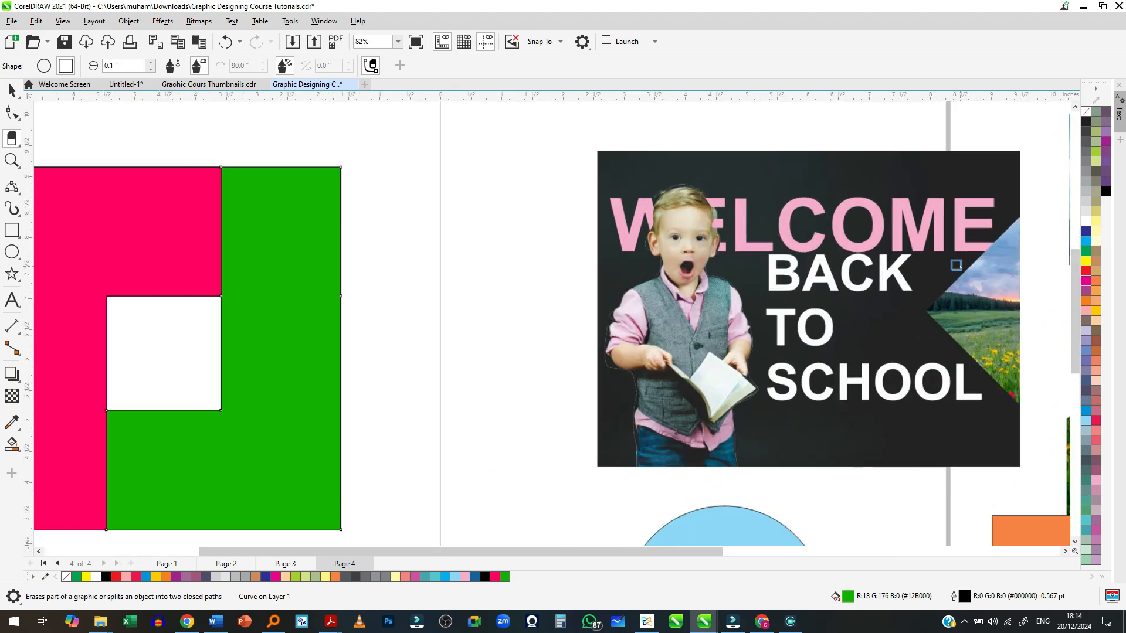
pyautogui.scroll(3, 956, 265)
pyautogui.scroll(-3, 604, 218)
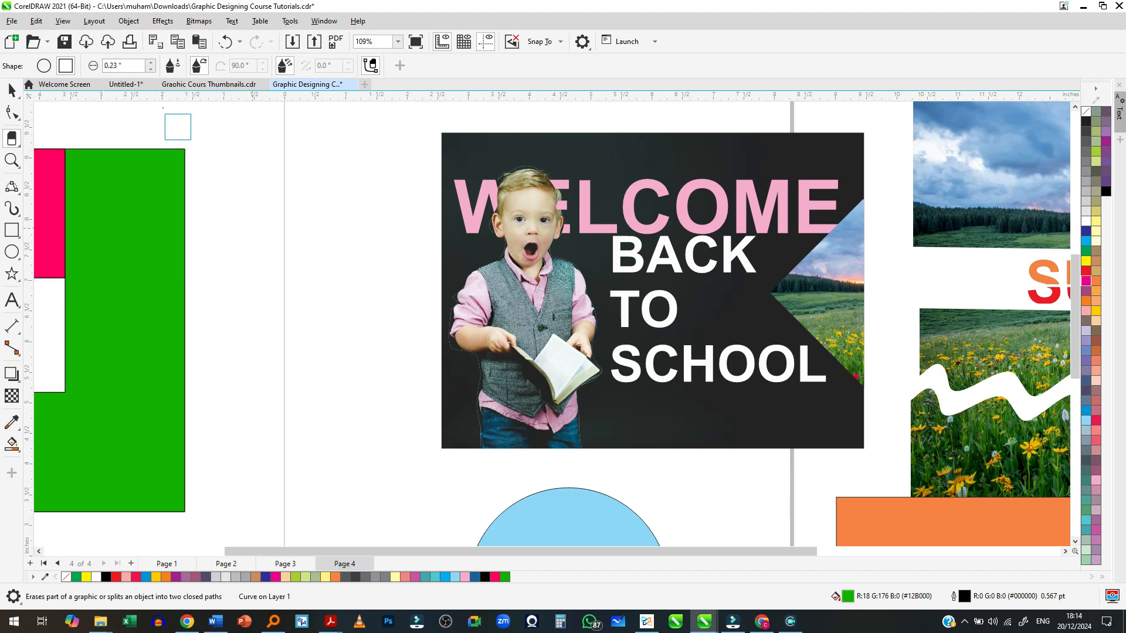
pyautogui.click(151, 63)
pyautogui.scroll(-4, 258, 211)
pyautogui.scroll(3, 258, 208)
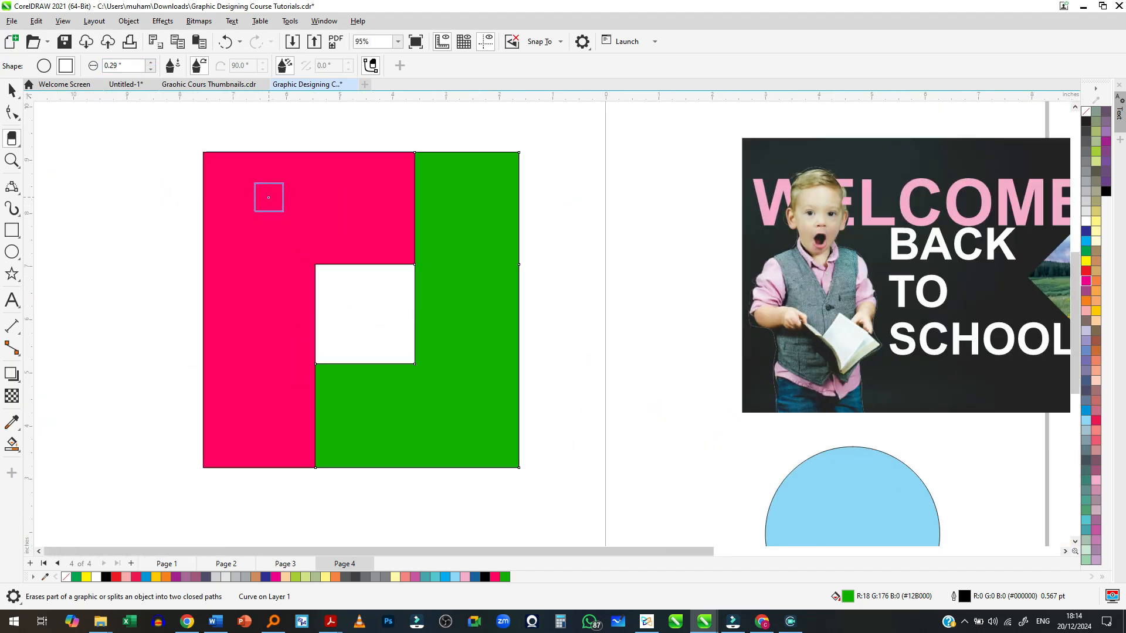
# Select the pink L-shape and erase a nearly horizontal strip across its upper part with the Eraser tool
pyautogui.click(259, 197)
pyautogui.click(11, 90)
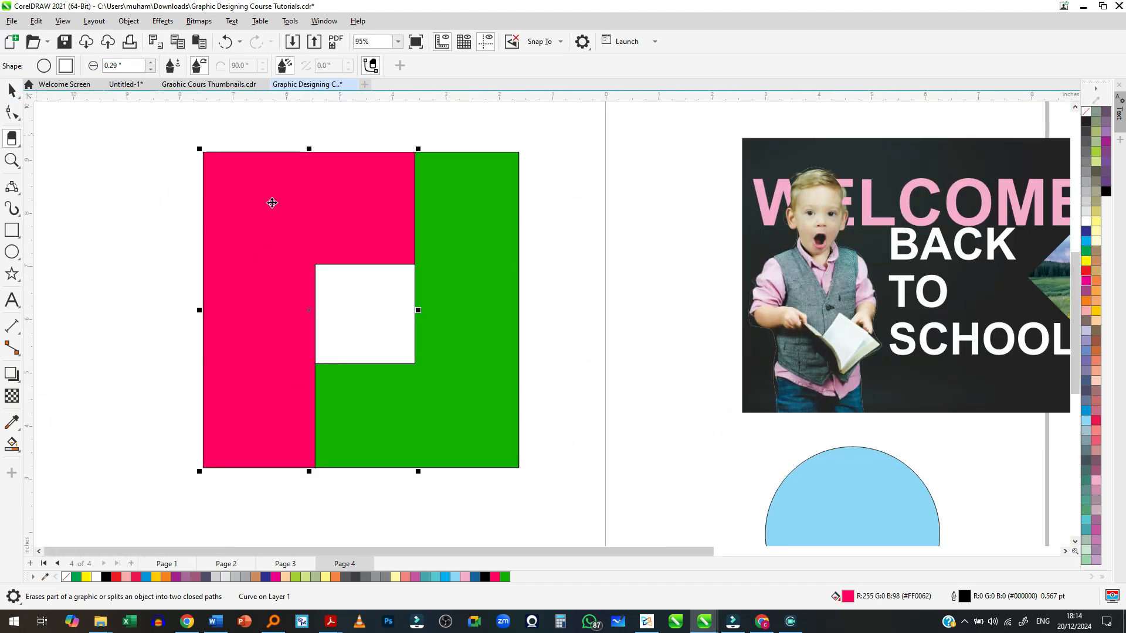
pyautogui.click(299, 203)
pyautogui.click(11, 139)
pyautogui.moveTo(240, 186); pyautogui.dragTo(388, 191)
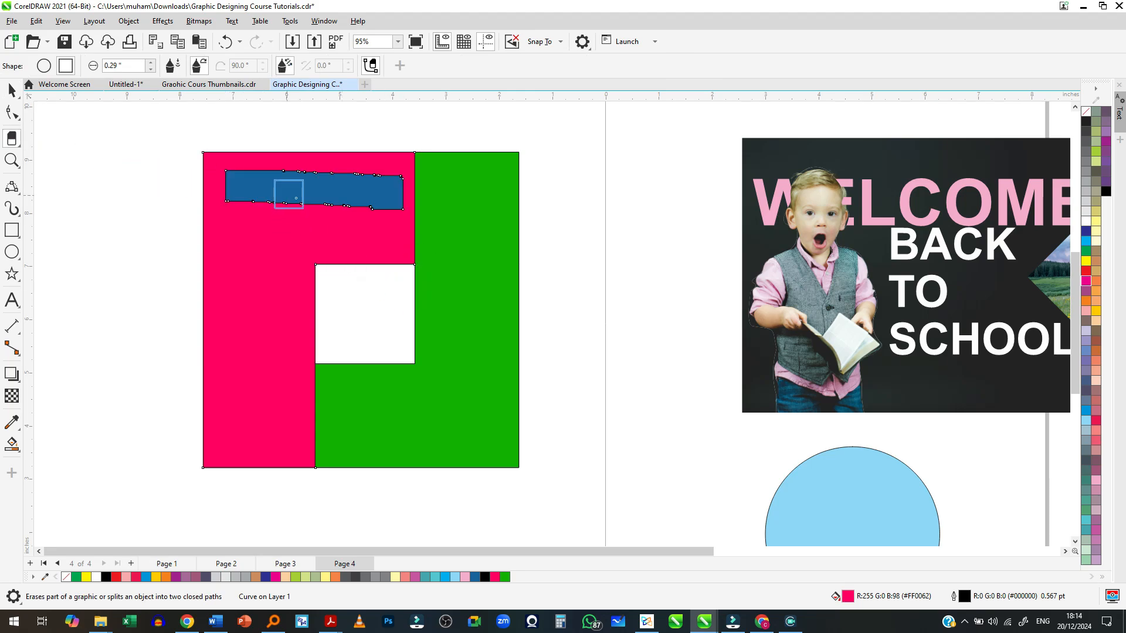
# Erase a roughly vertical strip down the outer side of the pink L-shape from the start of the horizontal strip
pyautogui.moveTo(238, 205); pyautogui.dragTo(236, 368)
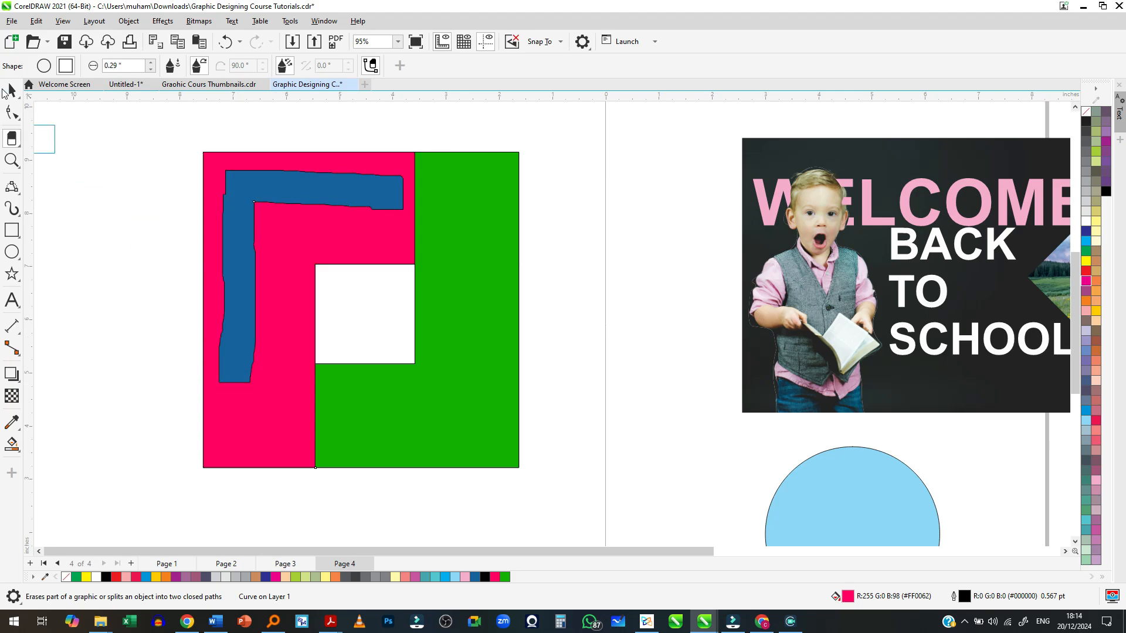
# Move the blue L-shape out from behind the pink one, and undo the move
pyautogui.click(12, 90)
pyautogui.moveTo(34, 272); pyautogui.dragTo(21, 280)
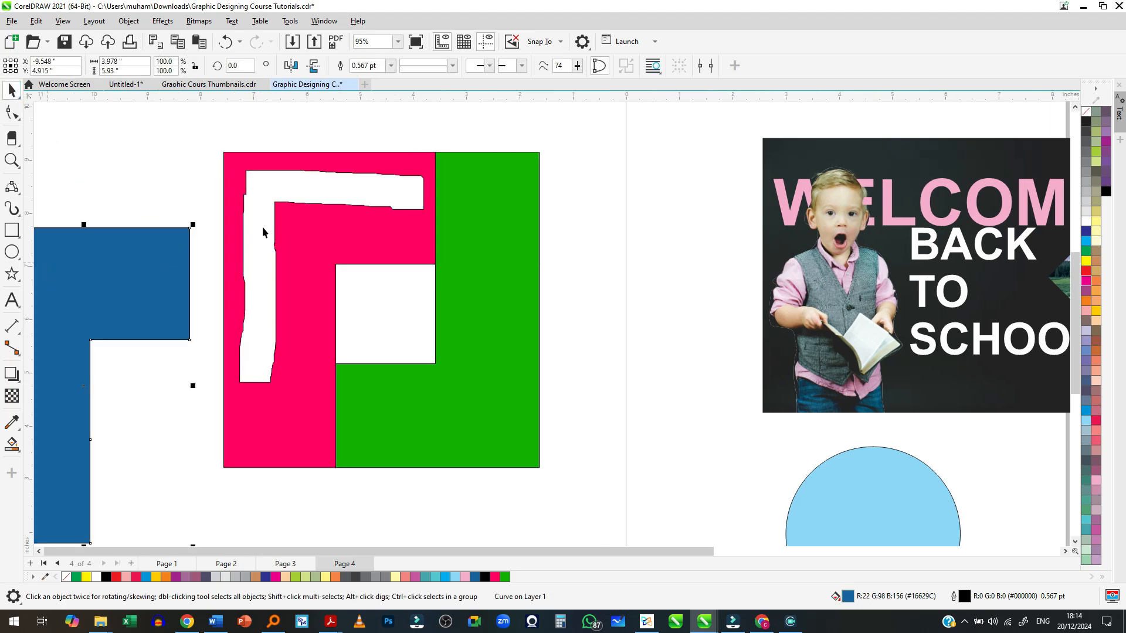
pyautogui.scroll(-2, 447, 218)
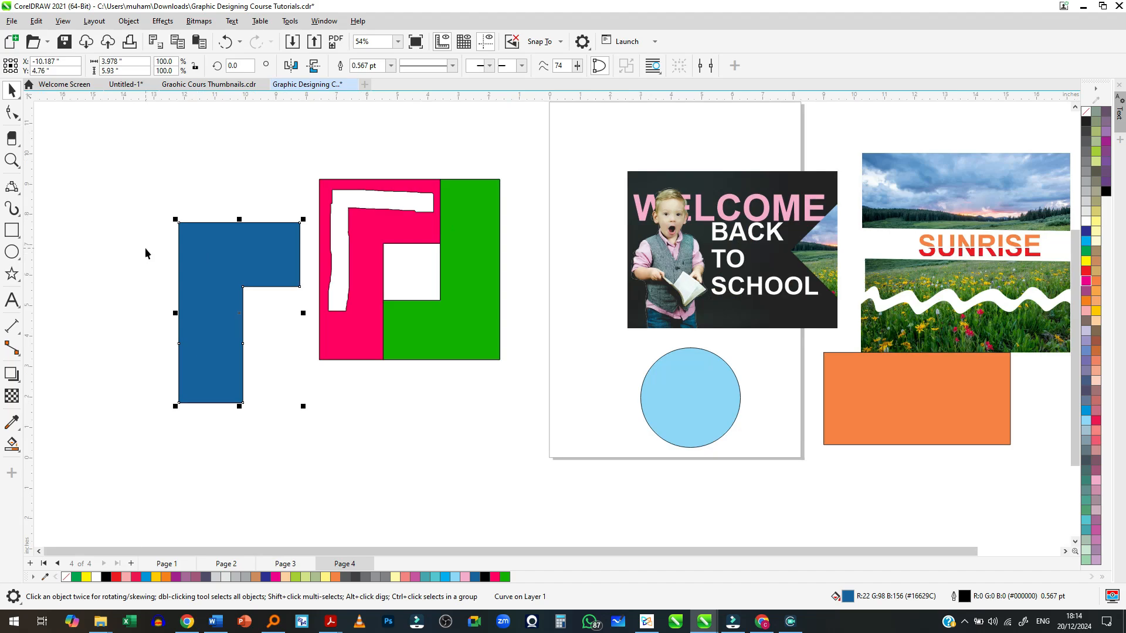
pyautogui.hotkey('ctrl', 'z')
pyautogui.scroll(1, 352, 235)
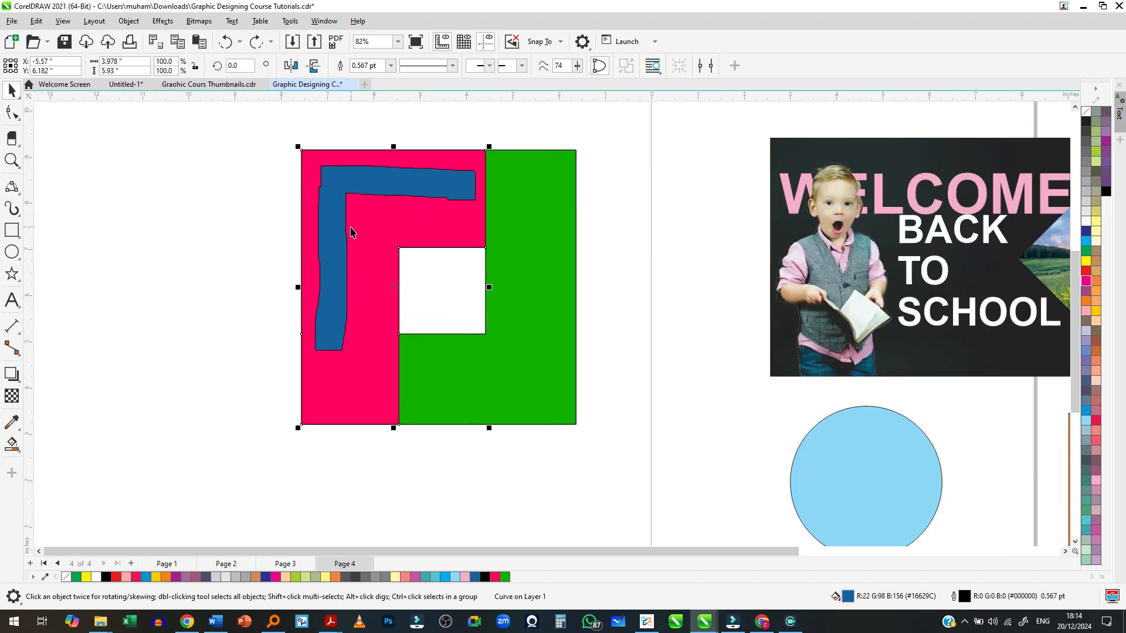
pyautogui.scroll(-1, 400, 193)
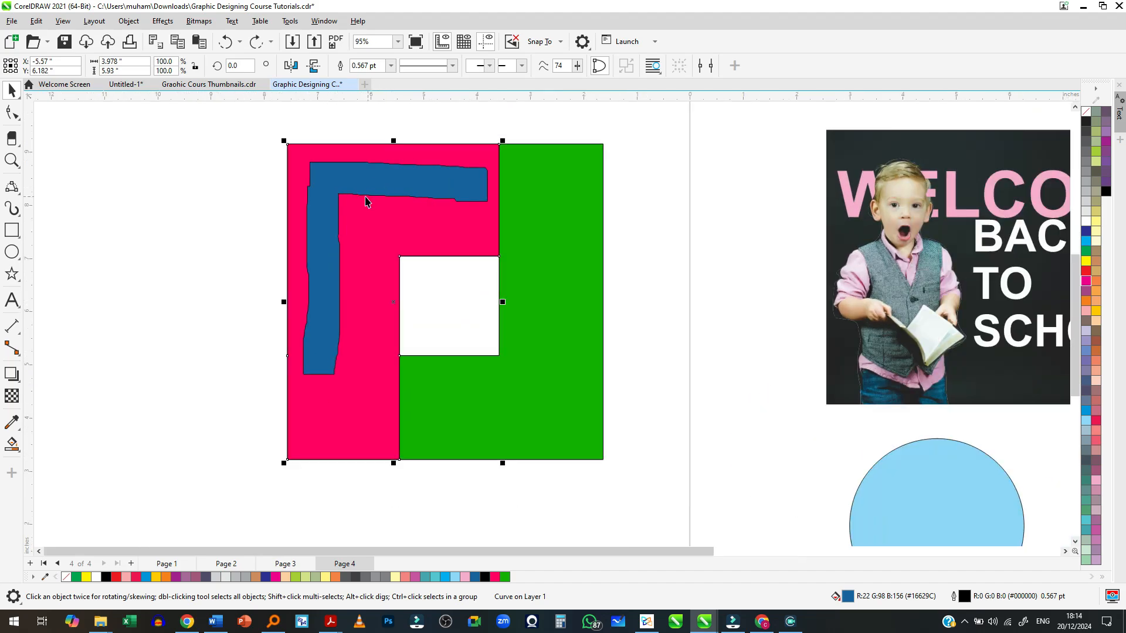
pyautogui.scroll(1, 444, 264)
pyautogui.scroll(-1, 287, 234)
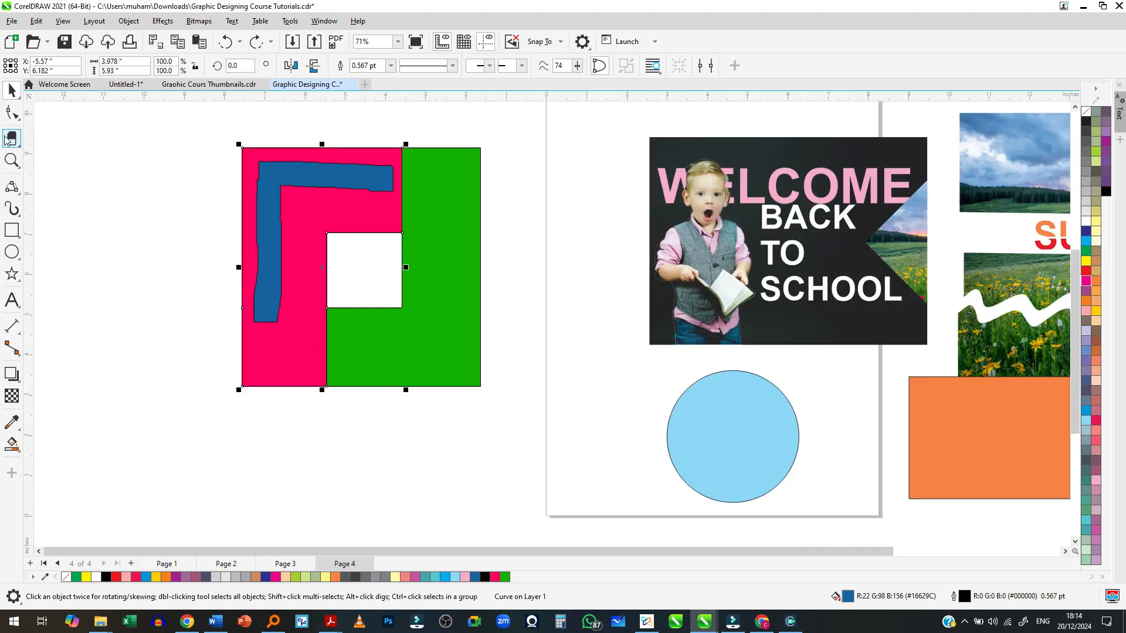
# Select the green L-shape and erase a vertical strip down its tall arm with the Eraser tool
pyautogui.click(7, 139)
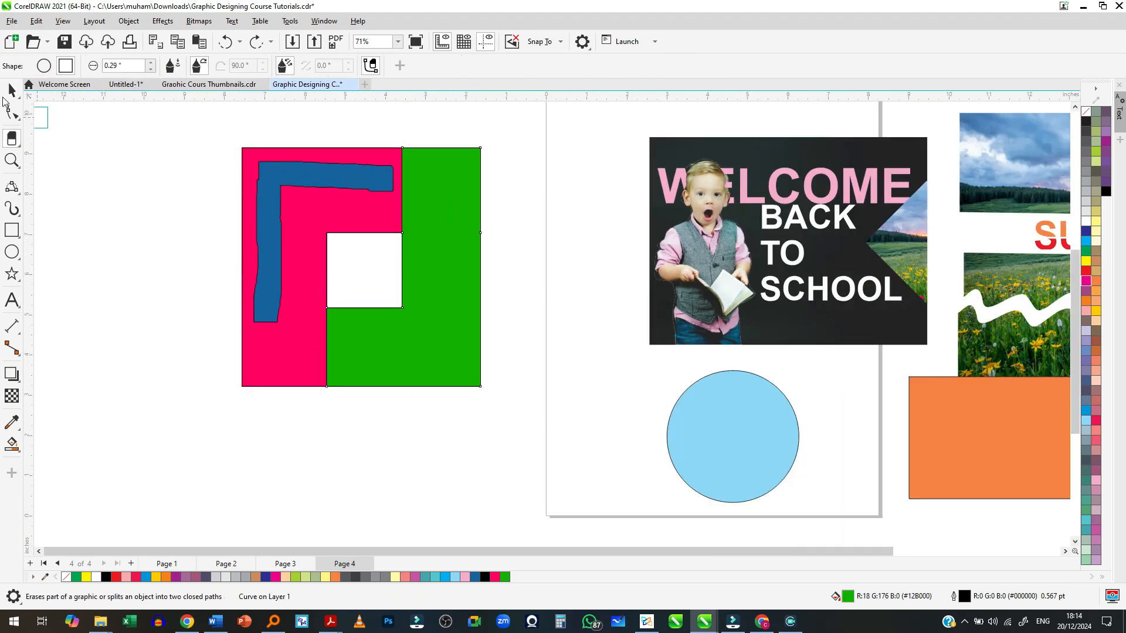
pyautogui.press('space')
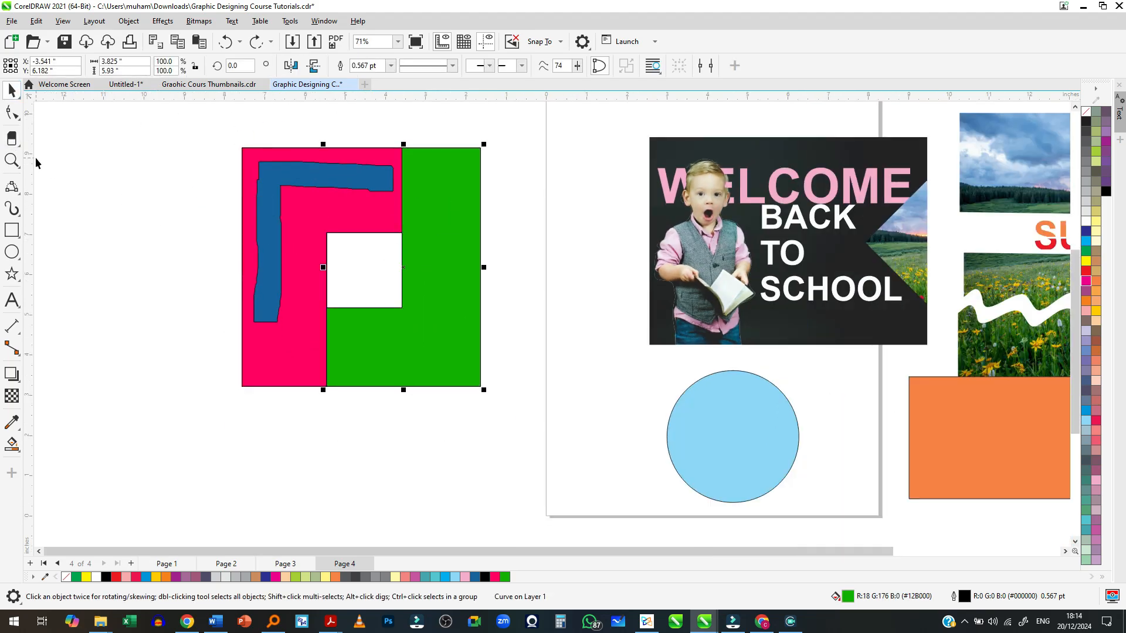
pyautogui.click(12, 139)
pyautogui.moveTo(438, 207); pyautogui.dragTo(443, 327)
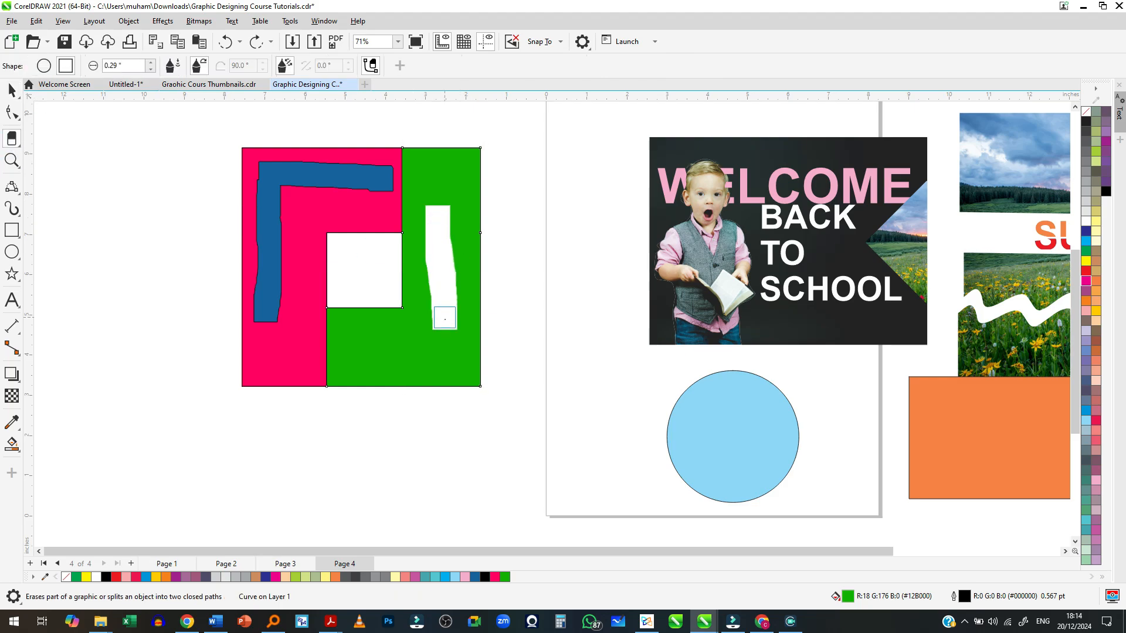
pyautogui.scroll(2, 484, 249)
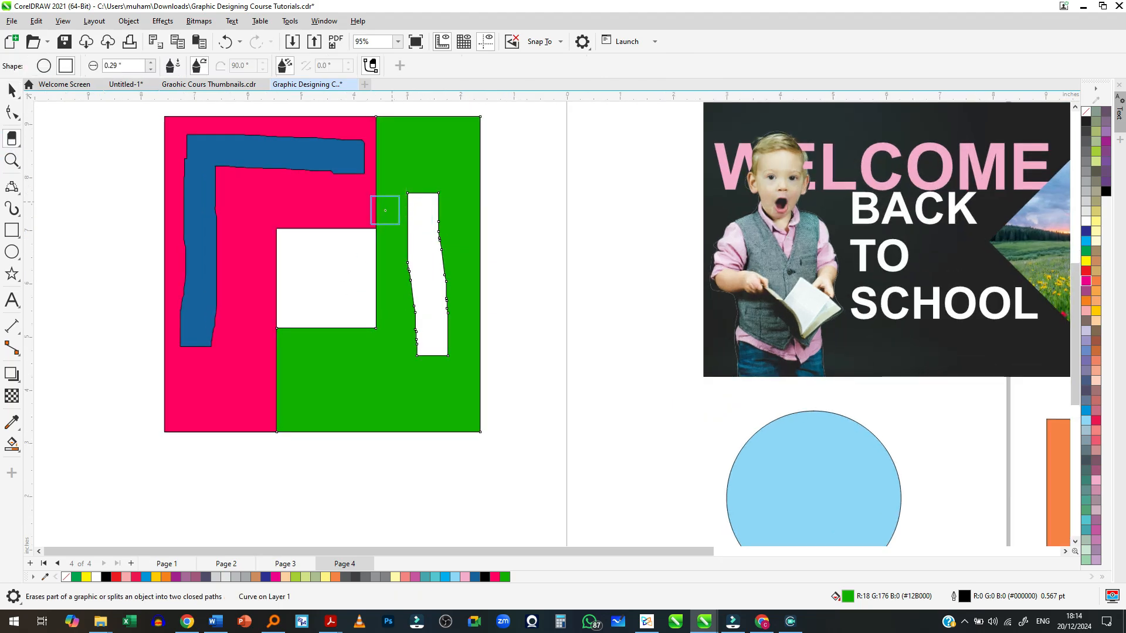
# Erase two roughly horizontal strips from the back-to-school photo, one above SCHOOL and one below it
pyautogui.scroll(-1, 141, 243)
pyautogui.scroll(-3, 141, 244)
pyautogui.scroll(5, 516, 258)
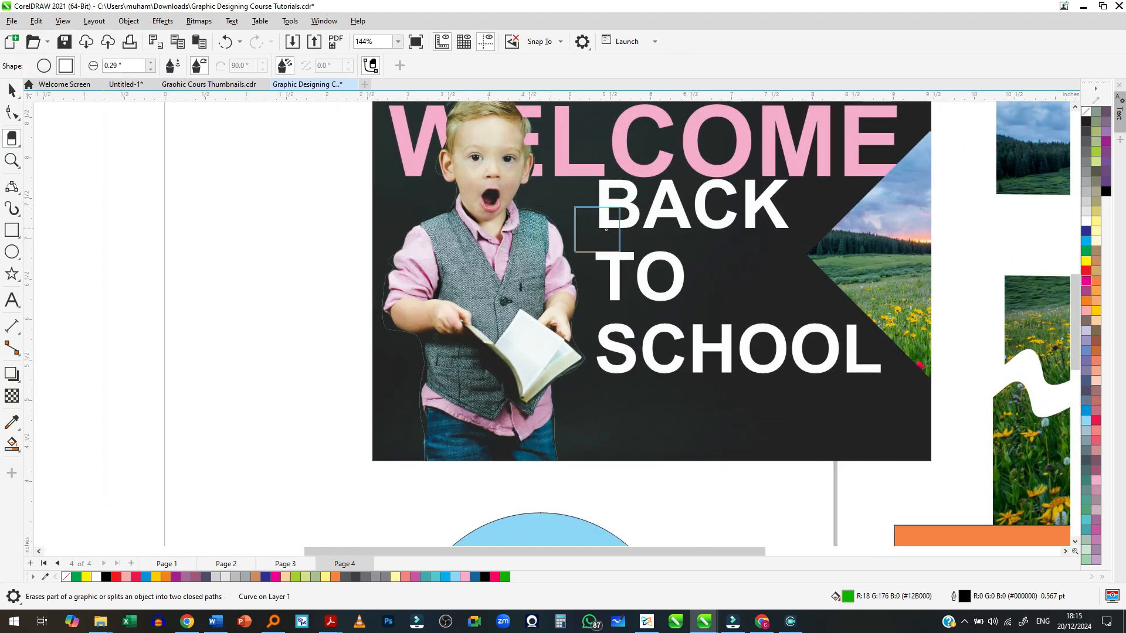
pyautogui.moveTo(776, 268)
pyautogui.mouseDown()
pyautogui.moveTo(606, 301)
pyautogui.moveTo(870, 269)
pyautogui.mouseUp()
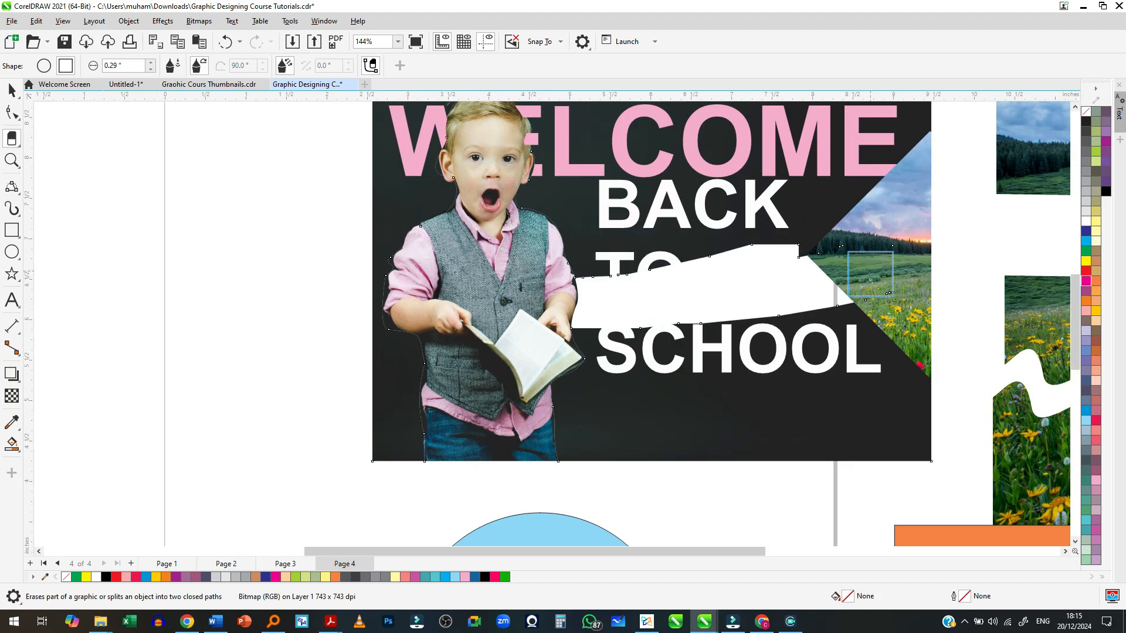
pyautogui.moveTo(729, 412); pyautogui.dragTo(532, 426)
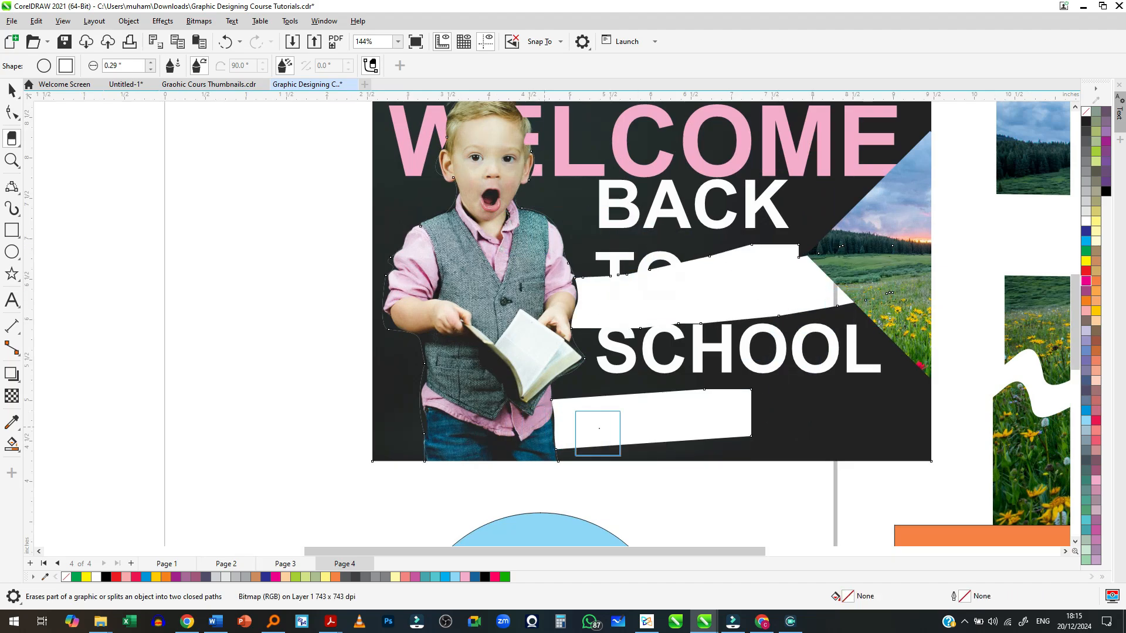
# Select the sky part of the landscape photo and erase a straight horizontal strip along its upper edge
pyautogui.scroll(-4, 413, 342)
pyautogui.scroll(-2, 312, 306)
pyautogui.scroll(6, 762, 194)
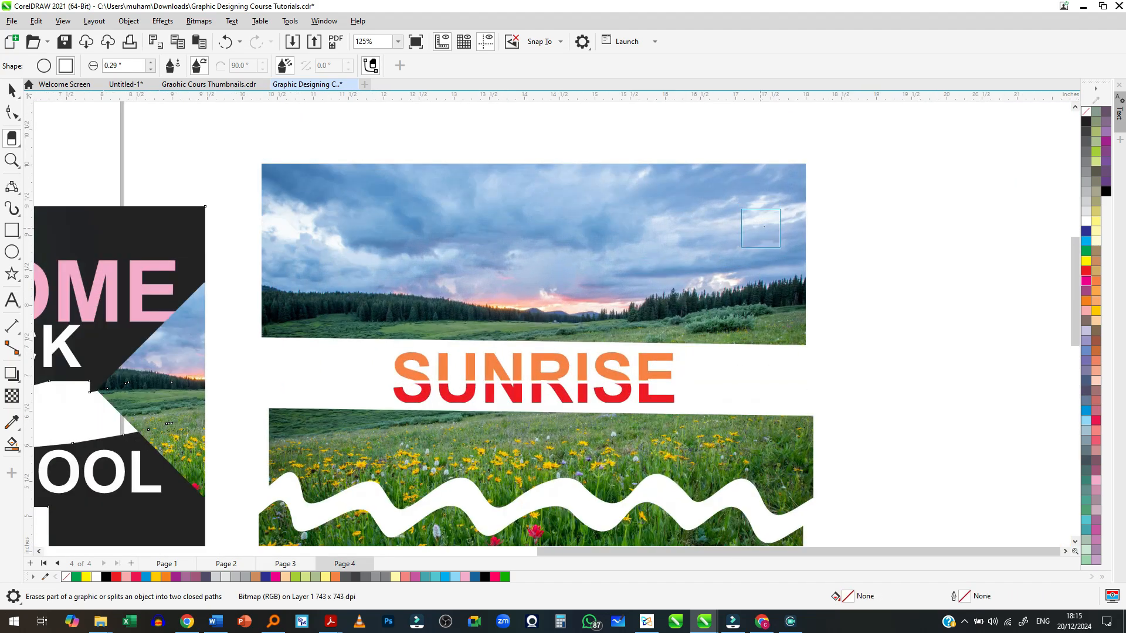
pyautogui.click(795, 182)
pyautogui.click(272, 183)
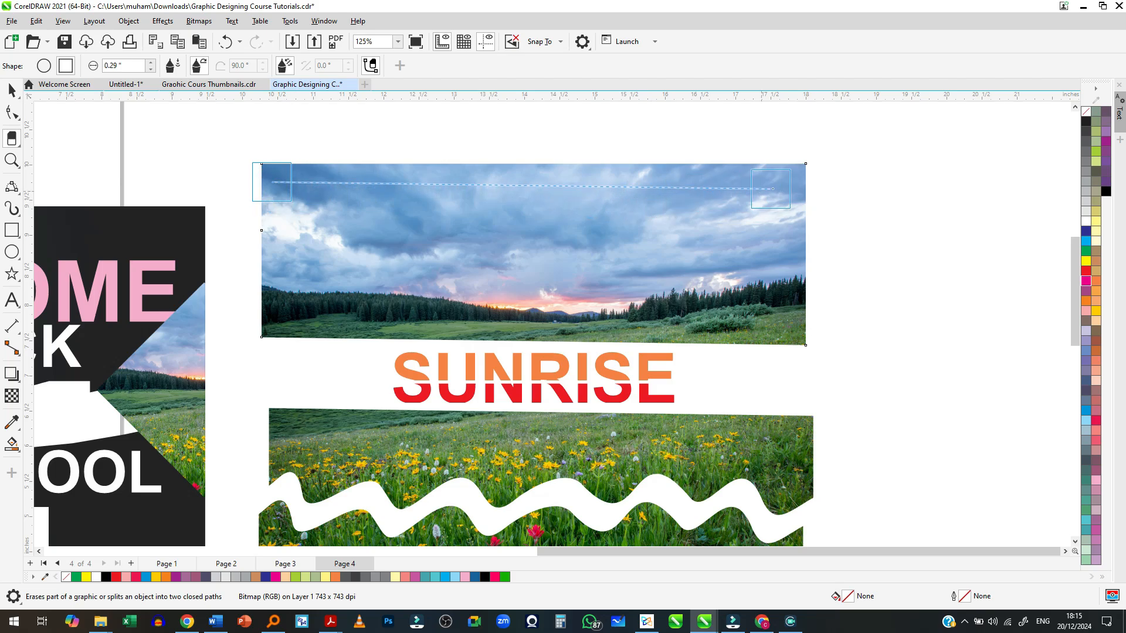
pyautogui.click(792, 183)
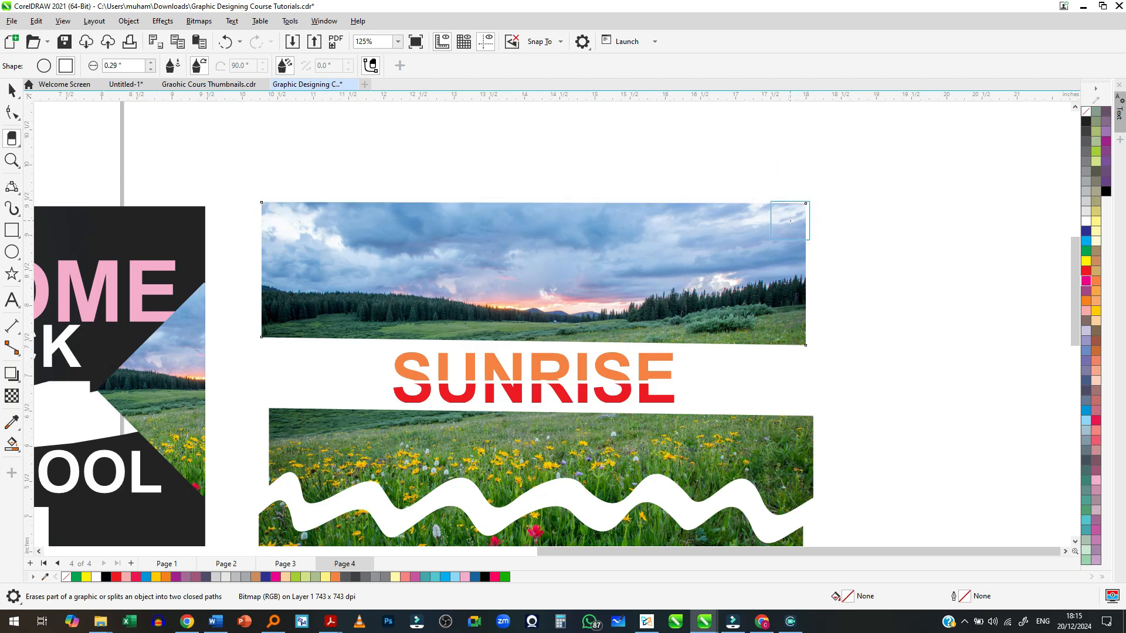
# Remove the remaining sky part of the landscape photo above the SUNRISE text
pyautogui.moveTo(791, 221)
pyautogui.mouseDown()
pyautogui.moveTo(589, 221)
pyautogui.moveTo(527, 301)
pyautogui.moveTo(442, 228)
pyautogui.moveTo(378, 294)
pyautogui.moveTo(317, 282)
pyautogui.moveTo(261, 232)
pyautogui.moveTo(327, 220)
pyautogui.moveTo(732, 223)
pyautogui.moveTo(312, 255)
pyautogui.moveTo(327, 297)
pyautogui.moveTo(567, 328)
pyautogui.moveTo(305, 329)
pyautogui.moveTo(311, 277)
pyautogui.moveTo(374, 312)
pyautogui.moveTo(936, 342)
pyautogui.moveTo(712, 333)
pyautogui.moveTo(580, 302)
pyautogui.moveTo(665, 288)
pyautogui.moveTo(634, 265)
pyautogui.moveTo(585, 277)
pyautogui.moveTo(795, 357)
pyautogui.moveTo(425, 401)
pyautogui.moveTo(653, 406)
pyautogui.moveTo(735, 363)
pyautogui.moveTo(979, 364)
pyautogui.mouseUp()
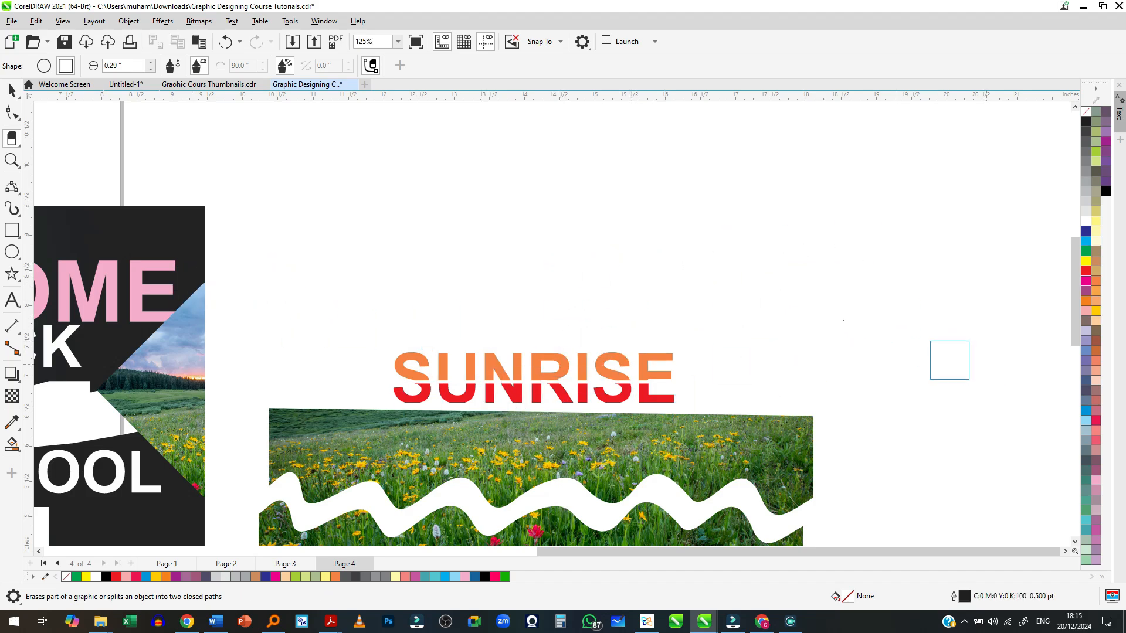
pyautogui.scroll(-2, 691, 193)
pyautogui.scroll(-1, 709, 203)
pyautogui.scroll(1, 721, 281)
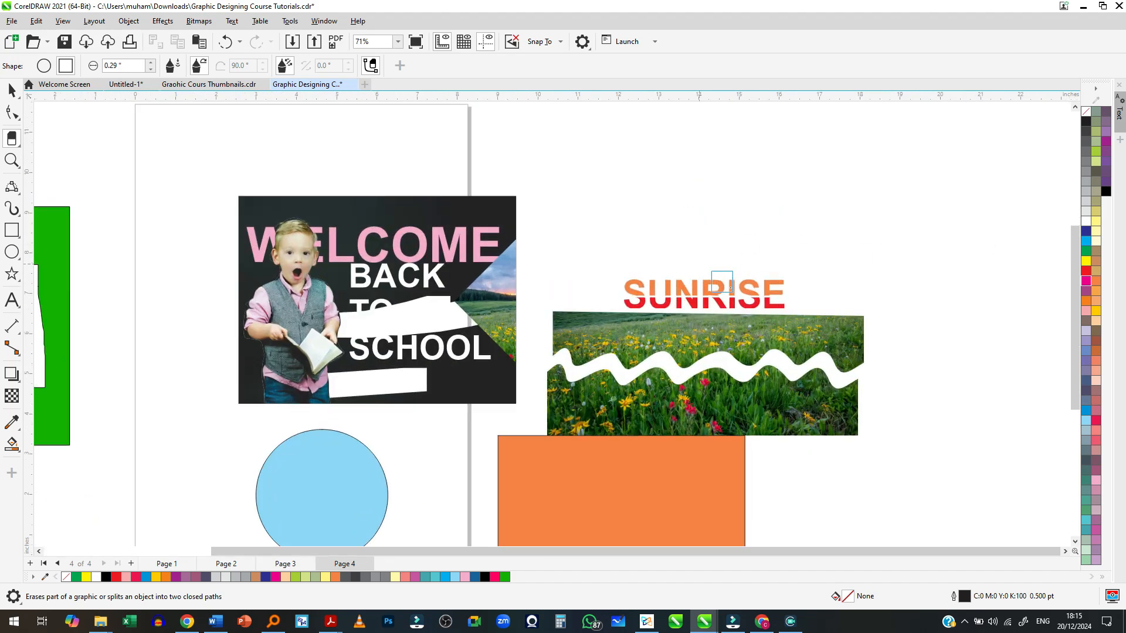
# Select the pink WELCOME text, try to erase across it with the Eraser tool, and remove the text
pyautogui.scroll(-1, 772, 241)
pyautogui.scroll(3, 501, 234)
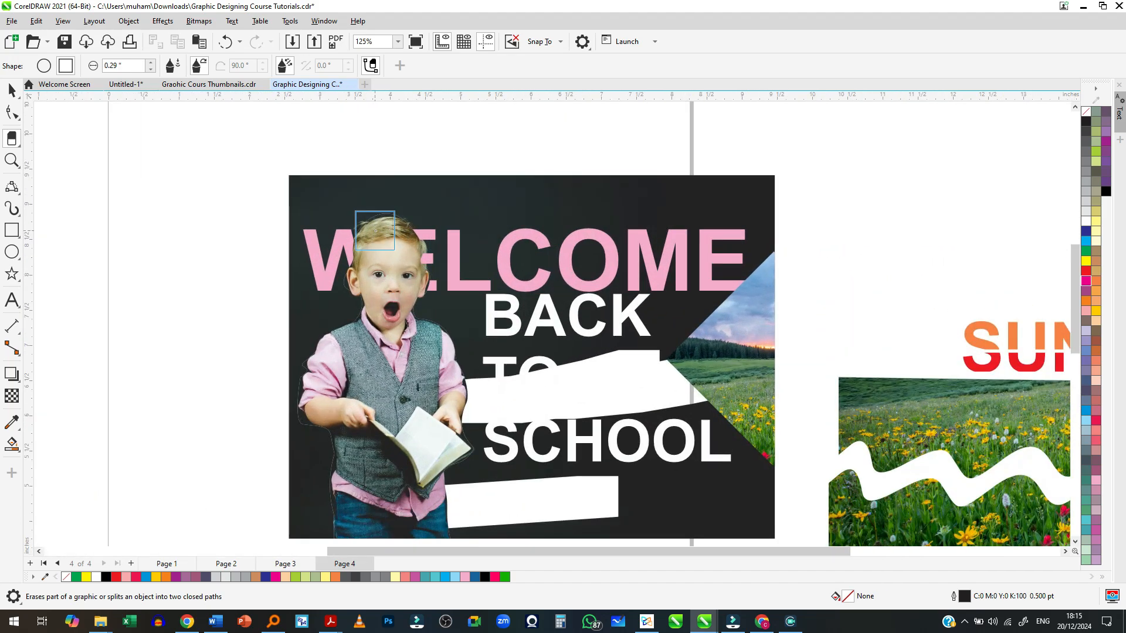
pyautogui.scroll(-1, 547, 268)
pyautogui.scroll(1, 527, 312)
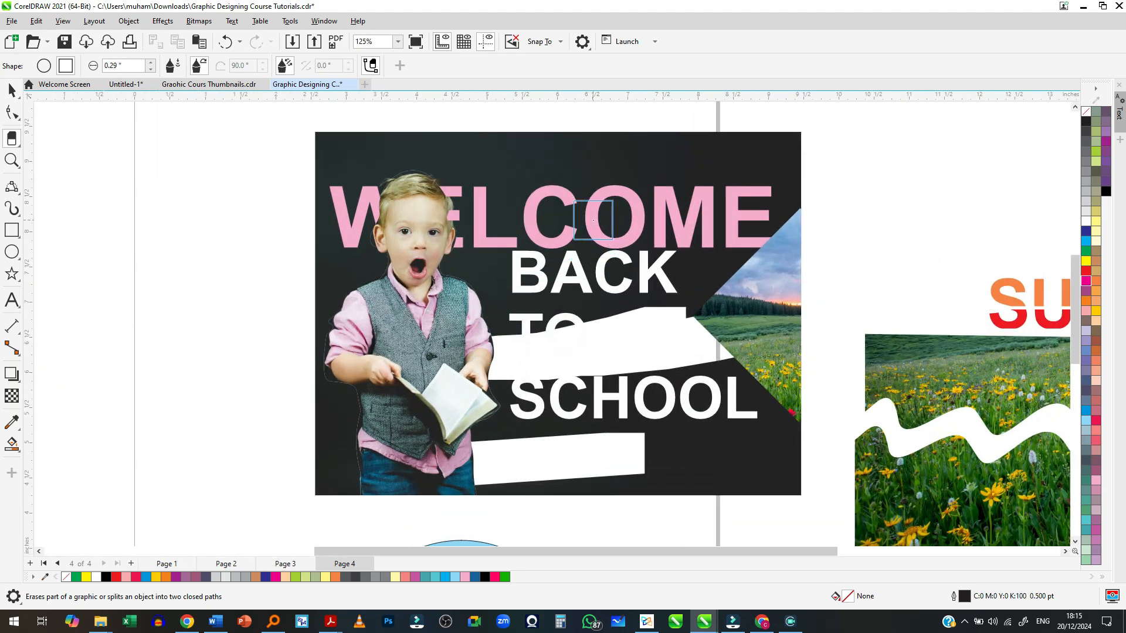
pyautogui.click(596, 220)
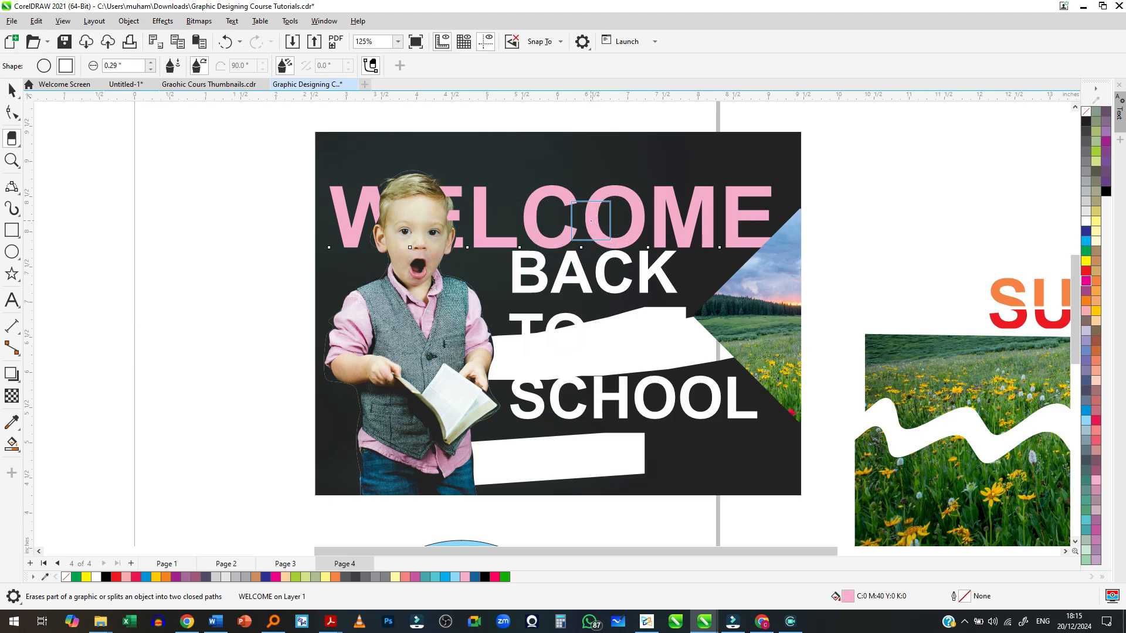
pyautogui.moveTo(586, 217)
pyautogui.mouseDown()
pyautogui.moveTo(649, 197)
pyautogui.moveTo(759, 206)
pyautogui.moveTo(767, 186)
pyautogui.moveTo(726, 176)
pyautogui.moveTo(740, 168)
pyautogui.moveTo(710, 167)
pyautogui.moveTo(708, 181)
pyautogui.moveTo(762, 213)
pyautogui.moveTo(724, 245)
pyautogui.moveTo(621, 235)
pyautogui.moveTo(687, 231)
pyautogui.moveTo(503, 230)
pyautogui.moveTo(745, 258)
pyautogui.mouseUp()
pyautogui.moveTo(753, 330)
pyautogui.mouseDown()
pyautogui.moveTo(700, 256)
pyautogui.moveTo(467, 248)
pyautogui.moveTo(391, 235)
pyautogui.moveTo(541, 220)
pyautogui.moveTo(294, 209)
pyautogui.moveTo(605, 203)
pyautogui.moveTo(441, 228)
pyautogui.moveTo(416, 252)
pyautogui.moveTo(727, 251)
pyautogui.mouseUp()
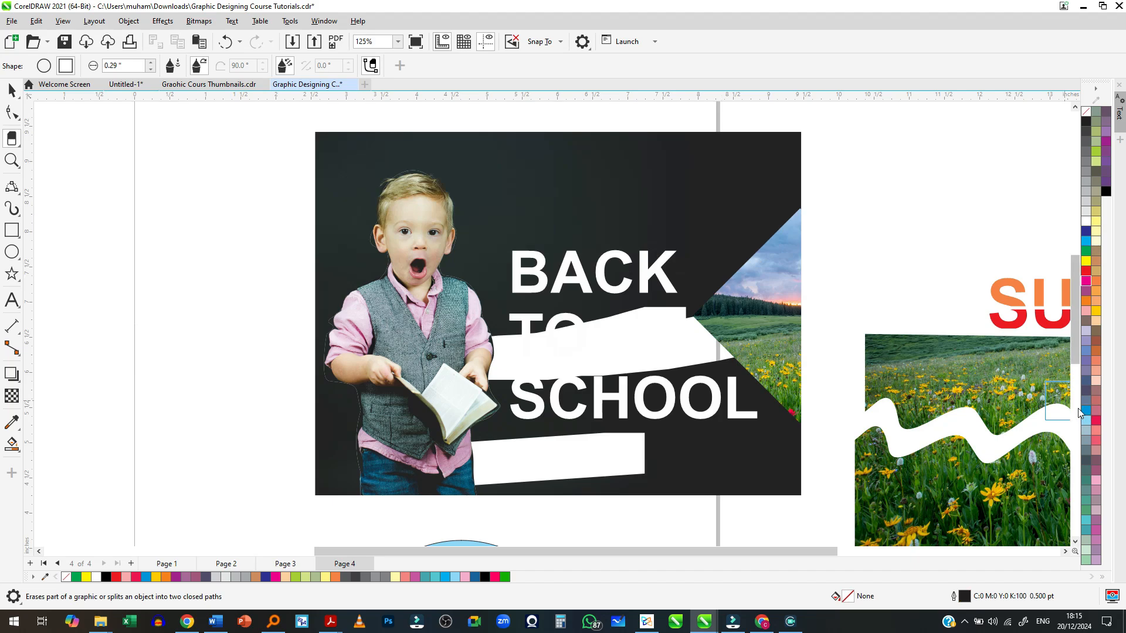
# Undo the removal of the WELCOME text and of the sky part of the landscape photo
pyautogui.hotkey('ctrl', 'z')
pyautogui.scroll(-2, 534, 244)
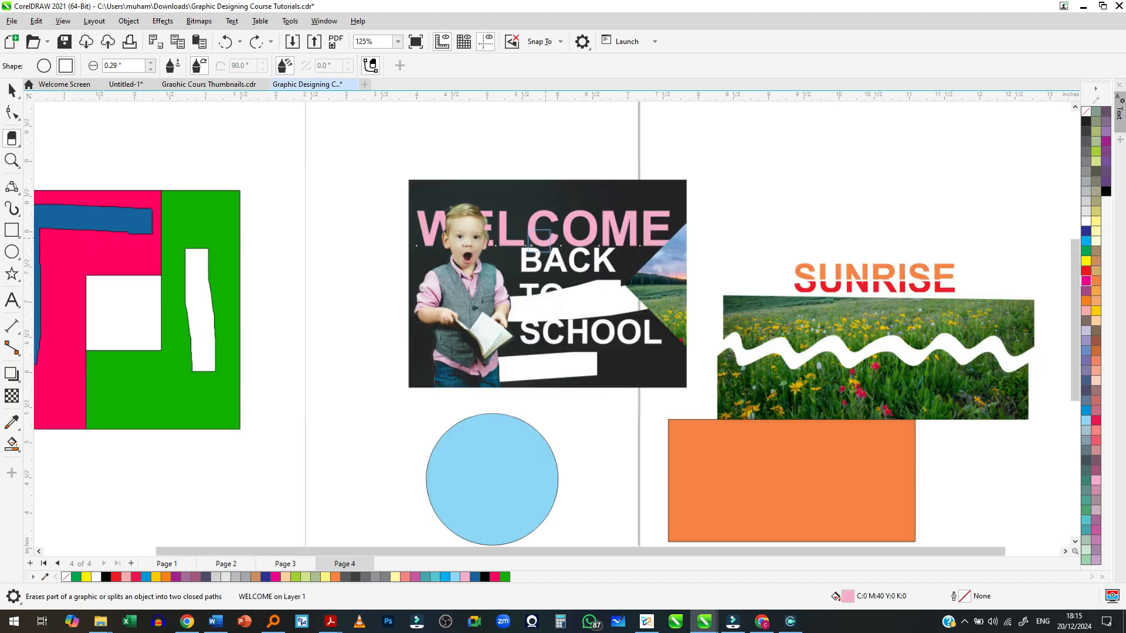
pyautogui.hotkey('ctrl', 'z')
pyautogui.scroll(-1, 751, 258)
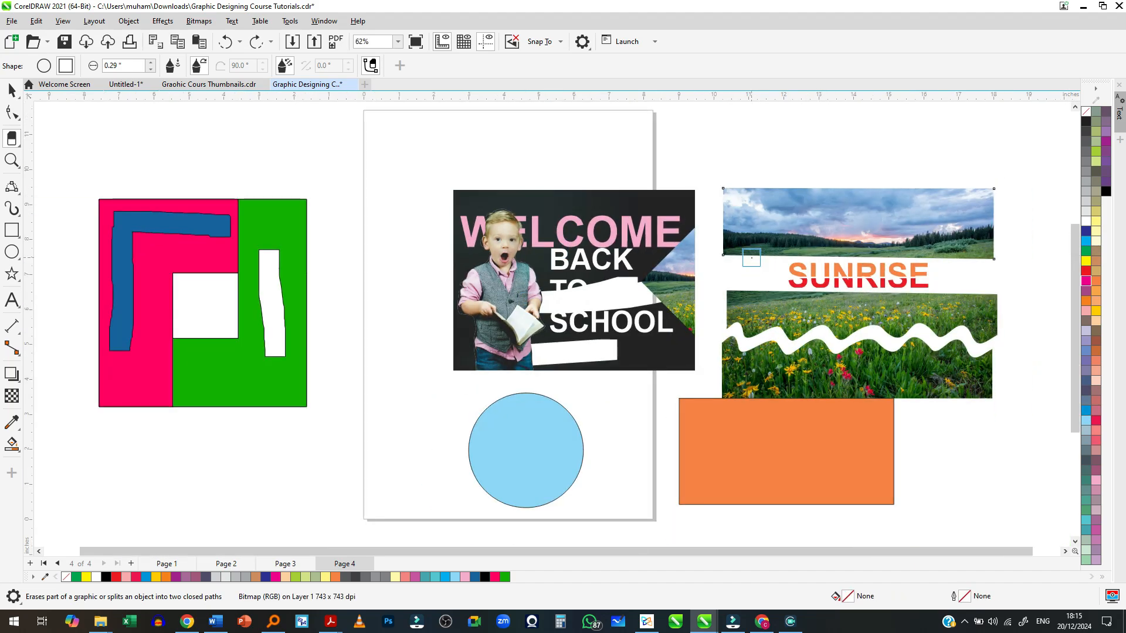
# Add the letter A in bold Arial below the colored squares, enlarged to about 345 pt
pyautogui.scroll(-2, 751, 262)
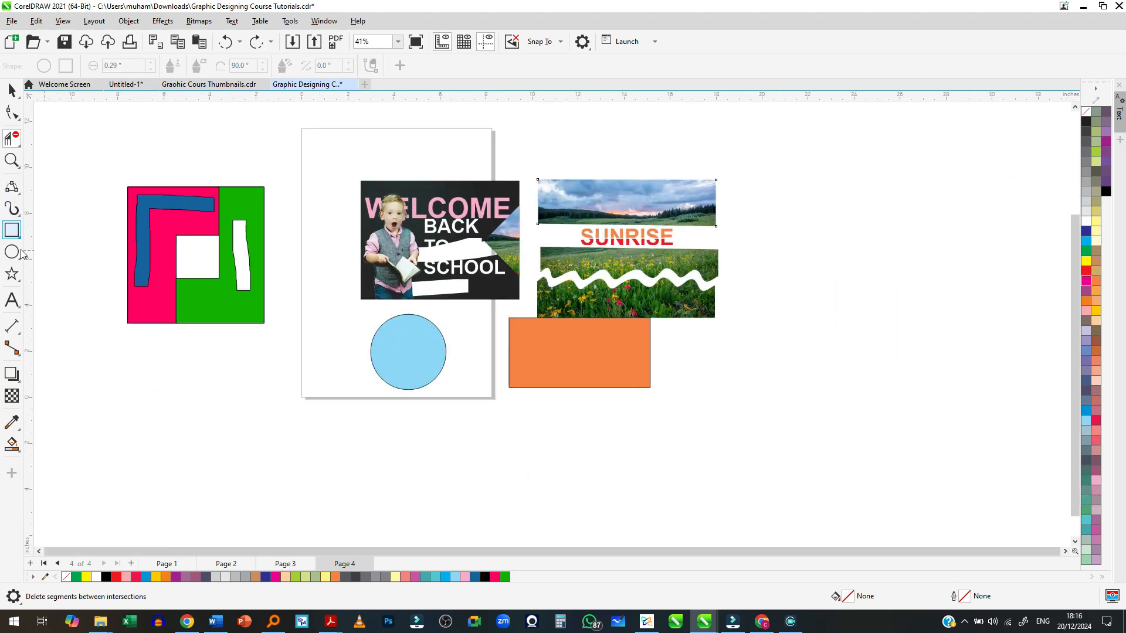
pyautogui.click(14, 301)
pyautogui.scroll(-2, 498, 309)
pyautogui.scroll(3, 281, 367)
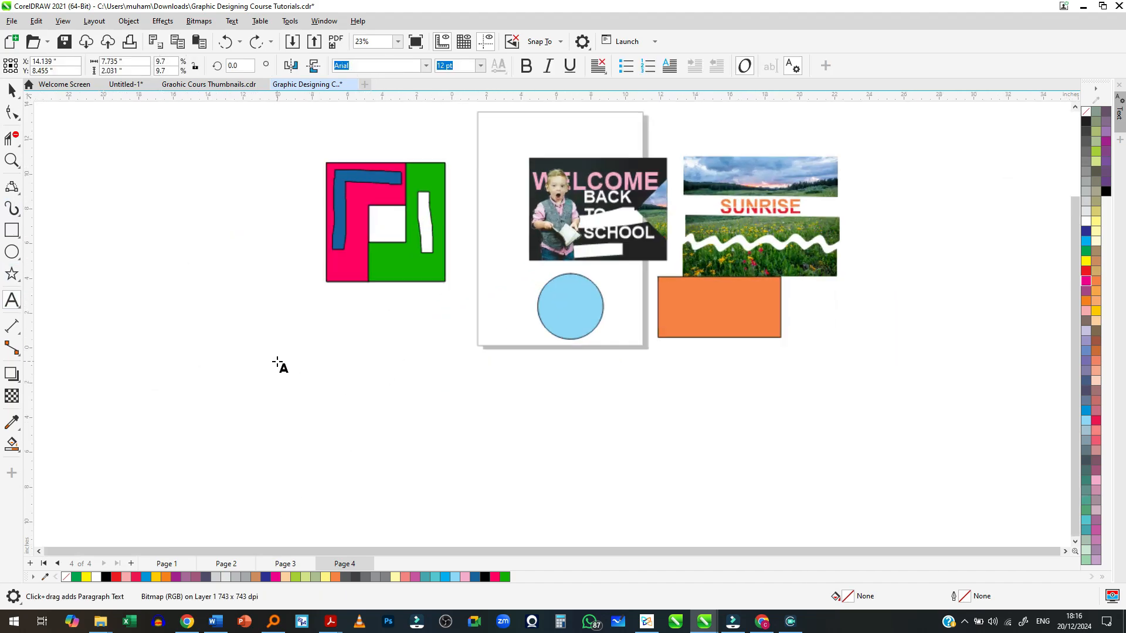
pyautogui.scroll(3, 430, 287)
pyautogui.write('A')
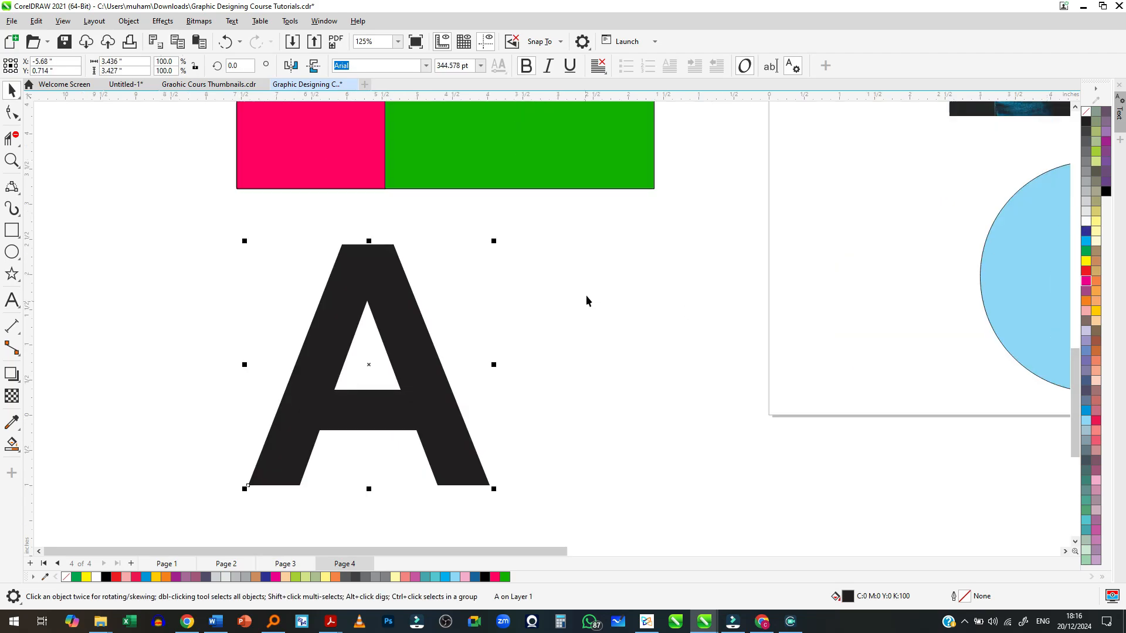
pyautogui.scroll(-2, 589, 302)
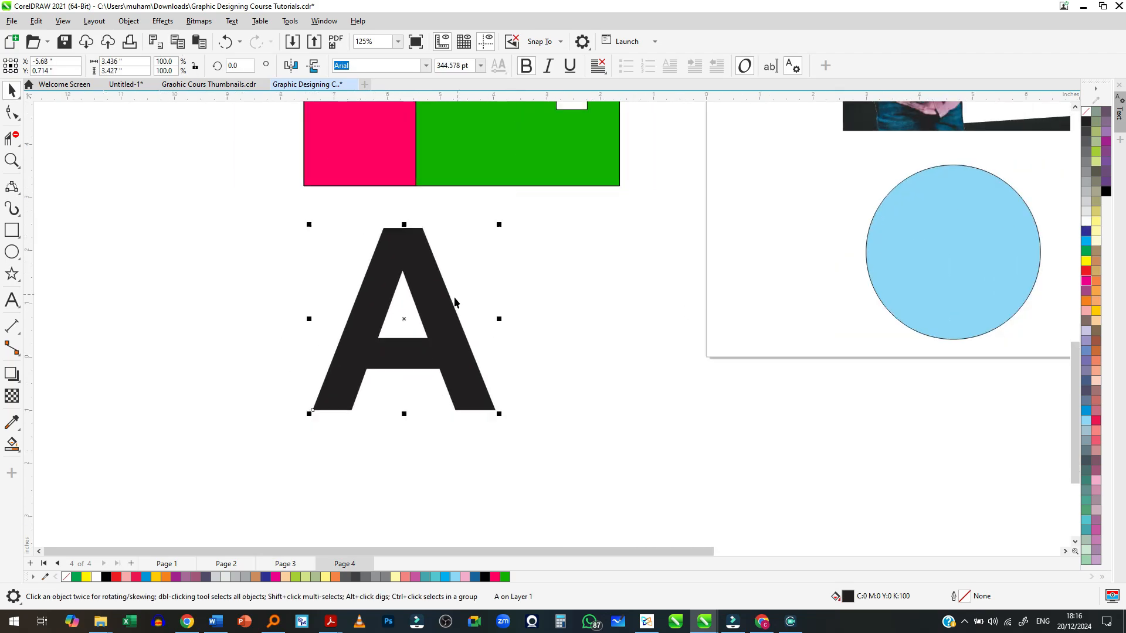
pyautogui.scroll(2, 456, 301)
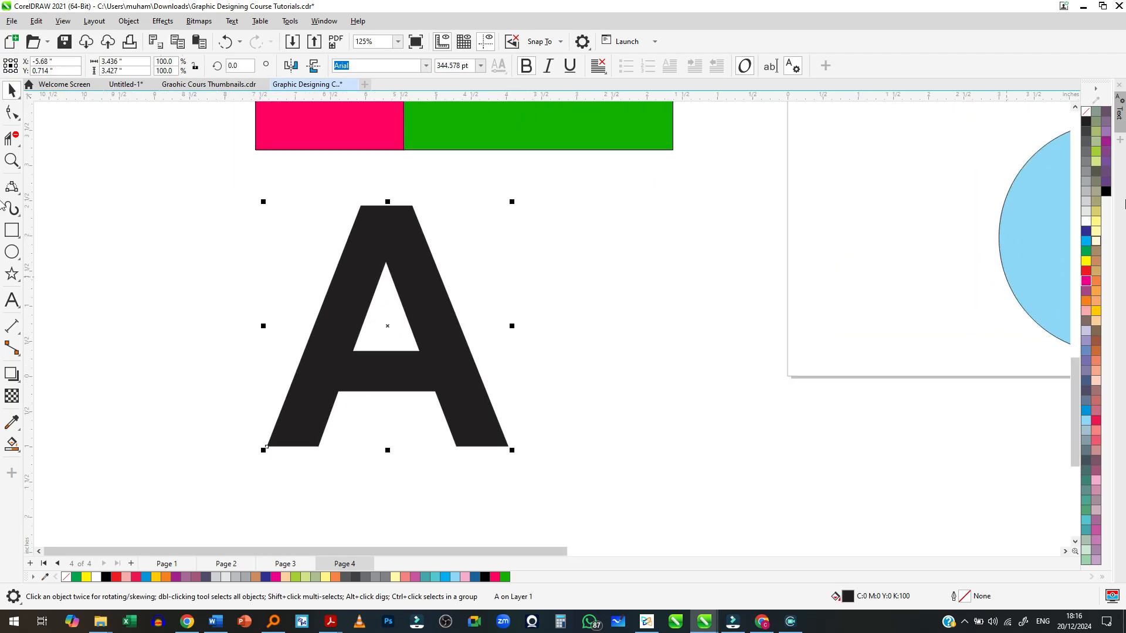
# Give the letter A a black outline and remove its fill
pyautogui.rightClick(1106, 193)
pyautogui.click(1091, 196)
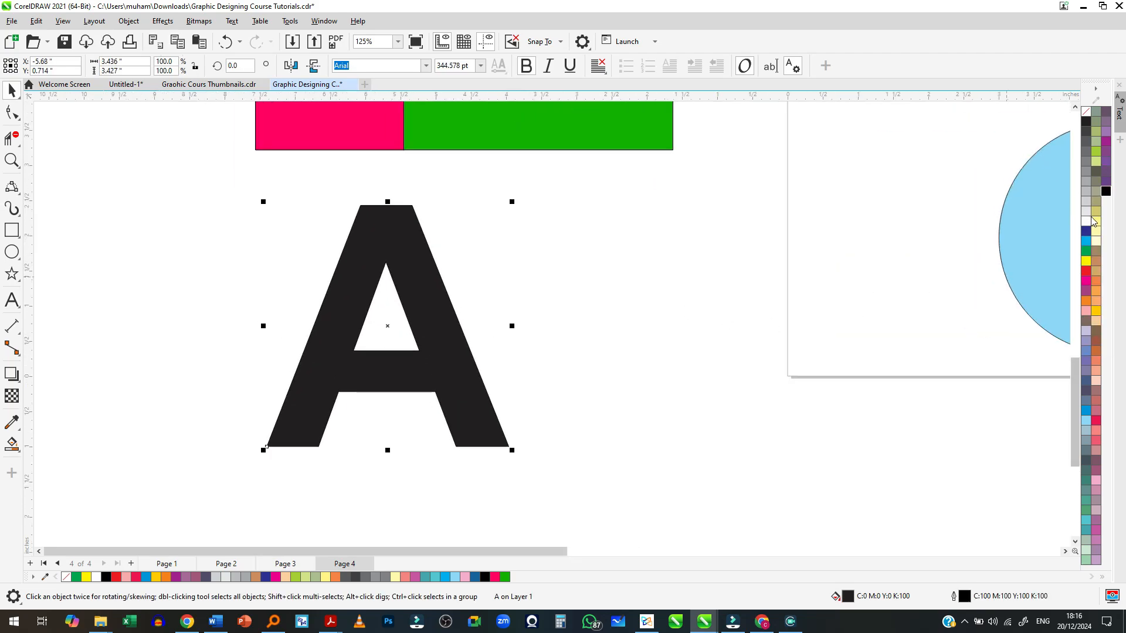
pyautogui.click(1085, 117)
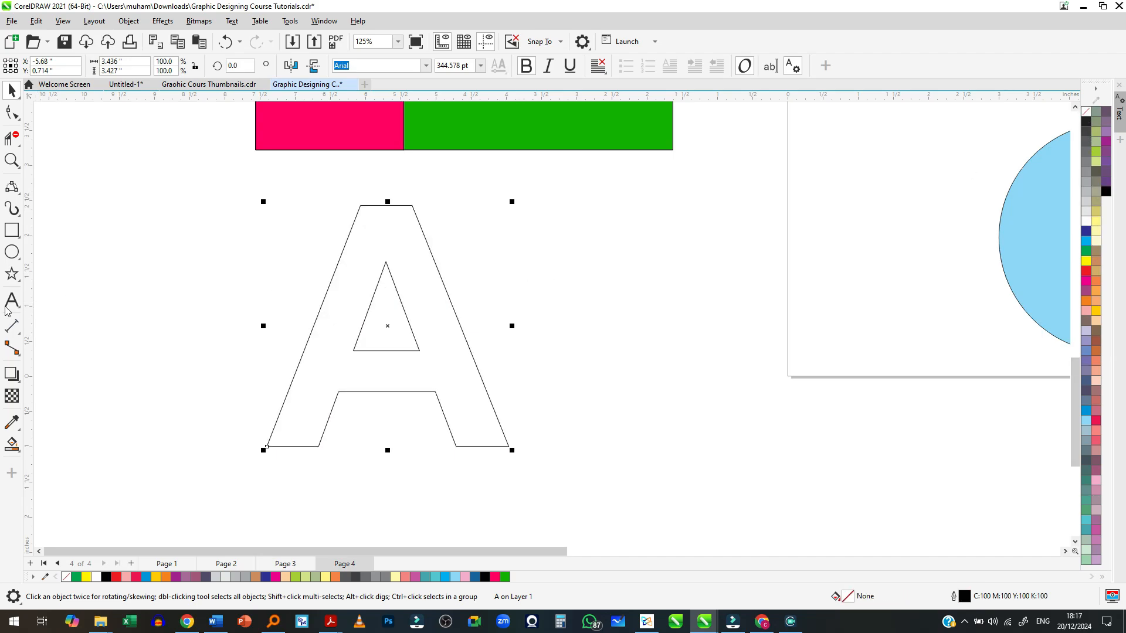
# Move the outlined letter A sideways, and undo the move
pyautogui.moveTo(334, 405); pyautogui.dragTo(467, 411)
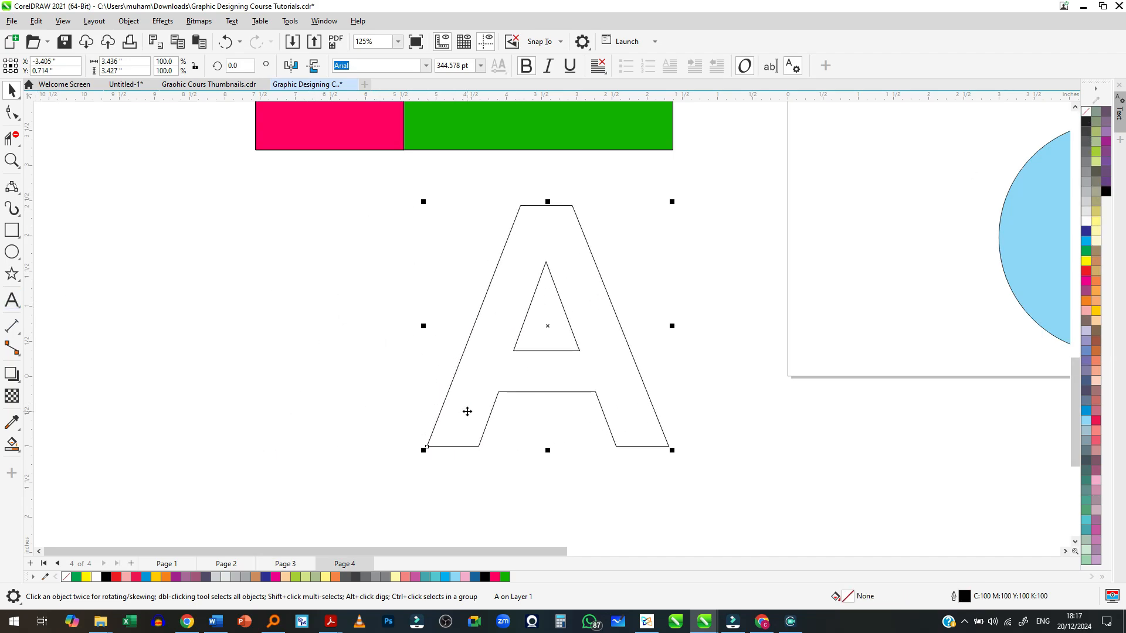
pyautogui.hotkey('ctrl', 'z')
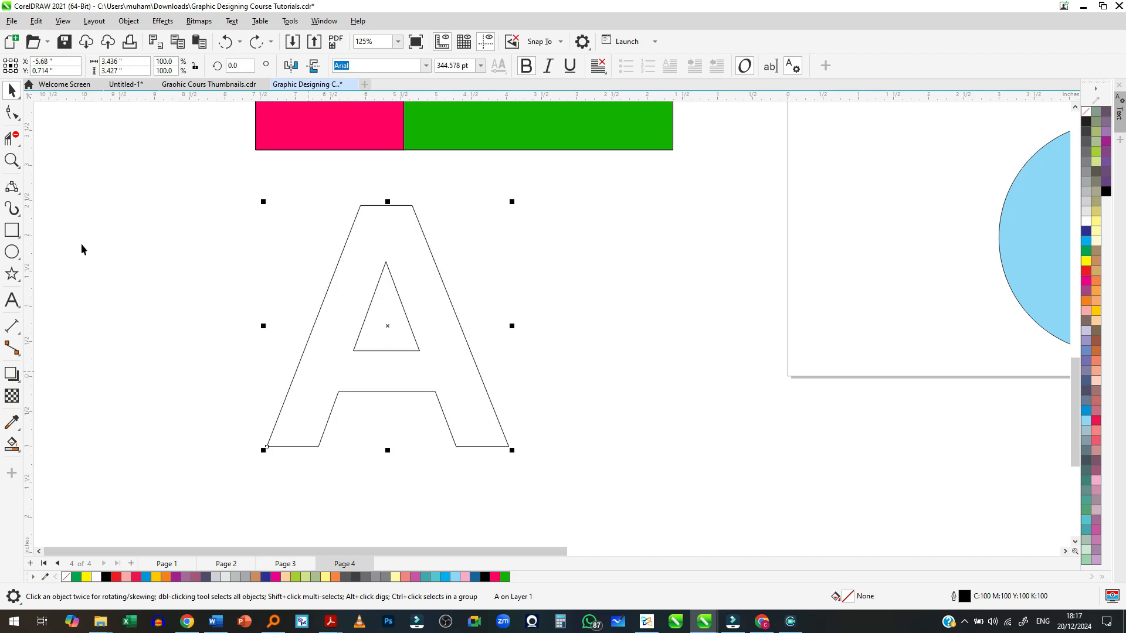
# Add the letter C as separate 24 pt Arial text near the page's lower-left corner
pyautogui.click(12, 300)
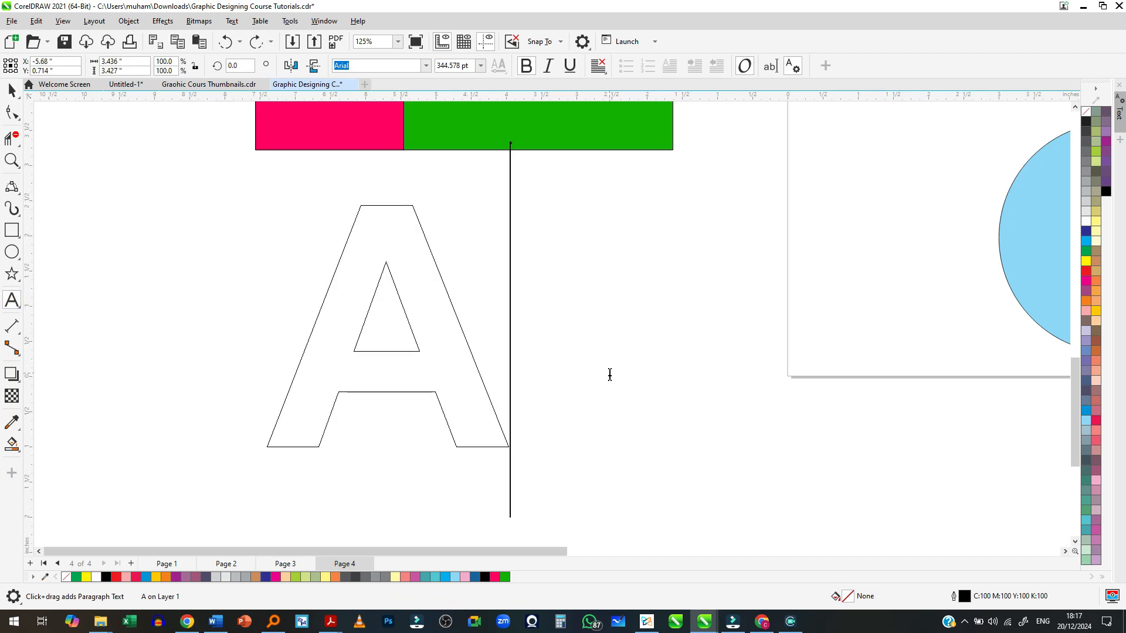
pyautogui.click(836, 403)
pyautogui.write('C')
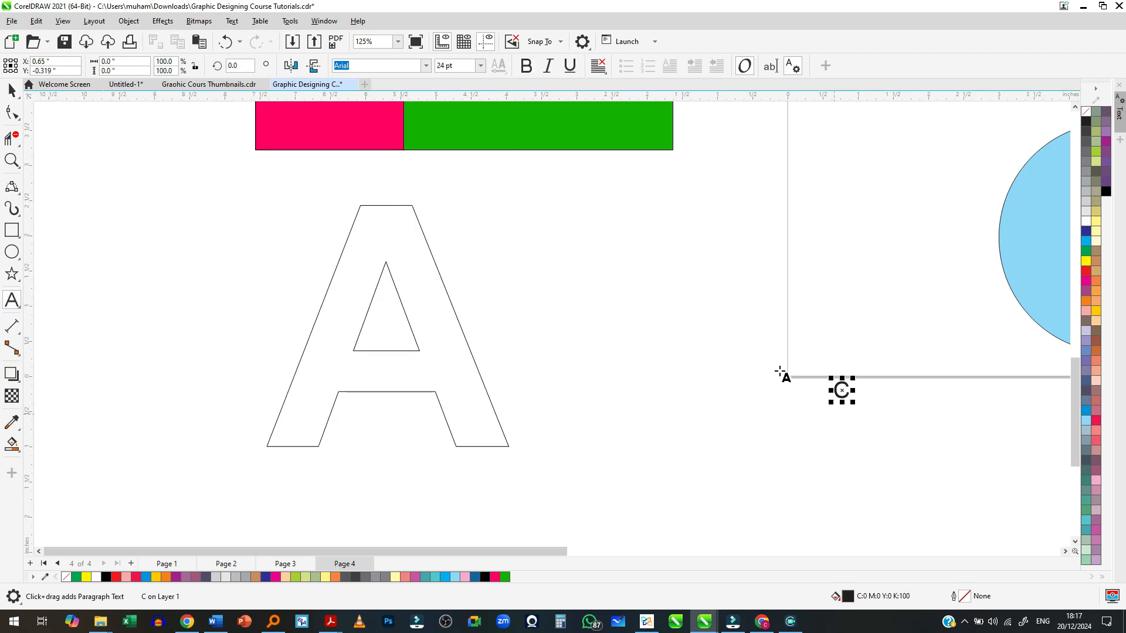
# Delete the small C text and place a copy of the outlined A beside the original so their feet overlap slightly
pyautogui.press('BackSpace')
pyautogui.click(12, 89)
pyautogui.click(313, 338)
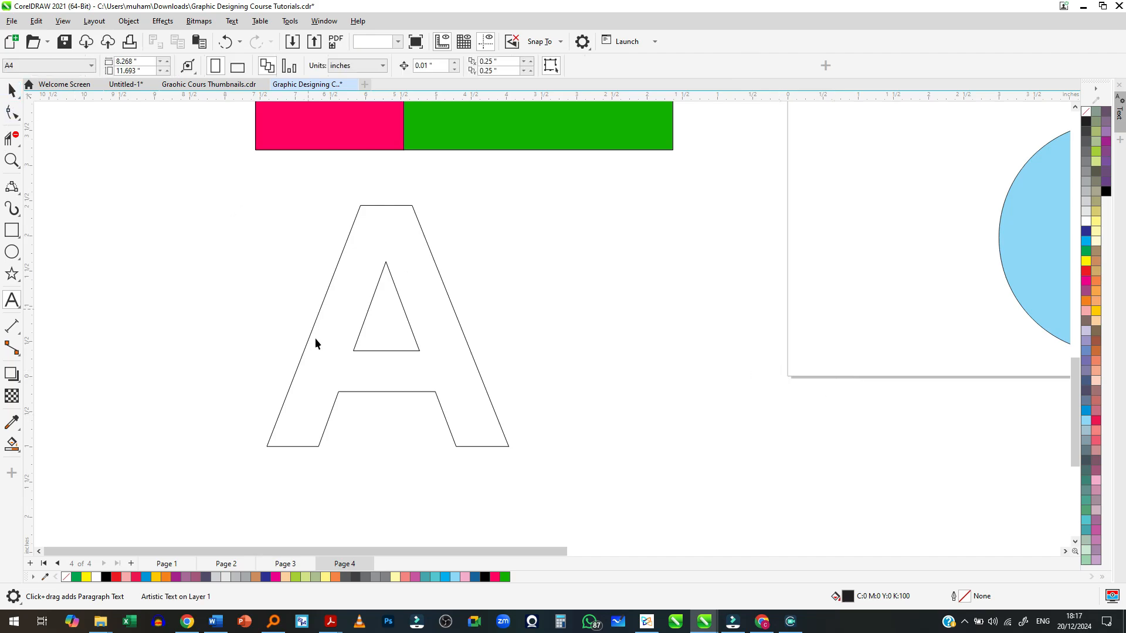
pyautogui.moveTo(303, 386); pyautogui.dragTo(529, 394)
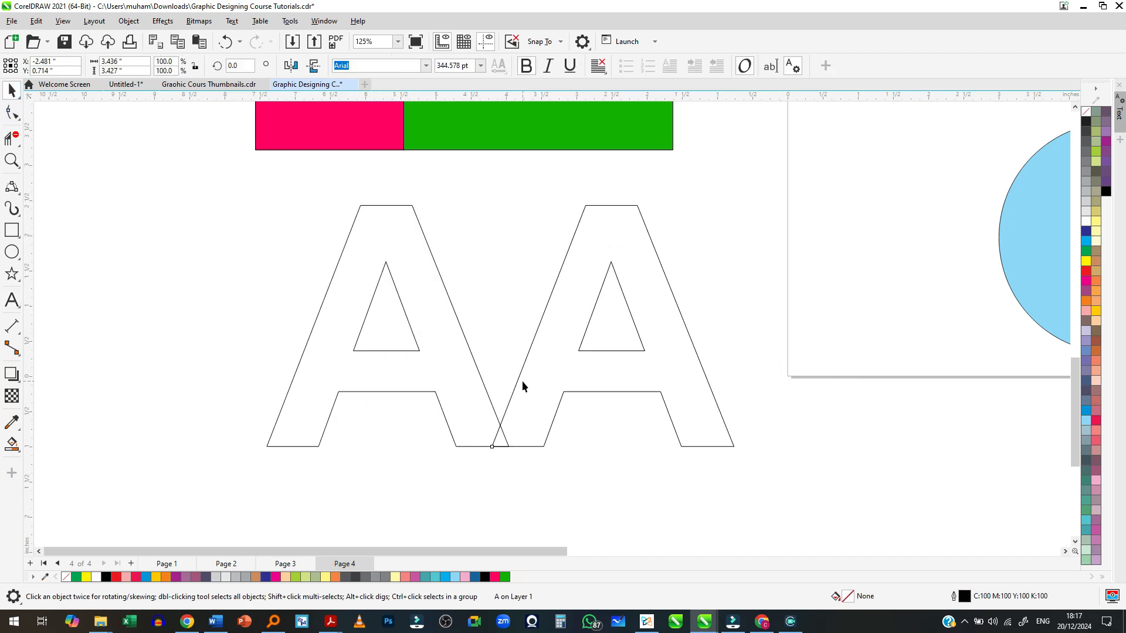
# Replace the copied letter with a lowercase b and shift it over the A's right leg
pyautogui.press('F8')
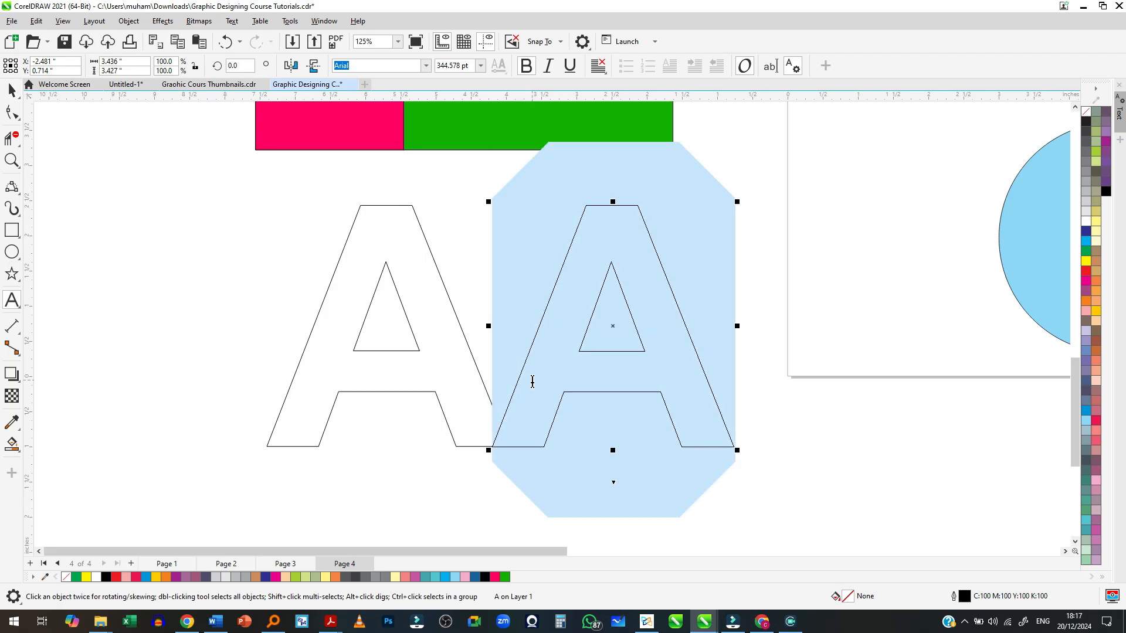
pyautogui.write('b')
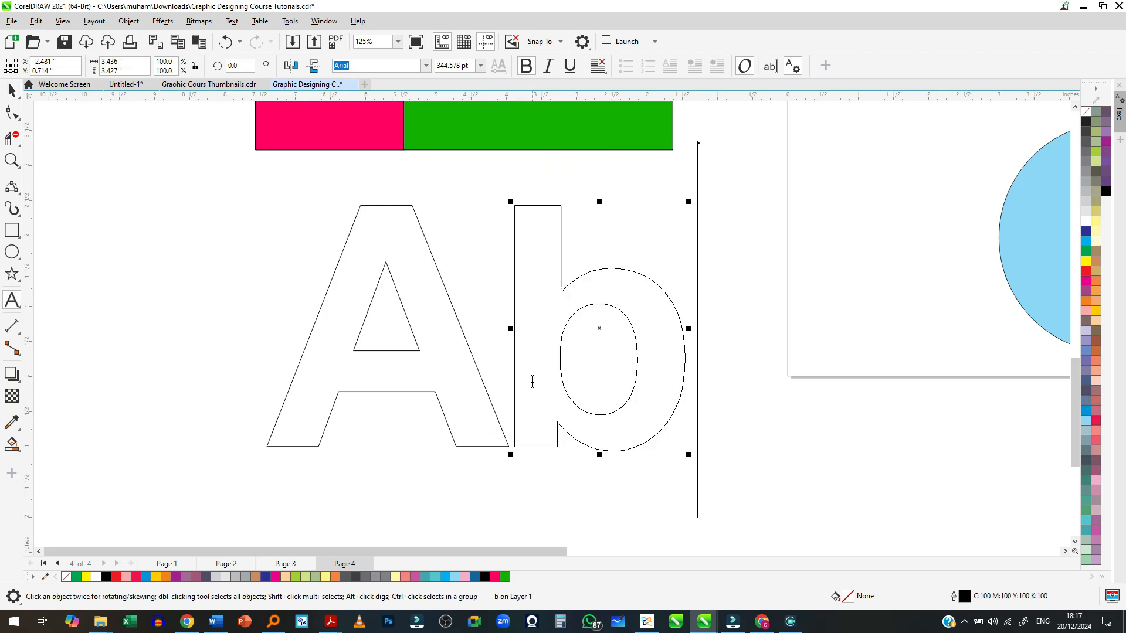
pyautogui.click(12, 91)
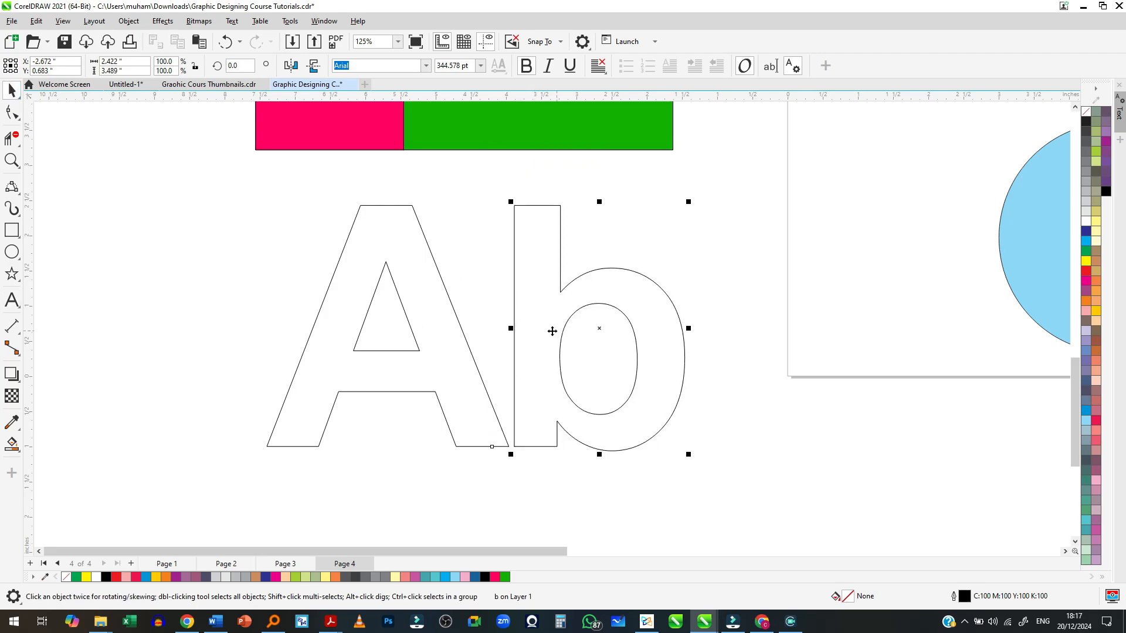
pyautogui.moveTo(550, 330); pyautogui.dragTo(509, 337)
pyautogui.scroll(2, 486, 365)
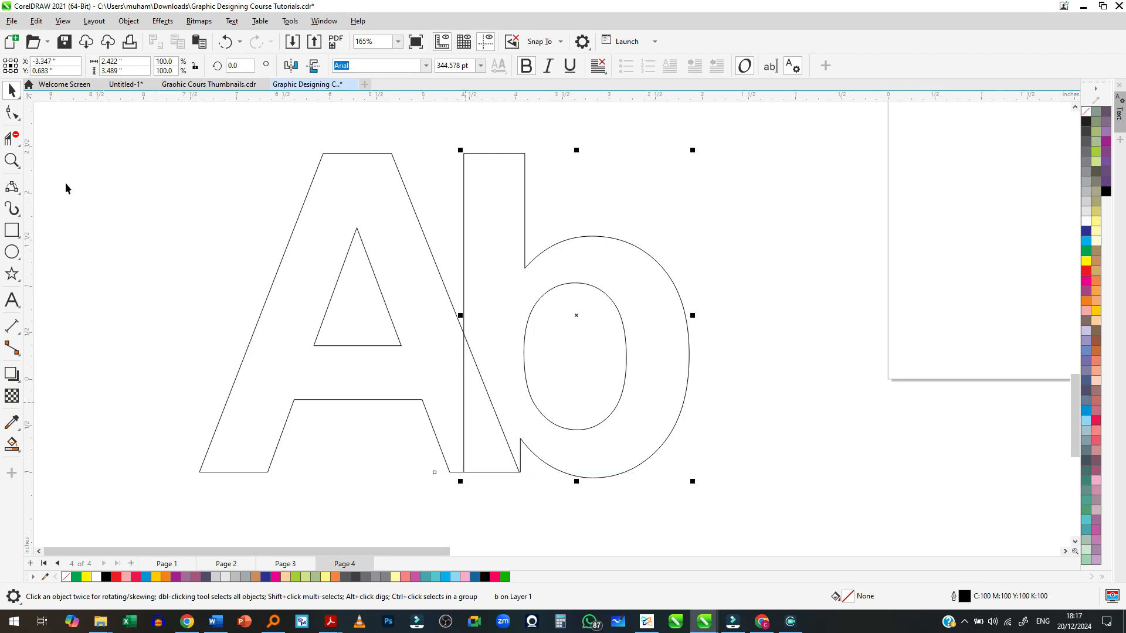
# Smart Fill the A and the b outside their overlap with bright green #24D110
pyautogui.click(11, 446)
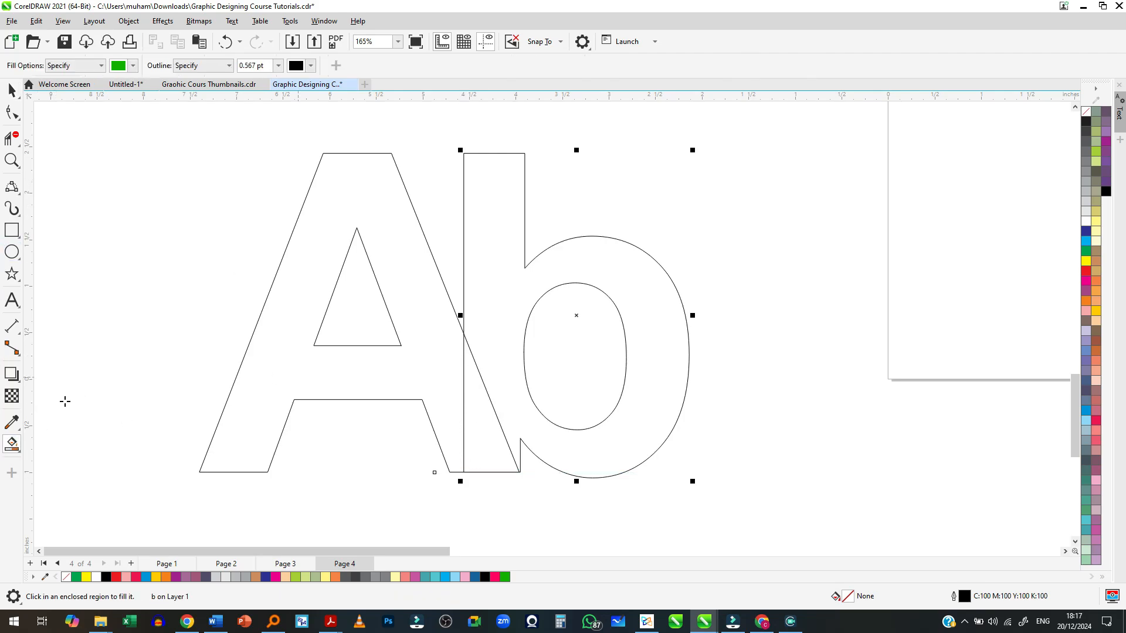
pyautogui.click(12, 444)
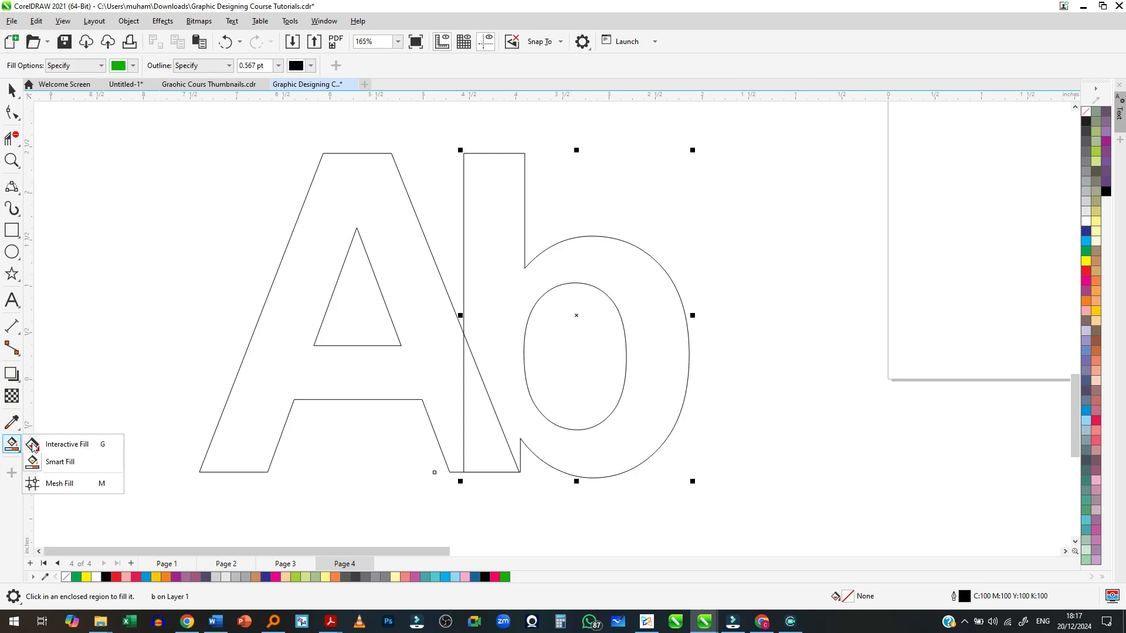
pyautogui.click(93, 467)
pyautogui.click(236, 376)
pyautogui.hotkey('ctrl', 'z')
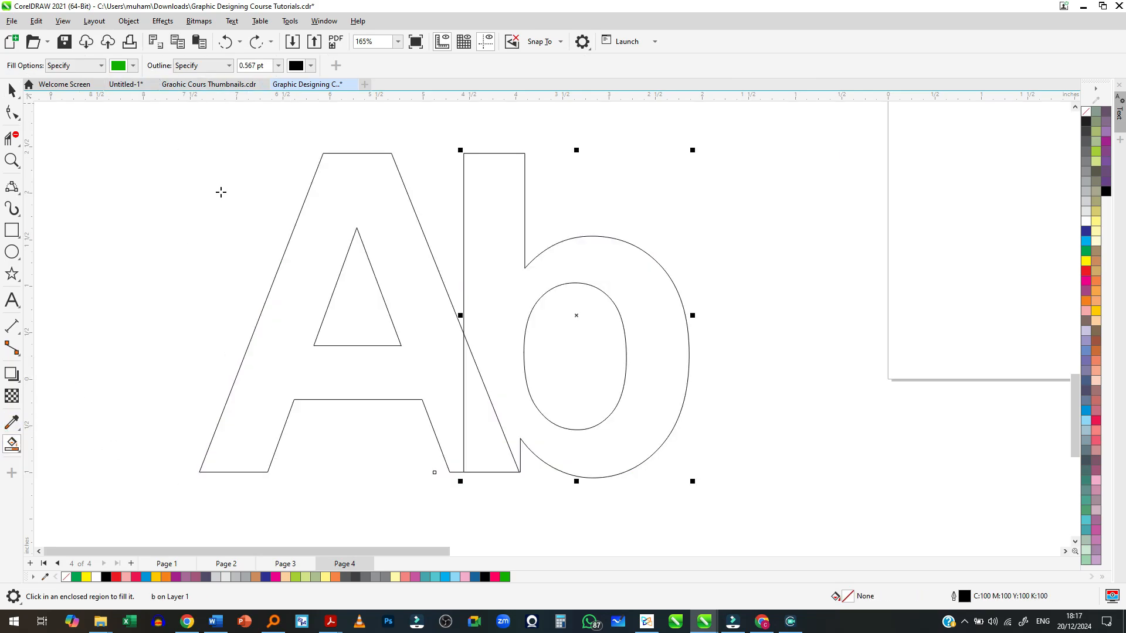
pyautogui.click(288, 329)
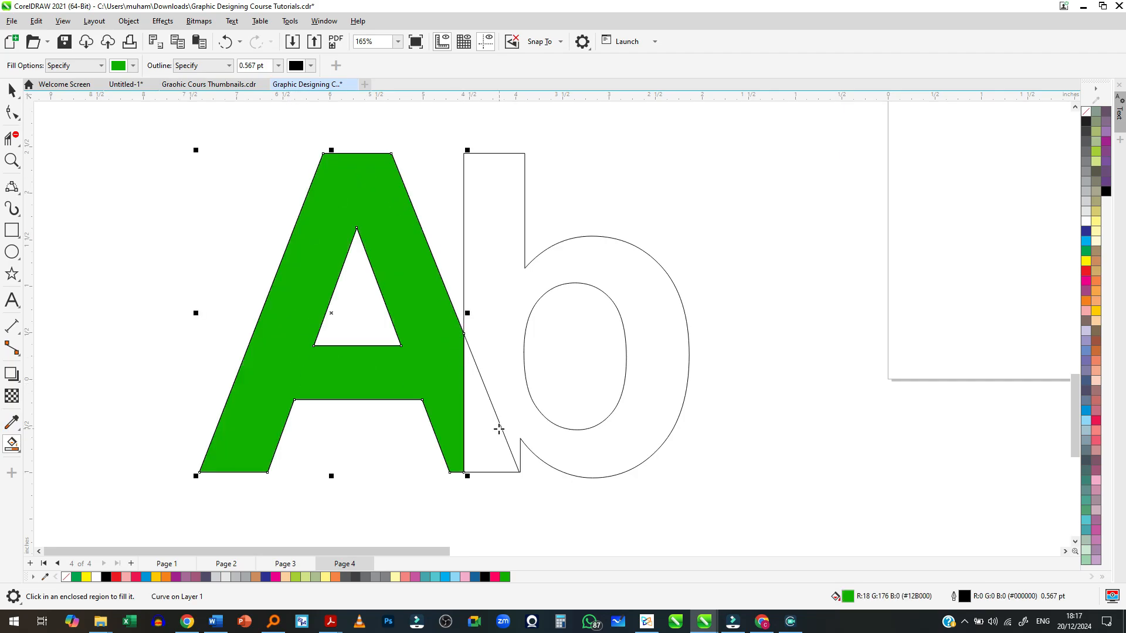
pyautogui.click(118, 66)
pyautogui.click(191, 134)
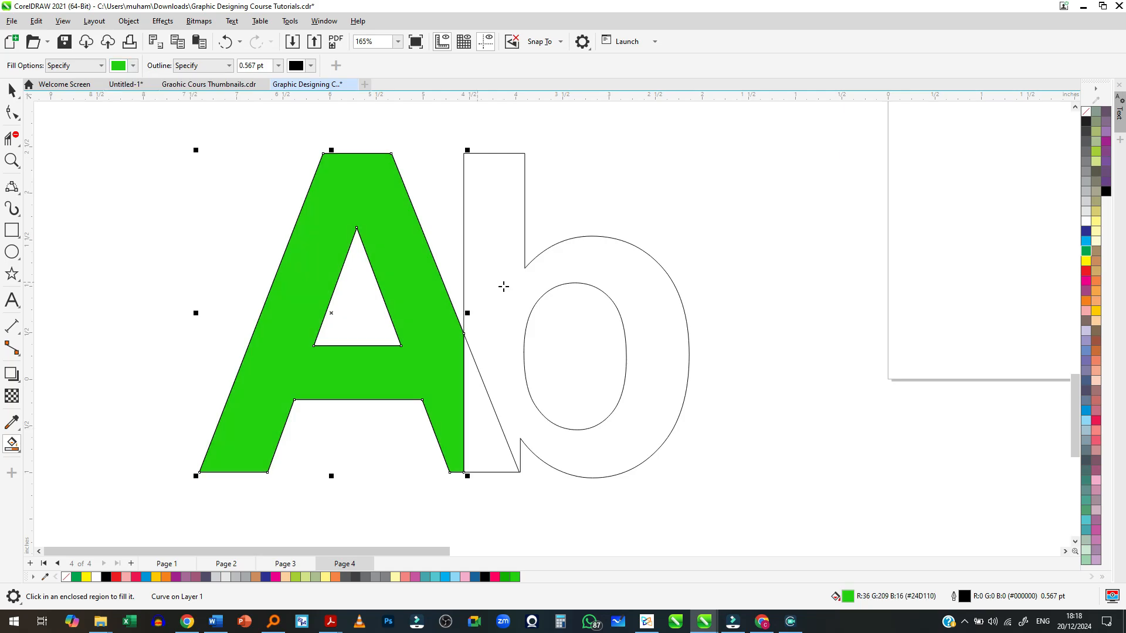
pyautogui.click(507, 294)
# Smart Fill the triangular overlap between the A and the b with the darker green #1FB50E
pyautogui.click(134, 67)
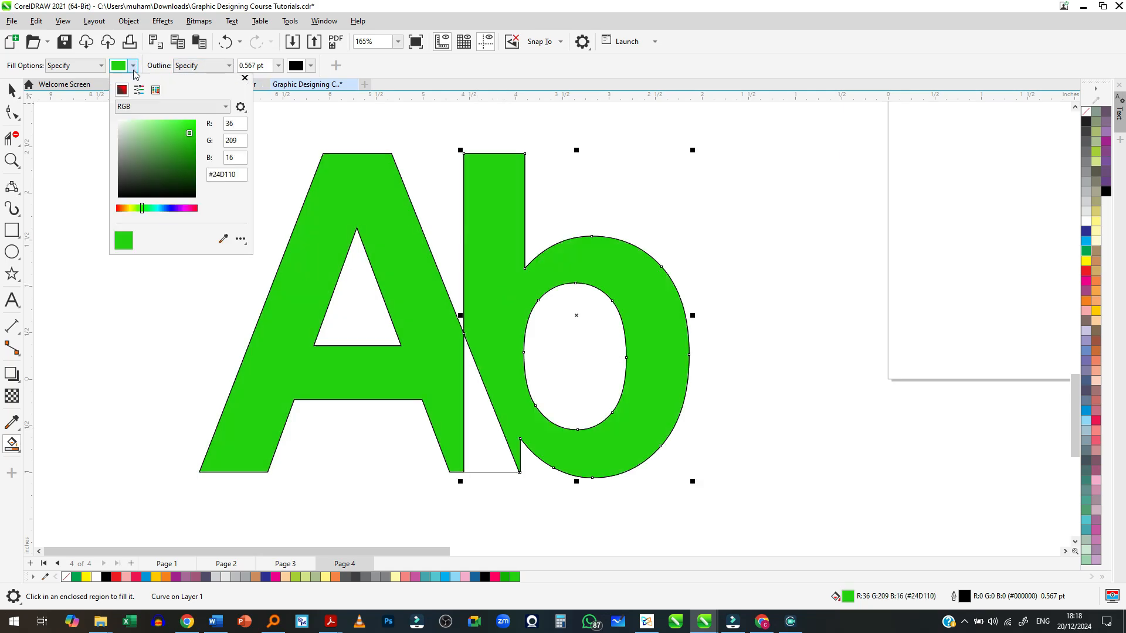
pyautogui.click(190, 142)
pyautogui.click(485, 435)
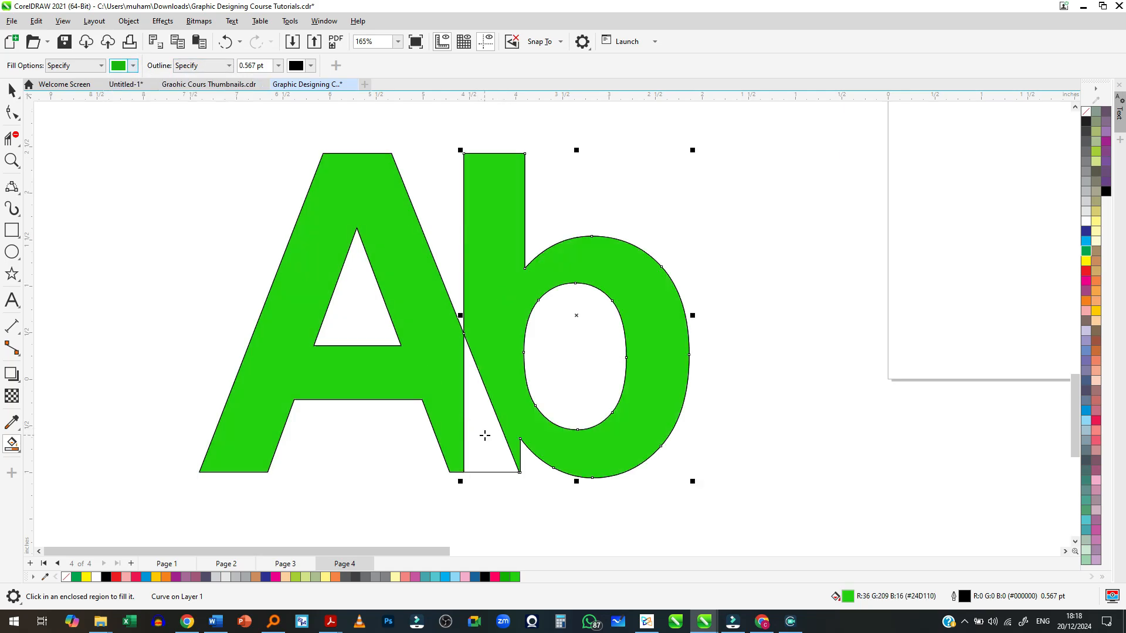
pyautogui.click(485, 434)
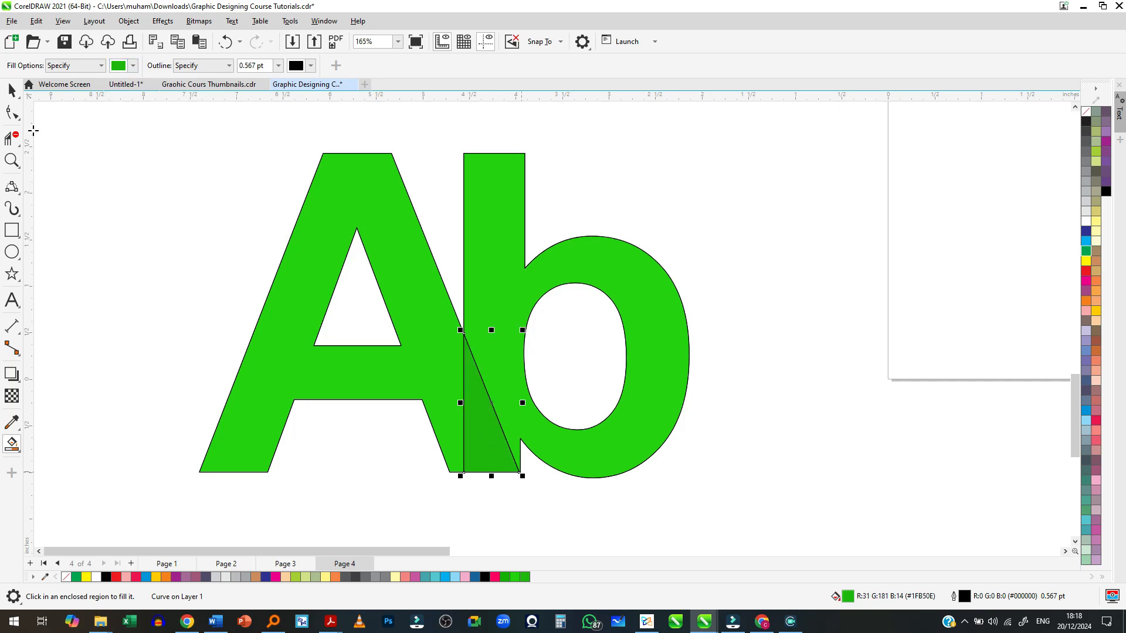
pyautogui.click(12, 91)
pyautogui.click(181, 253)
pyautogui.scroll(-1, 573, 364)
pyautogui.scroll(1, 481, 345)
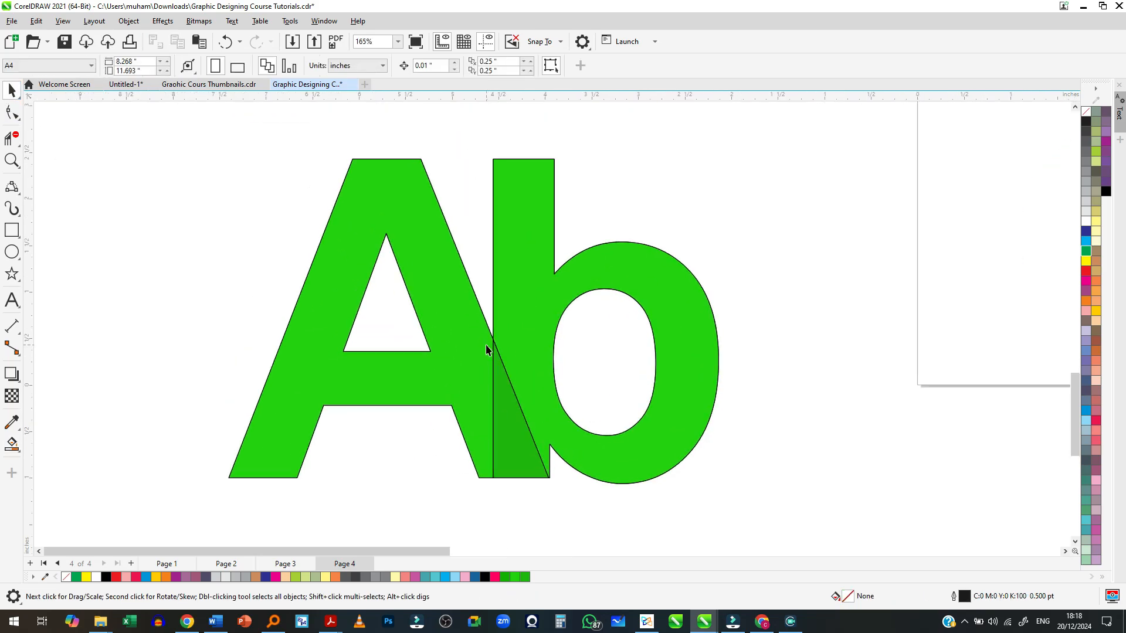
# Undo the Smart Fill colors on the A, the b and their overlap
pyautogui.scroll(-1, 487, 335)
pyautogui.hotkey('ctrl', 'z')
pyautogui.hotkey('ctrl', 'z')
pyautogui.hotkey('ctrl', 'z')
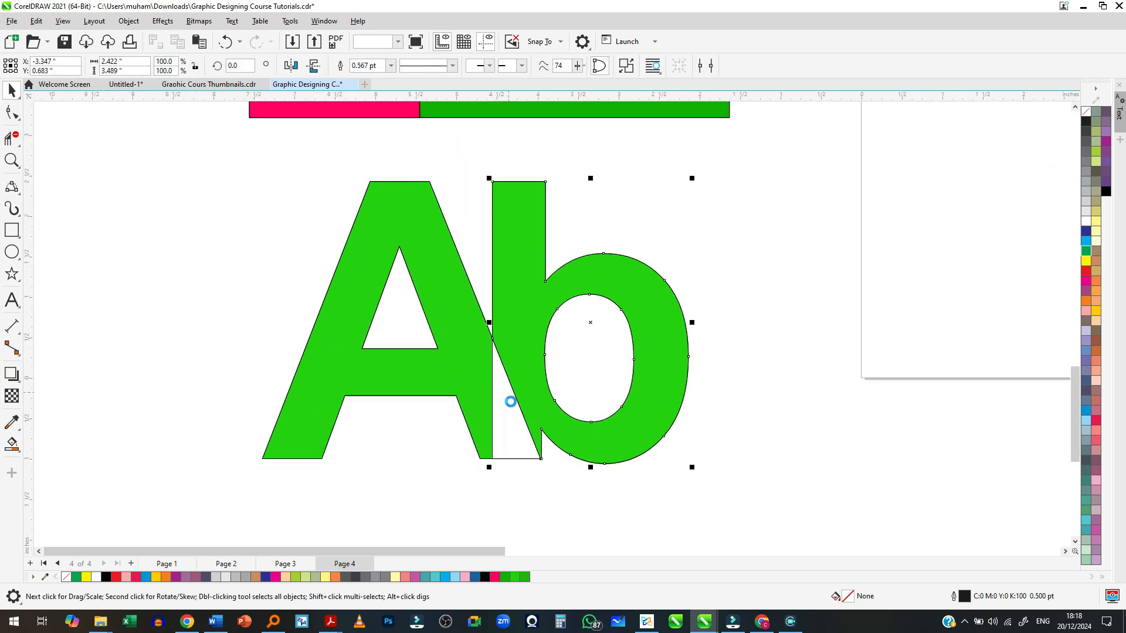
pyautogui.click(175, 260)
pyautogui.click(493, 385)
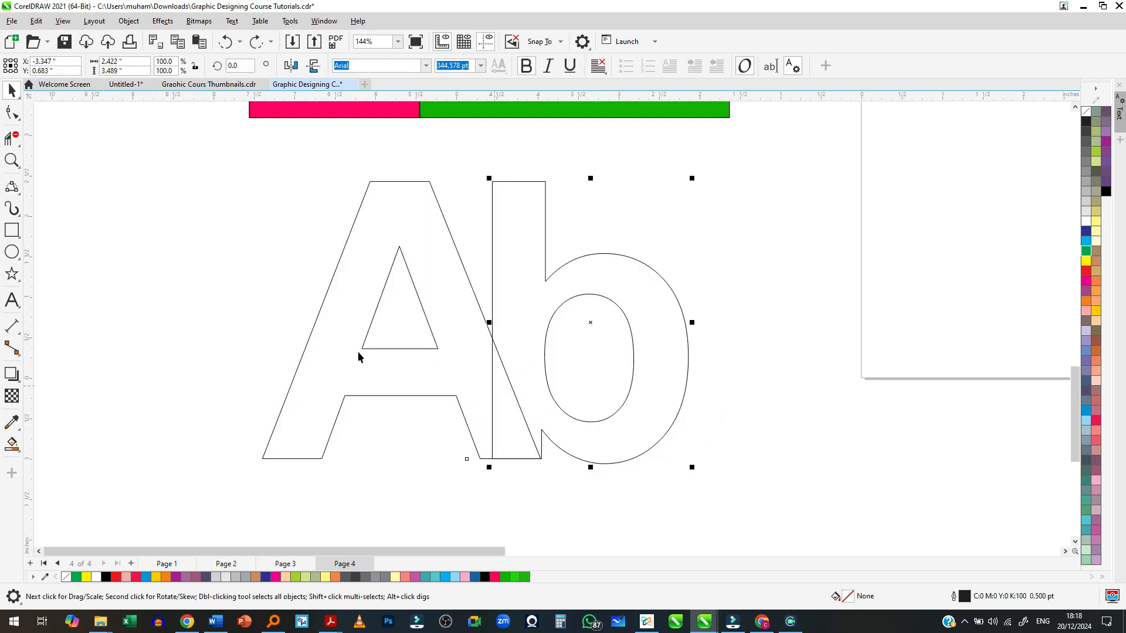
pyautogui.click(12, 138)
pyautogui.scroll(2, 493, 501)
pyautogui.scroll(3, 492, 469)
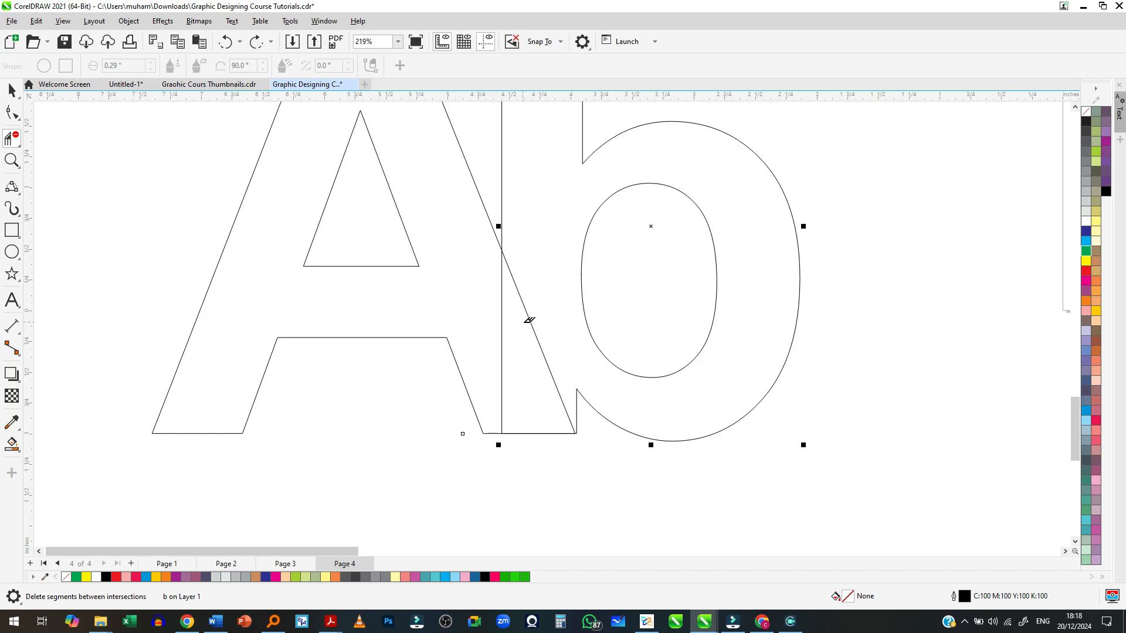
pyautogui.click(12, 89)
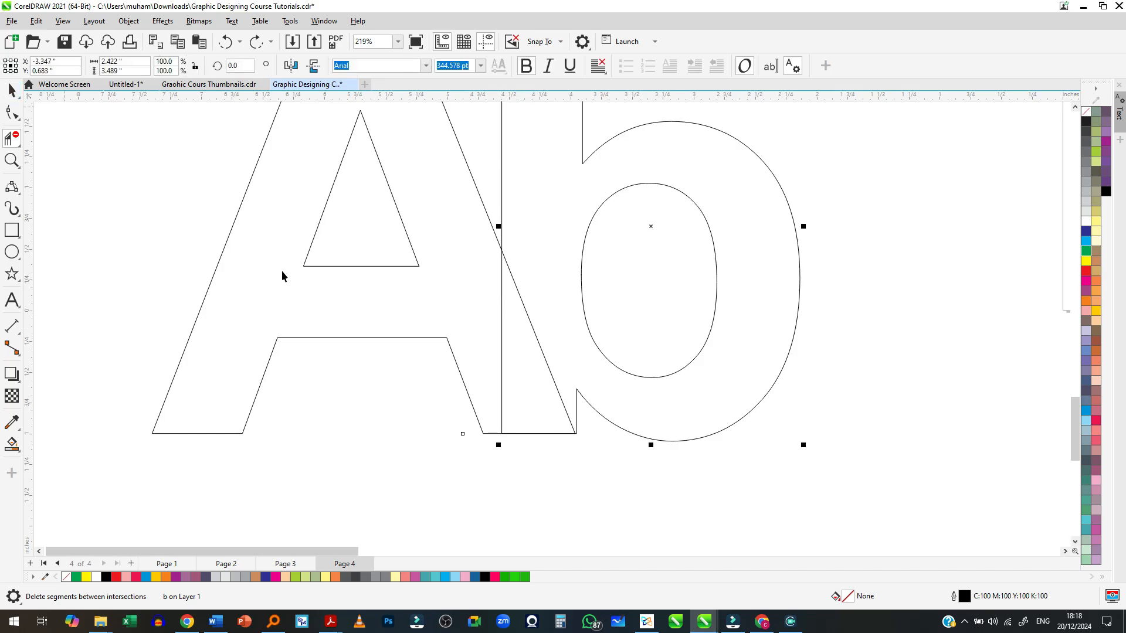
pyautogui.click(283, 273)
pyautogui.scroll(-1, 363, 340)
pyautogui.scroll(1, 447, 335)
pyautogui.keyDown('shift'); pyautogui.click(539, 332); pyautogui.keyUp('shift')
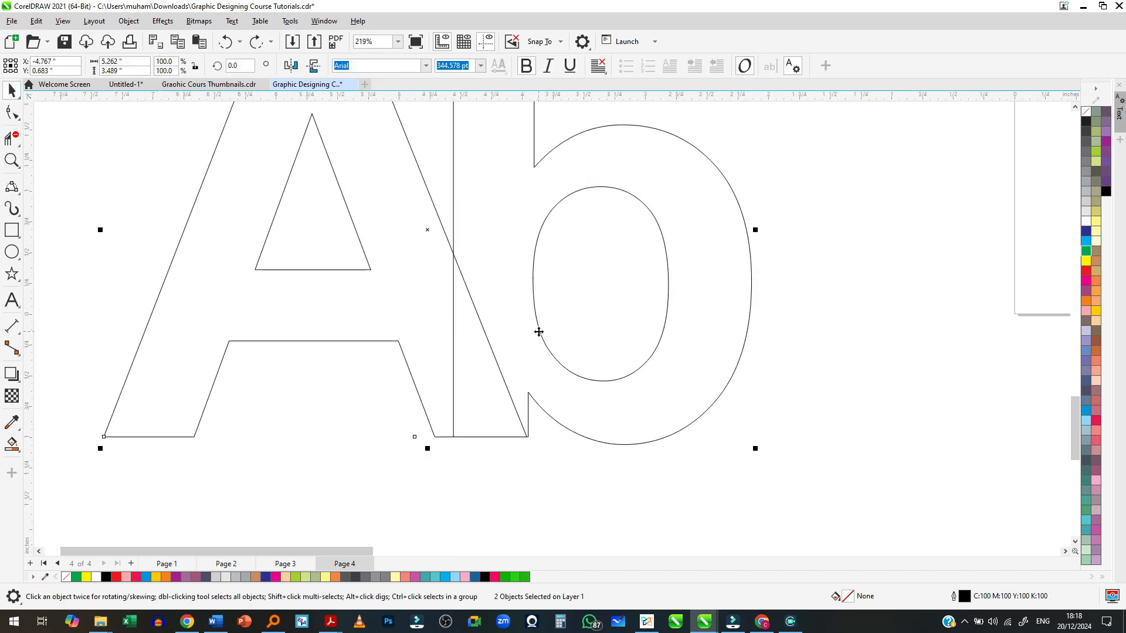
pyautogui.click(117, 265)
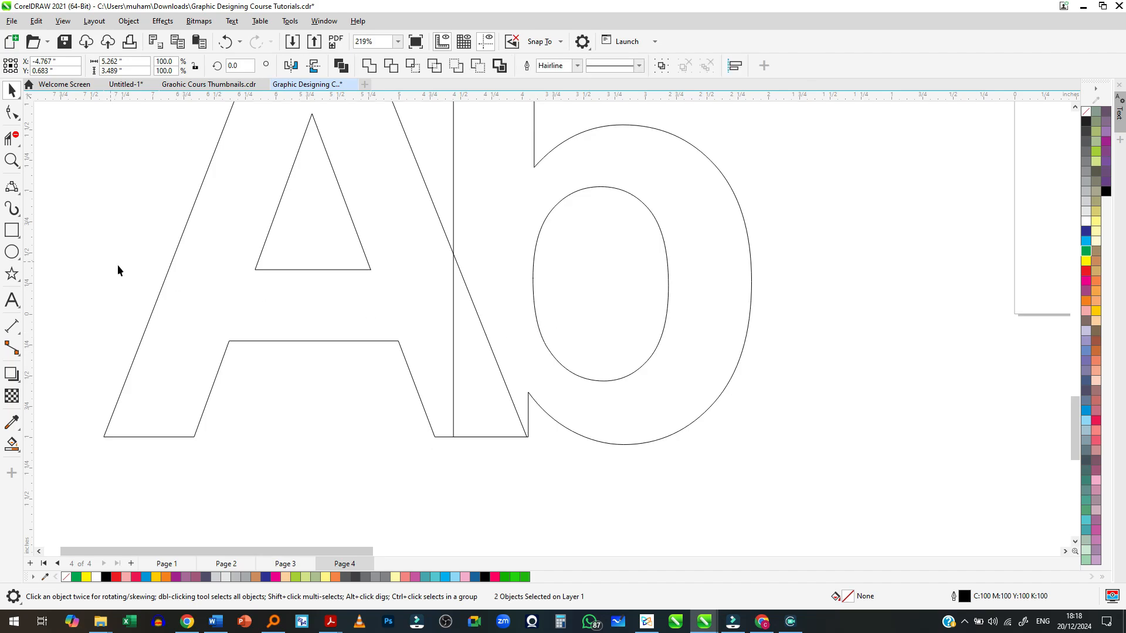
# Remove the A's outline segment inside the stem of the b using Virtual Segment Delete
pyautogui.click(13, 137)
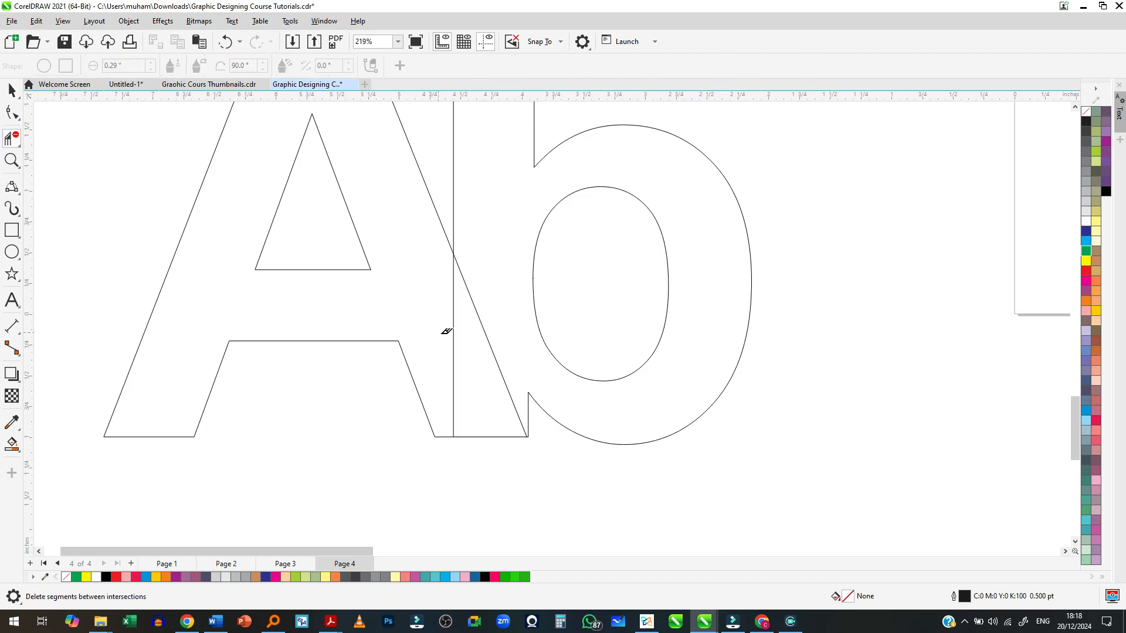
pyautogui.click(501, 362)
pyautogui.scroll(-2, 505, 359)
pyautogui.press('space')
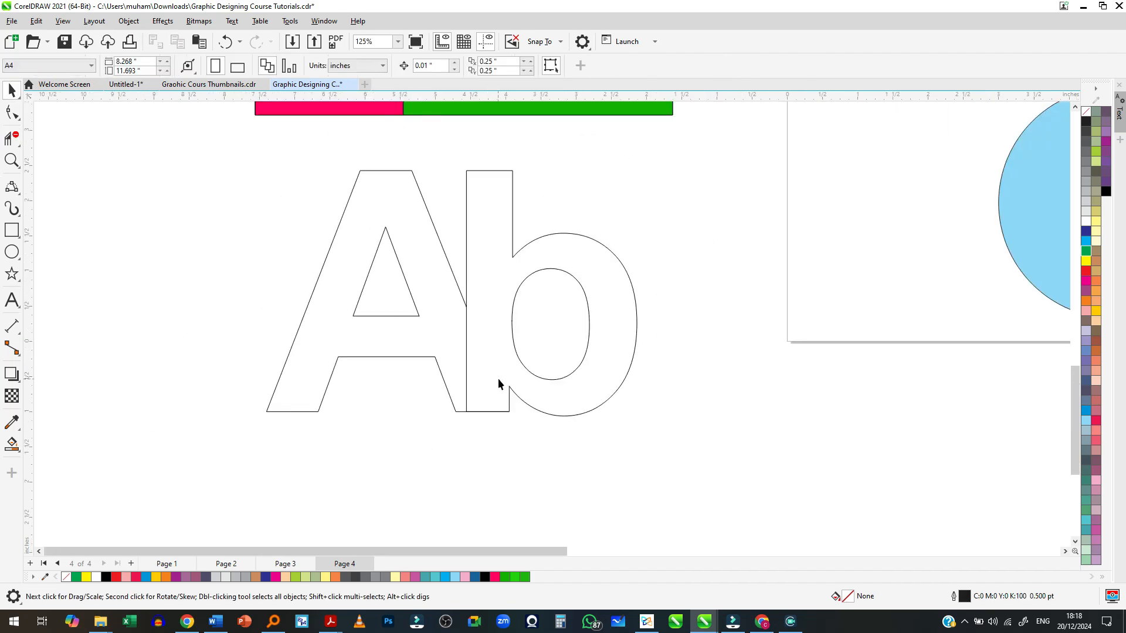
# Fill the b with red and the A with green
pyautogui.click(1086, 278)
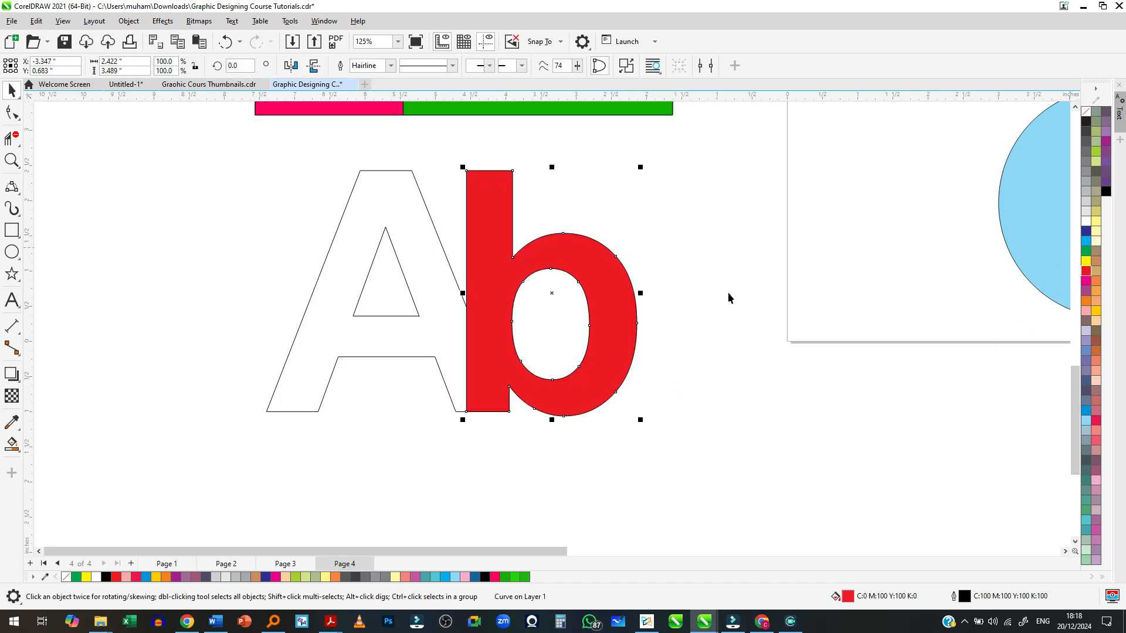
pyautogui.click(433, 309)
pyautogui.click(1085, 254)
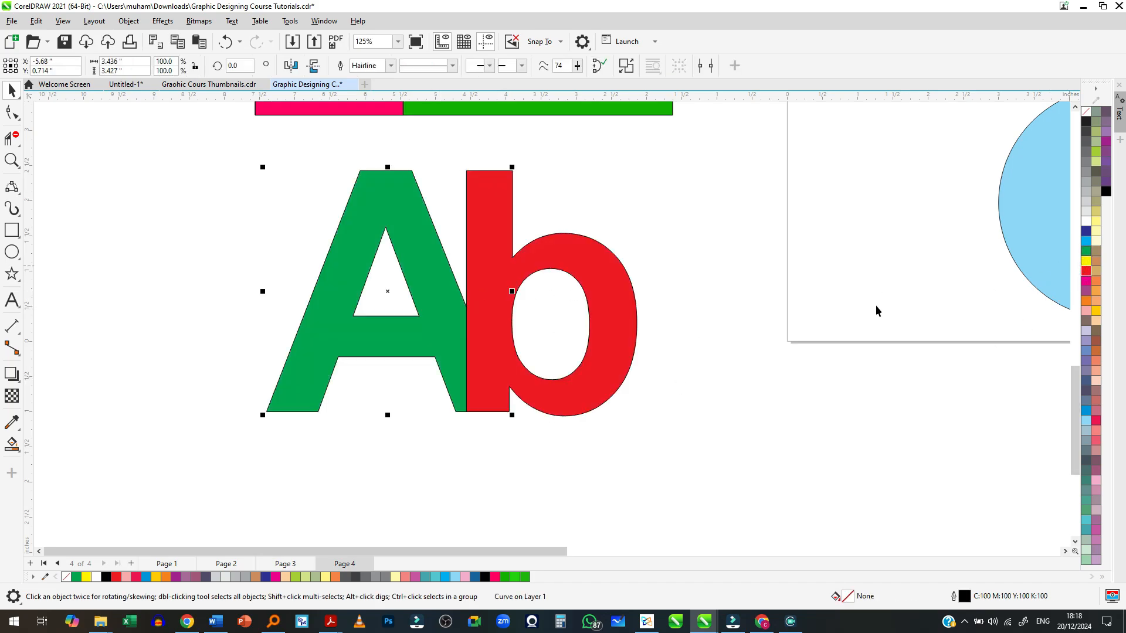
pyautogui.click(570, 311)
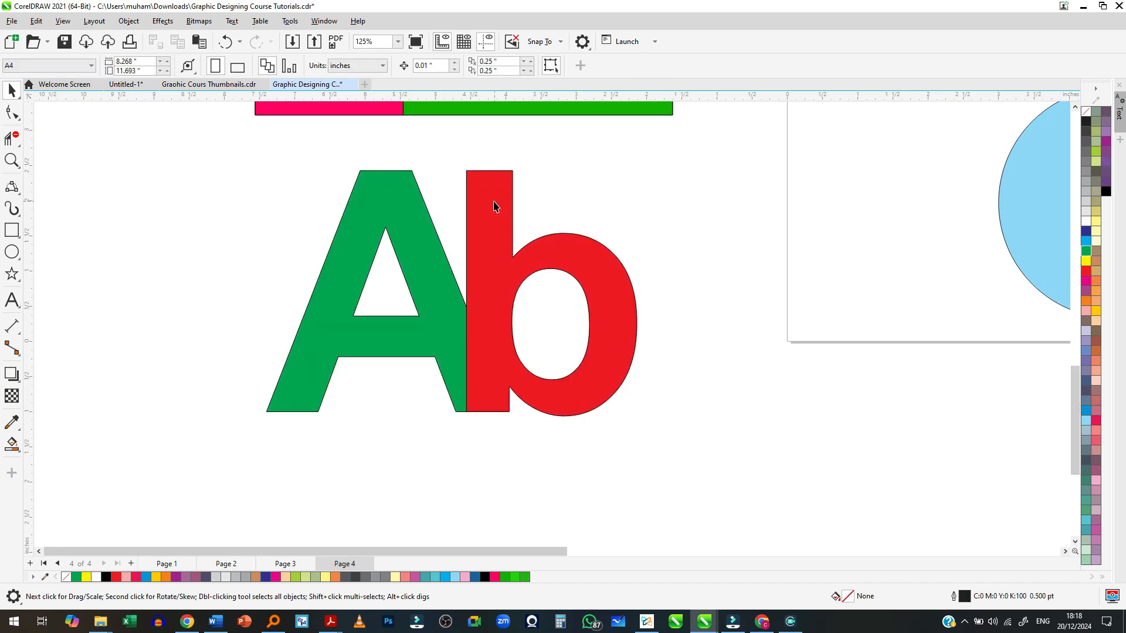
# Draw an ellipse about 5.06 by 3.03 inches below the page, with a second one about 4.52 by 2.67 inches inside it
pyautogui.scroll(-2, 494, 205)
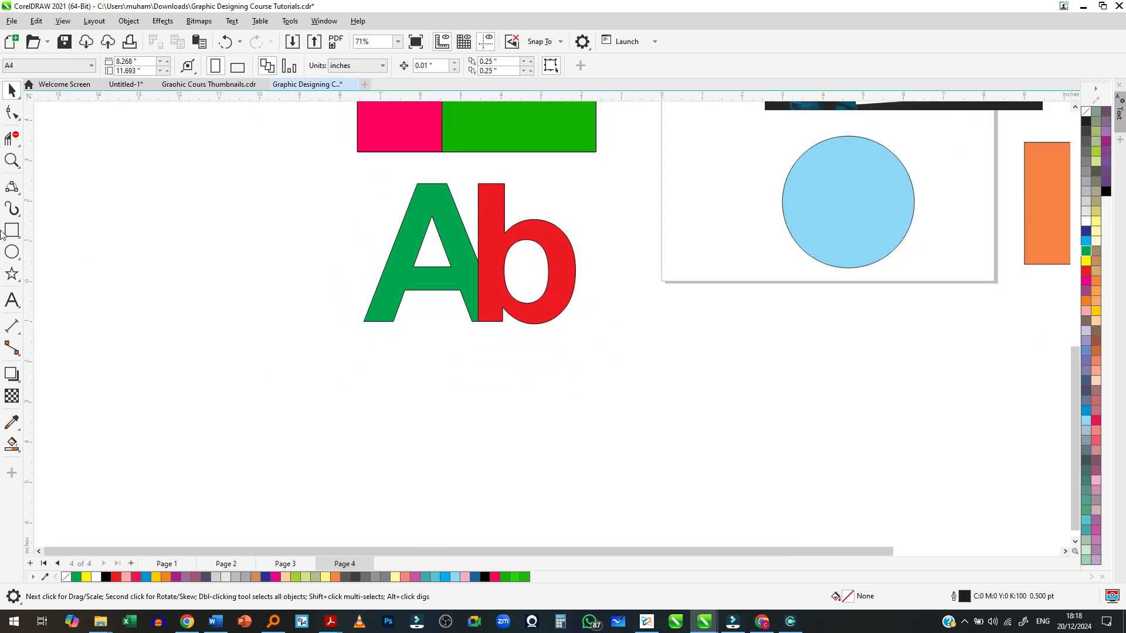
pyautogui.click(11, 252)
pyautogui.moveTo(627, 352); pyautogui.dragTo(831, 475)
pyautogui.scroll(-4, 606, 338)
pyautogui.scroll(5, 835, 429)
pyautogui.scroll(3, 628, 339)
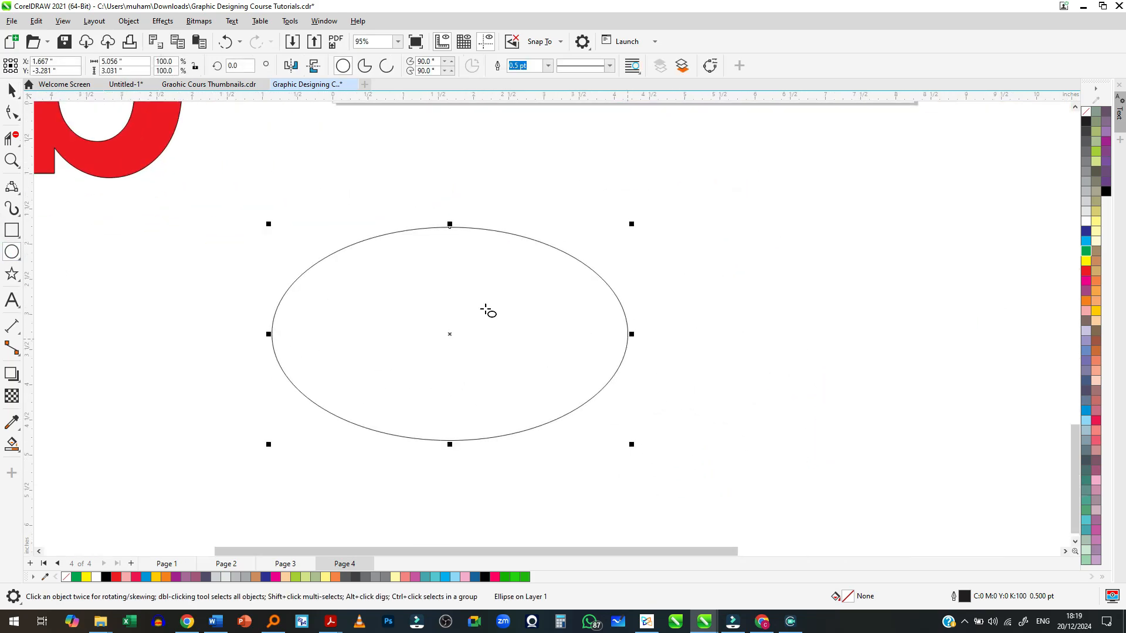
pyautogui.moveTo(292, 238)
pyautogui.mouseDown()
pyautogui.moveTo(563, 357)
pyautogui.moveTo(599, 393)
pyautogui.moveTo(611, 428)
pyautogui.mouseUp()
pyautogui.press('space')
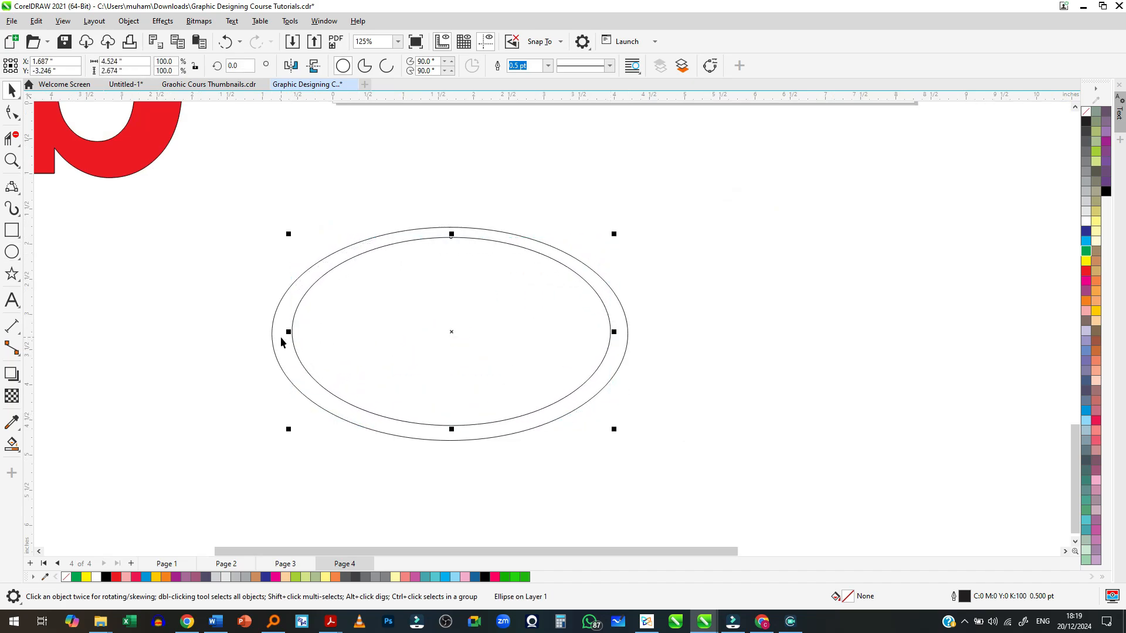
# Duplicate the pair of nested ellipses to the right so that the two rings overlap
pyautogui.click(273, 336)
pyautogui.click(360, 308)
pyautogui.scroll(-1, 416, 265)
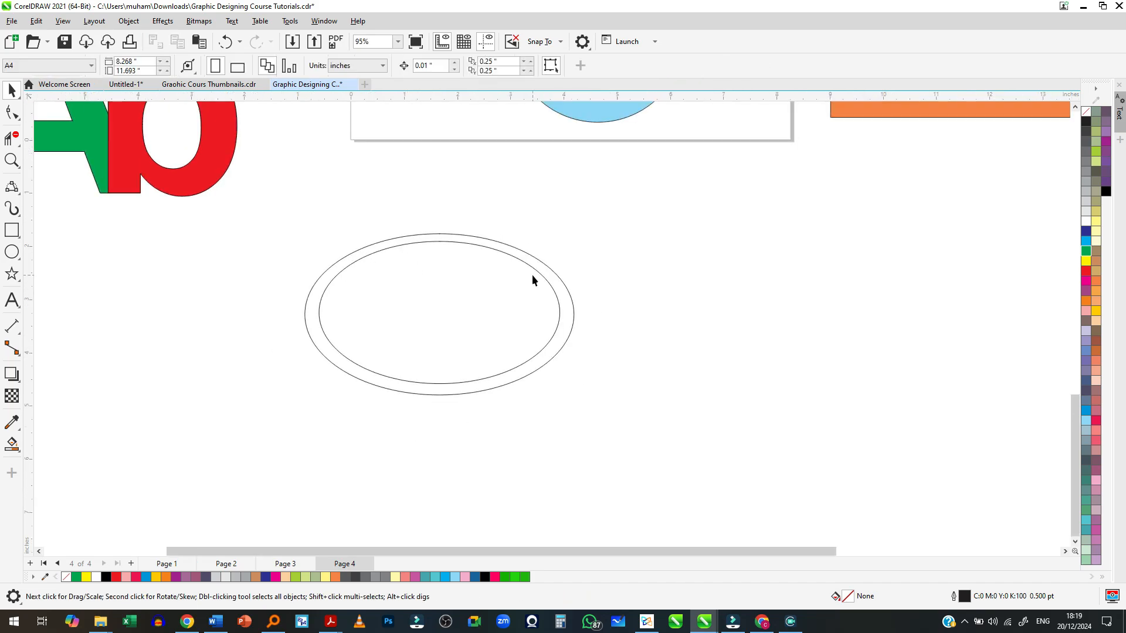
pyautogui.moveTo(212, 387); pyautogui.dragTo(212, 387)
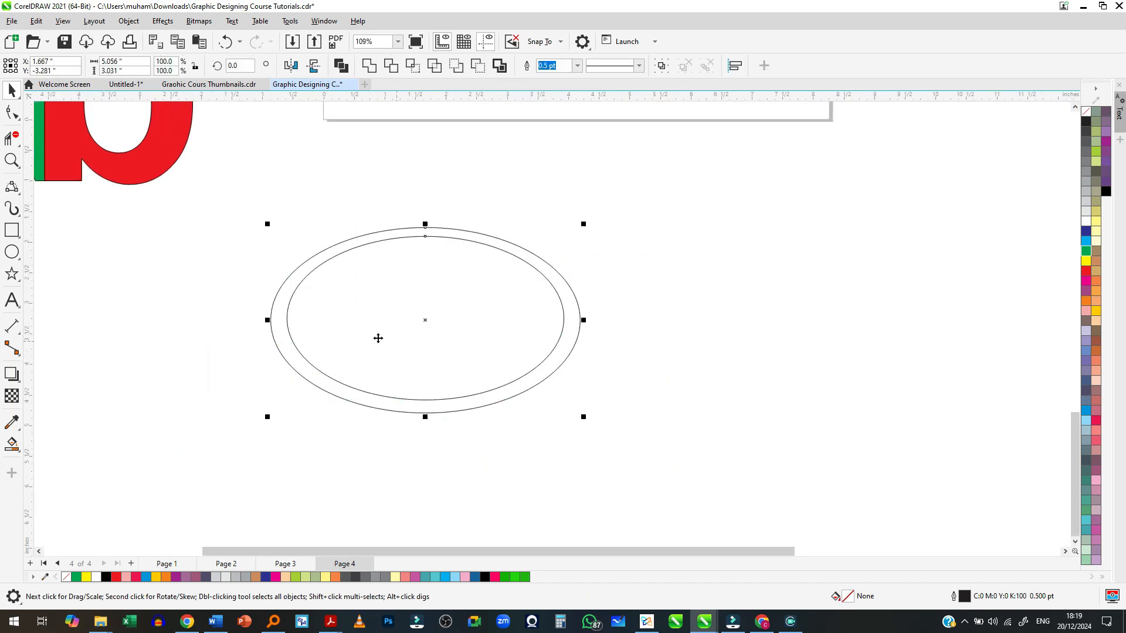
pyautogui.moveTo(377, 334); pyautogui.dragTo(621, 352)
pyautogui.scroll(1, 621, 302)
pyautogui.scroll(2, 620, 302)
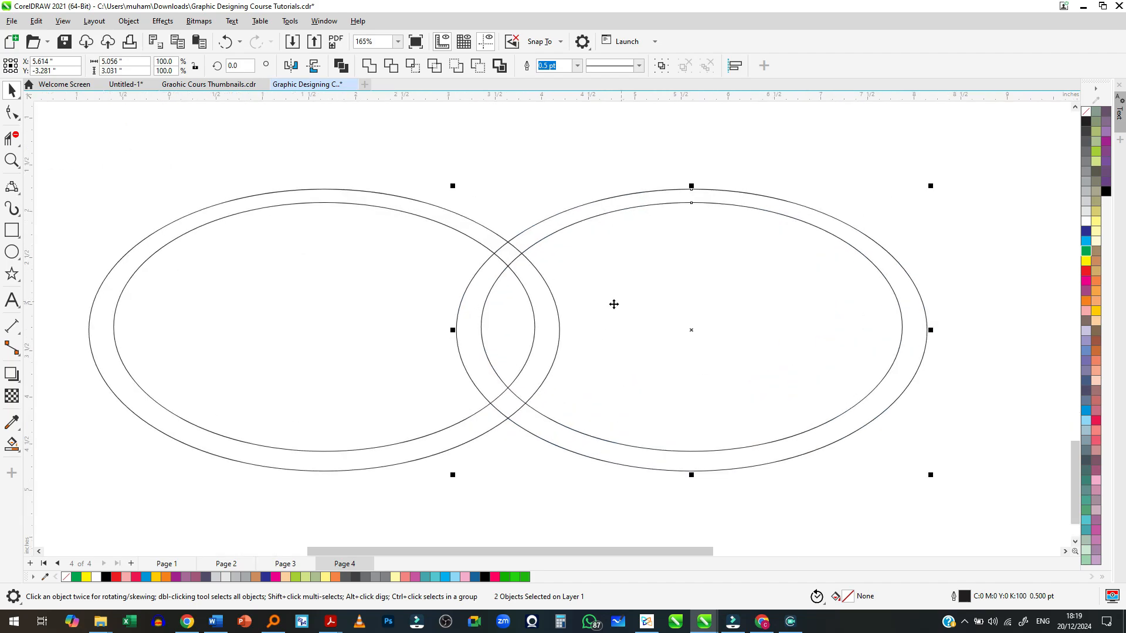
pyautogui.scroll(-4, 557, 238)
# Narrow all four ellipses together horizontally so that the two overlapping rings become rounder
pyautogui.moveTo(834, 170); pyautogui.dragTo(209, 420)
pyautogui.moveTo(771, 293); pyautogui.dragTo(635, 293)
pyautogui.click(512, 421)
pyautogui.scroll(4, 419, 238)
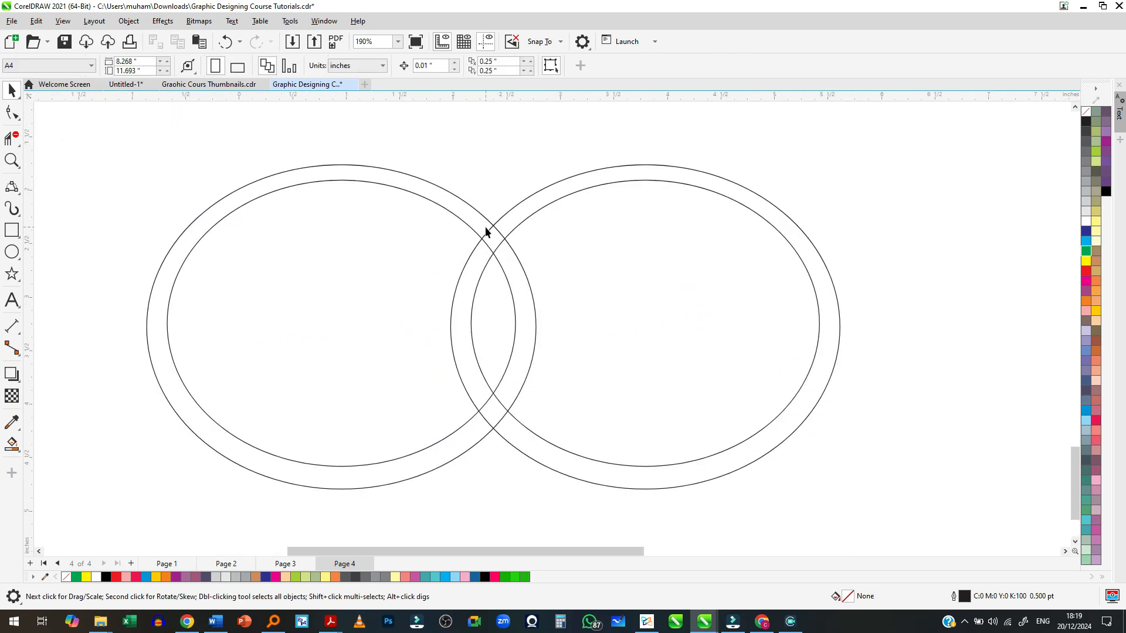
pyautogui.scroll(2, 498, 240)
pyautogui.scroll(1, 499, 241)
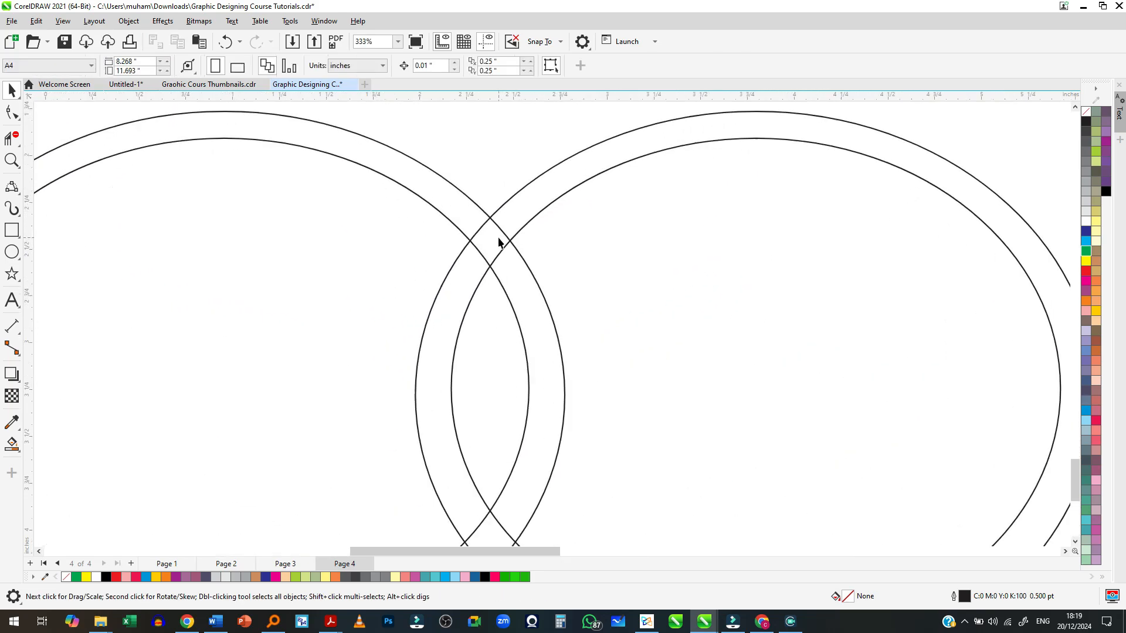
pyautogui.scroll(-3, 500, 238)
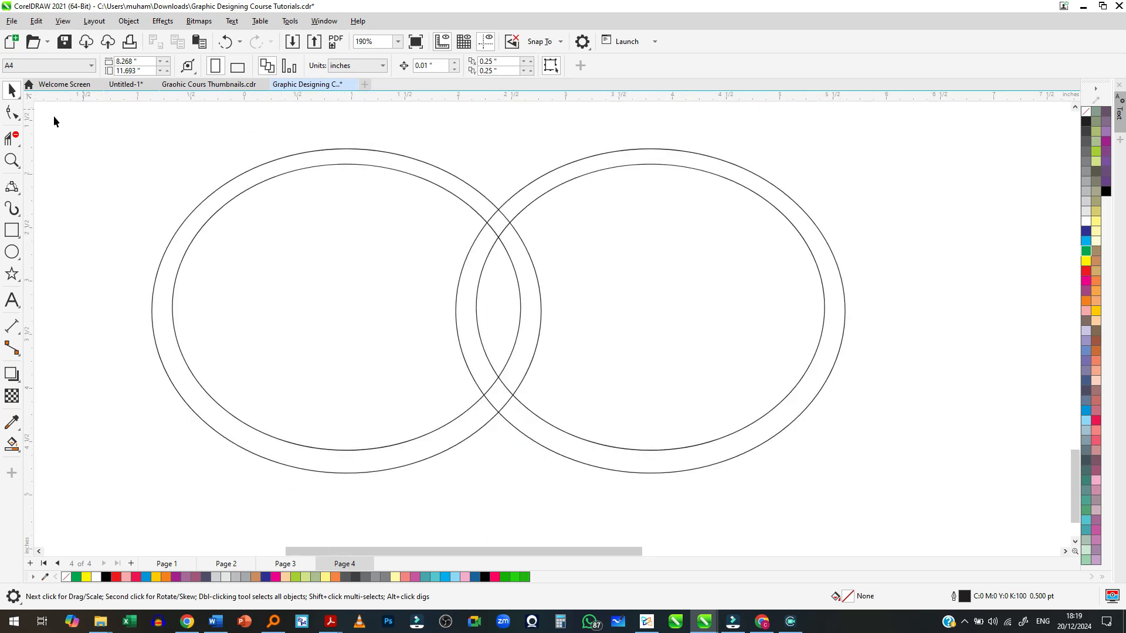
# Remove the left ring's outlines inside the right ring's band at the upper crossing with Virtual Segment Delete
pyautogui.click(12, 139)
pyautogui.scroll(3, 542, 211)
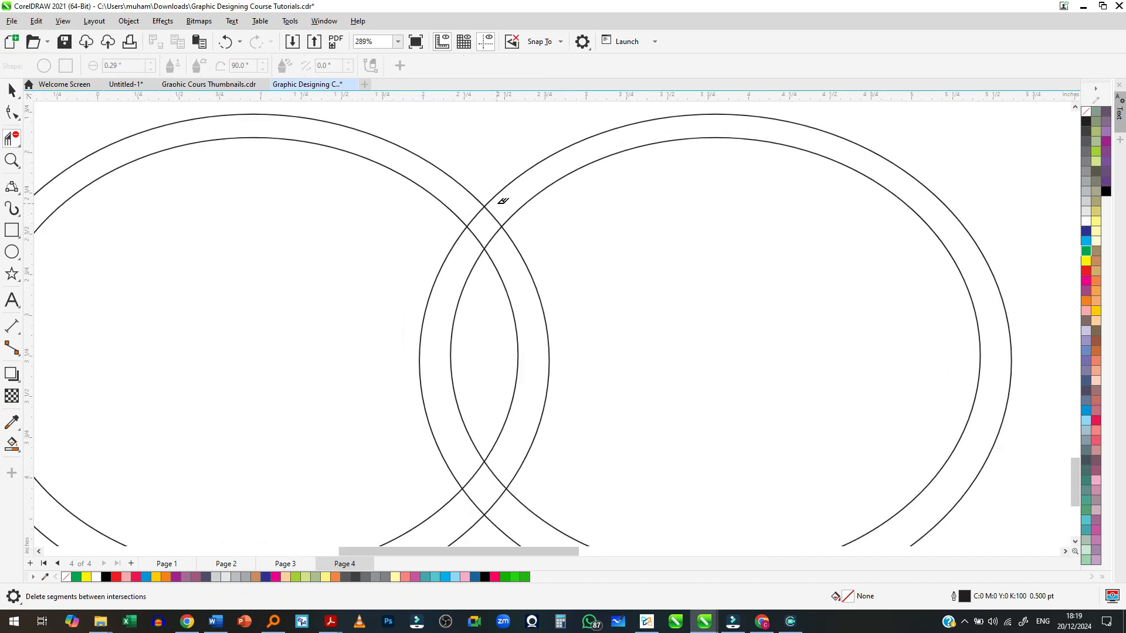
pyautogui.scroll(2, 472, 233)
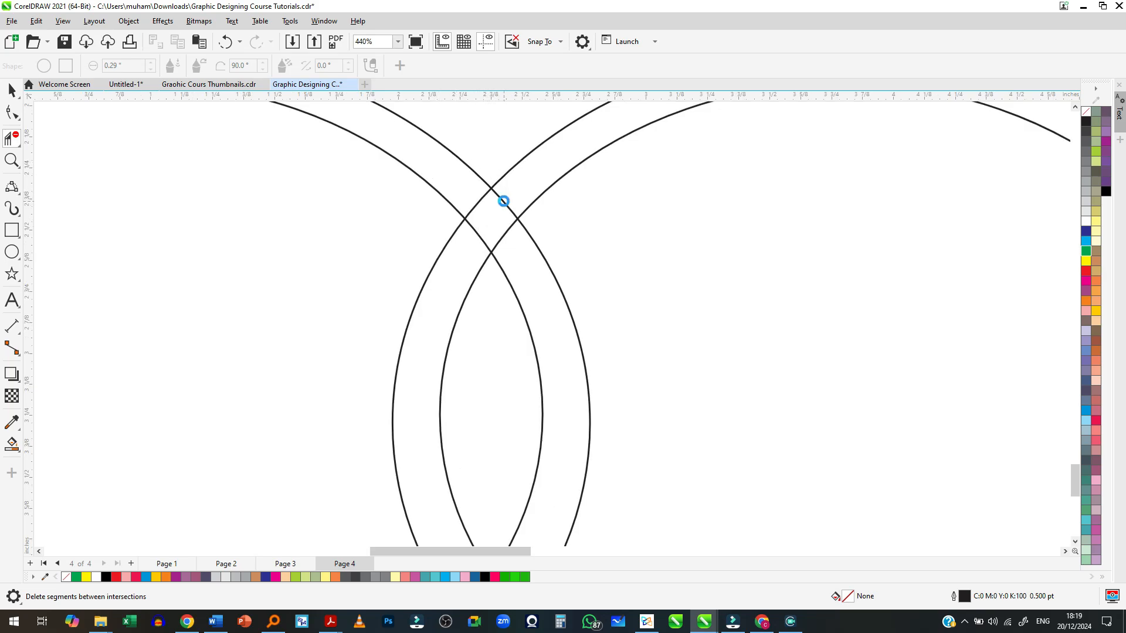
pyautogui.click(504, 202)
pyautogui.scroll(-3, 481, 220)
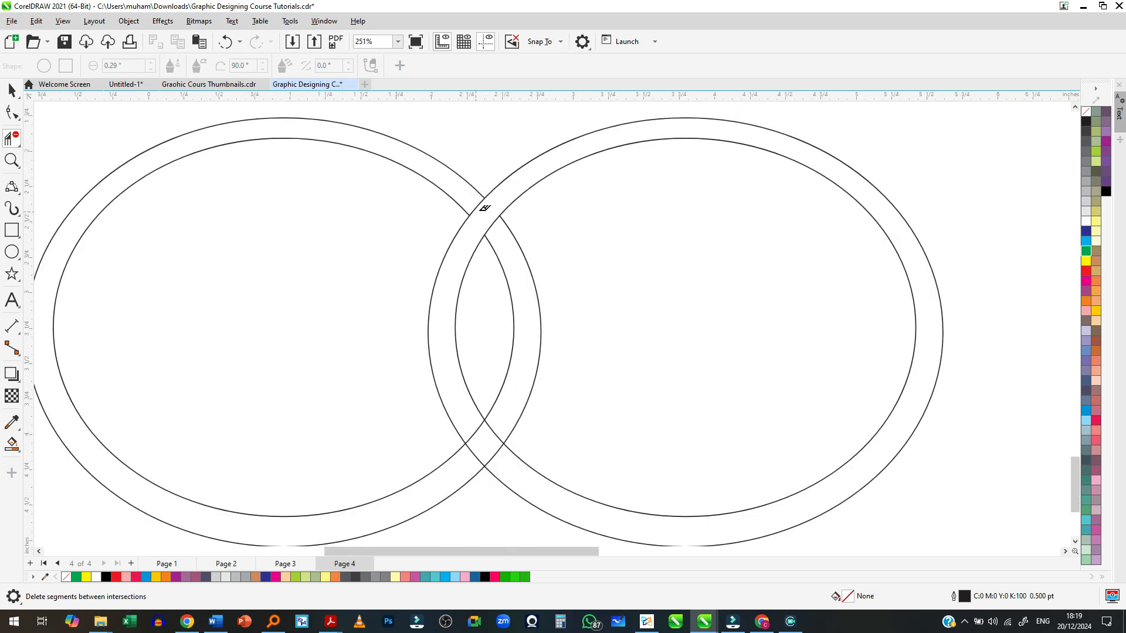
pyautogui.scroll(-2, 476, 187)
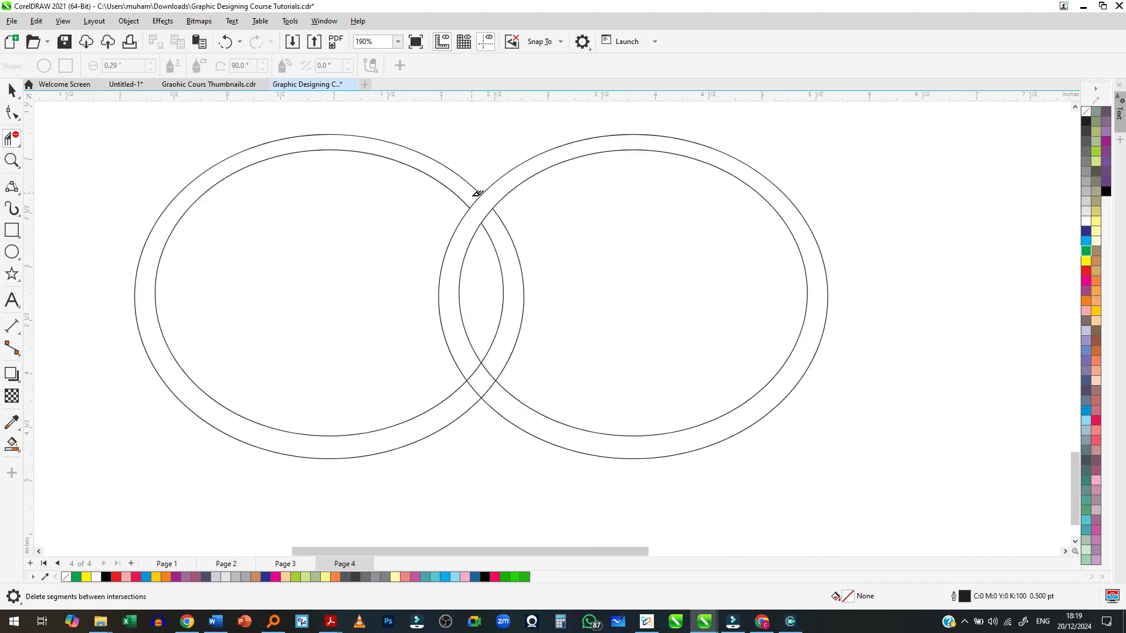
# Delete the right ring's outline segments inside the left ring's band at the lower crossing so the rings interlock
pyautogui.scroll(2, 484, 390)
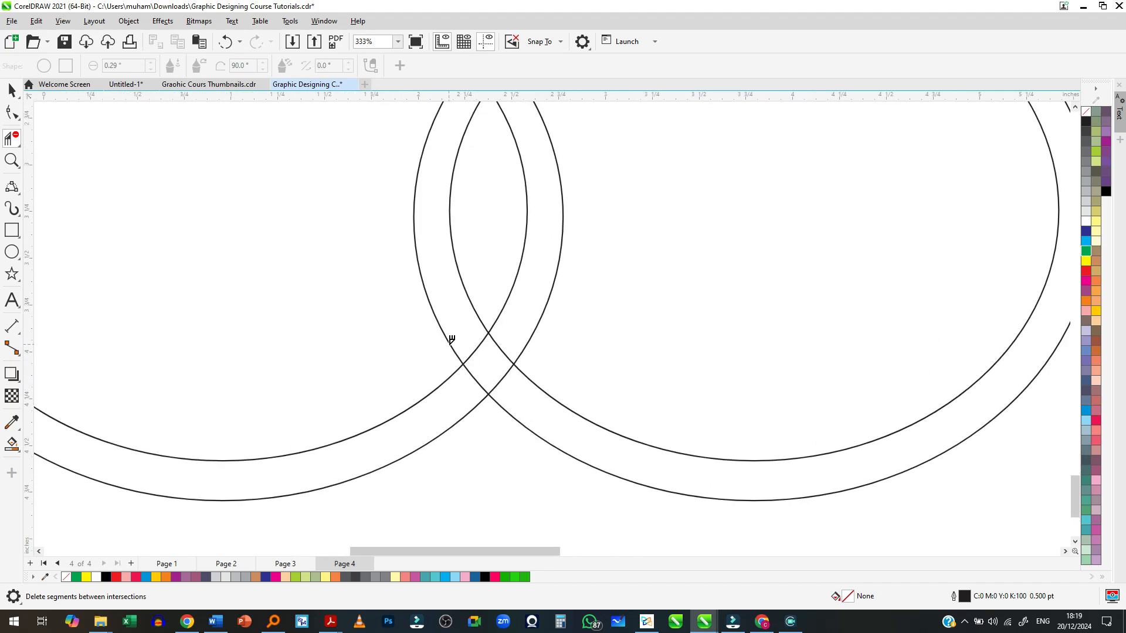
pyautogui.click(473, 371)
pyautogui.click(503, 349)
pyautogui.scroll(-3, 494, 346)
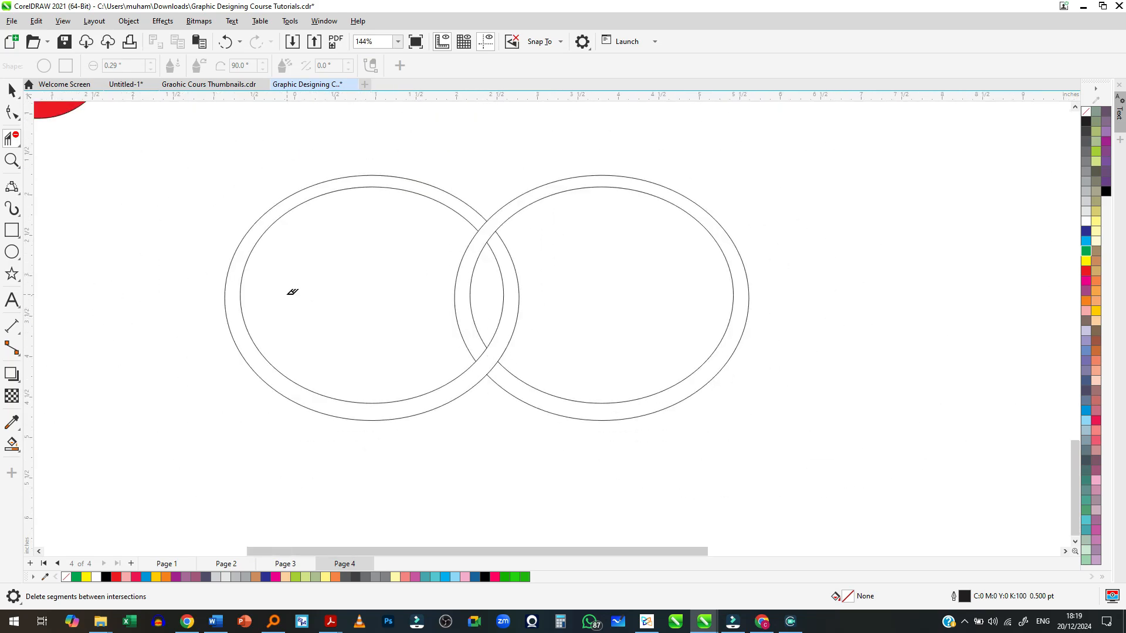
pyautogui.scroll(2, 292, 292)
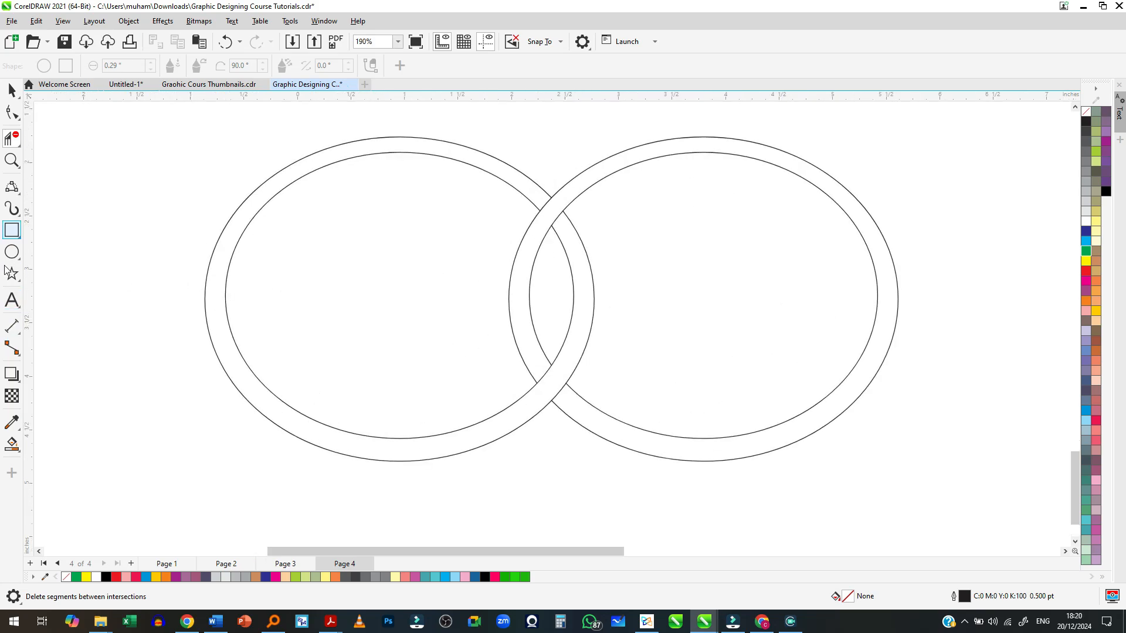
# Smart Fill the left ring with green #1FB50E and the right ring with blue #0E8EB5
pyautogui.click(12, 444)
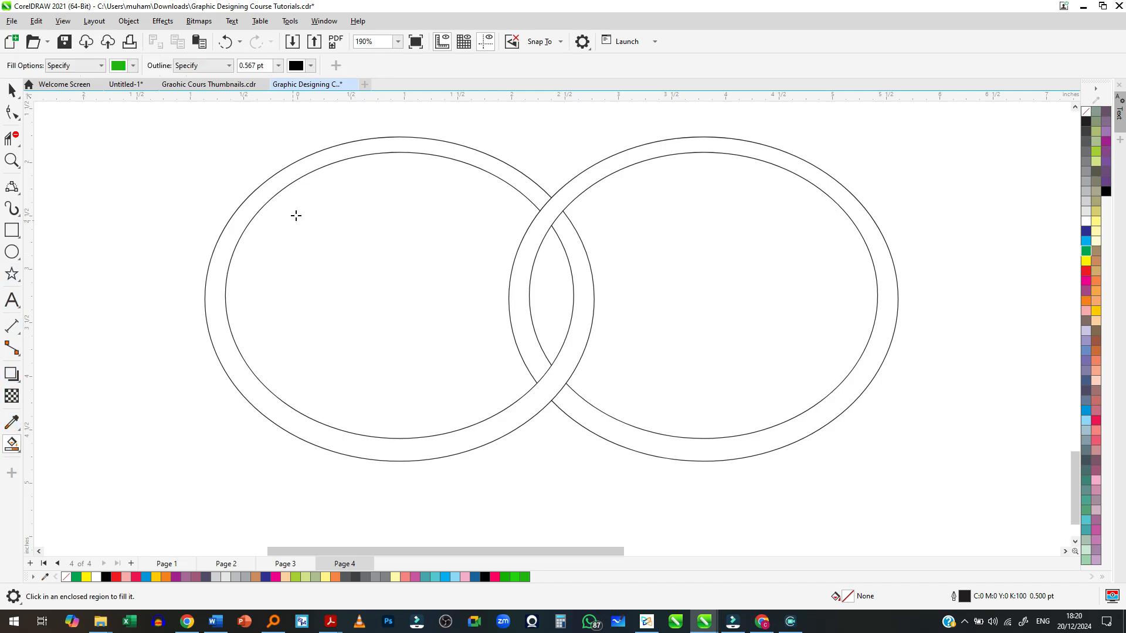
pyautogui.click(320, 157)
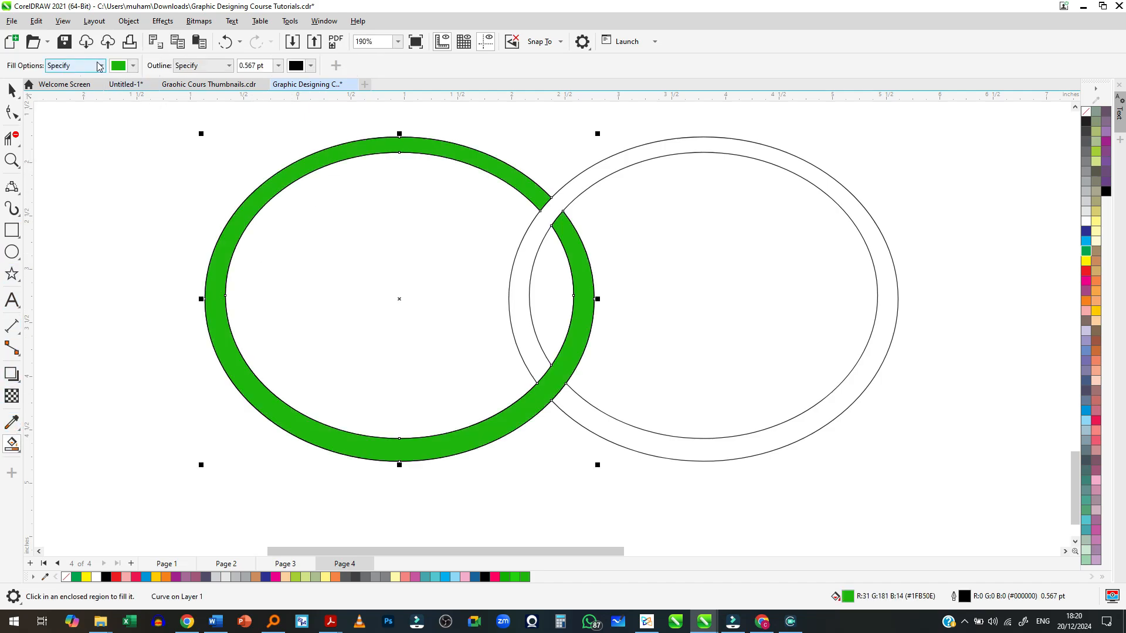
pyautogui.click(118, 66)
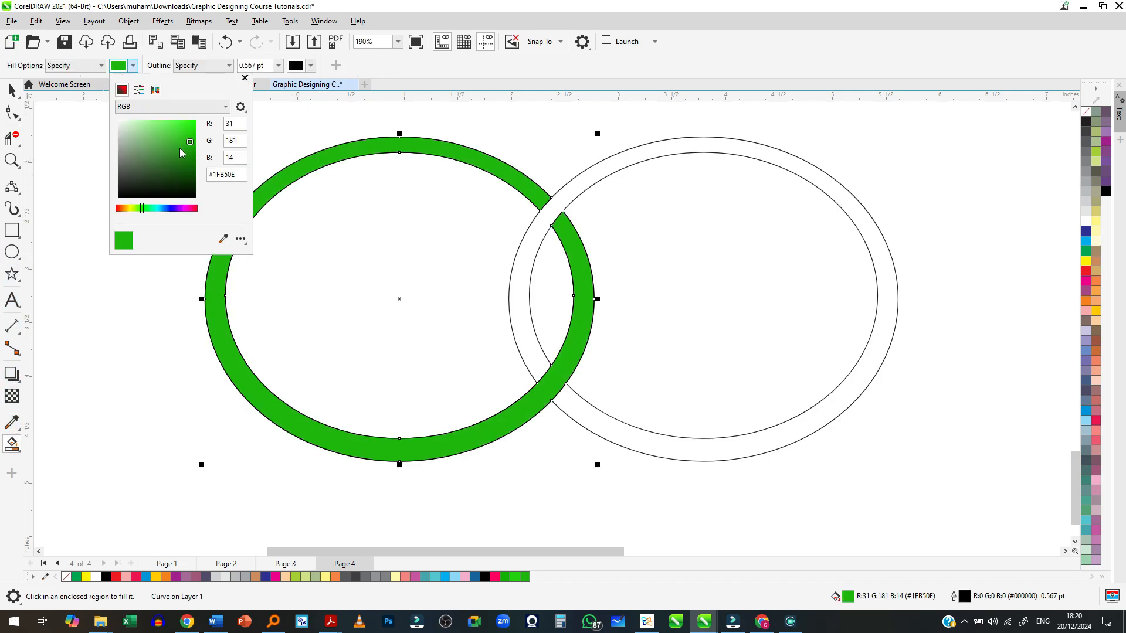
pyautogui.click(180, 208)
pyautogui.moveTo(156, 208); pyautogui.dragTo(161, 209)
pyautogui.click(636, 164)
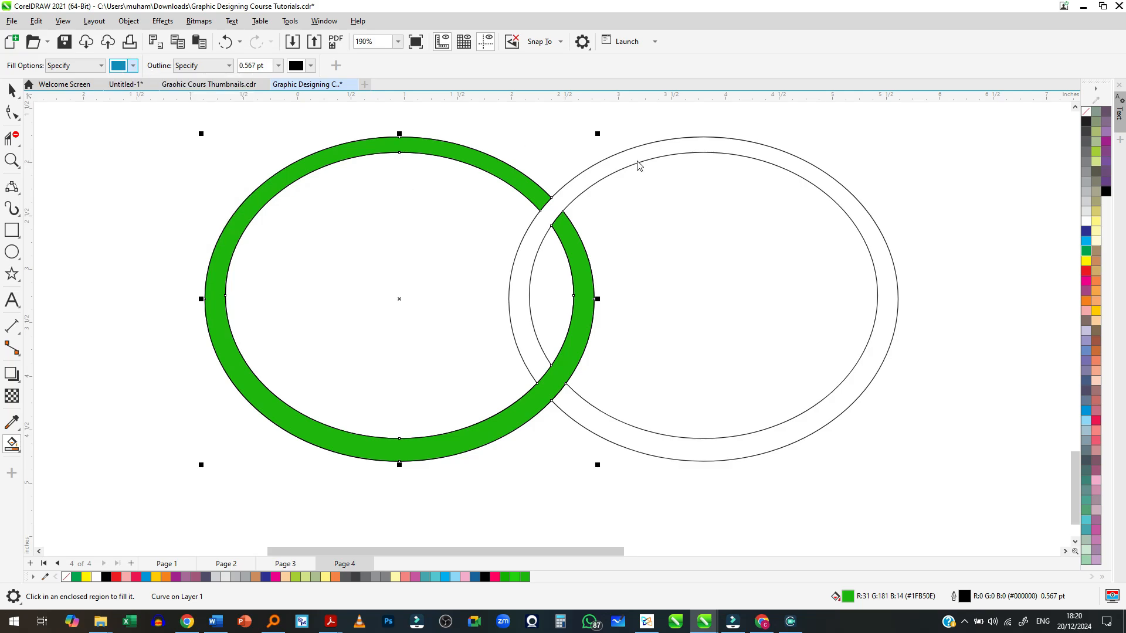
pyautogui.click(639, 159)
pyautogui.scroll(-2, 420, 234)
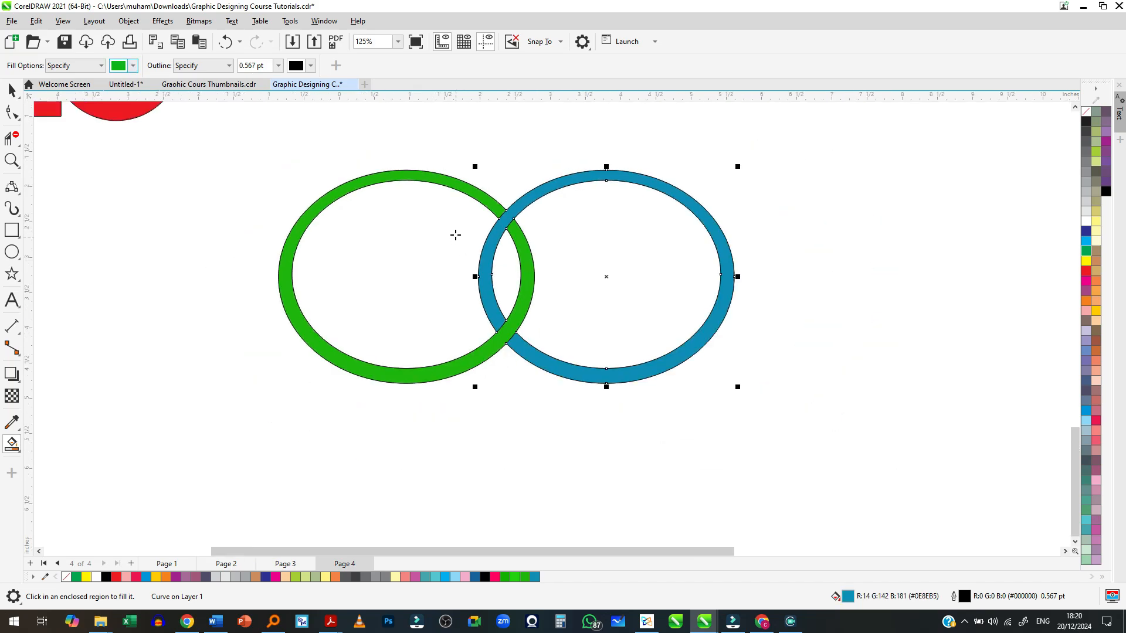
pyautogui.scroll(-3, 130, 268)
pyautogui.scroll(2, 655, 268)
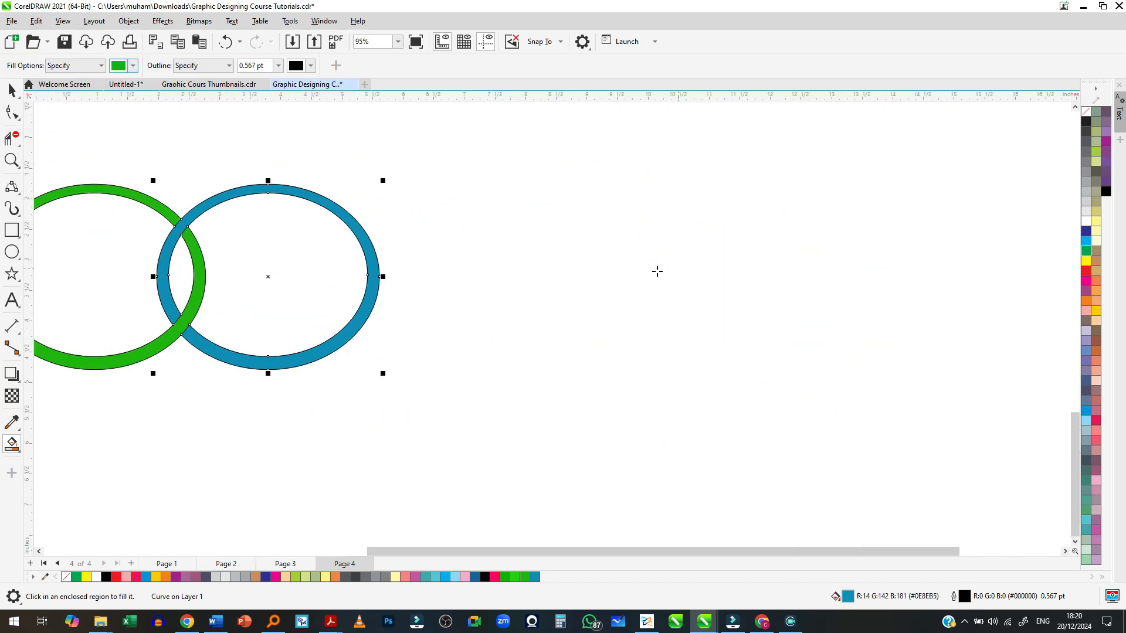
# Draw an upright rectangle about 2.6 by 3.39 inches in the empty area to the right of the rings
pyautogui.click(13, 235)
pyautogui.moveTo(496, 189)
pyautogui.mouseDown()
pyautogui.moveTo(534, 274)
pyautogui.moveTo(627, 388)
pyautogui.moveTo(657, 399)
pyautogui.mouseUp()
pyautogui.scroll(2, 716, 288)
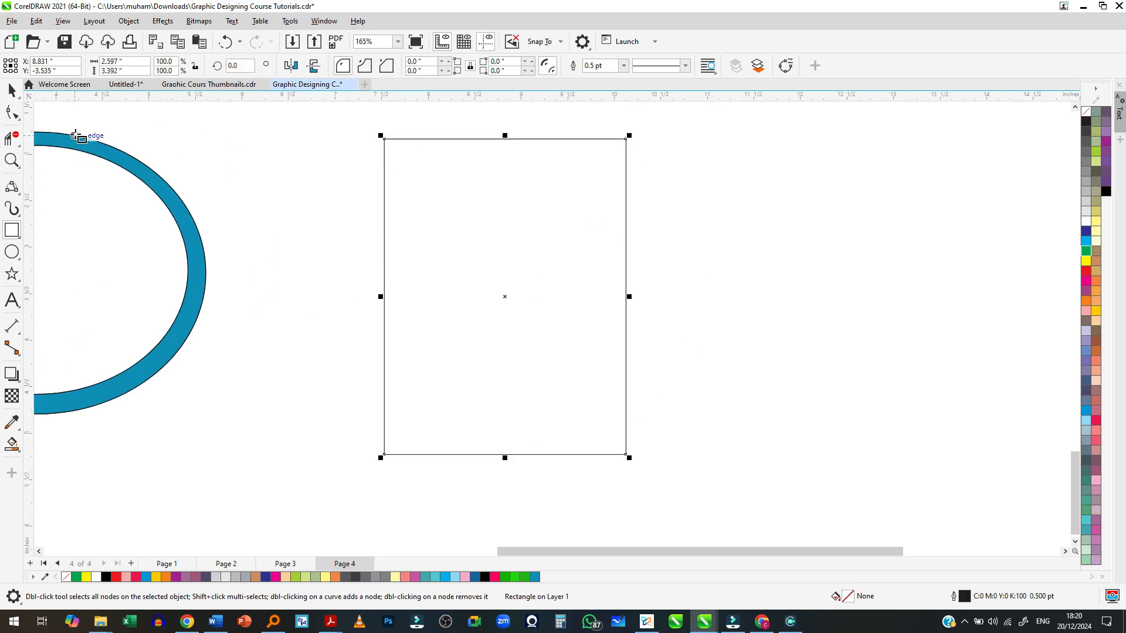
# Round all four corners of the rectangle to a radius of about 0.138 inches
pyautogui.click(7, 112)
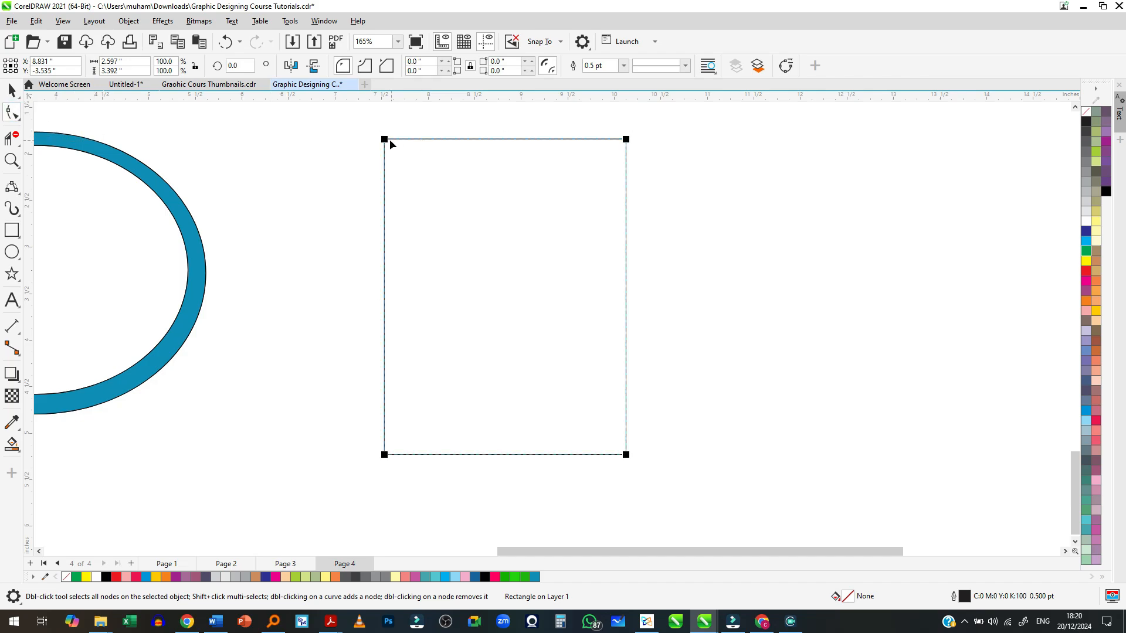
pyautogui.moveTo(389, 143); pyautogui.dragTo(396, 153)
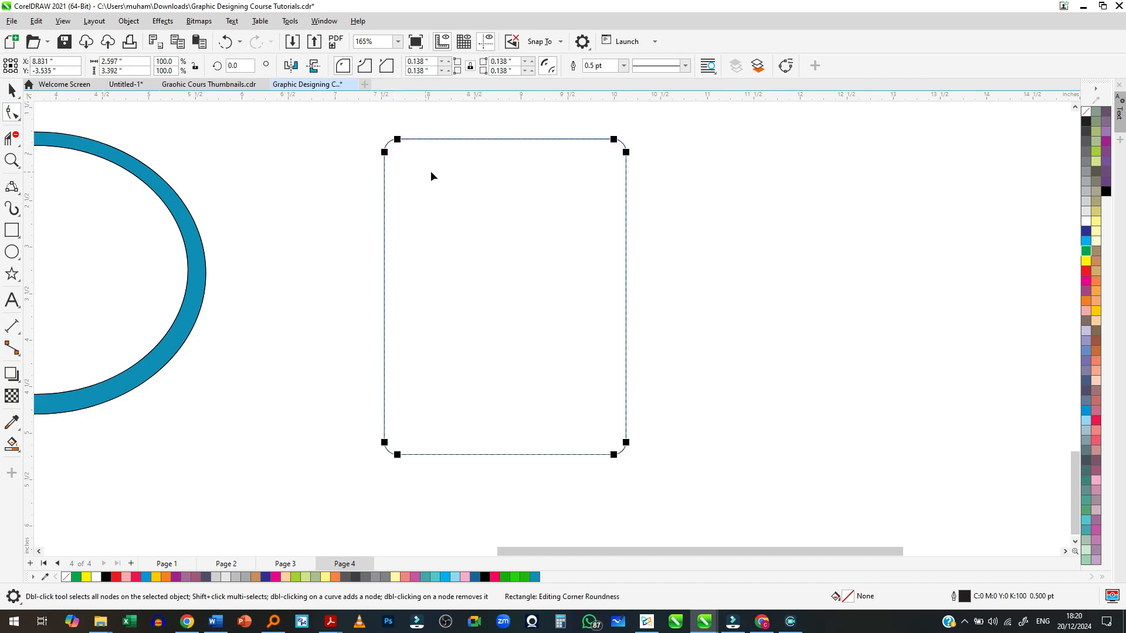
pyautogui.scroll(1, 466, 135)
pyautogui.scroll(-1, 533, 119)
pyautogui.scroll(2, 537, 124)
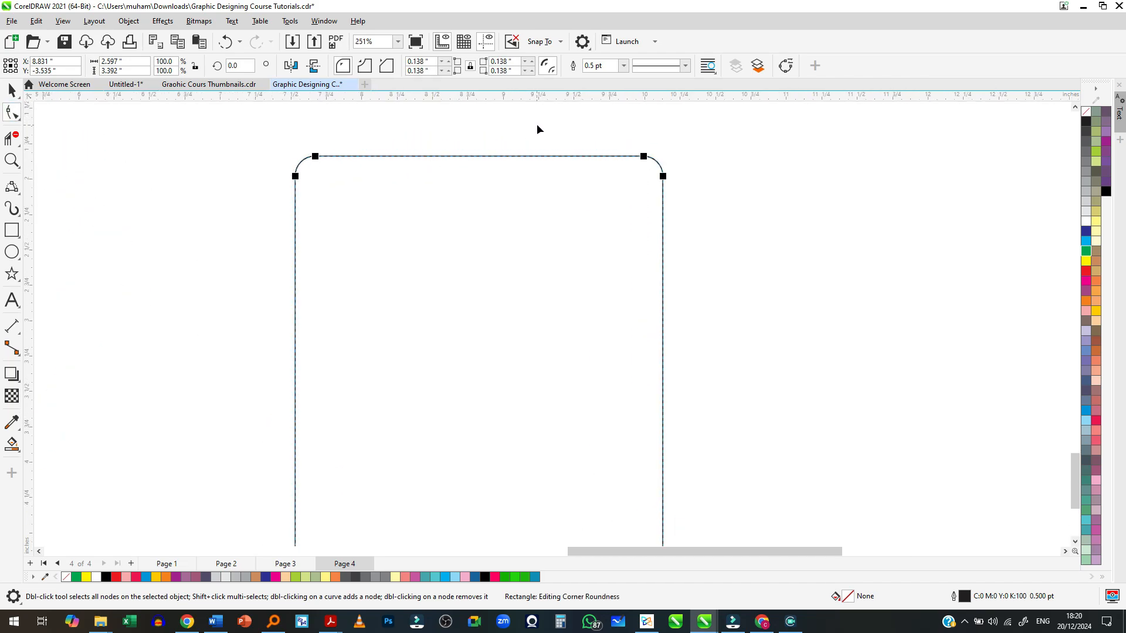
pyautogui.scroll(1, 537, 129)
pyautogui.scroll(-2, 524, 139)
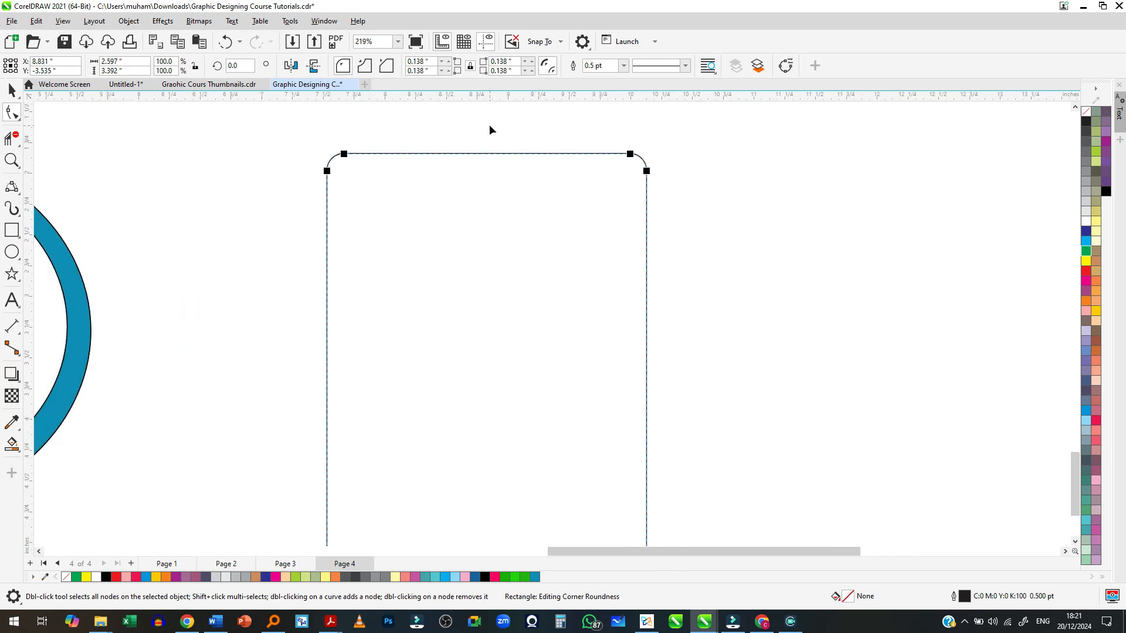
pyautogui.scroll(1, 490, 129)
pyautogui.scroll(-2, 424, 211)
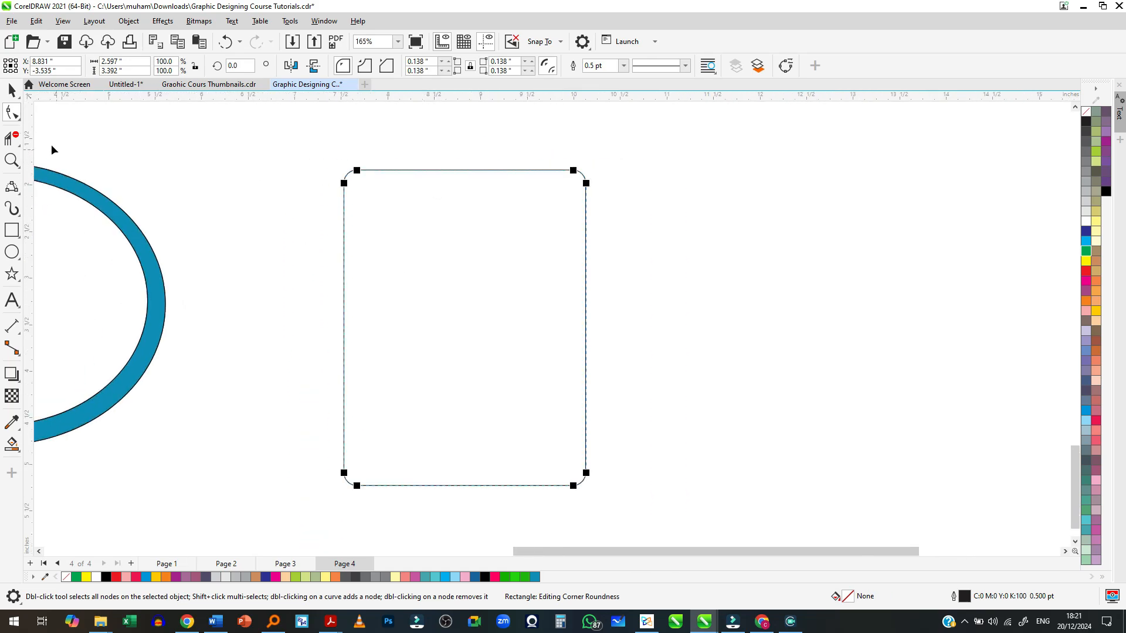
# Rotate the rounded rectangle clockwise to an angle of about 337.7 degrees and keep it selected
pyautogui.click(12, 89)
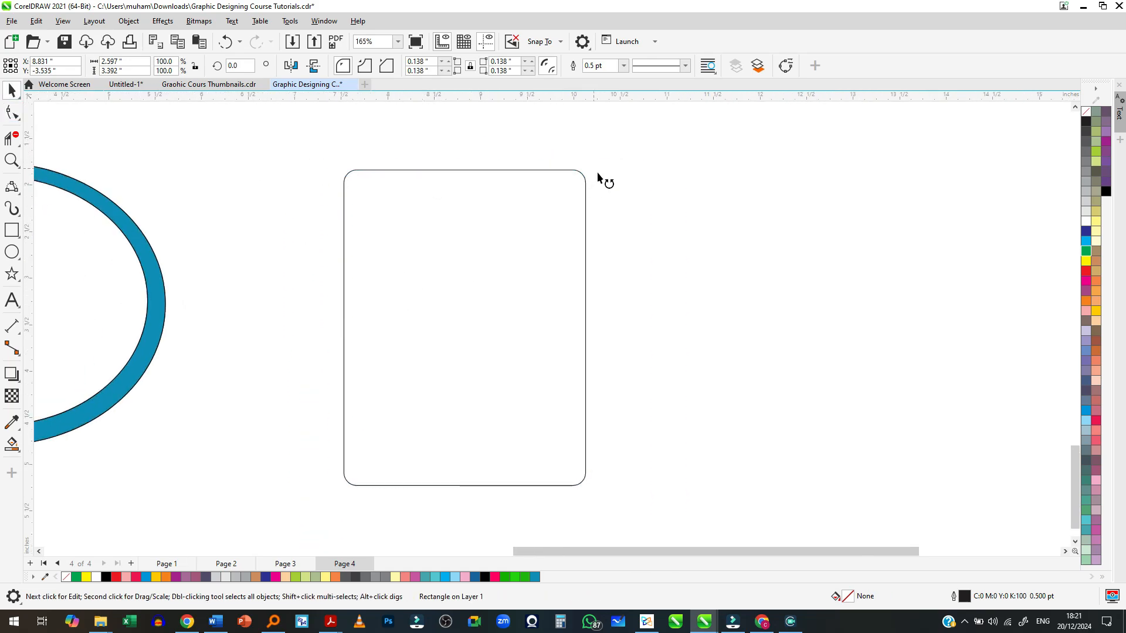
pyautogui.moveTo(604, 178); pyautogui.dragTo(642, 238)
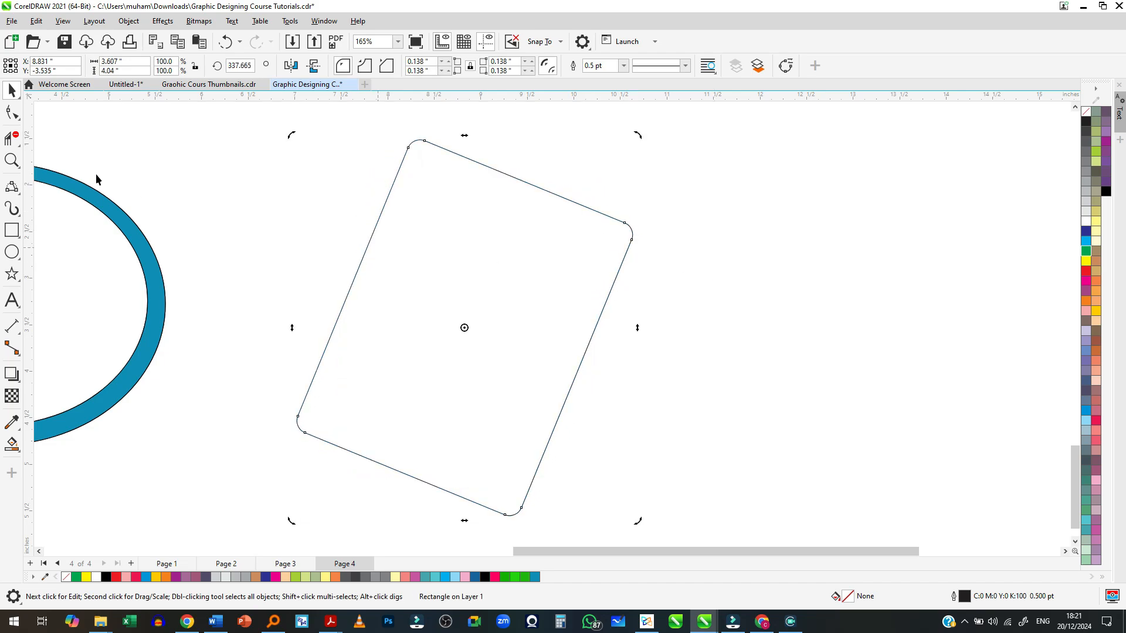
pyautogui.click(142, 178)
pyautogui.scroll(-2, 184, 207)
pyautogui.click(305, 279)
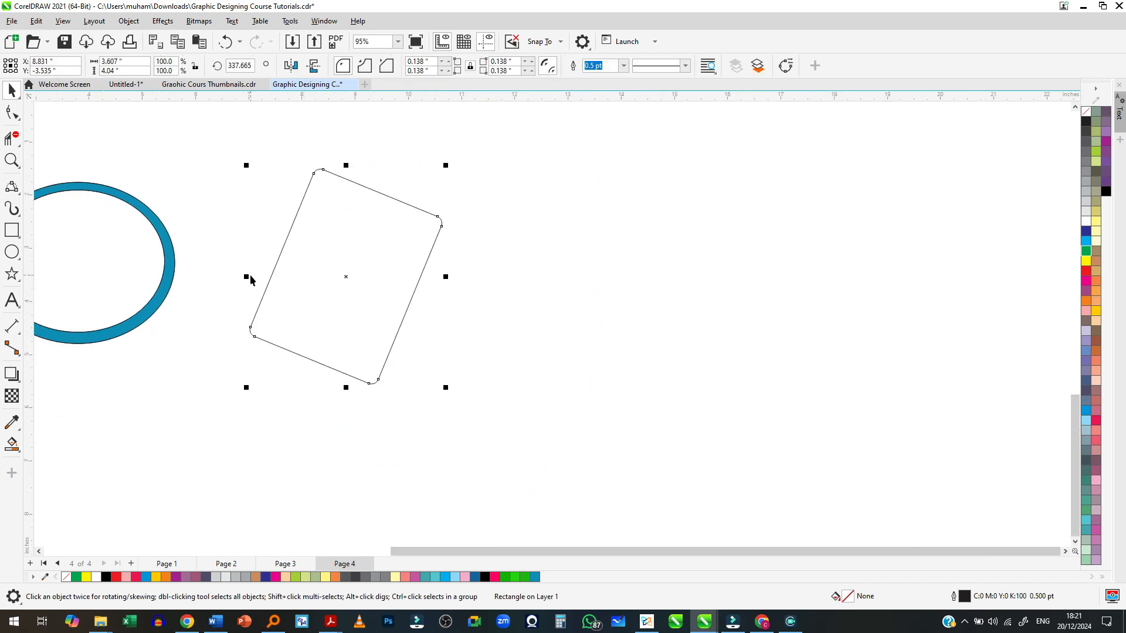
pyautogui.moveTo(247, 277); pyautogui.dragTo(473, 274)
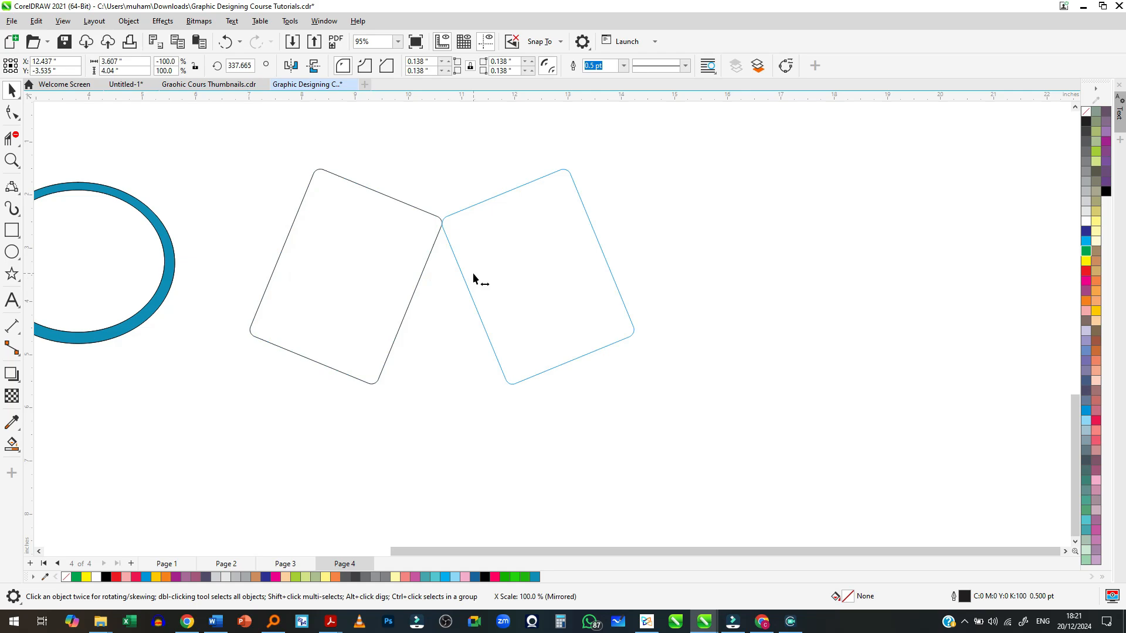
pyautogui.moveTo(474, 278); pyautogui.dragTo(472, 276)
pyautogui.hotkey('ctrl', 'z')
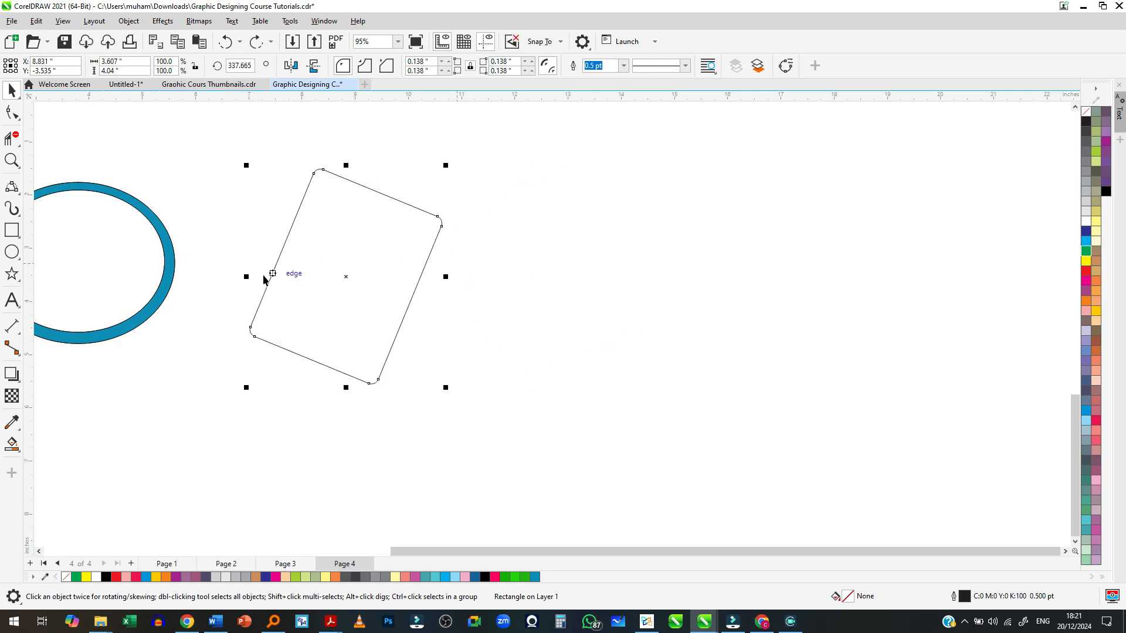
# Create a horizontally mirrored copy of the tilted rectangle to its right, leaving a narrow gap between their facing corners
pyautogui.moveTo(247, 276); pyautogui.dragTo(492, 245)
pyautogui.scroll(4, 467, 210)
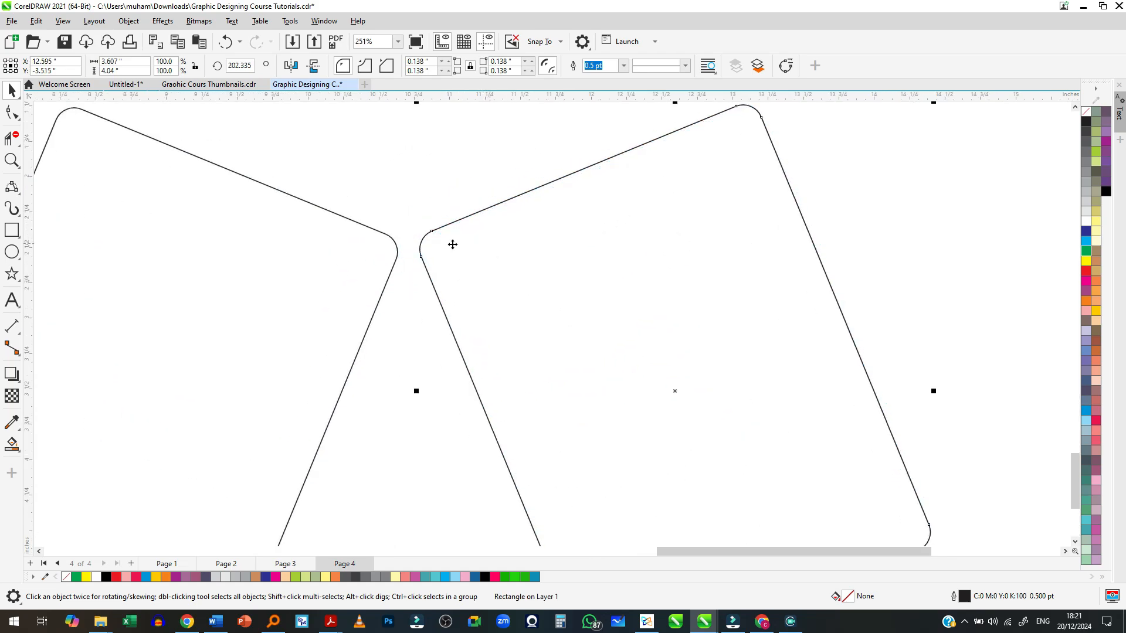
pyautogui.scroll(2, 452, 244)
pyautogui.click(397, 201)
pyautogui.scroll(-3, 457, 340)
pyautogui.scroll(1, 393, 309)
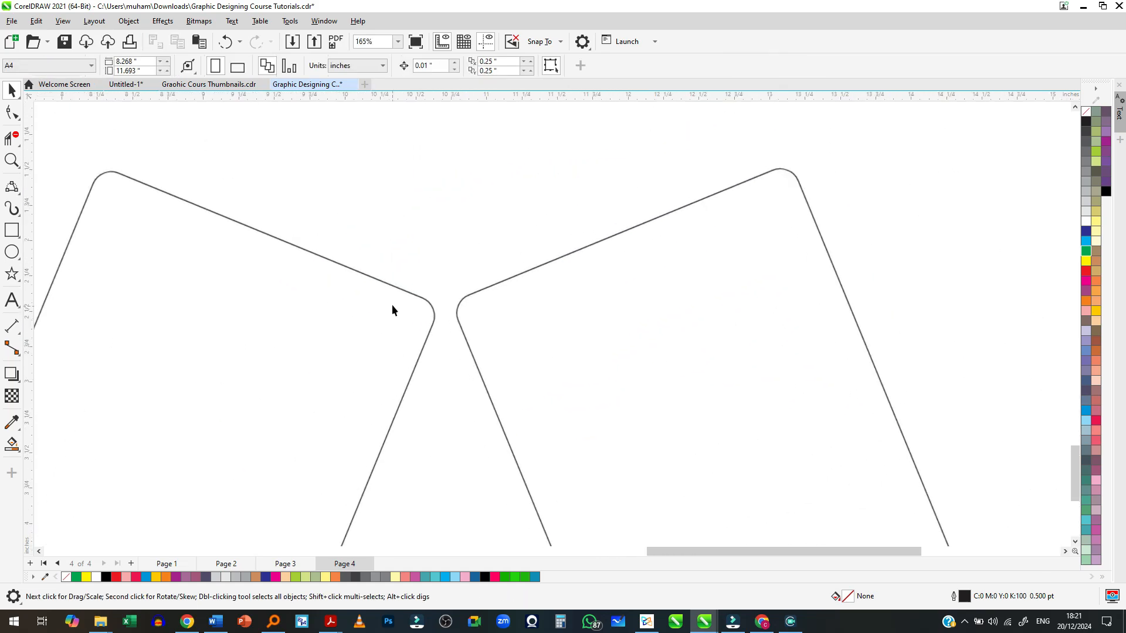
# Draw a circle about 0.3 inches in diameter inside the left rectangle, near its corner facing the mirrored copy
pyautogui.scroll(4, 394, 307)
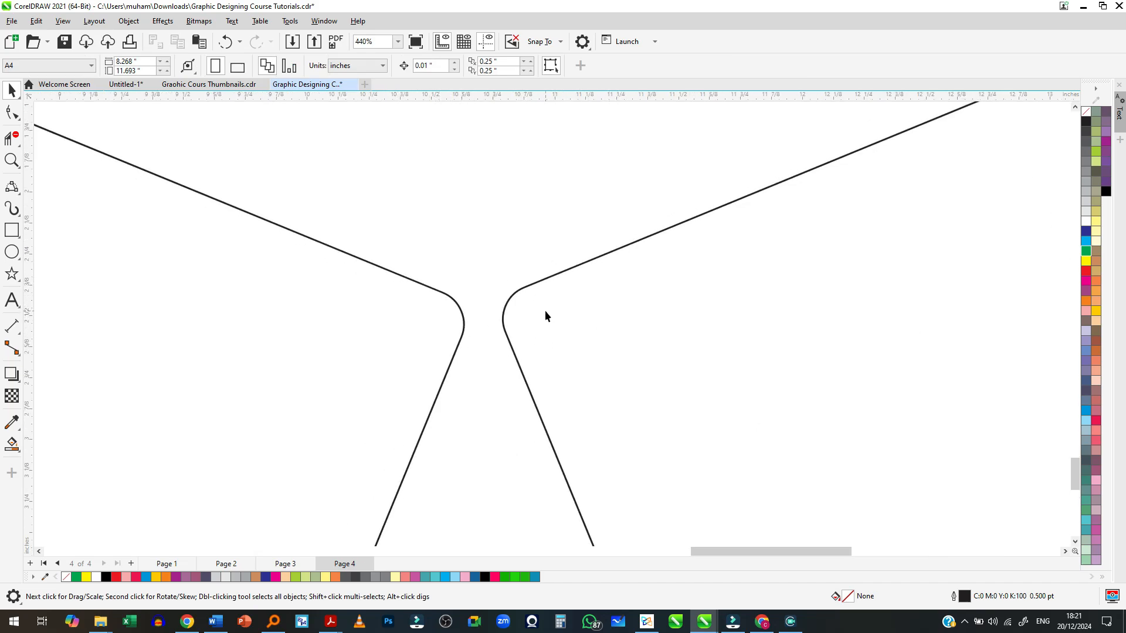
pyautogui.scroll(-2, 534, 296)
pyautogui.scroll(1, 443, 291)
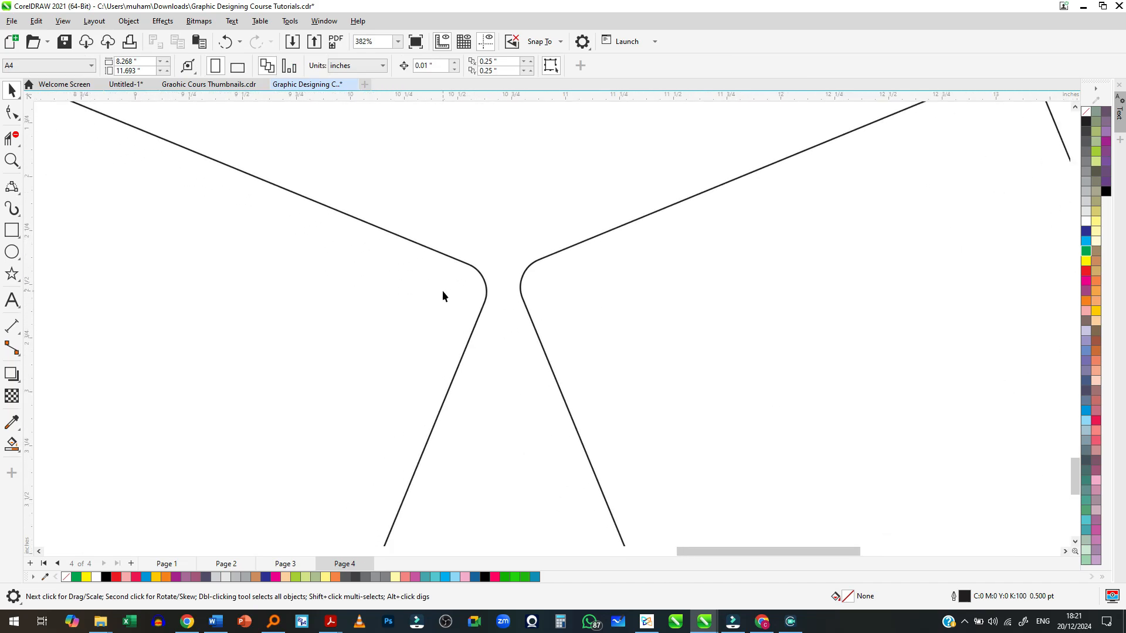
pyautogui.click(128, 203)
pyautogui.click(11, 252)
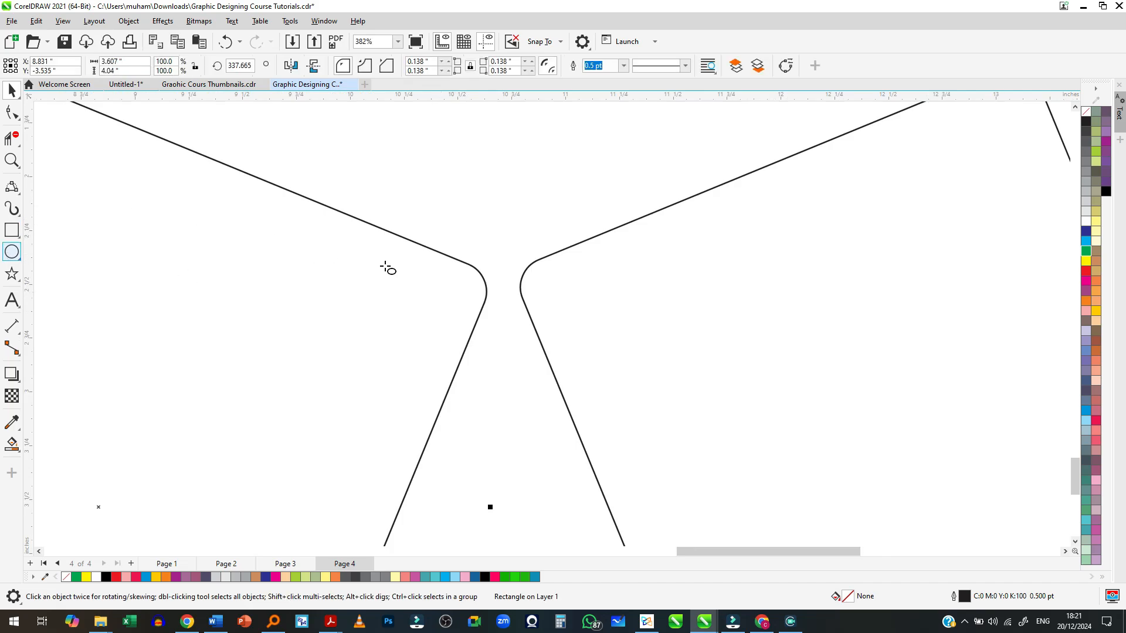
pyautogui.moveTo(385, 271); pyautogui.dragTo(450, 335)
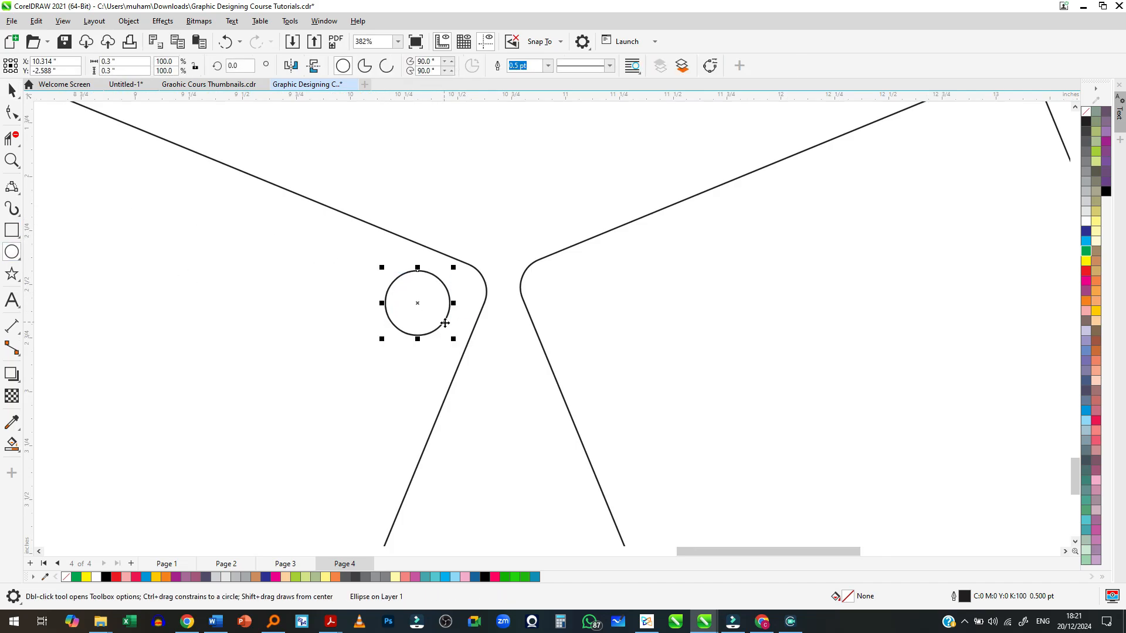
pyautogui.press('space')
pyautogui.scroll(-2, 409, 315)
pyautogui.scroll(-1, 1018, 216)
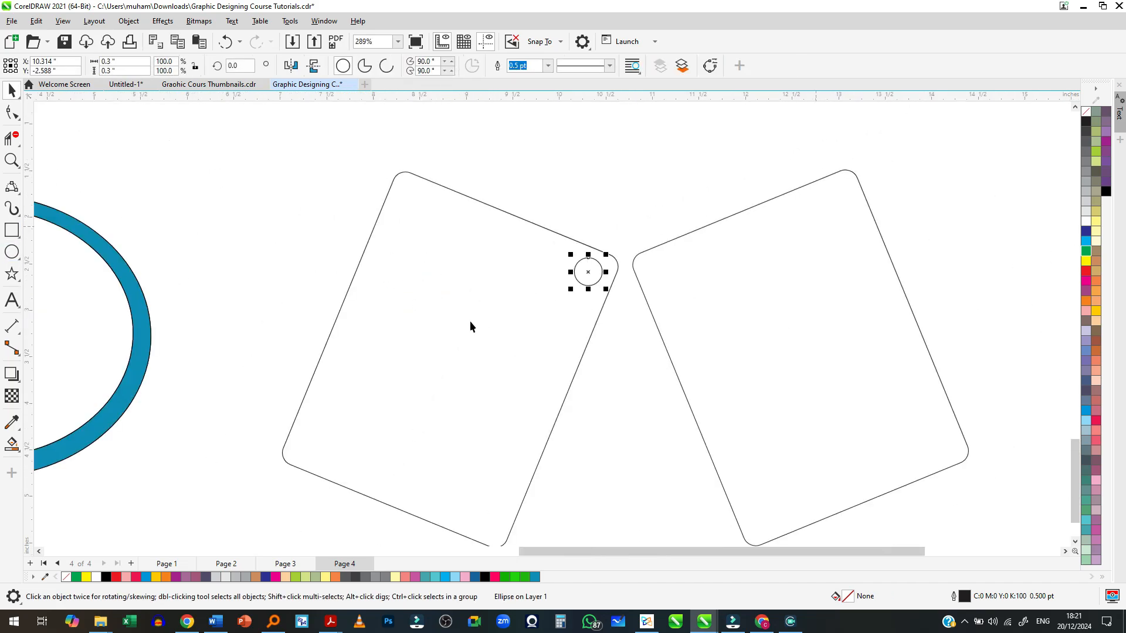
# Fill both tilted rectangles with pale yellow (C0 M0 Y40 K0)
pyautogui.click(591, 334)
pyautogui.scroll(-1, 387, 281)
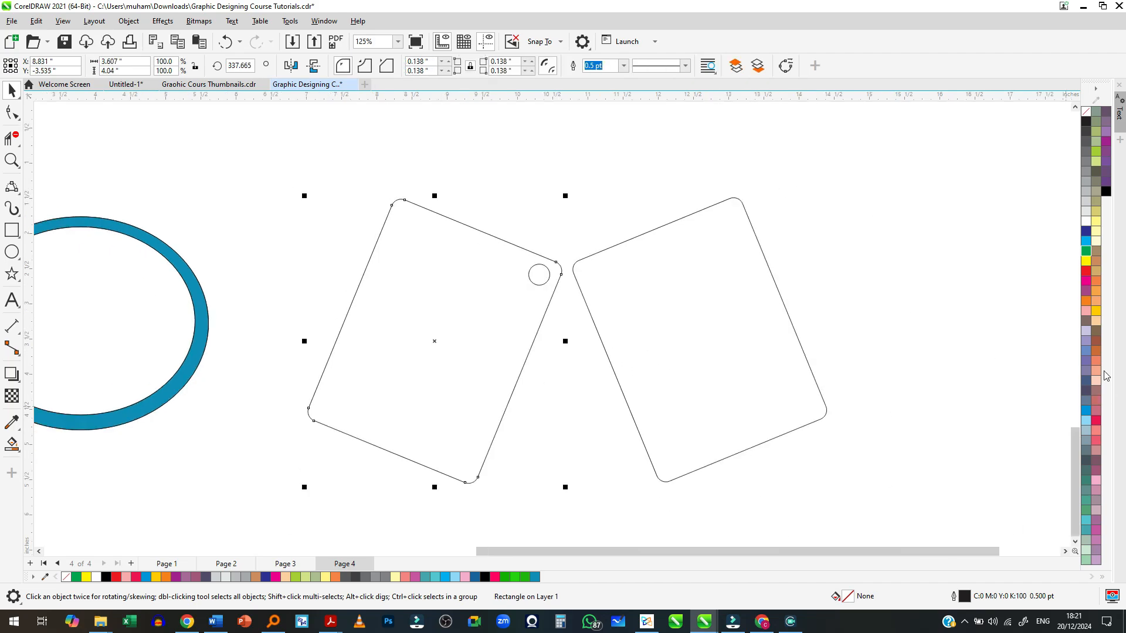
pyautogui.click(1096, 232)
pyautogui.click(676, 395)
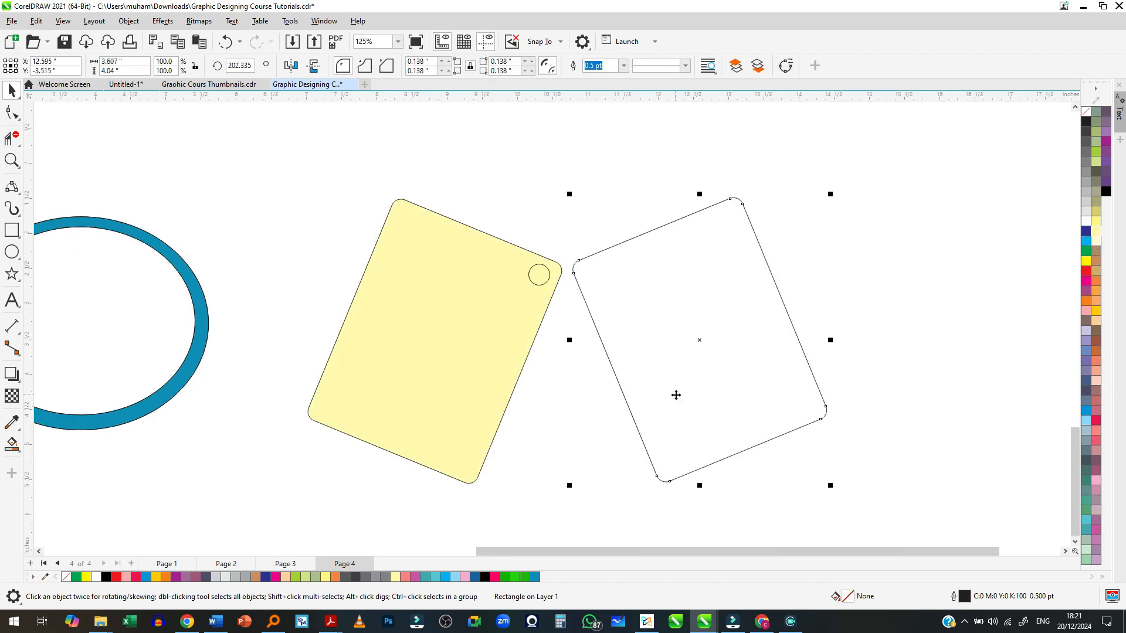
pyautogui.click(1096, 231)
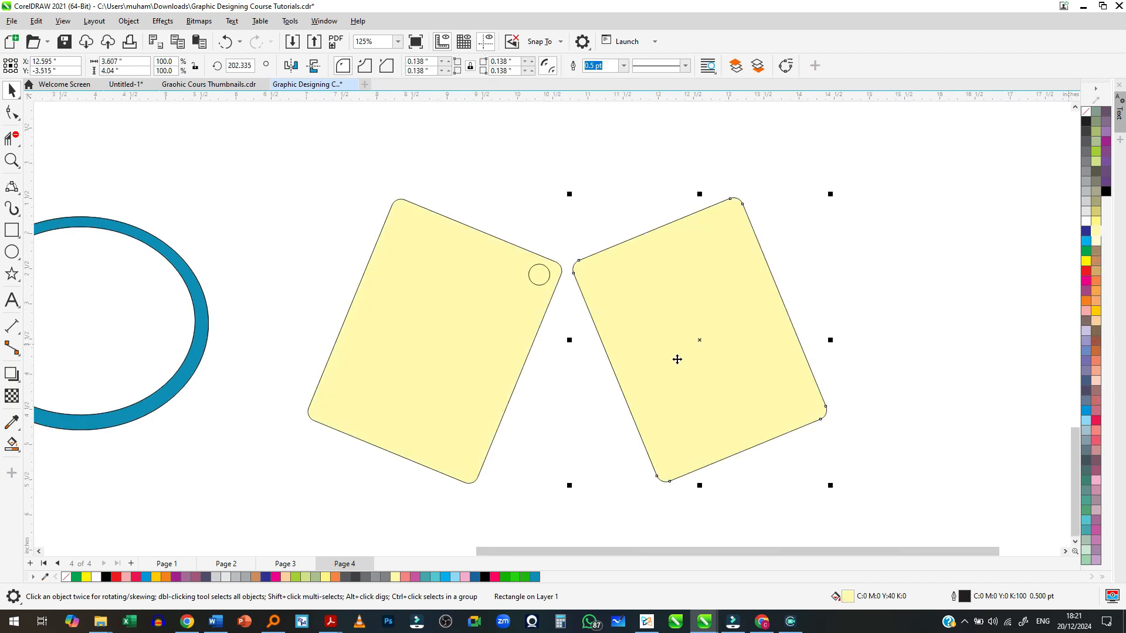
pyautogui.scroll(1, 558, 247)
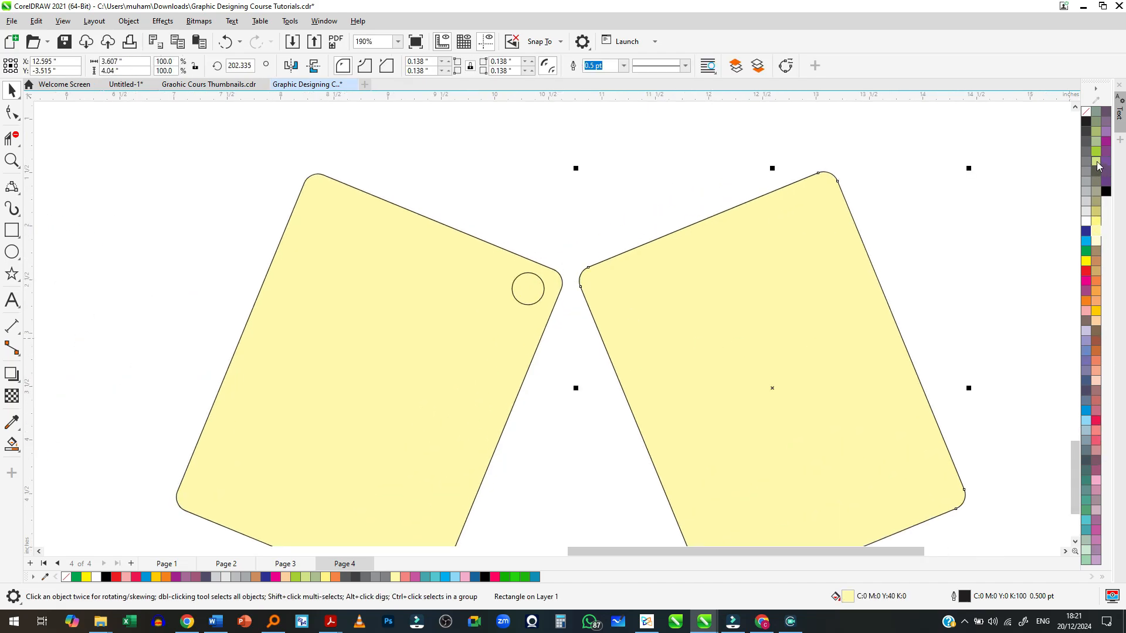
# Fill the right tilted rectangle with pale green
pyautogui.click(1086, 550)
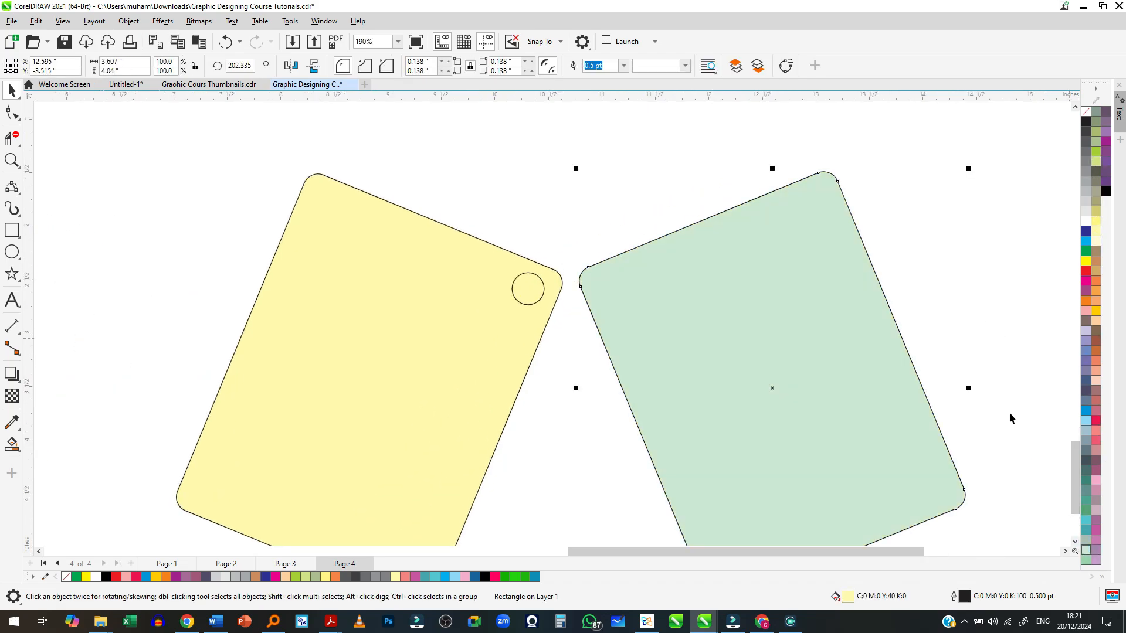
pyautogui.scroll(1, 578, 276)
pyautogui.click(511, 317)
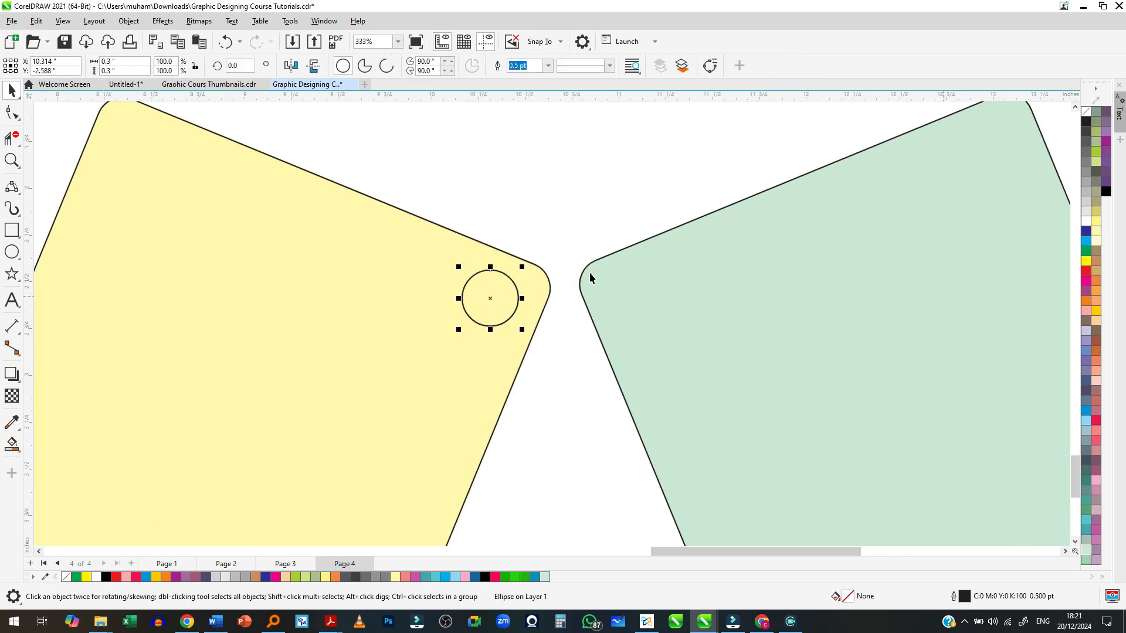
pyautogui.scroll(2, 505, 290)
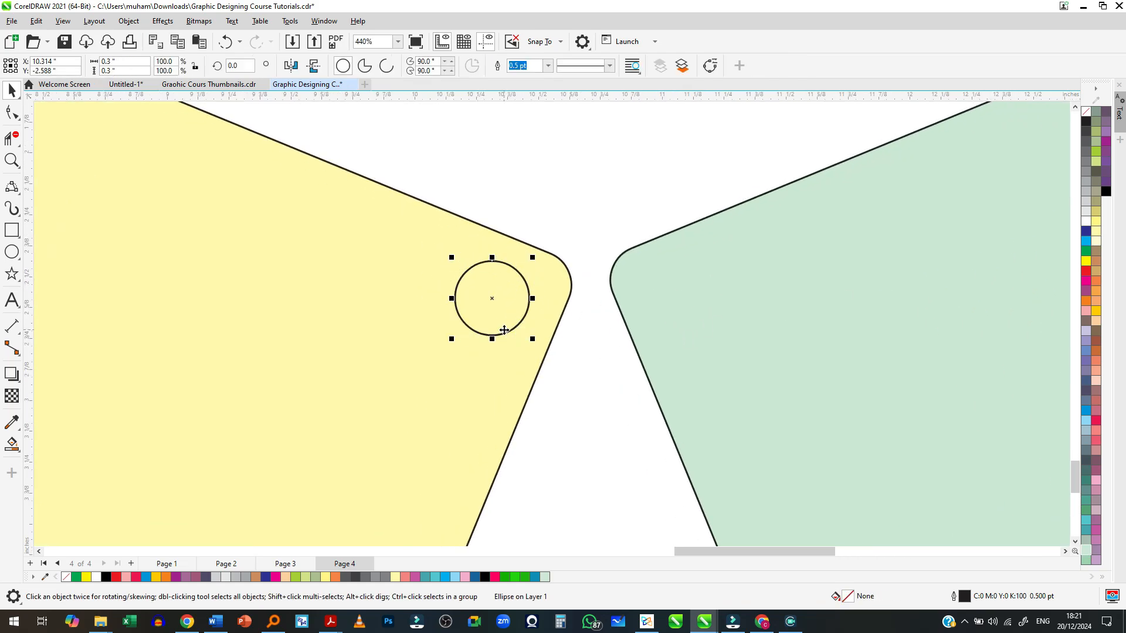
pyautogui.scroll(-4, 805, 317)
pyautogui.scroll(3, 612, 307)
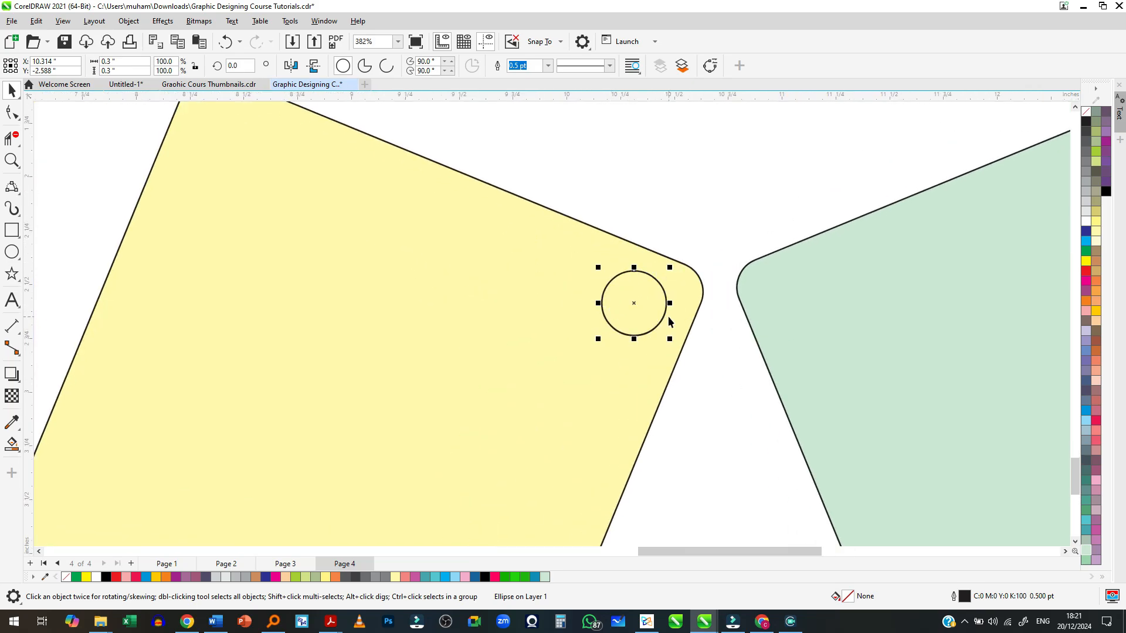
# Try to cut the small circle out of the yellow rectangle with Back Minus Front
pyautogui.click(583, 269)
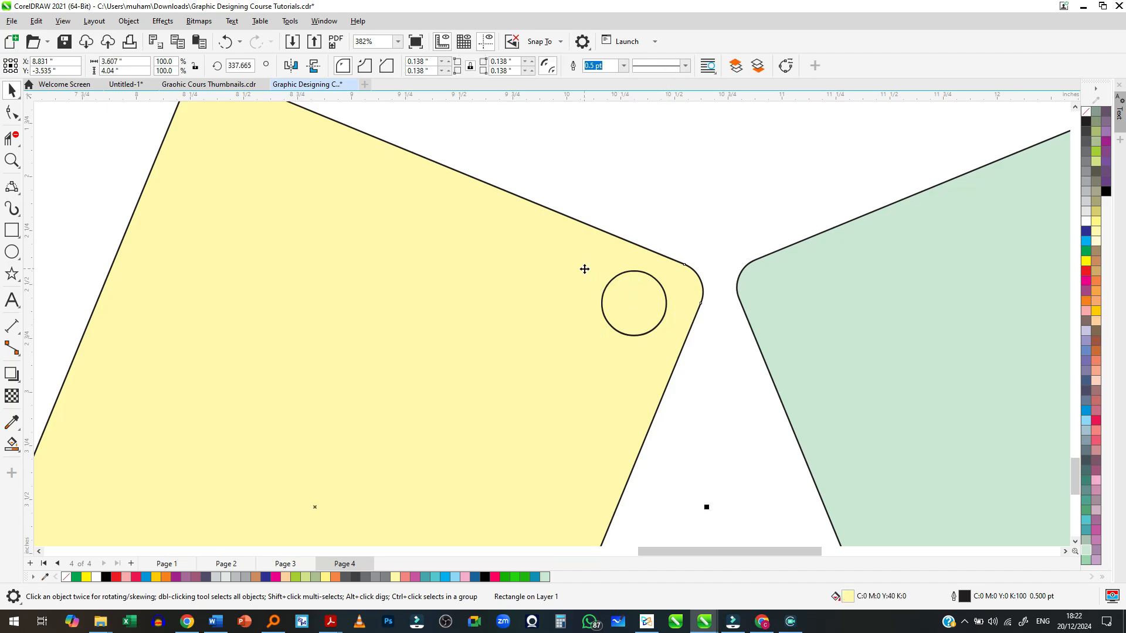
pyautogui.keyDown('shift'); pyautogui.click(635, 304); pyautogui.keyUp('shift')
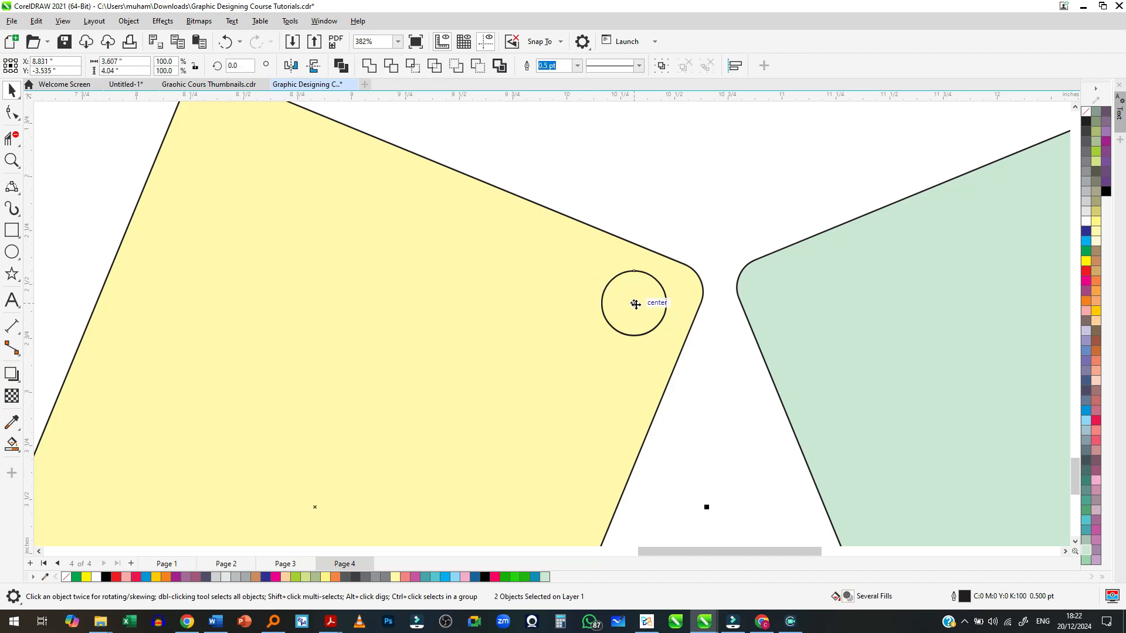
pyautogui.scroll(-3, 635, 304)
pyautogui.click(618, 270)
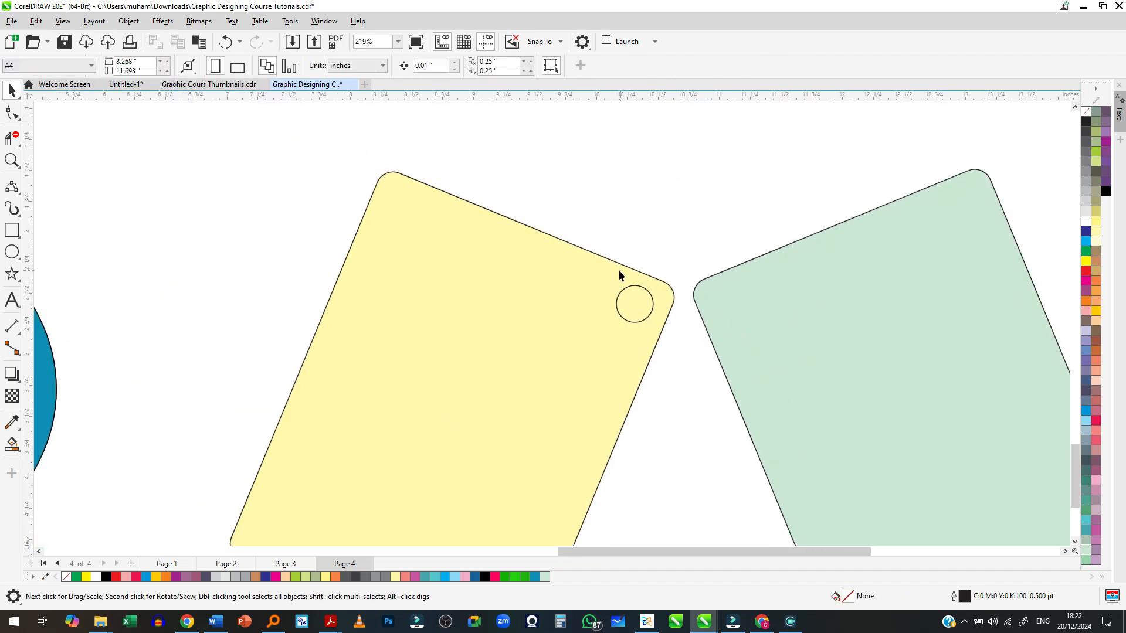
pyautogui.keyDown('shift'); pyautogui.click(654, 305); pyautogui.keyUp('shift')
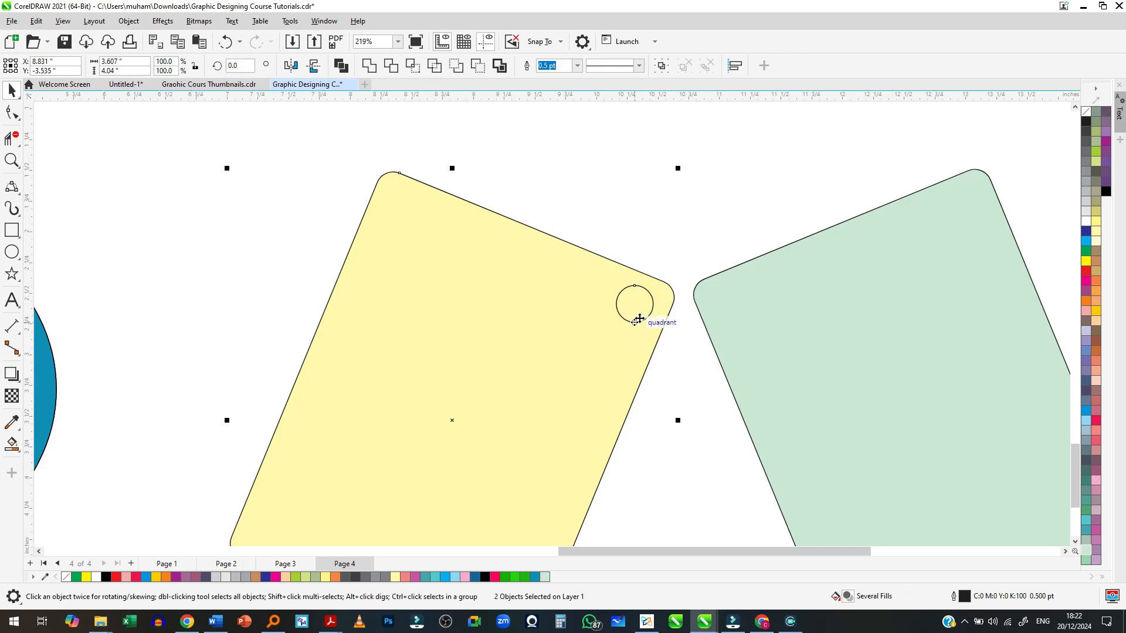
pyautogui.click(478, 65)
pyautogui.click(723, 193)
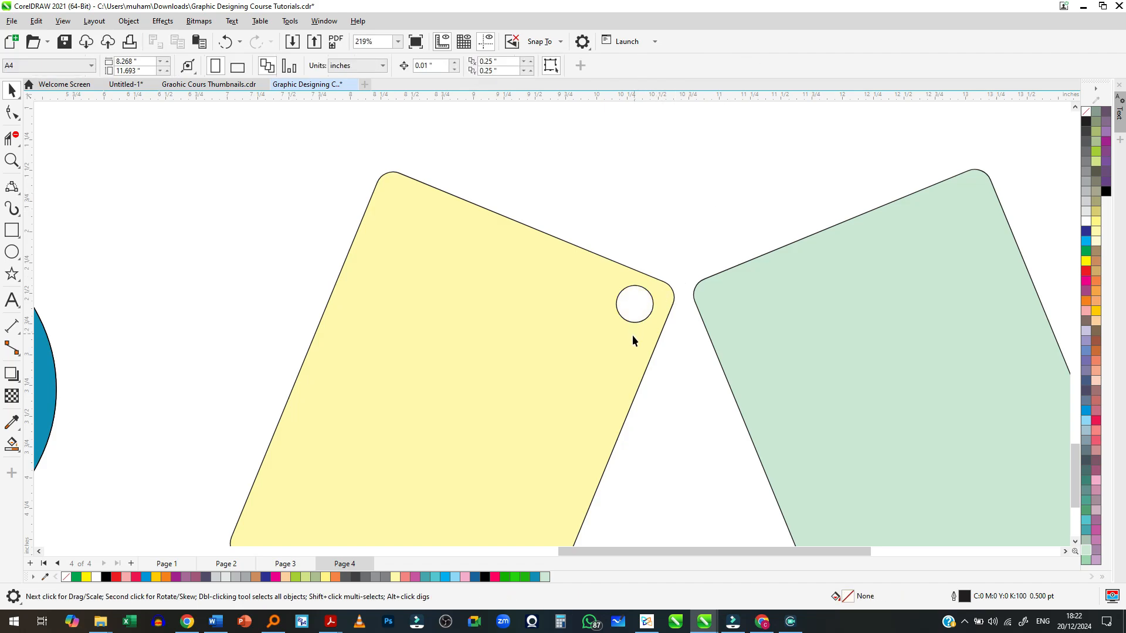
# Move the yellow card over the green card, the orange rectangle and empty space to test its hole, undoing each move
pyautogui.moveTo(538, 342); pyautogui.dragTo(663, 345)
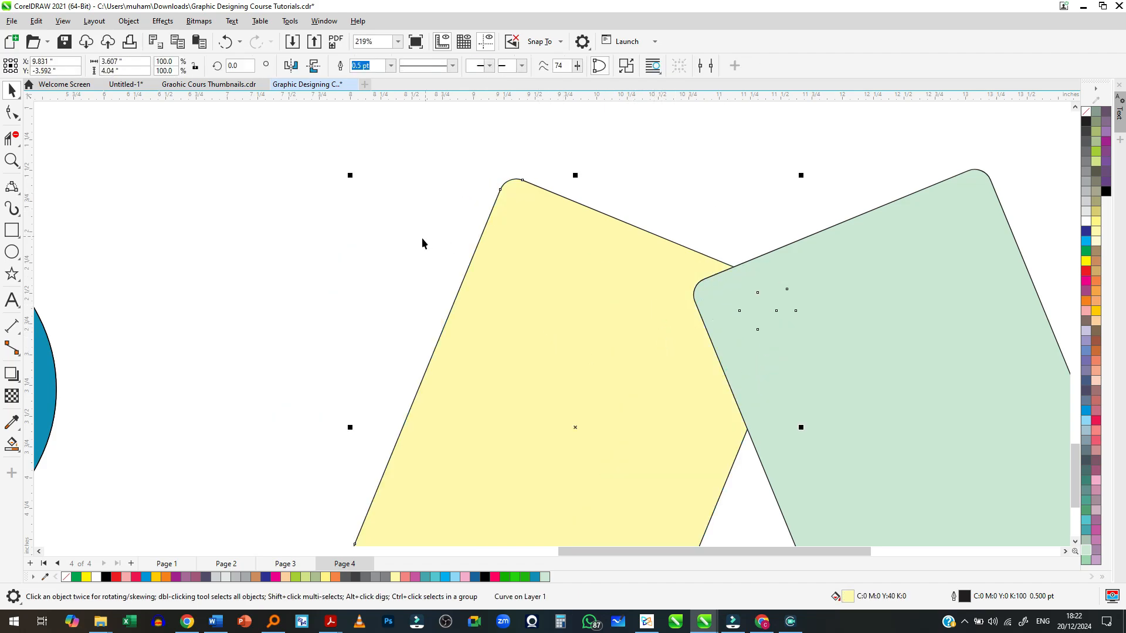
pyautogui.hotkey('ctrl', 'z')
pyautogui.scroll(-2, 655, 286)
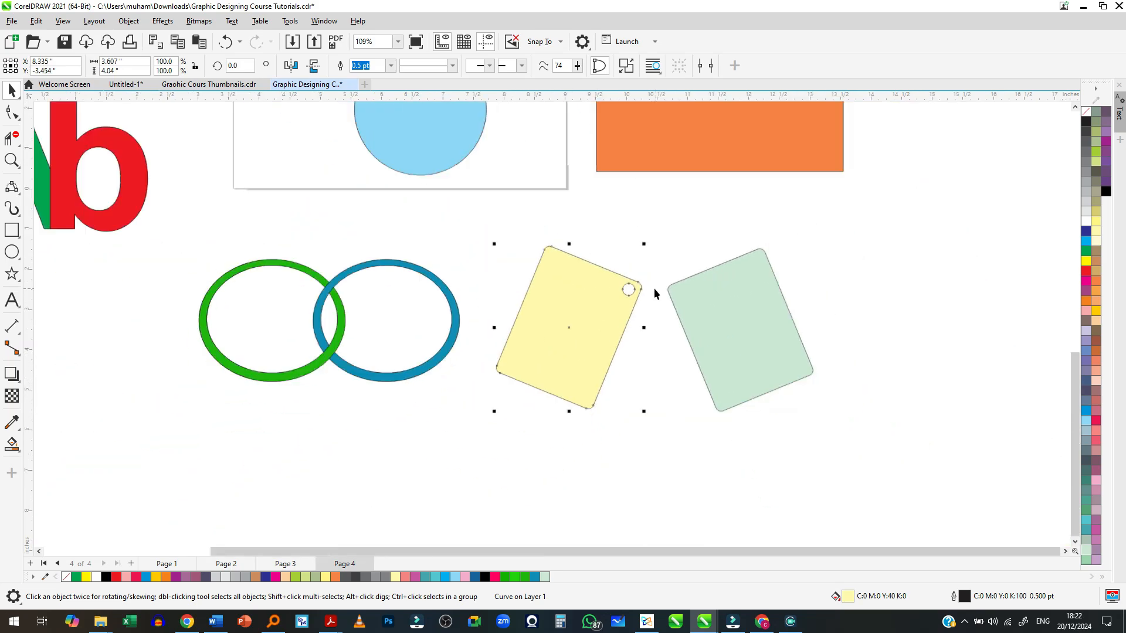
pyautogui.moveTo(593, 320); pyautogui.dragTo(580, 191)
pyautogui.scroll(1, 632, 153)
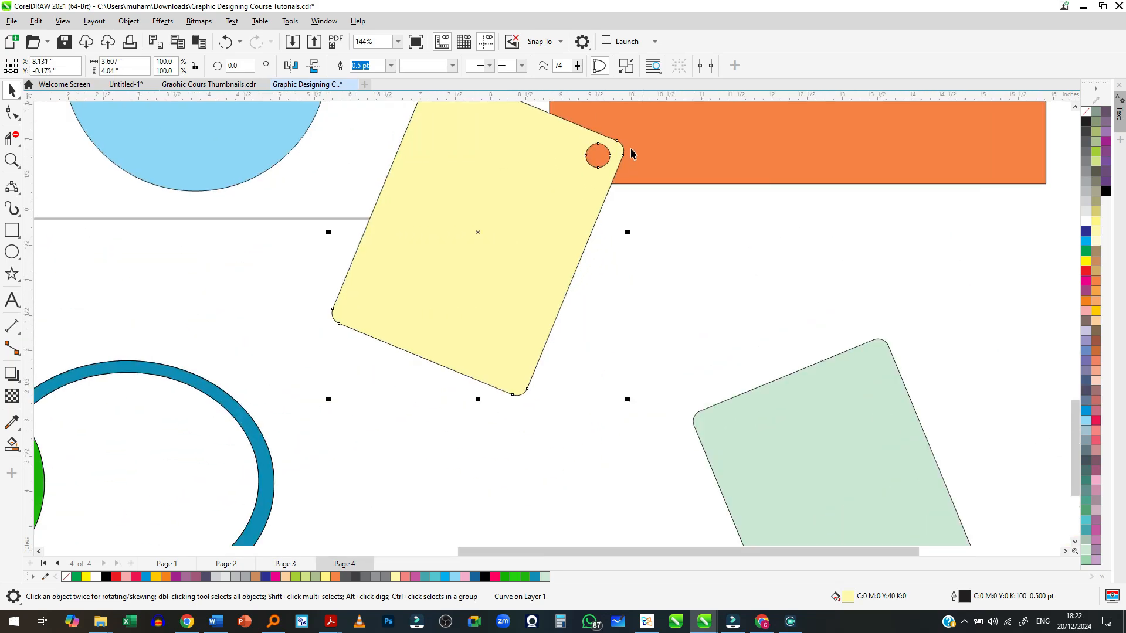
pyautogui.scroll(1, 632, 153)
pyautogui.scroll(-3, 613, 188)
pyautogui.hotkey('ctrl', 'z')
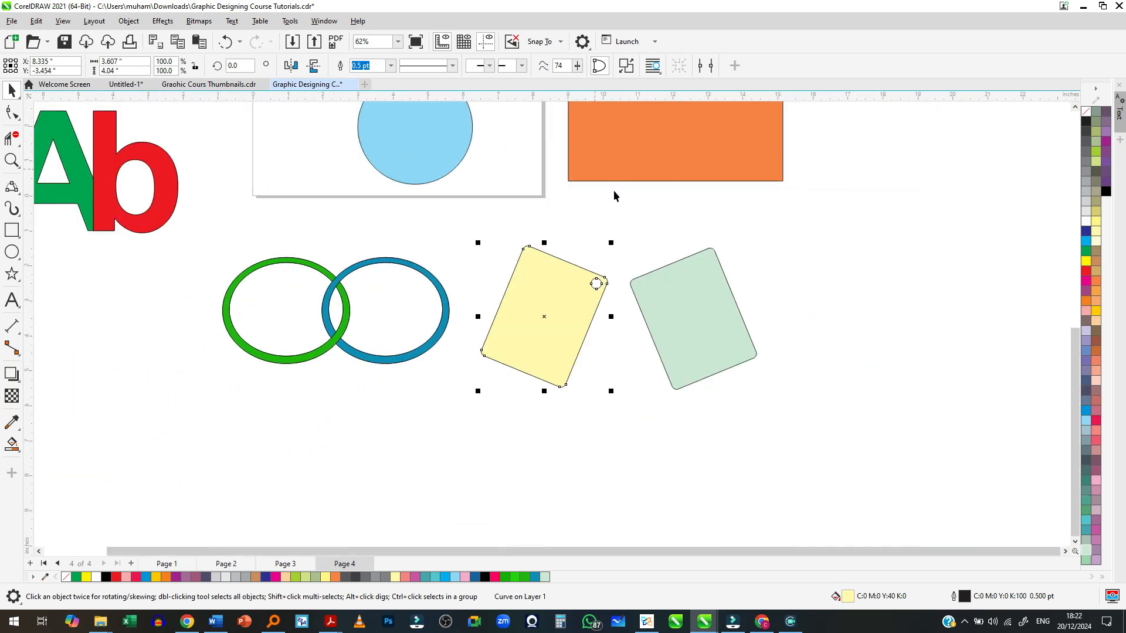
pyautogui.scroll(3, 623, 264)
pyautogui.scroll(2, 579, 346)
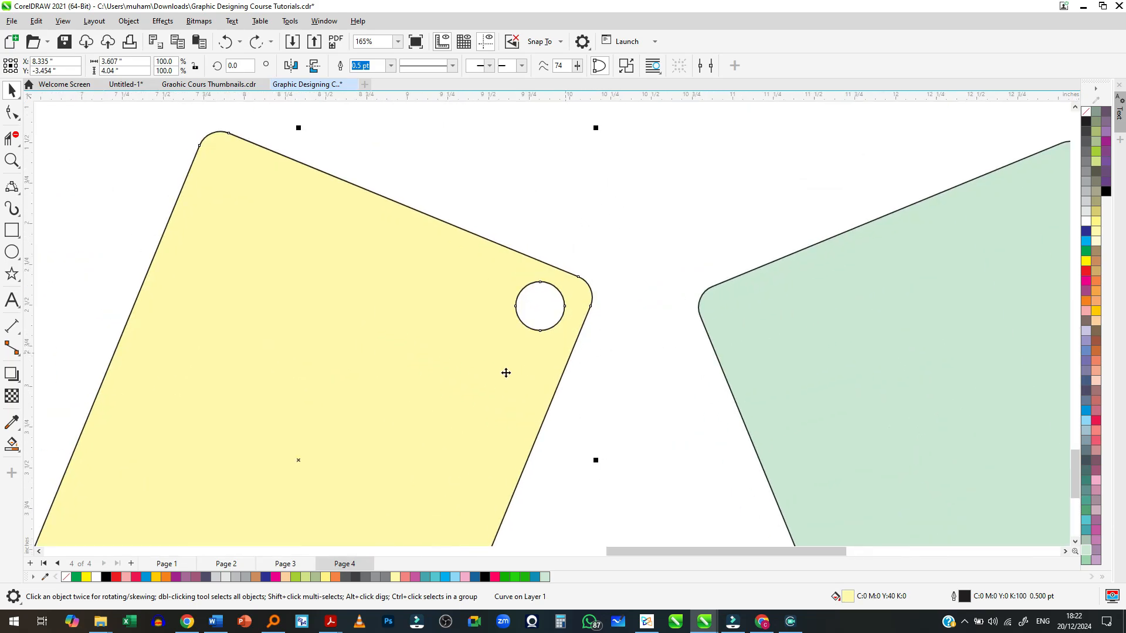
pyautogui.moveTo(505, 372); pyautogui.dragTo(559, 382)
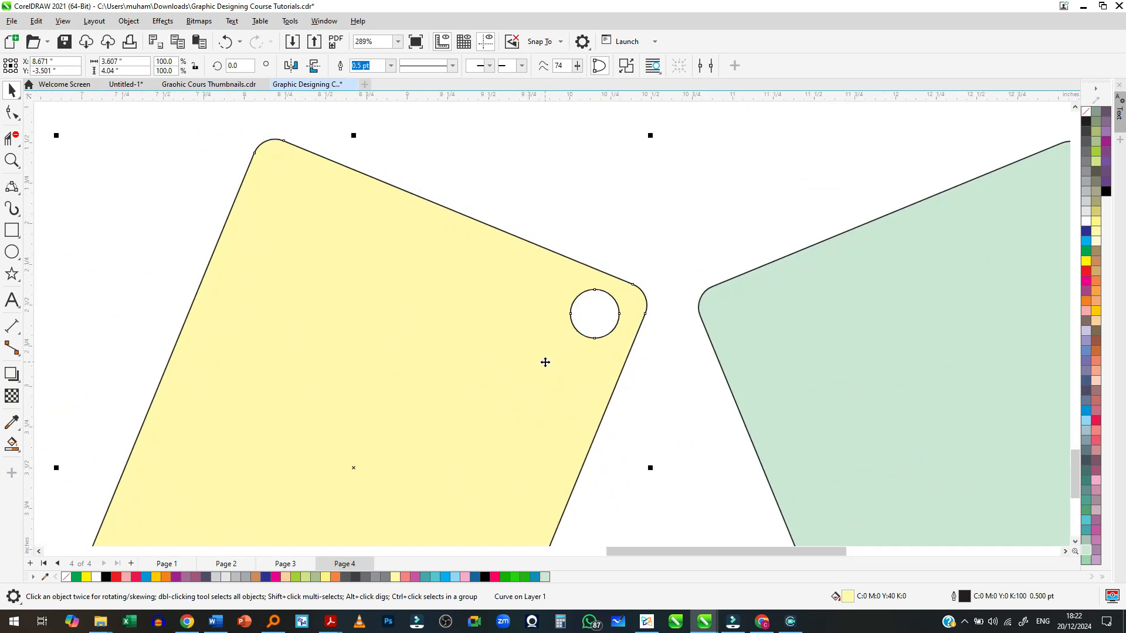
pyautogui.hotkey('ctrl', 'z')
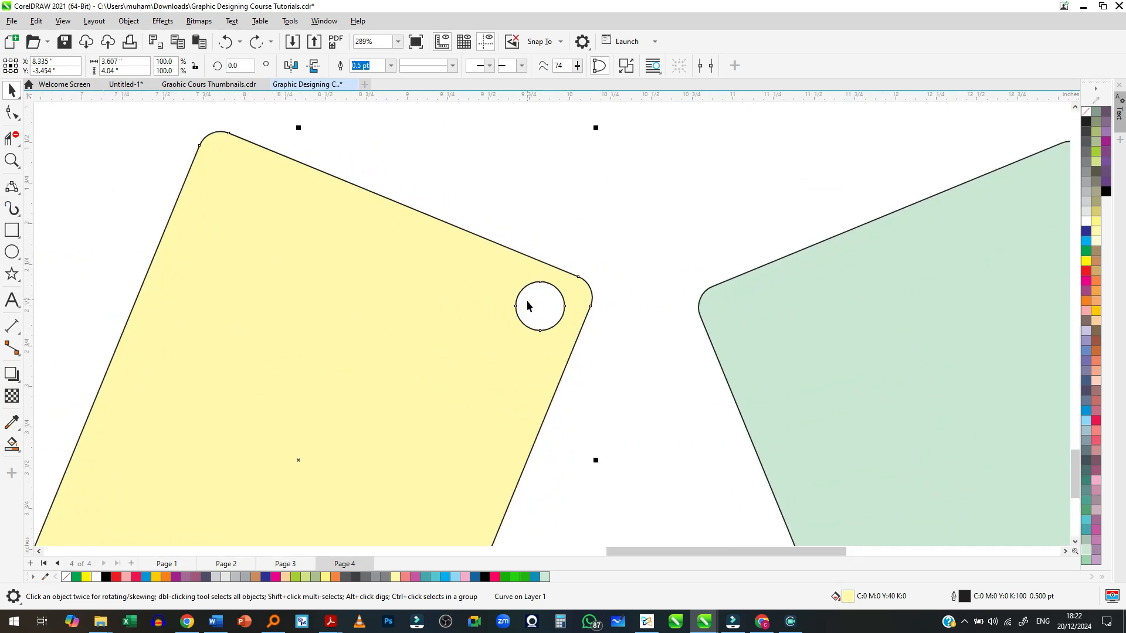
# Undo the yellow card's remaining move and the hole cut, restoring the separate circle
pyautogui.scroll(-3, 520, 305)
pyautogui.scroll(1, 546, 321)
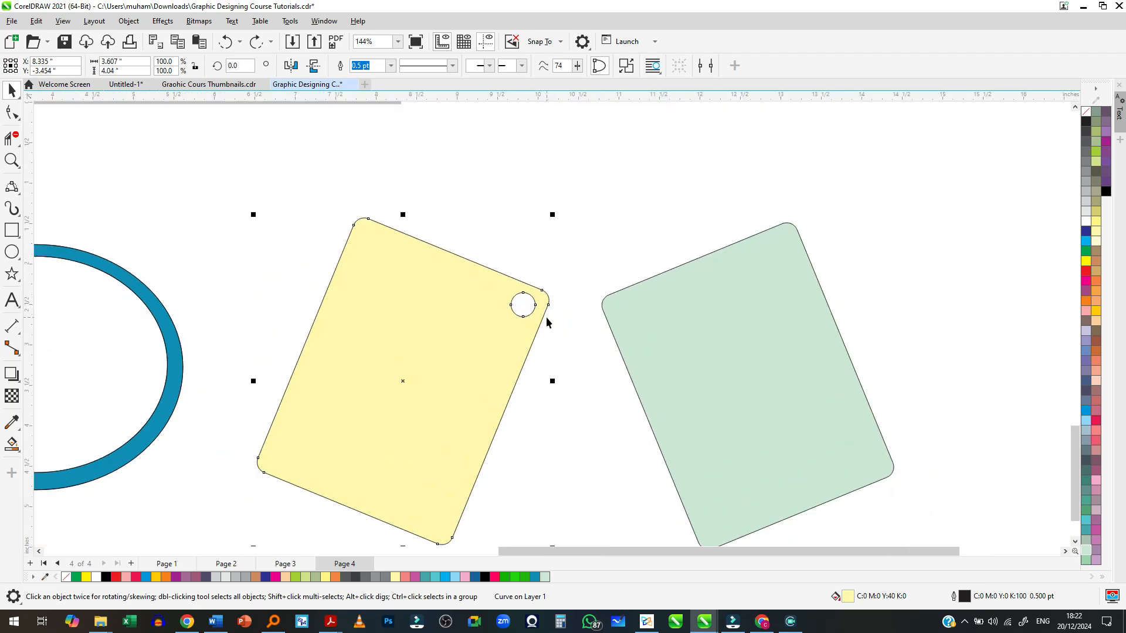
pyautogui.scroll(2, 547, 316)
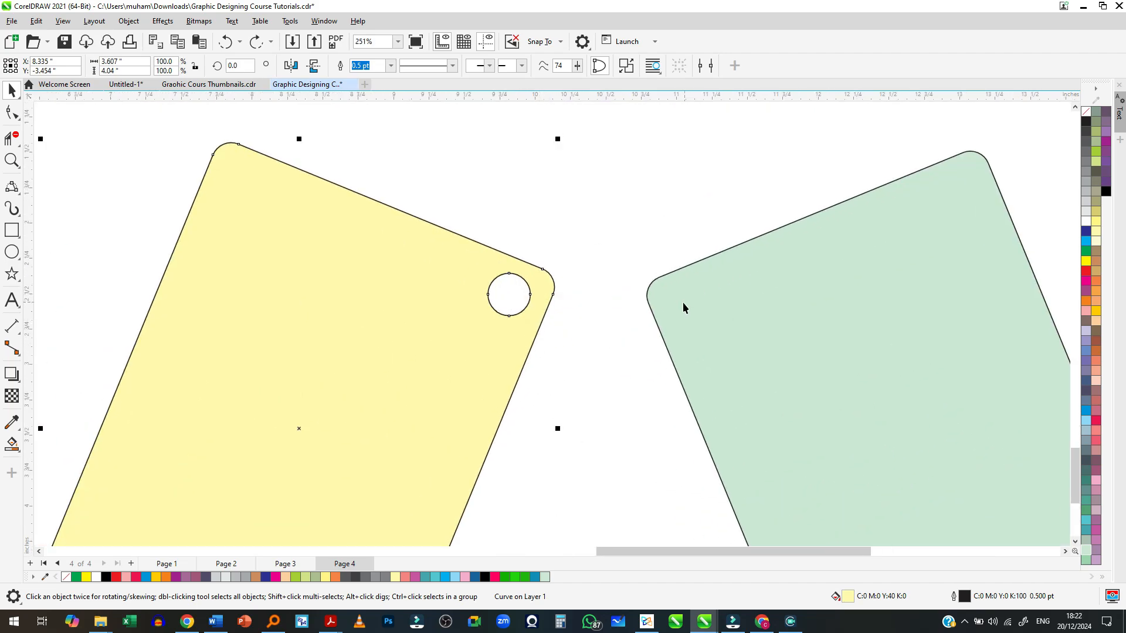
pyautogui.hotkey('ctrl', 'z')
pyautogui.hotkey('ctrl', 'z')
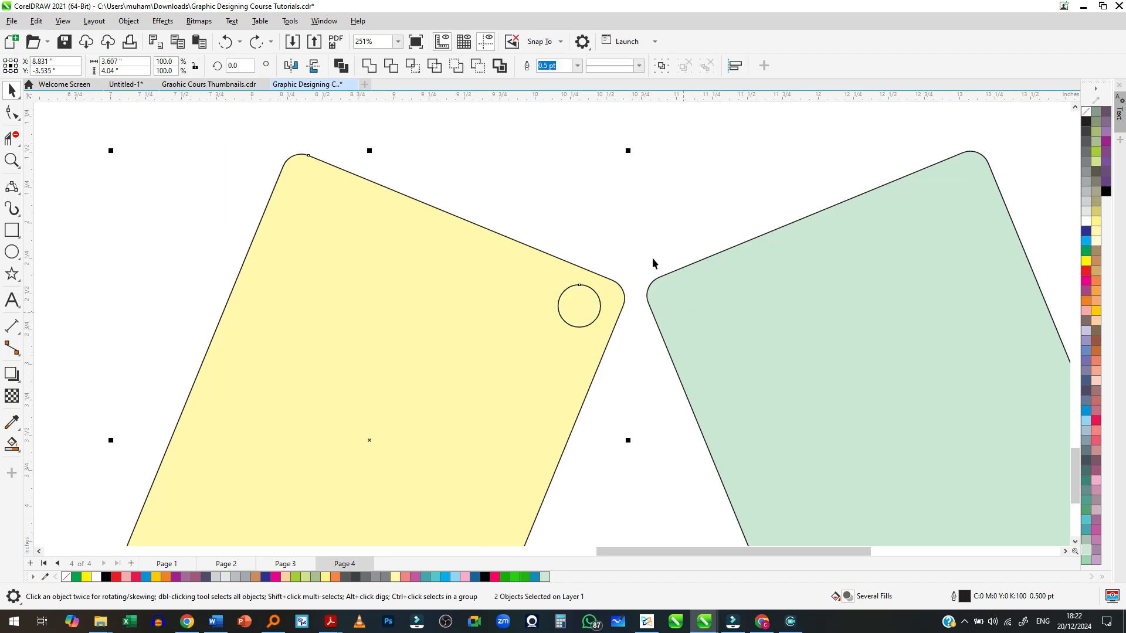
# Place a copy of the small circle inside the green rectangle's facing corner, level with the original
pyautogui.click(642, 291)
pyautogui.click(579, 315)
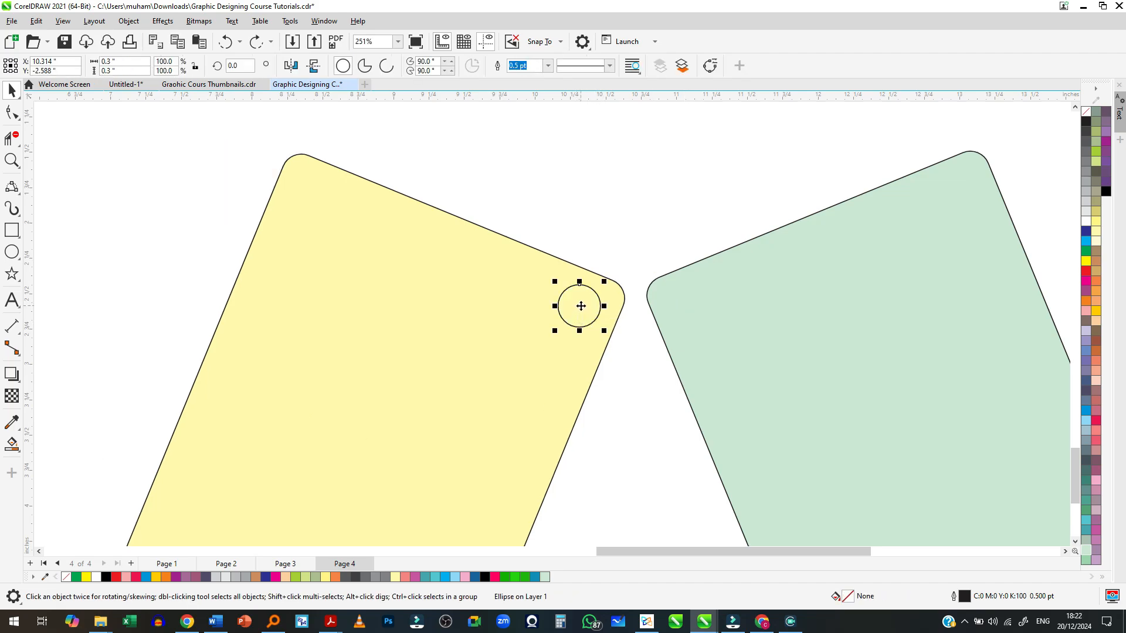
pyautogui.moveTo(581, 306); pyautogui.dragTo(685, 307)
pyautogui.scroll(2, 685, 307)
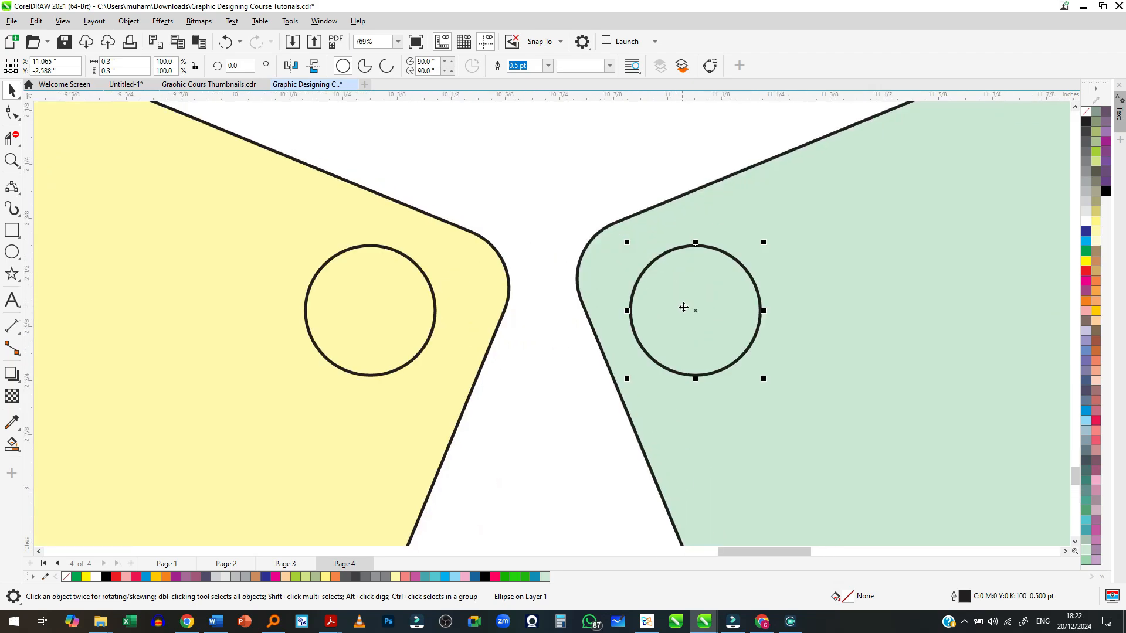
# Punch a round hole in the yellow card by subtracting its circle with Back Minus Front
pyautogui.scroll(-2, 694, 299)
pyautogui.click(584, 305)
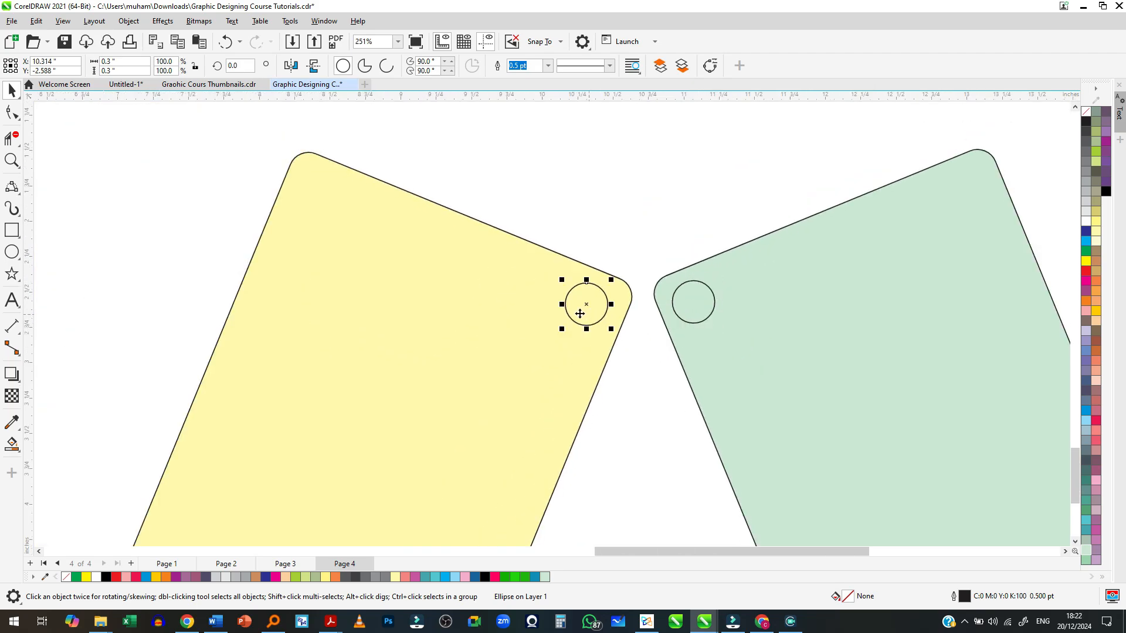
pyautogui.keyDown('shift'); pyautogui.click(529, 299); pyautogui.keyUp('shift')
pyautogui.click(483, 71)
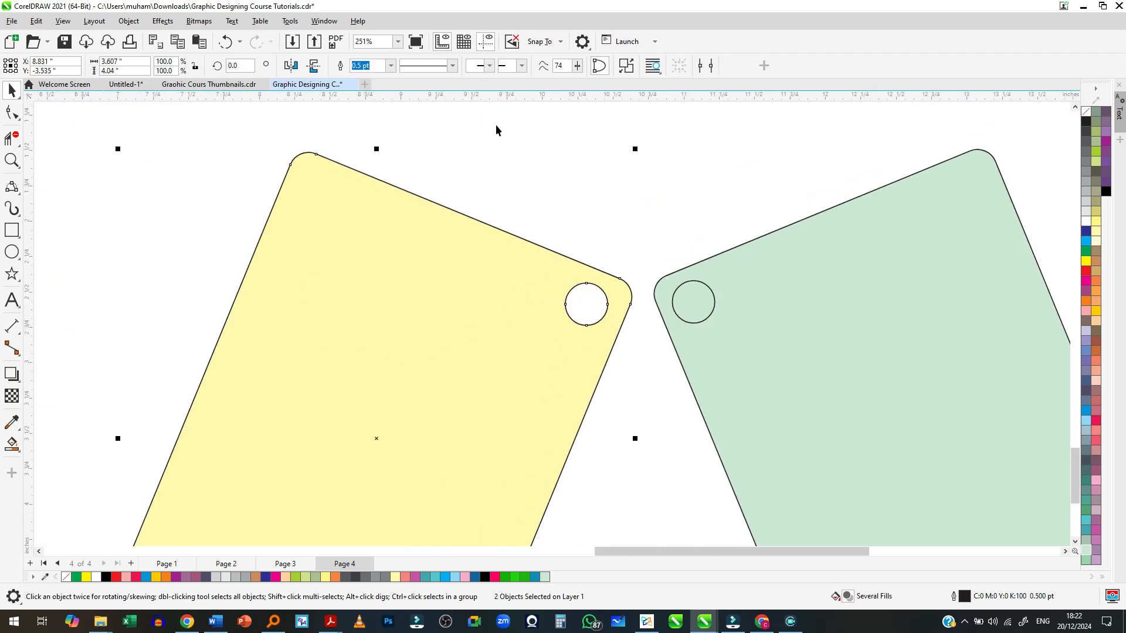
# Punch a round hole in the green card by subtracting its circle with Back Minus Front
pyautogui.click(681, 283)
pyautogui.click(773, 291)
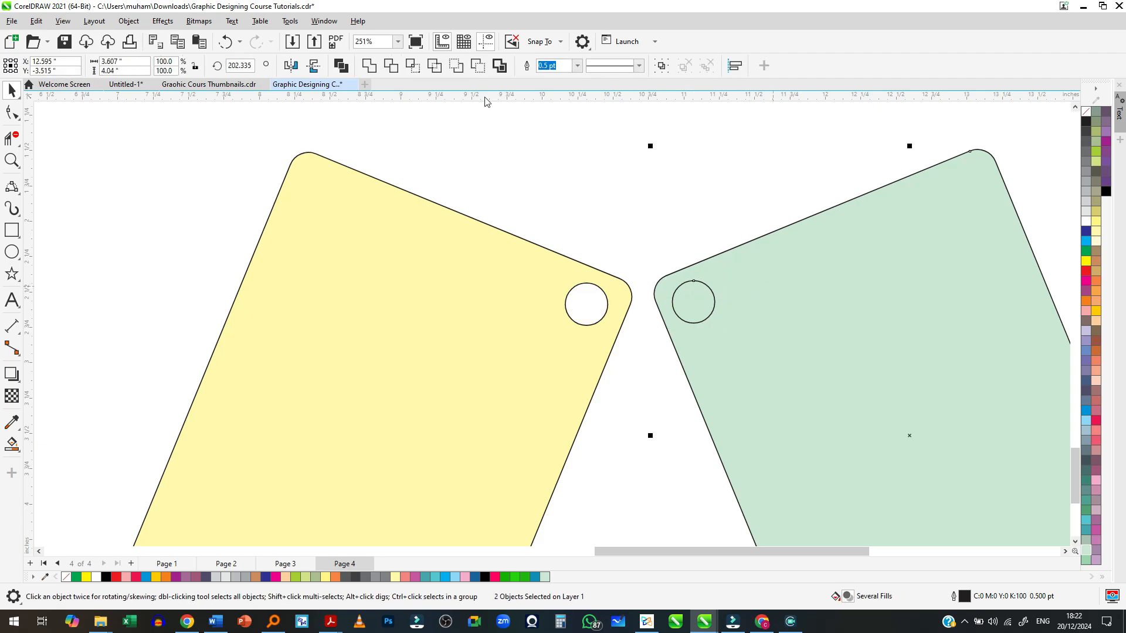
pyautogui.click(483, 71)
pyautogui.click(641, 305)
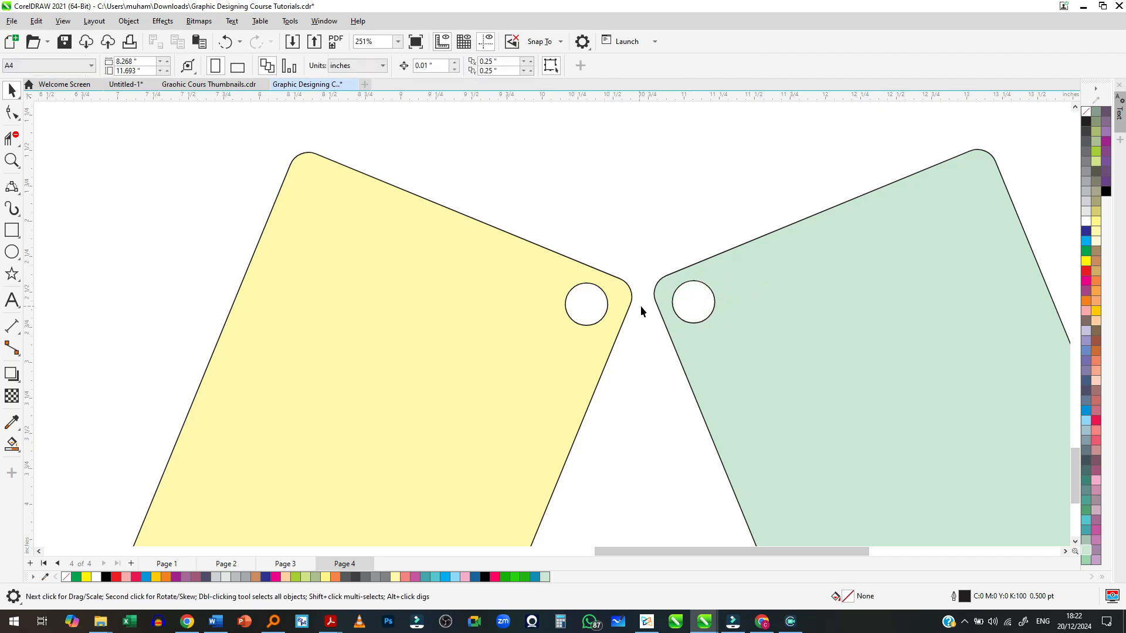
# Remove the fill from both punched cards, leaving only their outlines
pyautogui.scroll(-2, 640, 305)
pyautogui.scroll(1, 560, 278)
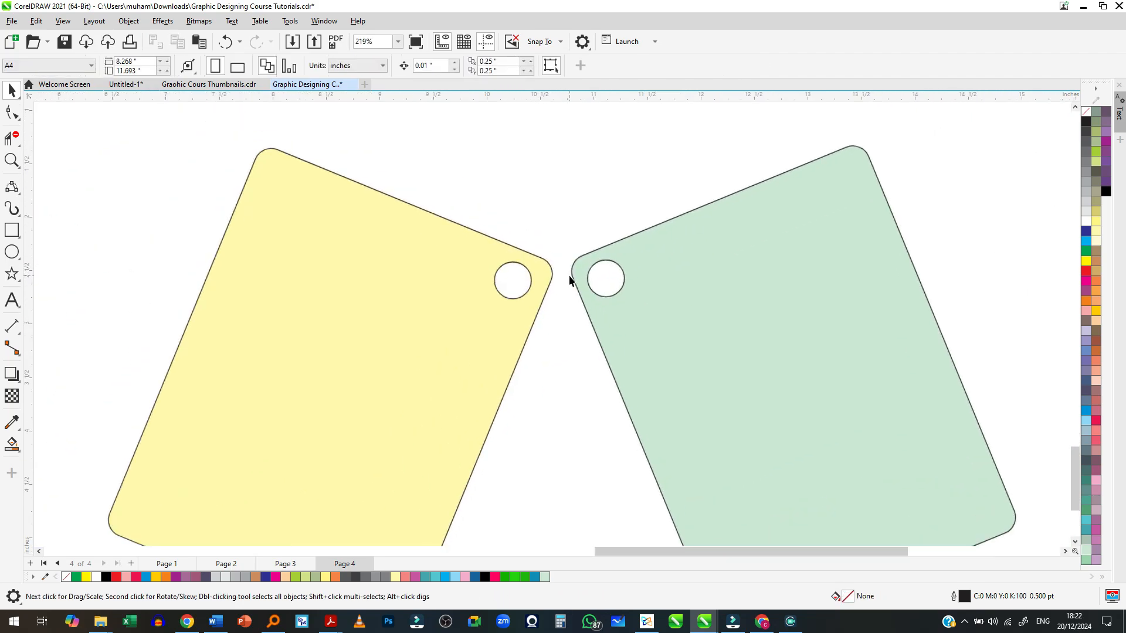
pyautogui.scroll(-2, 562, 278)
pyautogui.scroll(5, 574, 272)
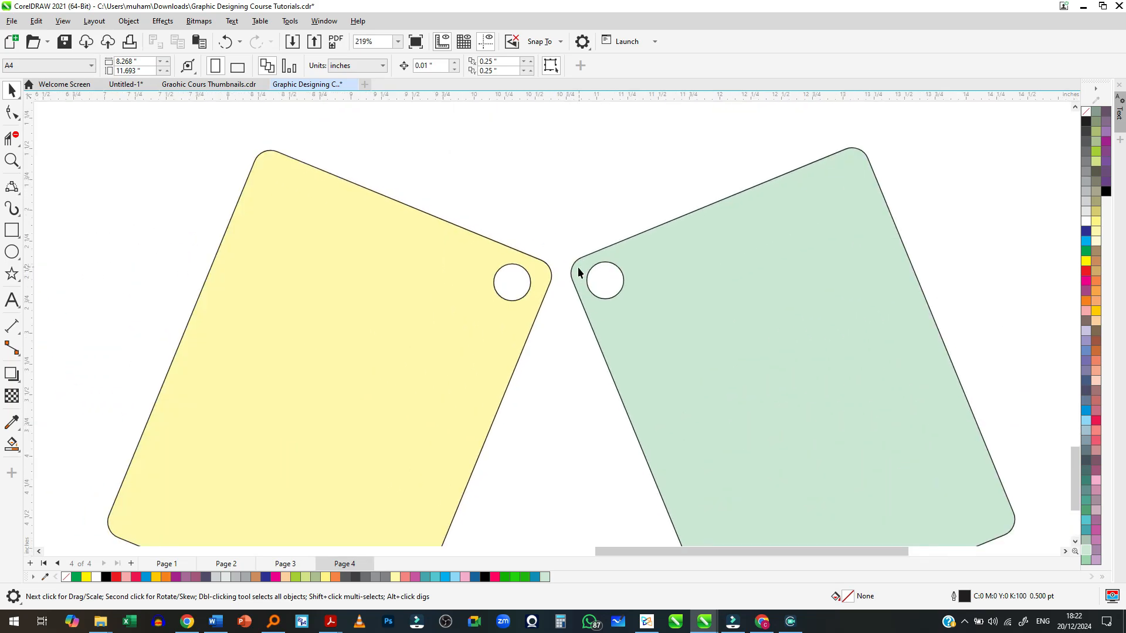
pyautogui.click(496, 308)
pyautogui.keyDown('shift'); pyautogui.click(660, 347); pyautogui.keyUp('shift')
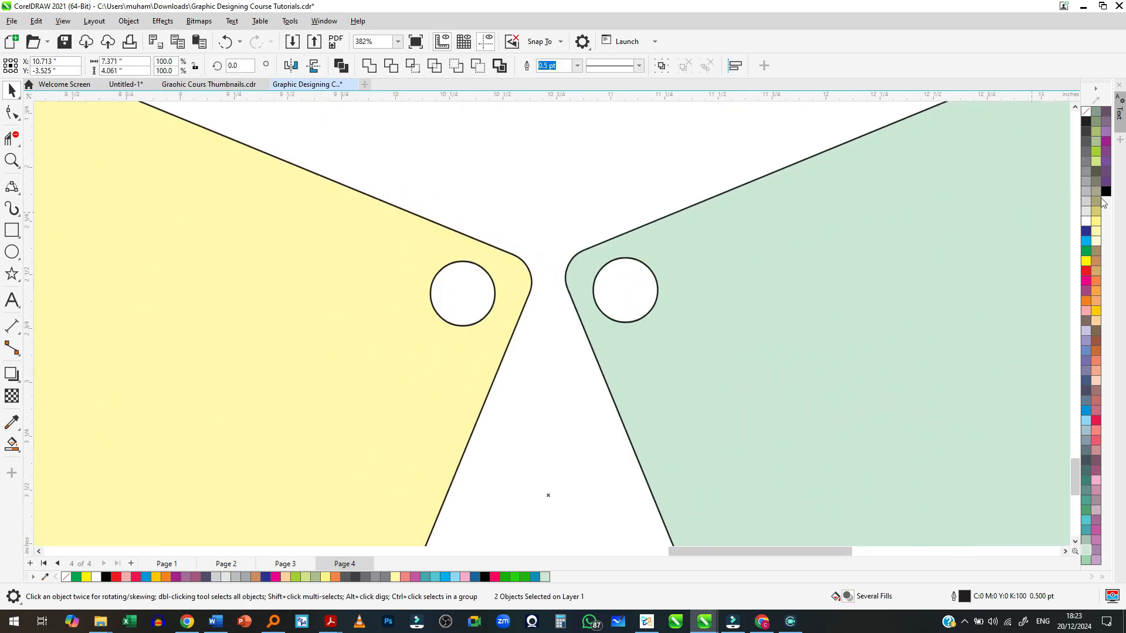
pyautogui.click(1086, 111)
pyautogui.scroll(-1, 573, 208)
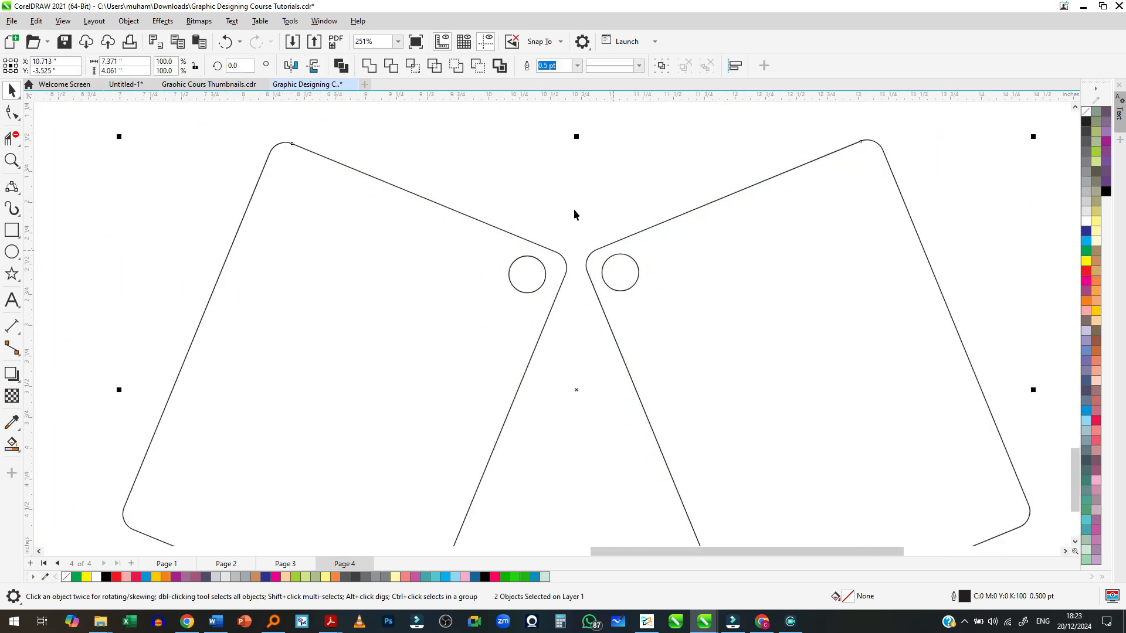
# Draw an ellipse across the facing corners, reaching into both holes, and stretch it to about 0.72 by 0.4 inches
pyautogui.click(11, 252)
pyautogui.scroll(-1, 604, 260)
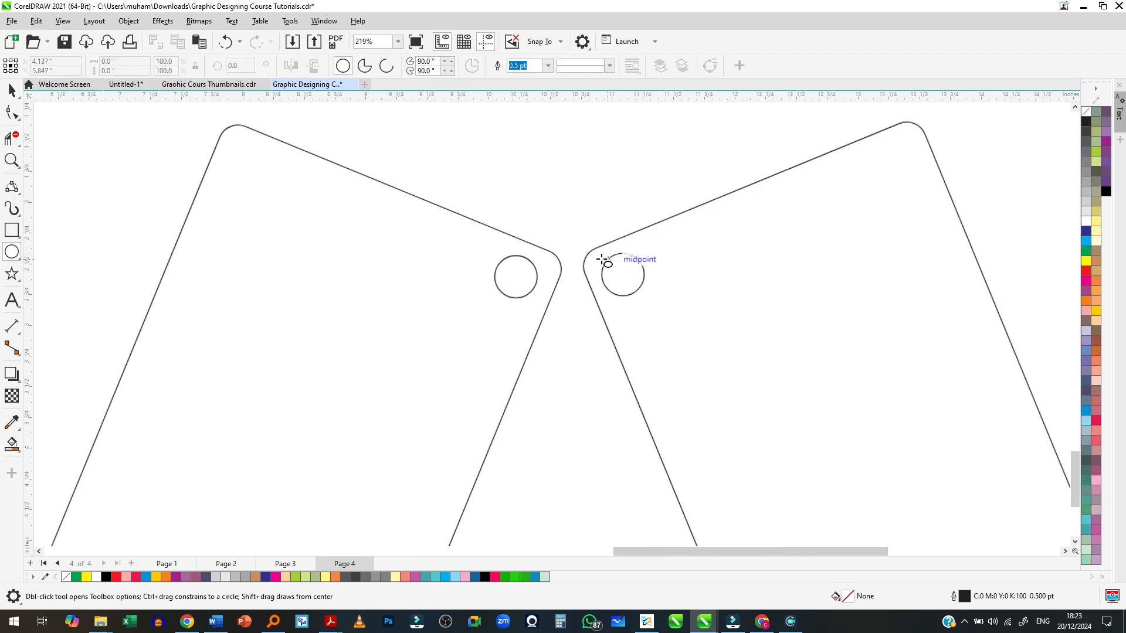
pyautogui.scroll(4, 604, 260)
pyautogui.moveTo(445, 210); pyautogui.dragTo(645, 336)
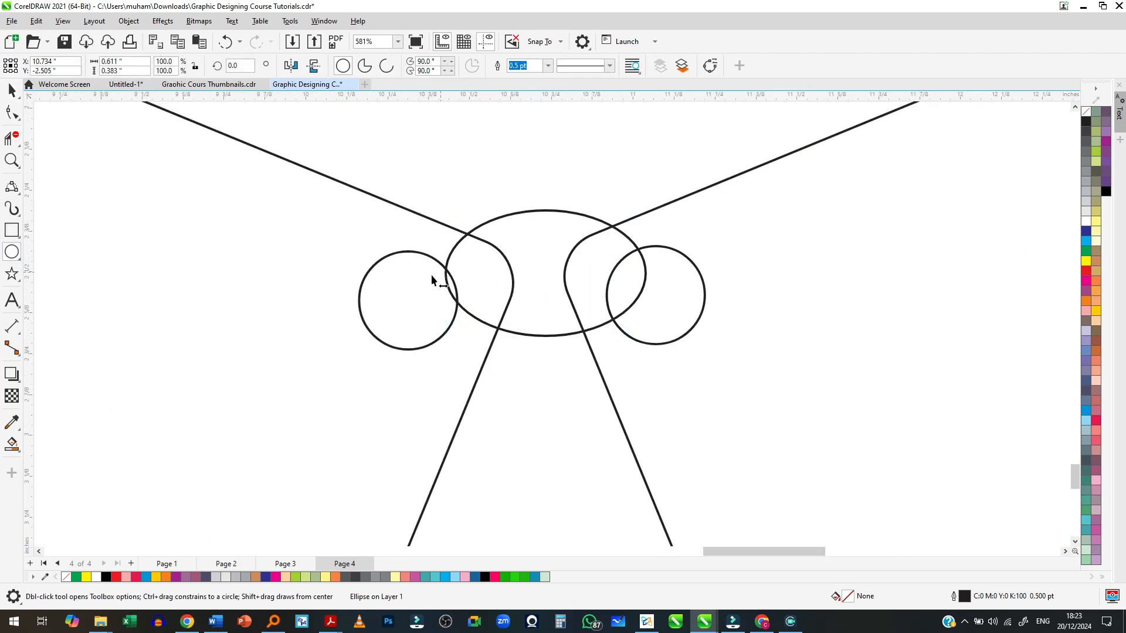
pyautogui.moveTo(431, 275); pyautogui.dragTo(410, 281)
pyautogui.moveTo(528, 339); pyautogui.dragTo(530, 346)
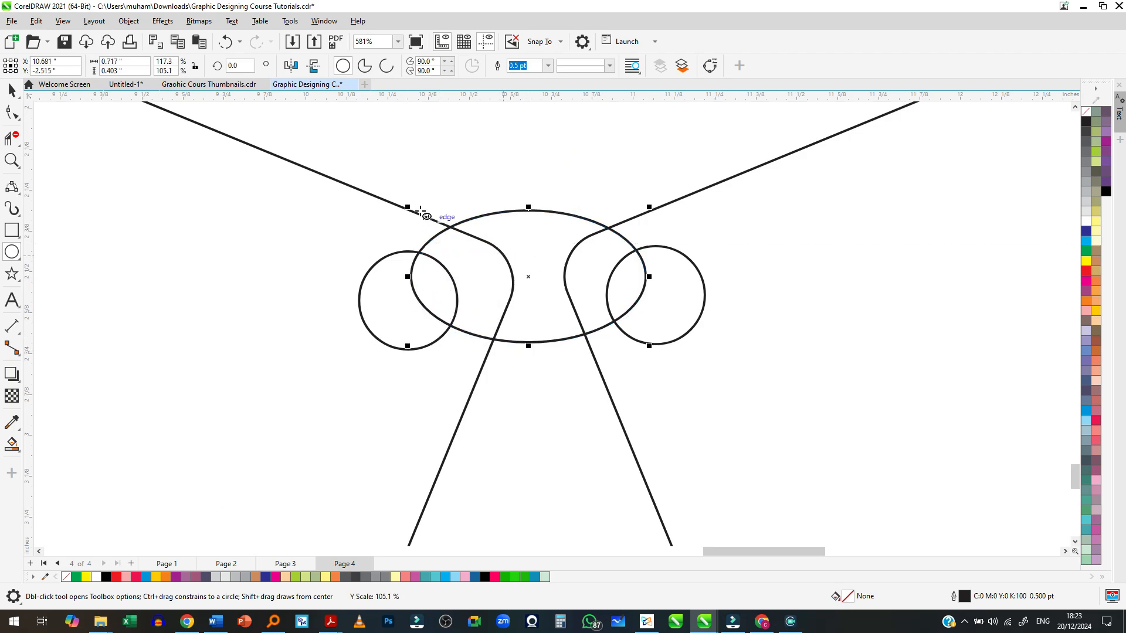
pyautogui.moveTo(428, 216); pyautogui.dragTo(597, 300)
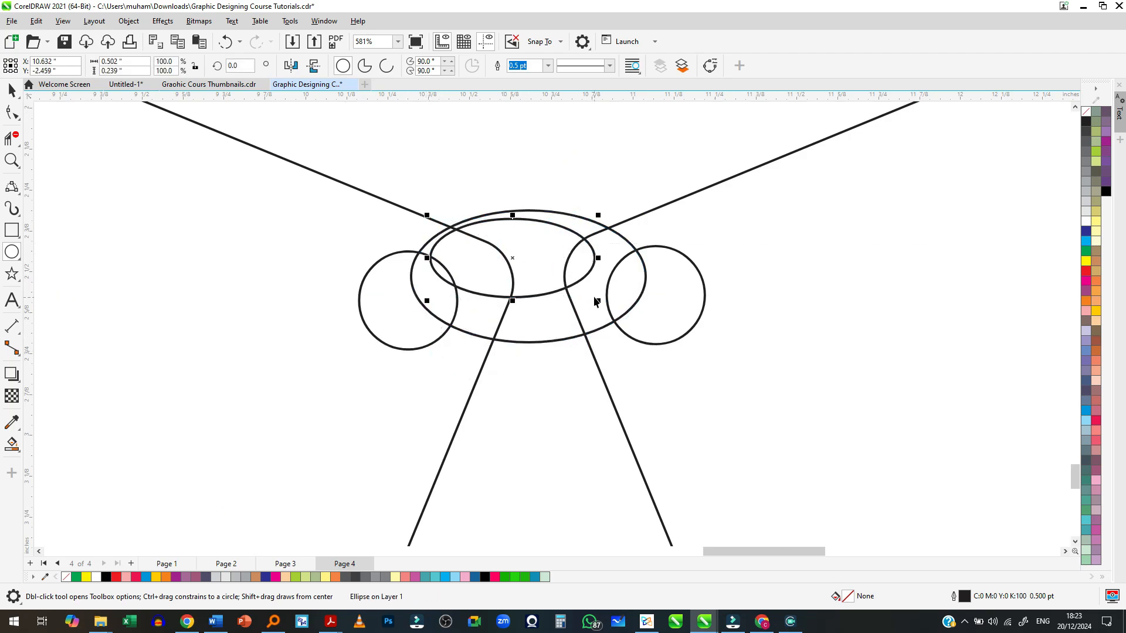
pyautogui.press('space')
pyautogui.press('Delete')
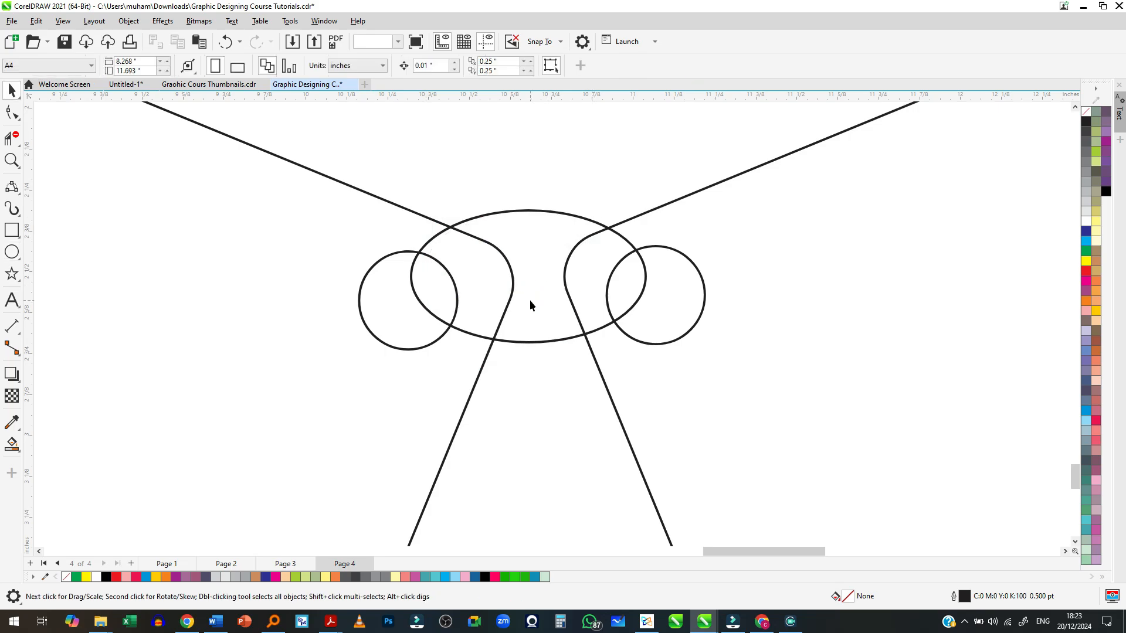
# Add a smaller concentric copy of the ellipse, about 0.63 by 0.36 inches, to form the ring's inner edge
pyautogui.click(529, 300)
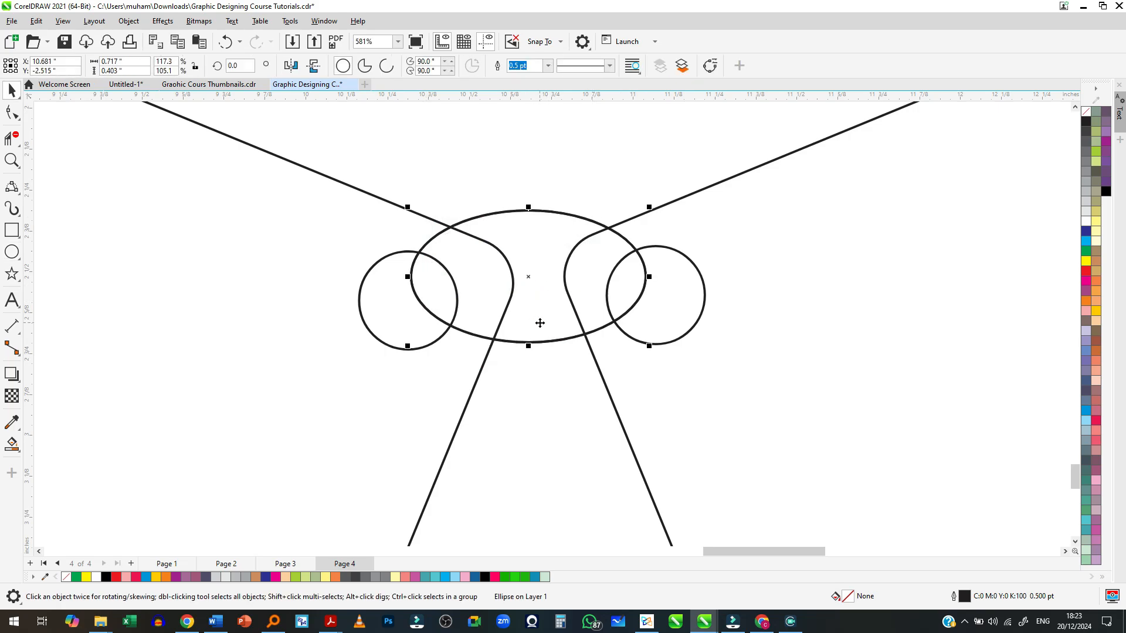
pyautogui.scroll(3, 531, 317)
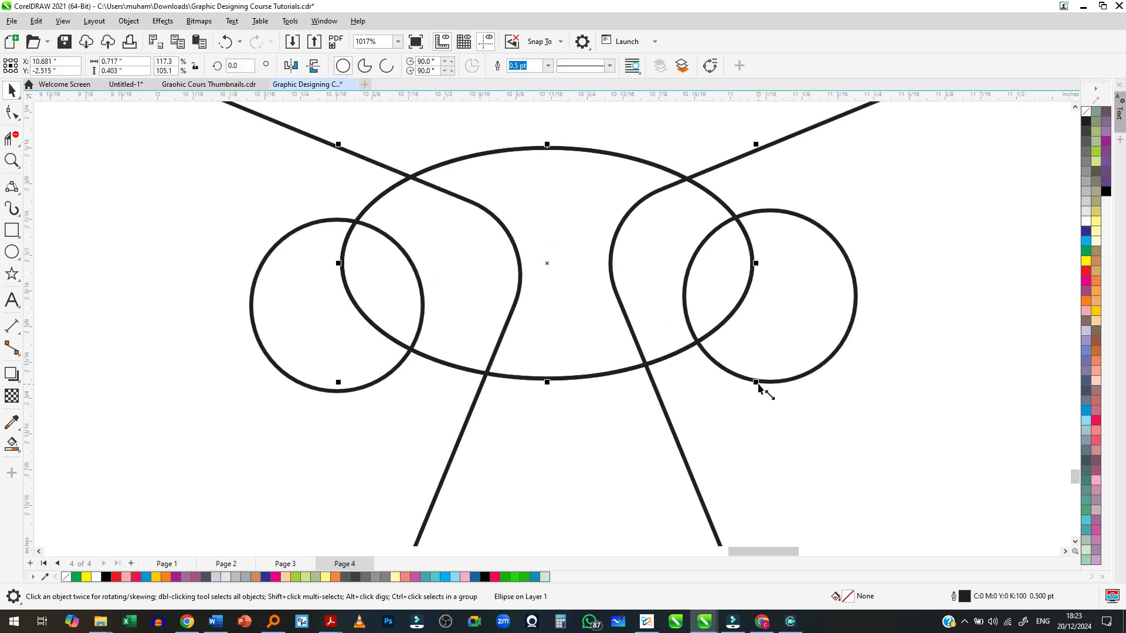
pyautogui.moveTo(757, 384); pyautogui.dragTo(733, 383)
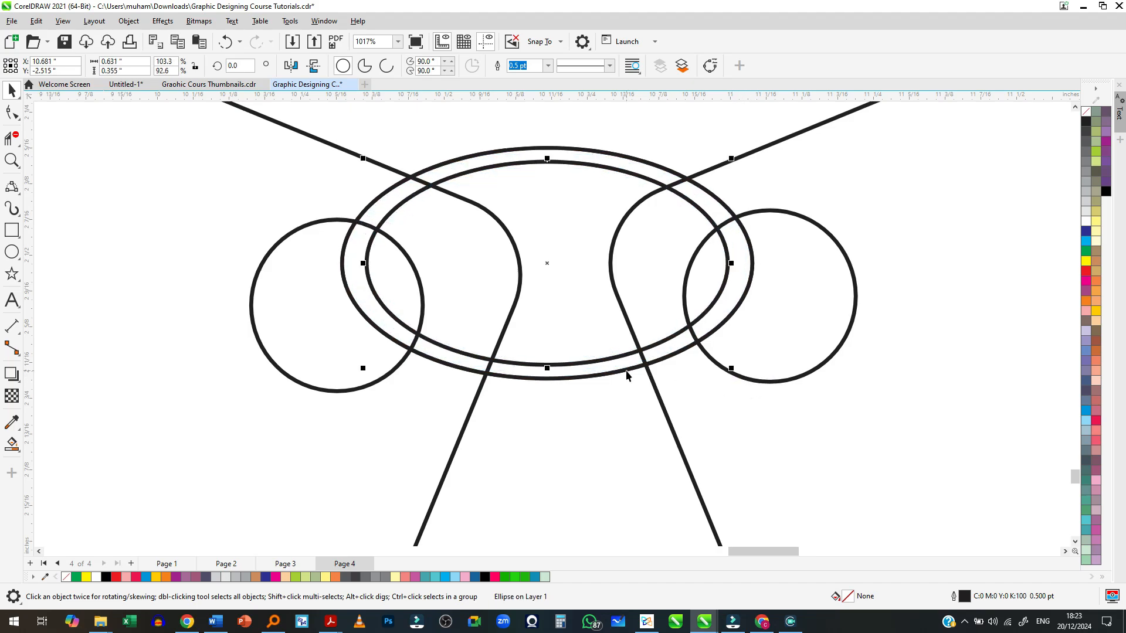
pyautogui.scroll(-2, 538, 322)
pyautogui.scroll(2, 522, 297)
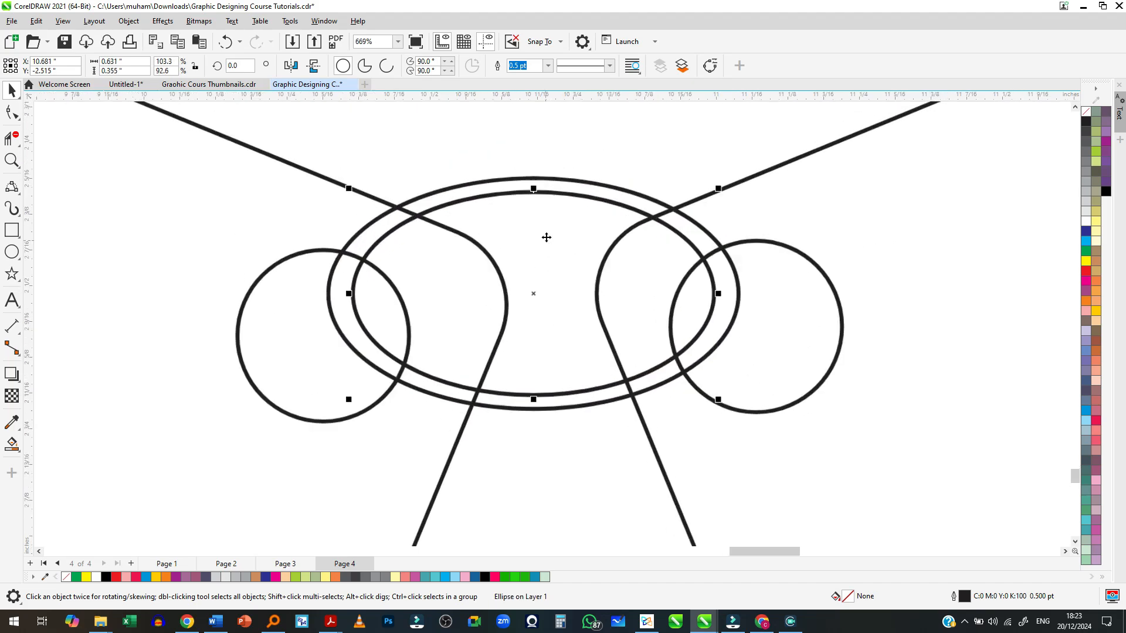
pyautogui.click(537, 155)
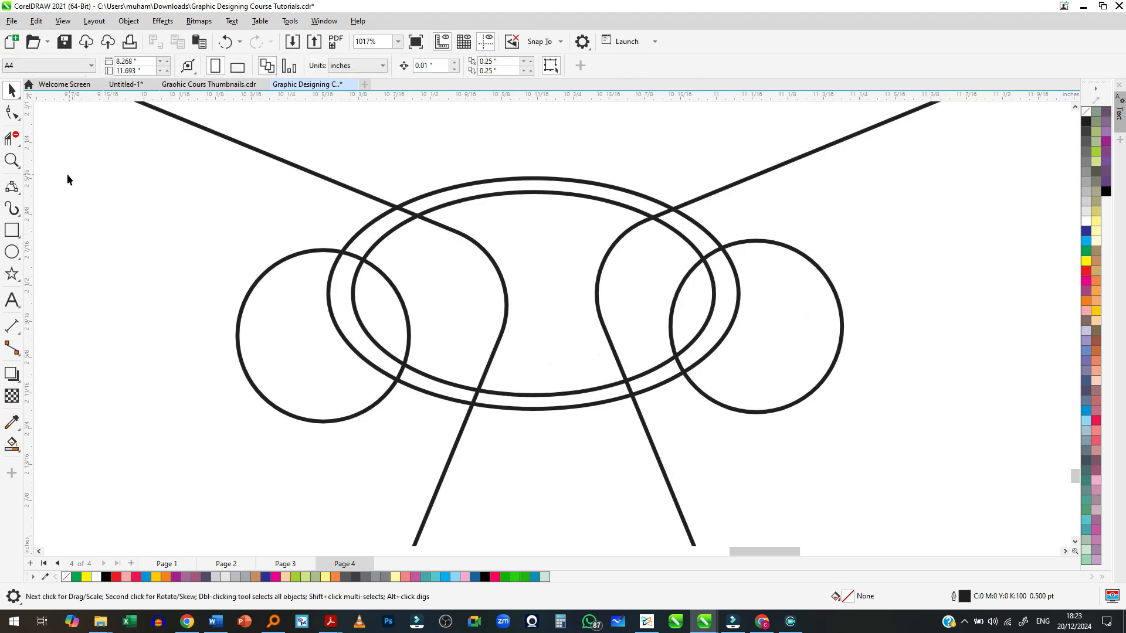
# Use Virtual Segment Delete to remove both cards' edges and the right hole's arc where they cross the ring's lower band
pyautogui.click(14, 143)
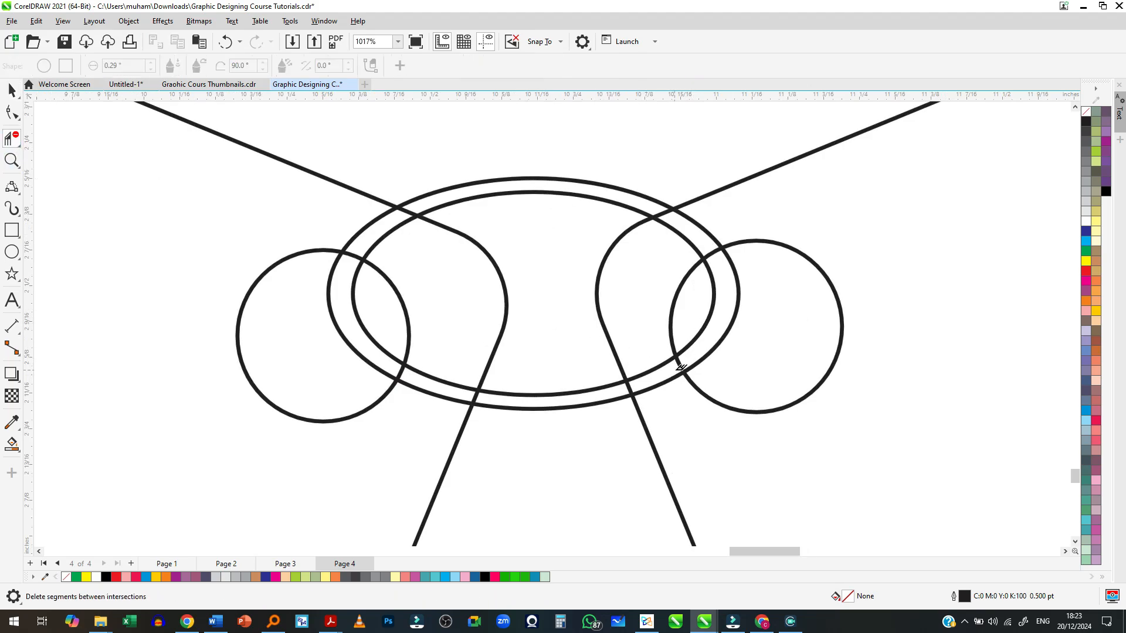
pyautogui.scroll(2, 682, 356)
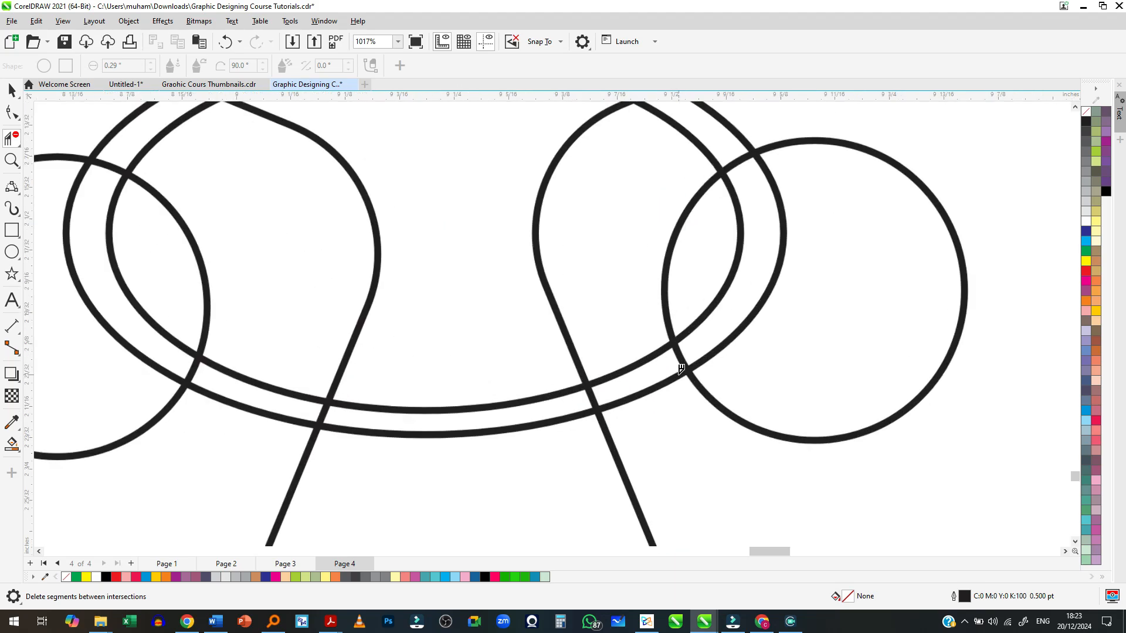
pyautogui.scroll(-2, 648, 364)
pyautogui.scroll(2, 633, 369)
pyautogui.scroll(1, 623, 380)
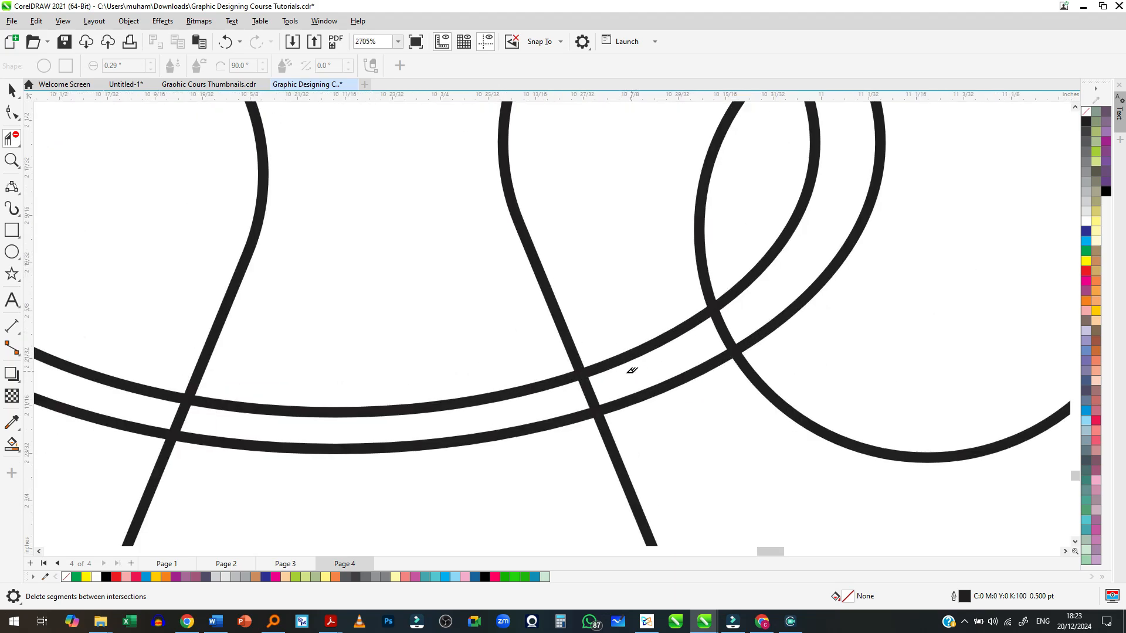
pyautogui.click(591, 382)
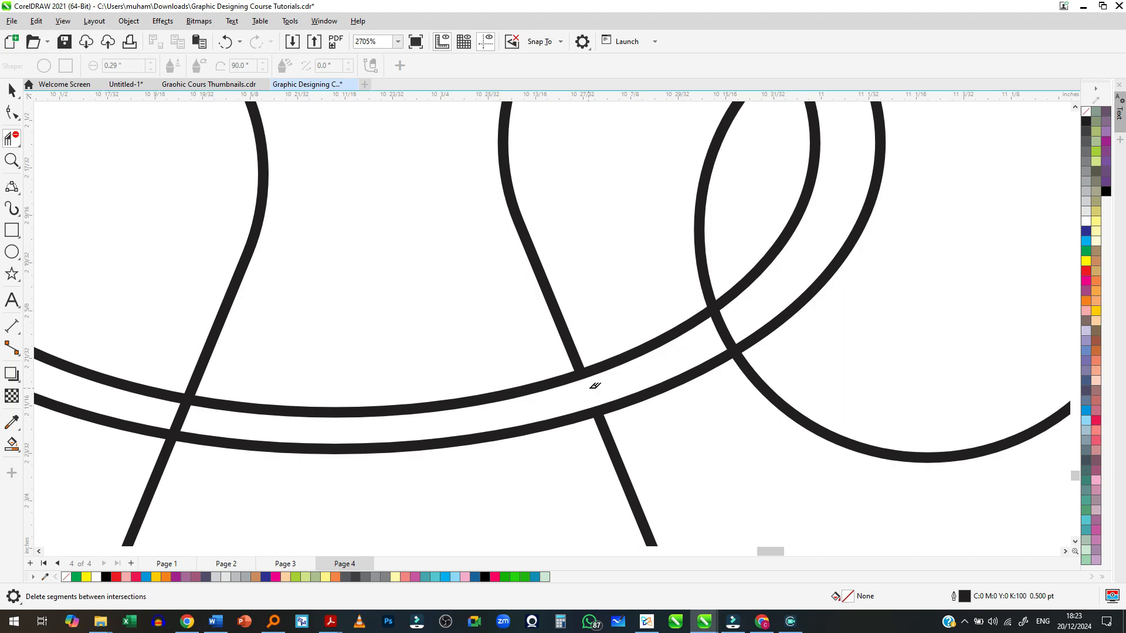
pyautogui.click(721, 323)
pyautogui.scroll(-1, 771, 320)
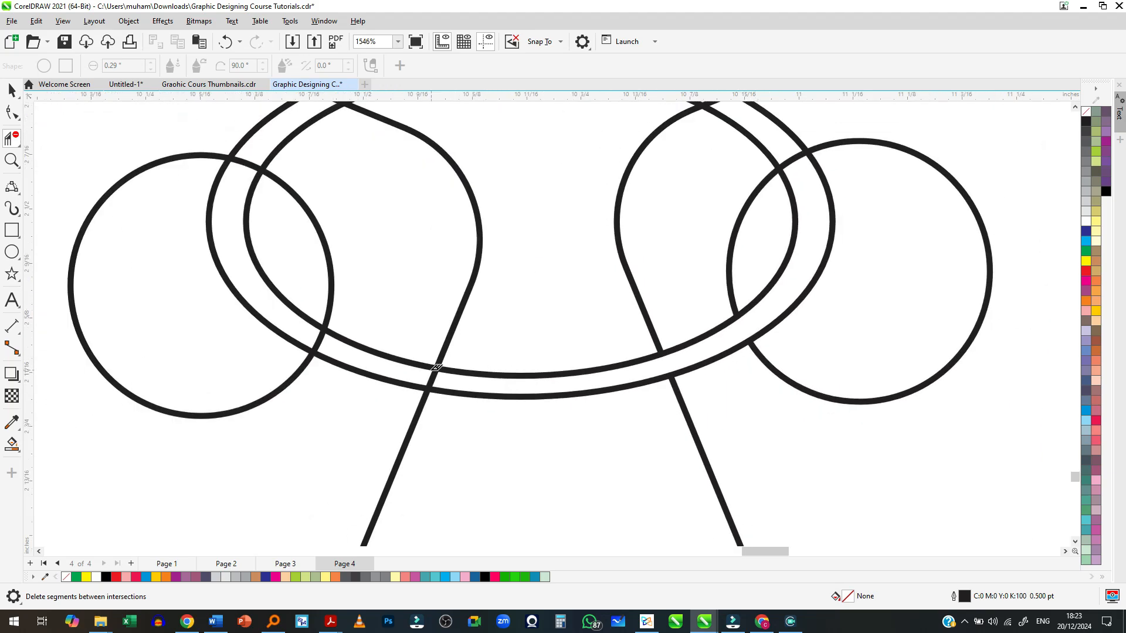
pyautogui.scroll(1, 437, 376)
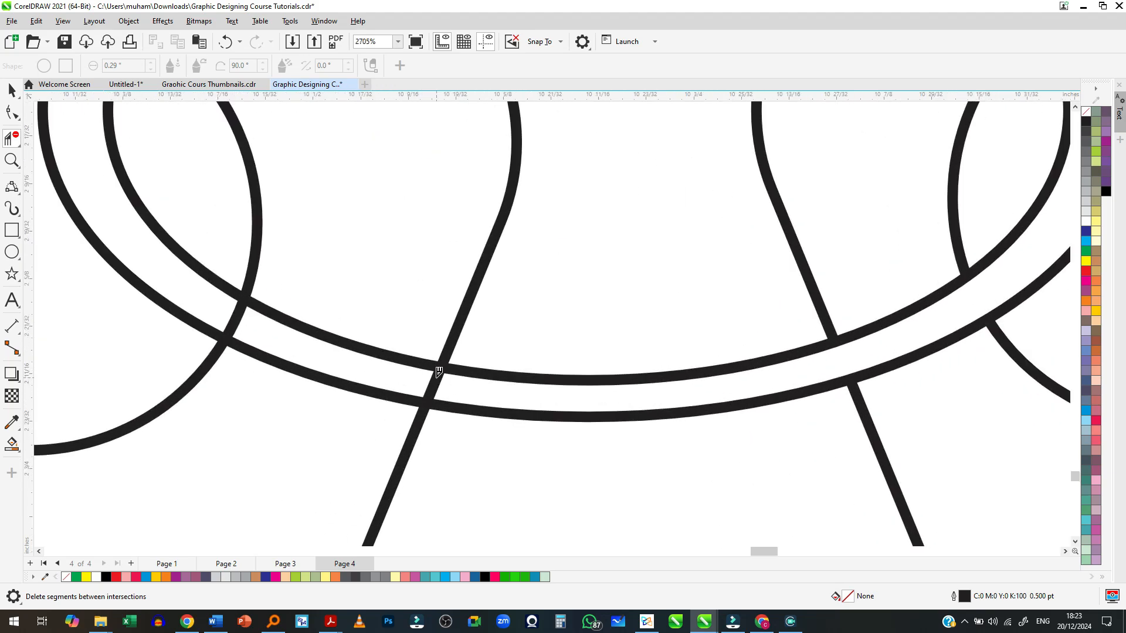
pyautogui.click(435, 381)
pyautogui.scroll(-1, 378, 378)
pyautogui.scroll(-1, 396, 430)
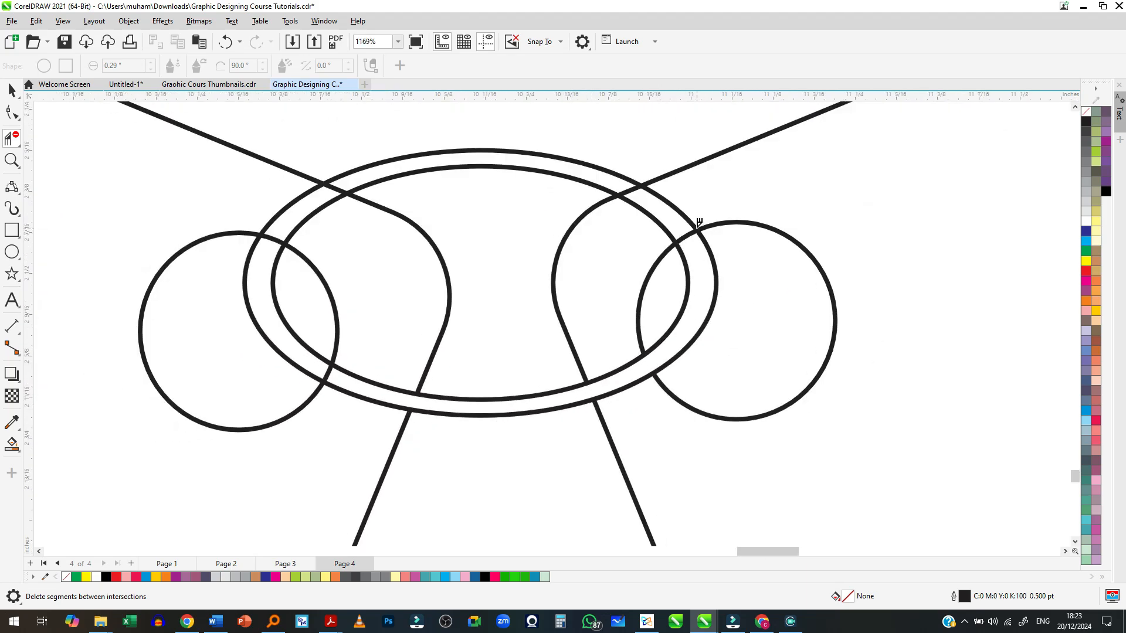
# Delete the inner and outer ring segments between the upper edge and the hole on both cards
pyautogui.scroll(1, 702, 247)
pyautogui.scroll(-1, 706, 279)
pyautogui.scroll(1, 694, 316)
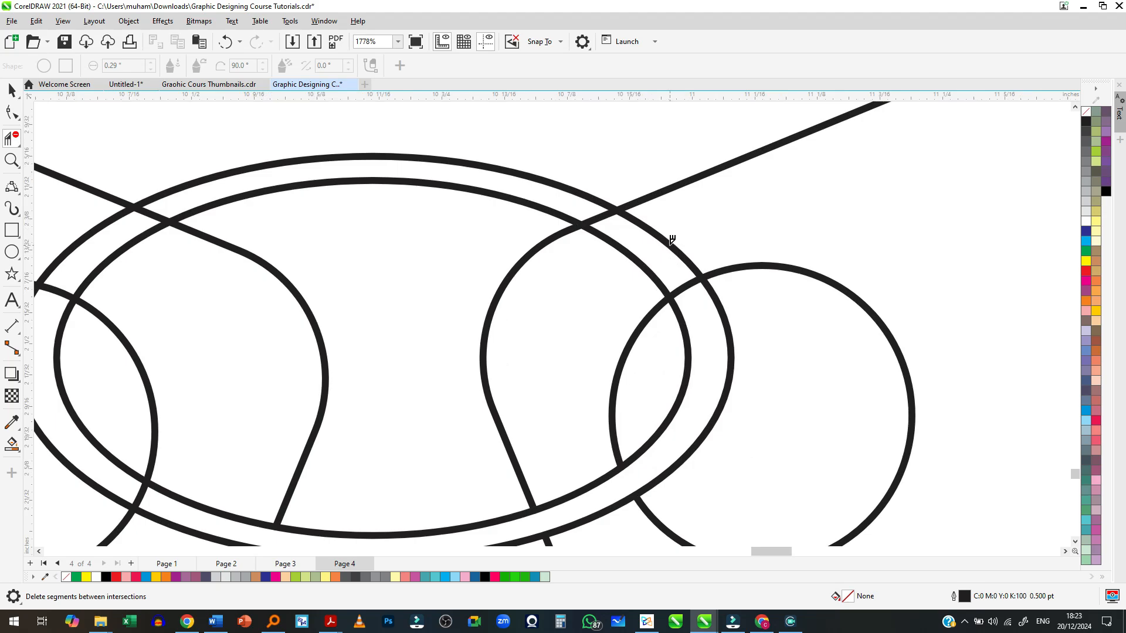
pyautogui.click(672, 240)
pyautogui.click(643, 256)
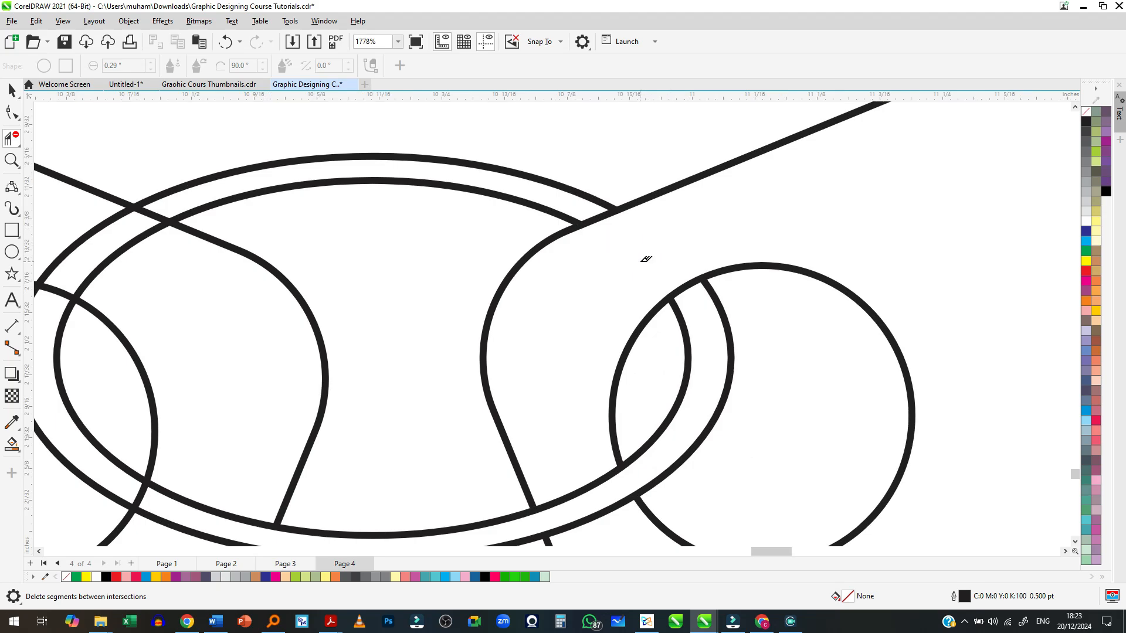
pyautogui.scroll(-2, 686, 224)
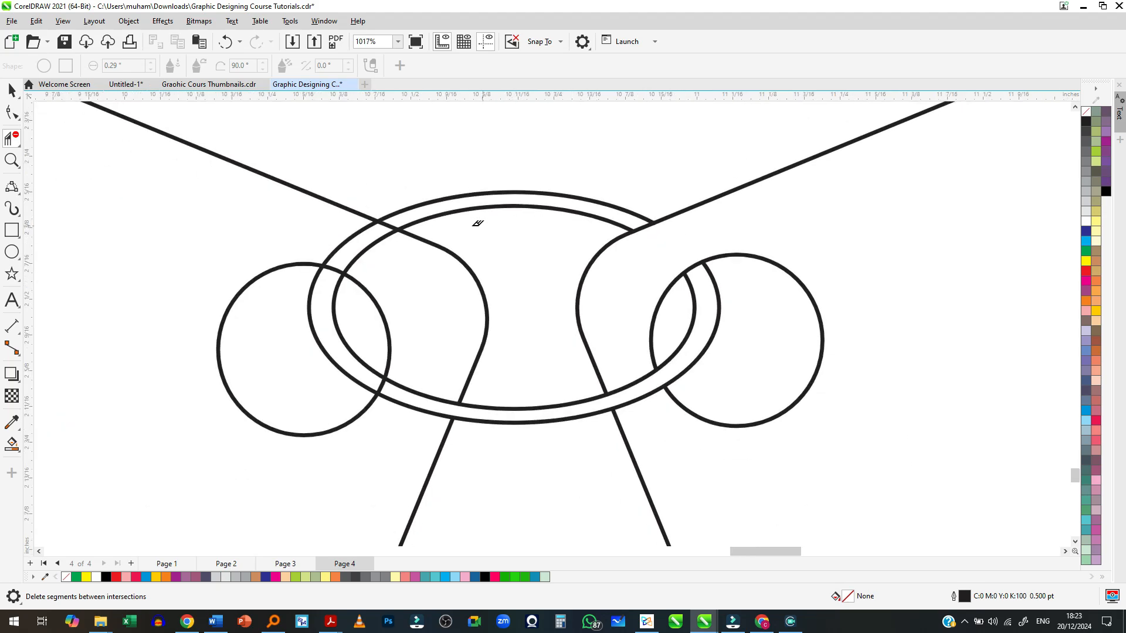
pyautogui.scroll(1, 477, 221)
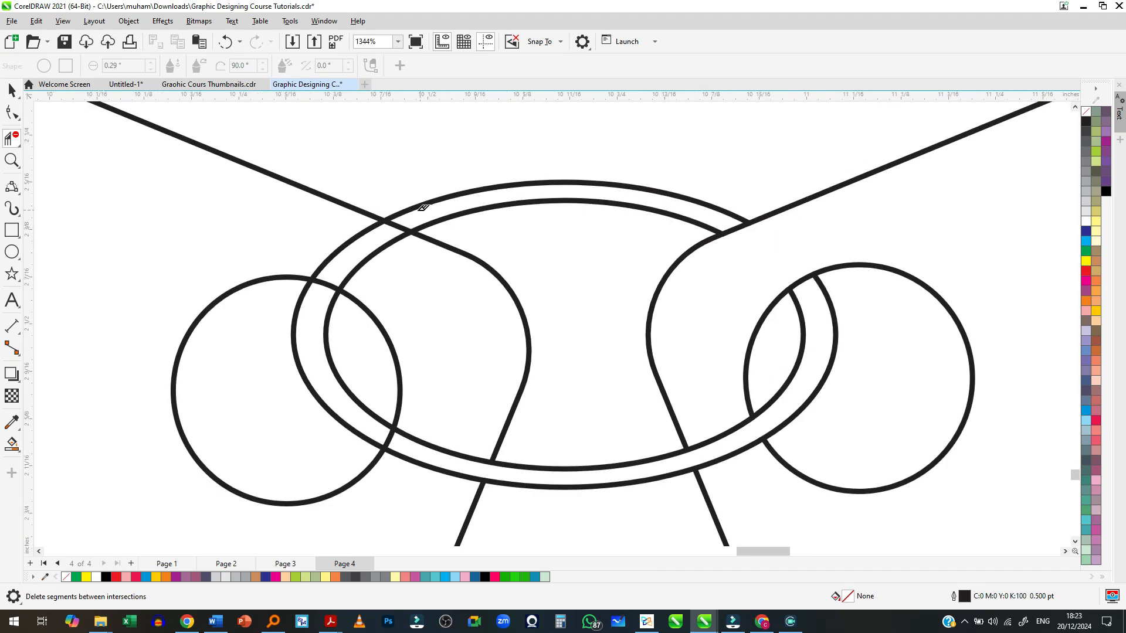
pyautogui.click(357, 237)
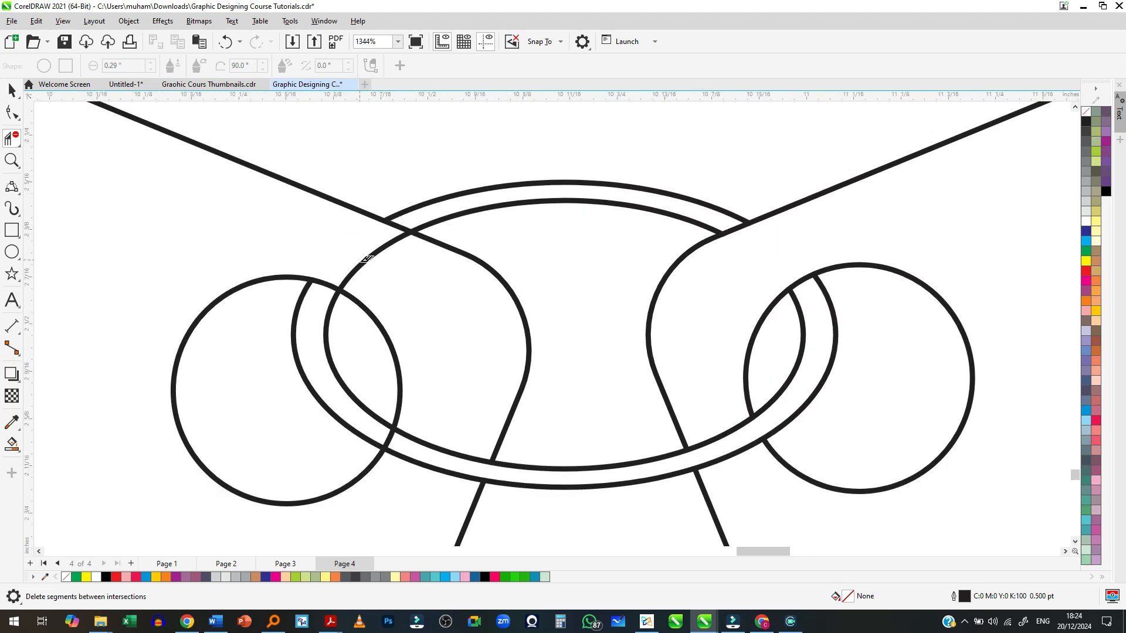
pyautogui.click(365, 260)
# Delete the left hole's arc segment that crosses the ring's lower band
pyautogui.scroll(-2, 302, 289)
pyautogui.scroll(1, 329, 364)
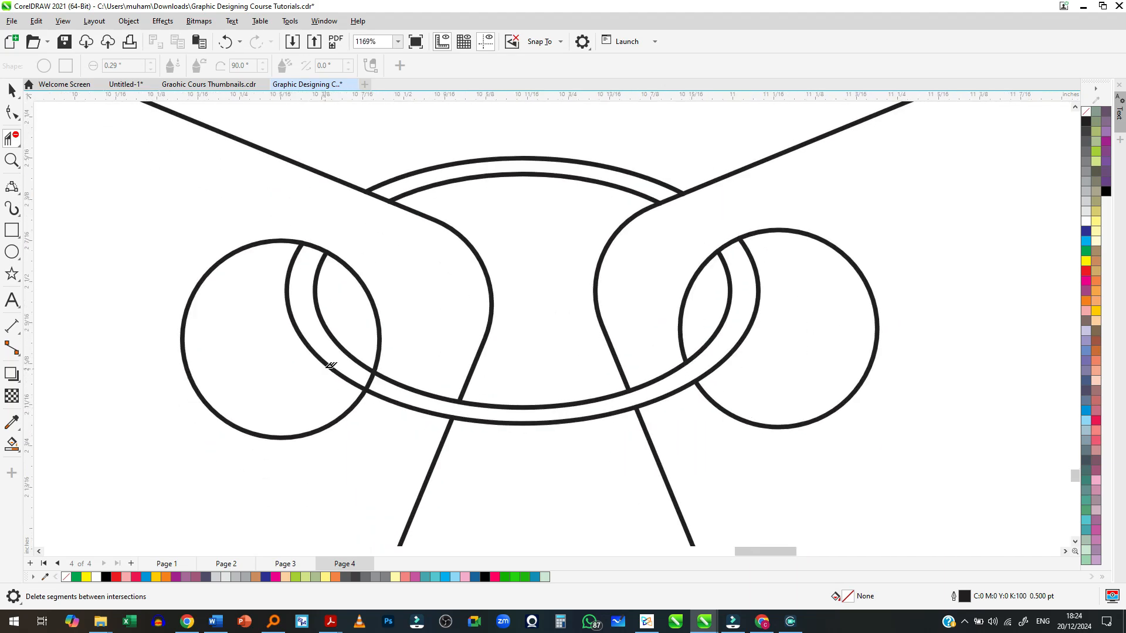
pyautogui.scroll(4, 381, 392)
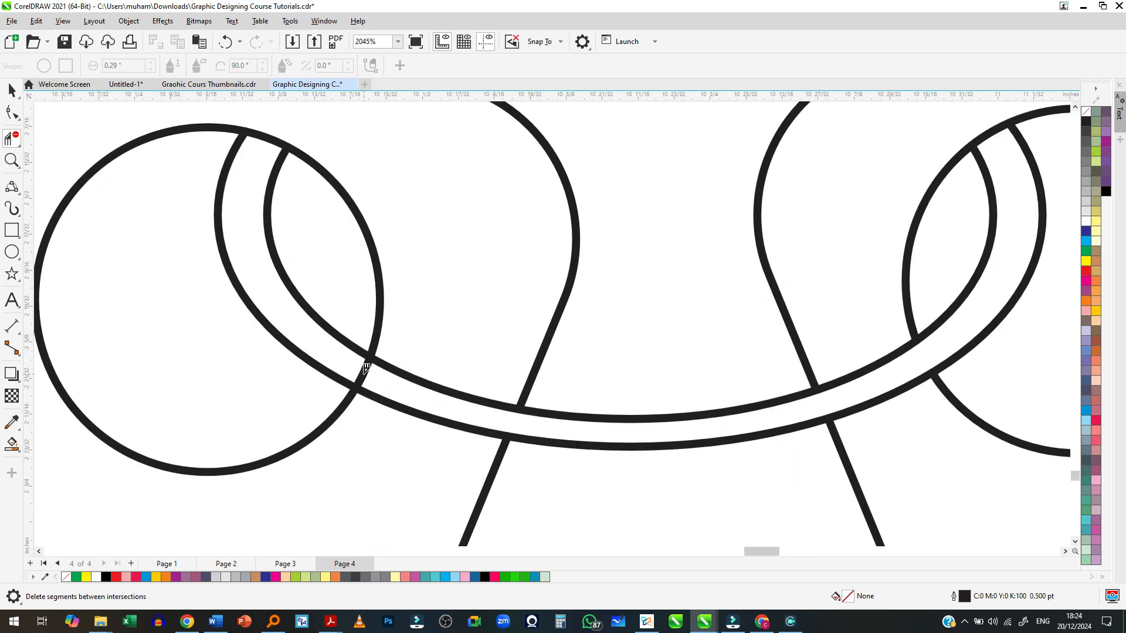
pyautogui.click(366, 368)
pyautogui.scroll(-5, 511, 382)
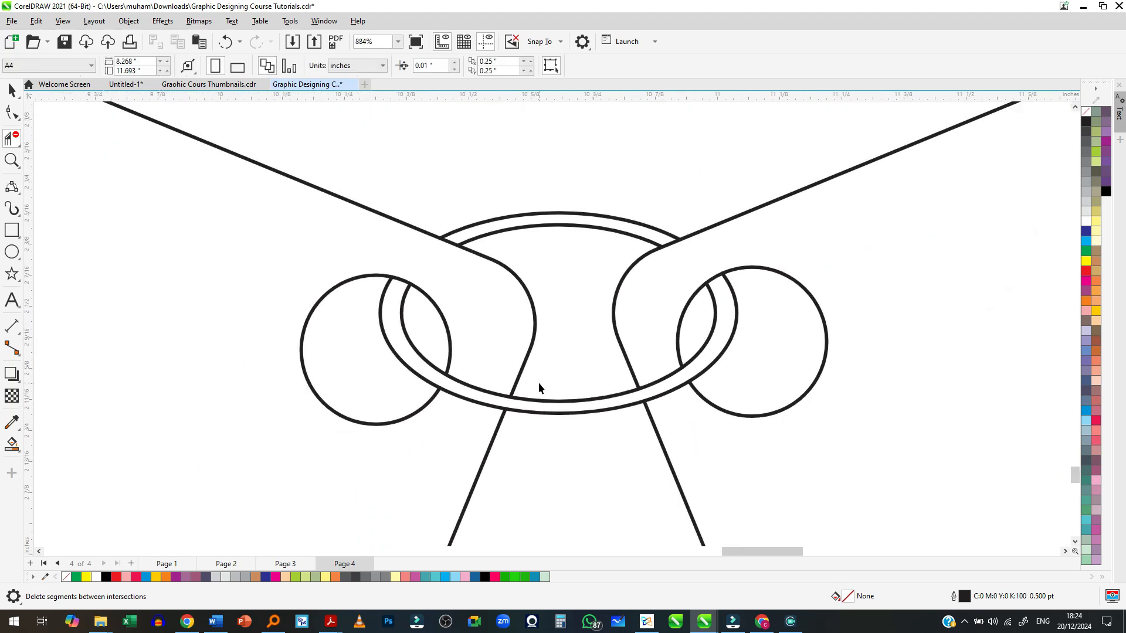
# Try to fill the left card's outline with a khaki palette colour
pyautogui.press('space')
pyautogui.scroll(-8, 538, 382)
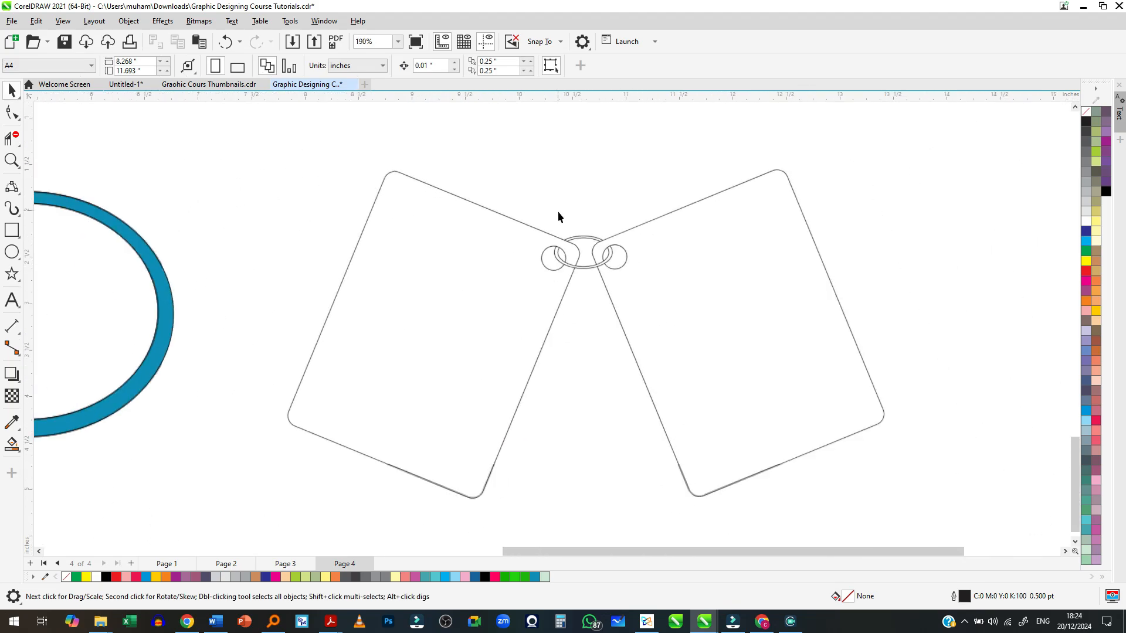
pyautogui.scroll(-2, 558, 212)
pyautogui.scroll(3, 631, 335)
pyautogui.scroll(-2, 494, 241)
pyautogui.scroll(3, 481, 229)
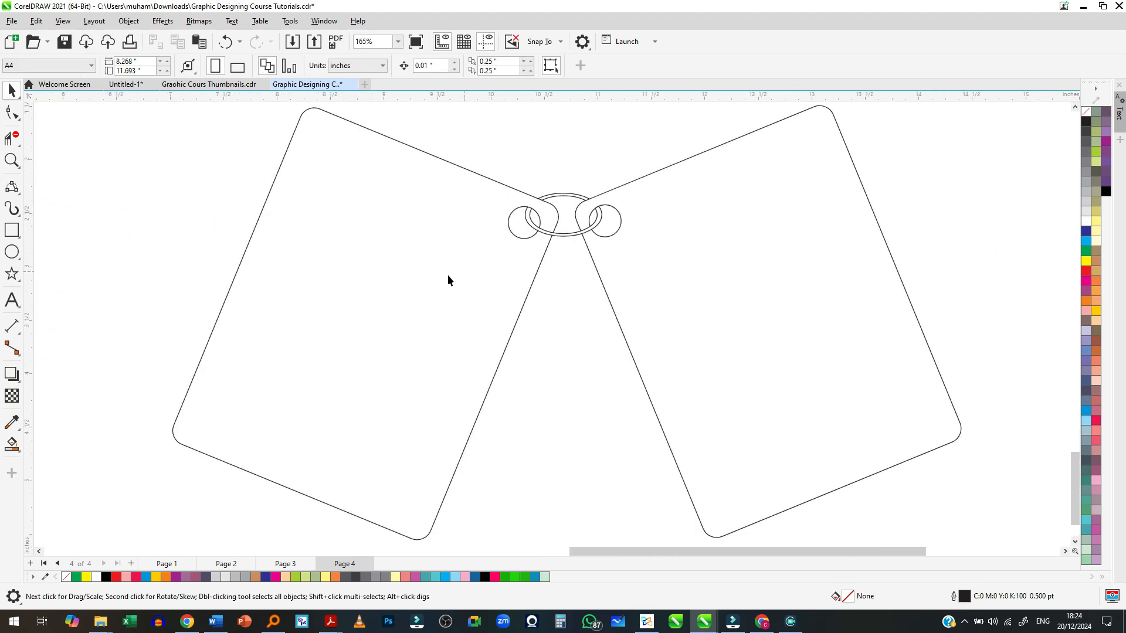
pyautogui.click(448, 275)
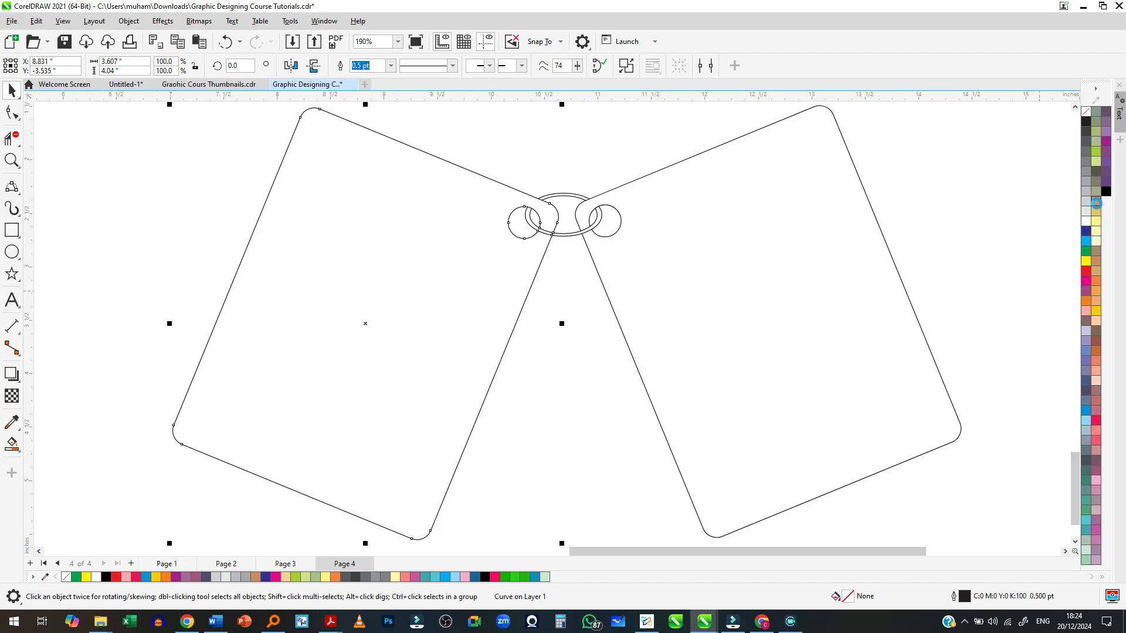
pyautogui.click(1096, 203)
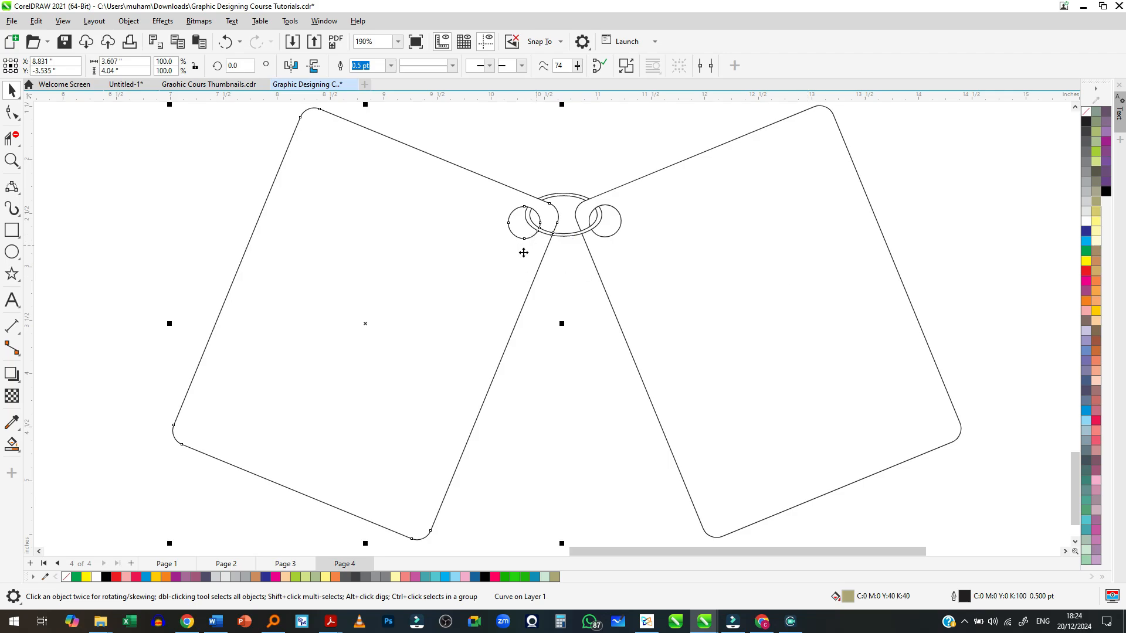
pyautogui.click(523, 153)
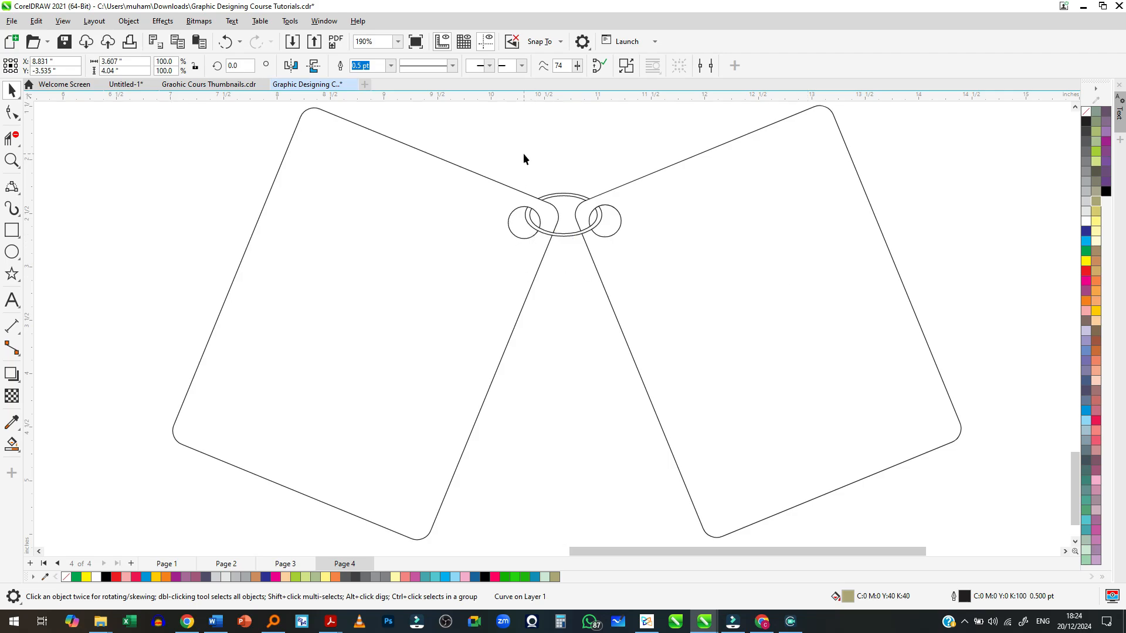
# Fill the left card with green using the Smart Fill tool
pyautogui.click(12, 444)
pyautogui.click(51, 459)
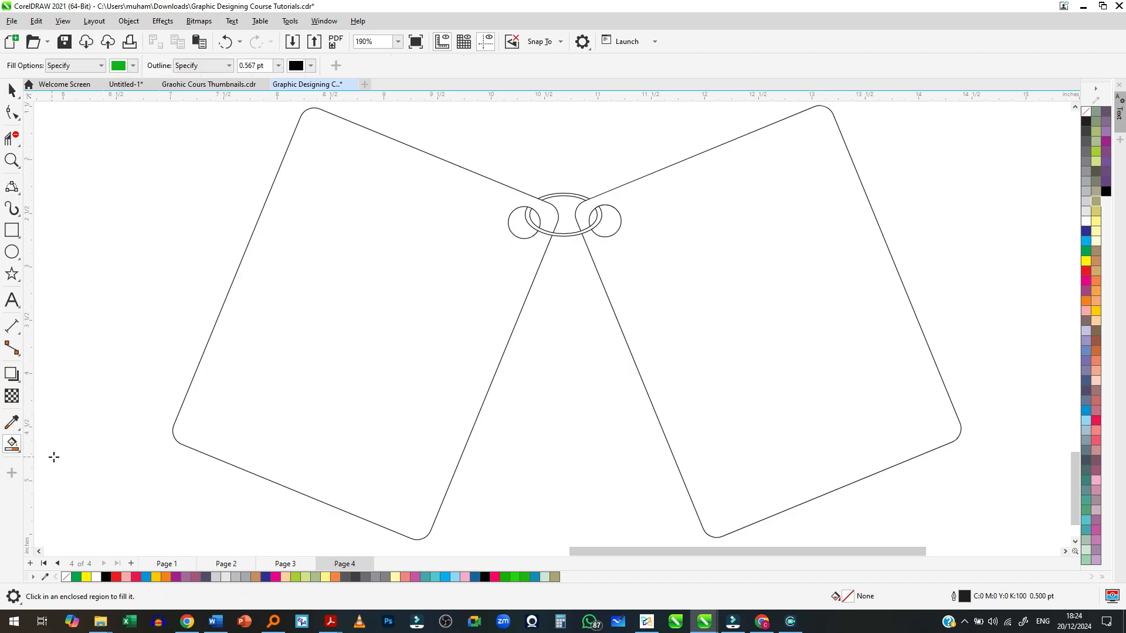
pyautogui.click(280, 230)
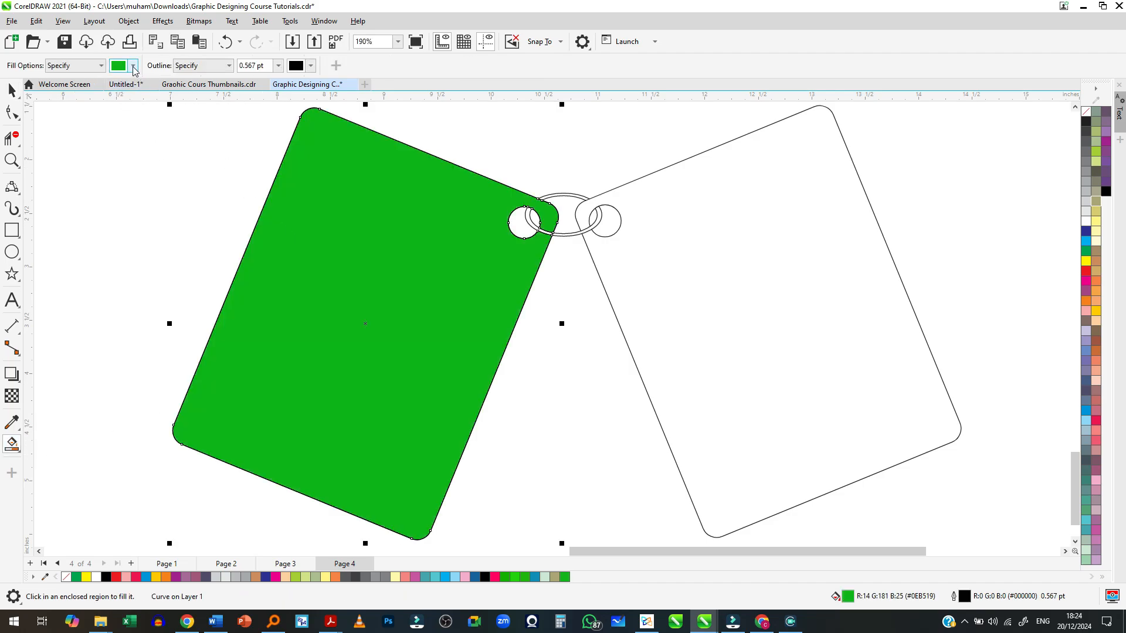
# Set the Smart Fill colour to teal (#0EB5AA) and fill both the right and left cards with it
pyautogui.click(134, 65)
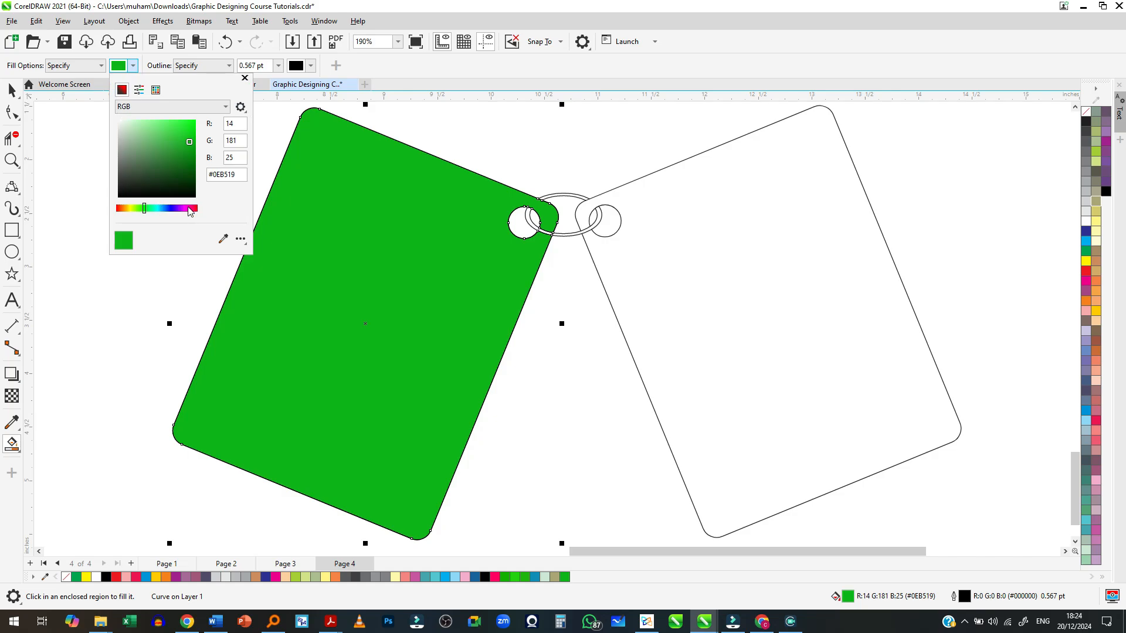
pyautogui.moveTo(179, 209)
pyautogui.mouseDown()
pyautogui.moveTo(150, 210)
pyautogui.moveTo(161, 213)
pyautogui.mouseUp()
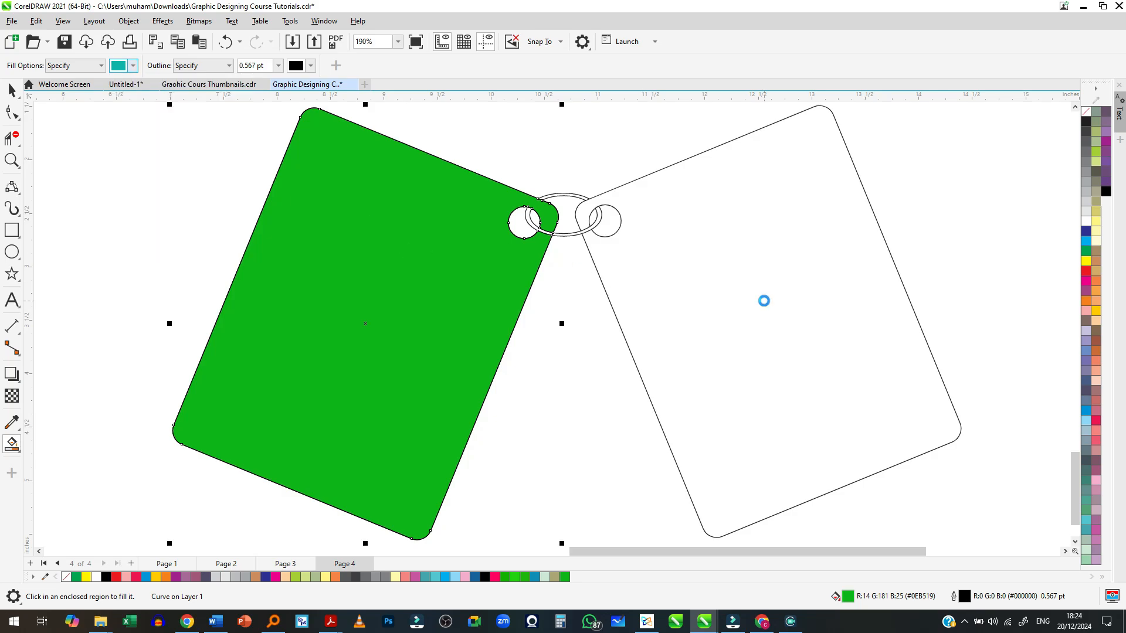
pyautogui.click(740, 313)
pyautogui.click(395, 305)
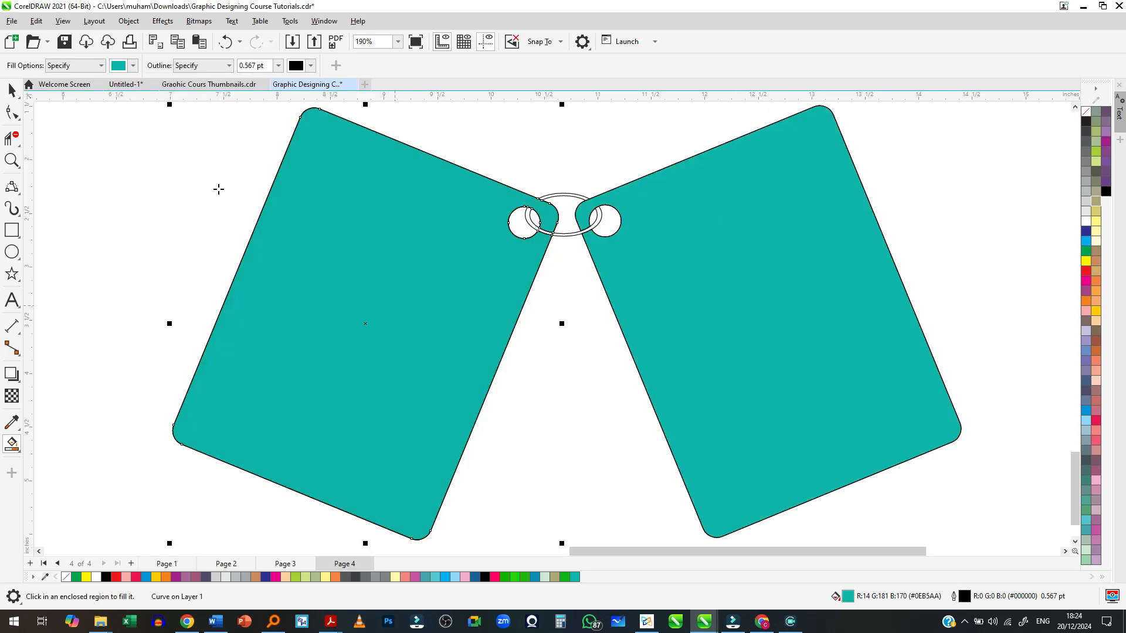
# Set the Smart Fill colour to yellow (#E6E600) and fill the ring's upper and lower bands
pyautogui.scroll(5, 559, 219)
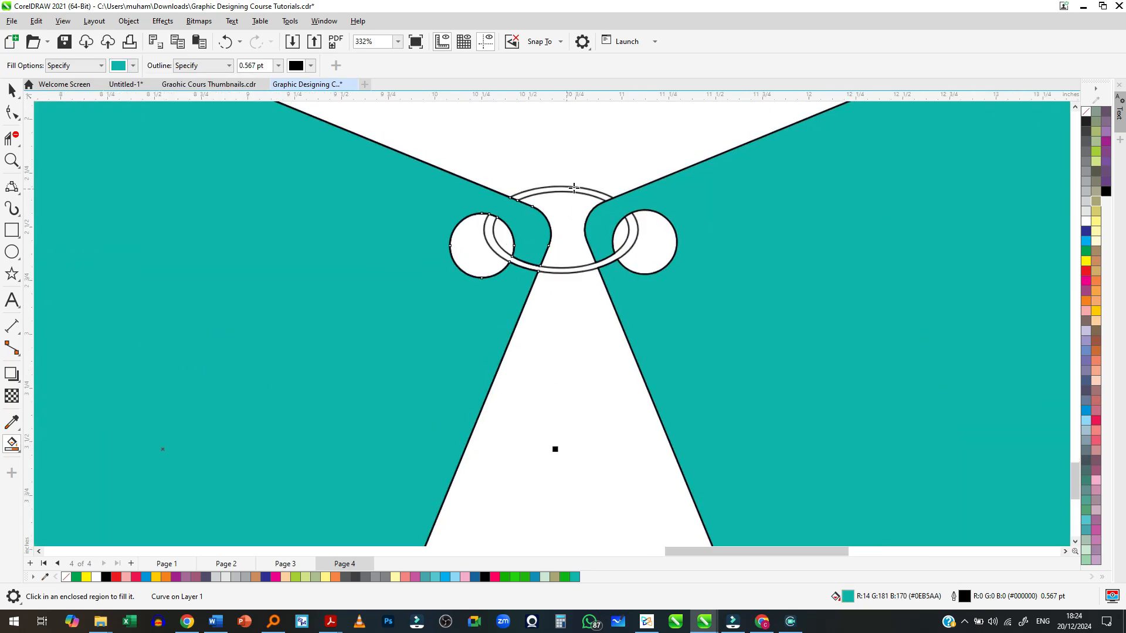
pyautogui.click(134, 66)
pyautogui.click(135, 209)
pyautogui.moveTo(135, 210); pyautogui.dragTo(130, 210)
pyautogui.moveTo(188, 143); pyautogui.dragTo(196, 127)
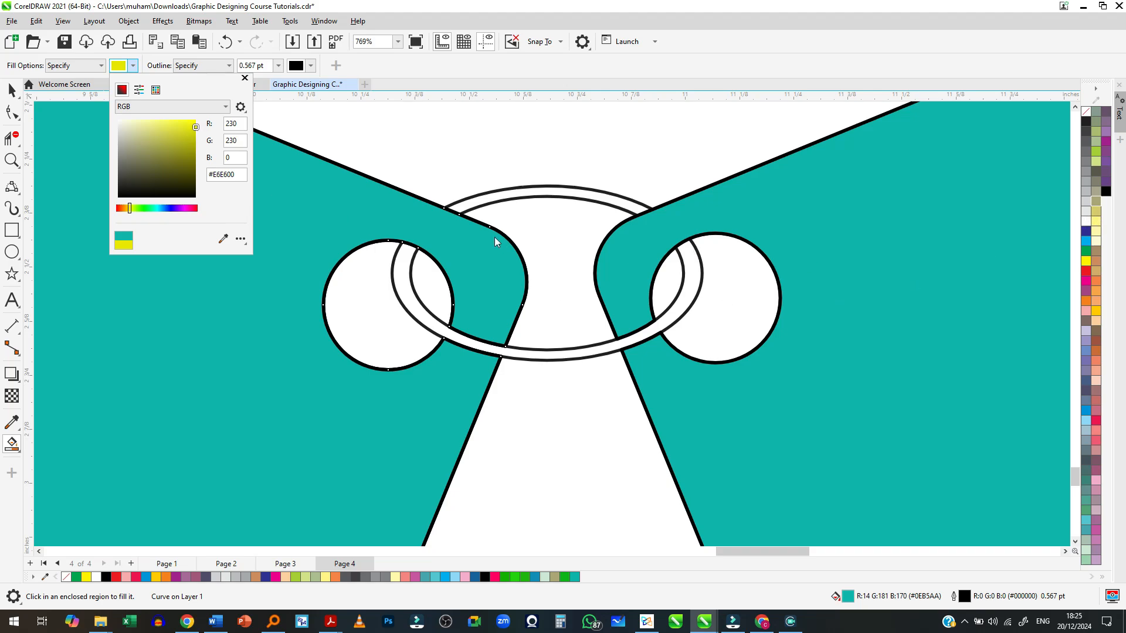
pyautogui.click(511, 200)
pyautogui.click(511, 195)
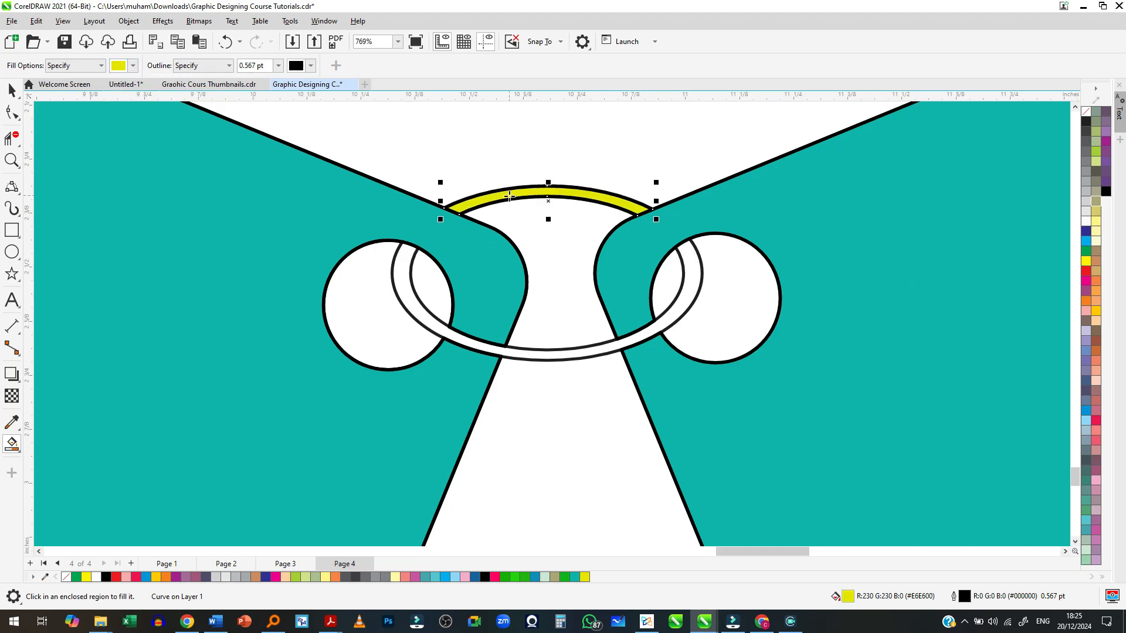
pyautogui.click(530, 355)
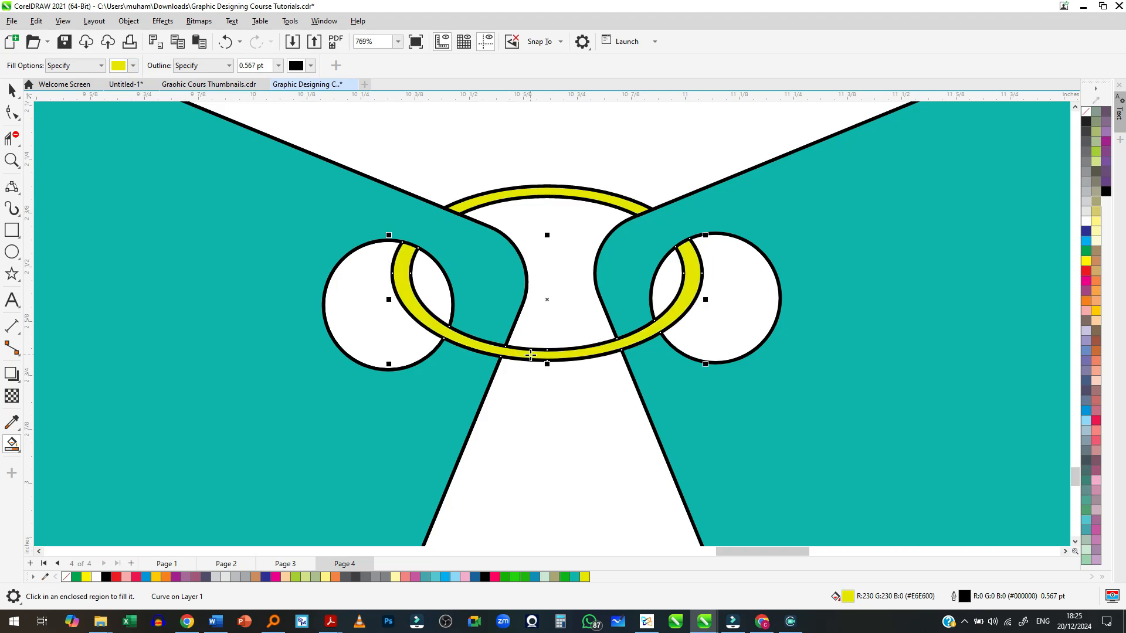
pyautogui.scroll(-6, 552, 251)
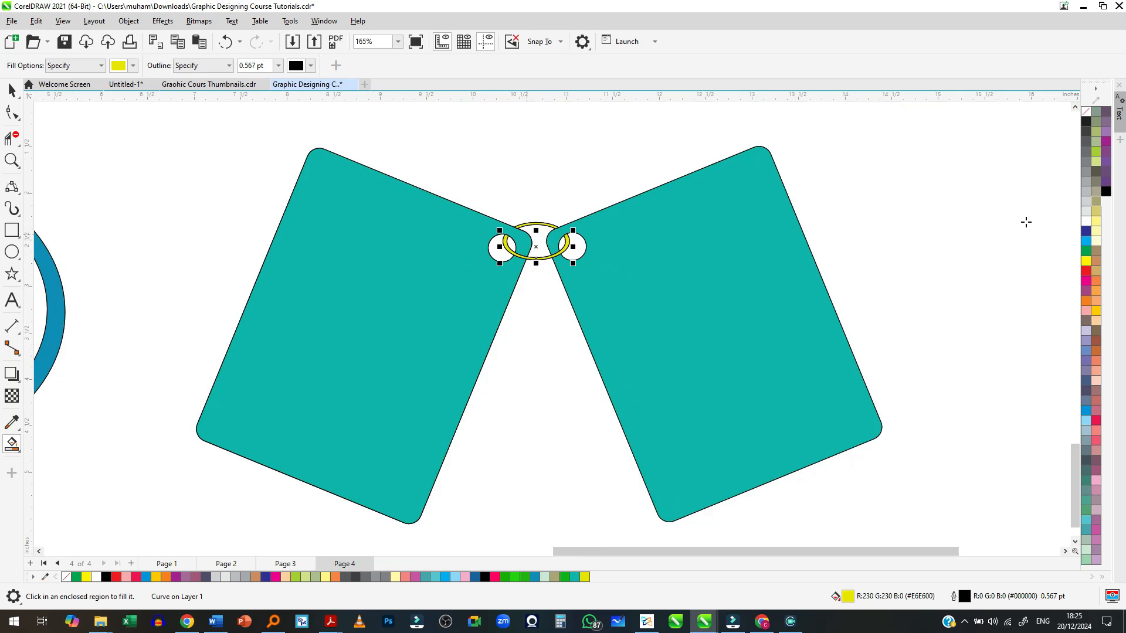
# Try dark gold (C:29 M:38 Y:100 K:4) on the ring's lower band and replace it with amber (C:0 M:26 Y:100 K:0)
pyautogui.click(1096, 262)
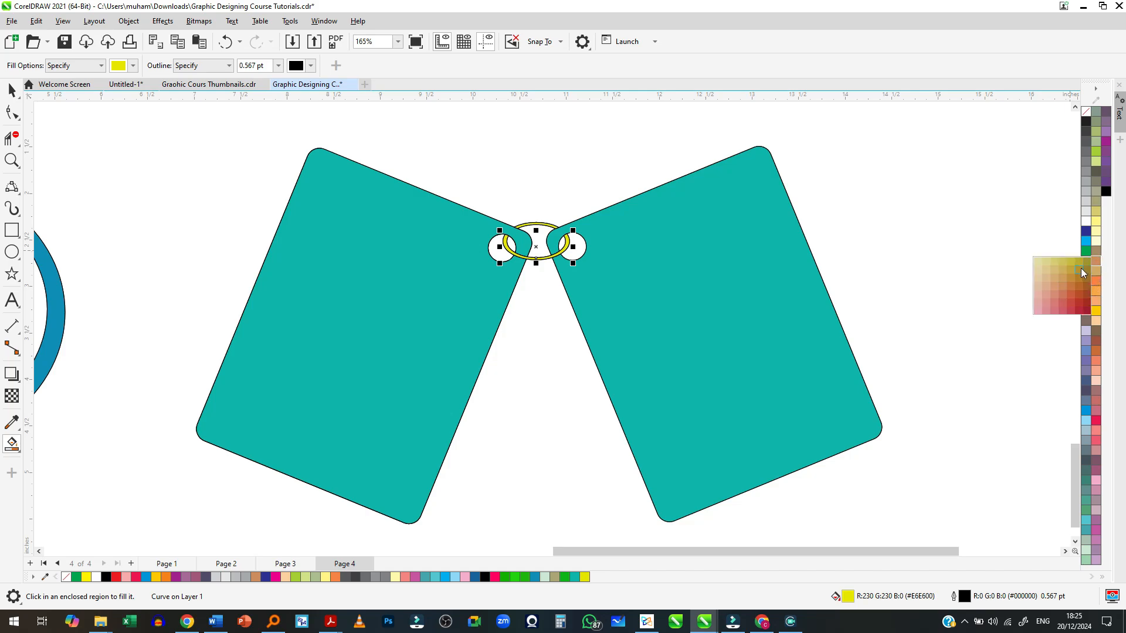
pyautogui.click(1082, 269)
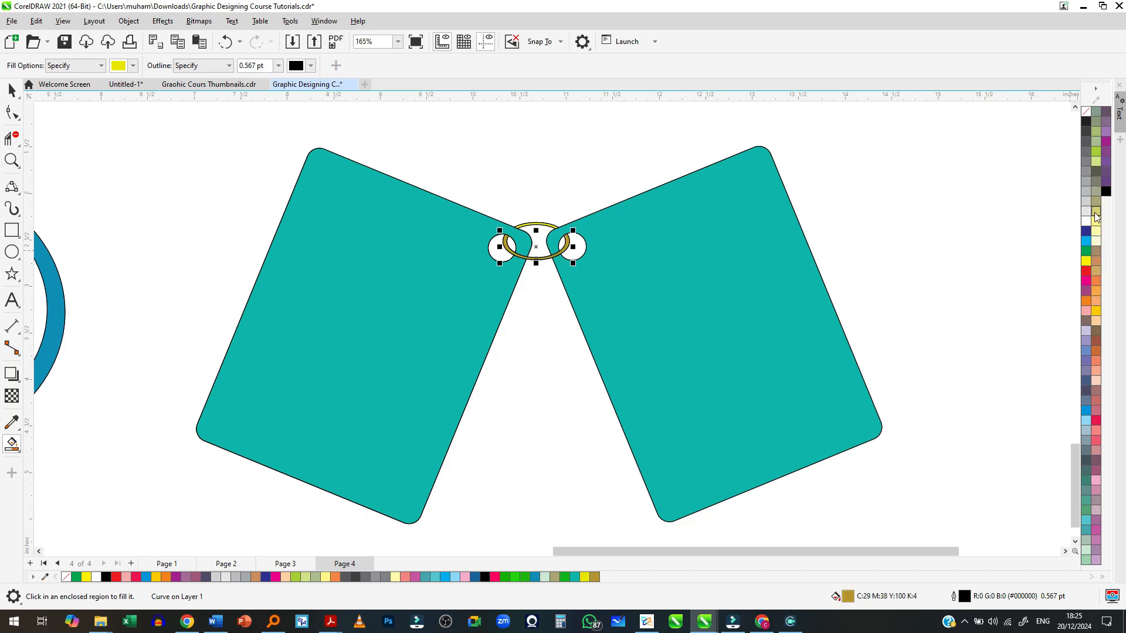
pyautogui.click(1096, 313)
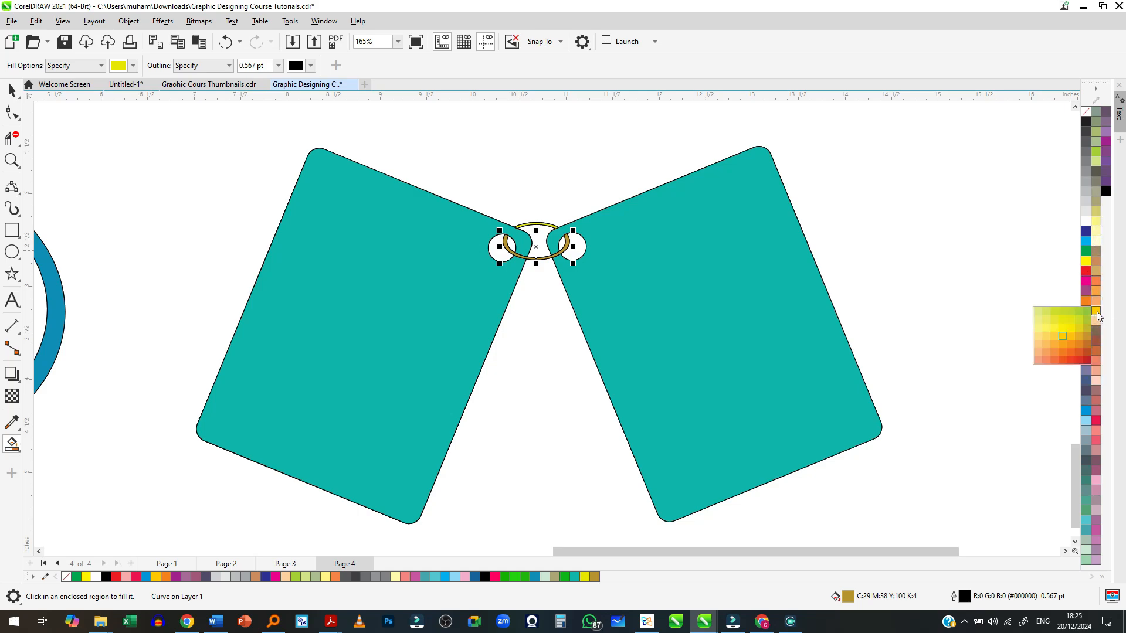
pyautogui.click(1070, 339)
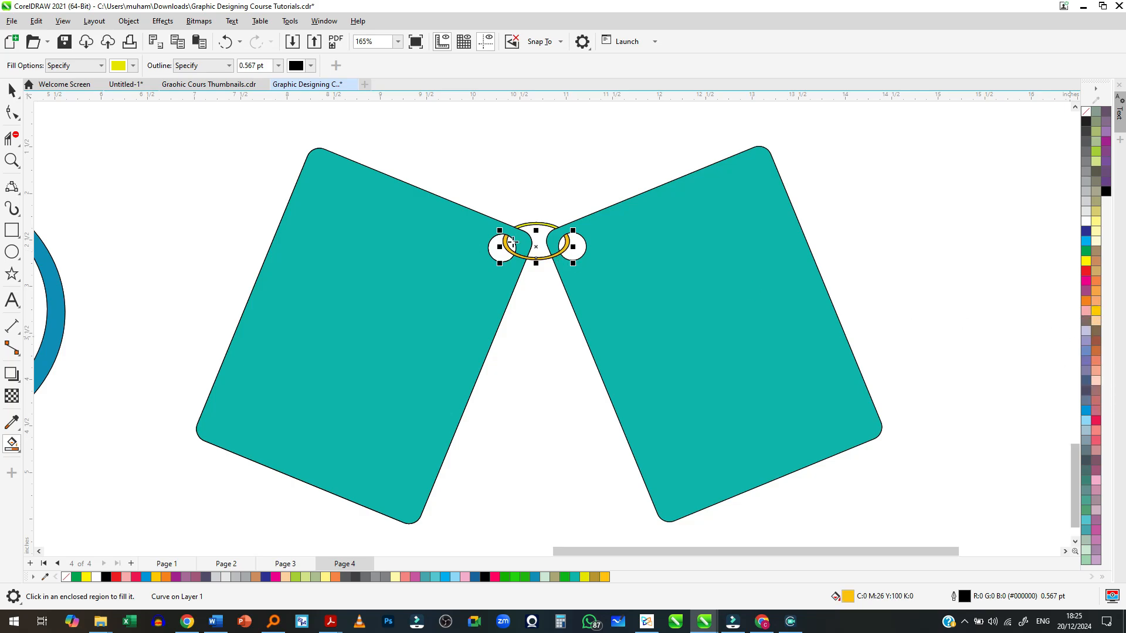
# Recolour the ring's upper band with the same amber shade (C:0 M:26 Y:100 K:0) and deselect it
pyautogui.scroll(4, 522, 230)
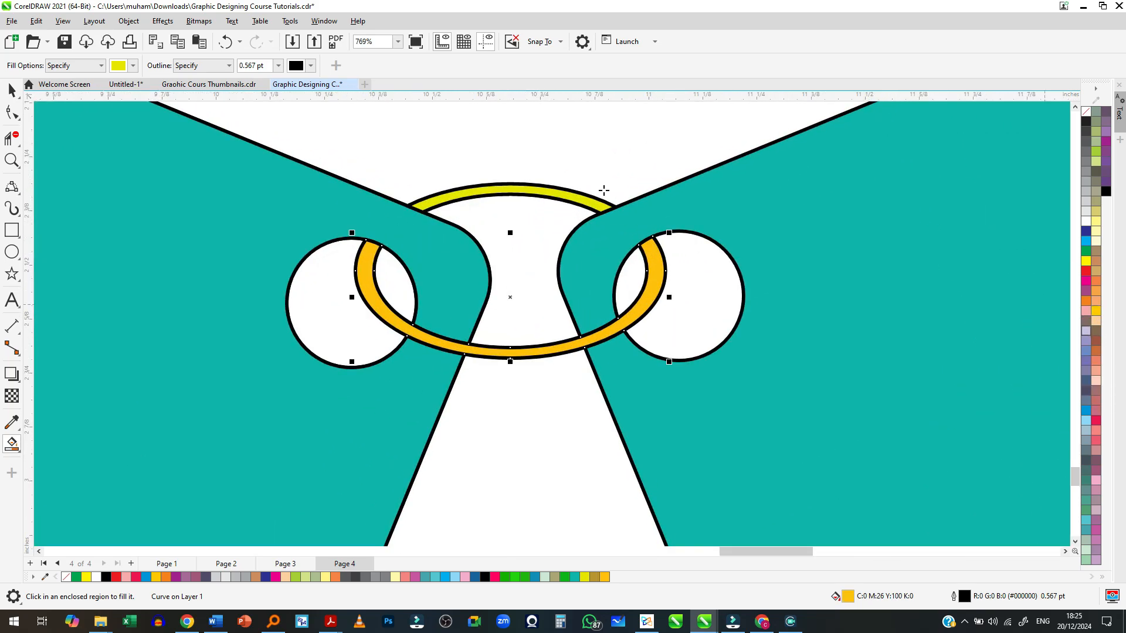
pyautogui.click(523, 195)
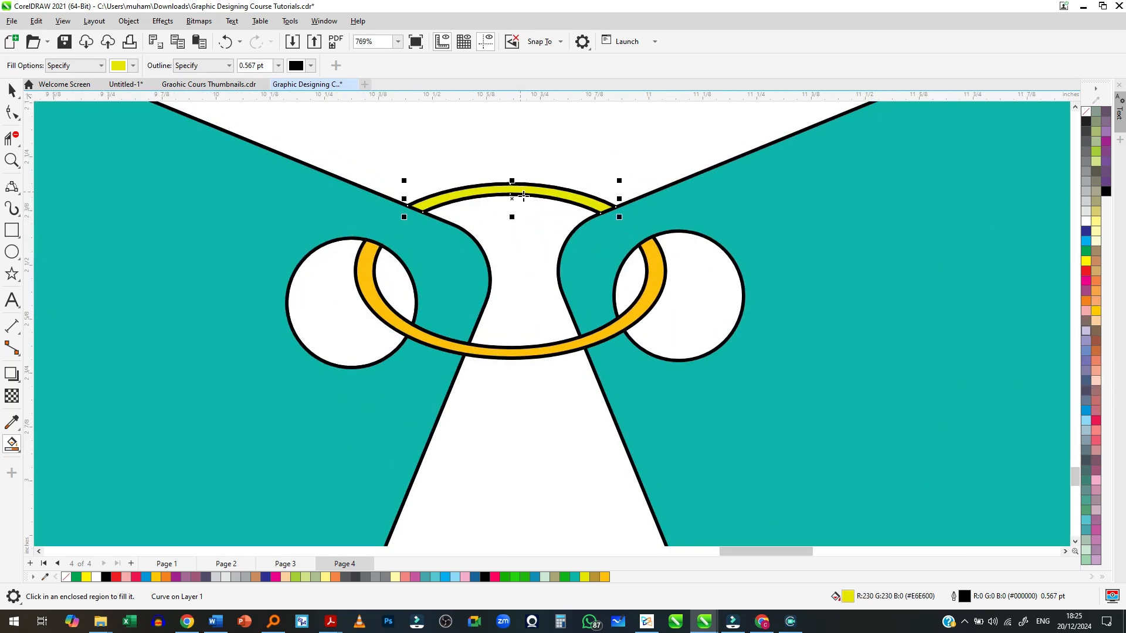
pyautogui.click(1097, 312)
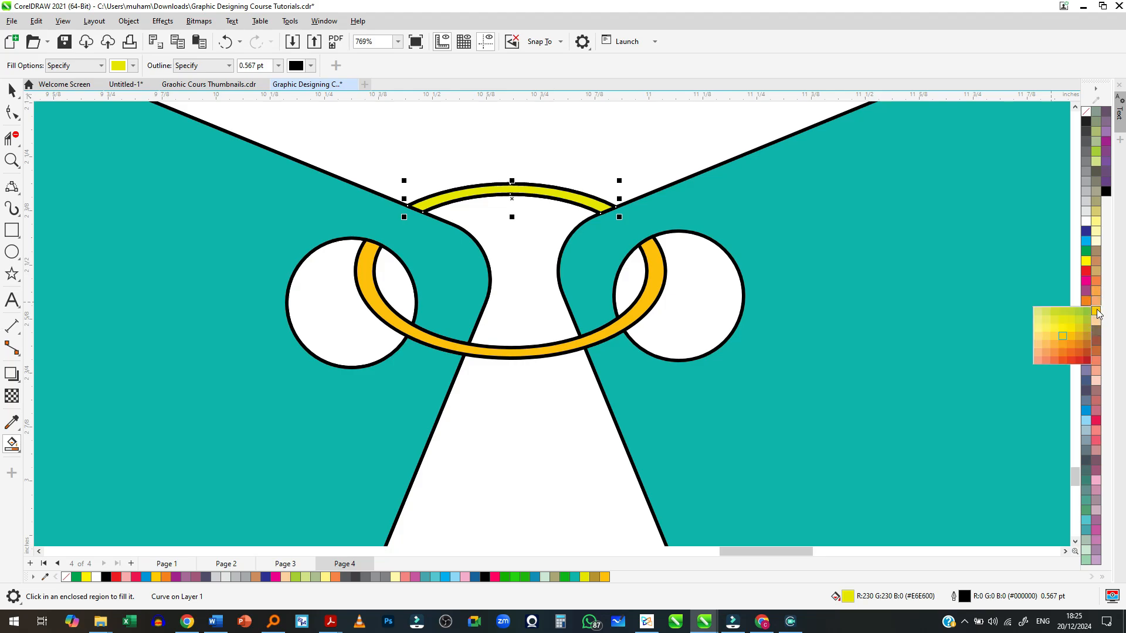
pyautogui.click(1070, 340)
pyautogui.scroll(-3, 572, 254)
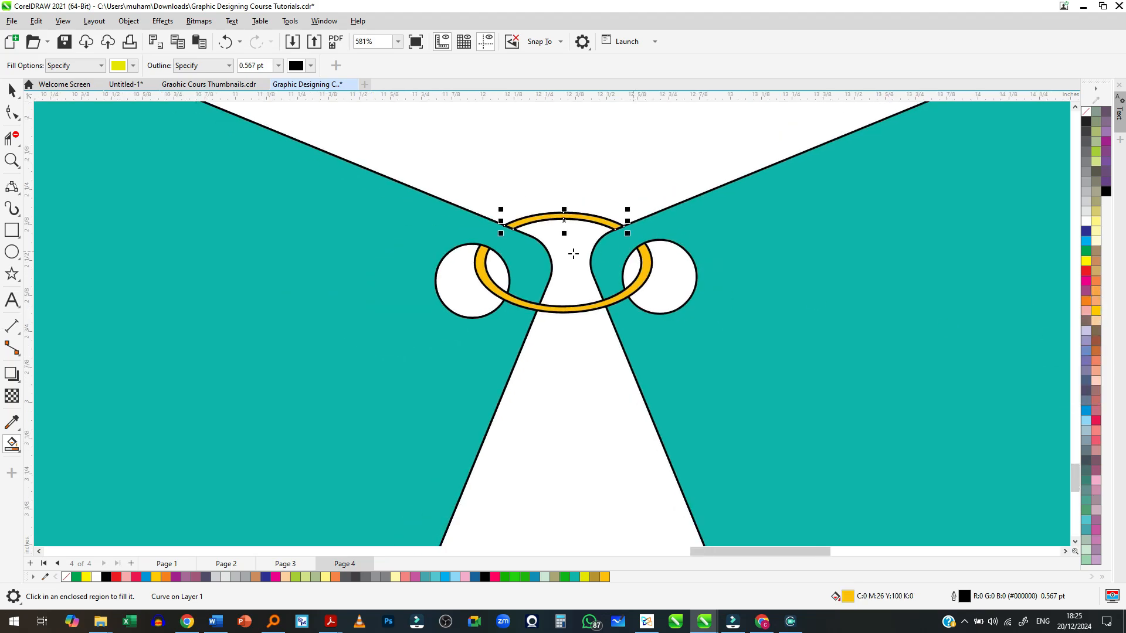
pyautogui.scroll(-4, 524, 248)
pyautogui.click(12, 90)
pyautogui.click(235, 176)
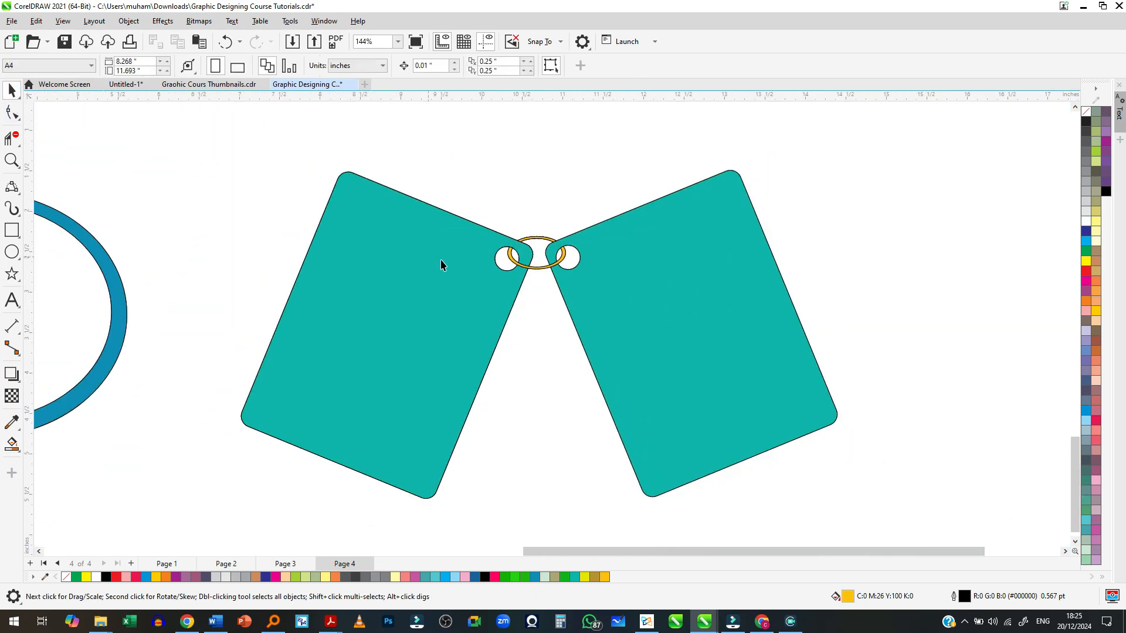
# Examine the finished linked cards and compare them with the rest of the artwork on the page
pyautogui.scroll(3, 534, 271)
pyautogui.scroll(1, 534, 270)
pyautogui.scroll(-3, 534, 236)
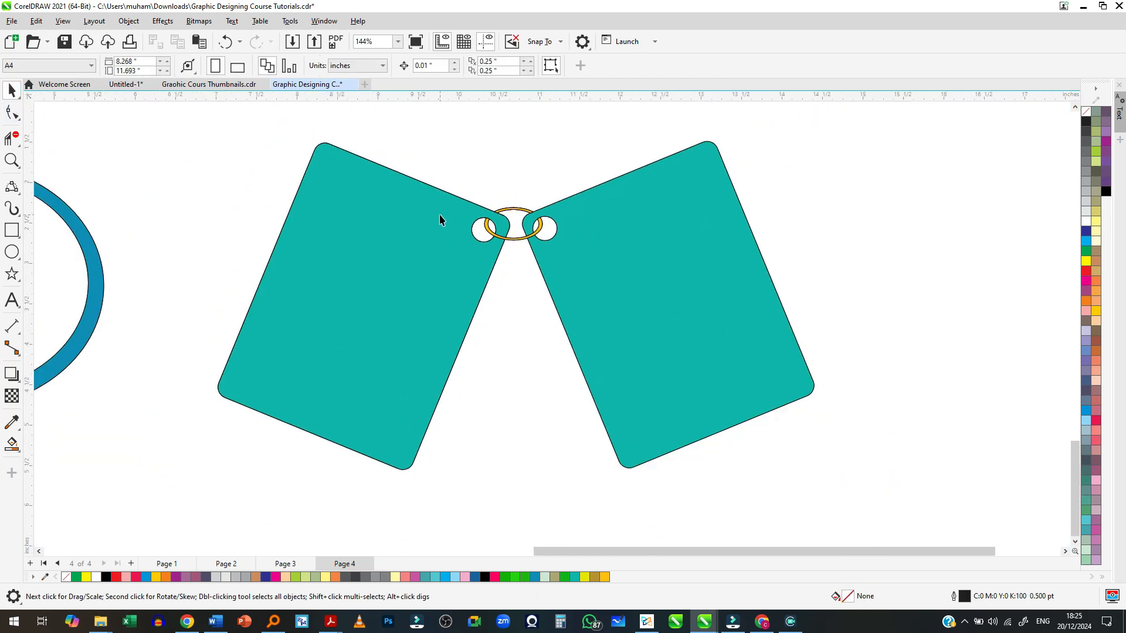
pyautogui.scroll(-1, 426, 252)
pyautogui.scroll(1, 427, 250)
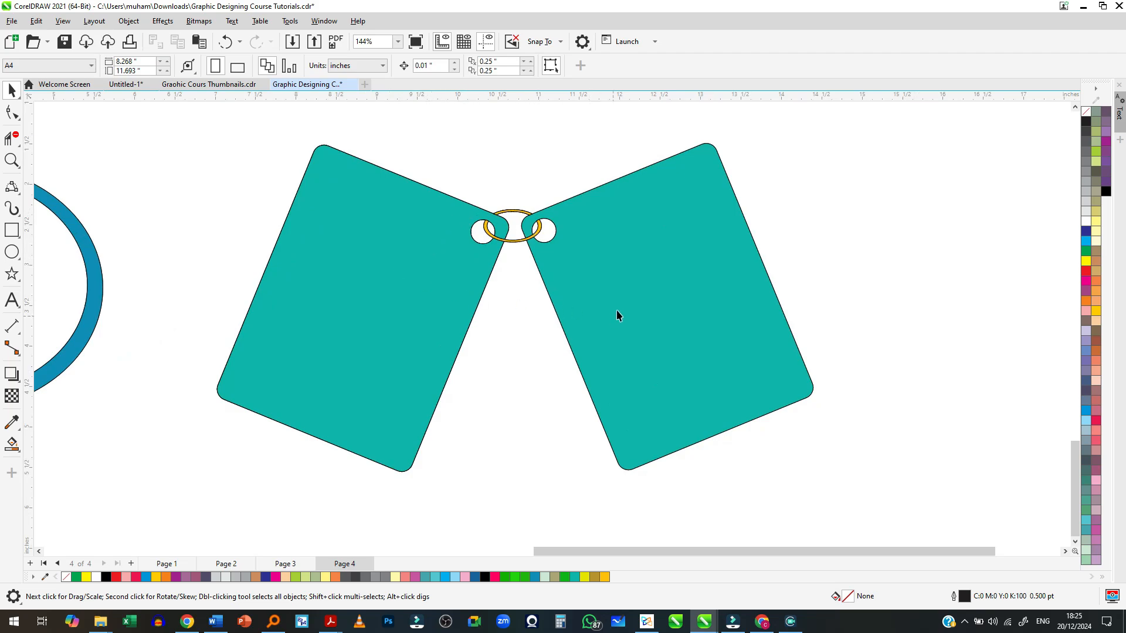
pyautogui.scroll(-2, 625, 343)
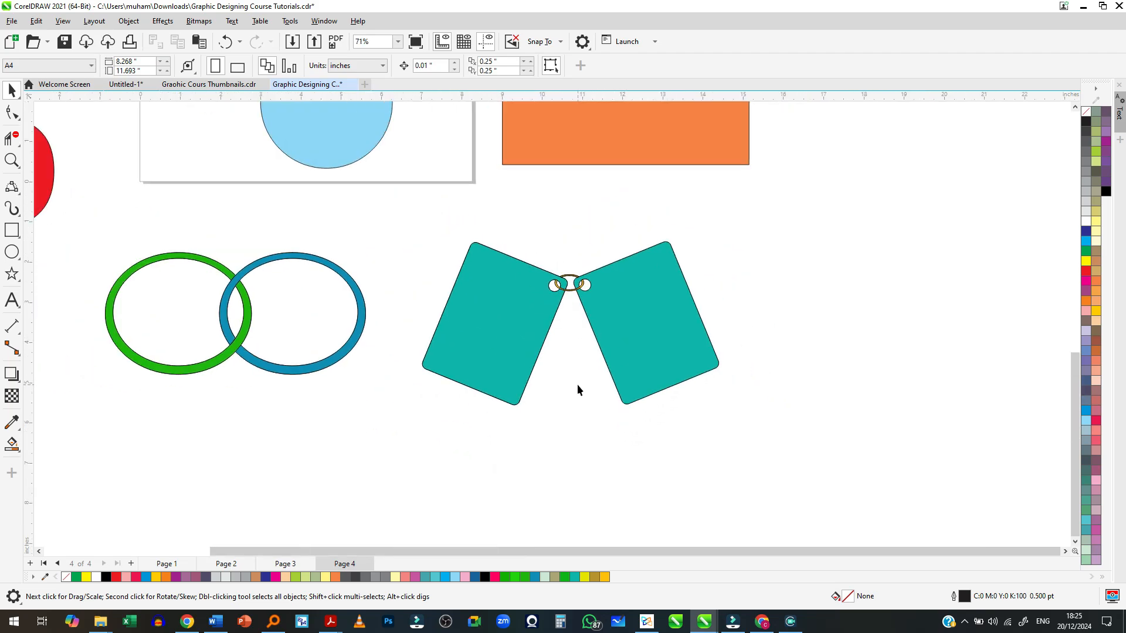
pyautogui.scroll(-2, 572, 417)
pyautogui.scroll(-2, 572, 418)
pyautogui.scroll(2, 551, 358)
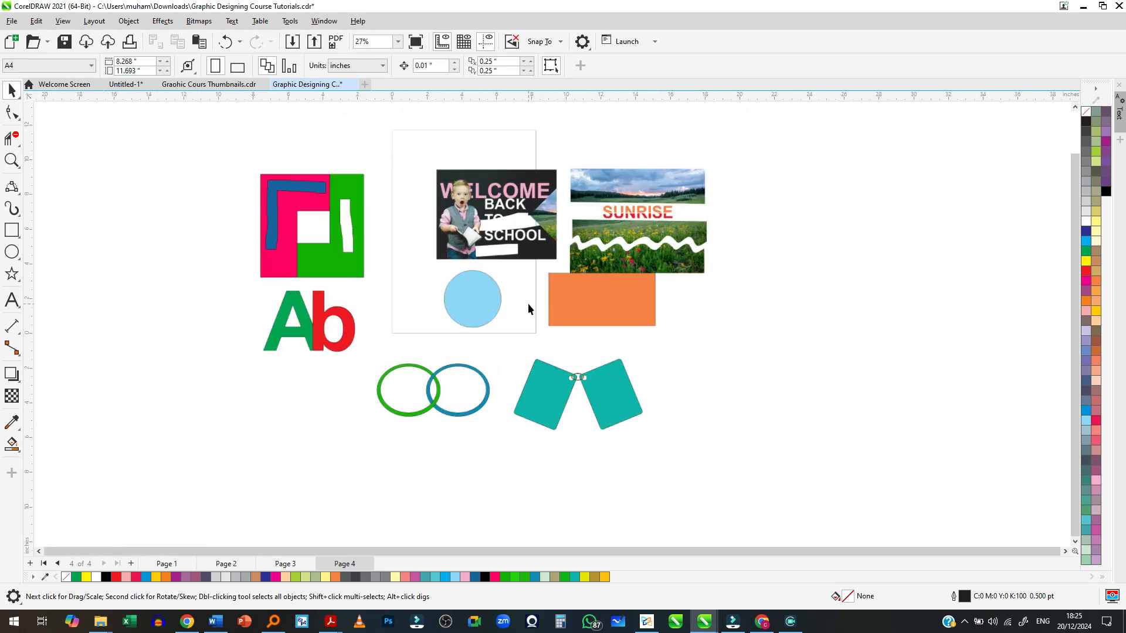